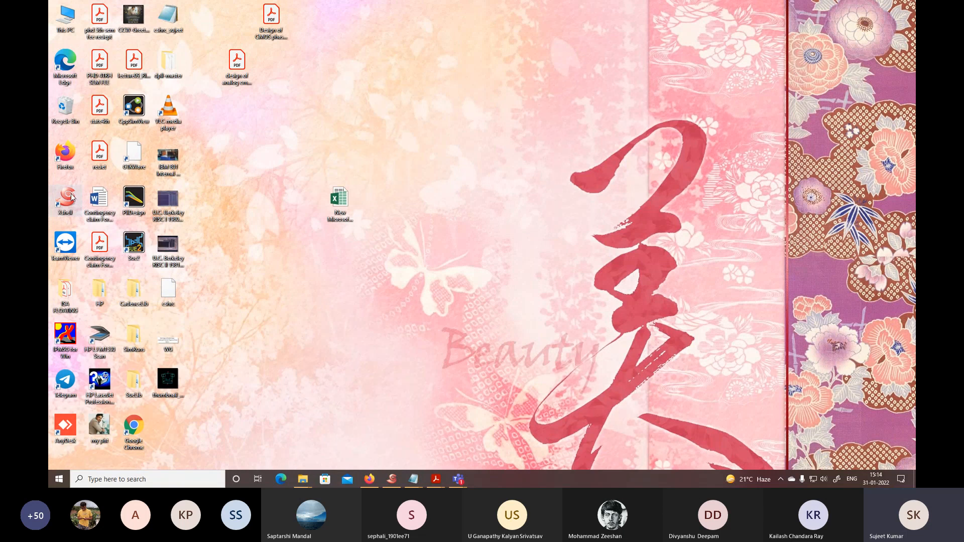
- Open Xshell in a maximized window and recall the earlier SSH command for host 172.16.24.155
{"action": "double_click", "coordinate": [71, 196]}
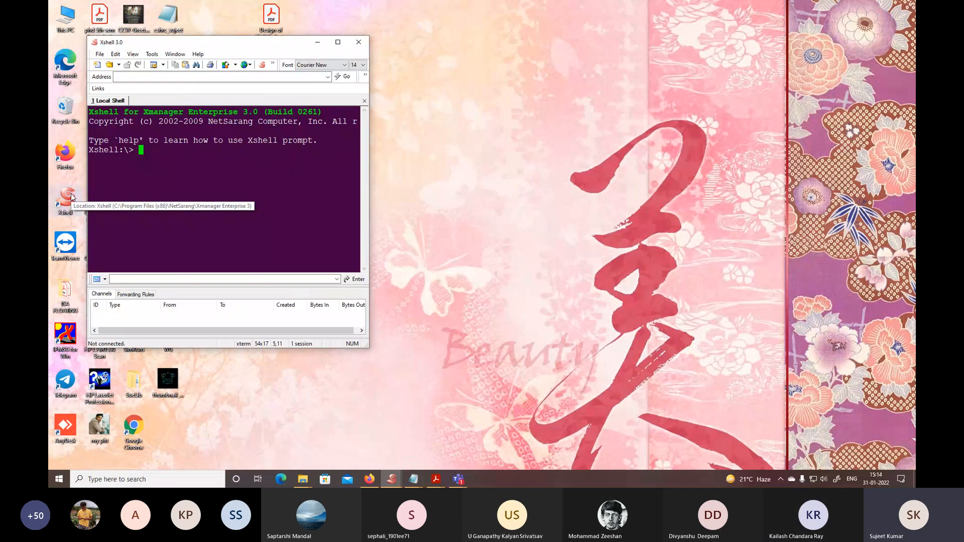
{"action": "left_click", "coordinate": [338, 42]}
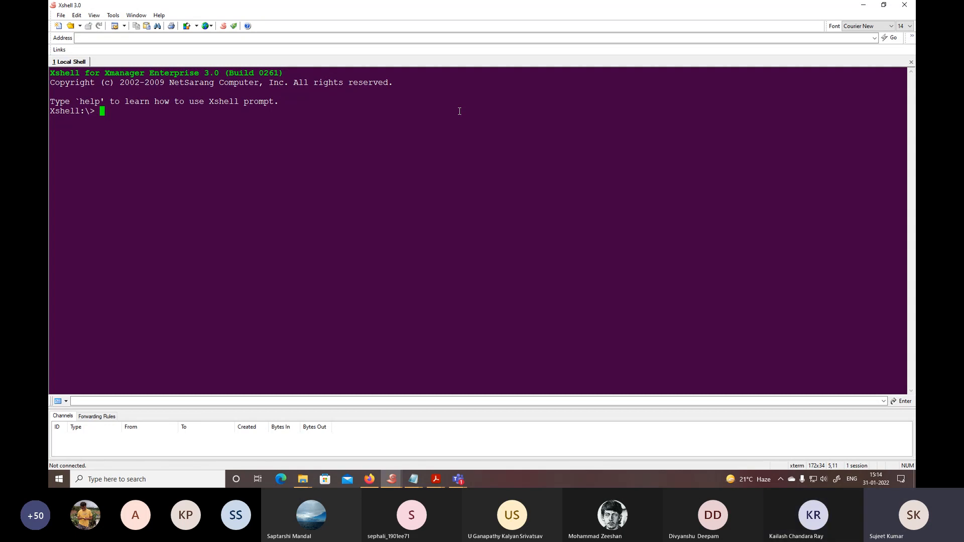
{"action": "type", "text": "ssh root@172.16.24.155"}
{"action": "key", "text": "Up"}
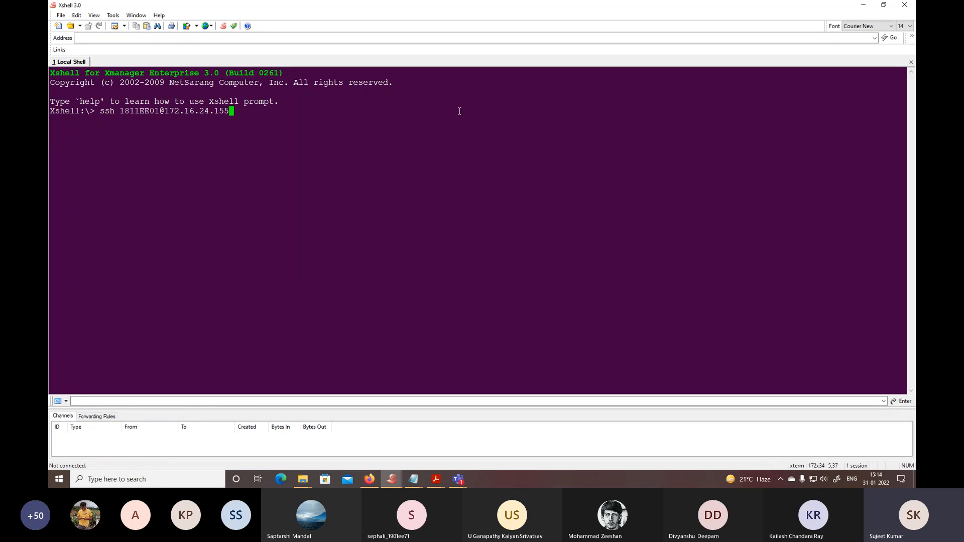
- Replace the login name in the SSH command with the account's user name and connect to 172.16.24.155
{"action": "key", "text": "Left"}
{"action": "key", "text": "Left"}
{"action": "key", "text": "Left"}
{"action": "key", "text": "Left"}
{"action": "key", "text": "Left"}
{"action": "key", "text": "Left"}
{"action": "key", "text": "Left"}
{"action": "key", "text": "Left"}
{"action": "key", "text": "Left"}
{"action": "key", "text": "Left"}
{"action": "key", "text": "Left"}
{"action": "key", "text": "Left"}
{"action": "key", "text": "Left"}
{"action": "key", "text": "Left"}
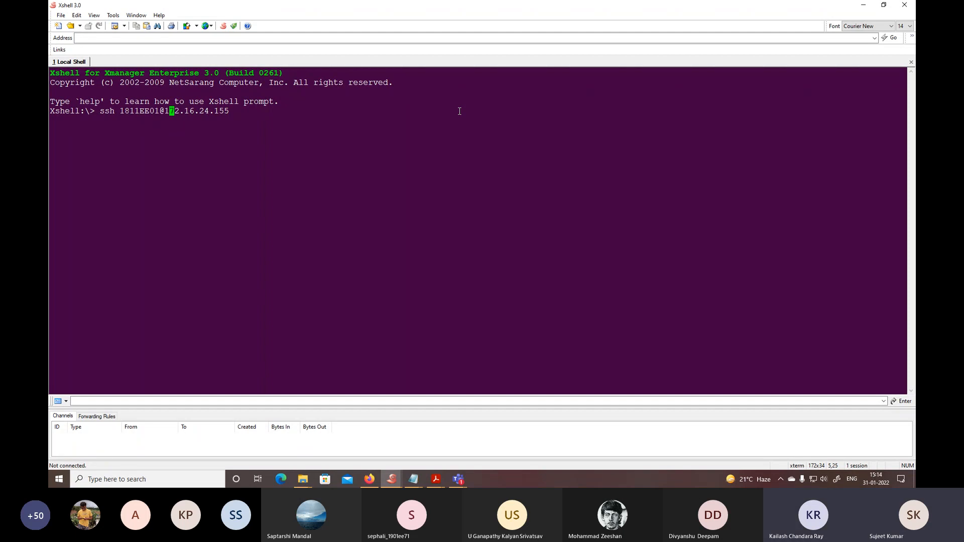
{"action": "key", "text": "BackSpace"}
{"action": "key", "text": "BackSpace"}
{"action": "key", "text": "BackSpace"}
{"action": "key", "text": "BackSpace"}
{"action": "key", "text": "BackSpace"}
{"action": "key", "text": "BackSpace"}
{"action": "key", "text": "BackSpace"}
{"action": "key", "text": "BackSpace"}
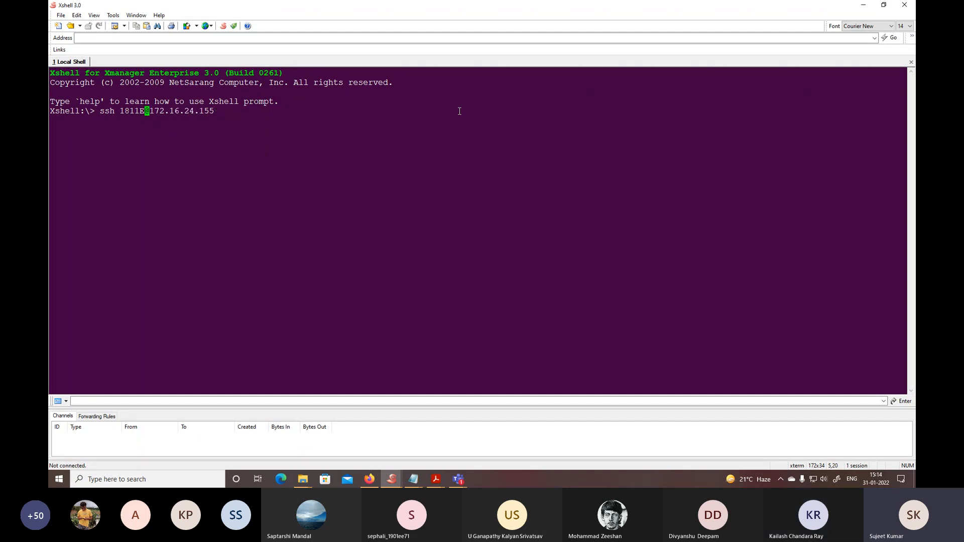
{"action": "type", "text": "suje"}
{"action": "type", "text": "tt"}
{"action": "key", "text": "BackSpace"}
{"action": "key", "text": "BackSpace"}
{"action": "type", "text": "et"}
{"action": "key", "text": "Return"}
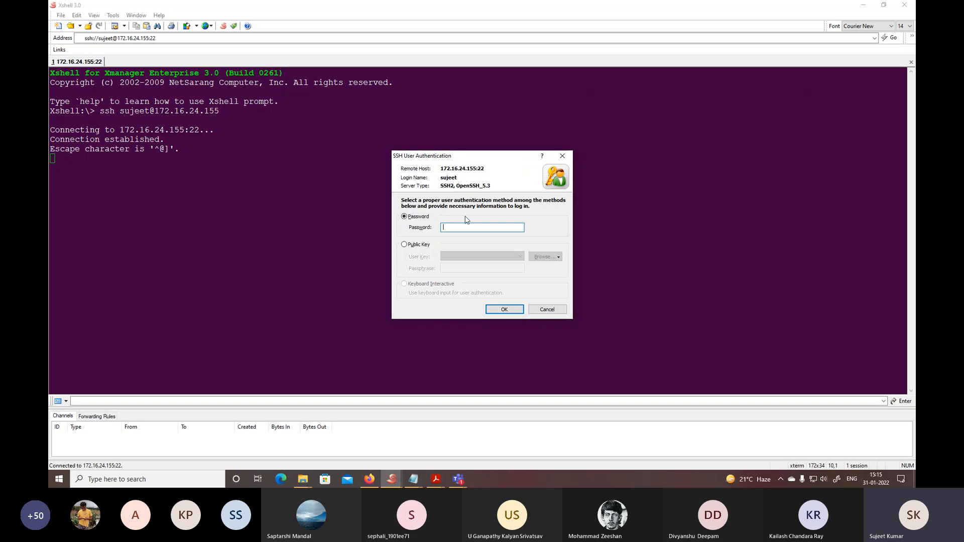
- Enter the account password in the SSH authentication dialog and log in to the server
{"action": "type", "text": "••"}
{"action": "left_click", "coordinate": [504, 310]}
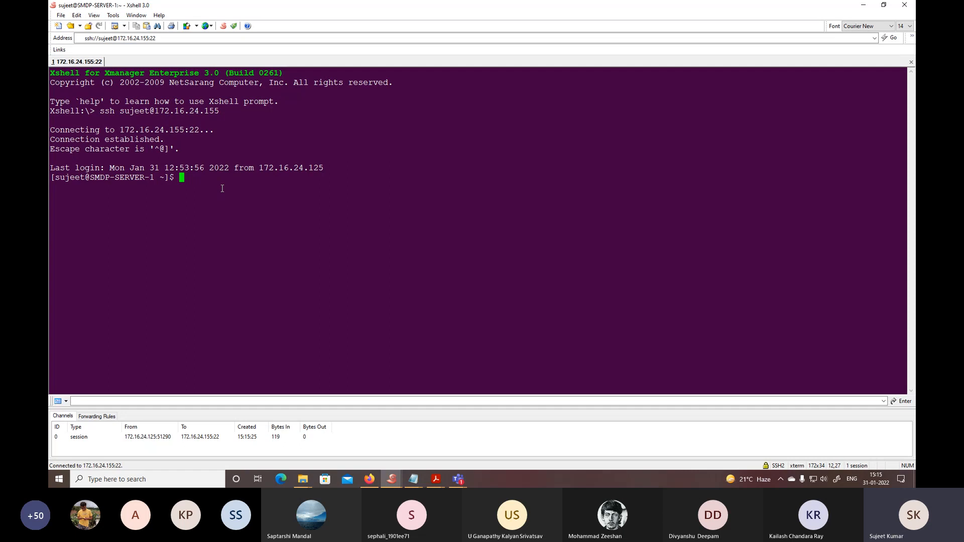
- Set up the Cadence environment by starting csh, changing to the cadence_ms_labs_614 directory and sourcing cshrc
{"action": "type", "text": "csh"}
{"action": "key", "text": "Return"}
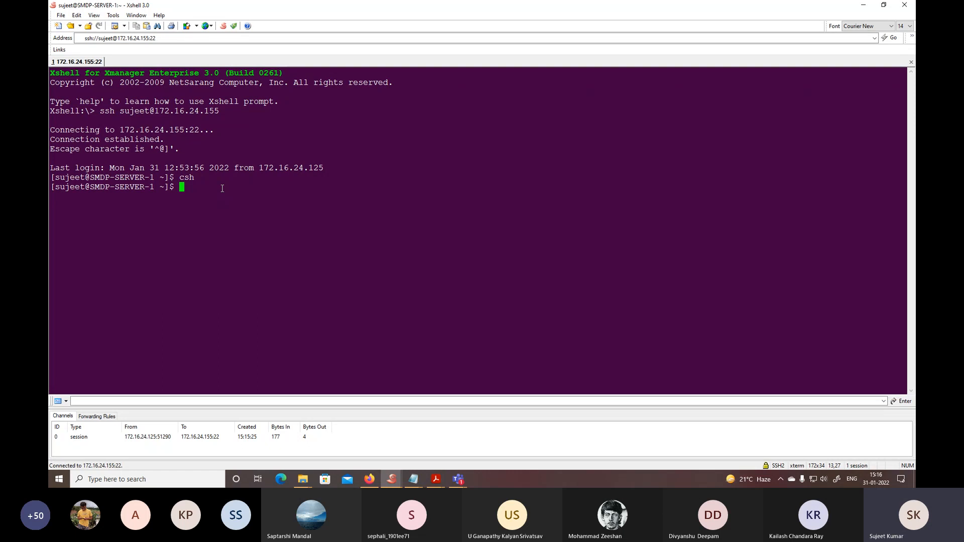
{"action": "type", "text": "cd cad"}
{"action": "key", "text": "Tab"}
{"action": "key", "text": "Return"}
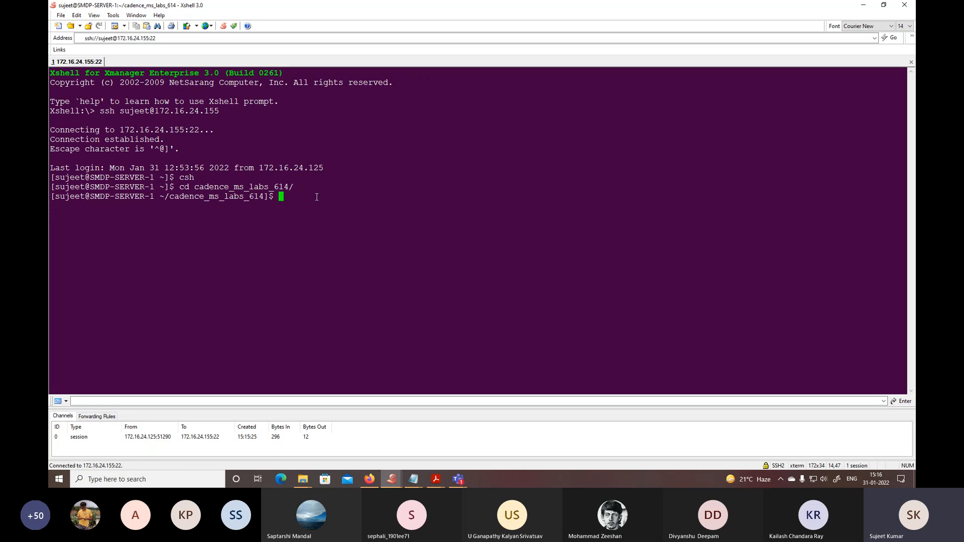
{"action": "type", "text": "source cshrc"}
{"action": "key", "text": "Return"}
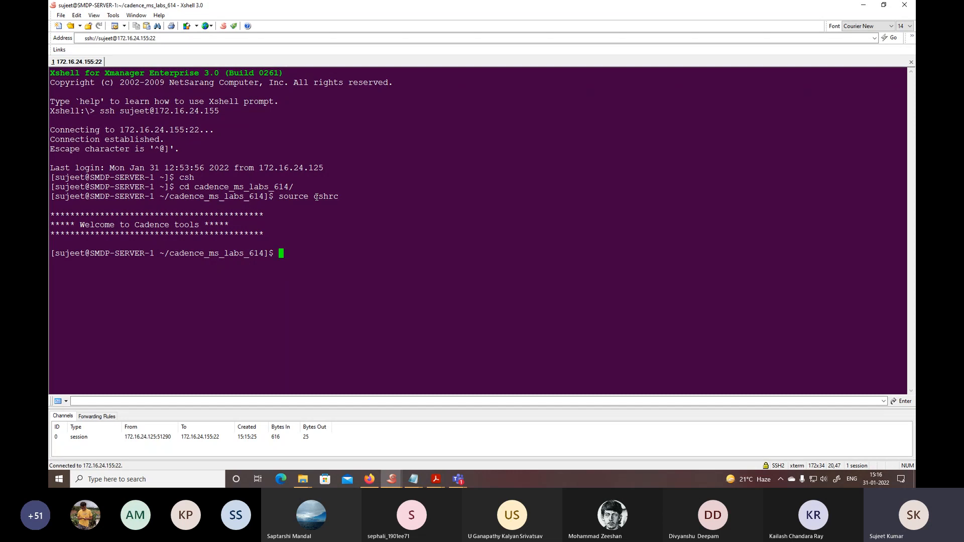
- Launch Virtuoso in the background with "virtuoso &" and close the What's New overview, leaving the log window in reach
{"action": "type", "text": "virtuoso &"}
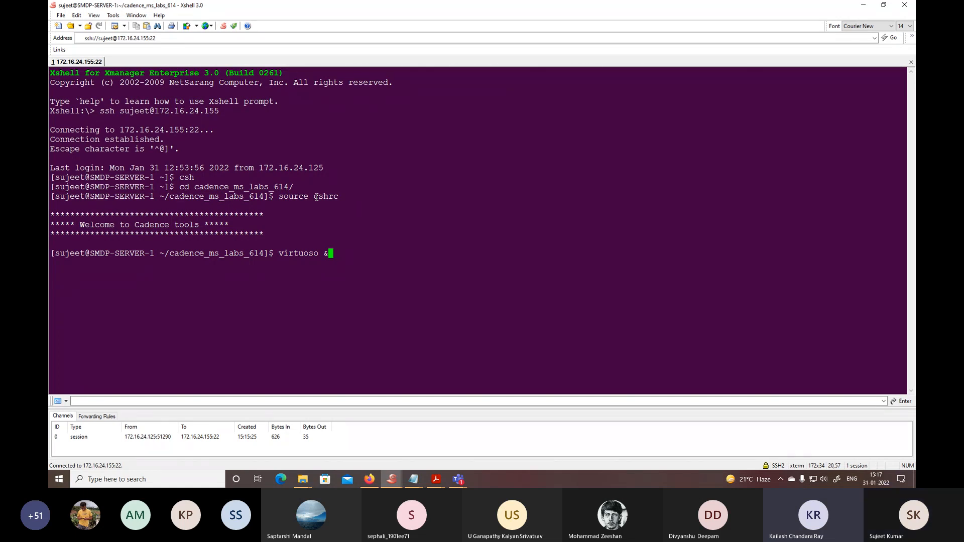
{"action": "key", "text": "Return"}
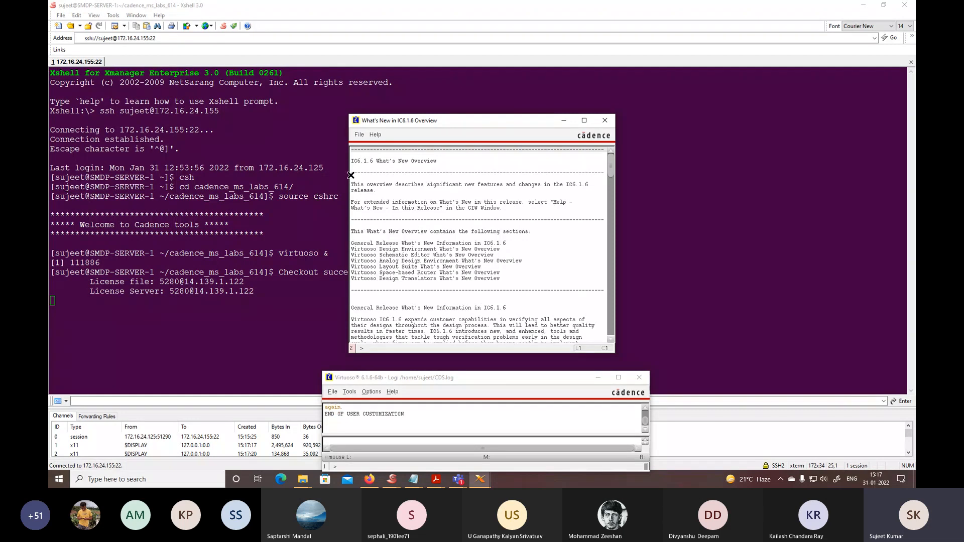
{"action": "left_click", "coordinate": [605, 121]}
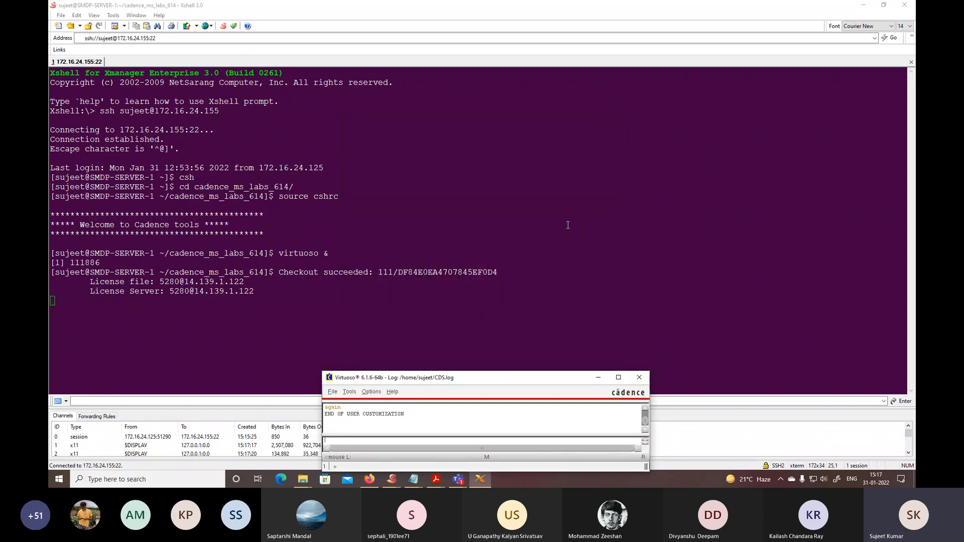
{"action": "left_click_drag", "start_coordinate": [478, 379], "coordinate": [457, 211]}
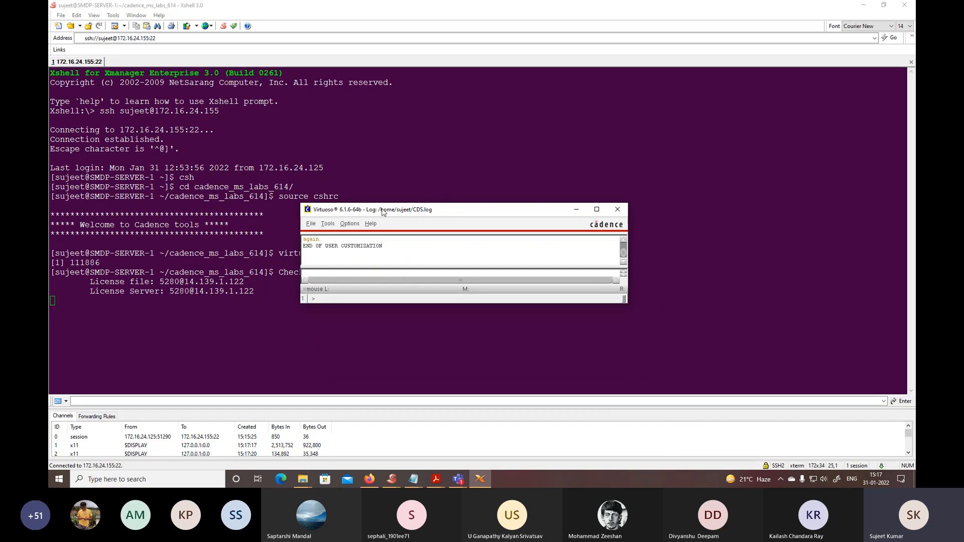
- Create a new library named demo with the option to attach to an existing technology library
{"action": "left_click", "coordinate": [311, 225]}
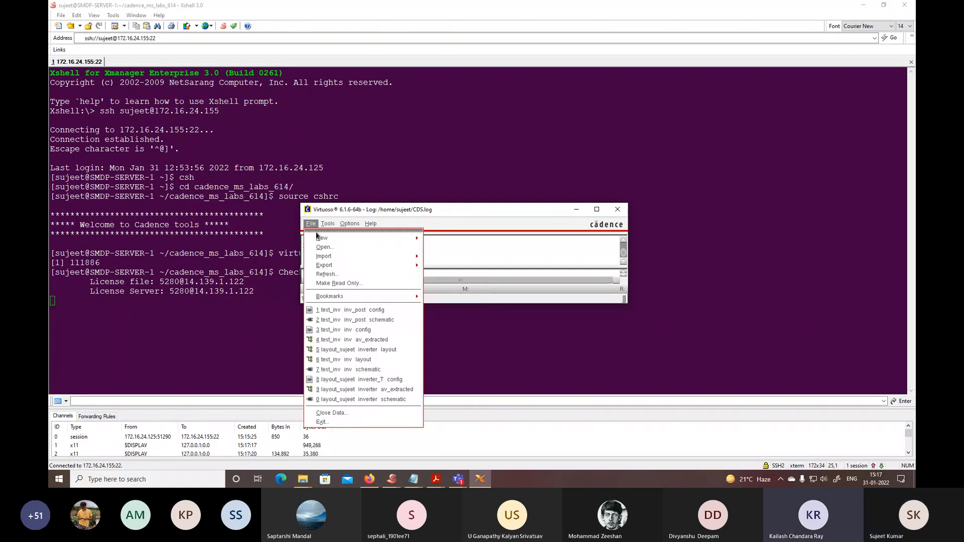
{"action": "mouse_move", "coordinate": [380, 241]}
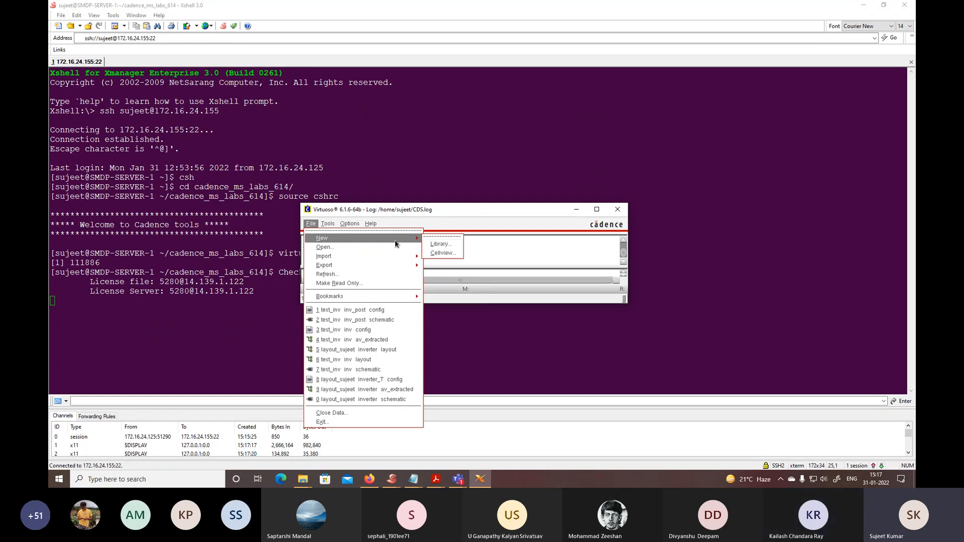
{"action": "left_click", "coordinate": [441, 243]}
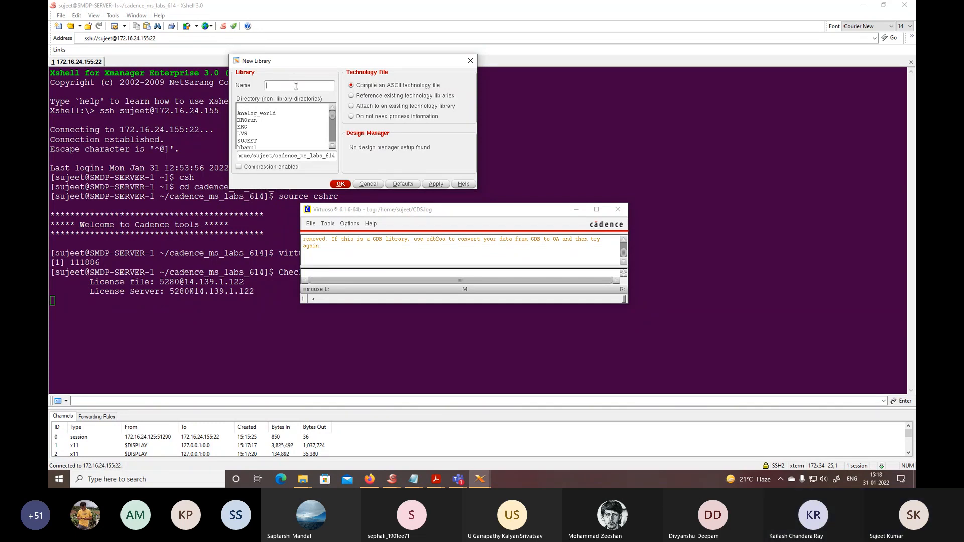
{"action": "type", "text": "demo"}
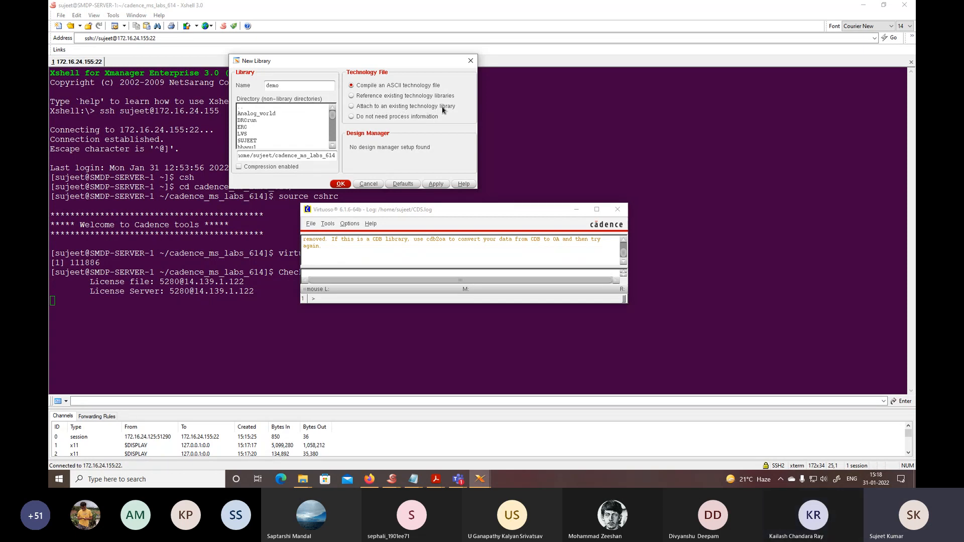
{"action": "left_click", "coordinate": [353, 106]}
{"action": "left_click", "coordinate": [341, 184]}
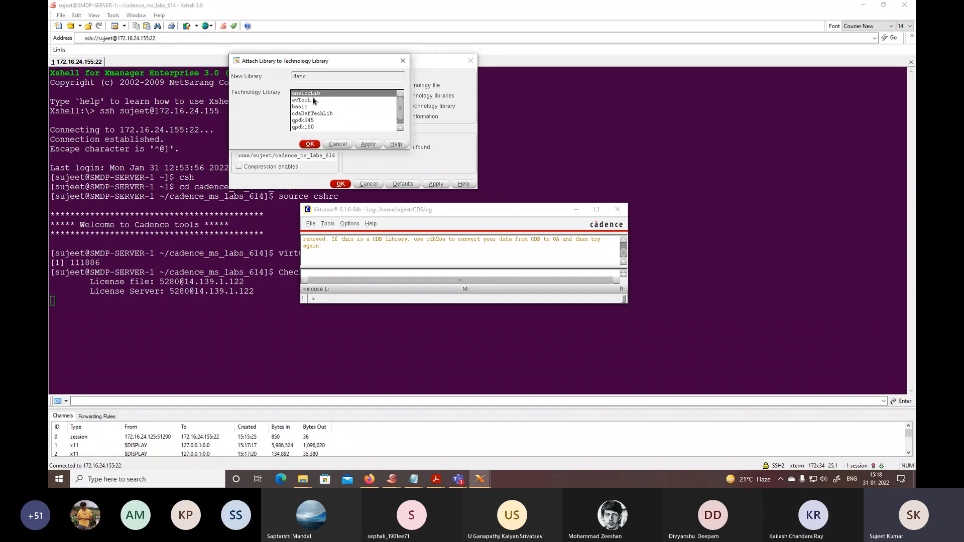
- Attach the demo library to the gpdk180 technology library
{"action": "scroll", "coordinate": [314, 108], "scroll_direction": "down", "scroll_amount": 1}
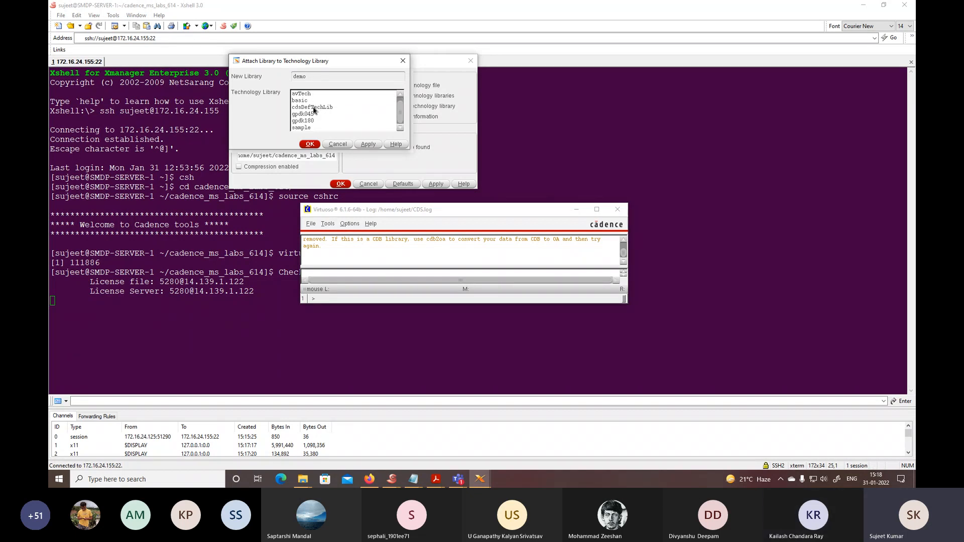
{"action": "scroll", "coordinate": [313, 108], "scroll_direction": "up", "scroll_amount": 1}
{"action": "left_click_drag", "start_coordinate": [307, 64], "coordinate": [345, 61]}
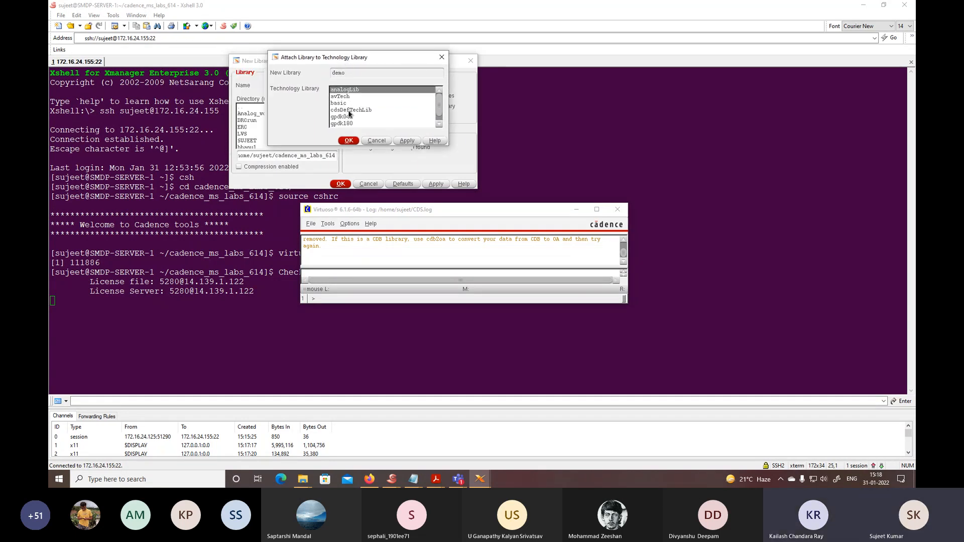
{"action": "scroll", "coordinate": [349, 118], "scroll_direction": "down", "scroll_amount": 1}
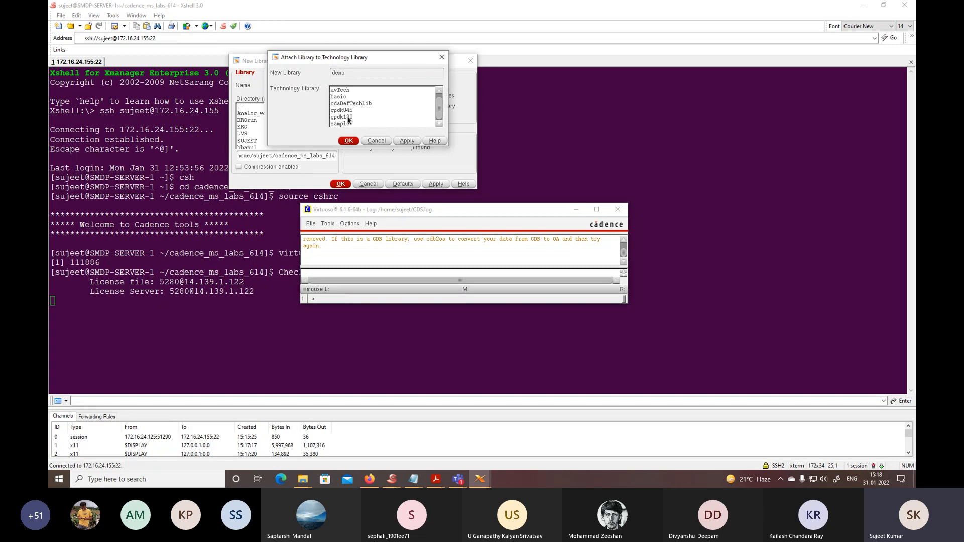
{"action": "left_click", "coordinate": [343, 119]}
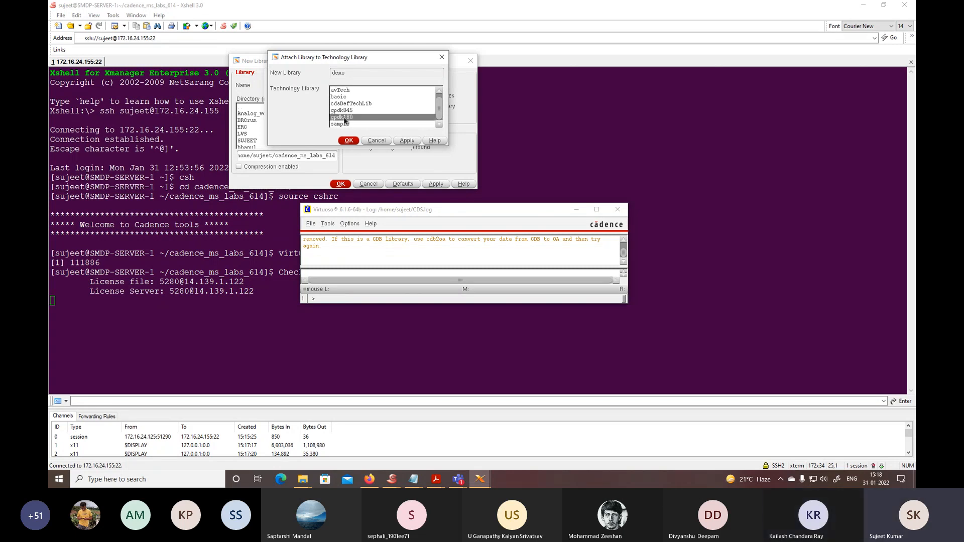
{"action": "left_click", "coordinate": [352, 142]}
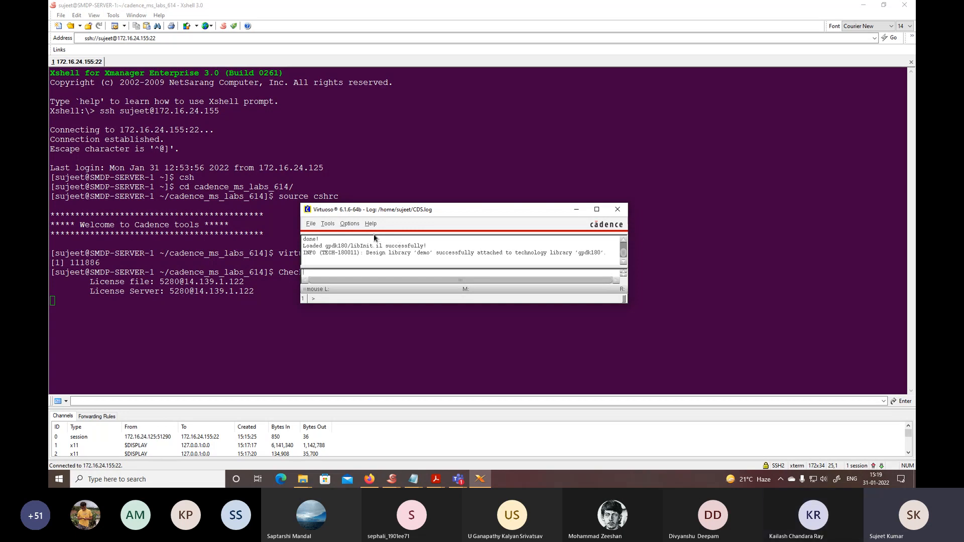
- Start a new cellview in the demo library and name the cell inverter_demo
{"action": "left_click", "coordinate": [311, 225]}
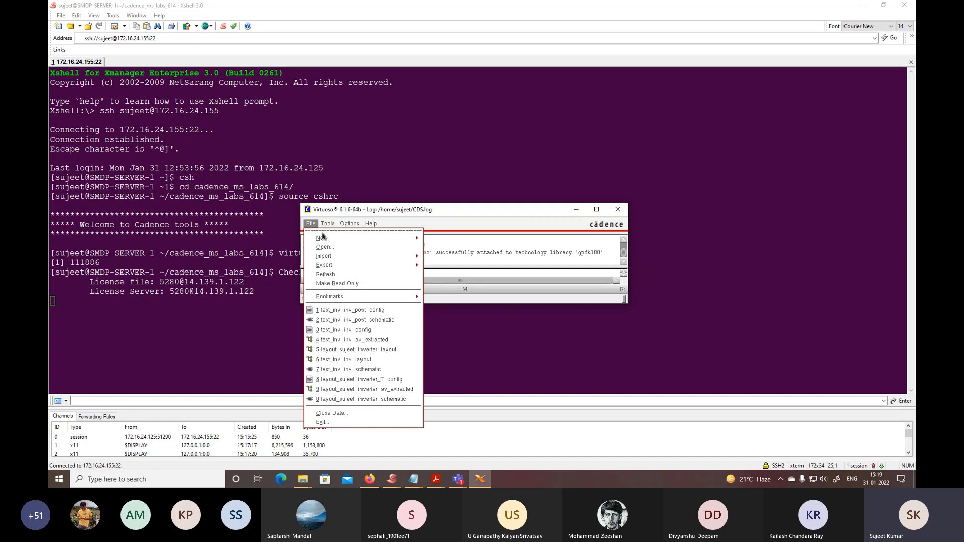
{"action": "mouse_move", "coordinate": [407, 239]}
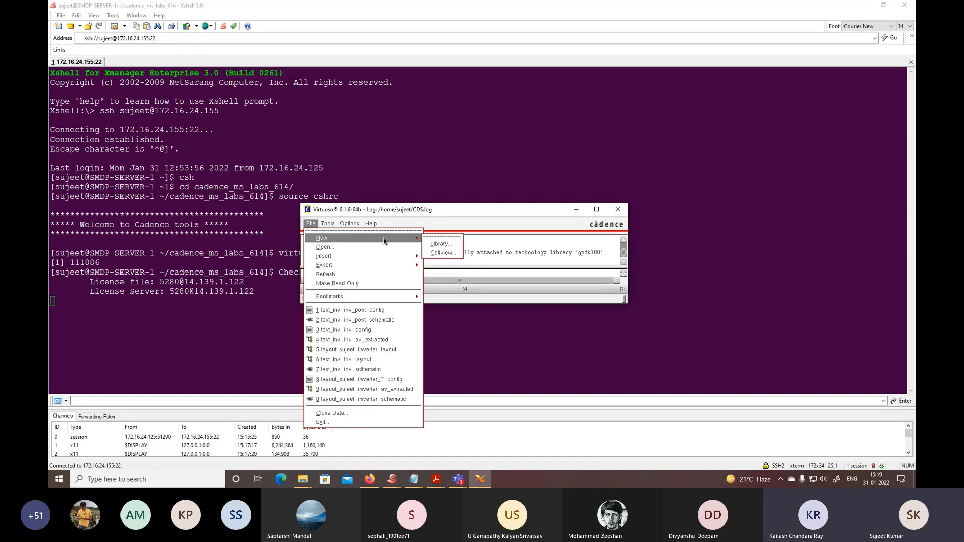
{"action": "left_click", "coordinate": [442, 254]}
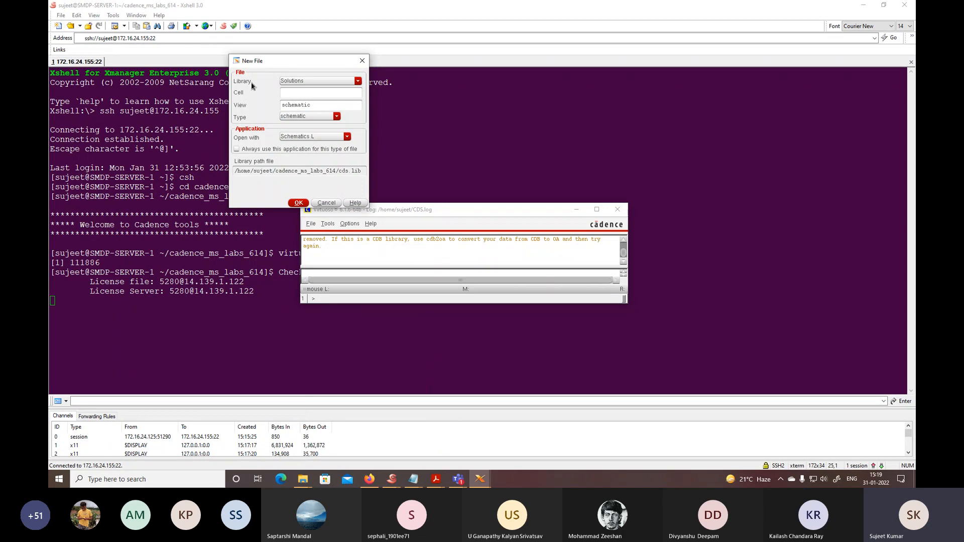
{"action": "left_click", "coordinate": [318, 82]}
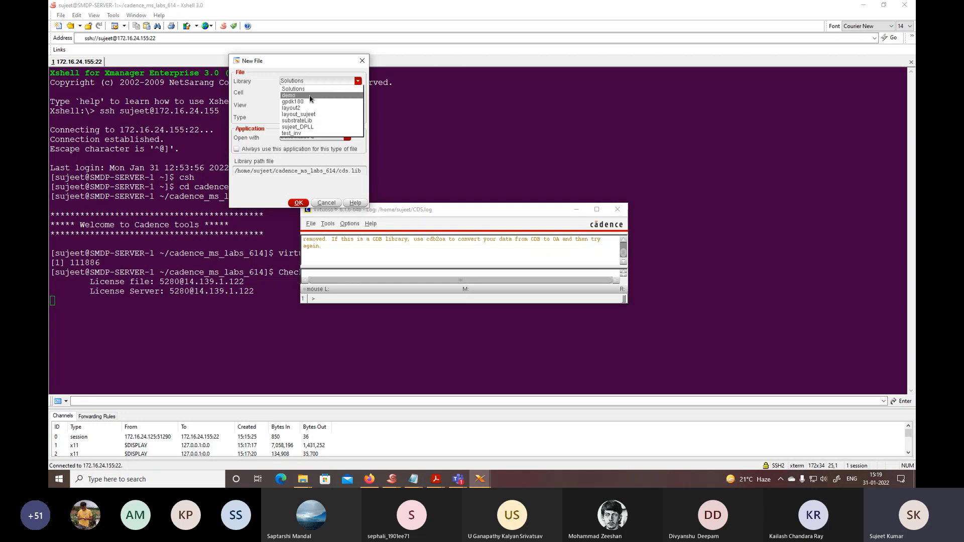
{"action": "left_click", "coordinate": [310, 96]}
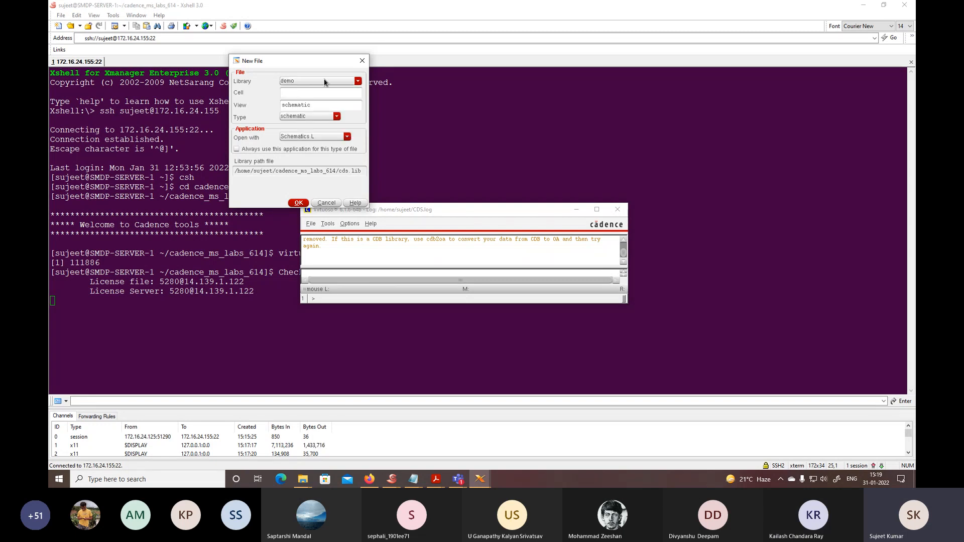
{"action": "left_click", "coordinate": [304, 93]}
{"action": "type", "text": "i"}
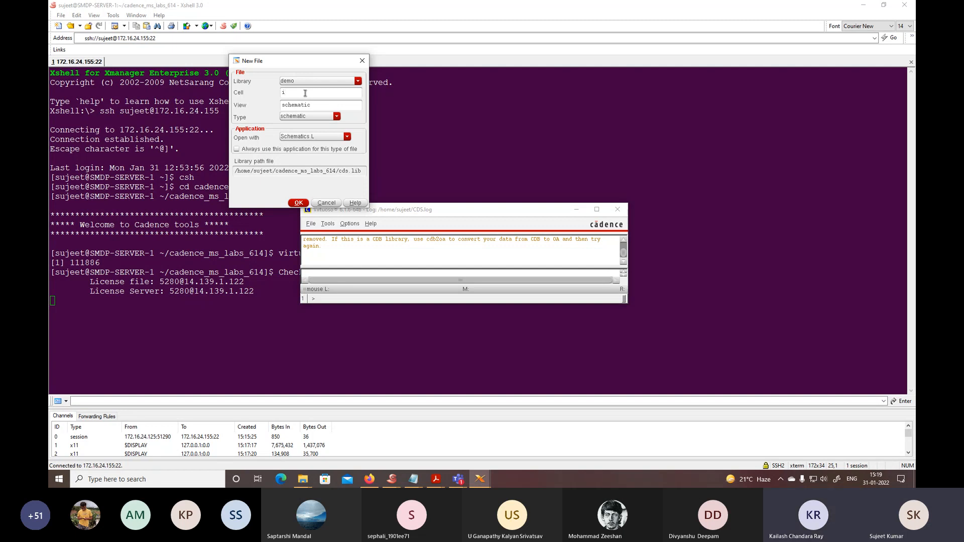
{"action": "type", "text": "nverter_"}
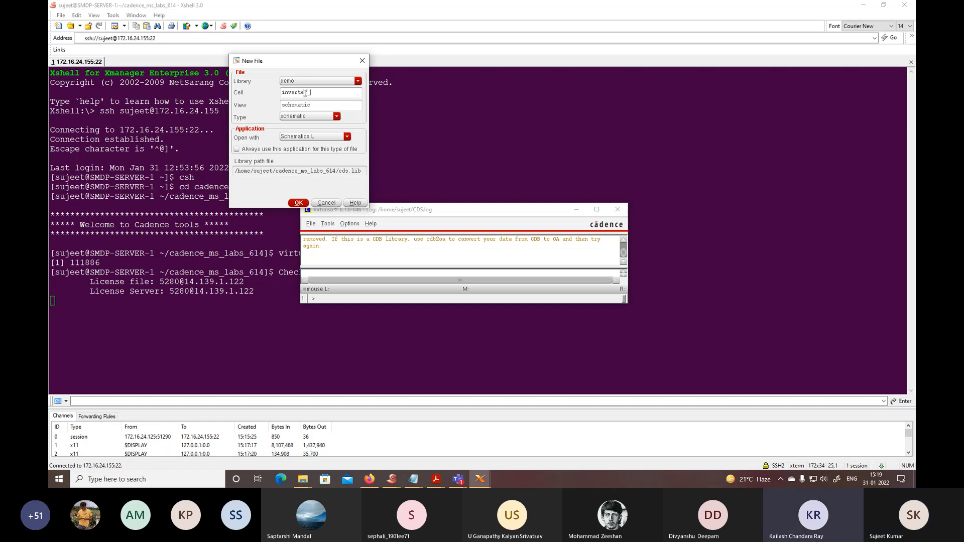
{"action": "type", "text": "demo"}
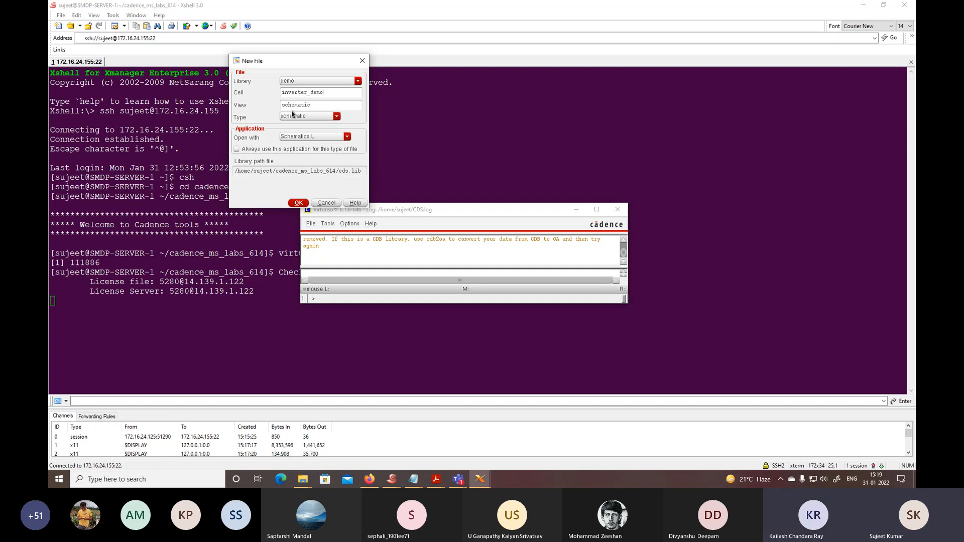
- Set the new cellview's type to schematic and confirm its creation
{"action": "left_click", "coordinate": [328, 117]}
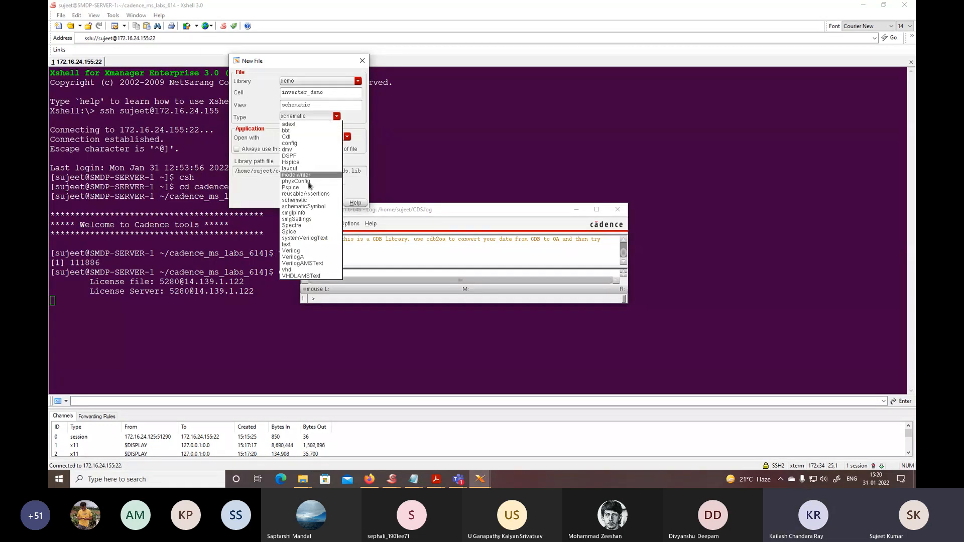
{"action": "left_click", "coordinate": [303, 202]}
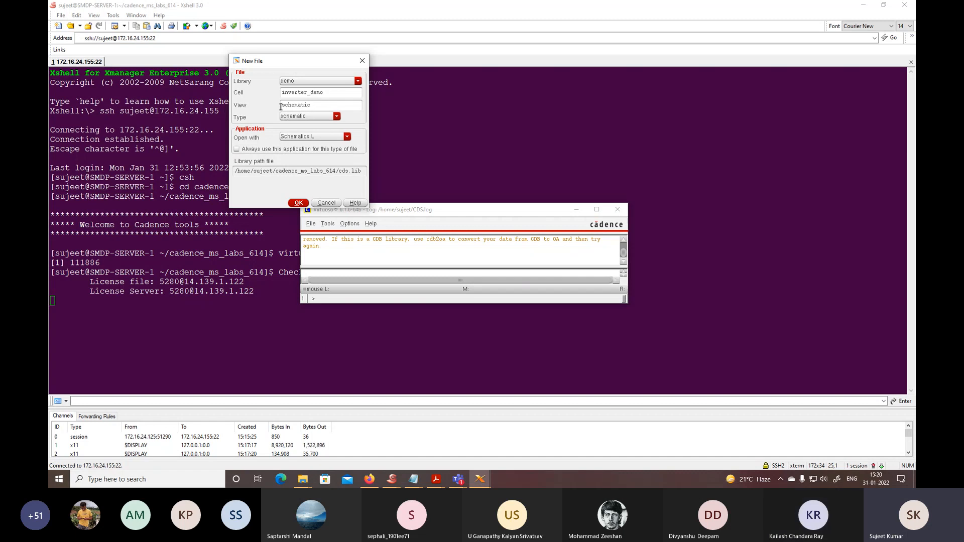
{"action": "left_click", "coordinate": [298, 203]}
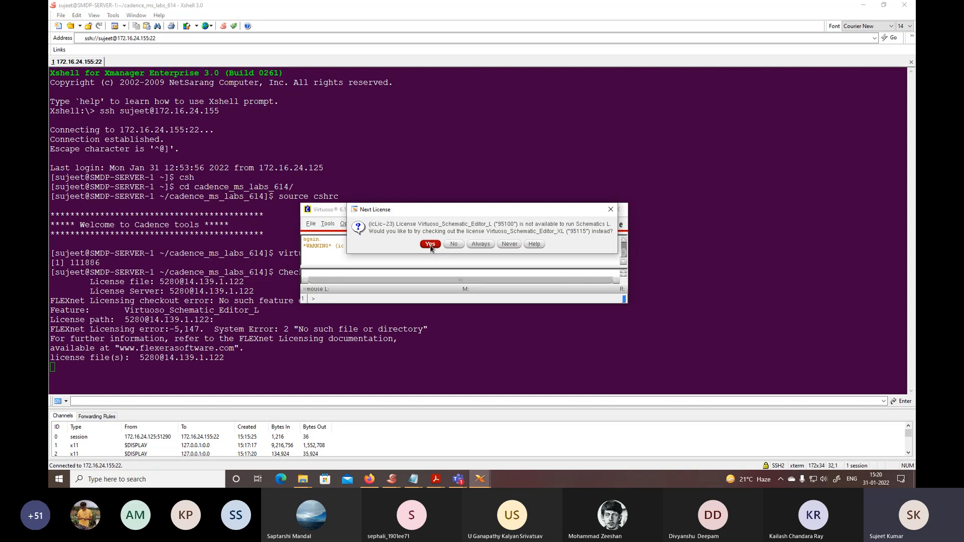
- Accept checking out the Virtuoso_Schematic_Editor_XL license instead and maximize the inverter_demo schematic window
{"action": "left_click", "coordinate": [430, 246]}
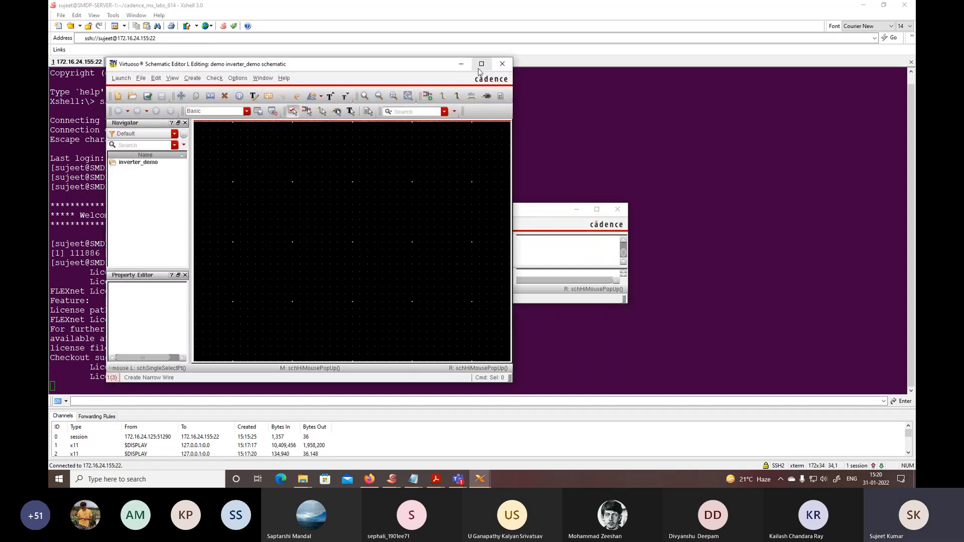
{"action": "left_click", "coordinate": [480, 65]}
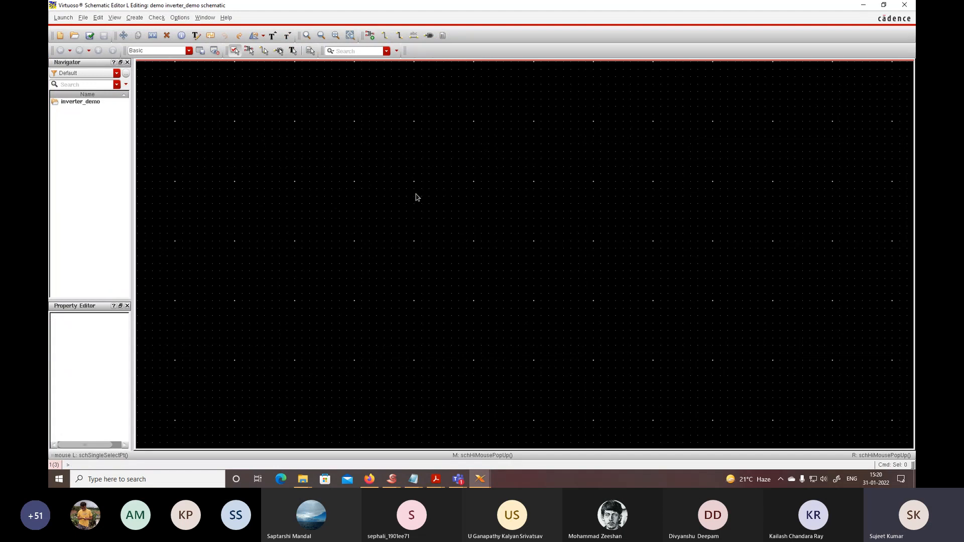
{"action": "key", "text": "s"}
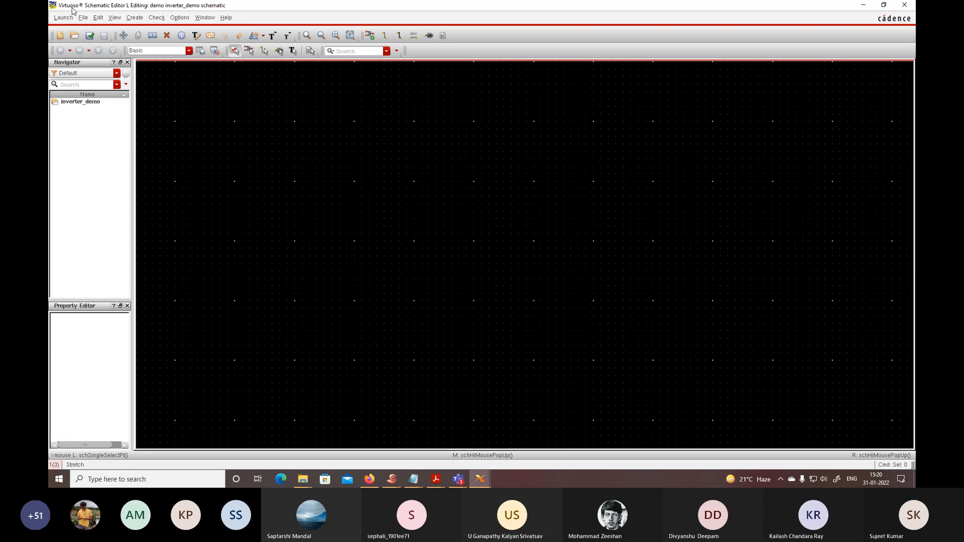
{"action": "key", "text": "Escape"}
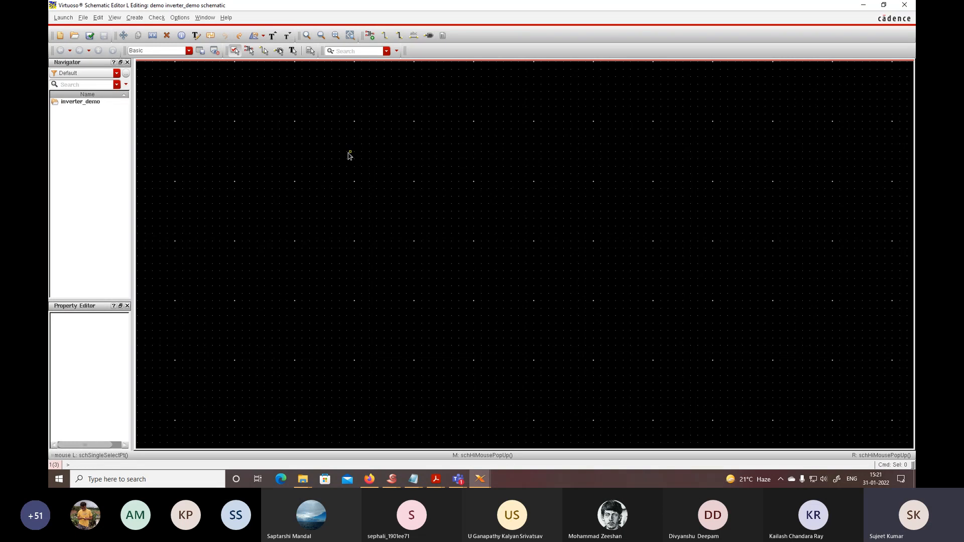
- Place one instance of the nmos cell's symbol view from the gpdk180 library in the empty schematic
{"action": "key", "text": "i"}
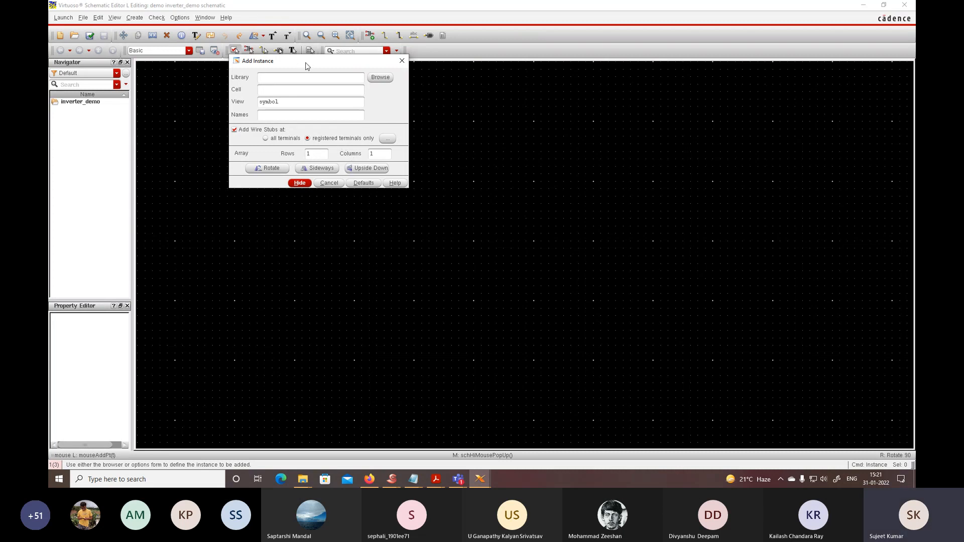
{"action": "left_click", "coordinate": [379, 78]}
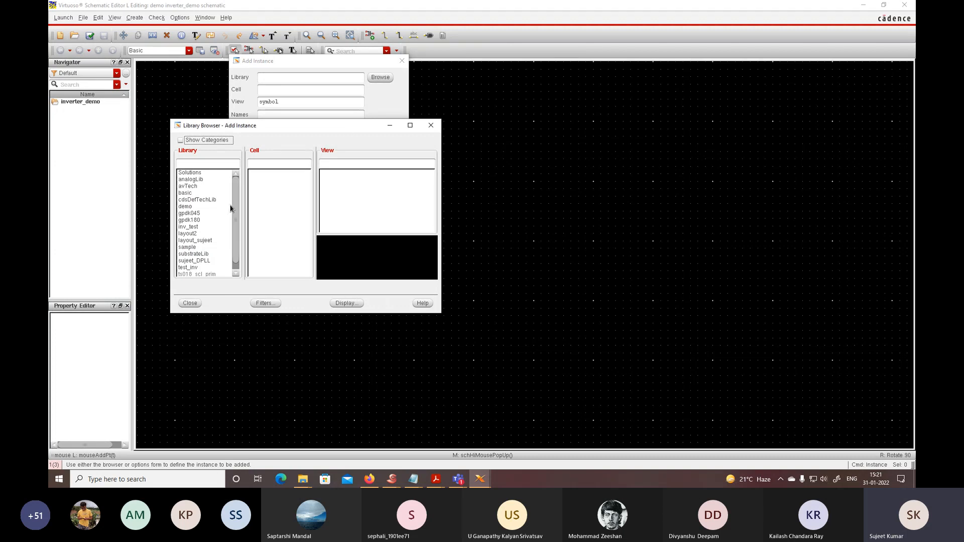
{"action": "left_click", "coordinate": [195, 221]}
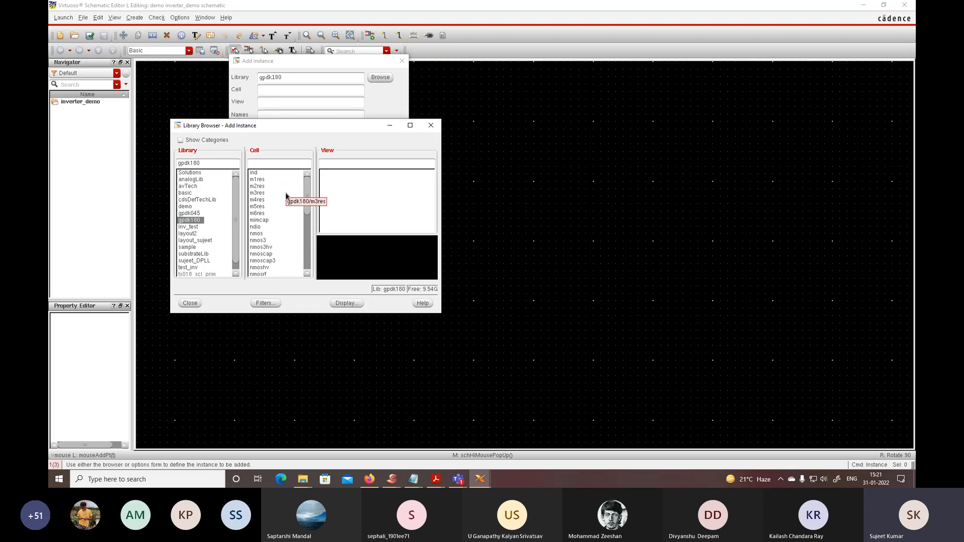
{"action": "scroll", "coordinate": [282, 207], "scroll_direction": "down", "scroll_amount": 2}
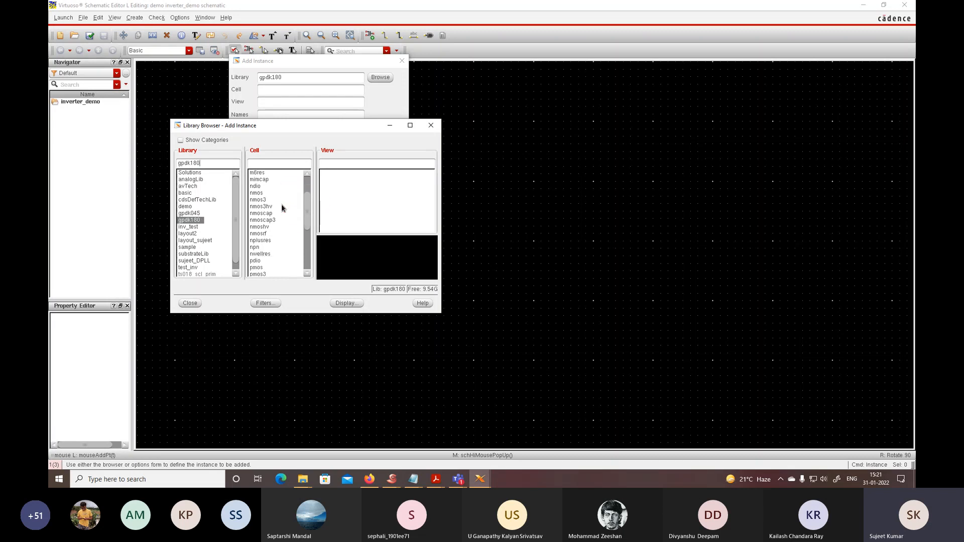
{"action": "scroll", "coordinate": [282, 208], "scroll_direction": "up", "scroll_amount": 1}
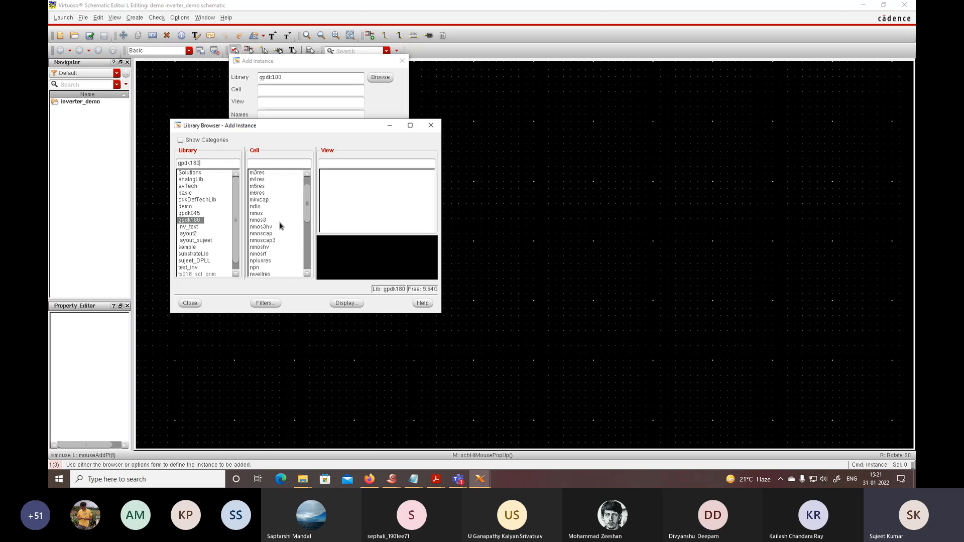
{"action": "left_click", "coordinate": [259, 215]}
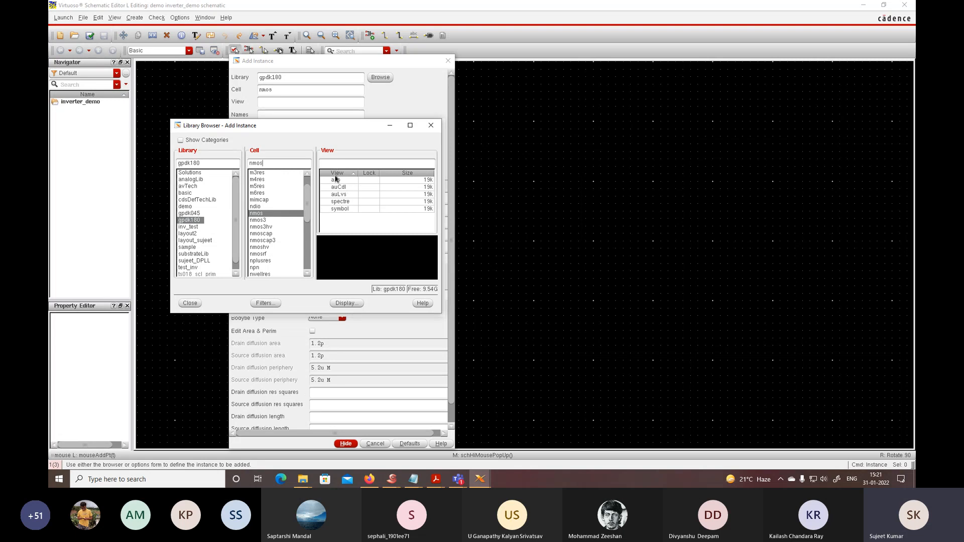
{"action": "left_click", "coordinate": [342, 211]}
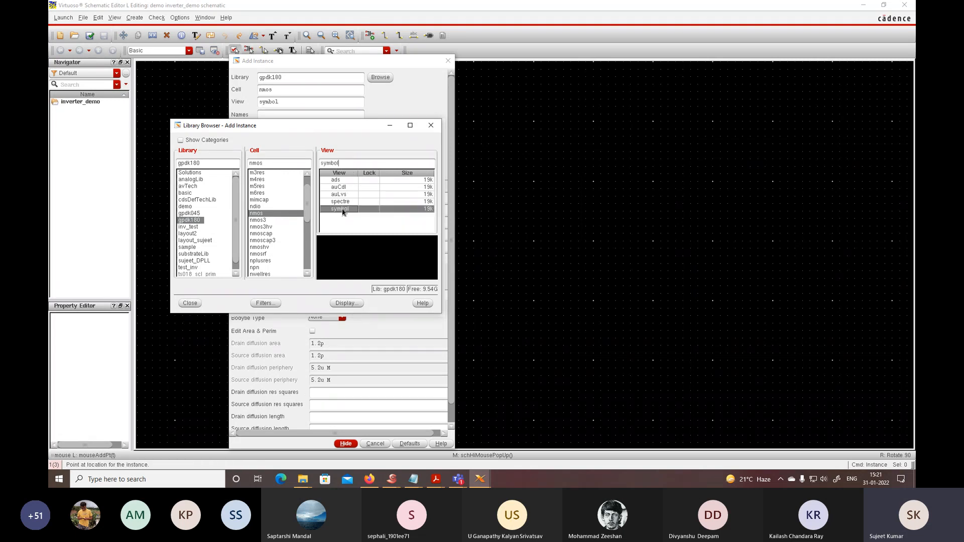
{"action": "left_click", "coordinate": [191, 302]}
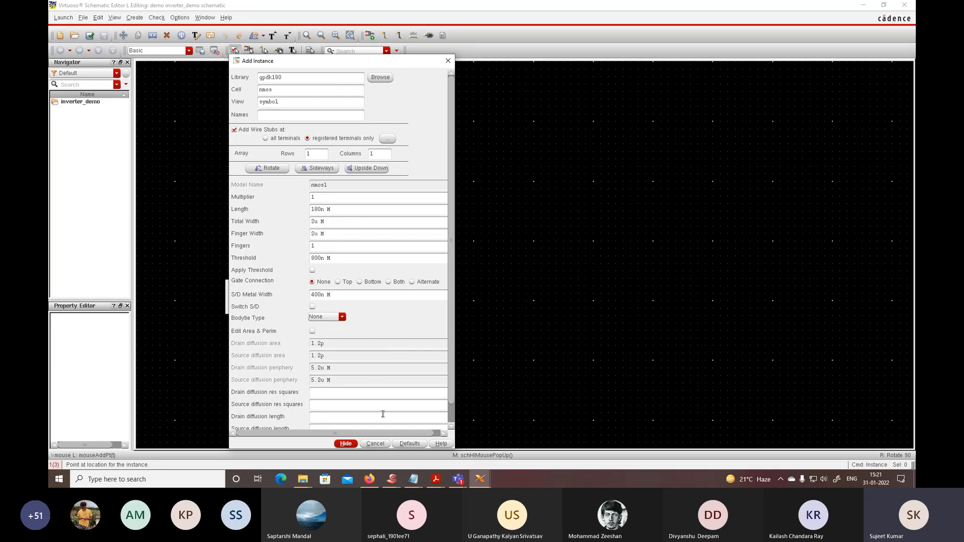
{"action": "left_click", "coordinate": [352, 444]}
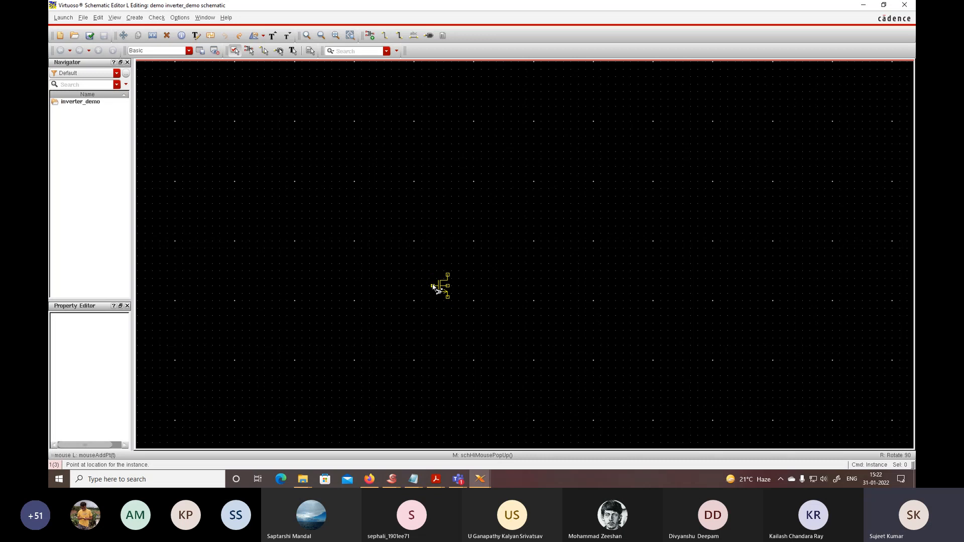
{"action": "left_click", "coordinate": [433, 286]}
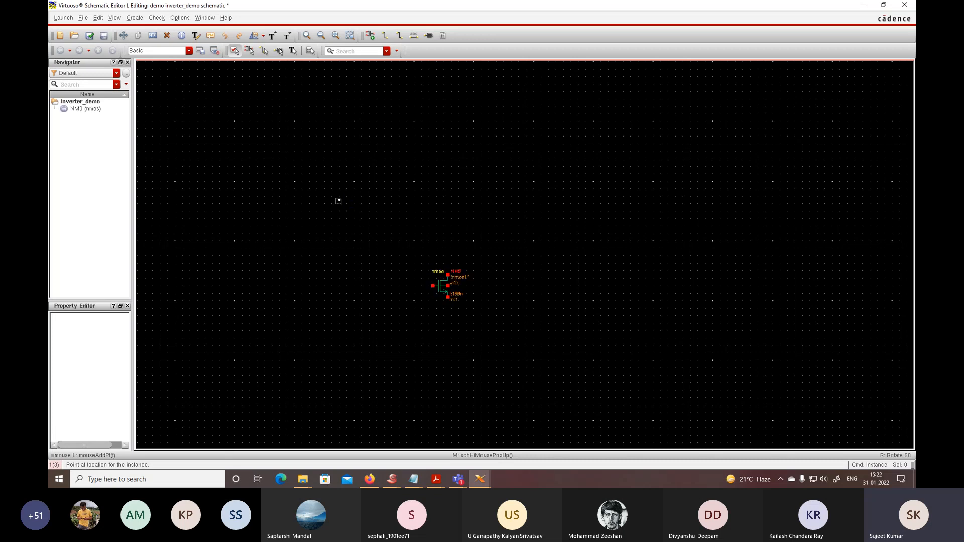
- Place one pmos symbol from the gpdk180 library above the nmos transistor and end instance placement
{"action": "left_click", "coordinate": [380, 78]}
{"action": "scroll", "coordinate": [273, 234], "scroll_direction": "down", "scroll_amount": 2}
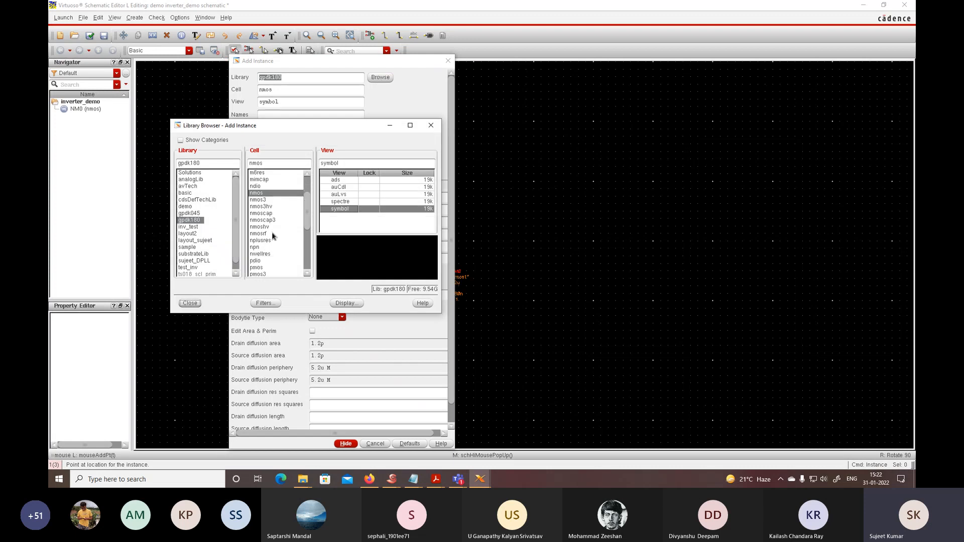
{"action": "left_click", "coordinate": [260, 248]}
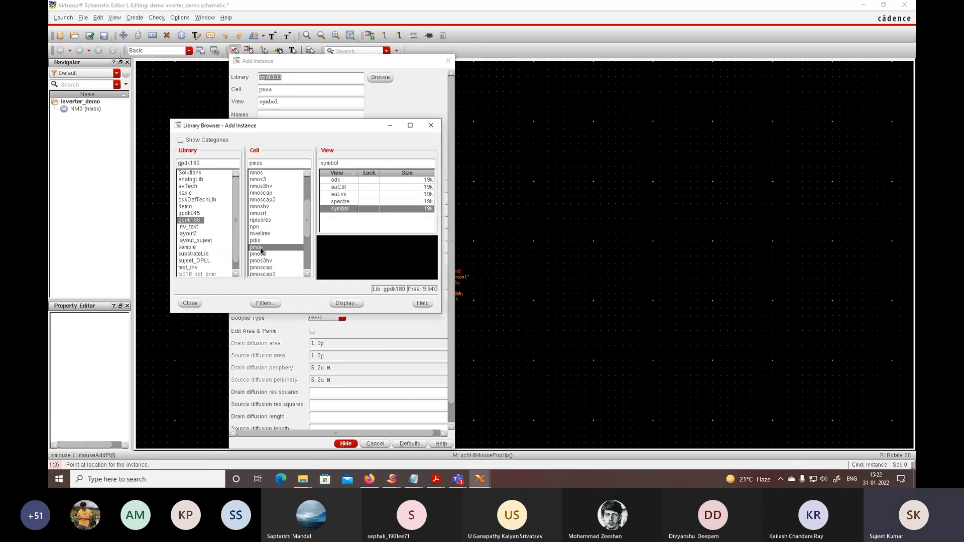
{"action": "left_click", "coordinate": [196, 303]}
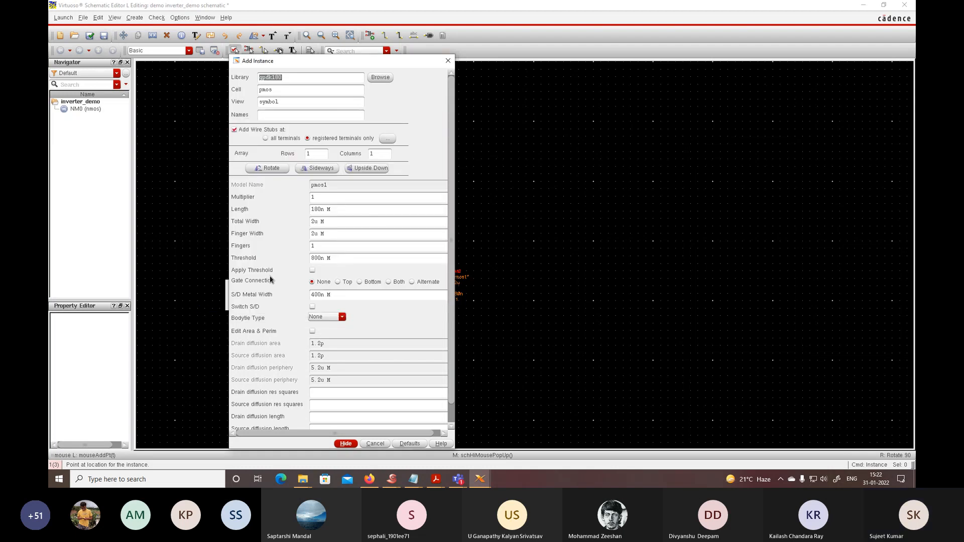
{"action": "left_click", "coordinate": [346, 445]}
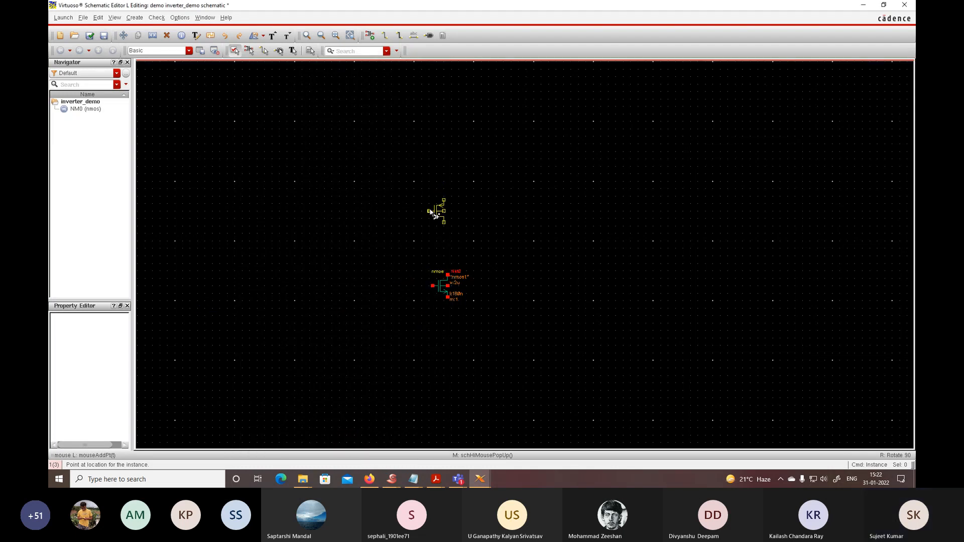
{"action": "left_click", "coordinate": [430, 212]}
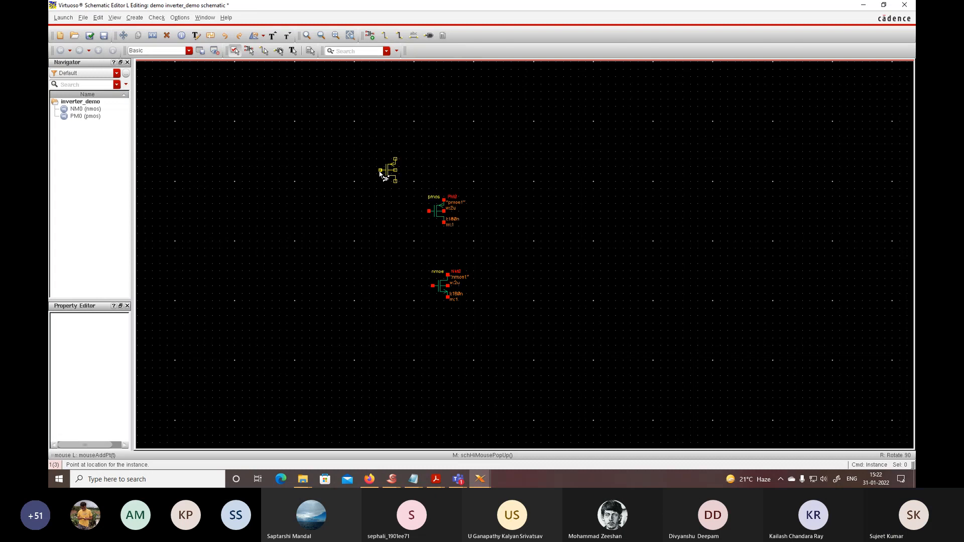
{"action": "key", "text": "Escape"}
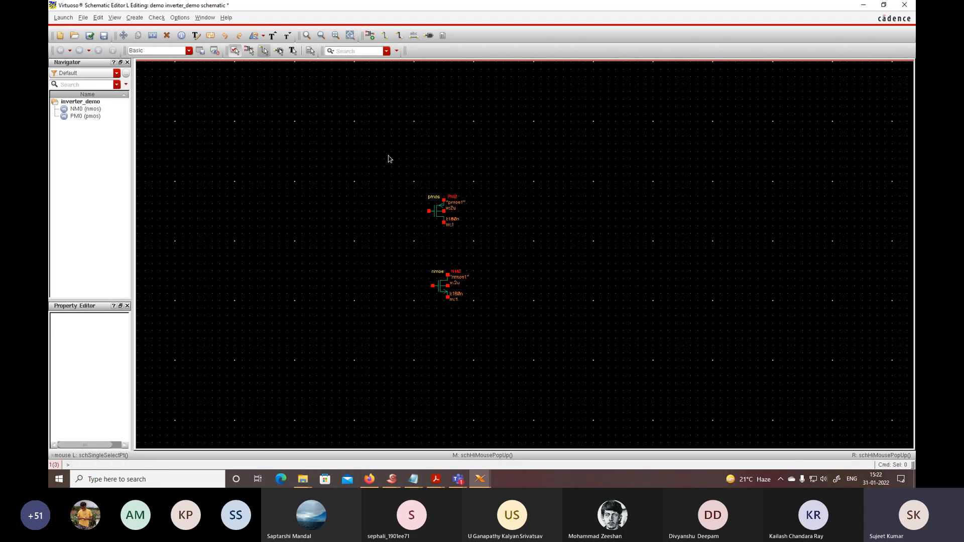
- Wire the pmos drain to the nmos drain, and wire the gates of the two transistors together
{"action": "key", "text": "w"}
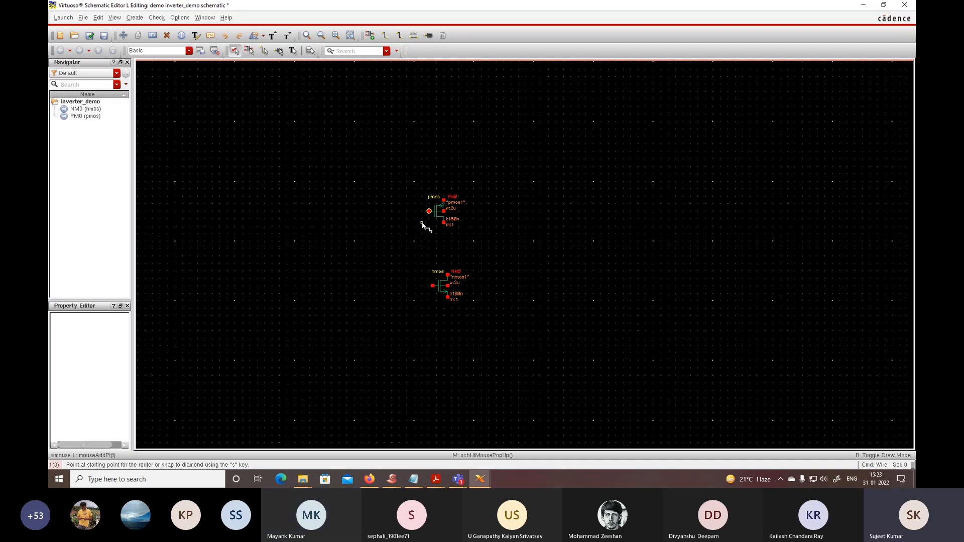
{"action": "scroll", "coordinate": [421, 224], "scroll_direction": "up", "scroll_amount": 3}
{"action": "scroll", "coordinate": [421, 224], "scroll_direction": "down", "scroll_amount": 3}
{"action": "scroll", "coordinate": [421, 224], "scroll_direction": "down", "scroll_amount": 2, "text": "ctrl"}
{"action": "scroll", "coordinate": [422, 225], "scroll_direction": "up", "scroll_amount": 3, "text": "ctrl"}
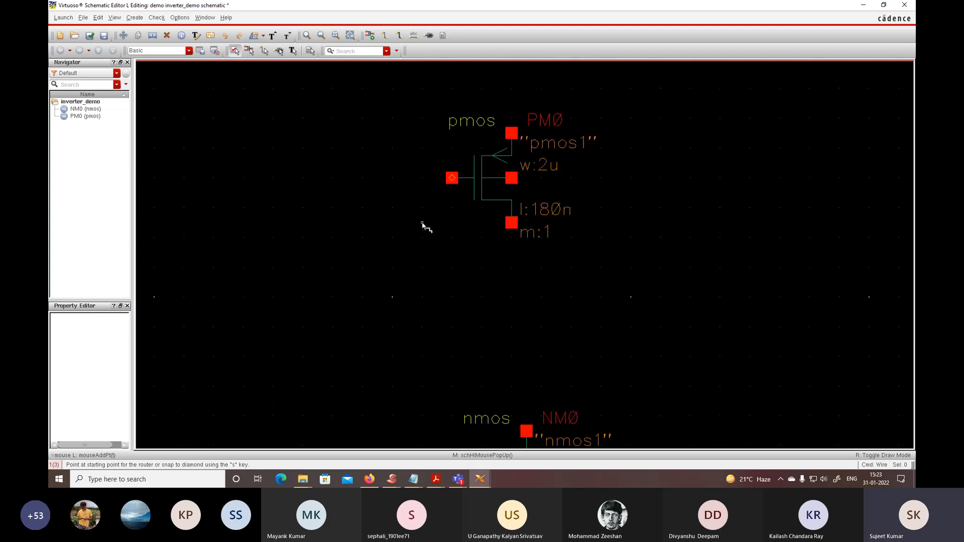
{"action": "scroll", "coordinate": [422, 225], "scroll_direction": "down", "scroll_amount": 2, "text": "ctrl"}
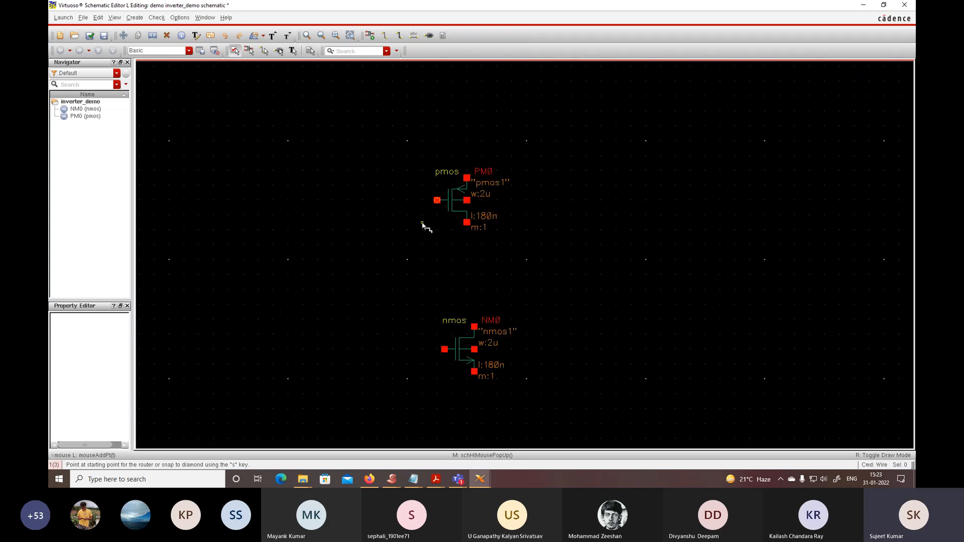
{"action": "scroll", "coordinate": [475, 251], "scroll_direction": "up", "scroll_amount": 2, "text": "ctrl"}
{"action": "scroll", "coordinate": [473, 248], "scroll_direction": "down", "scroll_amount": 2, "text": "ctrl"}
{"action": "left_click", "coordinate": [467, 223]}
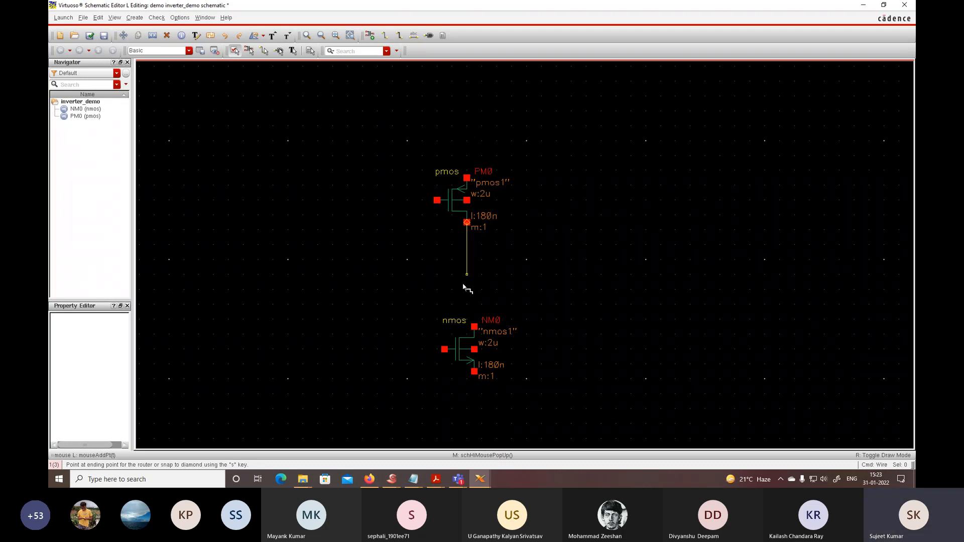
{"action": "left_click", "coordinate": [475, 327]}
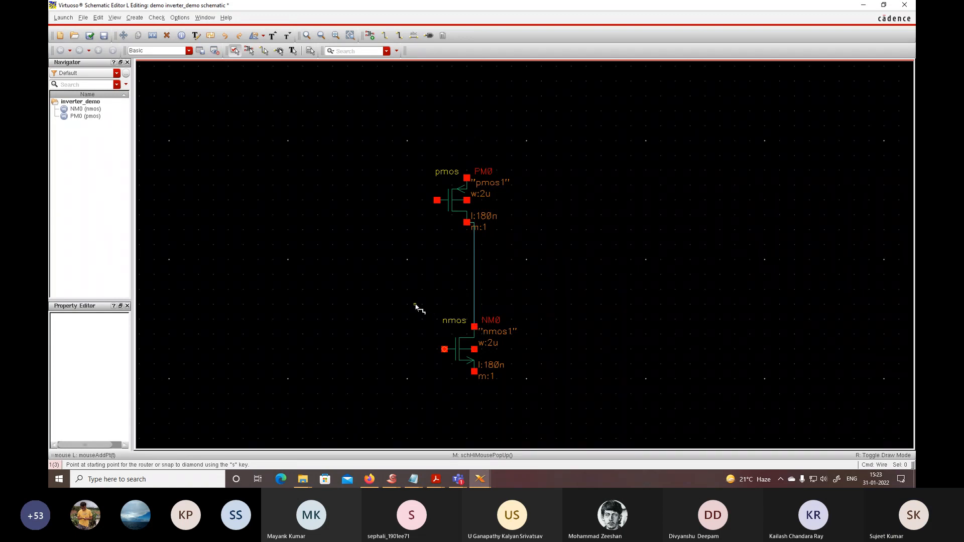
{"action": "left_click", "coordinate": [437, 201]}
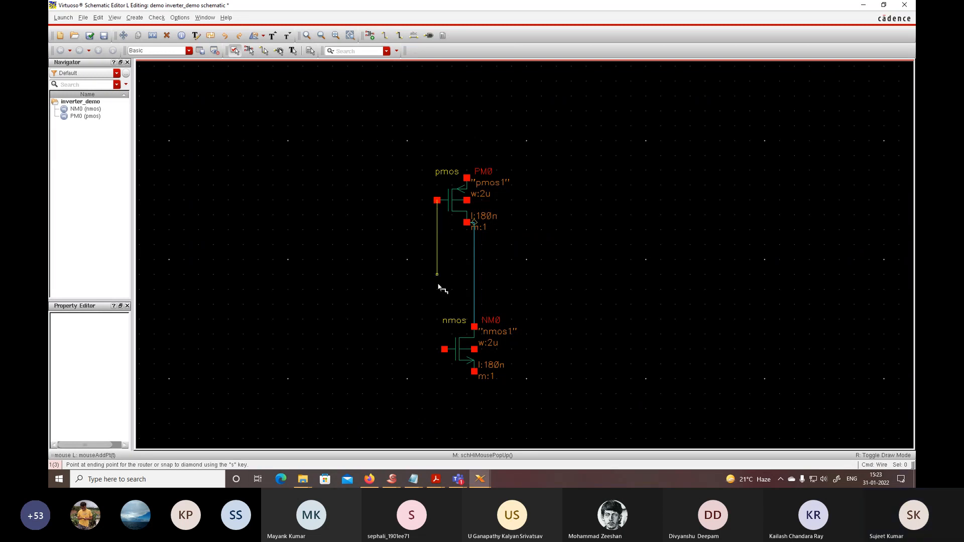
{"action": "left_click", "coordinate": [445, 349]}
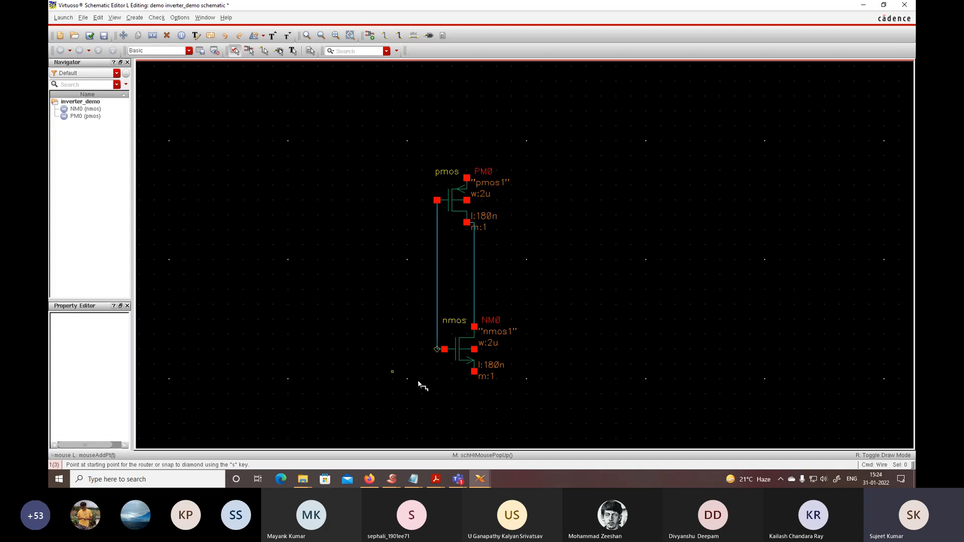
- Wire the body terminal to the source terminal on both the pmos and the nmos transistor
{"action": "left_click", "coordinate": [468, 201]}
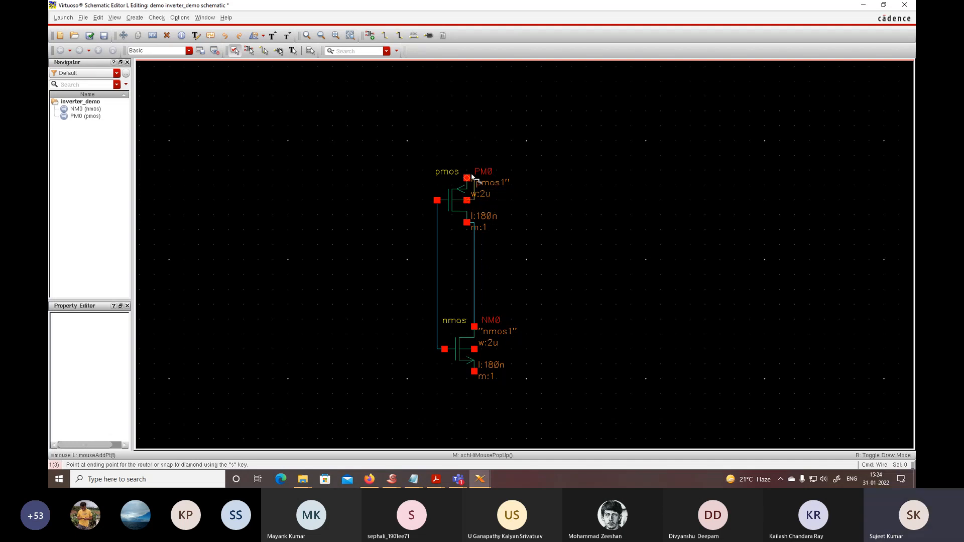
{"action": "left_click", "coordinate": [474, 148]}
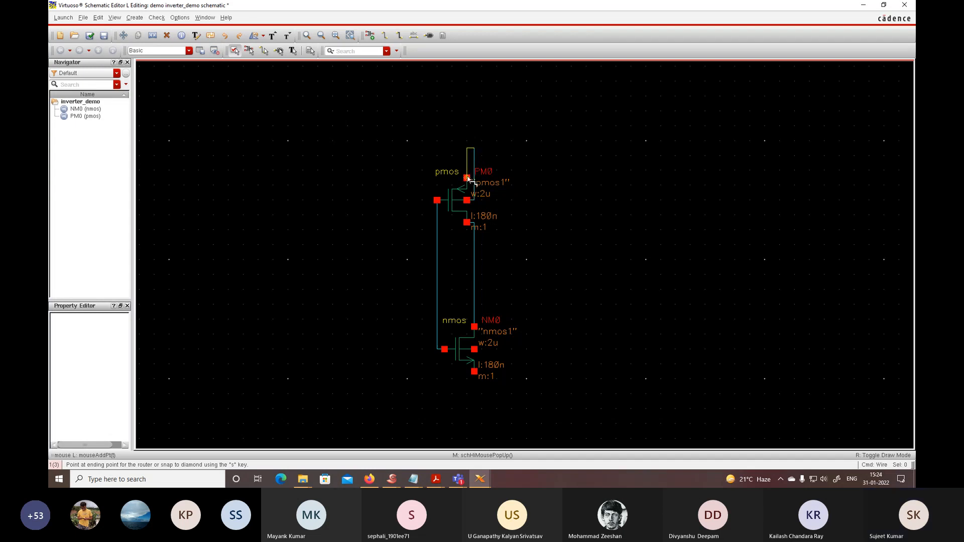
{"action": "left_click", "coordinate": [468, 178]}
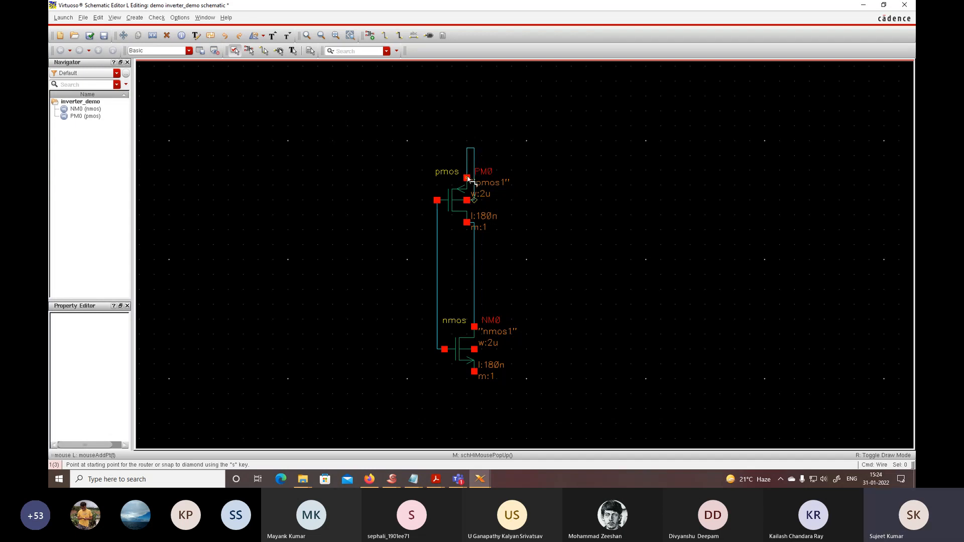
{"action": "left_click", "coordinate": [475, 350]}
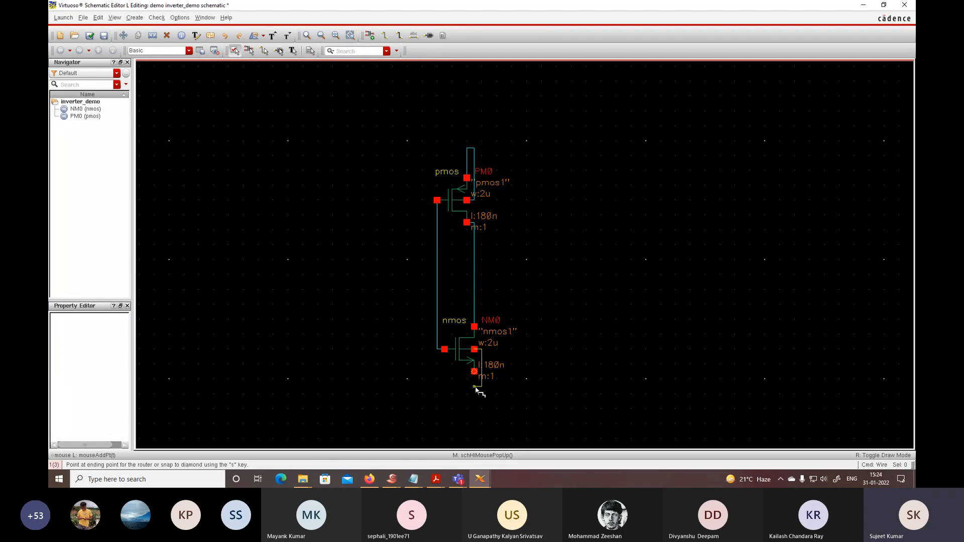
{"action": "left_click", "coordinate": [474, 373]}
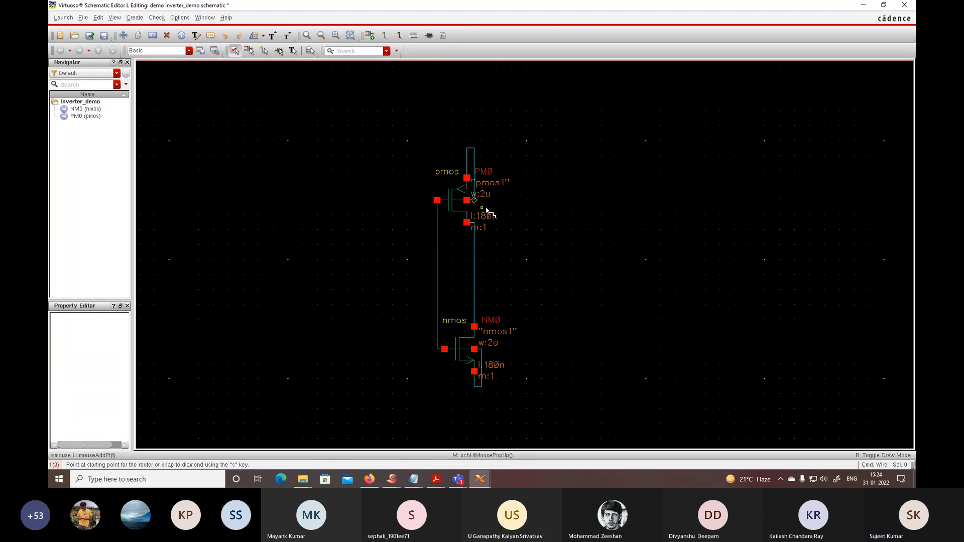
- Draw an output wire stub rightward from the shared drain net and an input wire stub leftward from the shared gate net
{"action": "left_click", "coordinate": [474, 275]}
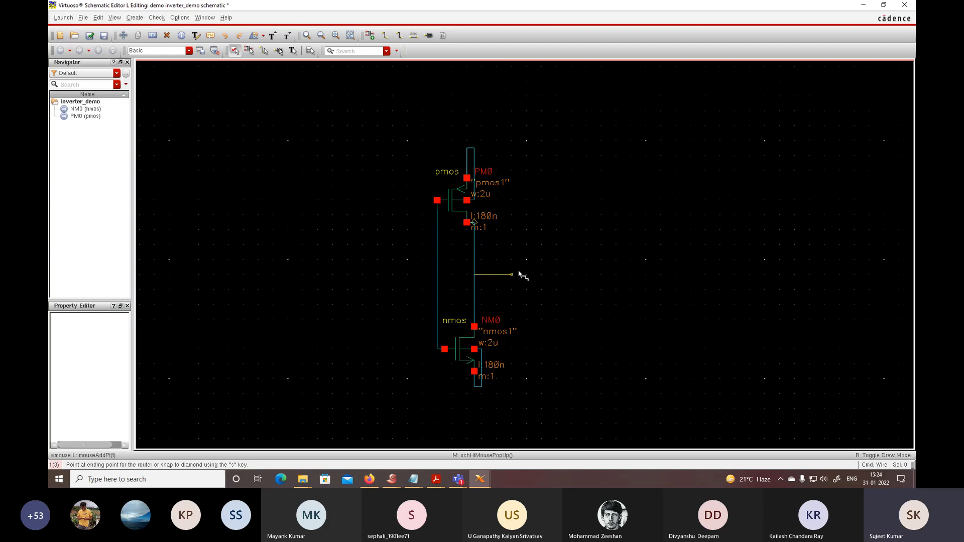
{"action": "left_click", "coordinate": [555, 275]}
{"action": "left_click", "coordinate": [557, 276]}
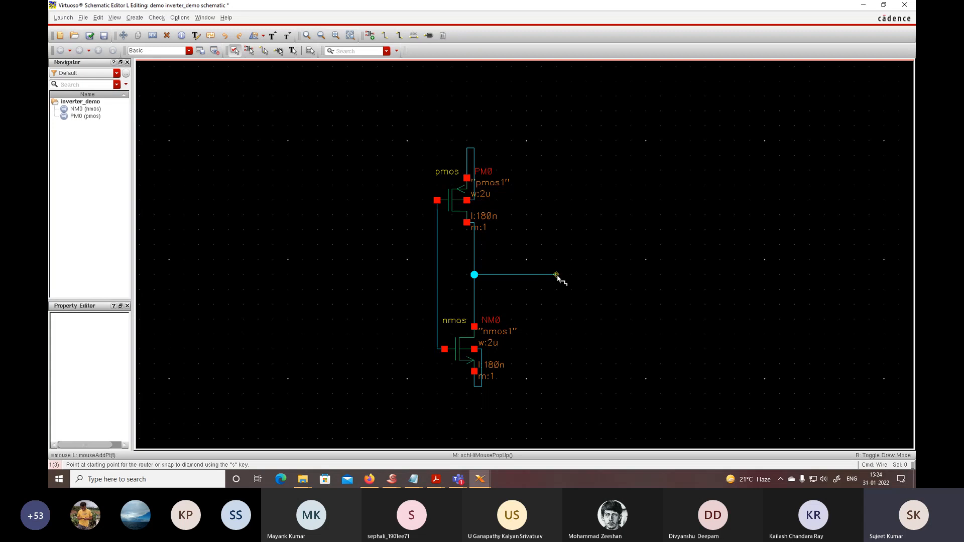
{"action": "left_click", "coordinate": [438, 275]}
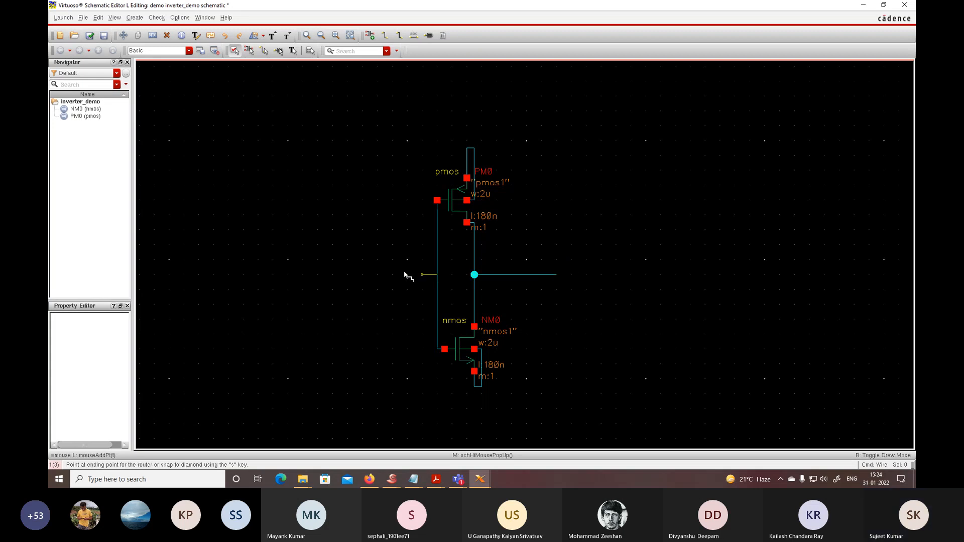
{"action": "double_click", "coordinate": [362, 275]}
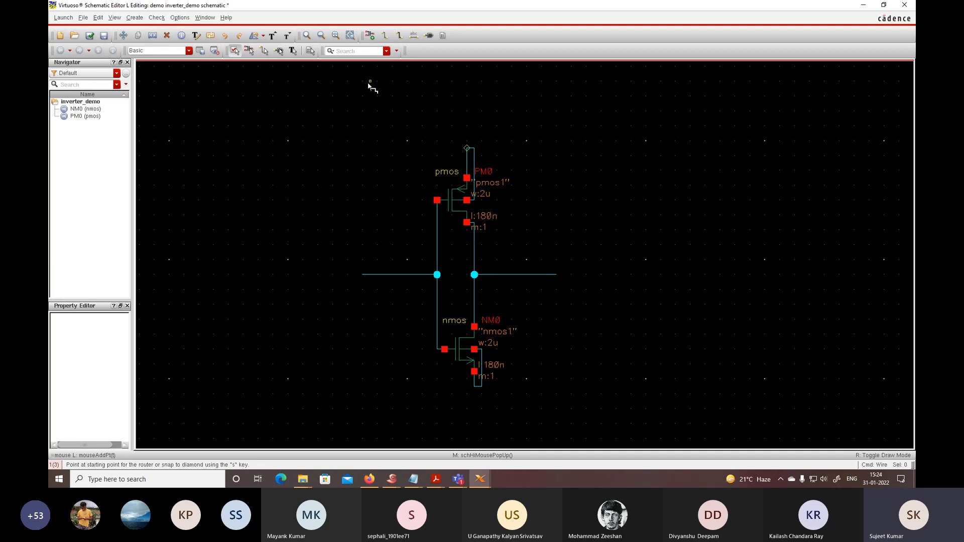
- Place an input pin named in beside the gate stub and wire it to the stub's open end
{"action": "left_click", "coordinate": [429, 36]}
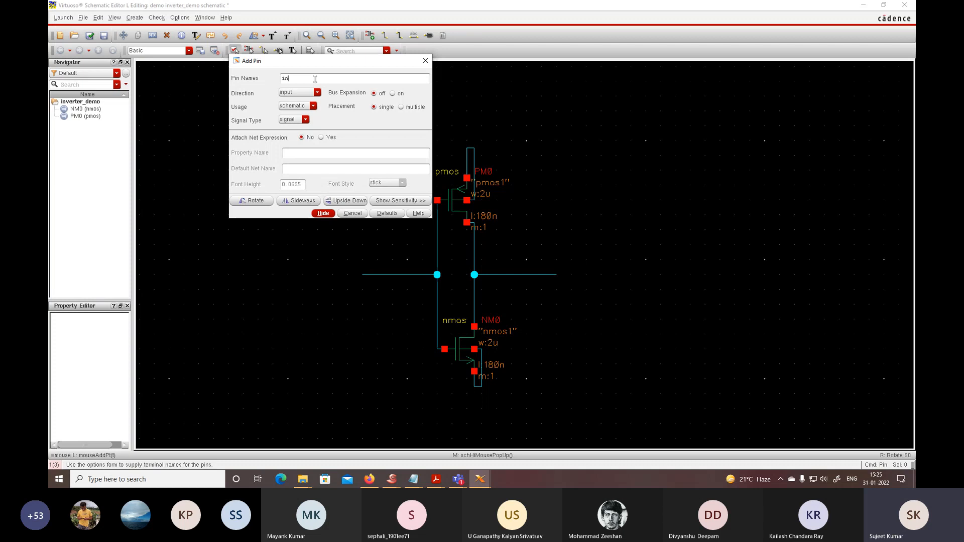
{"action": "left_click", "coordinate": [324, 213]}
{"action": "left_click", "coordinate": [337, 275]}
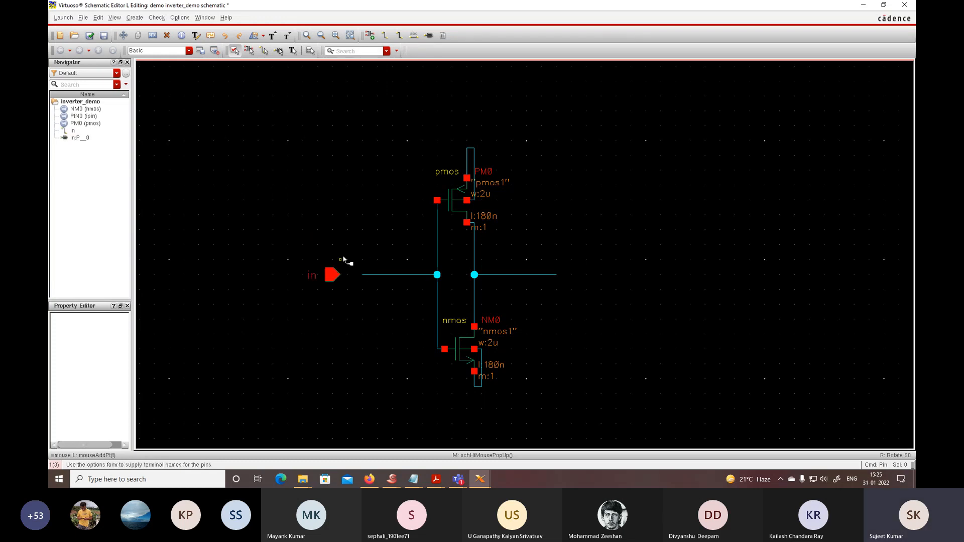
{"action": "key", "text": "w"}
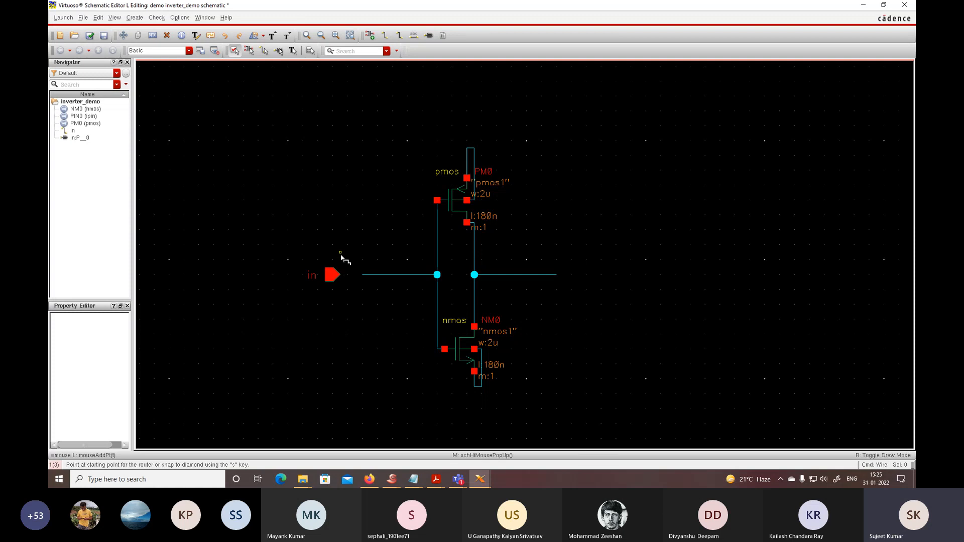
{"action": "left_click", "coordinate": [334, 277]}
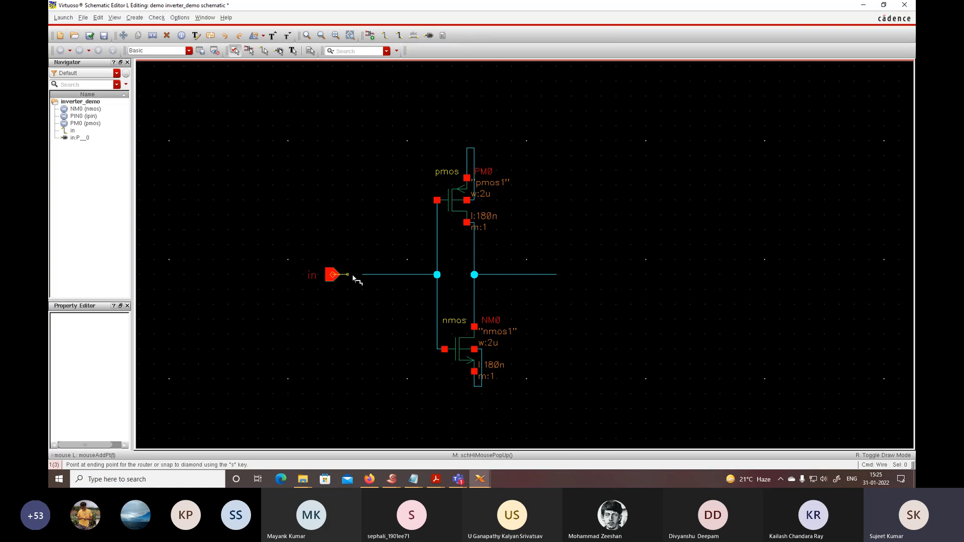
{"action": "left_click", "coordinate": [363, 275]}
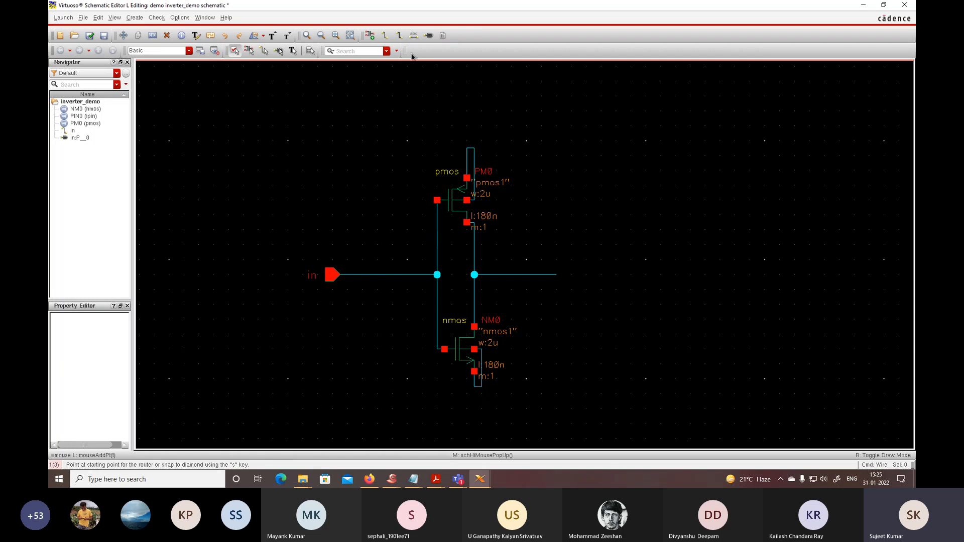
- Place an output pin named out beside the drain stub and wire it to the stub's open end
{"action": "left_click", "coordinate": [427, 36]}
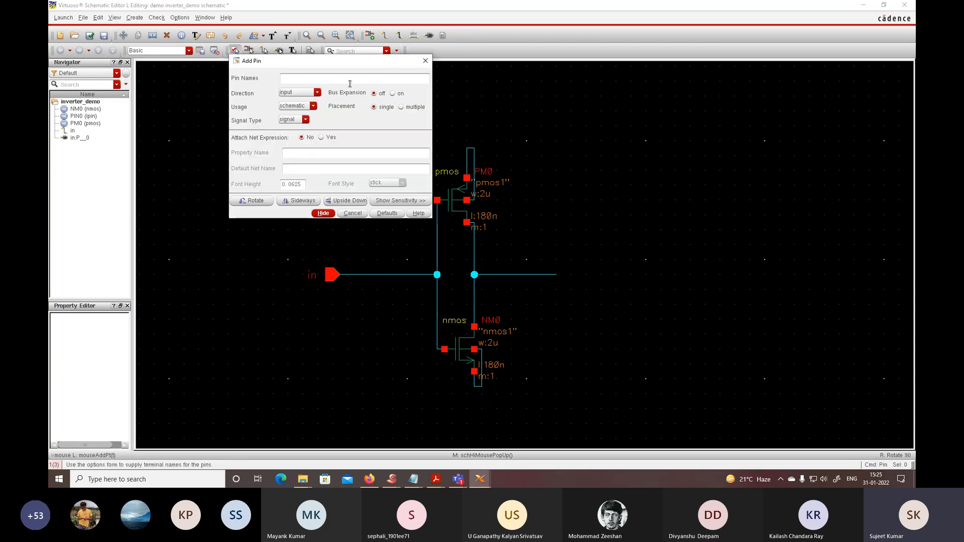
{"action": "left_click", "coordinate": [307, 93]}
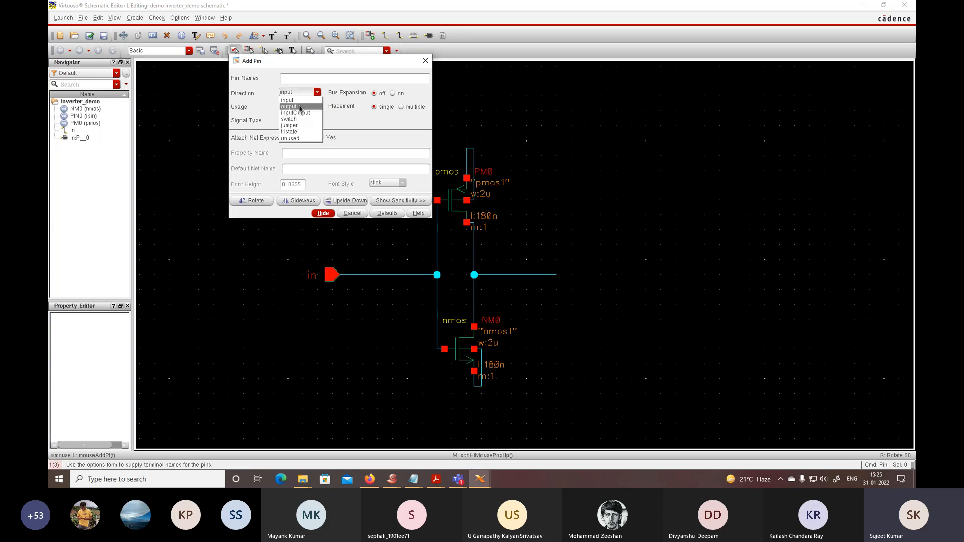
{"action": "left_click", "coordinate": [301, 107]}
{"action": "left_click", "coordinate": [302, 80]}
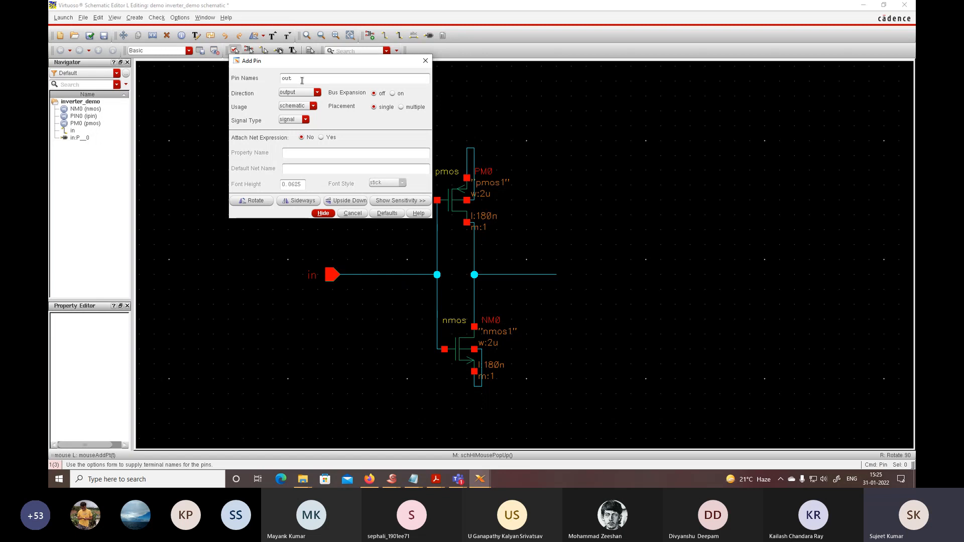
{"action": "left_click", "coordinate": [323, 213]}
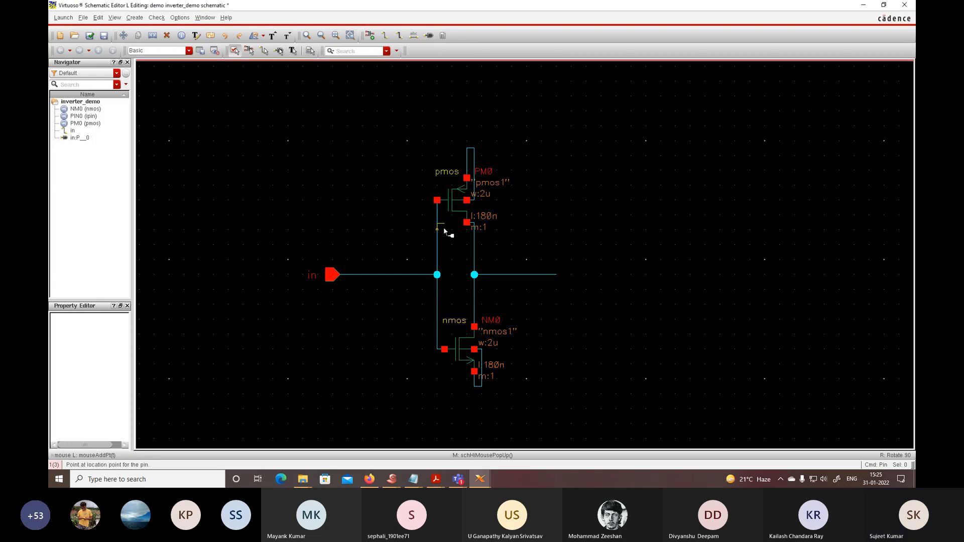
{"action": "left_click", "coordinate": [585, 275]}
{"action": "key", "text": "w"}
{"action": "left_click", "coordinate": [561, 274]}
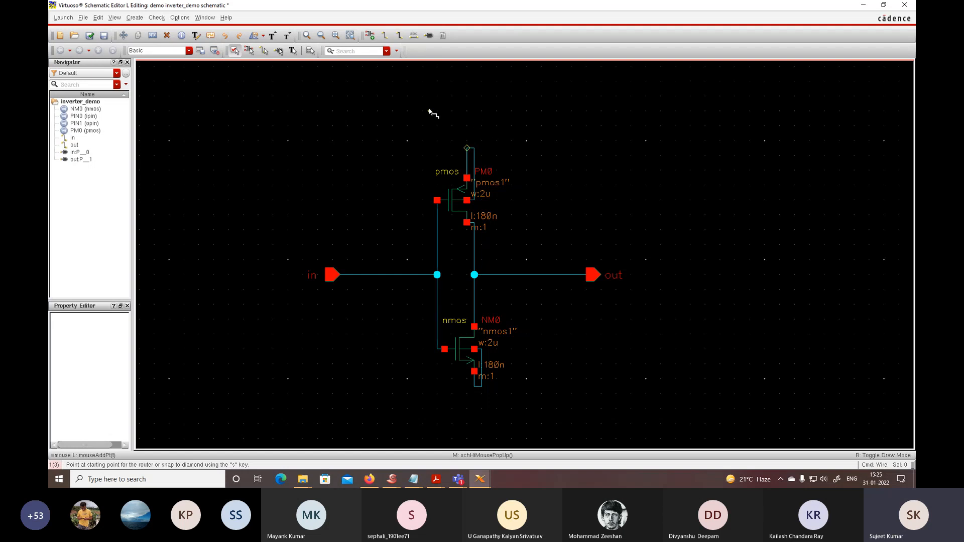
- Place inputOutput pins vdd above the pmos and gnd below the nmos
{"action": "left_click", "coordinate": [429, 36]}
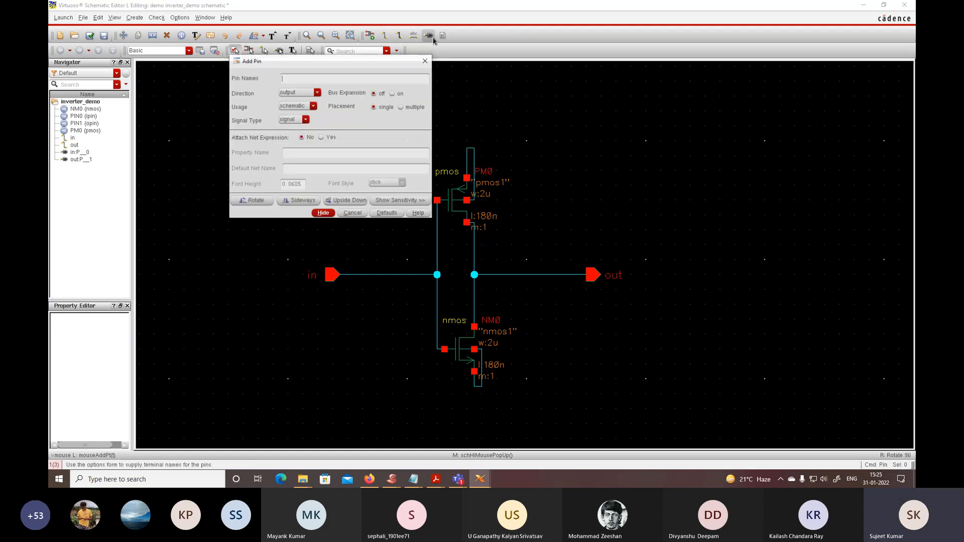
{"action": "left_click", "coordinate": [304, 93]}
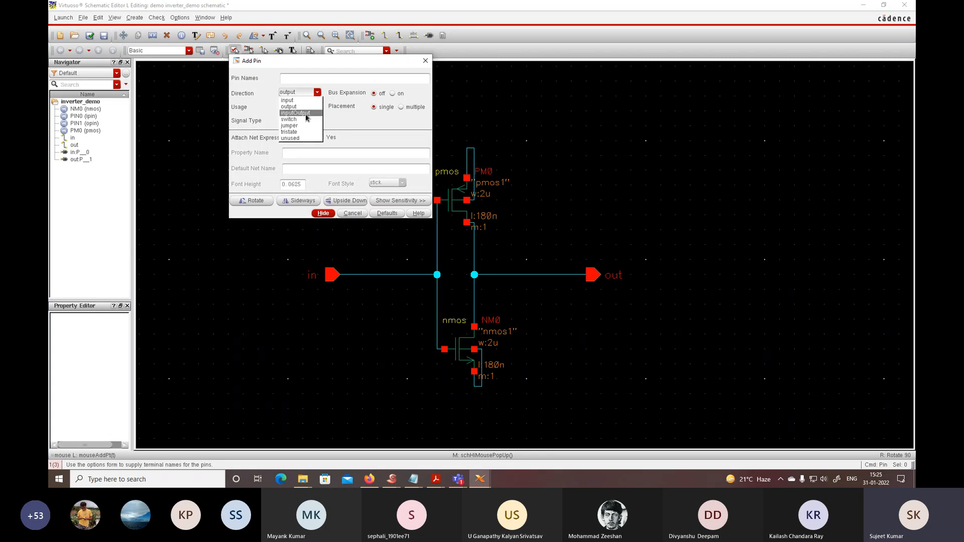
{"action": "left_click", "coordinate": [305, 113]}
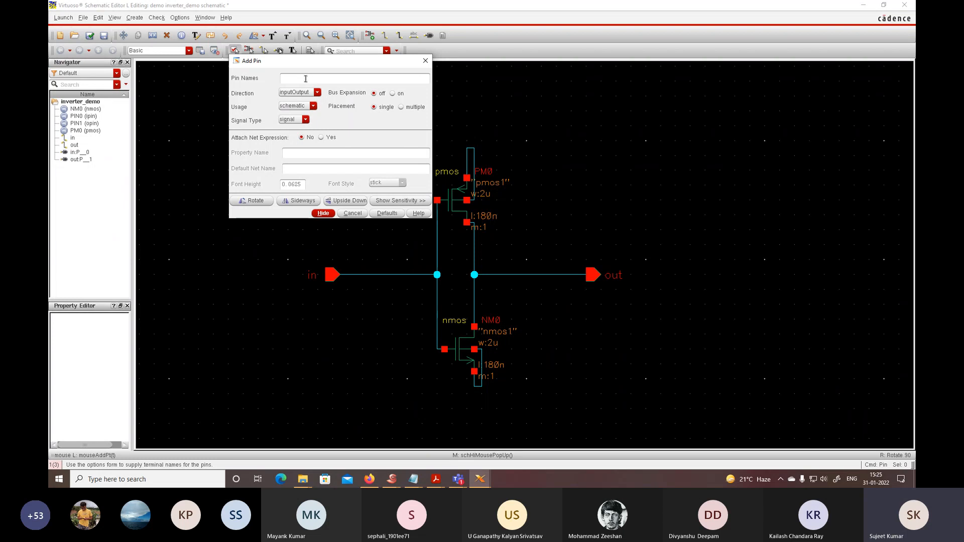
{"action": "type", "text": "vdd gnd"}
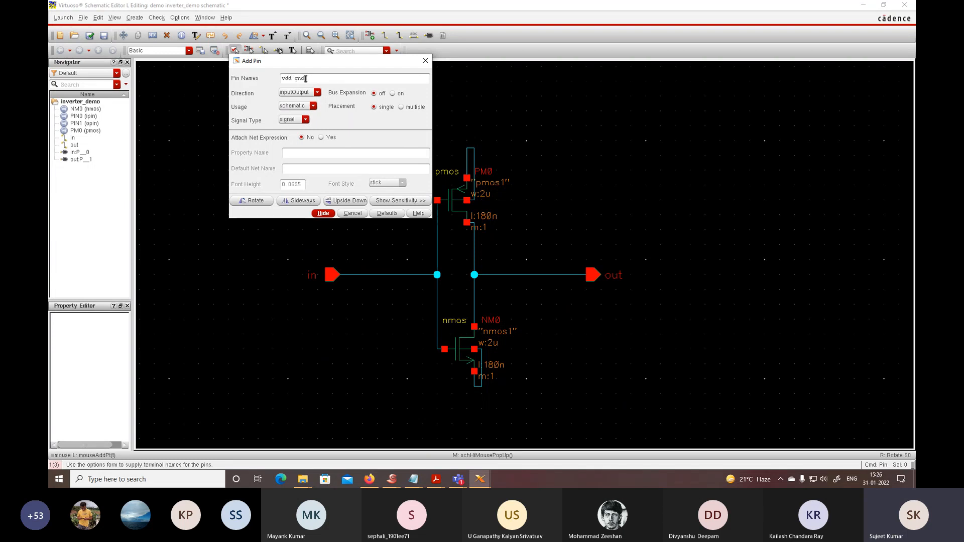
{"action": "left_click", "coordinate": [323, 213]}
{"action": "left_click", "coordinate": [470, 111]}
{"action": "left_click", "coordinate": [478, 424]}
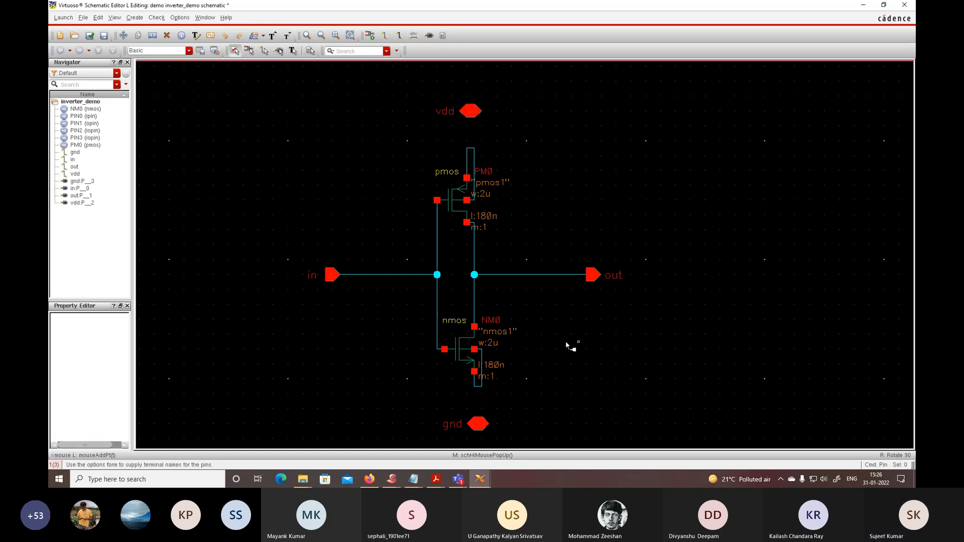
- Wire vdd to the pmos source-body loop and gnd to the nmos source-body loop, and check and save the schematic
{"action": "key", "text": "w"}
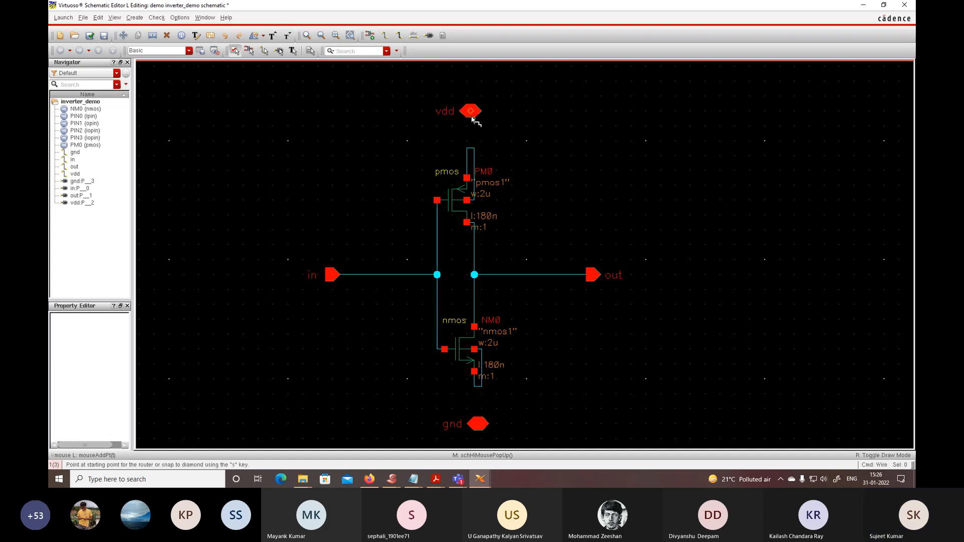
{"action": "left_click", "coordinate": [470, 113]}
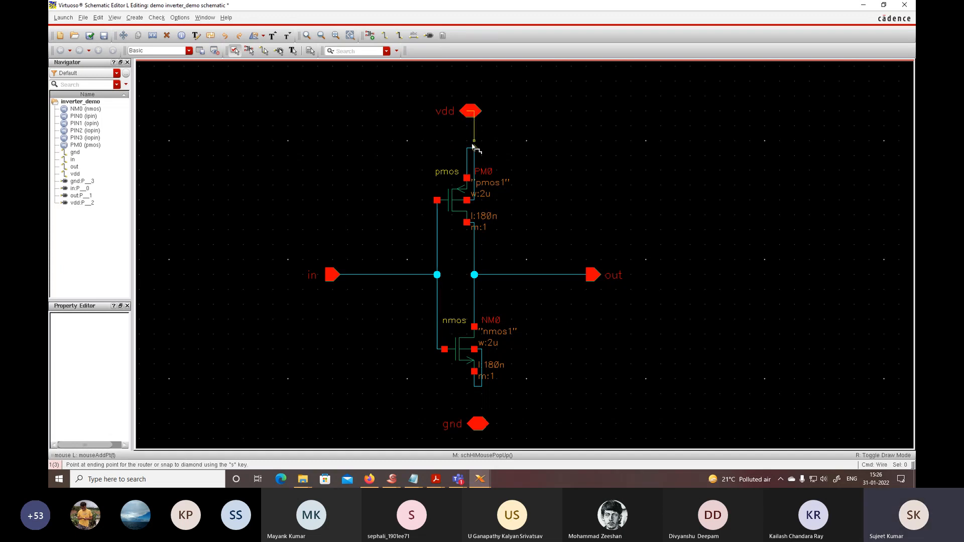
{"action": "left_click", "coordinate": [474, 148]}
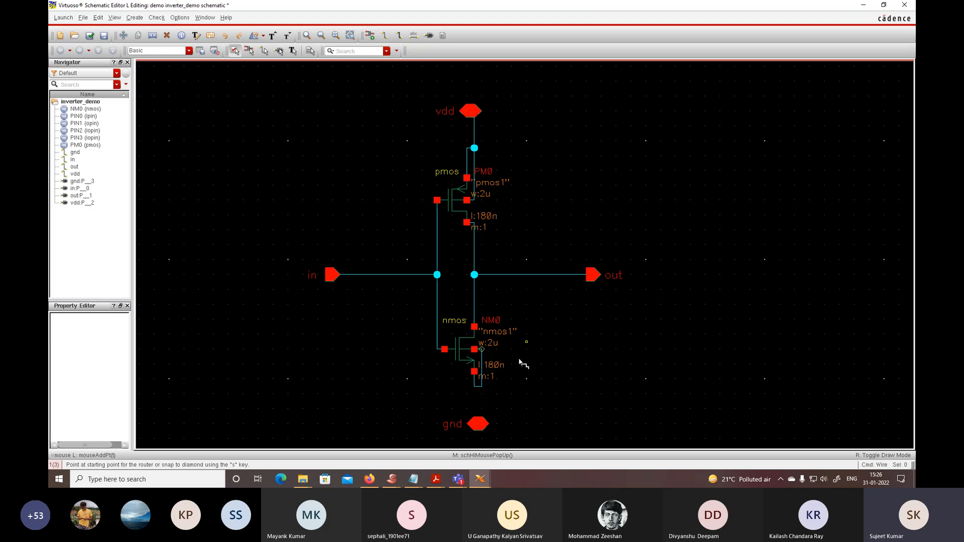
{"action": "left_click", "coordinate": [478, 425]}
{"action": "left_click", "coordinate": [481, 386]}
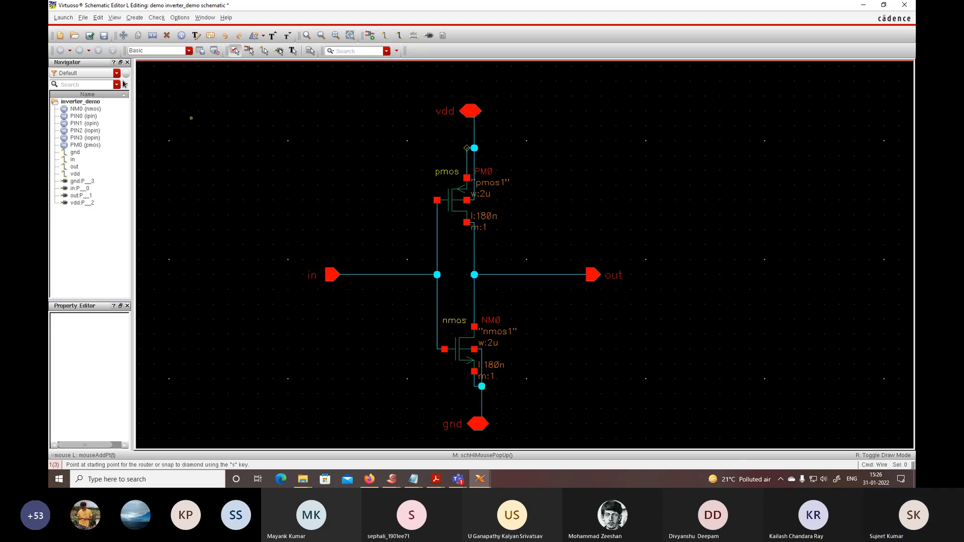
{"action": "left_click", "coordinate": [90, 36]}
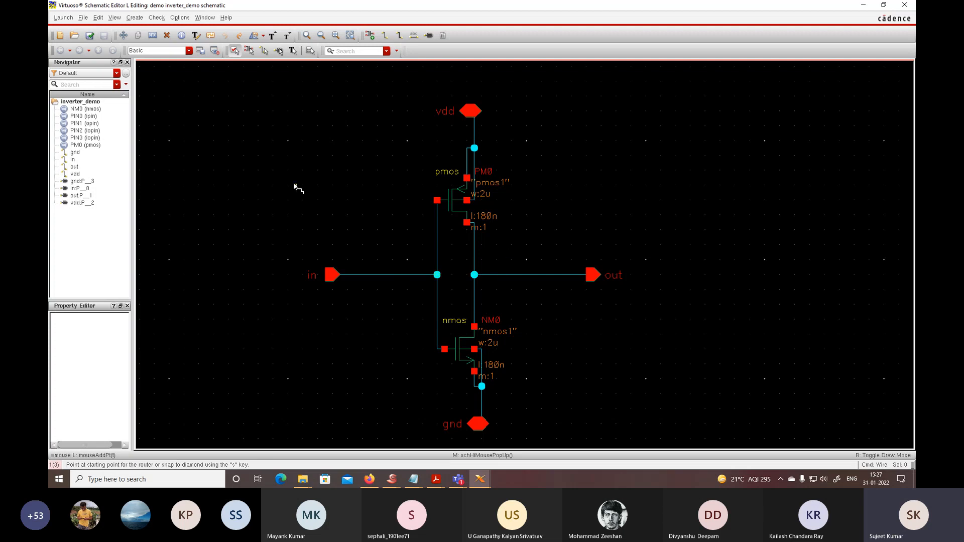
- Create a symbol view of inverter_demo from its schematic cellview, with schematicSymbol as the data type
{"action": "left_click", "coordinate": [137, 21]}
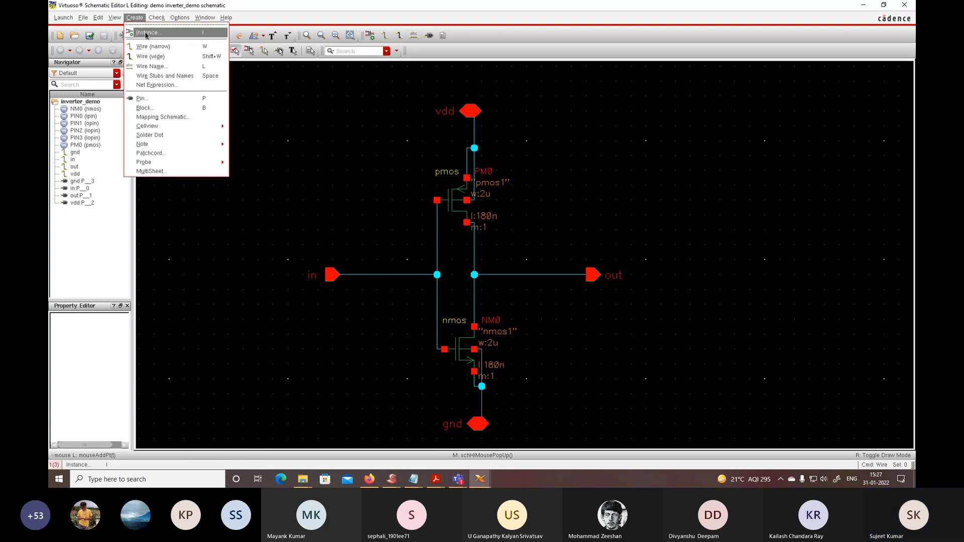
{"action": "mouse_move", "coordinate": [152, 127]}
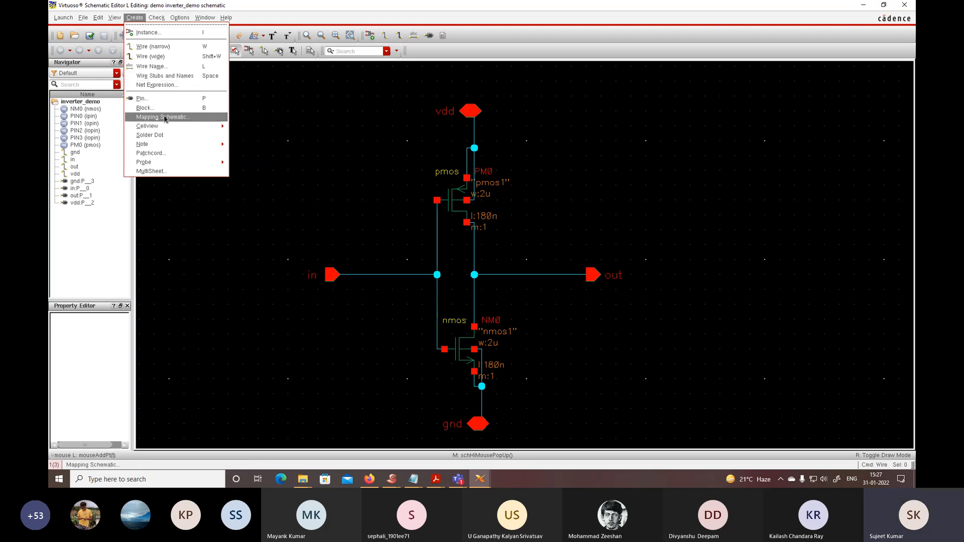
{"action": "mouse_move", "coordinate": [189, 127]}
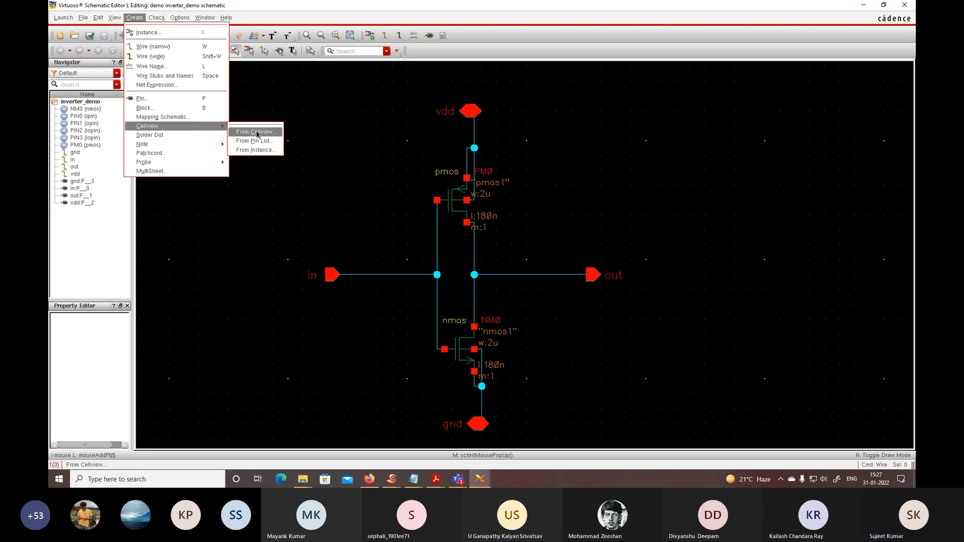
{"action": "left_click", "coordinate": [256, 131]}
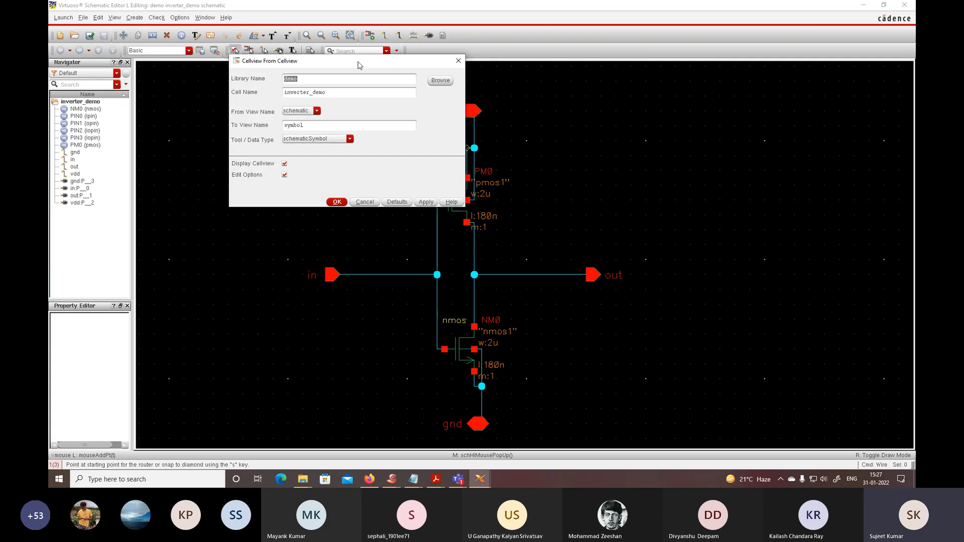
{"action": "left_click_drag", "start_coordinate": [359, 64], "coordinate": [406, 75]}
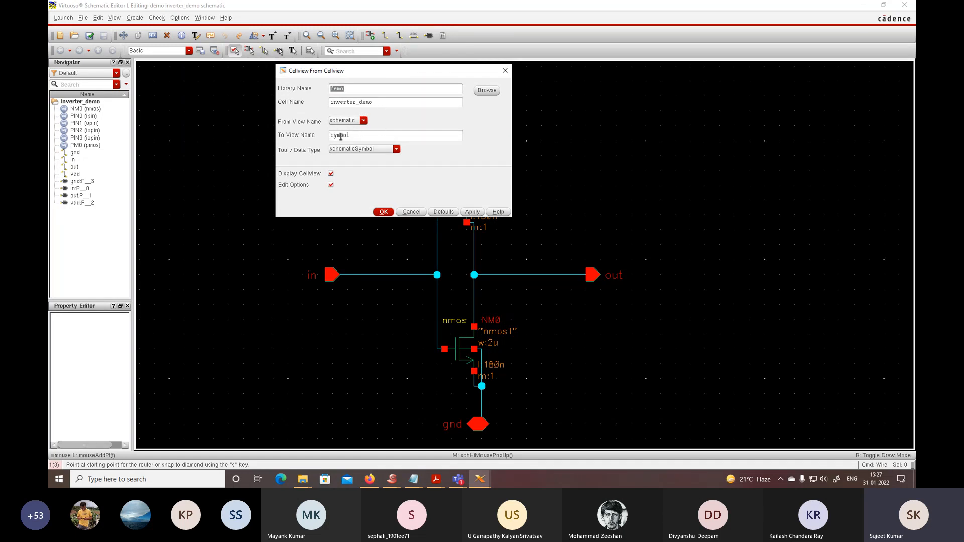
{"action": "left_click", "coordinate": [383, 211]}
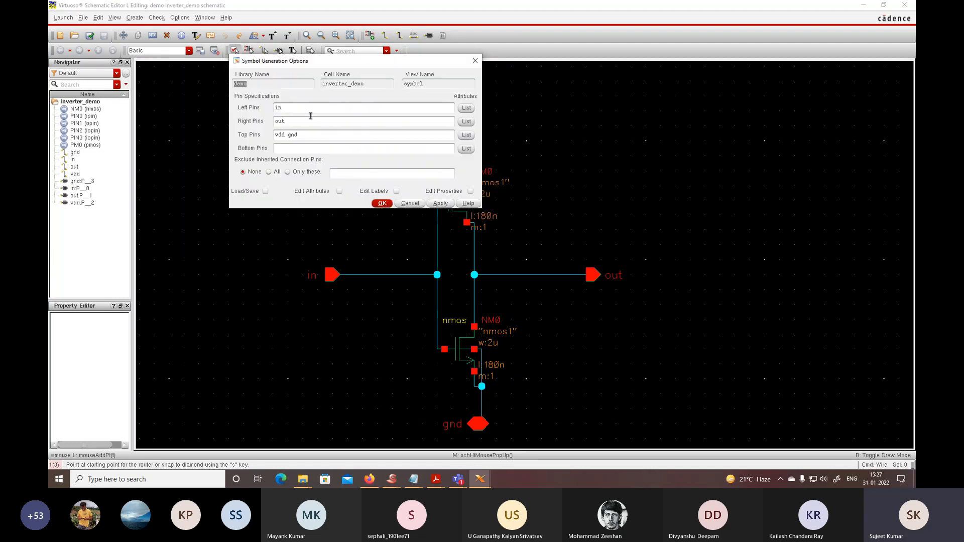
- Move gnd from the top pins to the bottom pins in the symbol generation options and generate the symbol
{"action": "left_click_drag", "start_coordinate": [319, 60], "coordinate": [347, 57]}
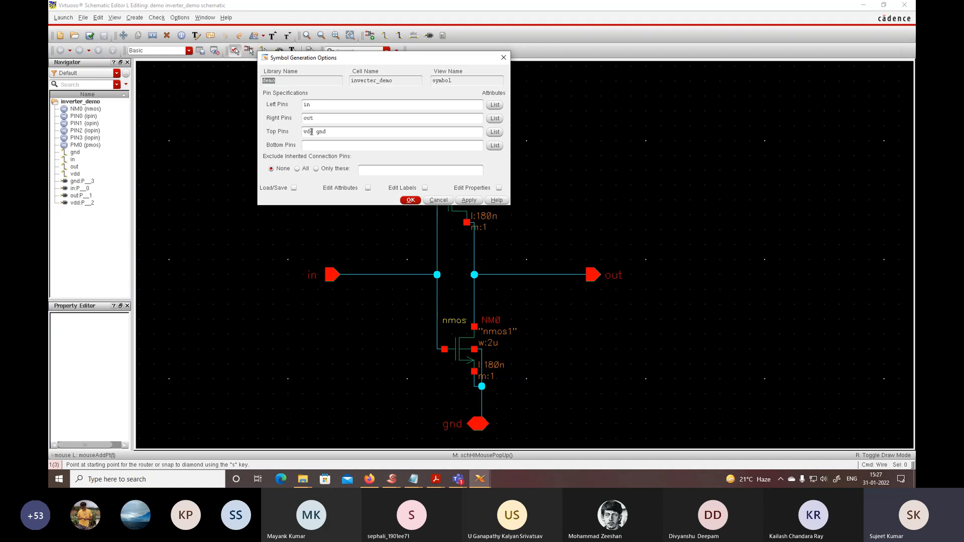
{"action": "left_click_drag", "start_coordinate": [315, 132], "coordinate": [328, 132]}
{"action": "key", "text": "ctrl+x"}
{"action": "left_click", "coordinate": [310, 144]}
{"action": "key", "text": "ctrl+v"}
{"action": "left_click", "coordinate": [408, 201]}
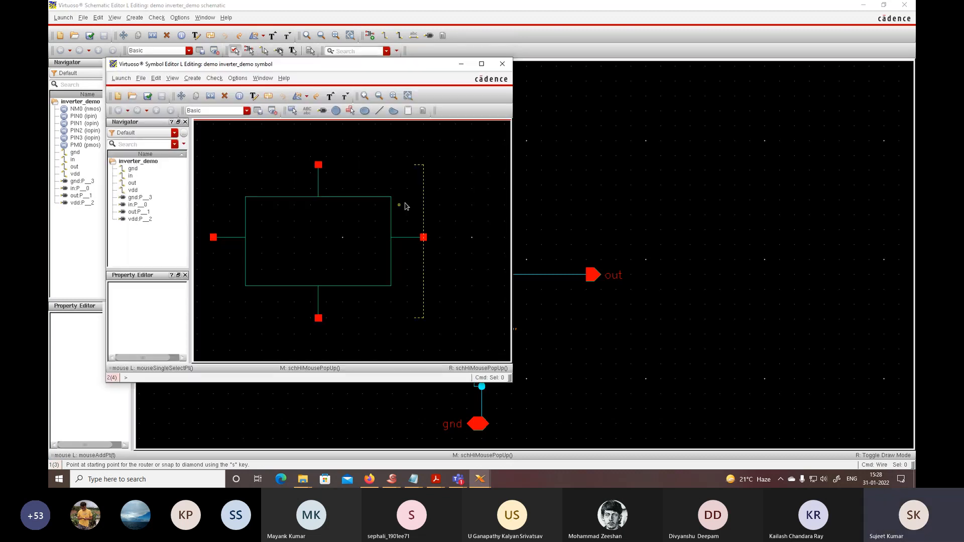
{"action": "left_click", "coordinate": [482, 64]}
{"action": "scroll", "coordinate": [219, 179], "scroll_direction": "up", "scroll_amount": 2, "text": "ctrl"}
{"action": "scroll", "coordinate": [219, 180], "scroll_direction": "down", "scroll_amount": 1}
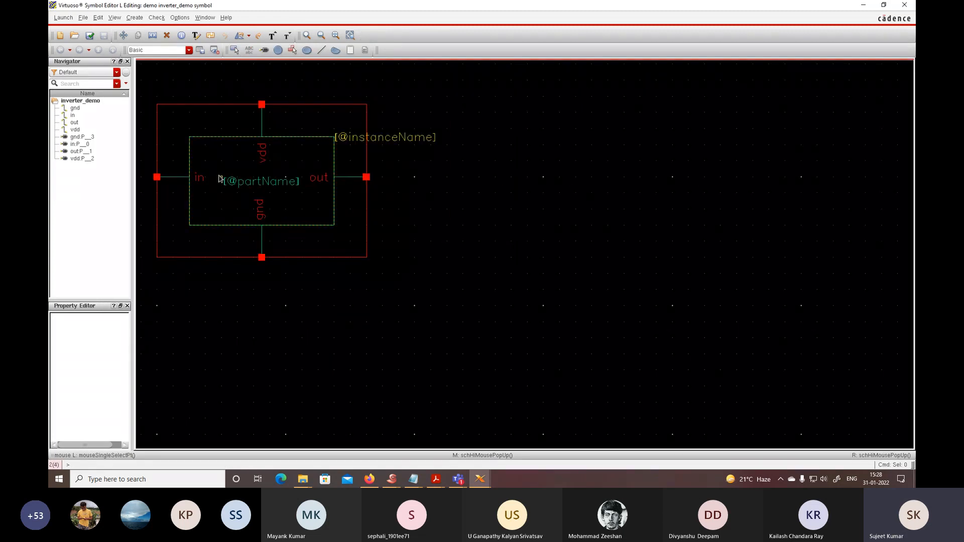
{"action": "key", "text": "Right"}
{"action": "key", "text": "Left"}
{"action": "key", "text": "Left"}
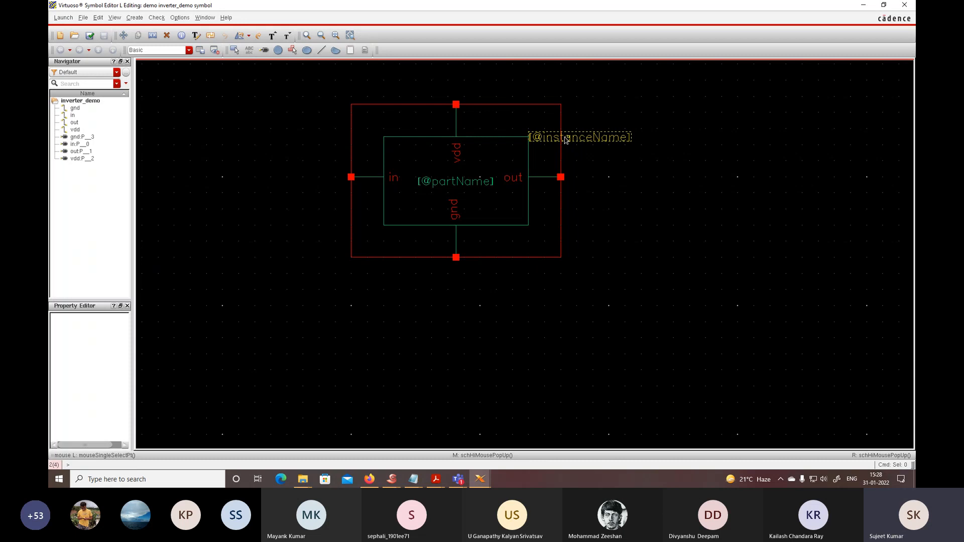
{"action": "left_click", "coordinate": [565, 137]}
{"action": "key", "text": "Delete"}
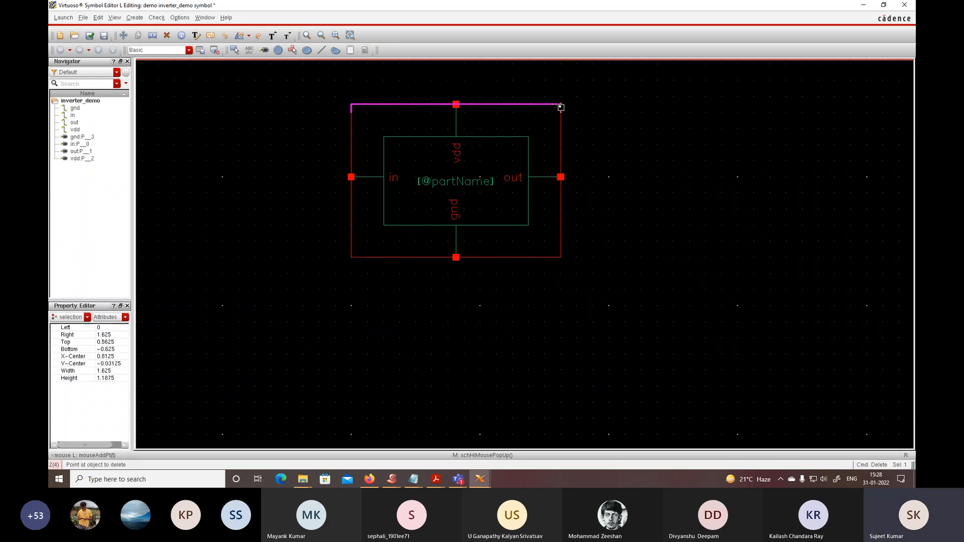
{"action": "left_click", "coordinate": [559, 106]}
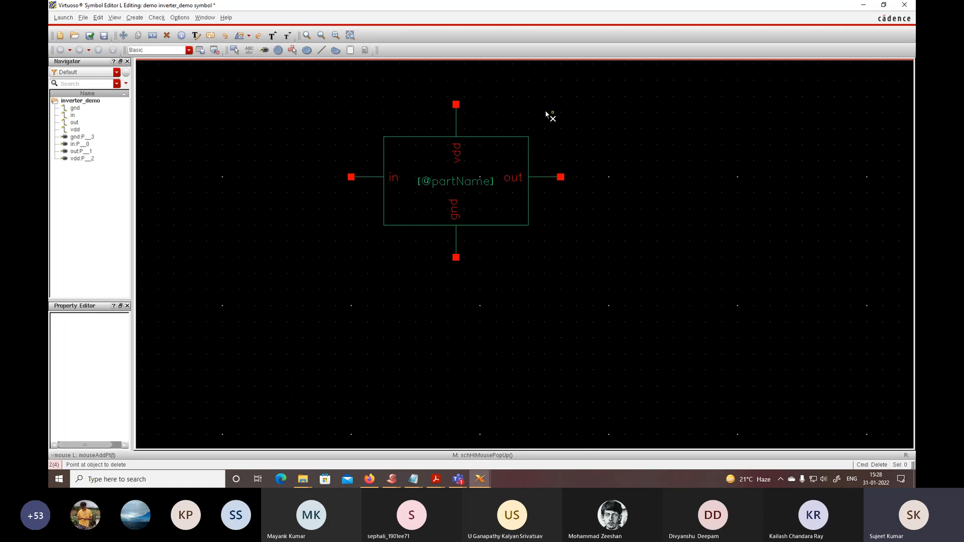
{"action": "left_click", "coordinate": [511, 139]}
{"action": "left_click", "coordinate": [489, 180]}
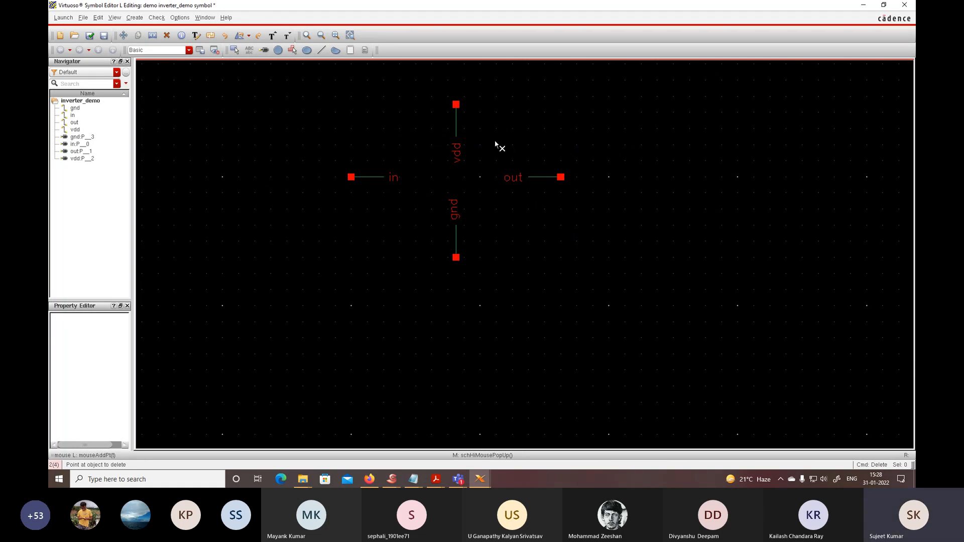
{"action": "key", "text": "Escape"}
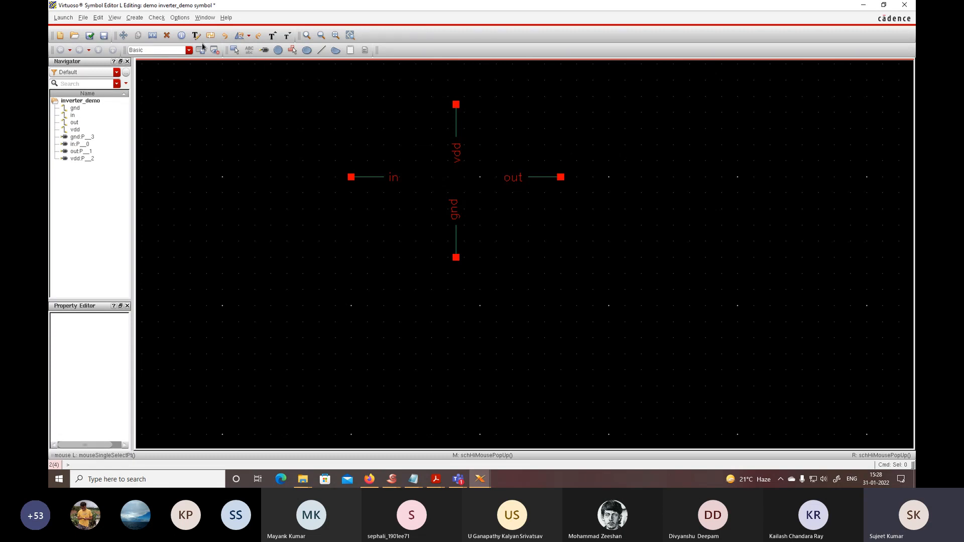
- Draw a closed triangle with the Line shape, its vertical side on the in pin's stub and its tip pointing towards out
{"action": "left_click", "coordinate": [134, 18]}
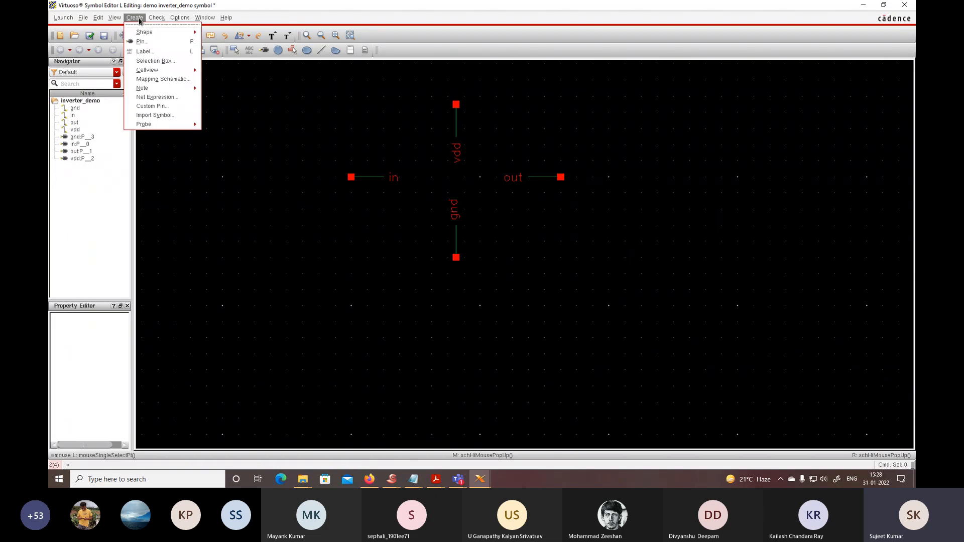
{"action": "mouse_move", "coordinate": [144, 32]}
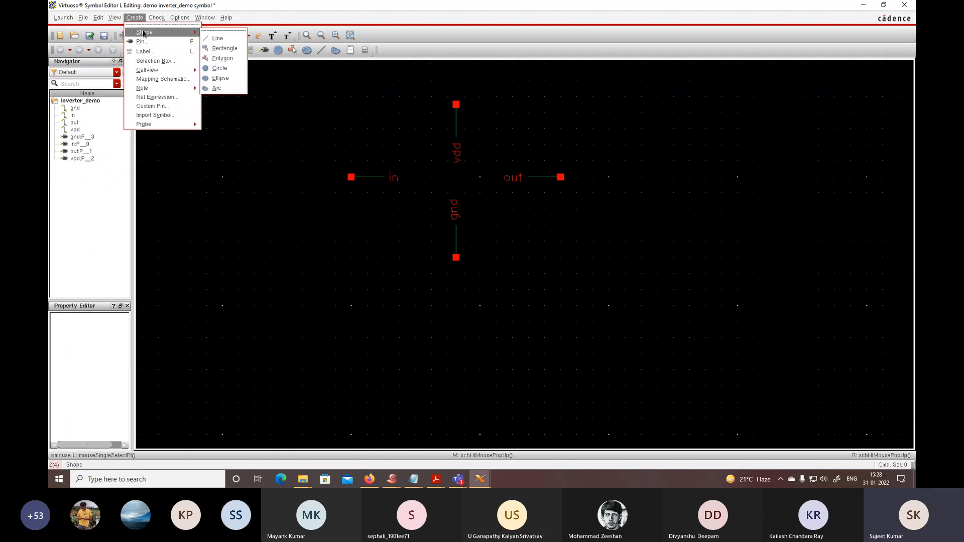
{"action": "left_click", "coordinate": [218, 40]}
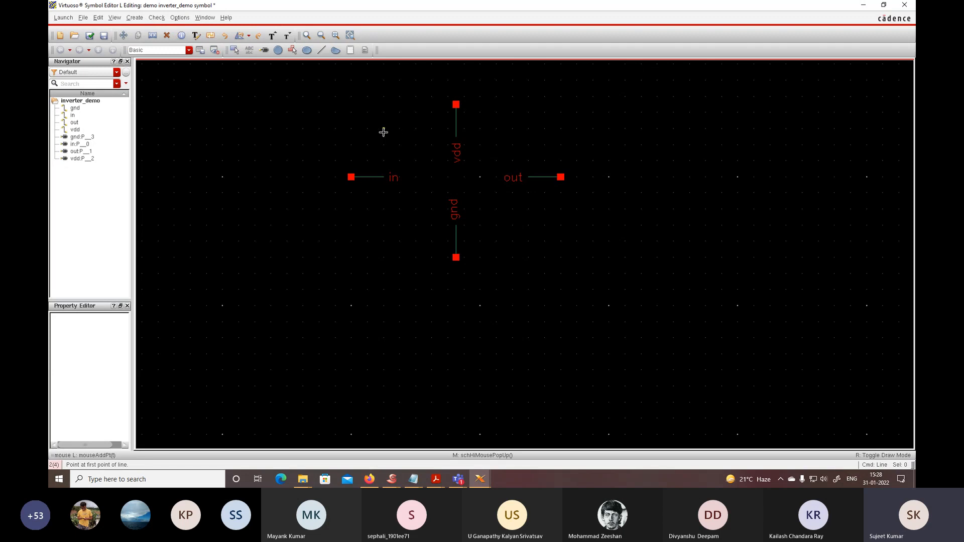
{"action": "left_click", "coordinate": [384, 131]}
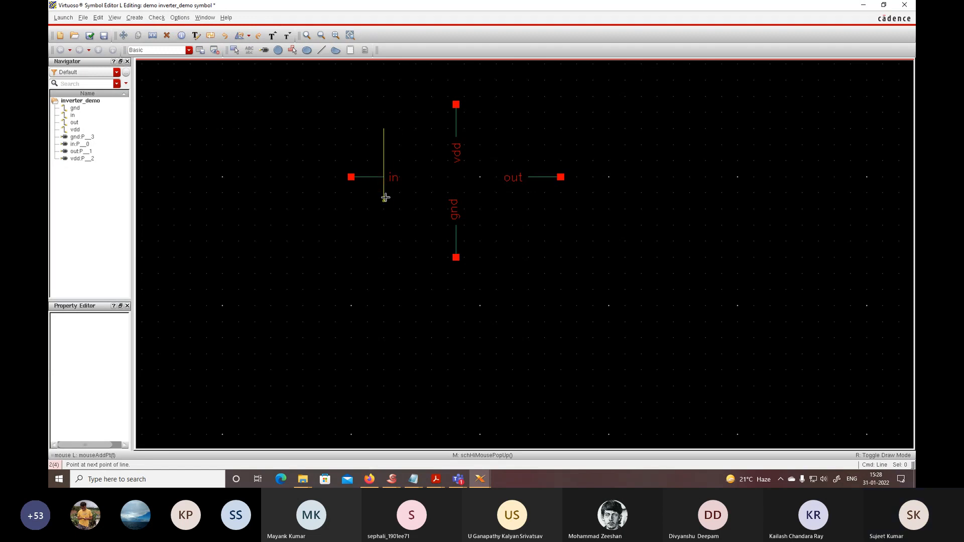
{"action": "left_click", "coordinate": [384, 240]}
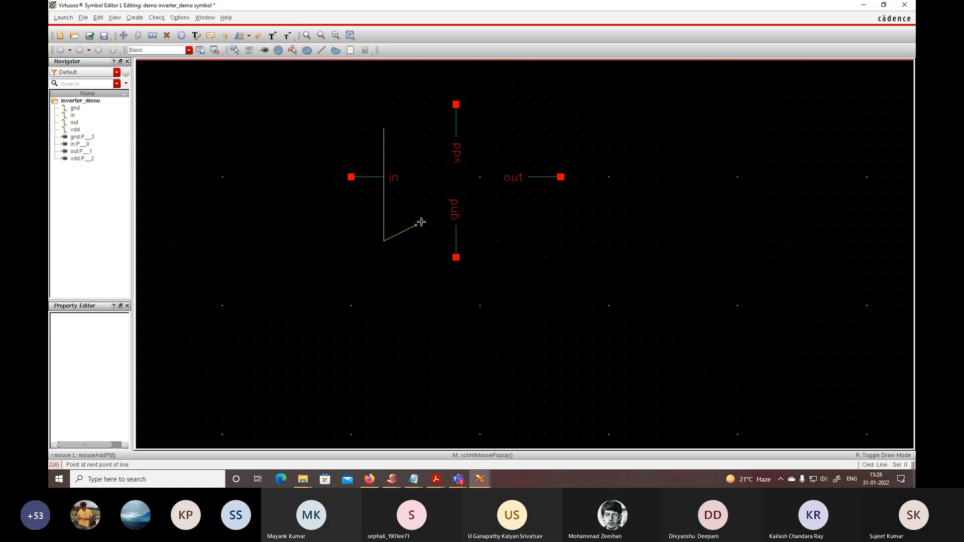
{"action": "left_click", "coordinate": [481, 177]}
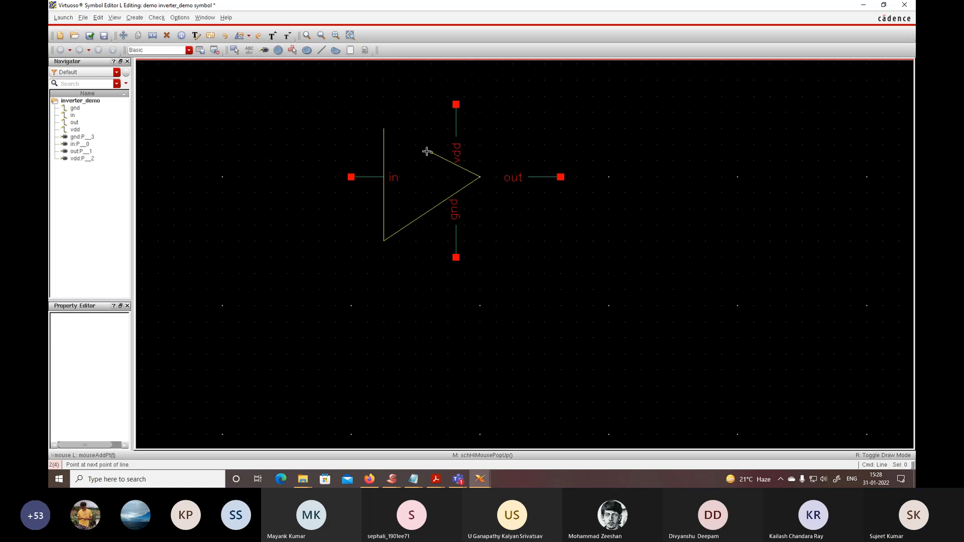
{"action": "left_click", "coordinate": [382, 128]}
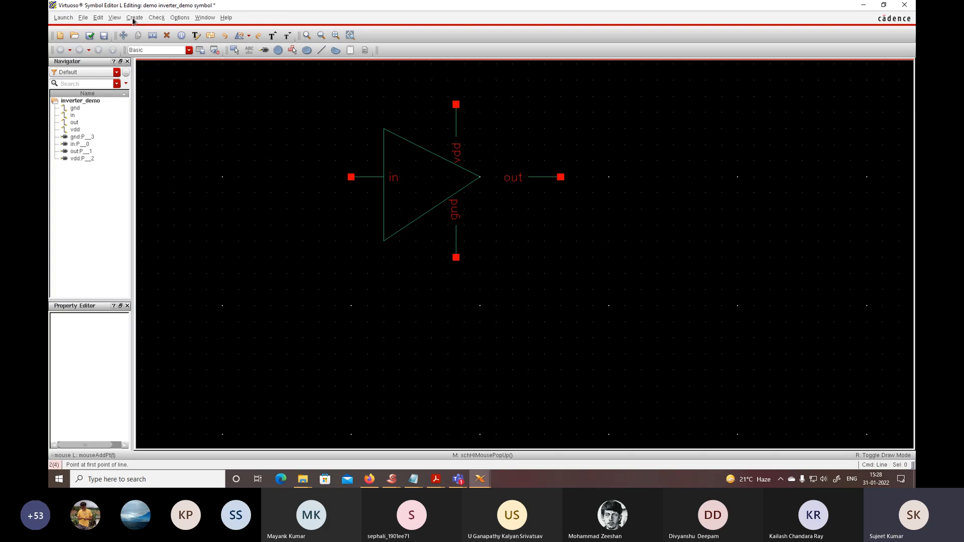
- Add a small inversion circle touching the triangle's tip on the output side
{"action": "left_click", "coordinate": [134, 19]}
{"action": "mouse_move", "coordinate": [178, 32]}
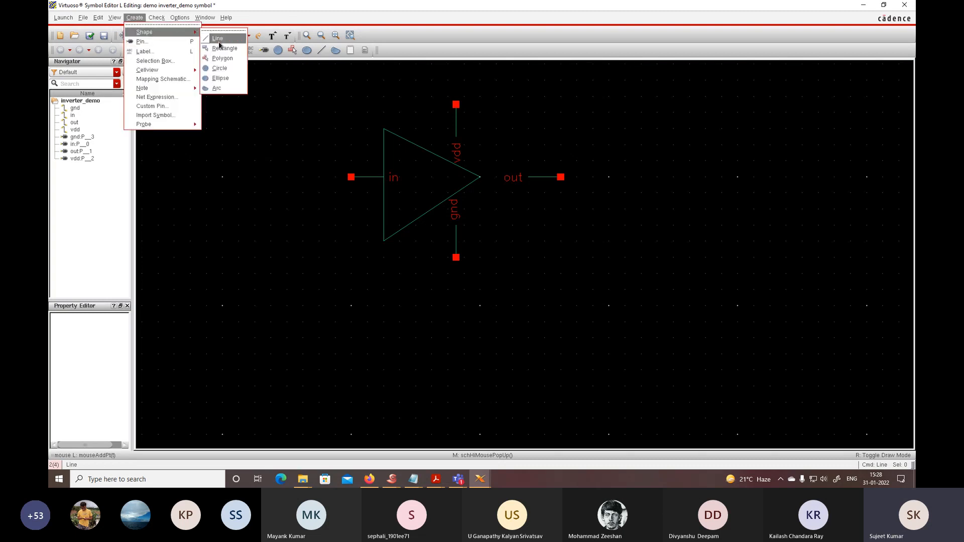
{"action": "left_click", "coordinate": [220, 68]}
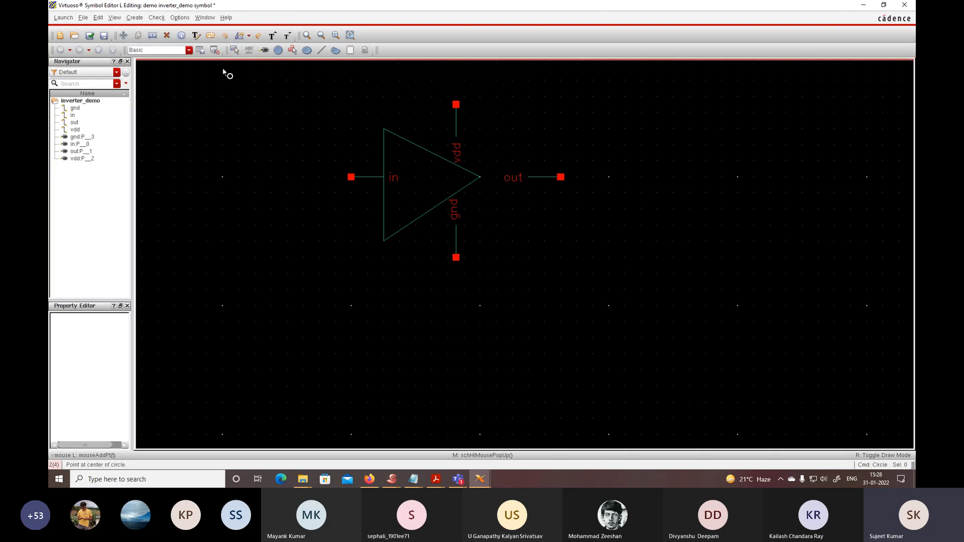
{"action": "left_click", "coordinate": [496, 178]}
{"action": "key", "text": "Escape"}
- Move the vdd and gnd pins with their stubs and labels so they meet the triangle's upper and lower sloped edges
{"action": "left_click_drag", "start_coordinate": [431, 80], "coordinate": [484, 174]}
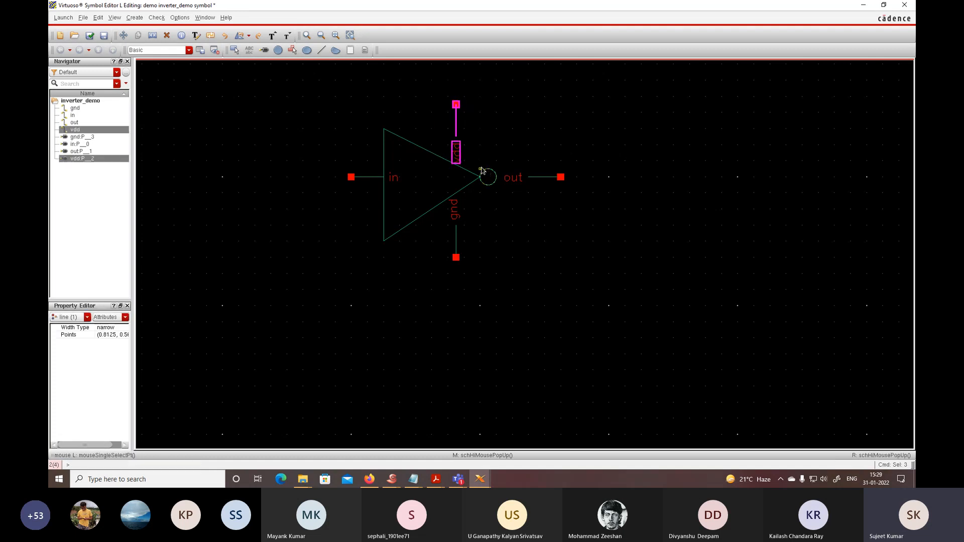
{"action": "left_click_drag", "start_coordinate": [455, 120], "coordinate": [432, 135]}
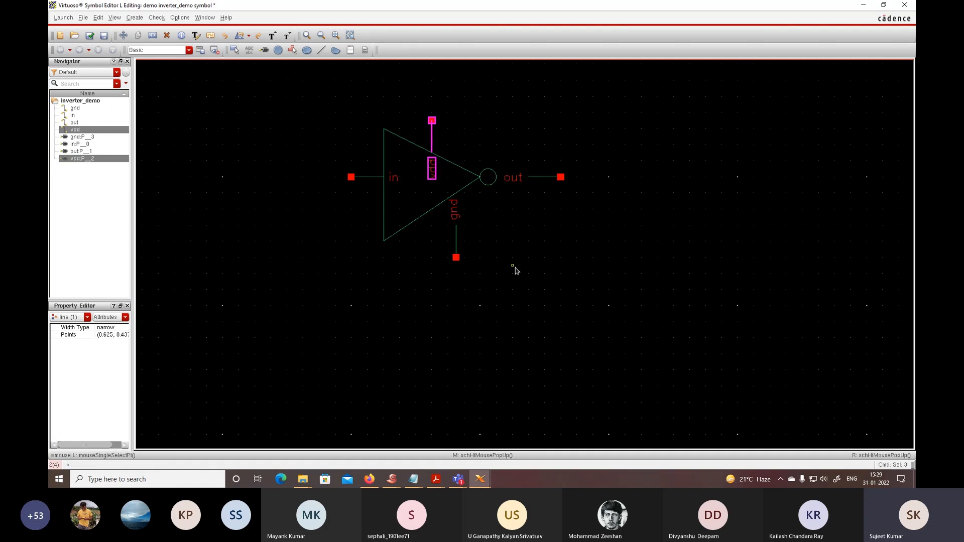
{"action": "left_click", "coordinate": [493, 261]}
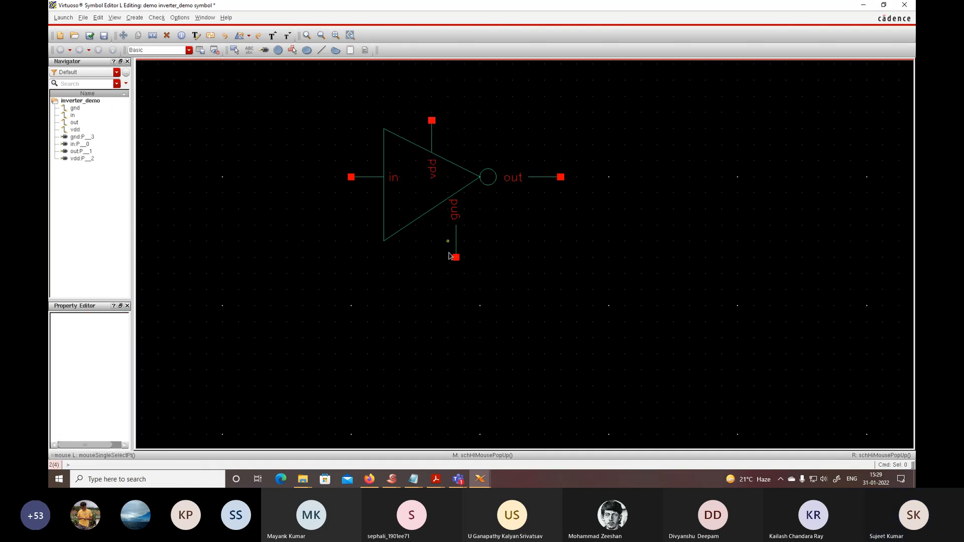
{"action": "left_click_drag", "start_coordinate": [472, 274], "coordinate": [480, 270]}
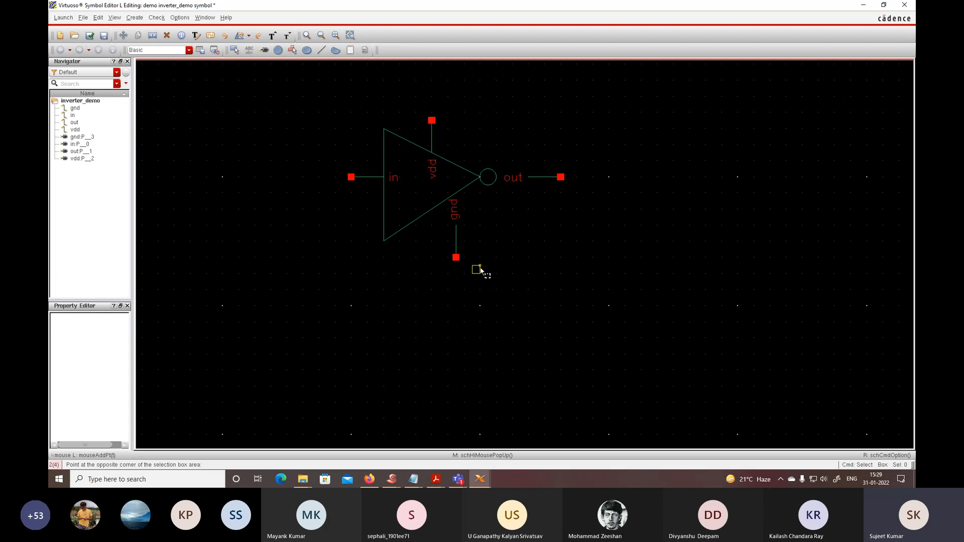
{"action": "mouse_move", "coordinate": [446, 236]}
{"action": "left_mouse_down"}
{"action": "mouse_move", "coordinate": [442, 193]}
{"action": "mouse_move", "coordinate": [453, 235]}
{"action": "mouse_move", "coordinate": [430, 225]}
{"action": "left_mouse_up"}
{"action": "left_click", "coordinate": [536, 221]}
- Move the out pin's stub against the inversion circle, and check, save and close the symbol
{"action": "left_click_drag", "start_coordinate": [583, 153], "coordinate": [504, 200]}
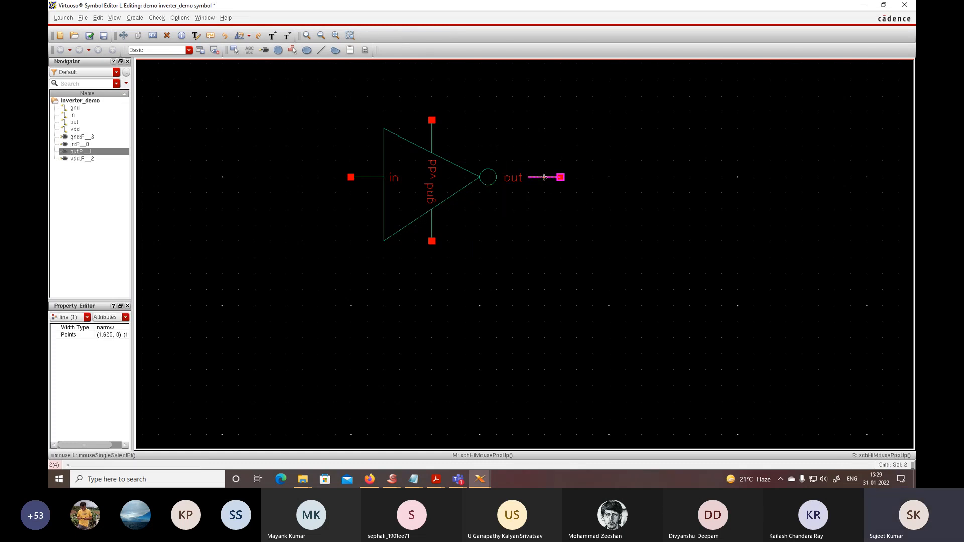
{"action": "left_click_drag", "start_coordinate": [544, 177], "coordinate": [513, 180]}
{"action": "left_click", "coordinate": [542, 217]}
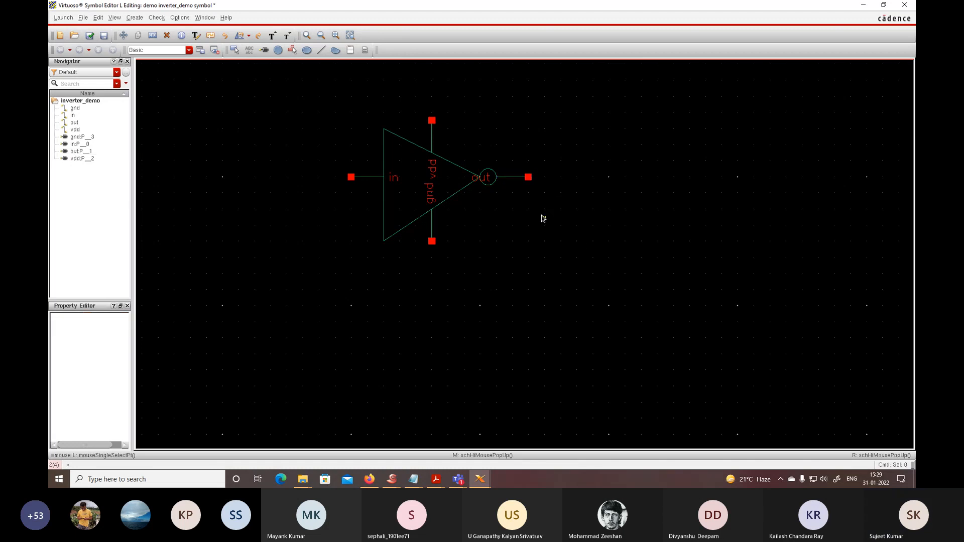
{"action": "left_click", "coordinate": [90, 37]}
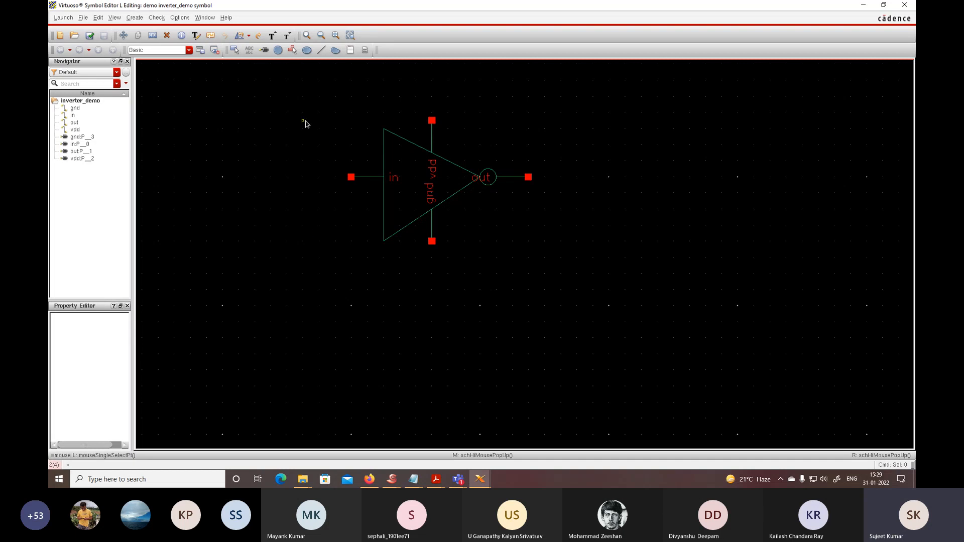
{"action": "left_click", "coordinate": [904, 6]}
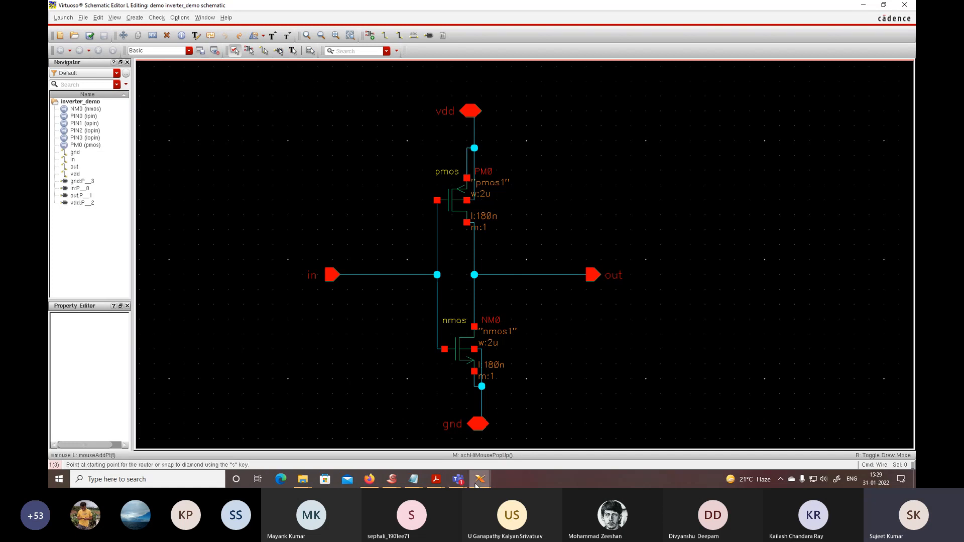
- Open the symbol view of inverter_demo in the demo library from the Library Manager to inspect it
{"action": "mouse_move", "coordinate": [478, 483]}
{"action": "left_click", "coordinate": [431, 439]}
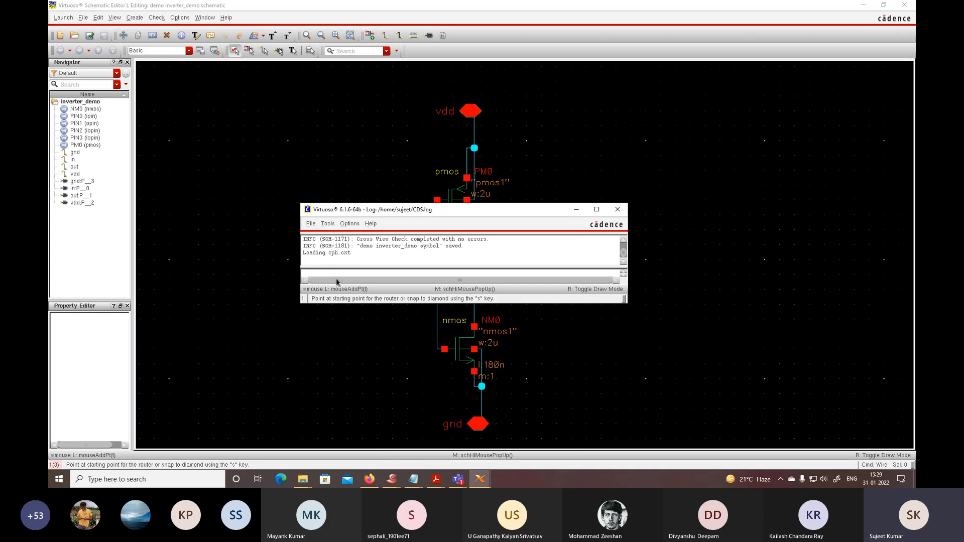
{"action": "left_click", "coordinate": [327, 224]}
{"action": "left_click", "coordinate": [337, 241]}
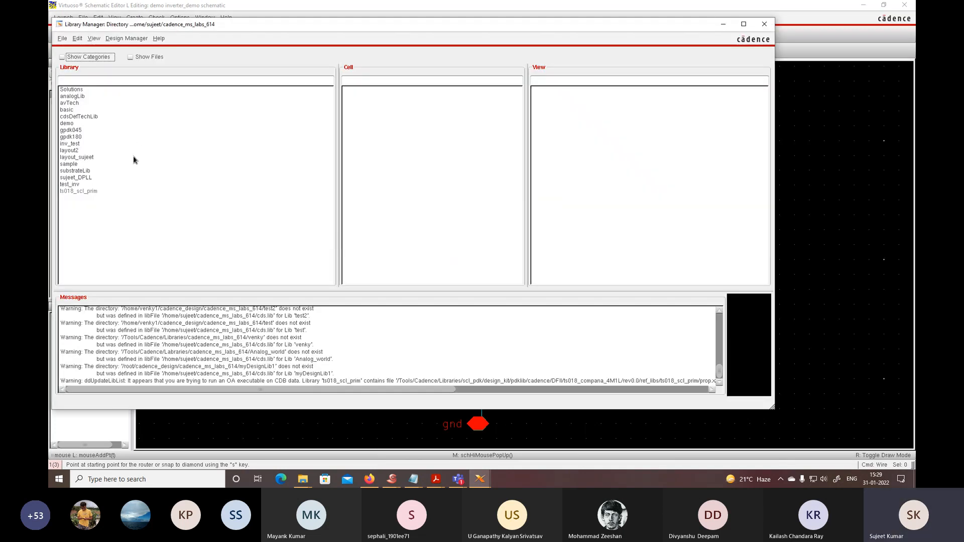
{"action": "left_click", "coordinate": [69, 123]}
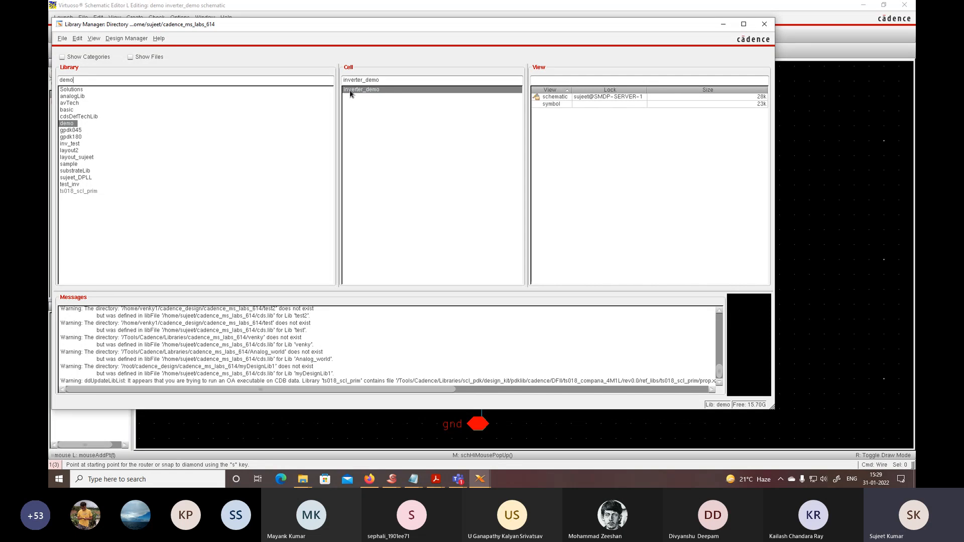
{"action": "double_click", "coordinate": [552, 105]}
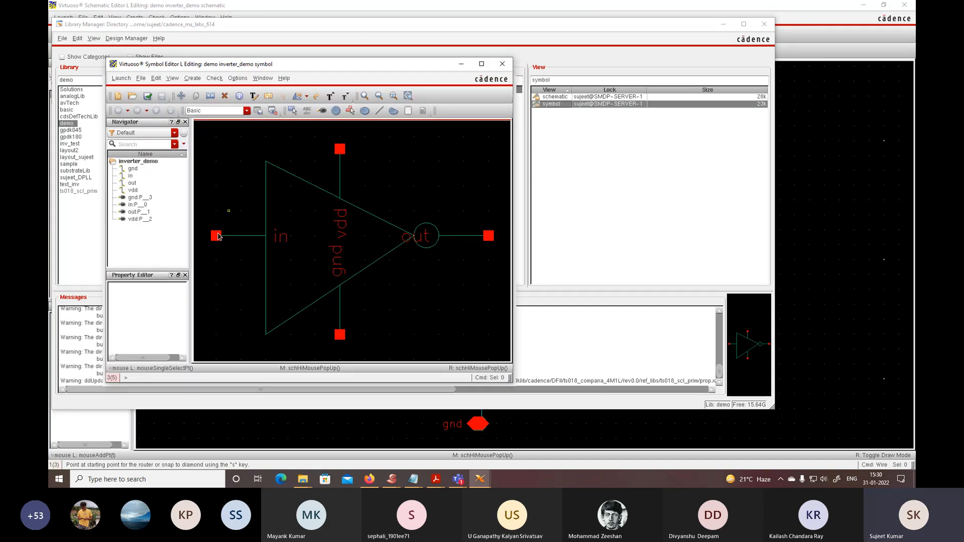
- Close the inverter_demo symbol view and minimize the Library Manager and log windows
{"action": "left_click", "coordinate": [501, 64]}
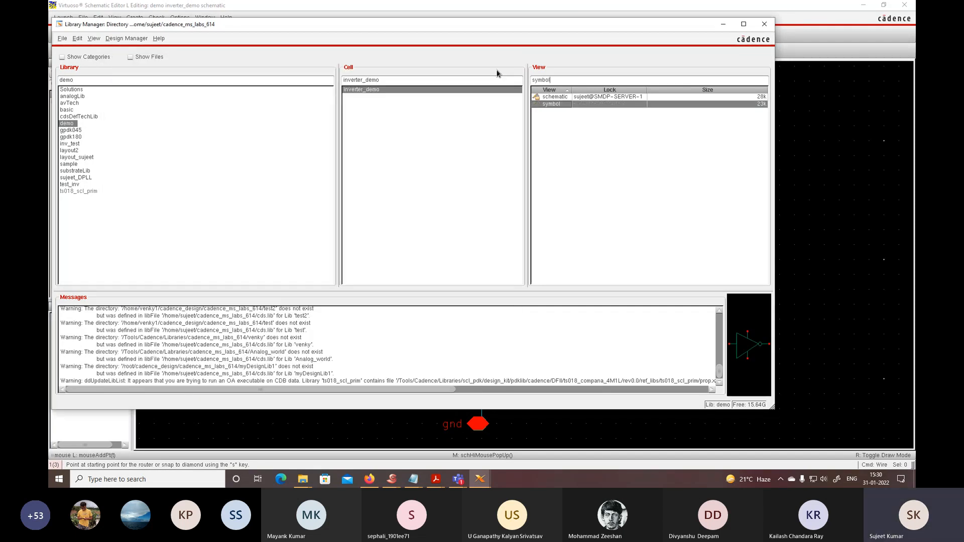
{"action": "left_click", "coordinate": [723, 24]}
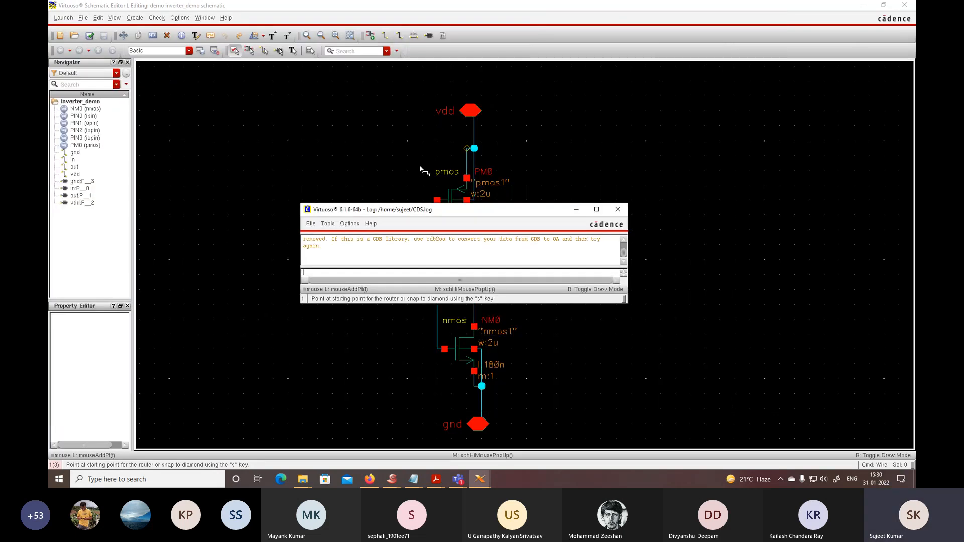
{"action": "left_click", "coordinate": [576, 210]}
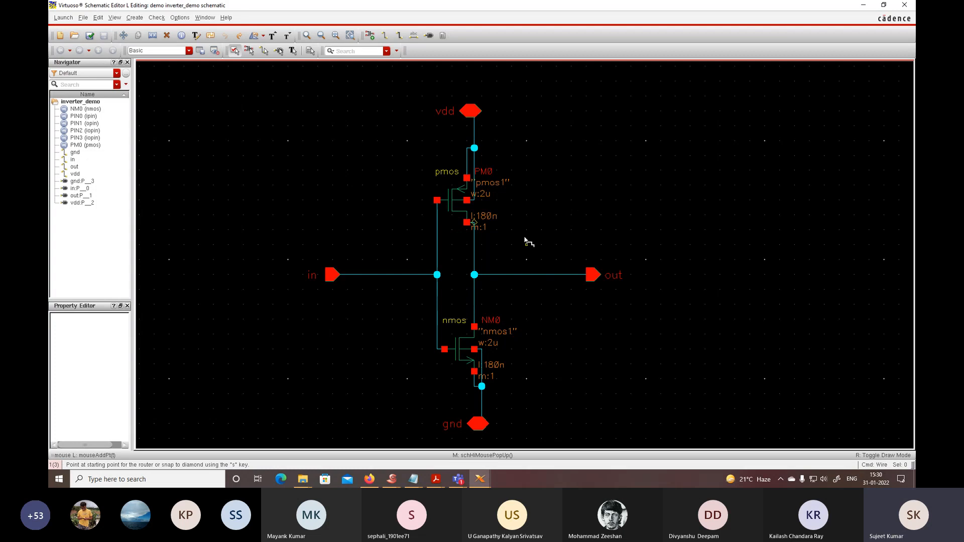
- Check and save the inverter_demo schematic and leave the wire command
{"action": "left_click", "coordinate": [90, 35]}
{"action": "left_click", "coordinate": [63, 18]}
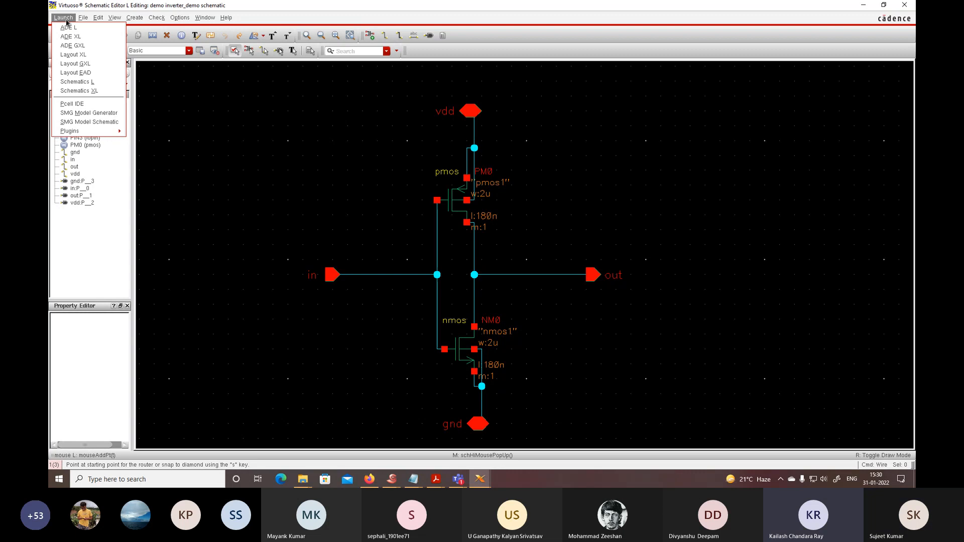
{"action": "left_click", "coordinate": [232, 111]}
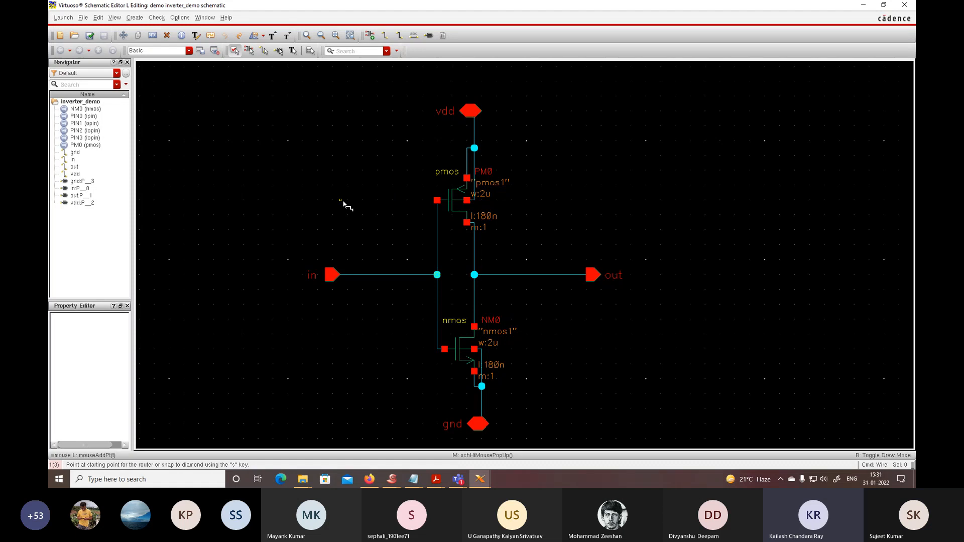
{"action": "key", "text": "Escape"}
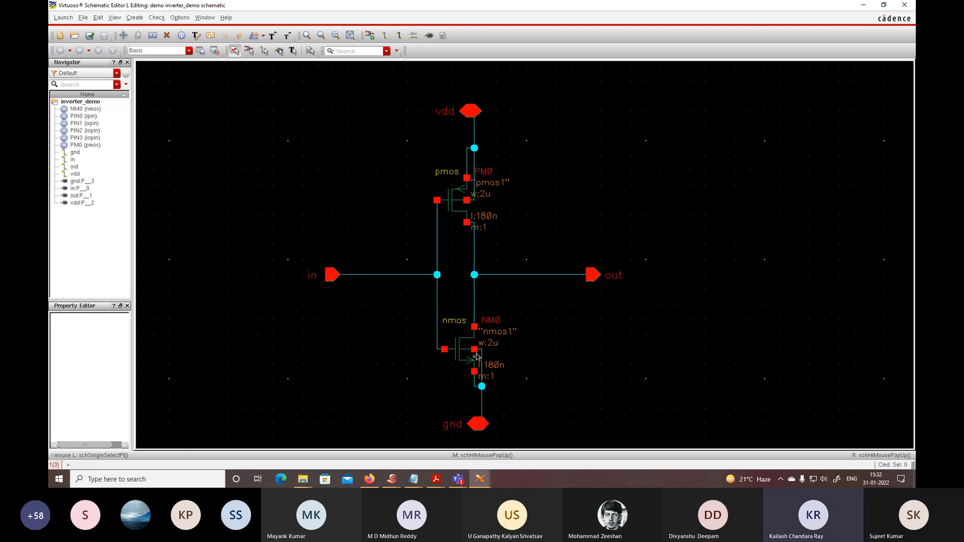
- Set the total width of the pmos transistor to 5u in its object properties
{"action": "left_click", "coordinate": [460, 195]}
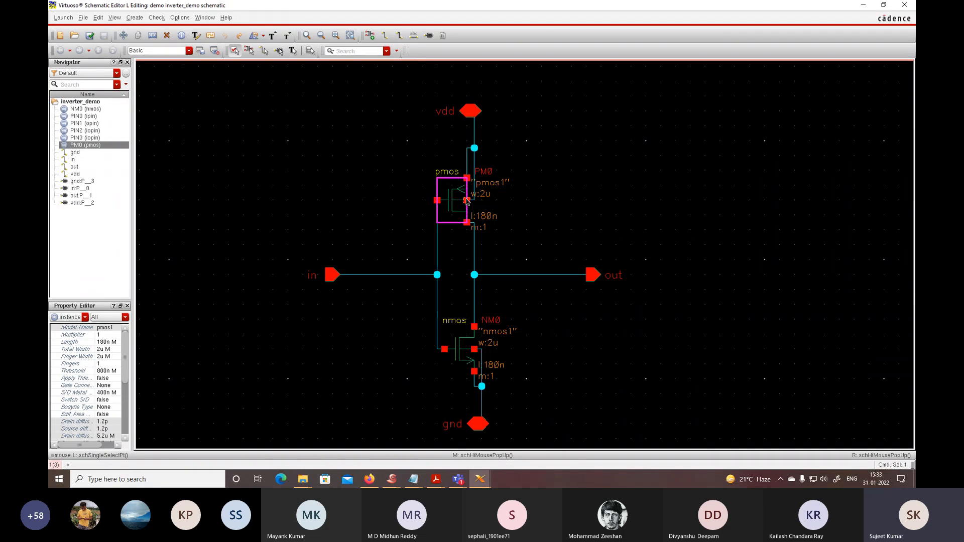
{"action": "key", "text": "q"}
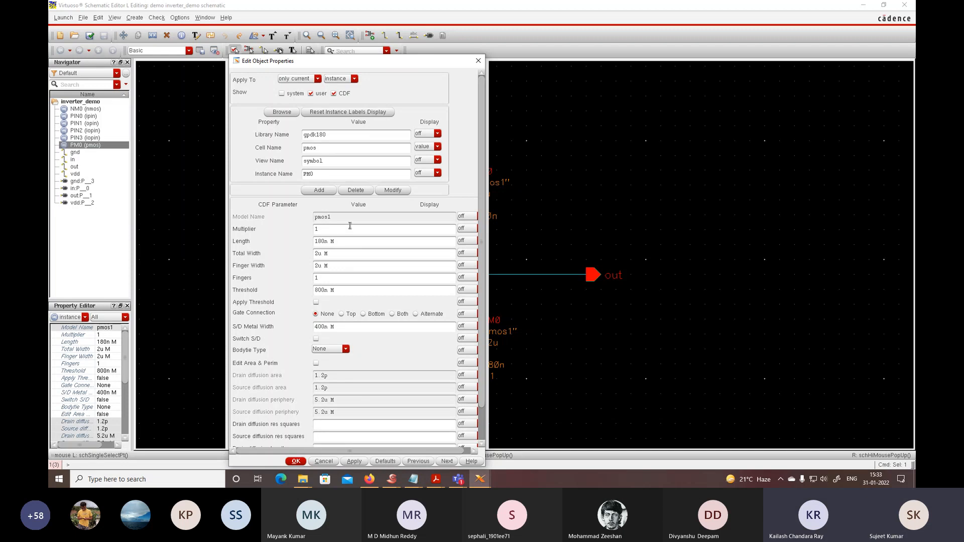
{"action": "key", "text": "BackSpace"}
{"action": "type", "text": "5"}
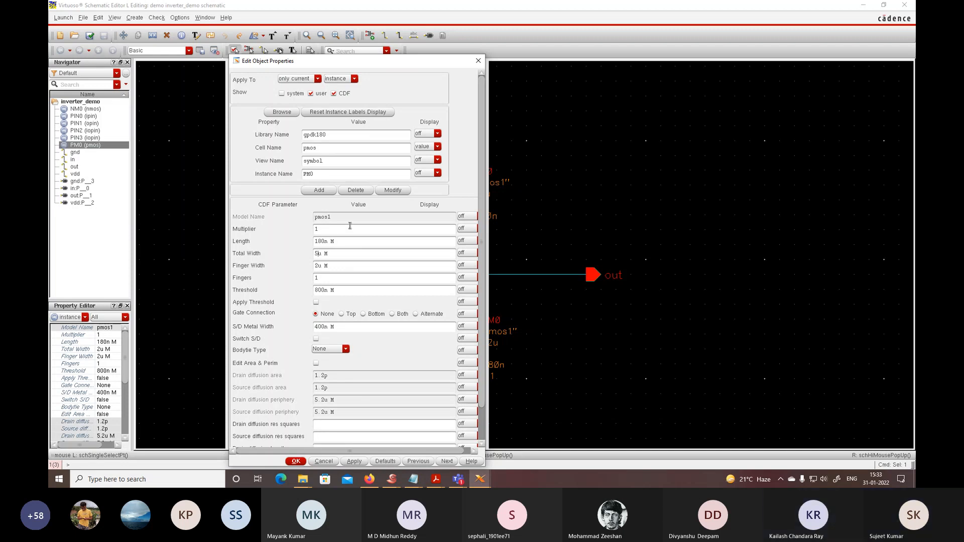
{"action": "left_click", "coordinate": [361, 461]}
{"action": "left_click", "coordinate": [296, 462]}
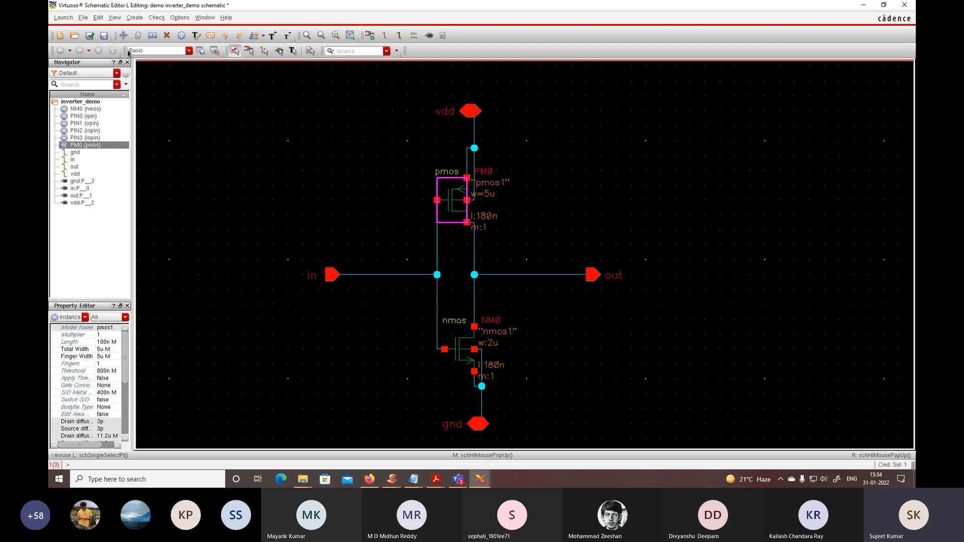
- Launch ADE L for the inverter_demo schematic and move its window clear of the circuit
{"action": "left_click", "coordinate": [63, 17]}
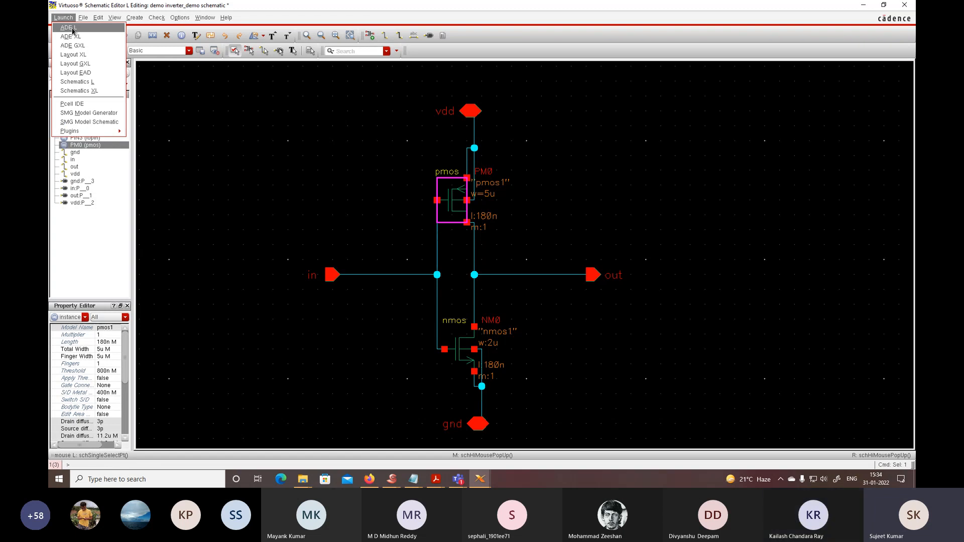
{"action": "left_click", "coordinate": [72, 29]}
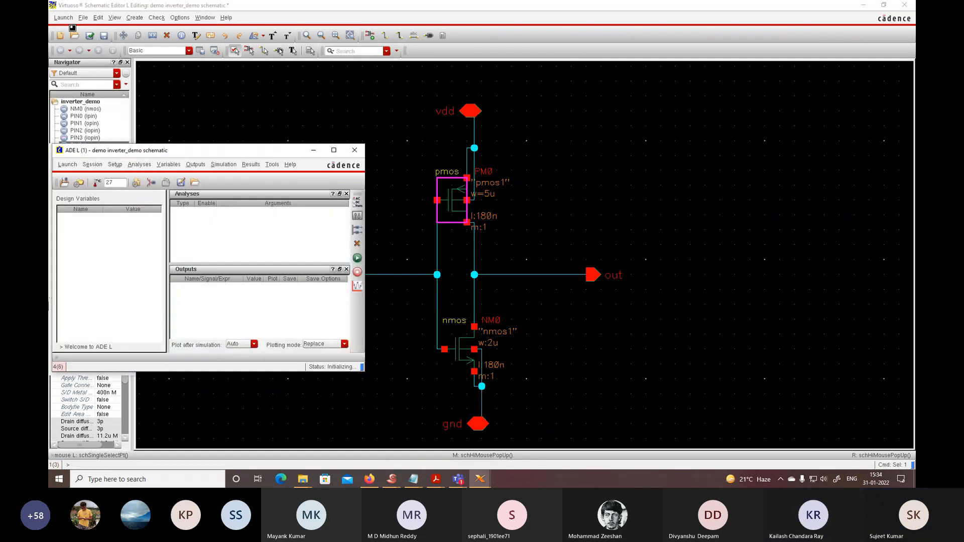
{"action": "left_click", "coordinate": [431, 244]}
{"action": "left_click", "coordinate": [430, 244]}
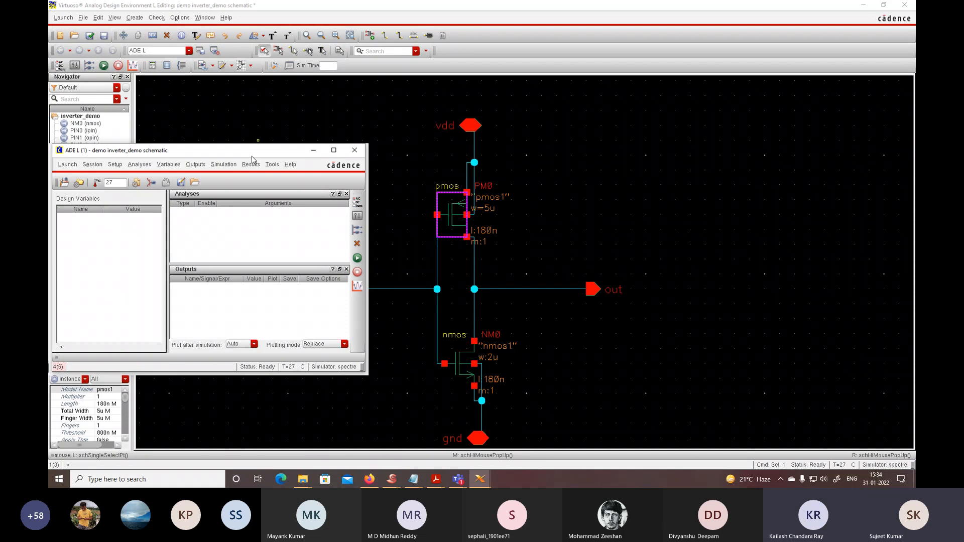
{"action": "left_click_drag", "start_coordinate": [252, 157], "coordinate": [734, 109]}
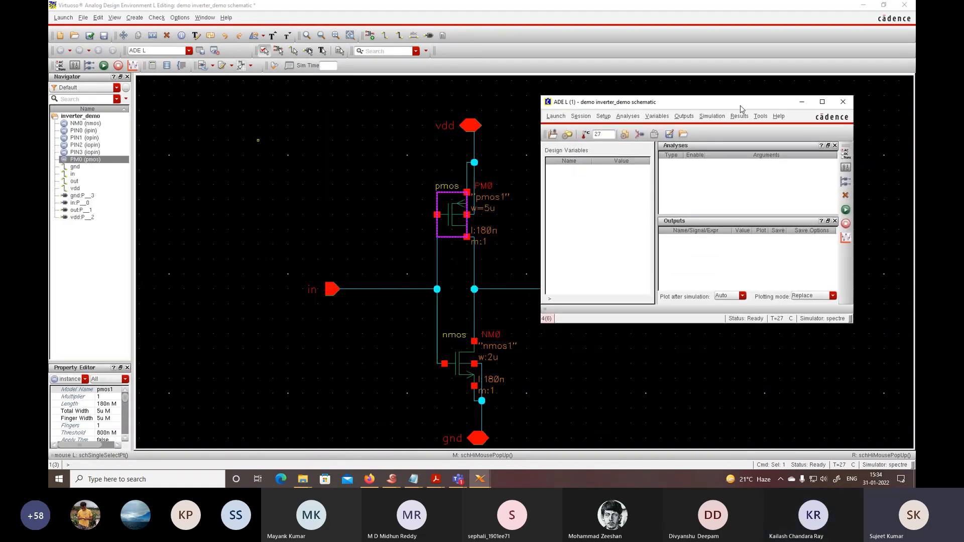
{"action": "left_click_drag", "start_coordinate": [703, 107], "coordinate": [695, 59]}
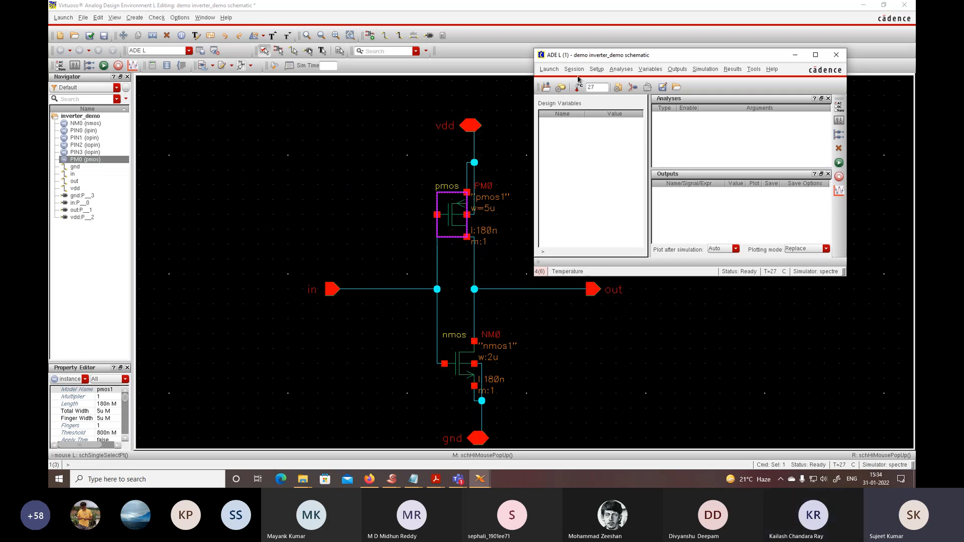
- In the analog stimuli setup, enable the gnd input as a dc voltage source of 0 and apply it
{"action": "left_click", "coordinate": [596, 70]}
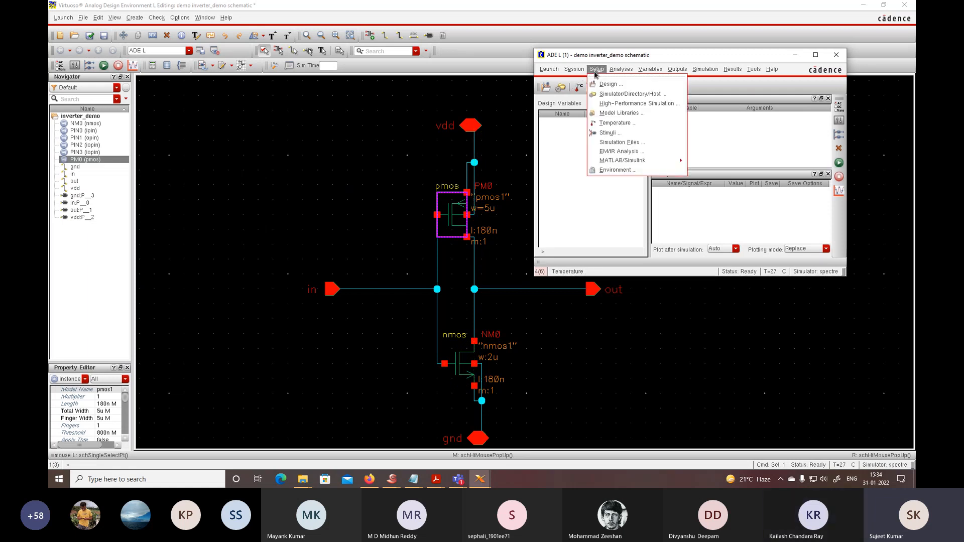
{"action": "left_click", "coordinate": [608, 134]}
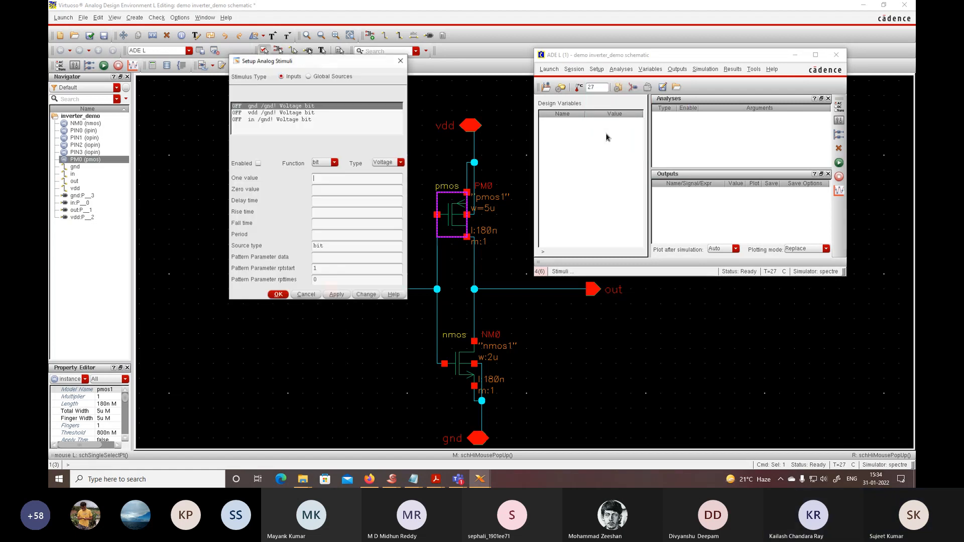
{"action": "left_click_drag", "start_coordinate": [343, 63], "coordinate": [681, 58]}
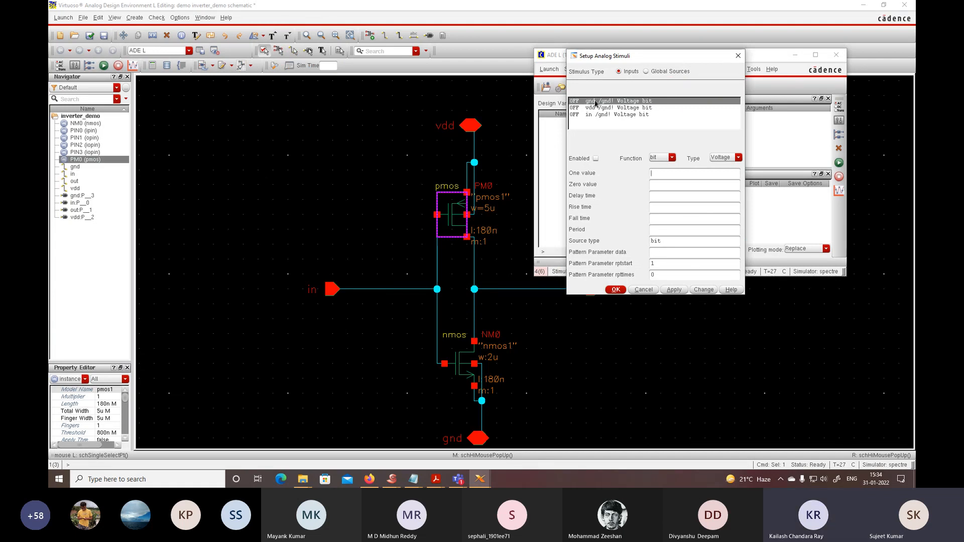
{"action": "left_click", "coordinate": [596, 158]}
{"action": "left_click", "coordinate": [658, 159]}
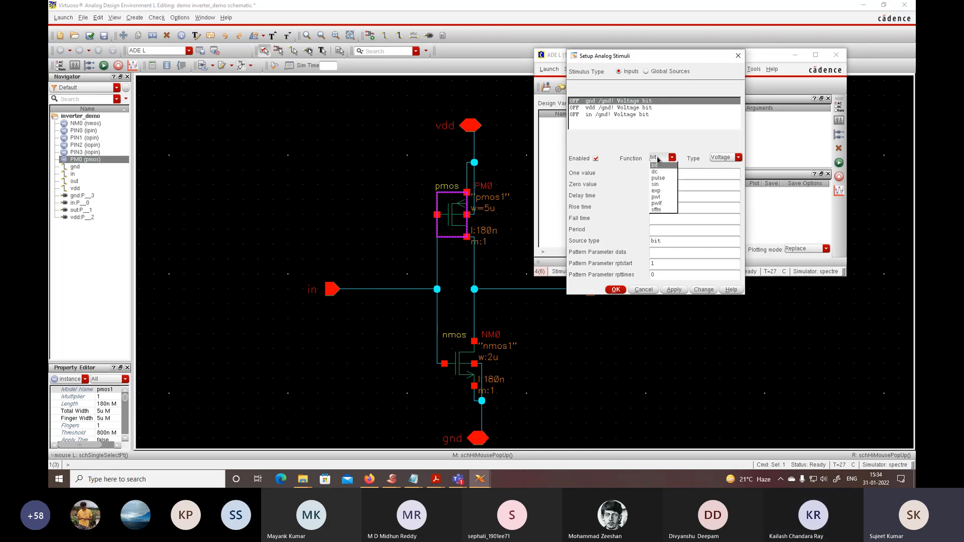
{"action": "left_click", "coordinate": [656, 172]}
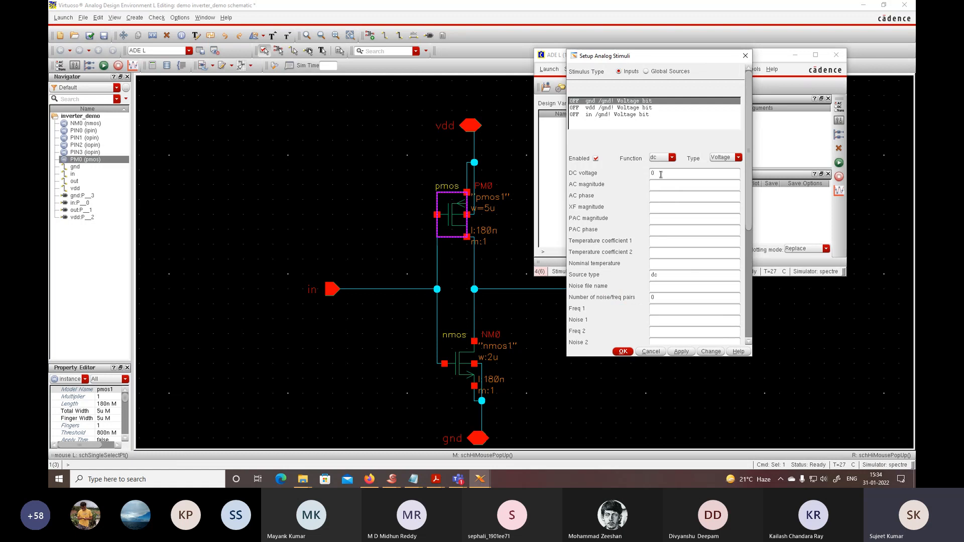
{"action": "left_click", "coordinate": [682, 351]}
- Enable the vdd input as a dc voltage source with a DC voltage of 1.8 and apply it
{"action": "left_click", "coordinate": [579, 108]}
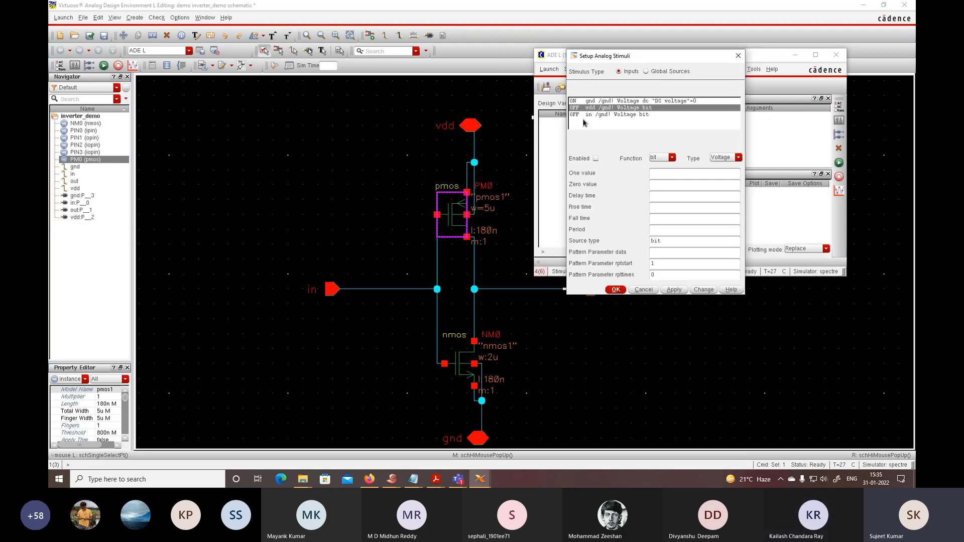
{"action": "left_click", "coordinate": [595, 159]}
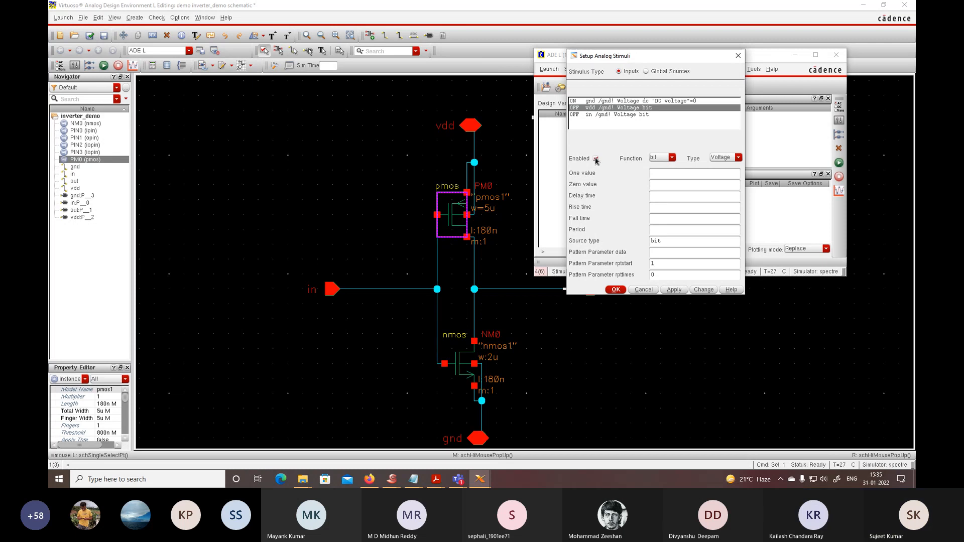
{"action": "left_click", "coordinate": [664, 160]}
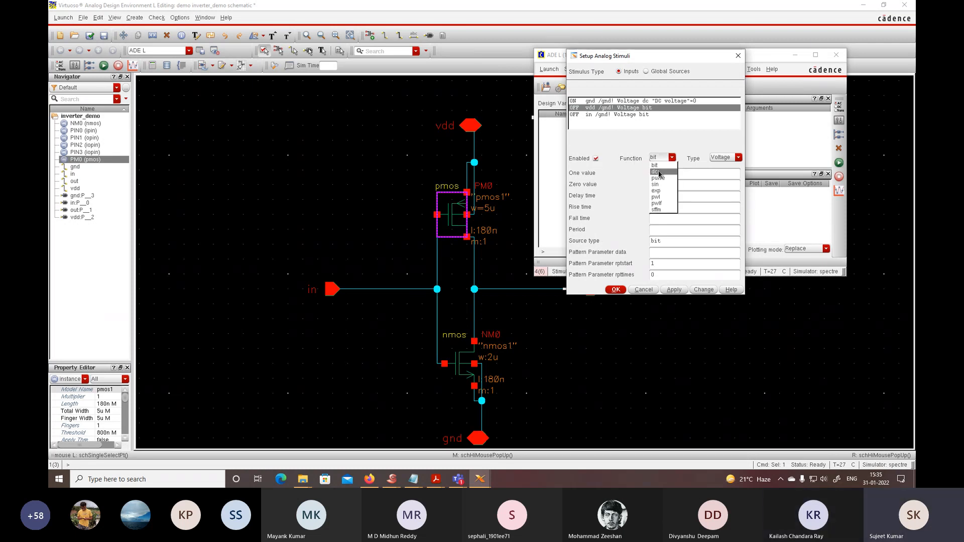
{"action": "left_click", "coordinate": [659, 172]}
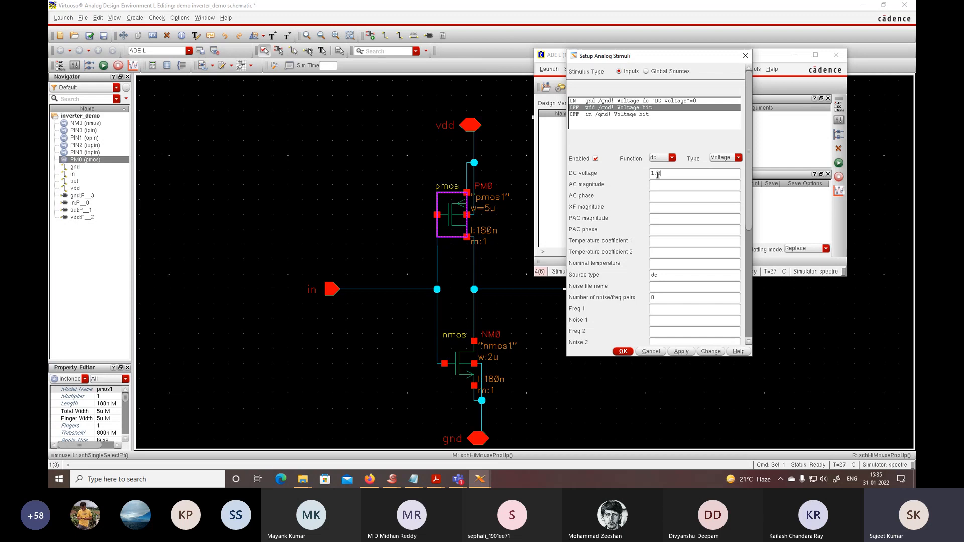
{"action": "type", "text": "8"}
{"action": "left_click", "coordinate": [688, 352]}
- Enable the in input as a pulse voltage source with Voltage 1 of 1.8, period 50n and pulse width 25n
{"action": "left_click", "coordinate": [584, 115]}
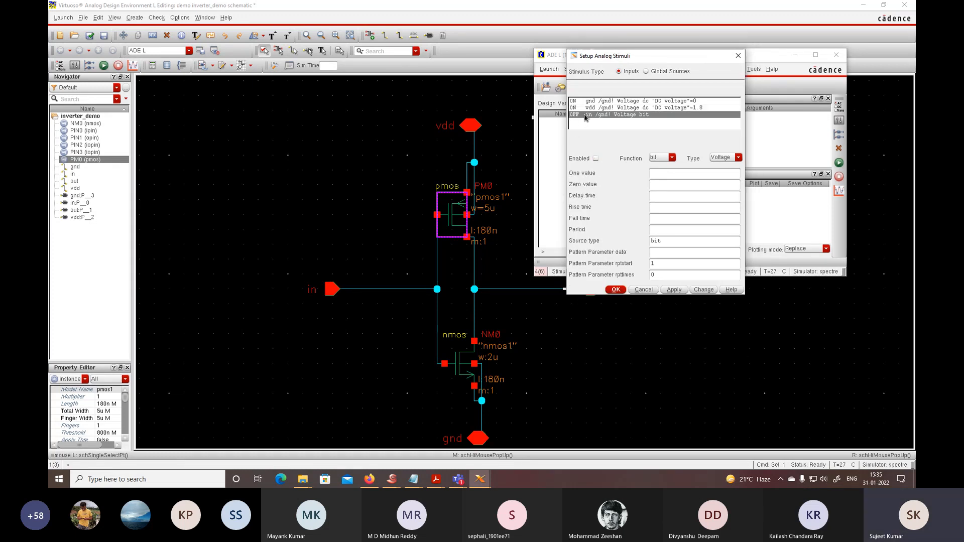
{"action": "left_click", "coordinate": [596, 159]}
{"action": "left_click", "coordinate": [660, 158]}
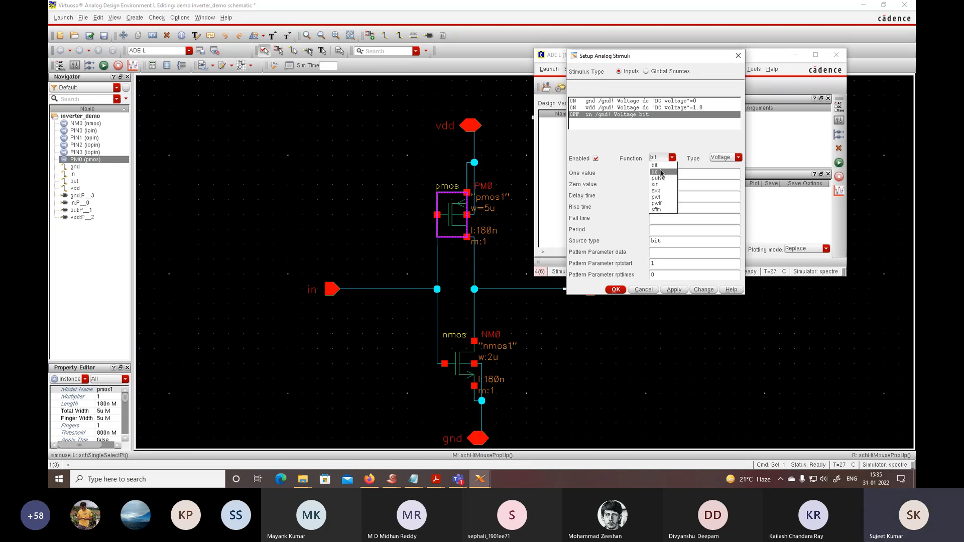
{"action": "left_click", "coordinate": [662, 178]}
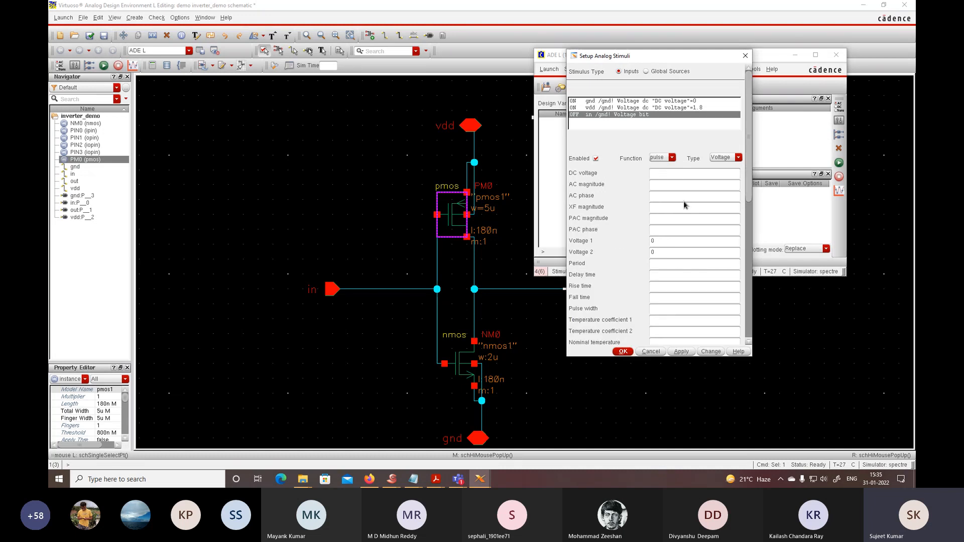
{"action": "double_click", "coordinate": [651, 243]}
{"action": "type", "text": "1.8"}
{"action": "left_click", "coordinate": [661, 265]}
{"action": "type", "text": "50n"}
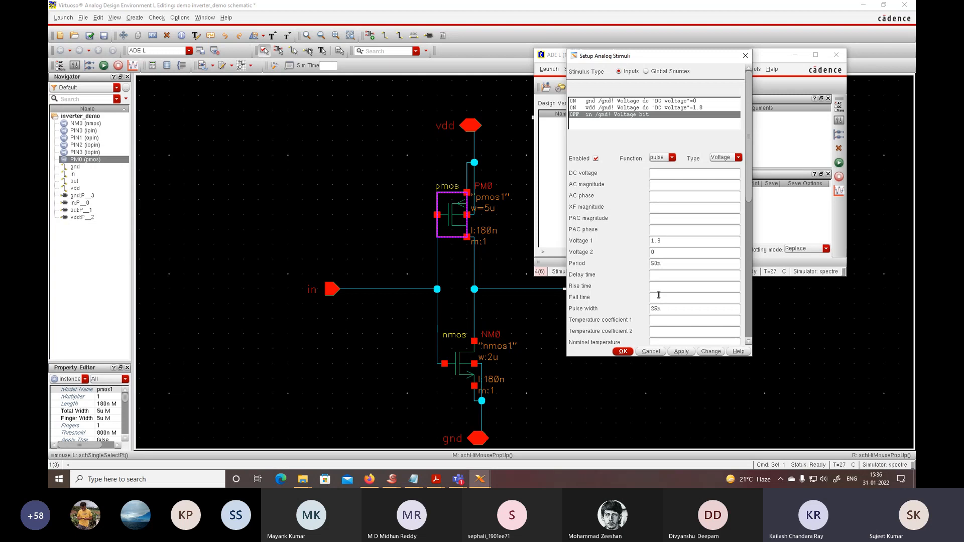
- Set the rise time of the in pulse source to 0.001n
{"action": "left_click", "coordinate": [656, 289]}
{"action": "type", "text": "0"}
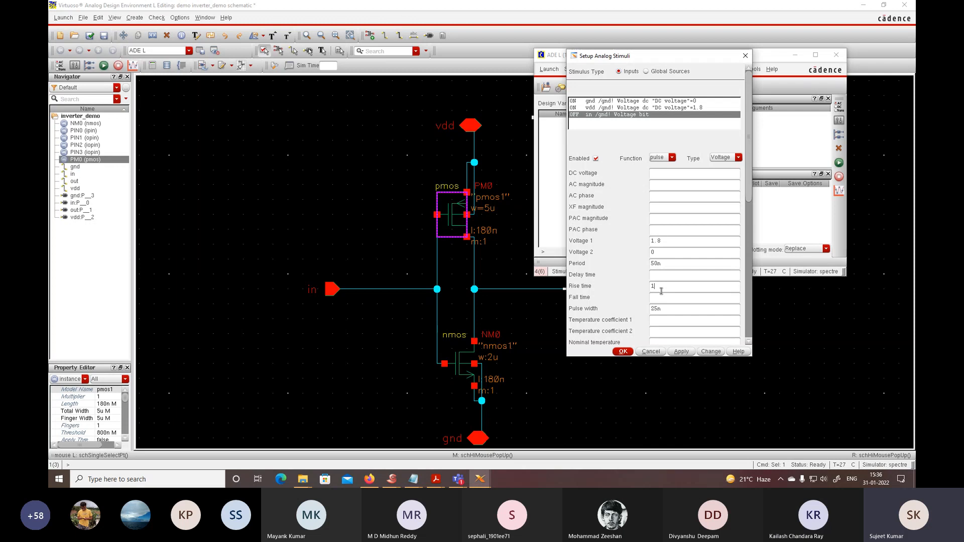
{"action": "type", "text": "n"}
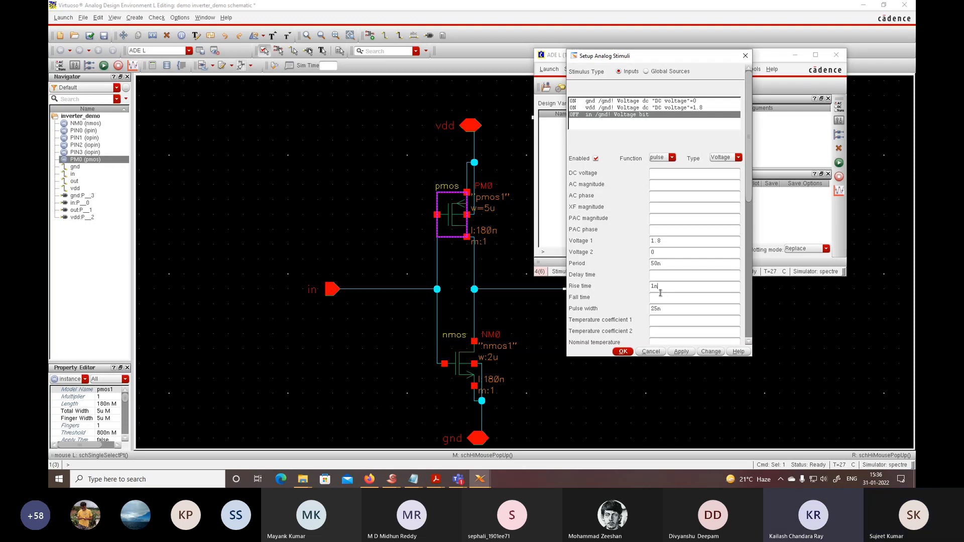
{"action": "key", "text": "BackSpace"}
{"action": "type", "text": "0."}
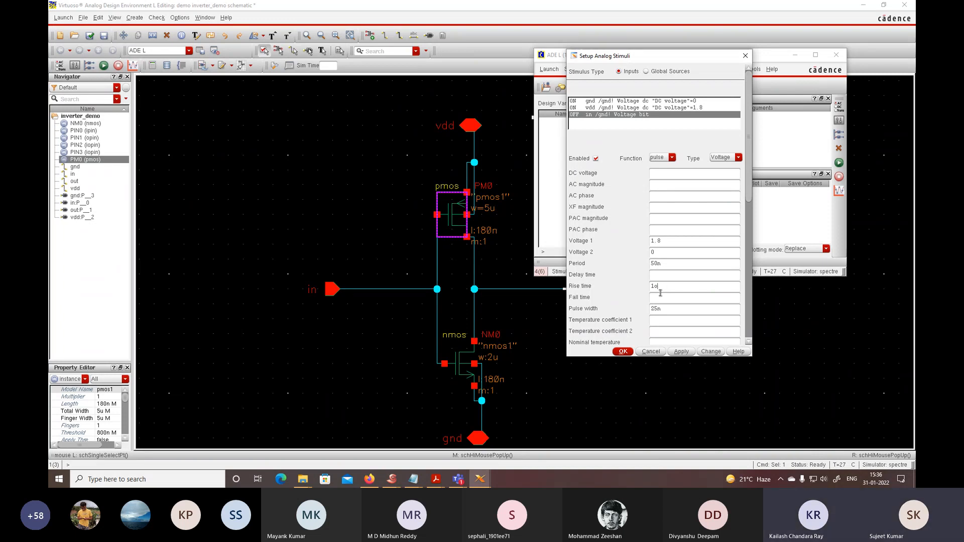
{"action": "key", "text": "BackSpace"}
{"action": "key", "text": "BackSpace"}
{"action": "key", "text": "BackSpace"}
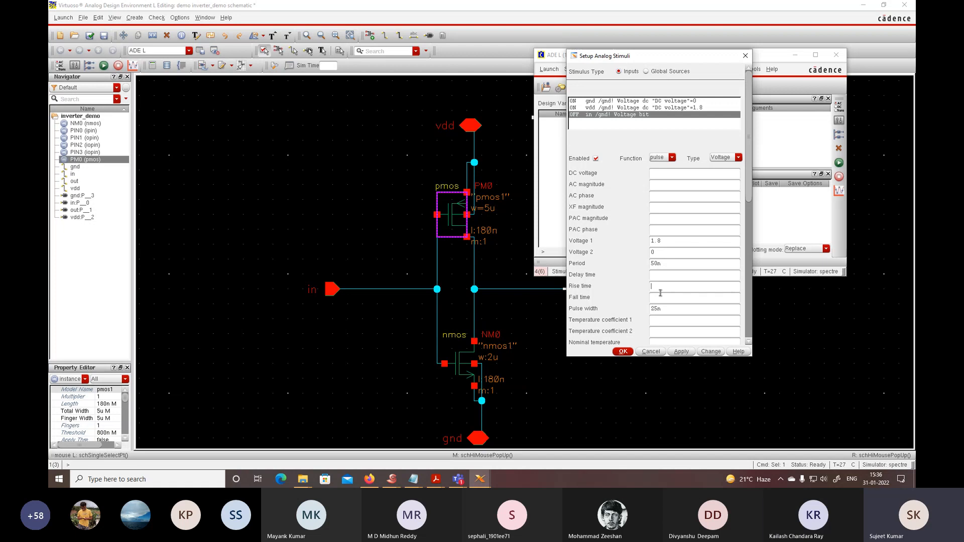
{"action": "type", "text": "0."}
{"action": "type", "text": "001n"}
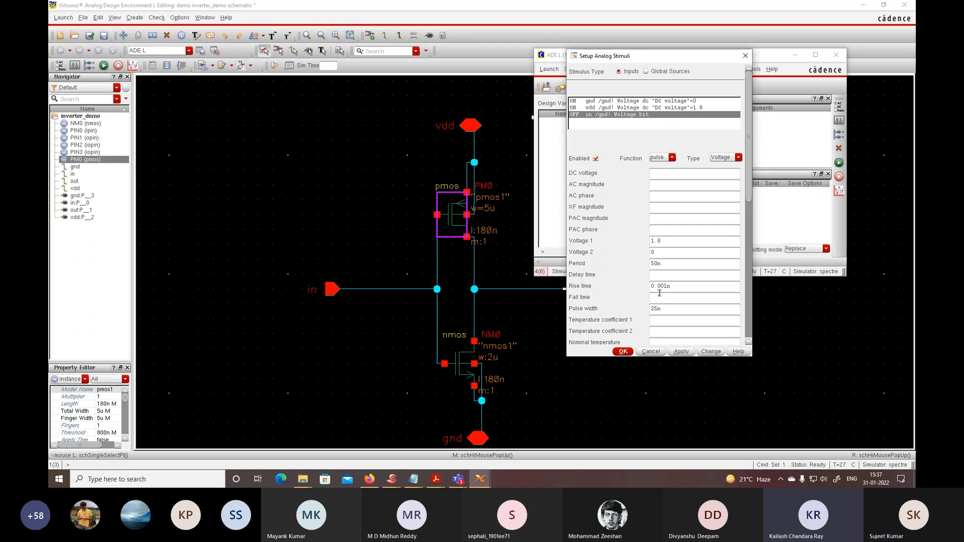
- Set the in pulse source's fall time to 0.001n, then apply and accept the stimuli setup
{"action": "left_click", "coordinate": [655, 298]}
{"action": "type", "text": "0"}
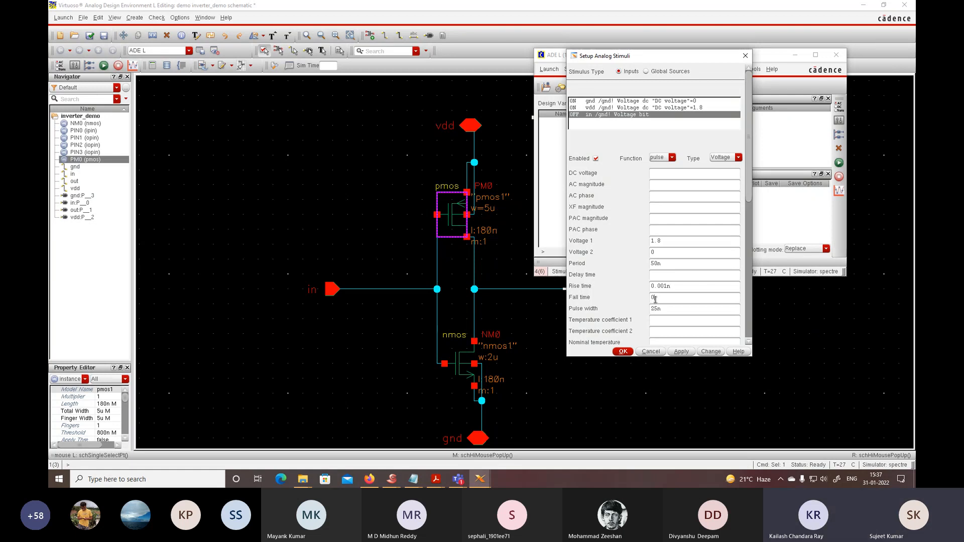
{"action": "type", "text": ".001"}
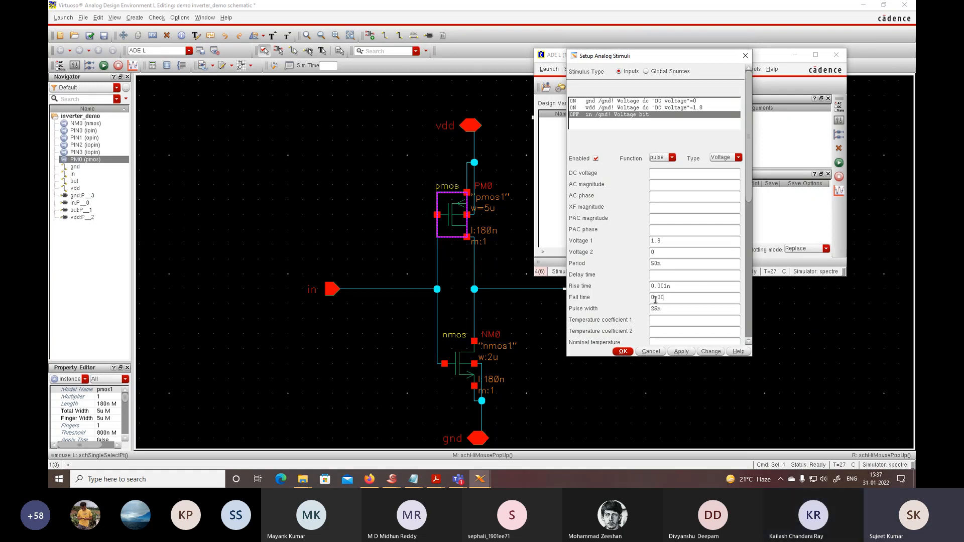
{"action": "type", "text": "n"}
{"action": "left_click", "coordinate": [680, 351]}
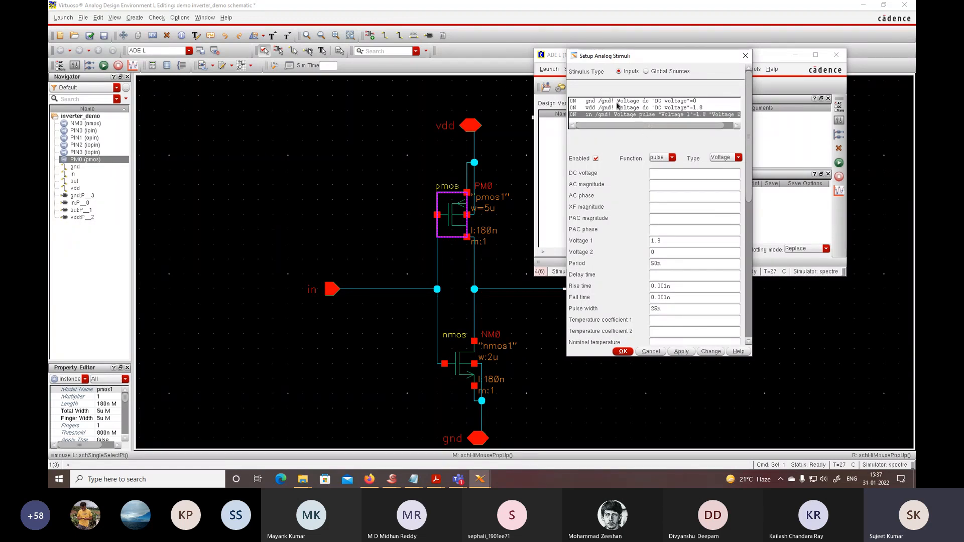
{"action": "left_click", "coordinate": [623, 351]}
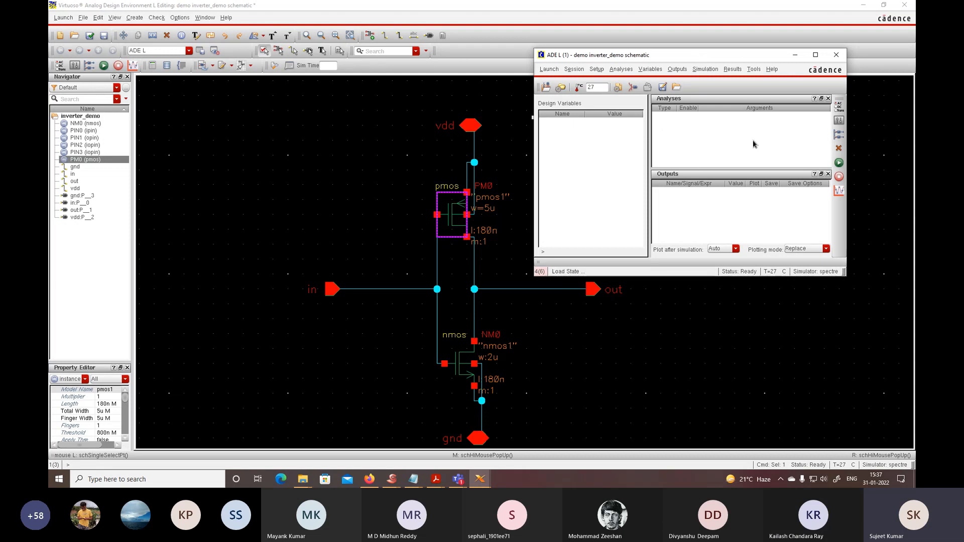
{"action": "left_click", "coordinate": [841, 112]}
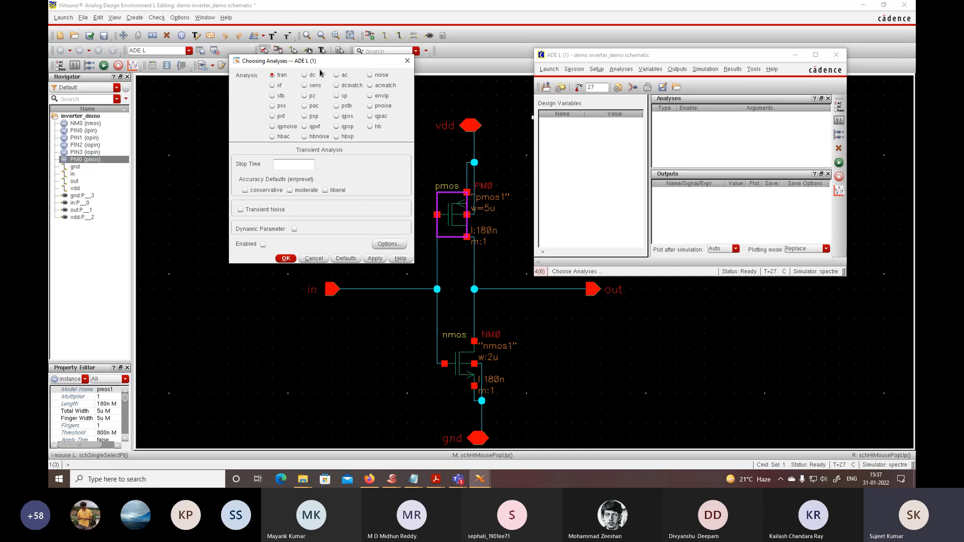
{"action": "left_click_drag", "start_coordinate": [323, 62], "coordinate": [578, 70]}
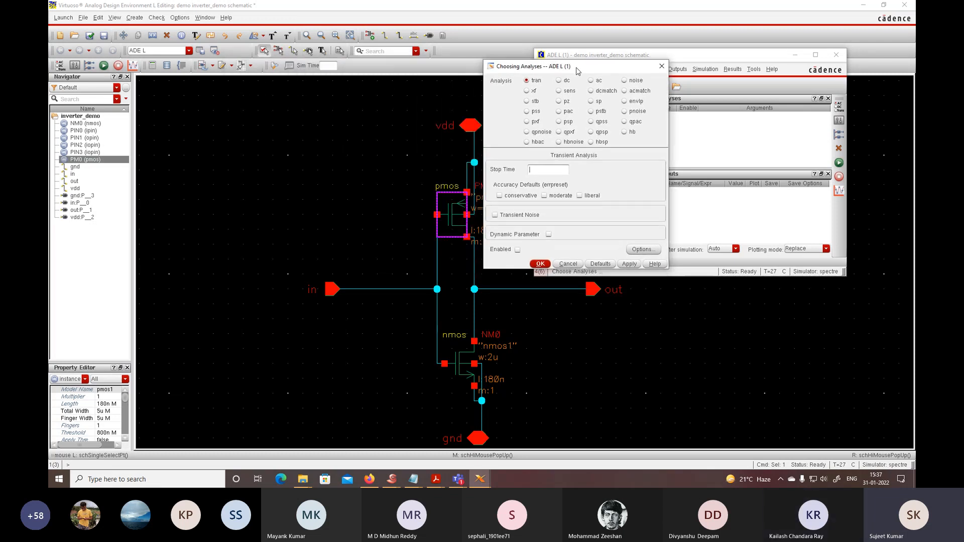
{"action": "left_click", "coordinate": [535, 167]}
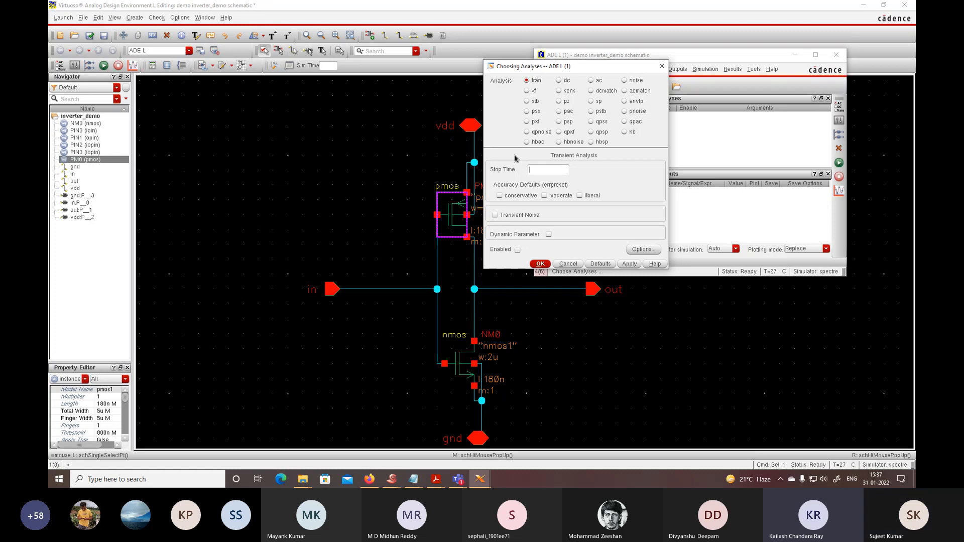
{"action": "left_click", "coordinate": [662, 65]}
{"action": "left_click", "coordinate": [618, 87]}
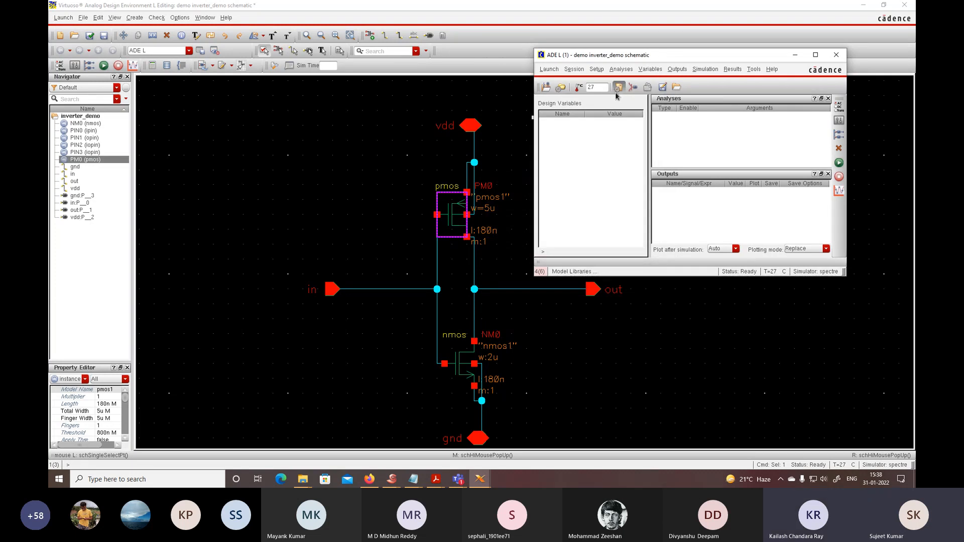
{"action": "left_click", "coordinate": [527, 61]}
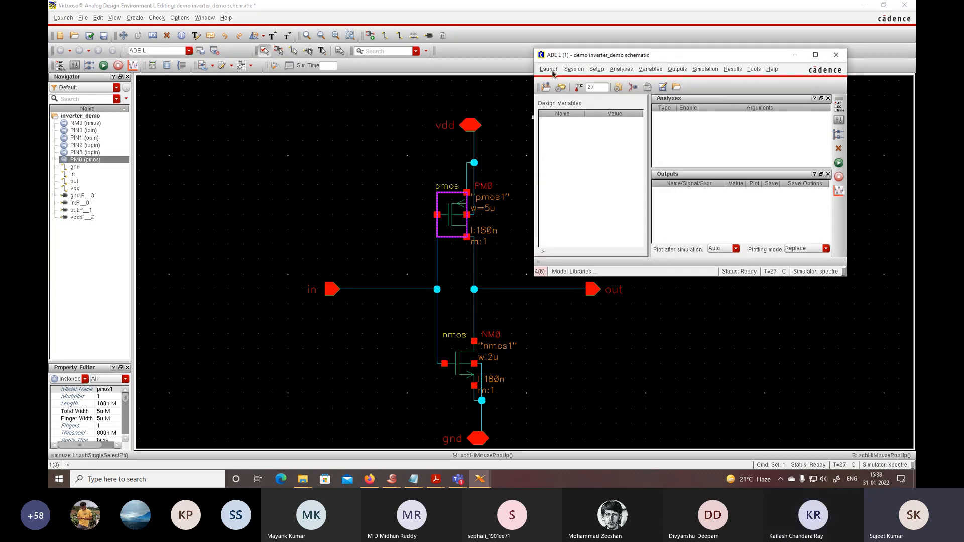
- Review the analog stimuli assigned to the vdd and gnd inputs and close the setup
{"action": "left_click", "coordinate": [597, 70]}
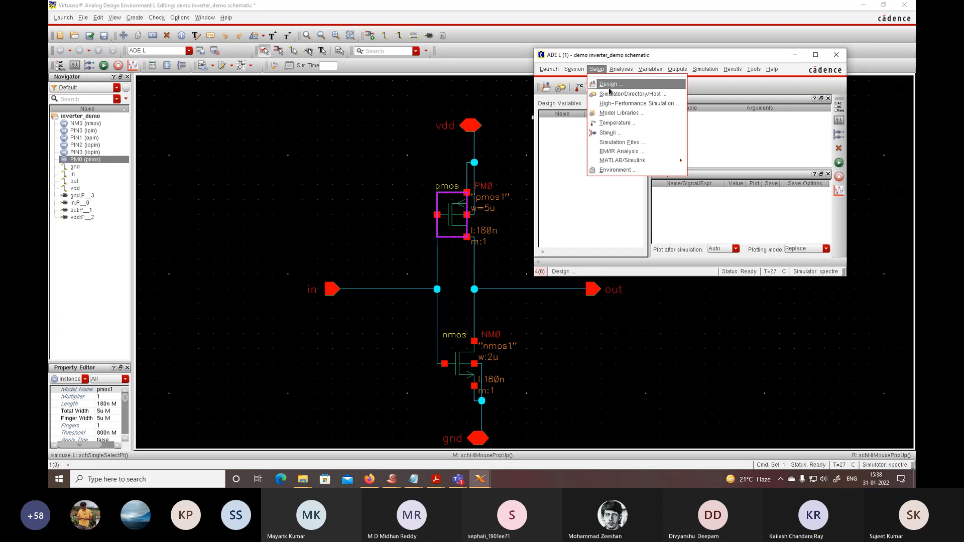
{"action": "left_click", "coordinate": [610, 133]}
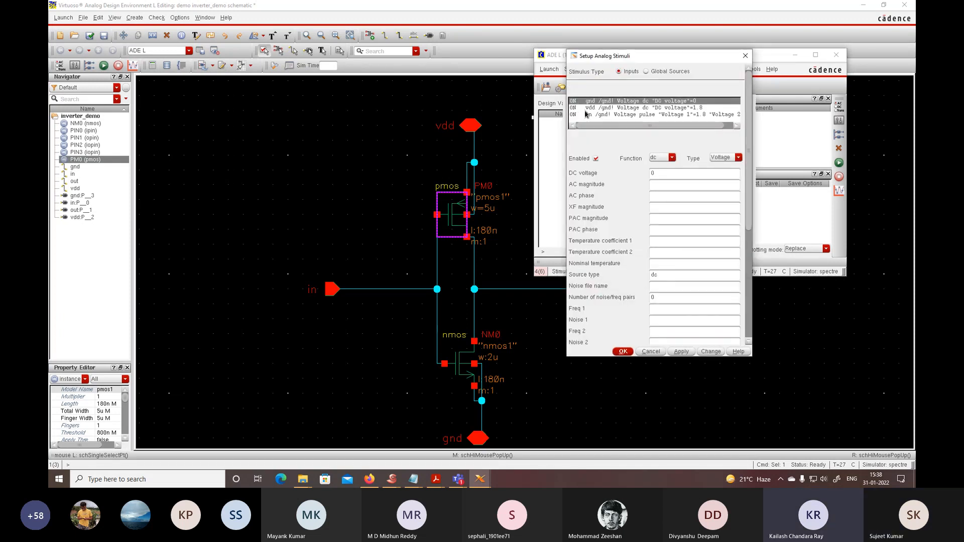
{"action": "left_click", "coordinate": [587, 108]}
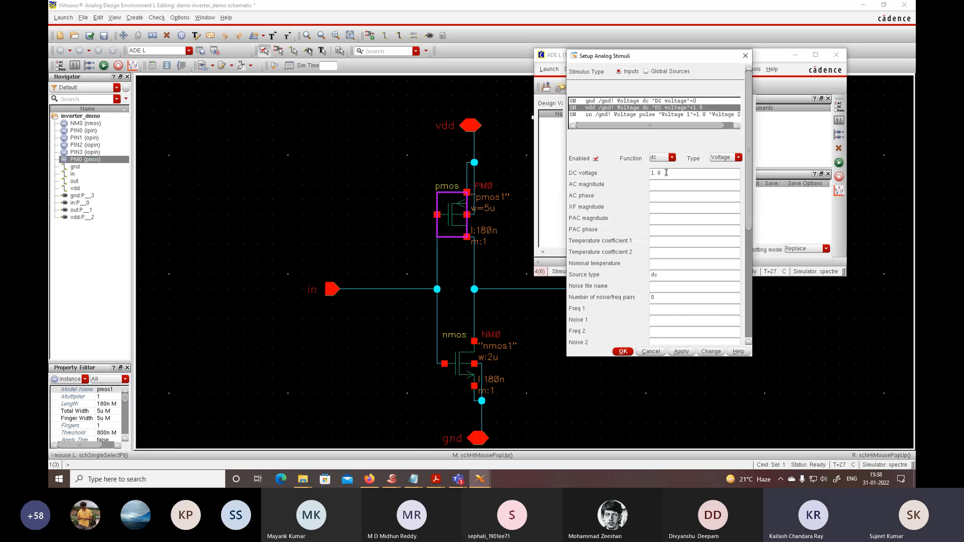
{"action": "left_click", "coordinate": [620, 101]}
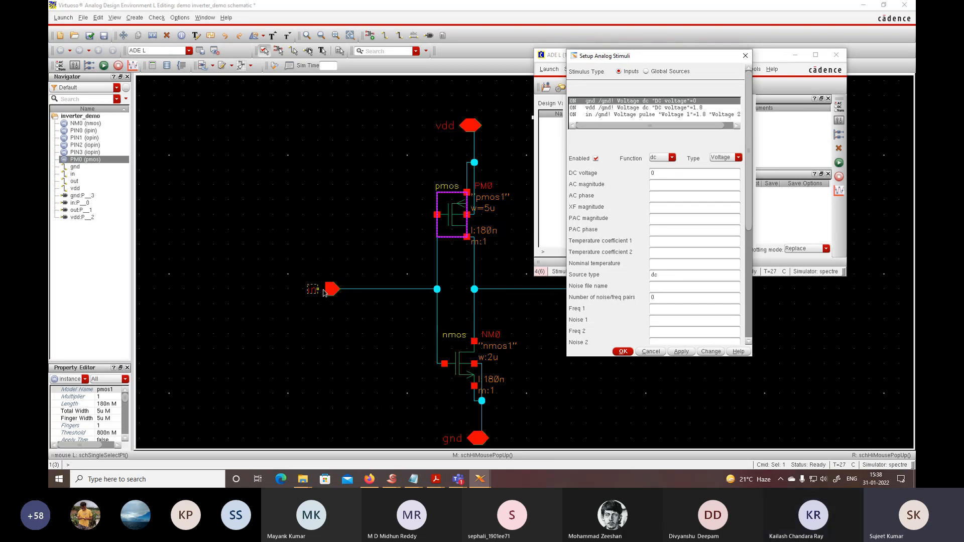
{"action": "left_click", "coordinate": [744, 56]}
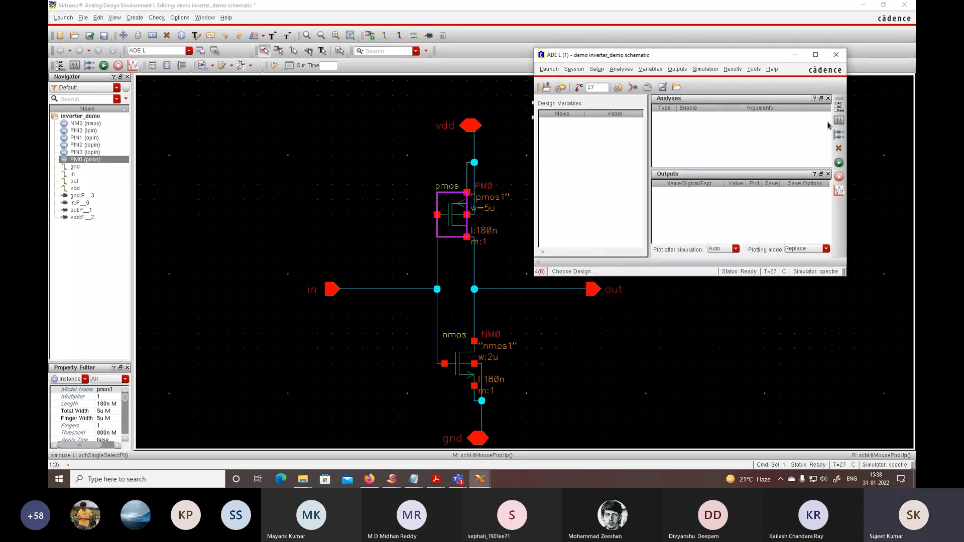
- Set up a transient analysis with a stop time of 1u and moderate accuracy defaults
{"action": "left_click", "coordinate": [838, 108]}
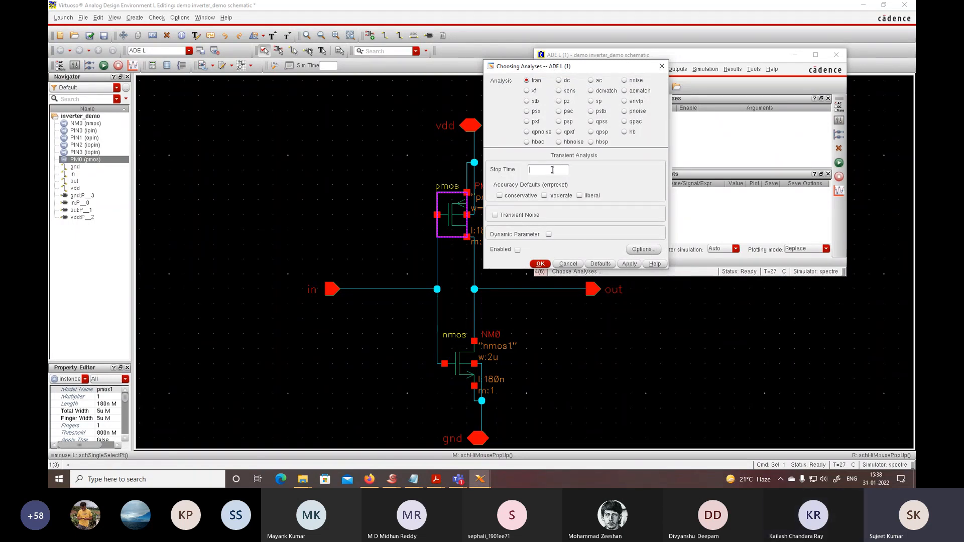
{"action": "type", "text": "1u"}
{"action": "left_click", "coordinate": [543, 196]}
{"action": "left_click", "coordinate": [541, 264]}
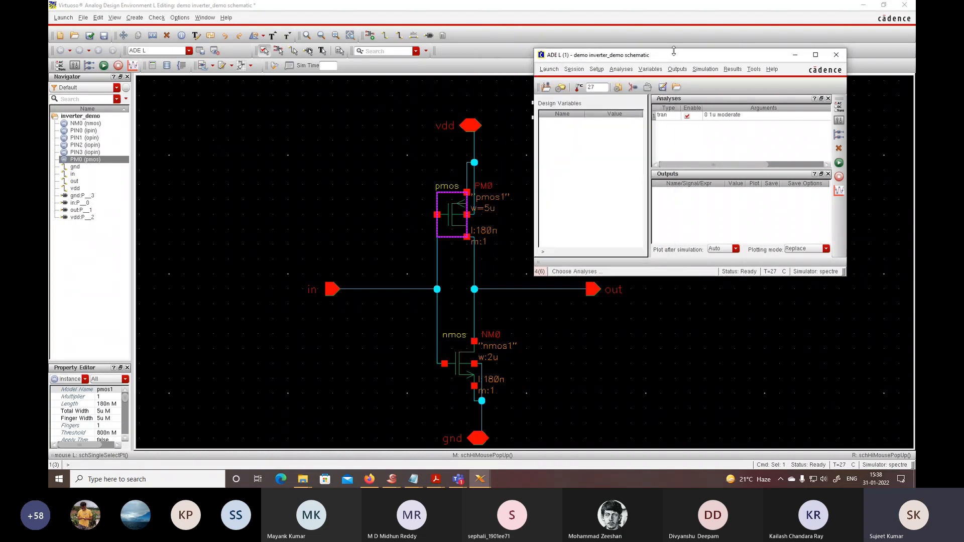
- Add the vdd, gnd, out and in nets from the schematic as outputs, plotting only out and in, and accept the output setup
{"action": "left_click_drag", "start_coordinate": [673, 52], "coordinate": [673, 37]}
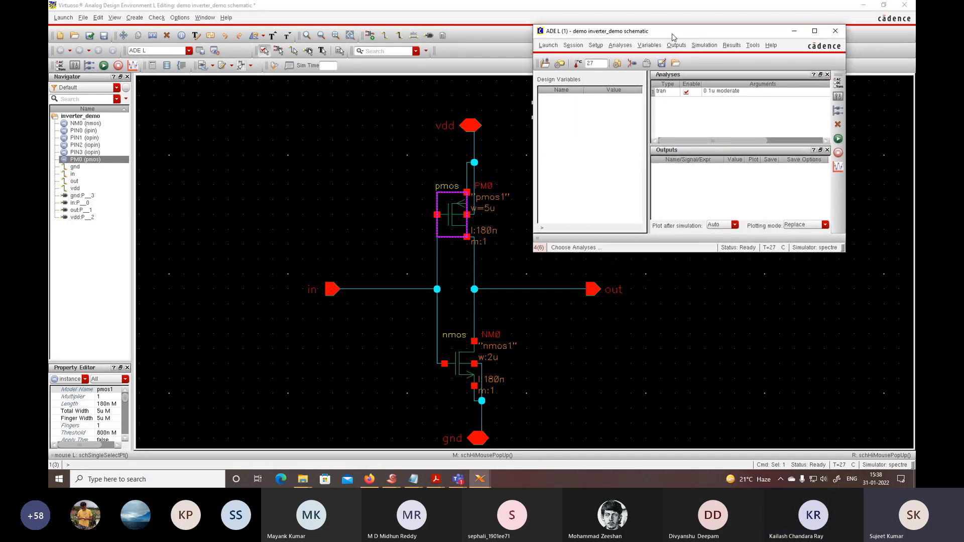
{"action": "left_click", "coordinate": [835, 115]}
{"action": "left_click", "coordinate": [417, 106]}
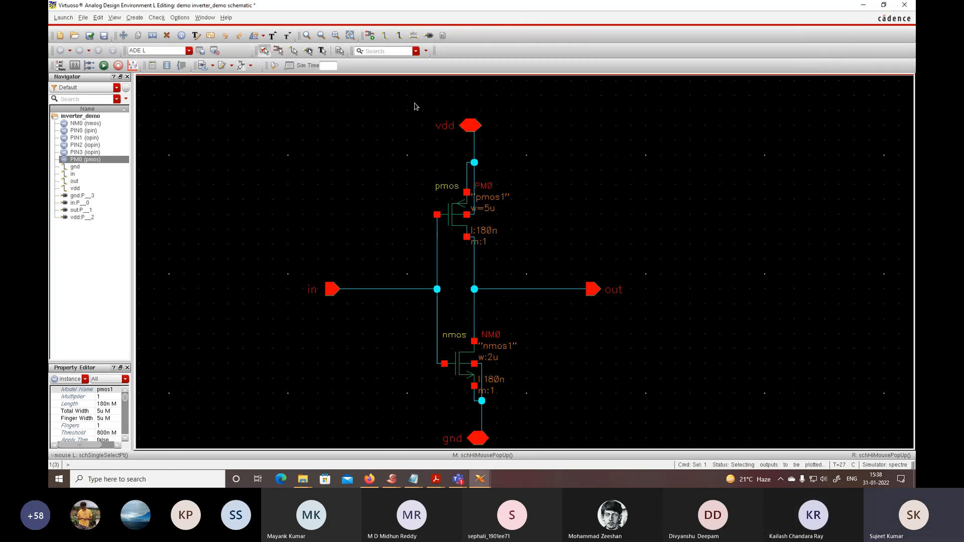
{"action": "left_click", "coordinate": [474, 149]}
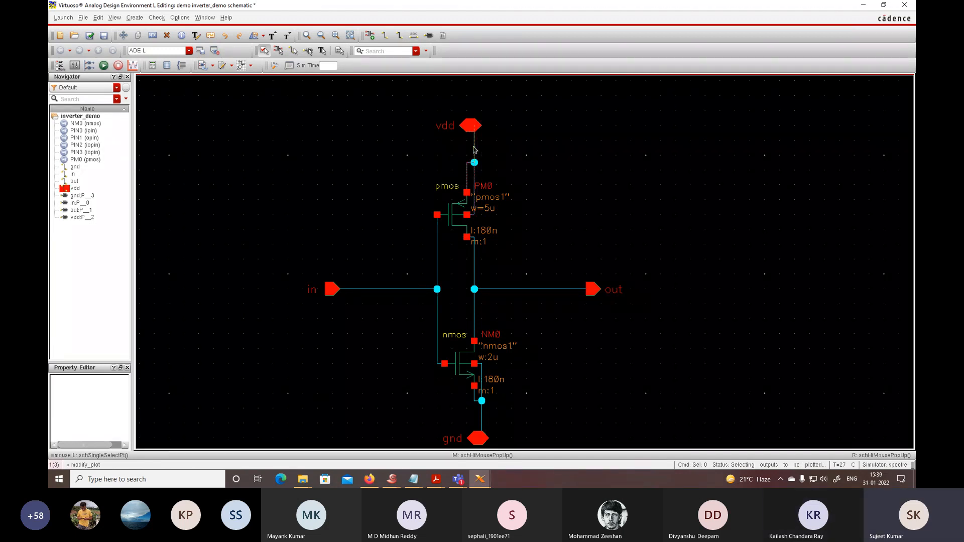
{"action": "left_click", "coordinate": [482, 418]}
{"action": "left_click", "coordinate": [522, 289]}
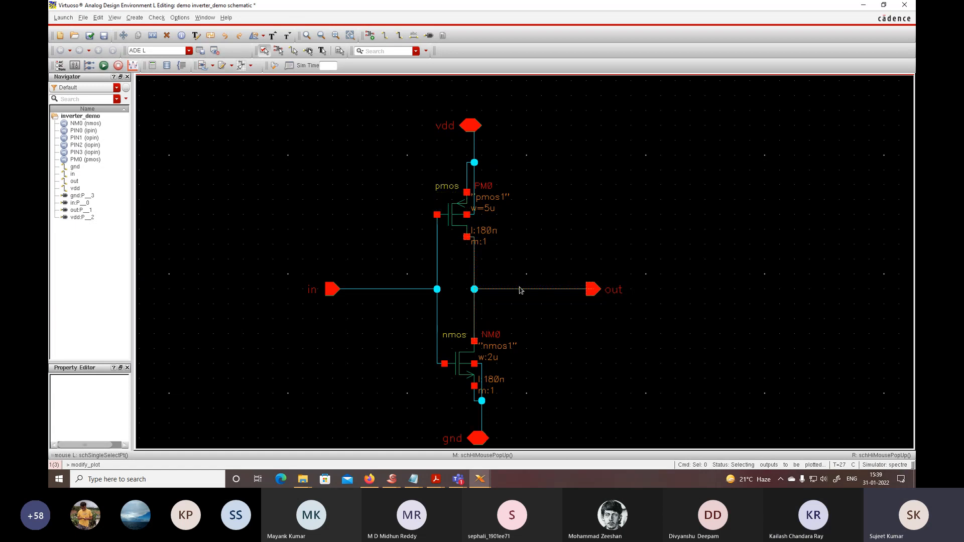
{"action": "left_click", "coordinate": [400, 289]}
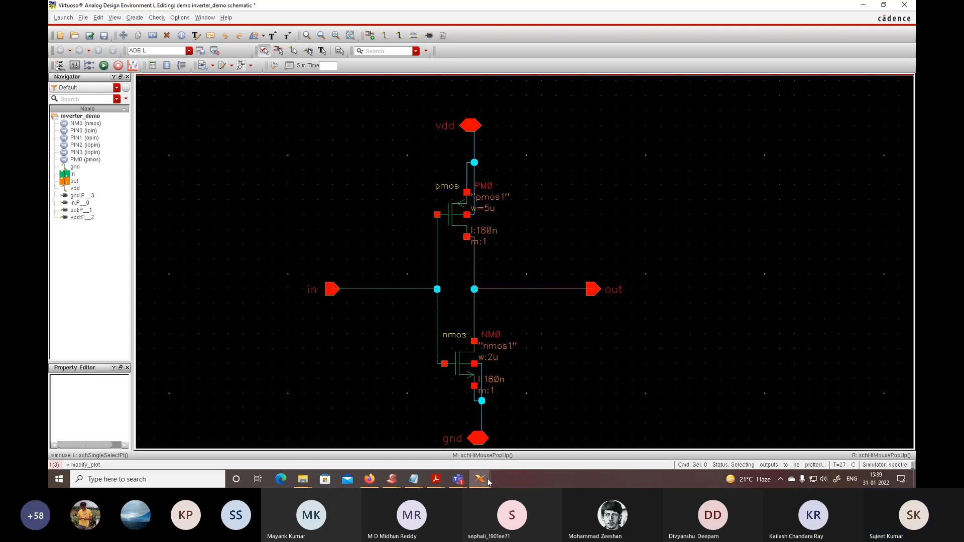
{"action": "mouse_move", "coordinate": [480, 485]}
{"action": "left_click", "coordinate": [654, 444]}
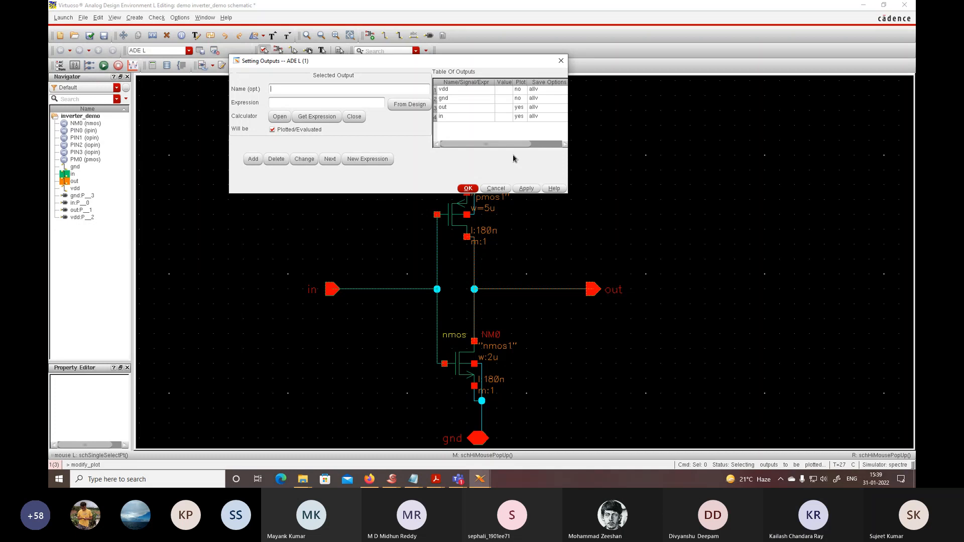
{"action": "left_click", "coordinate": [465, 90]}
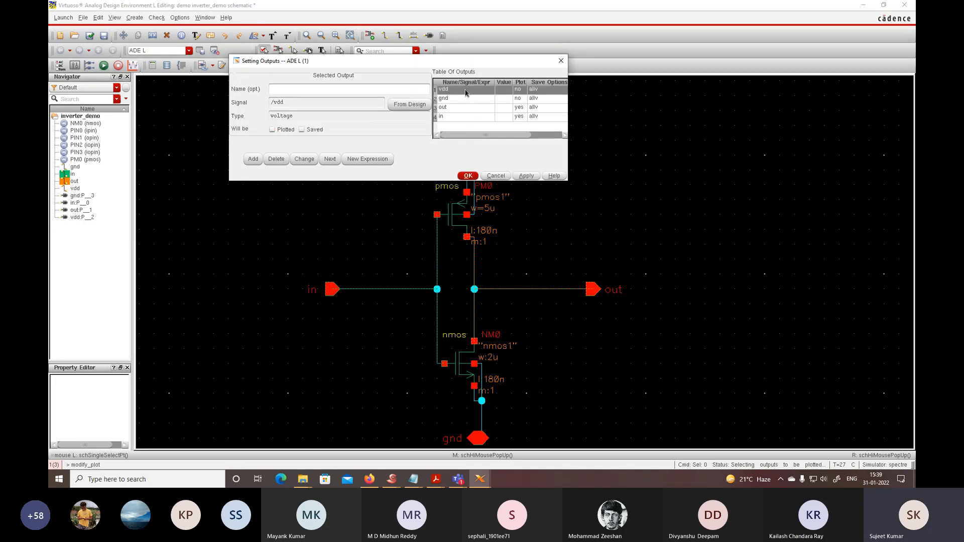
{"action": "left_click", "coordinate": [467, 176]}
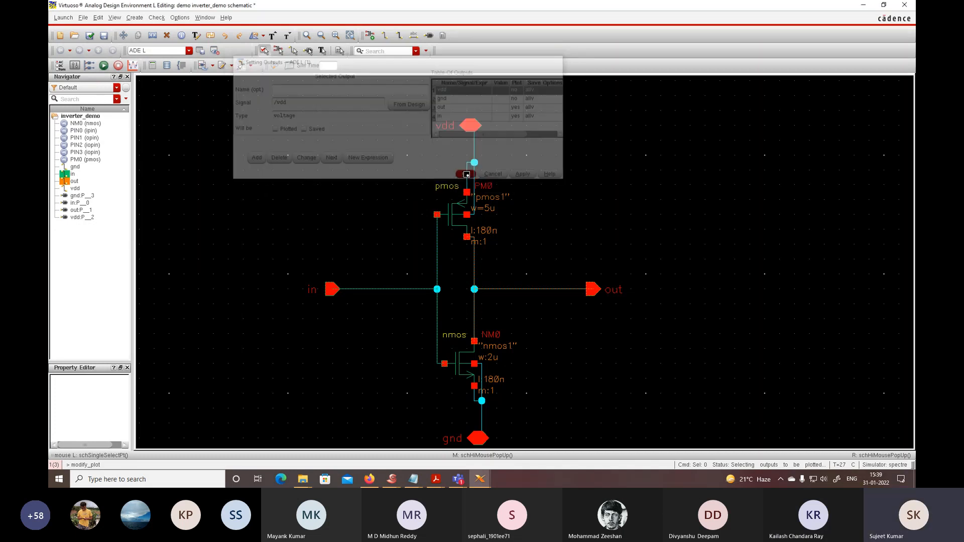
- Return to the ADE L window and delete the vdd and gnd entries from the outputs
{"action": "mouse_move", "coordinate": [478, 485]}
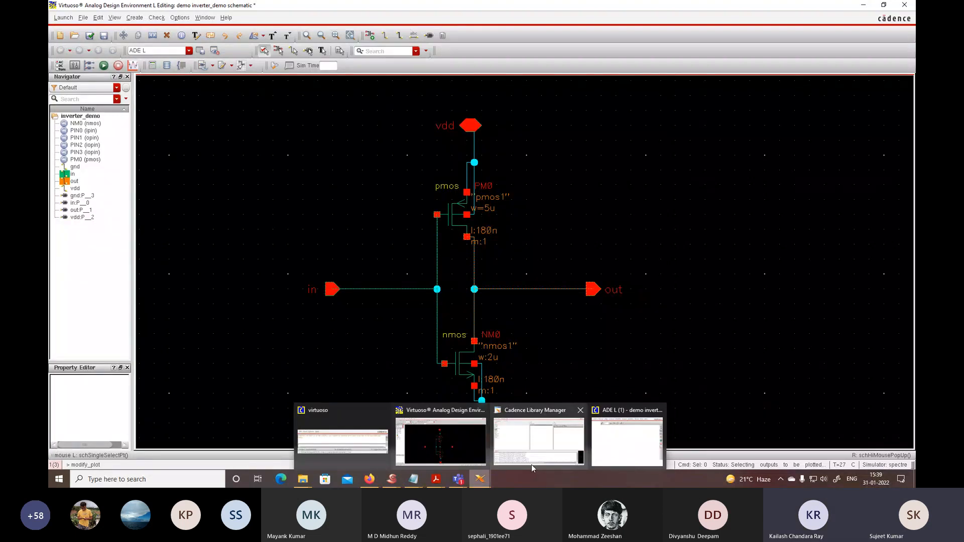
{"action": "left_click", "coordinate": [587, 454]}
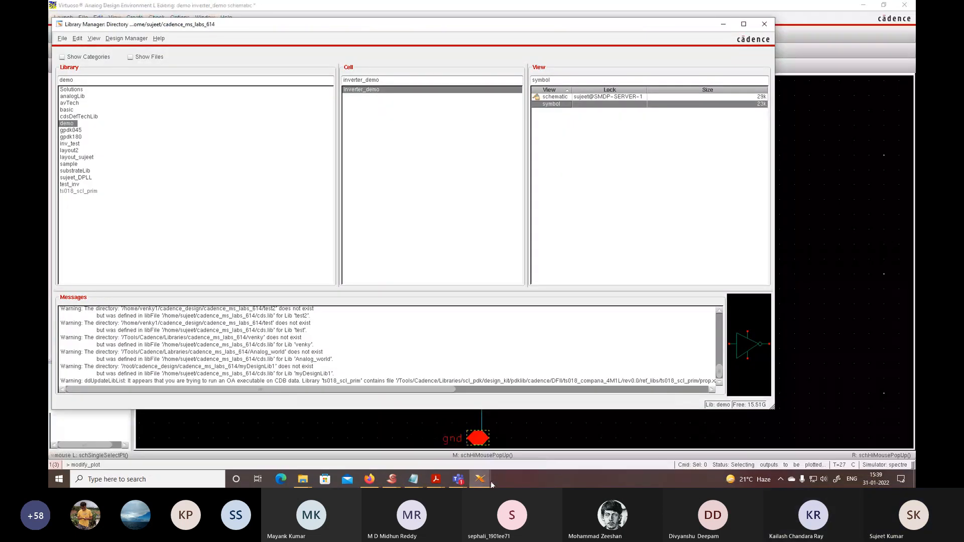
{"action": "mouse_move", "coordinate": [481, 484]}
{"action": "left_click", "coordinate": [618, 449]}
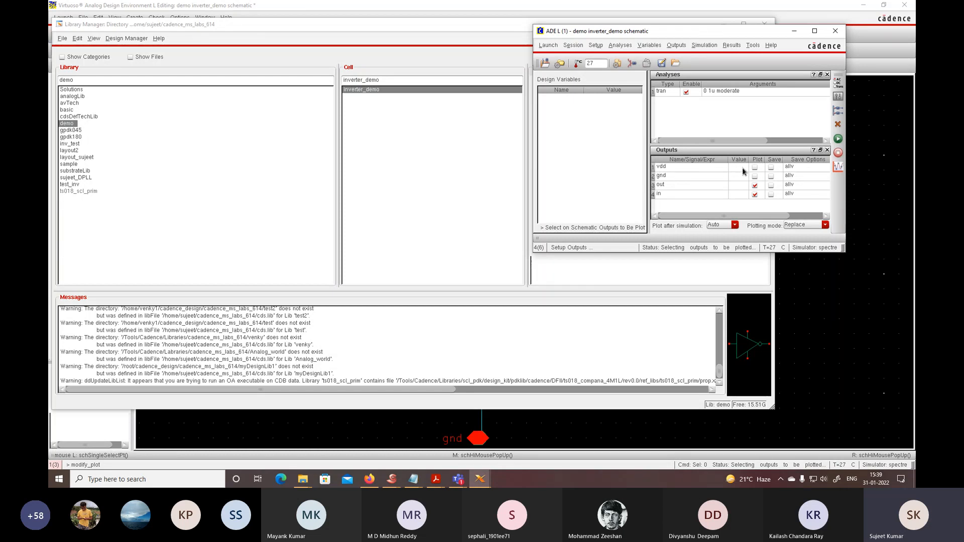
{"action": "left_click", "coordinate": [718, 169]}
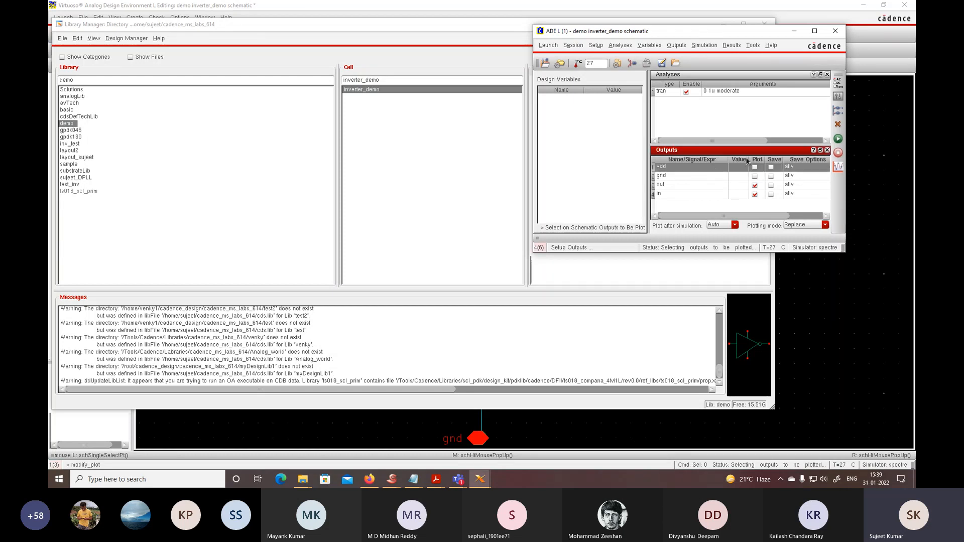
{"action": "left_click", "coordinate": [837, 124]}
{"action": "left_click", "coordinate": [836, 126]}
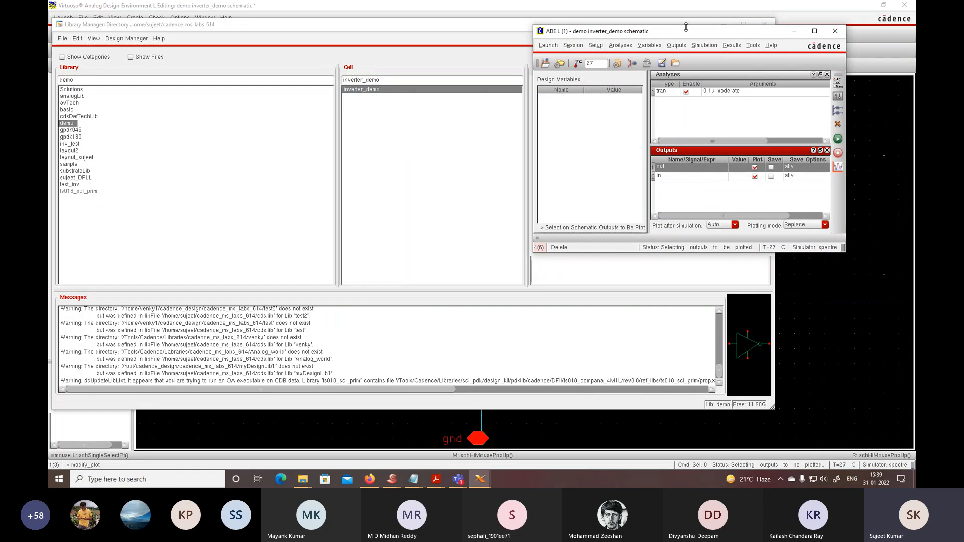
- Netlist and run the transient simulation with only plotting enabled for the out and in outputs
{"action": "left_click_drag", "start_coordinate": [686, 34], "coordinate": [558, 60]}
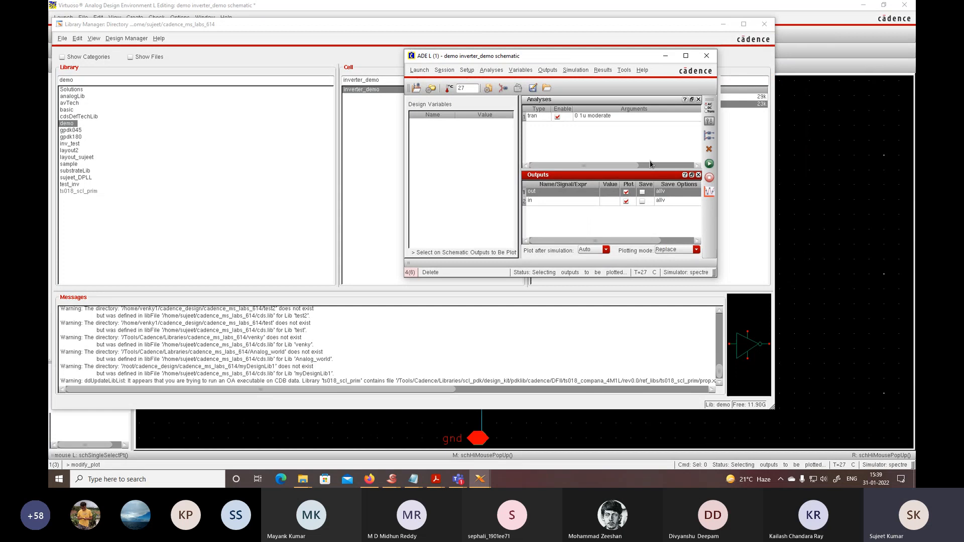
{"action": "left_click", "coordinate": [641, 193]}
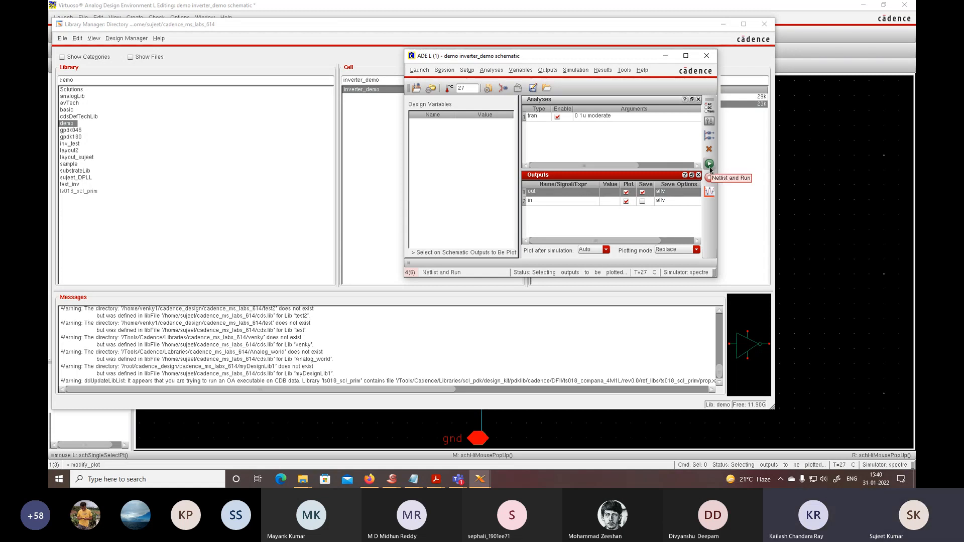
{"action": "left_click", "coordinate": [642, 193]}
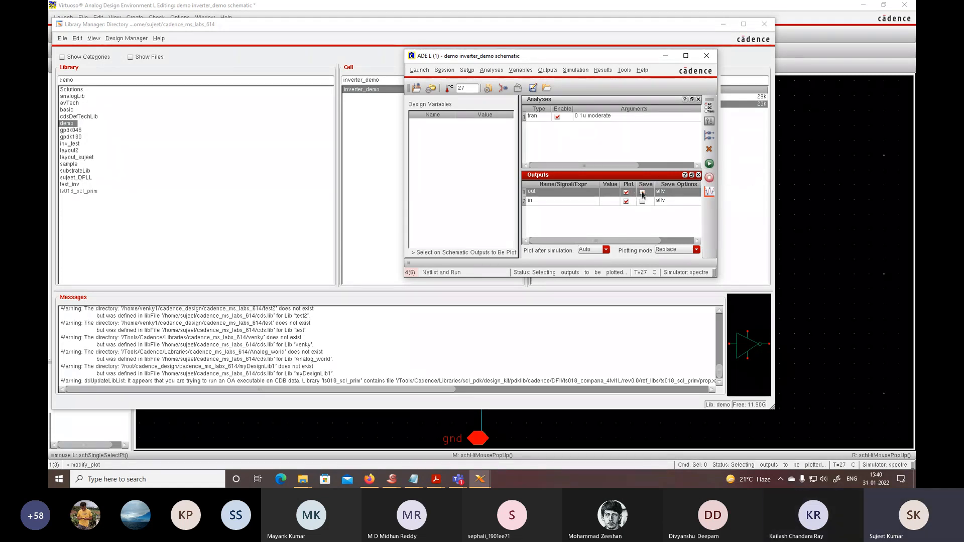
{"action": "left_click", "coordinate": [708, 166]}
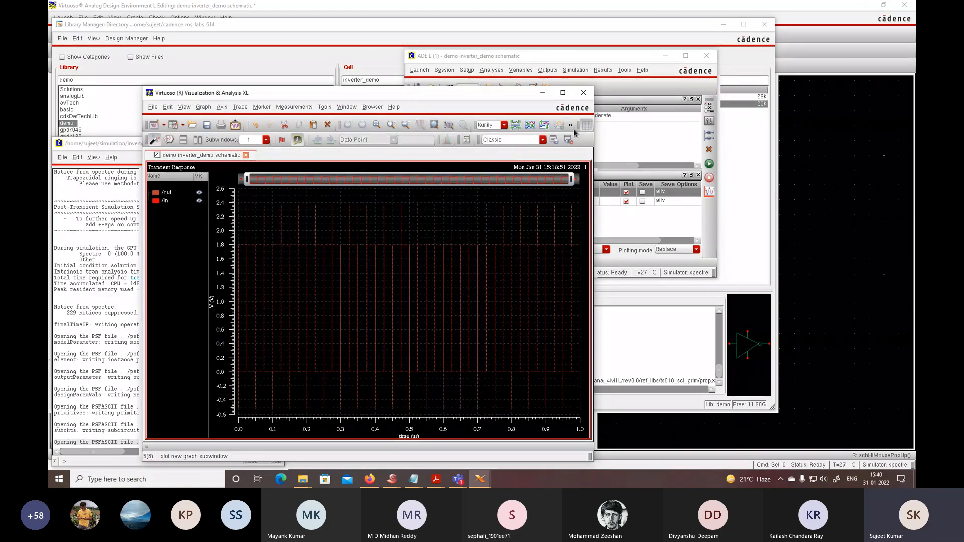
- Split the out and in waveforms into separate strips in the maximized graph and examine the switching edge at 25 ns up close
{"action": "left_click", "coordinate": [563, 93]}
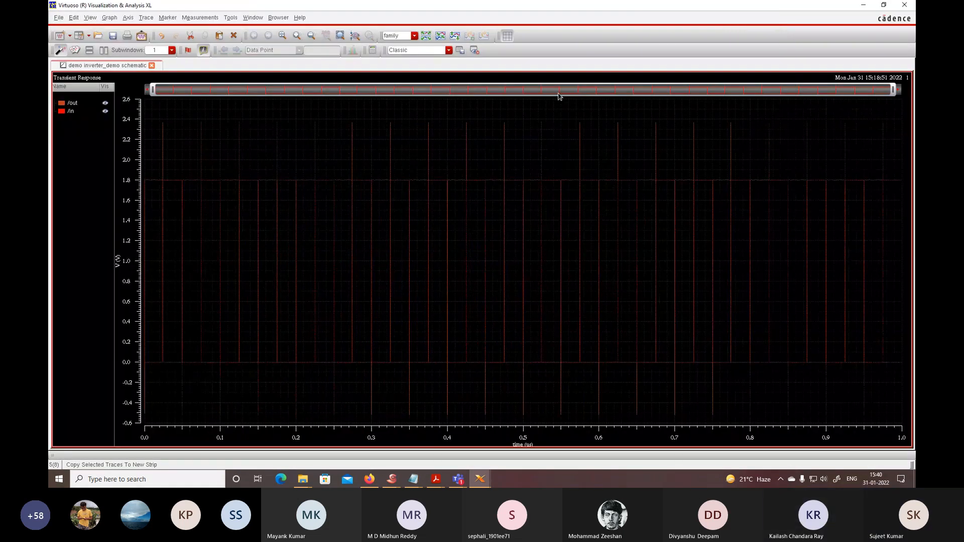
{"action": "left_click", "coordinate": [432, 37]}
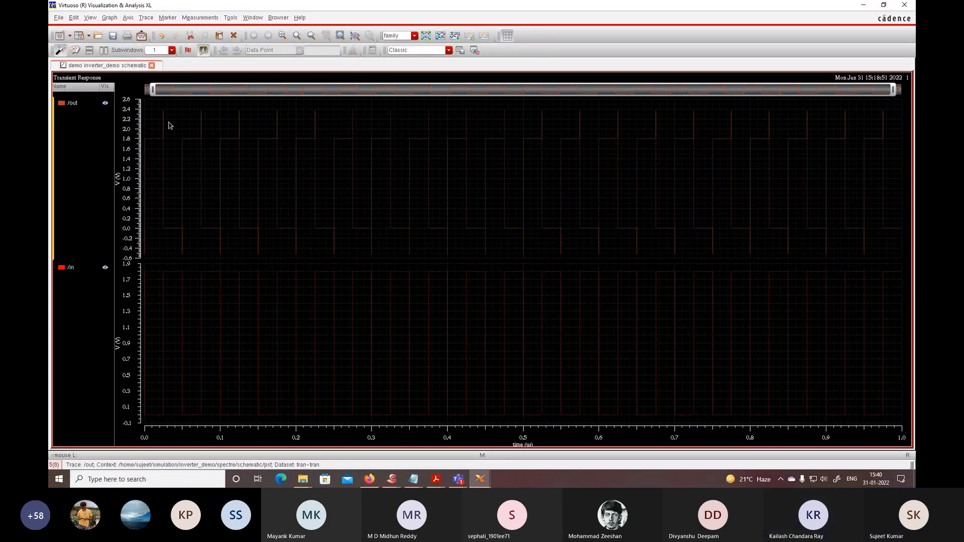
{"action": "right_click_drag", "start_coordinate": [151, 104], "coordinate": [196, 314]}
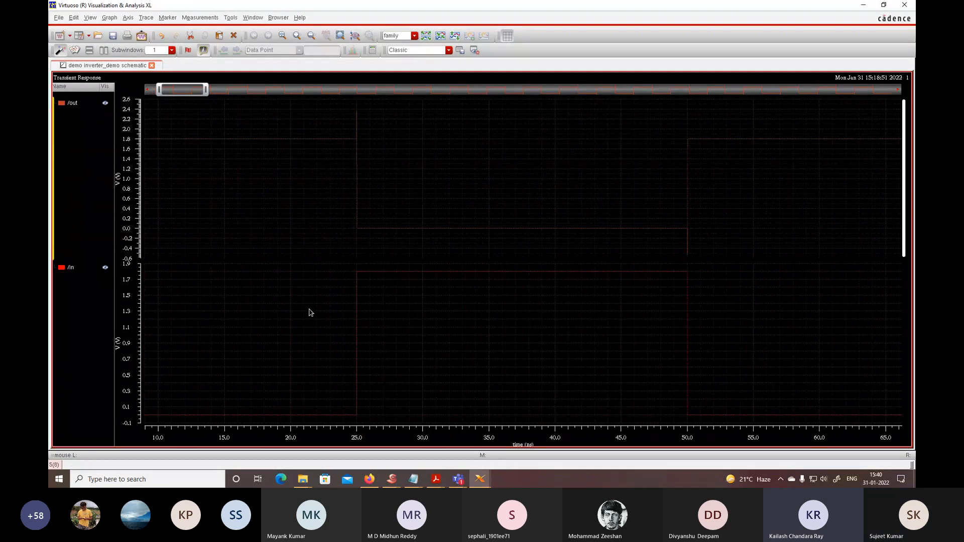
{"action": "right_click_drag", "start_coordinate": [333, 145], "coordinate": [402, 349]}
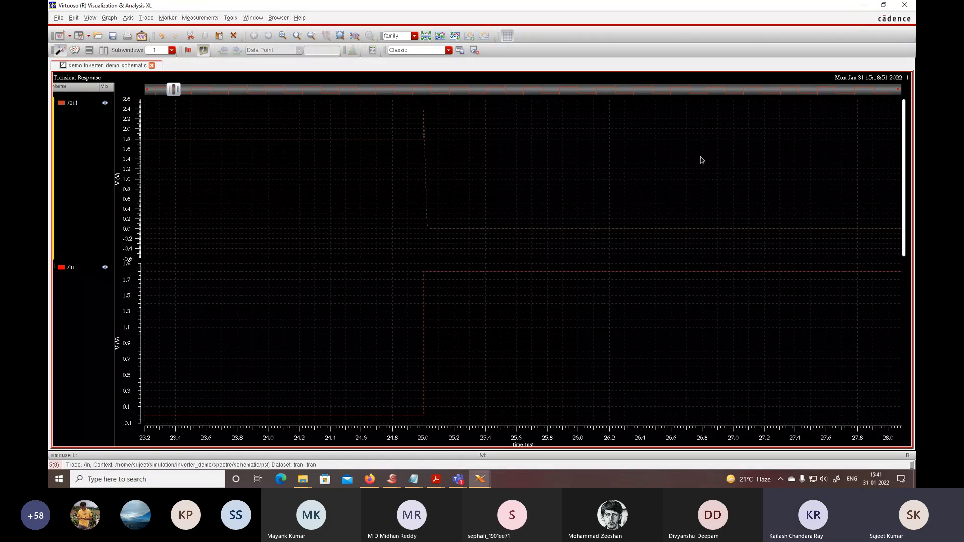
{"action": "mouse_move", "coordinate": [578, 233]}
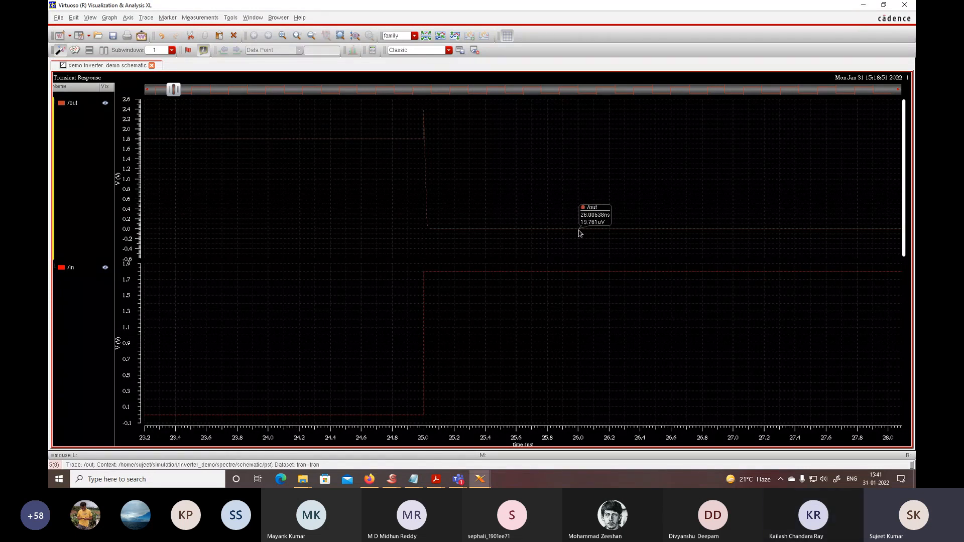
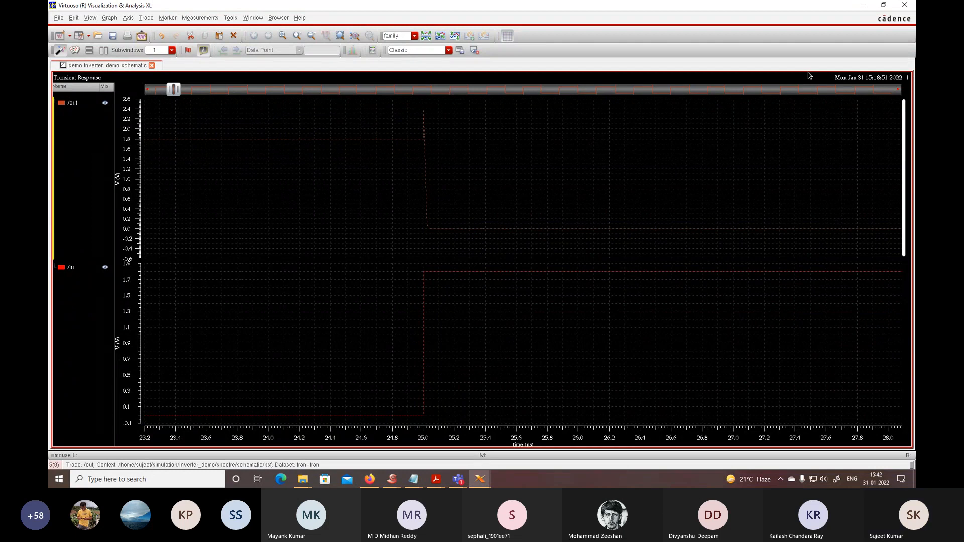
- Close the waveform window and minimize the simulation log, ADE L and Library Manager windows to return to the inverter schematic
{"action": "left_click", "coordinate": [904, 4]}
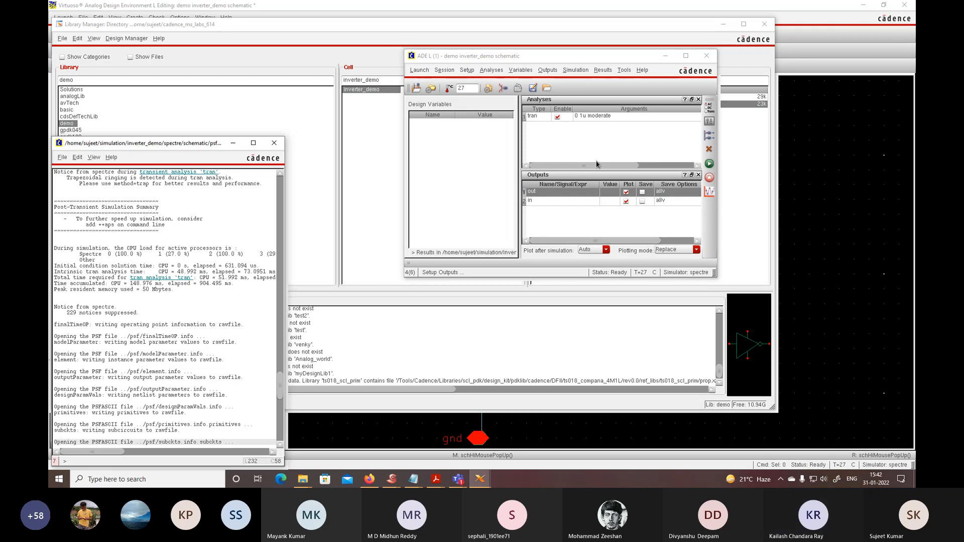
{"action": "left_click", "coordinate": [232, 143]}
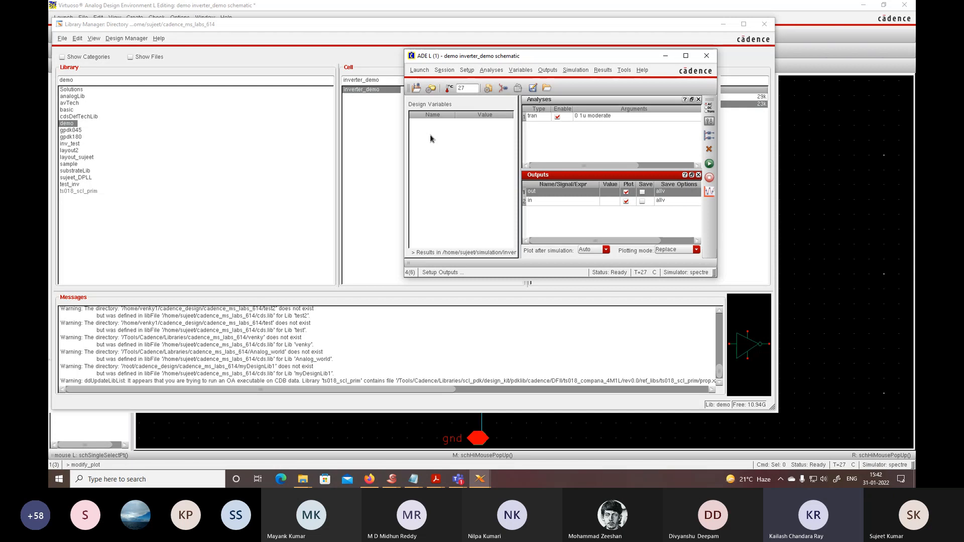
{"action": "left_click", "coordinate": [666, 55]}
{"action": "left_click", "coordinate": [717, 27]}
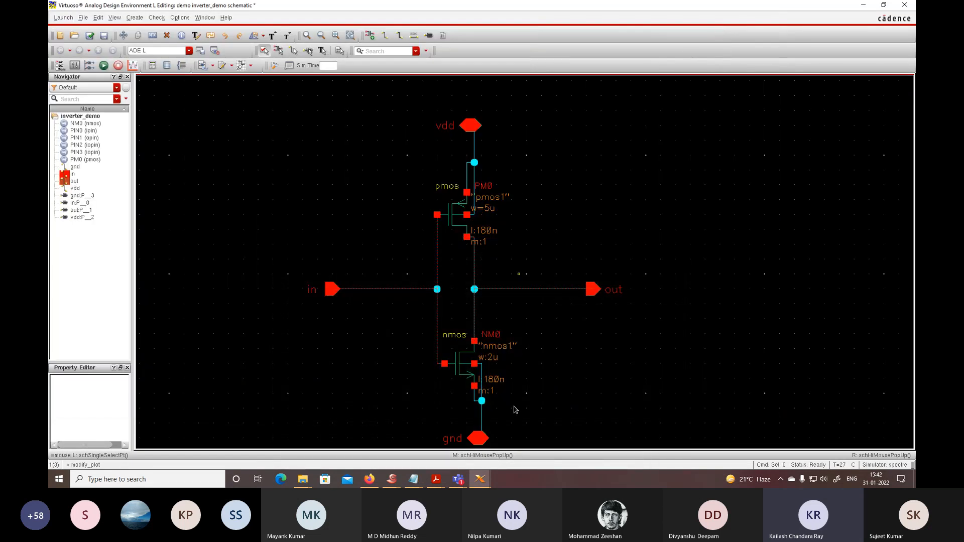
- Bring back the ADE L window, plot the out and in waveforms to inspect them, and minimize the graph and ADE L windows
{"action": "mouse_move", "coordinate": [490, 481]}
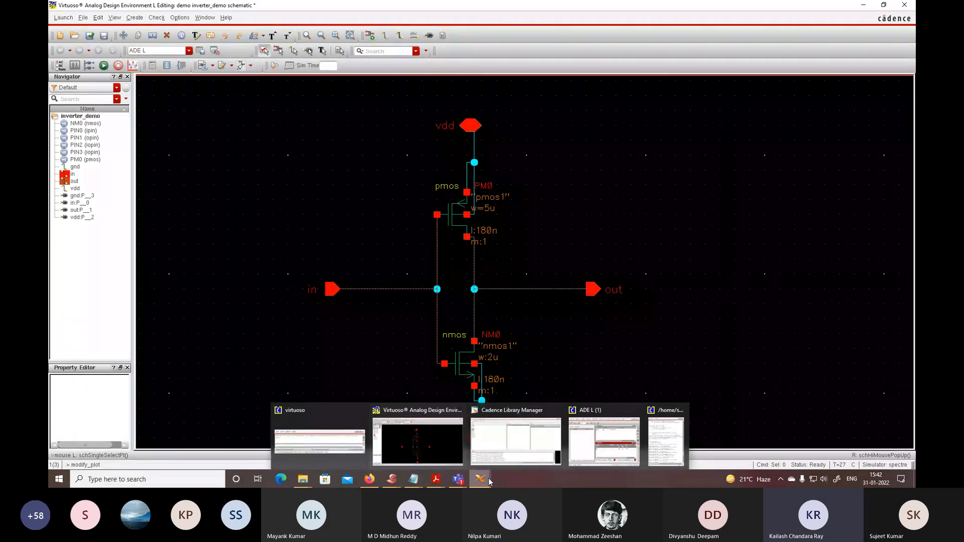
{"action": "mouse_move", "coordinate": [609, 458]}
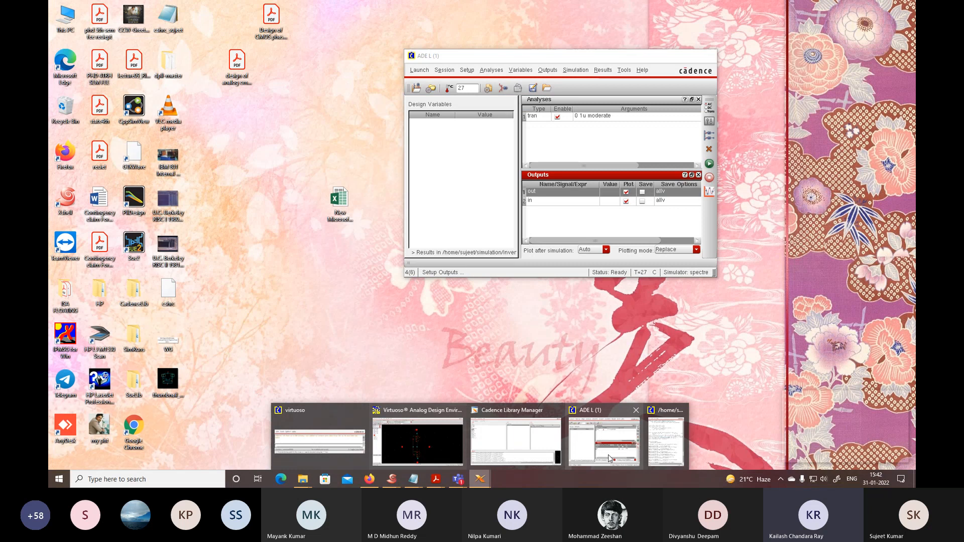
{"action": "left_click", "coordinate": [609, 457]}
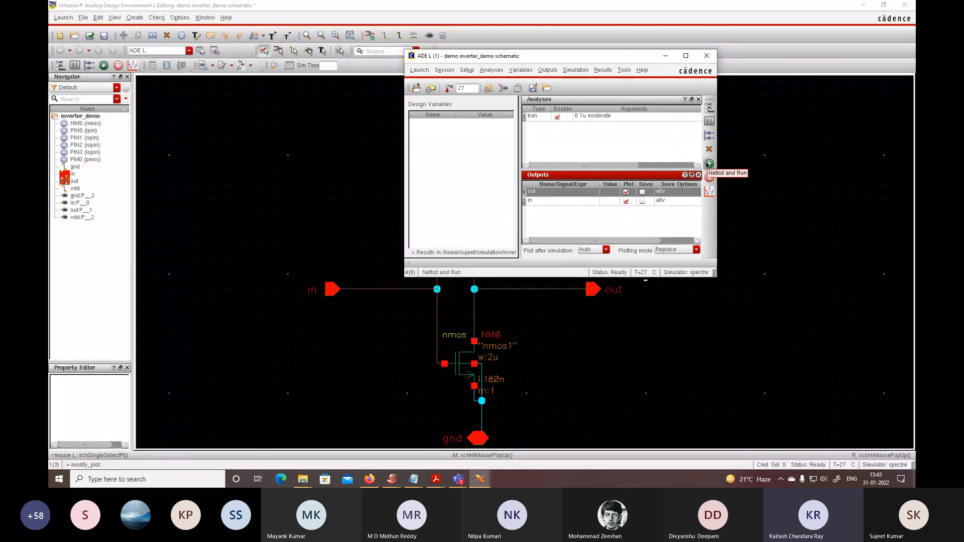
{"action": "left_click", "coordinate": [708, 193]}
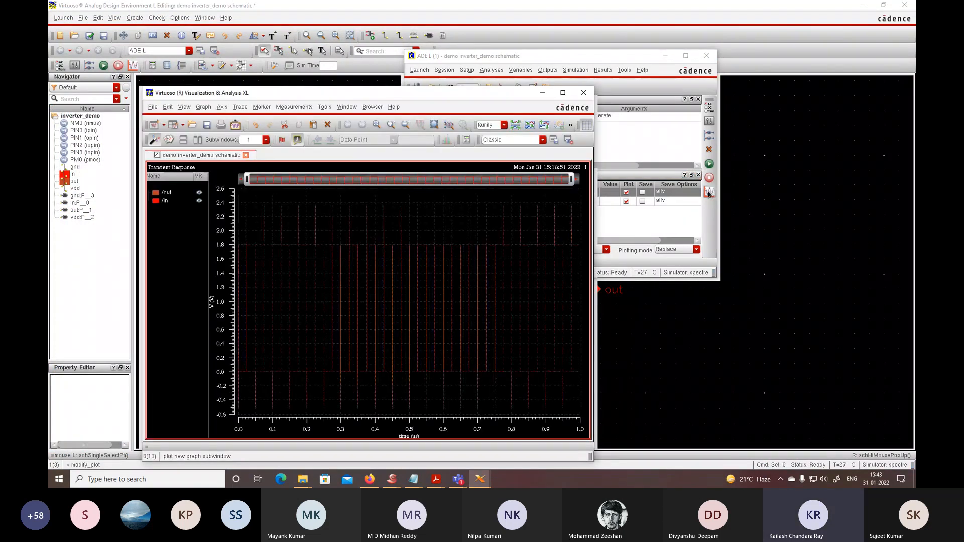
{"action": "mouse_move", "coordinate": [297, 215]}
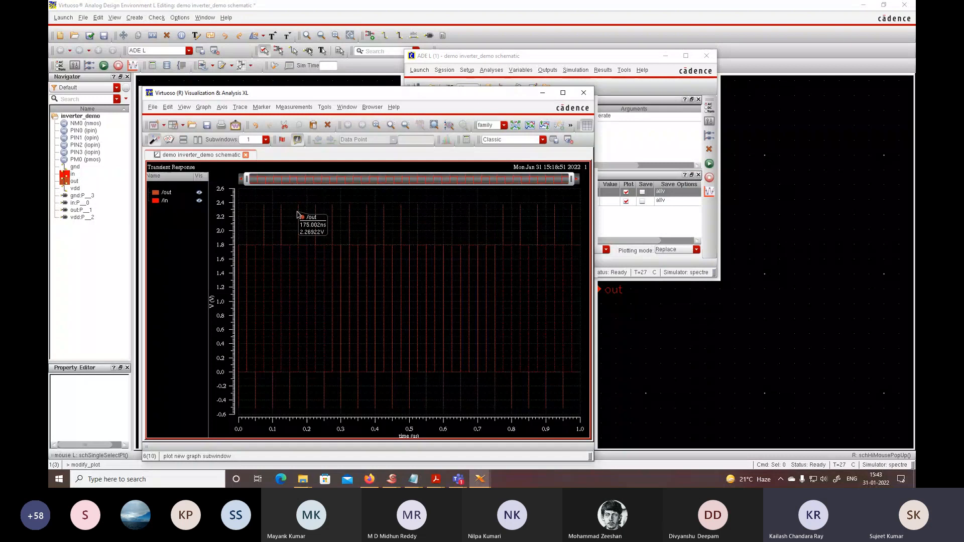
{"action": "mouse_move", "coordinate": [265, 223]}
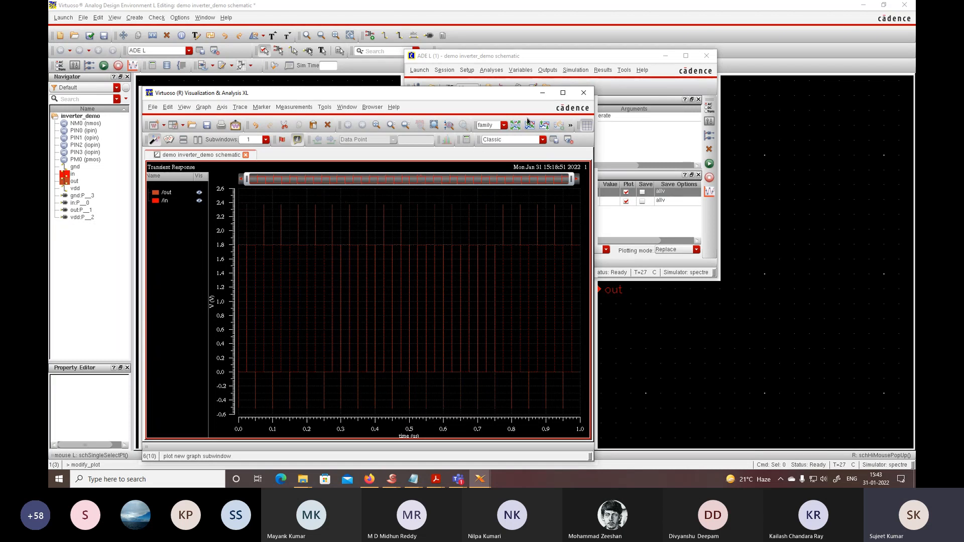
{"action": "left_click", "coordinate": [541, 95]}
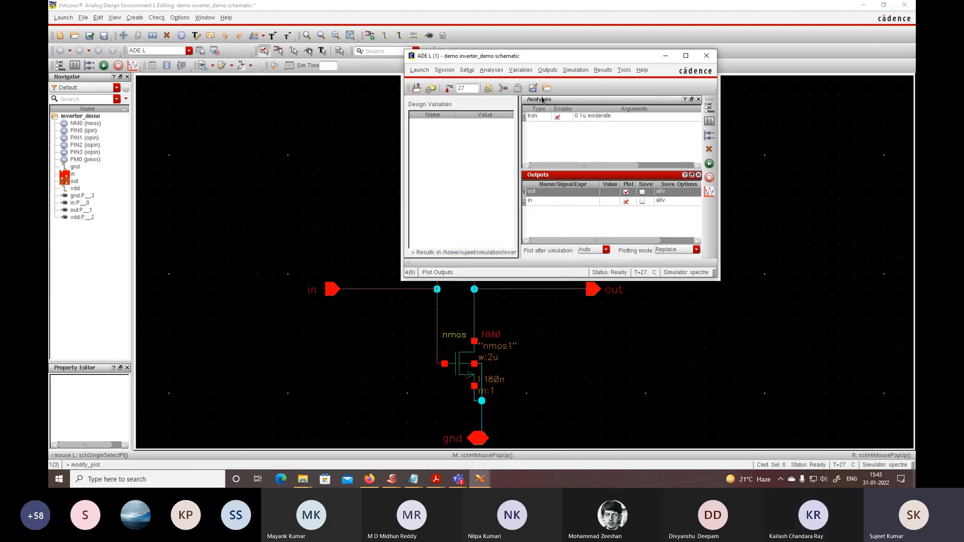
{"action": "left_click", "coordinate": [666, 56]}
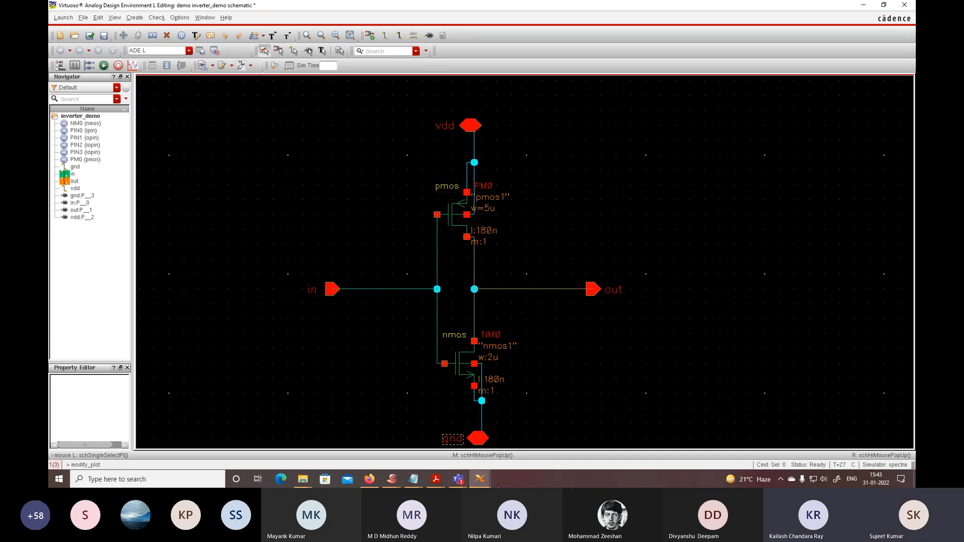
- End the output selection on the schematic by reopening and accepting the transient analysis settings in ADE L, and minimize its window
{"action": "left_click", "coordinate": [560, 454]}
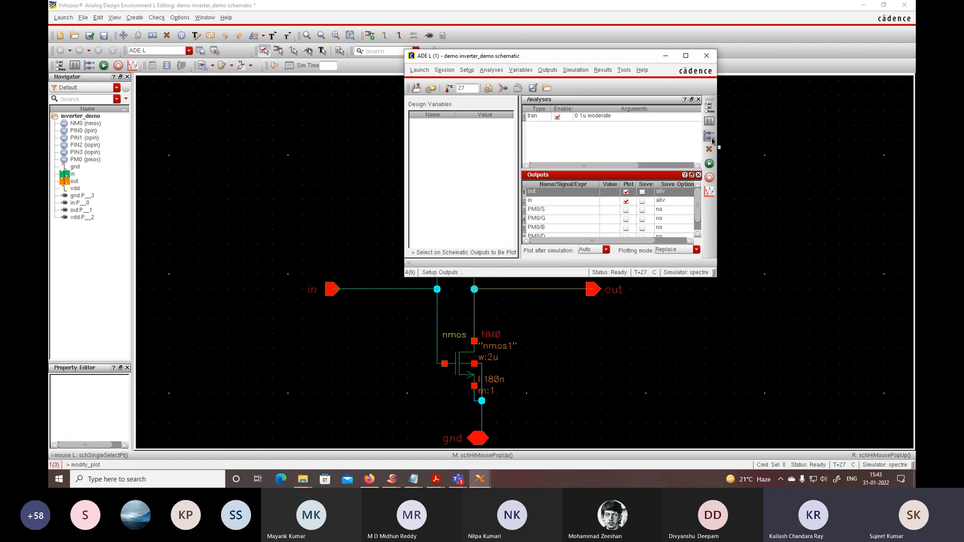
{"action": "left_click", "coordinate": [709, 107]}
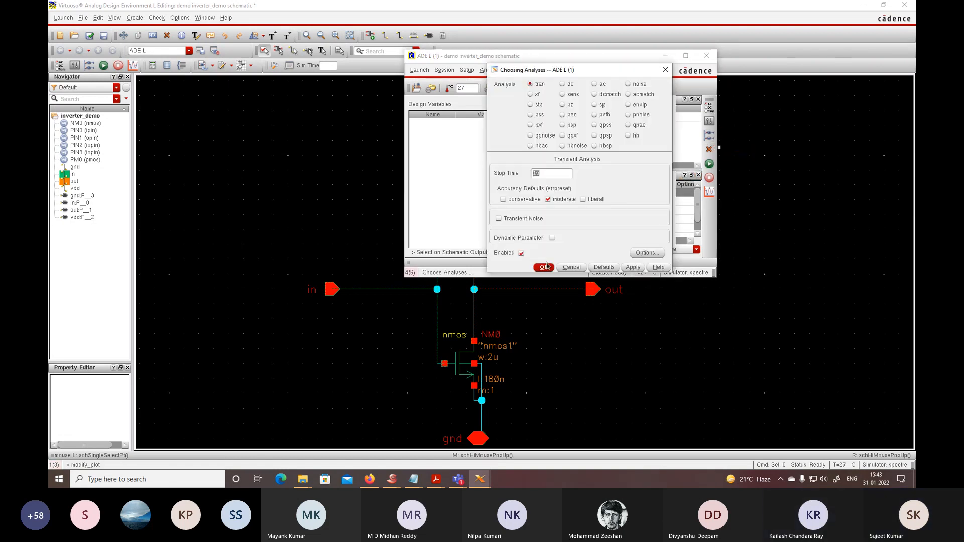
{"action": "left_click", "coordinate": [546, 267]}
{"action": "left_click", "coordinate": [665, 56]}
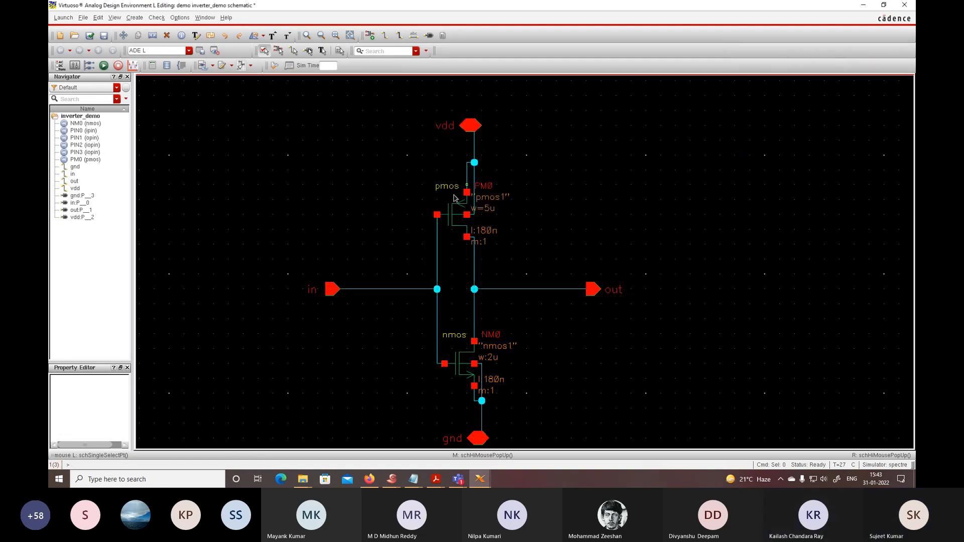
- Set the total width of the PM0 pmos transistor to 2u and save the schematic
{"action": "left_click", "coordinate": [453, 227]}
{"action": "key", "text": "q"}
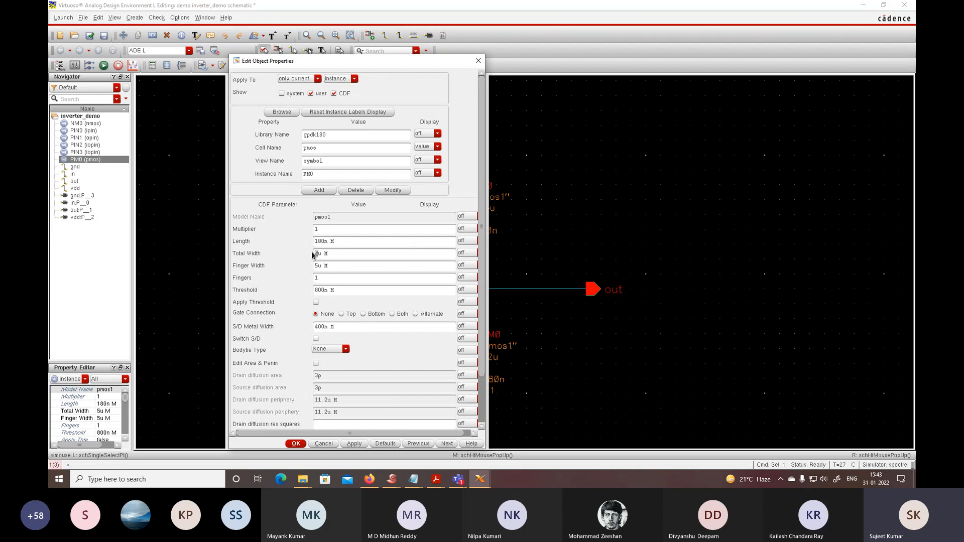
{"action": "key", "text": "Delete"}
{"action": "type", "text": "2"}
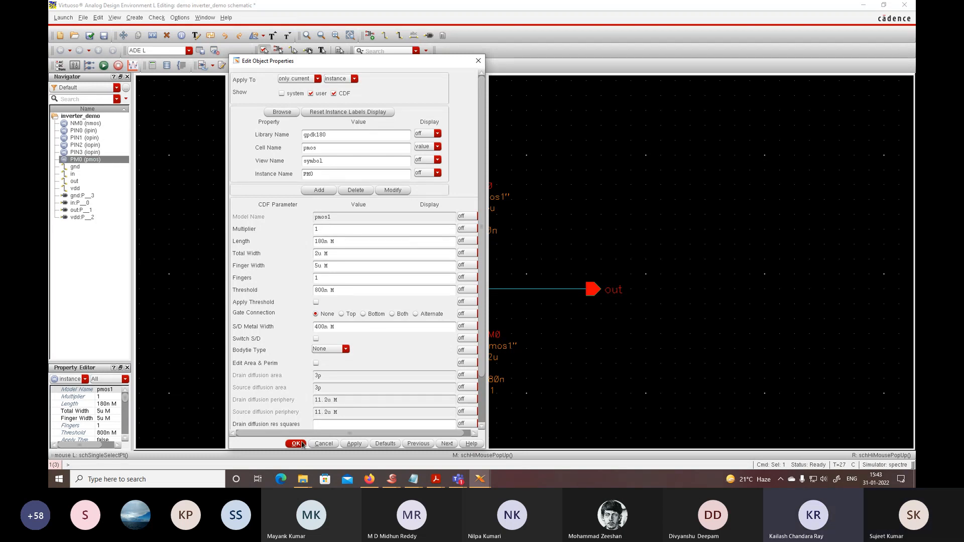
{"action": "left_click", "coordinate": [355, 444]}
{"action": "left_click", "coordinate": [297, 444]}
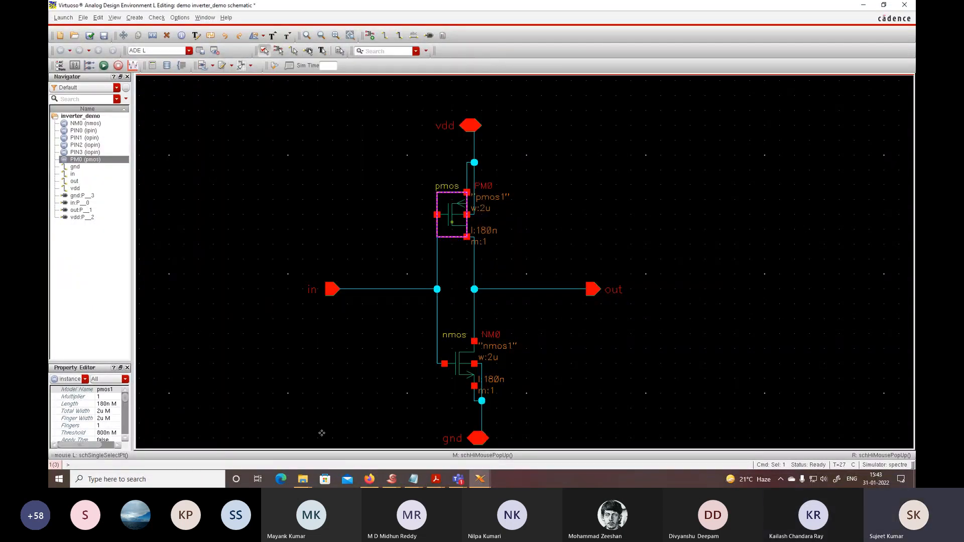
{"action": "left_click", "coordinate": [103, 35]}
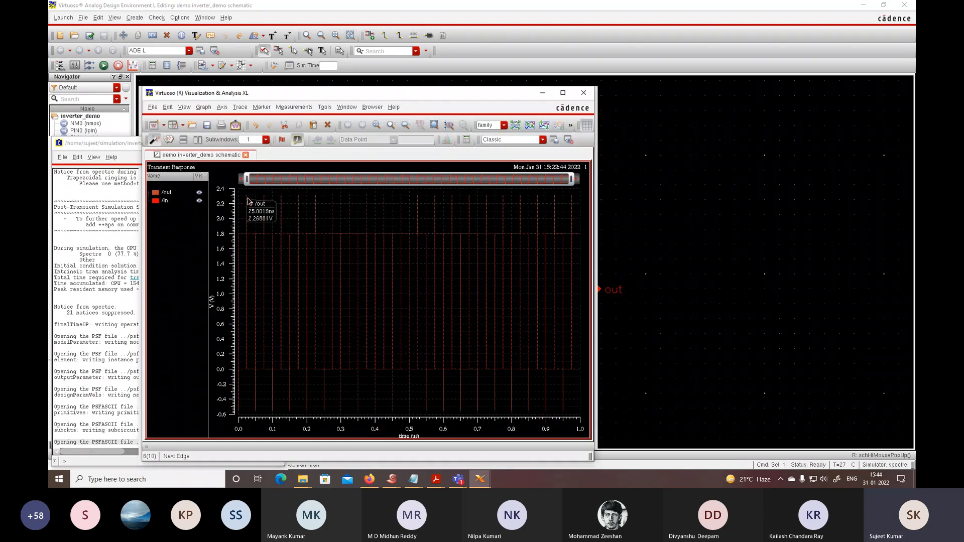
- Examine the out and in waveforms in the maximized graph, and minimize the graph and simulation log windows
{"action": "left_click", "coordinate": [563, 94]}
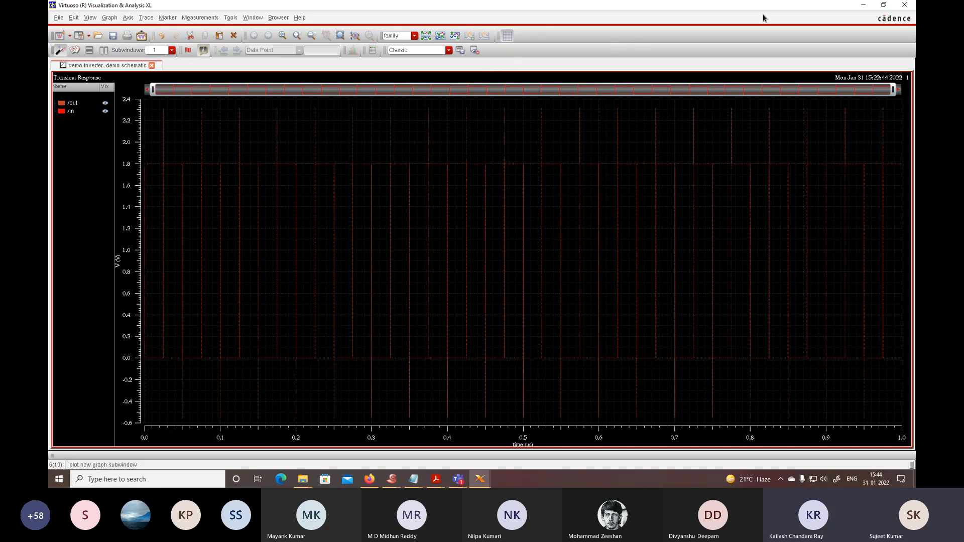
{"action": "left_click", "coordinate": [861, 5]}
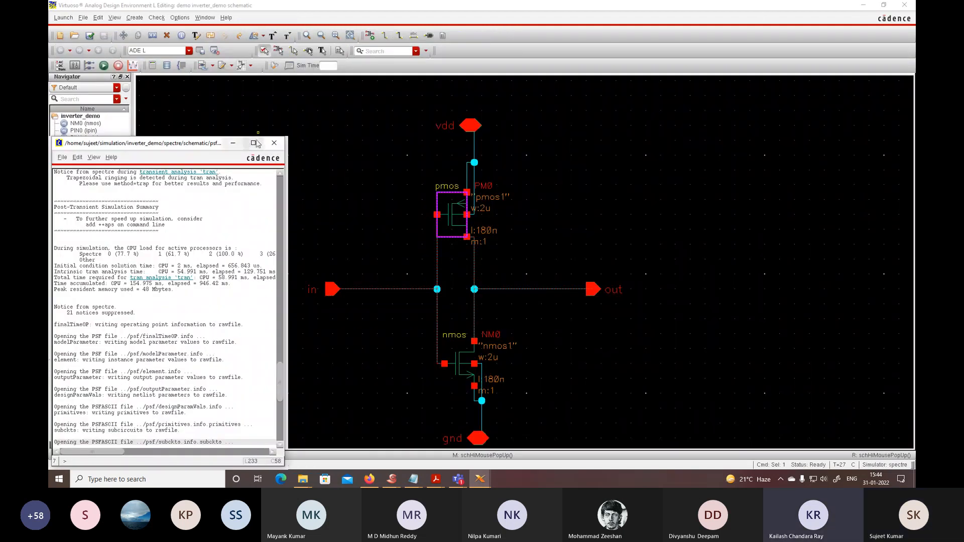
{"action": "left_click", "coordinate": [233, 143]}
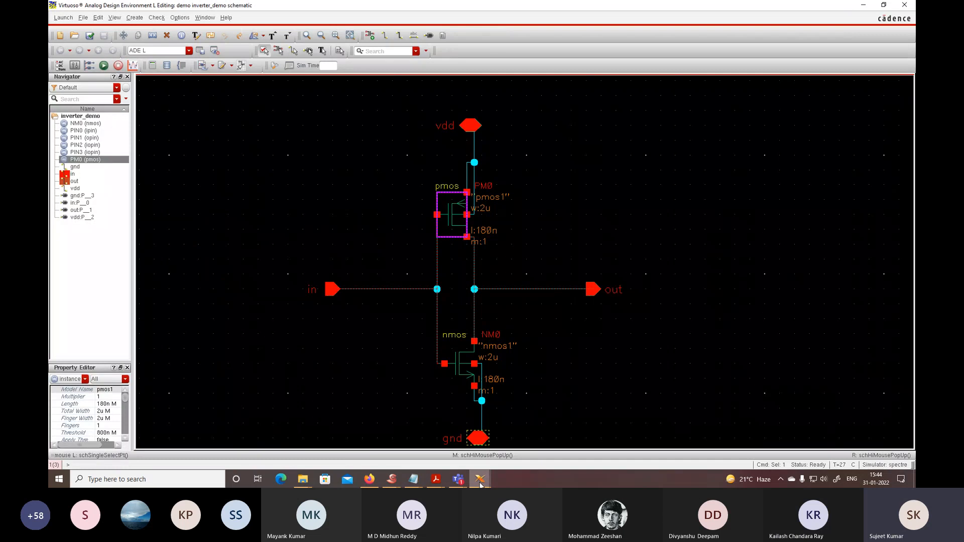
- Set the rise time and fall time of the in pulse stimulus to 0.00001n in ADE L
{"action": "mouse_move", "coordinate": [480, 481]}
{"action": "left_click", "coordinate": [534, 459]}
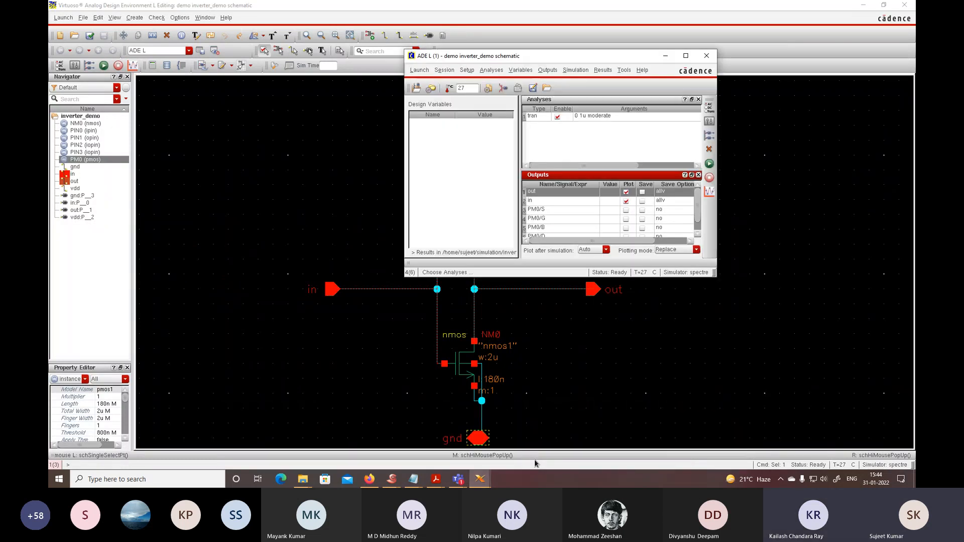
{"action": "left_click", "coordinate": [467, 70]}
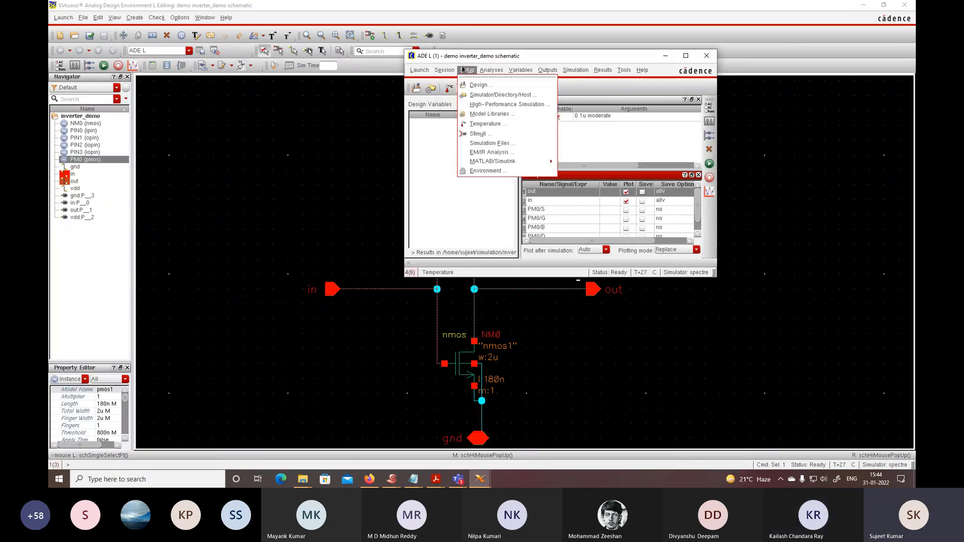
{"action": "left_click", "coordinate": [483, 133]}
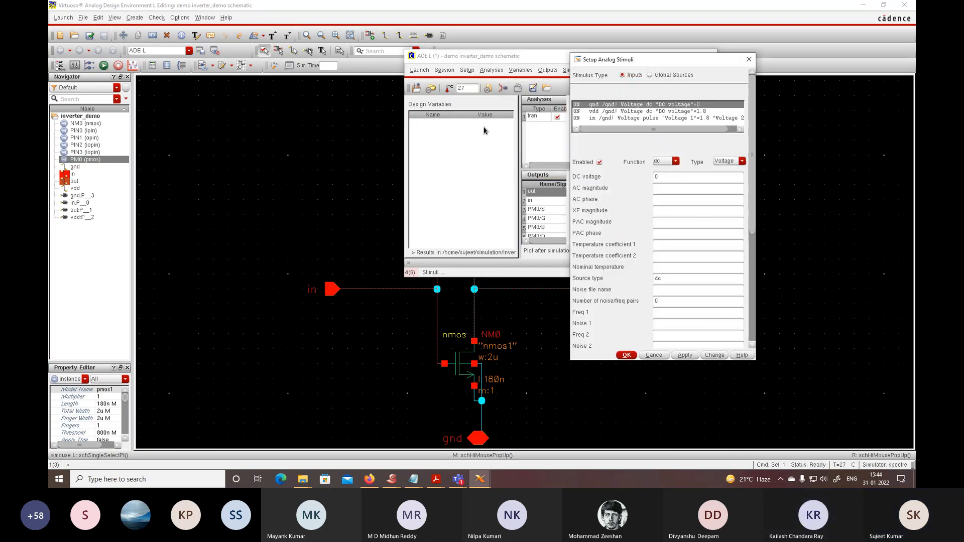
{"action": "left_click", "coordinate": [614, 119]}
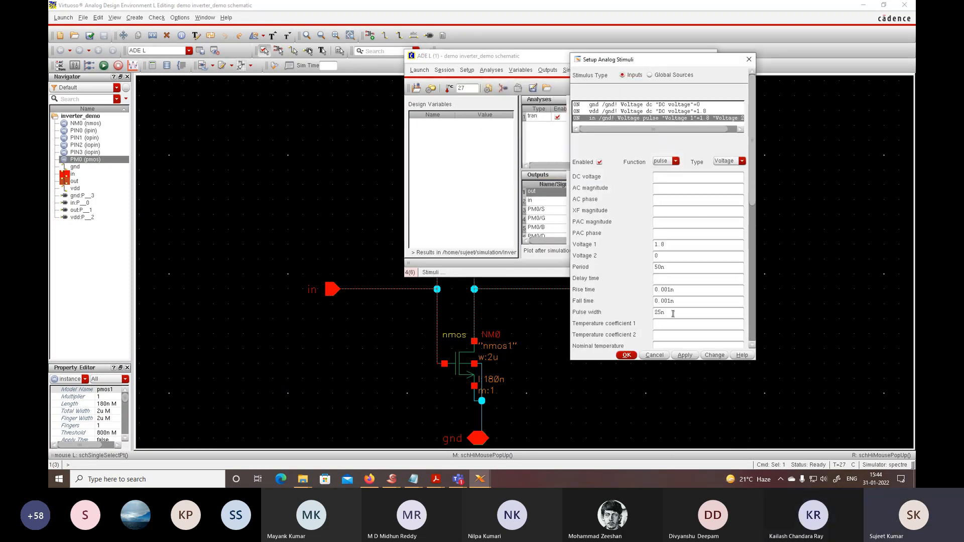
{"action": "left_click", "coordinate": [663, 290]}
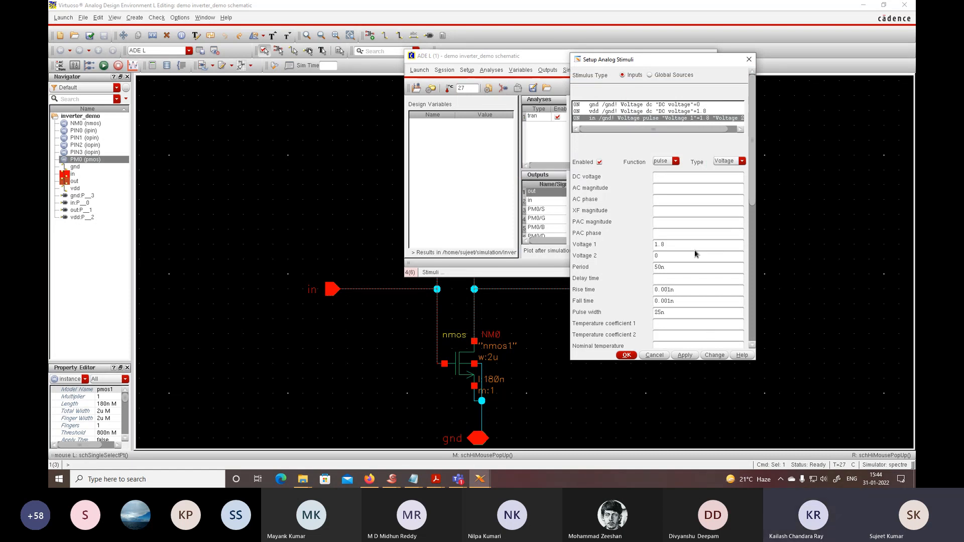
{"action": "type", "text": "00"}
{"action": "left_click", "coordinate": [667, 302]}
{"action": "type", "text": "00"}
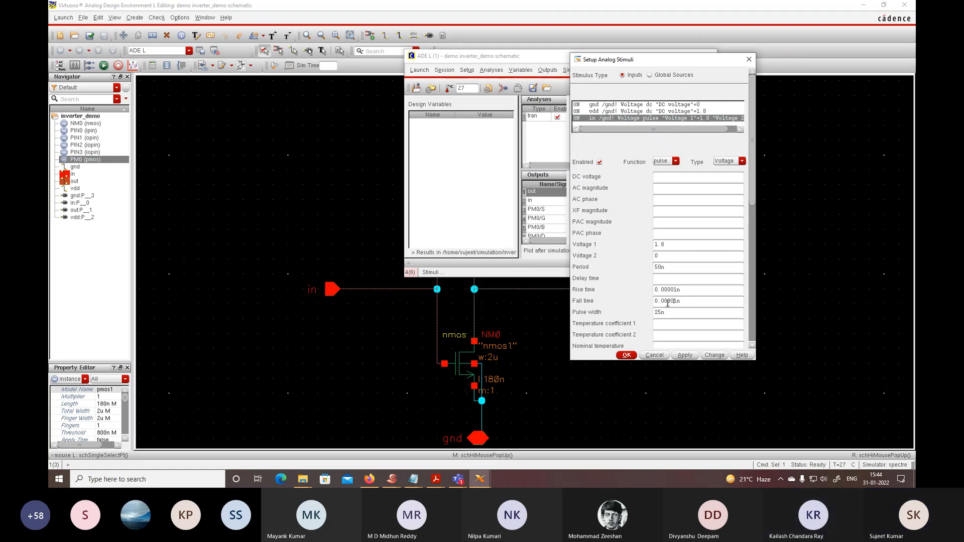
{"action": "left_click", "coordinate": [626, 355]}
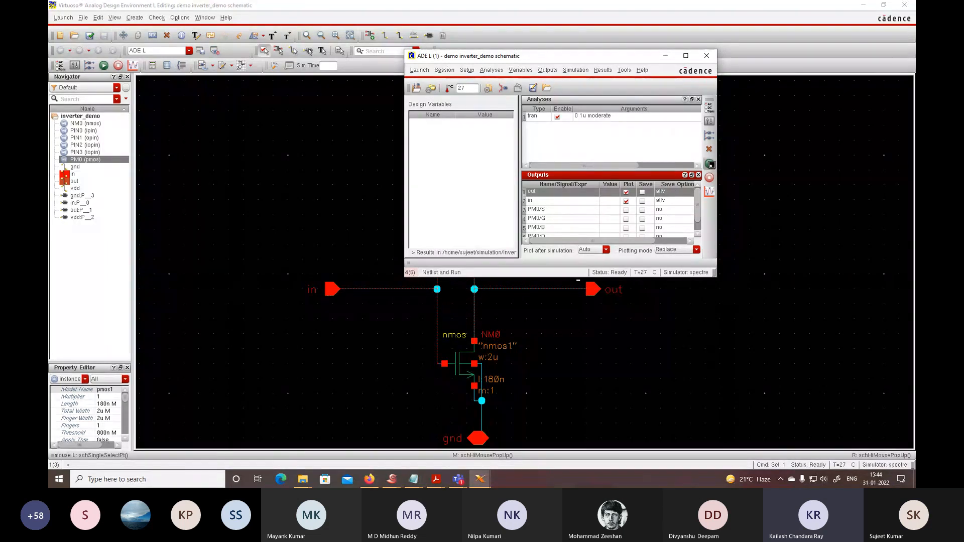
- Netlist and run the transient simulation, examine the switching edge near 25 ns up close, and minimize the graph window
{"action": "left_click", "coordinate": [709, 164]}
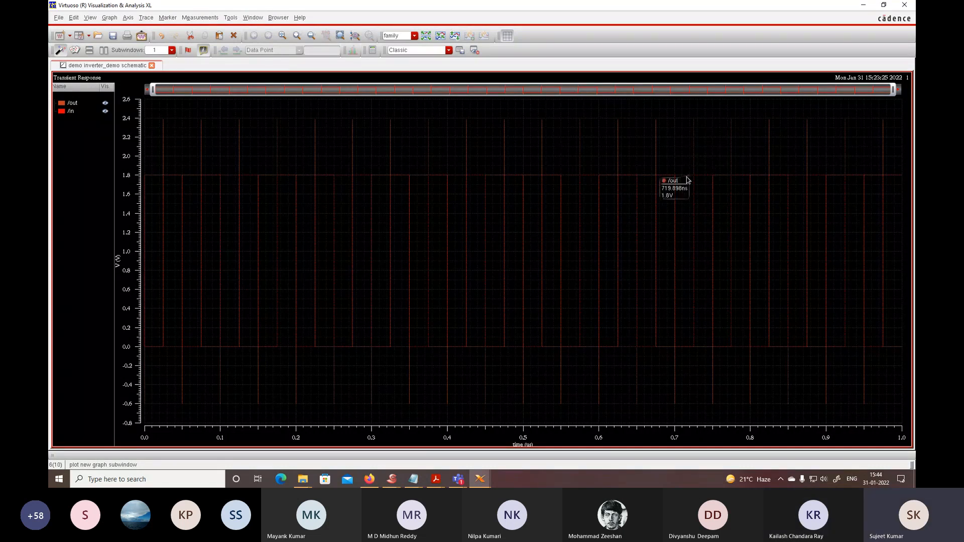
{"action": "mouse_move", "coordinate": [372, 180]}
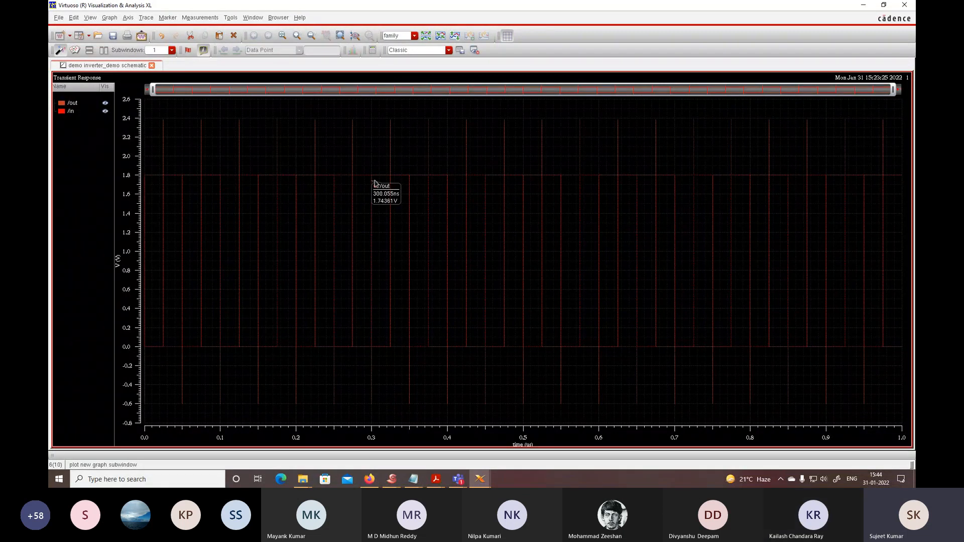
{"action": "mouse_move", "coordinate": [285, 177]}
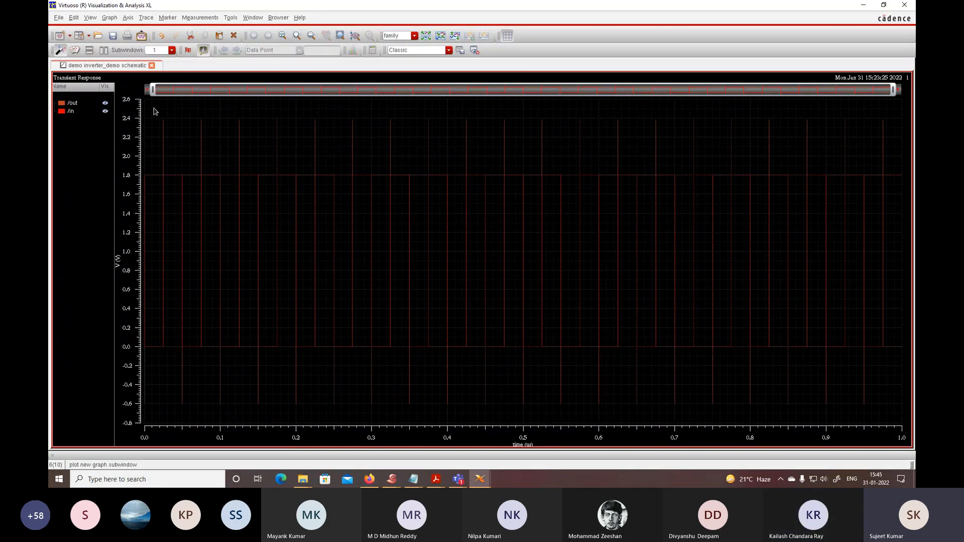
{"action": "left_click_drag", "start_coordinate": [153, 108], "coordinate": [191, 291]}
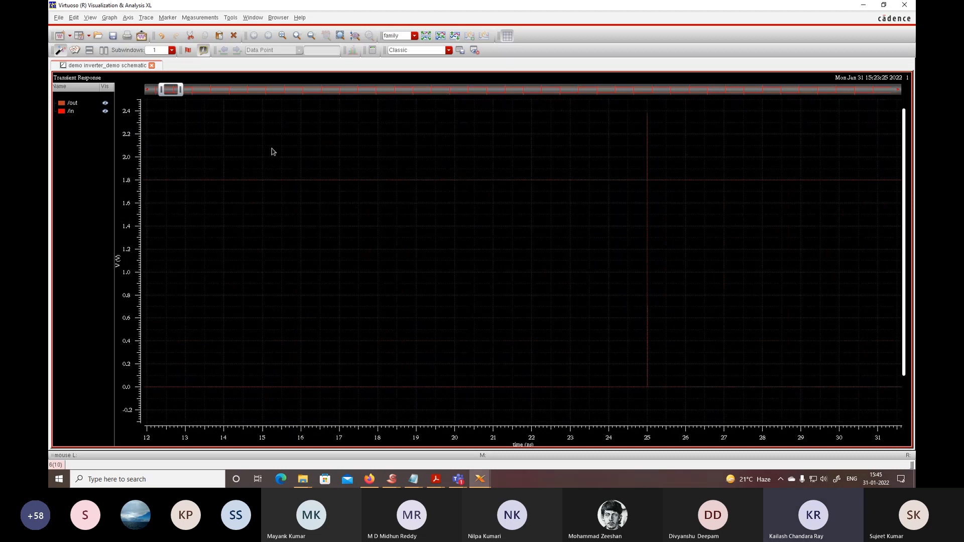
{"action": "left_click", "coordinate": [863, 4]}
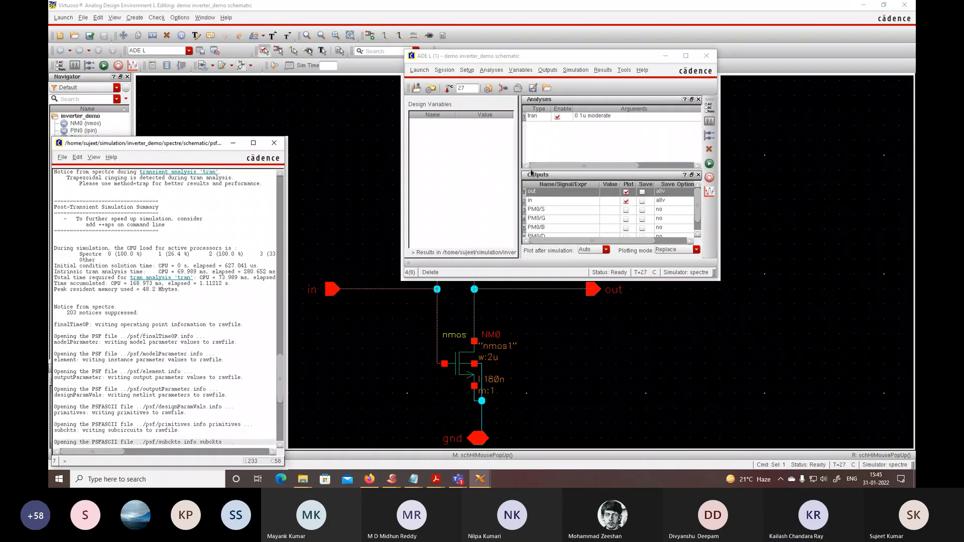
{"action": "left_click", "coordinate": [467, 70]}
{"action": "left_click", "coordinate": [497, 91]}
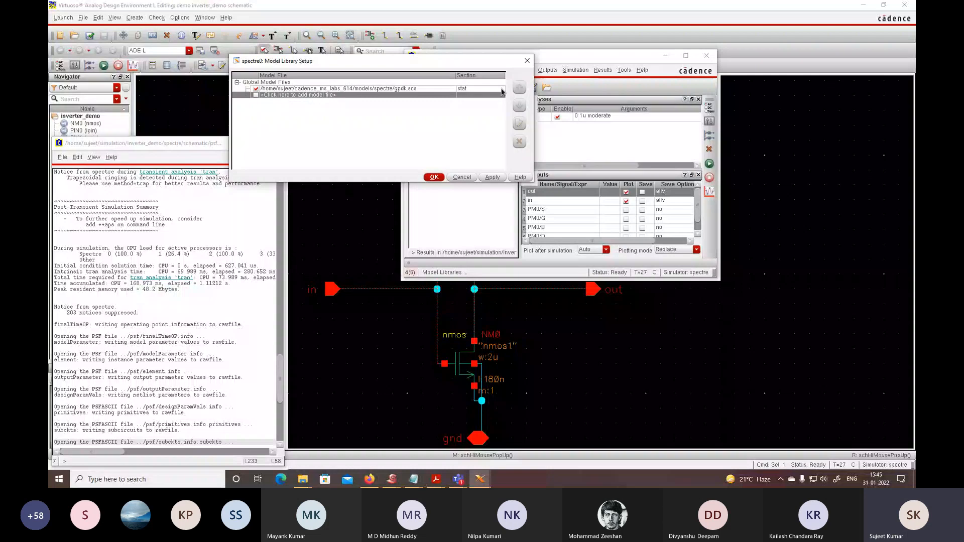
{"action": "left_click", "coordinate": [527, 61]}
- Set the period of the in pulse stimulus to 100n and its pulse width to 50n in ADE L
{"action": "left_click", "coordinate": [466, 69]}
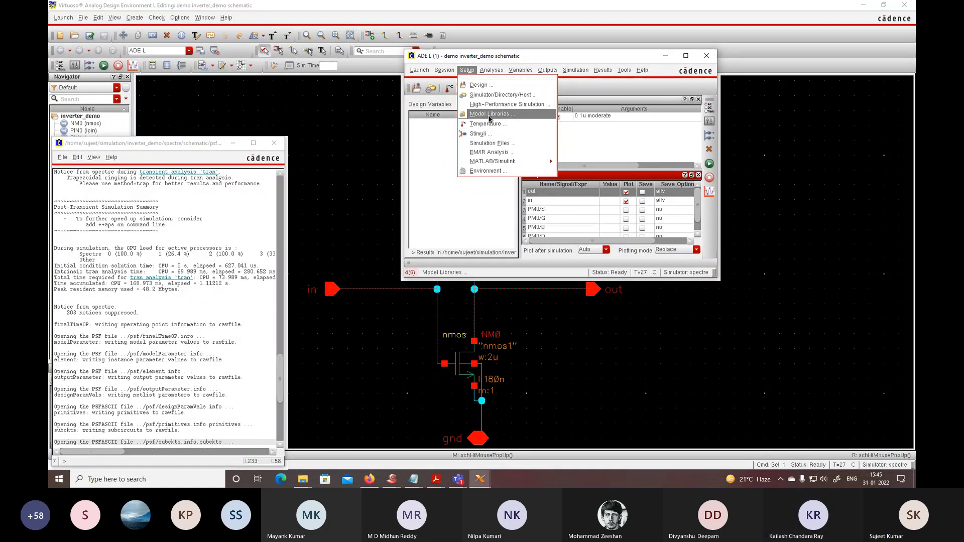
{"action": "left_click", "coordinate": [479, 134]}
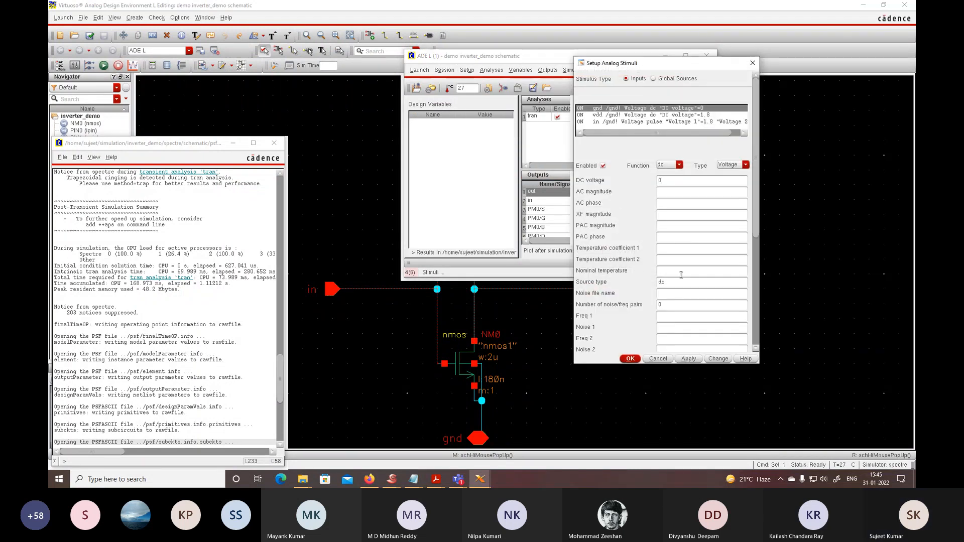
{"action": "left_click", "coordinate": [596, 123]}
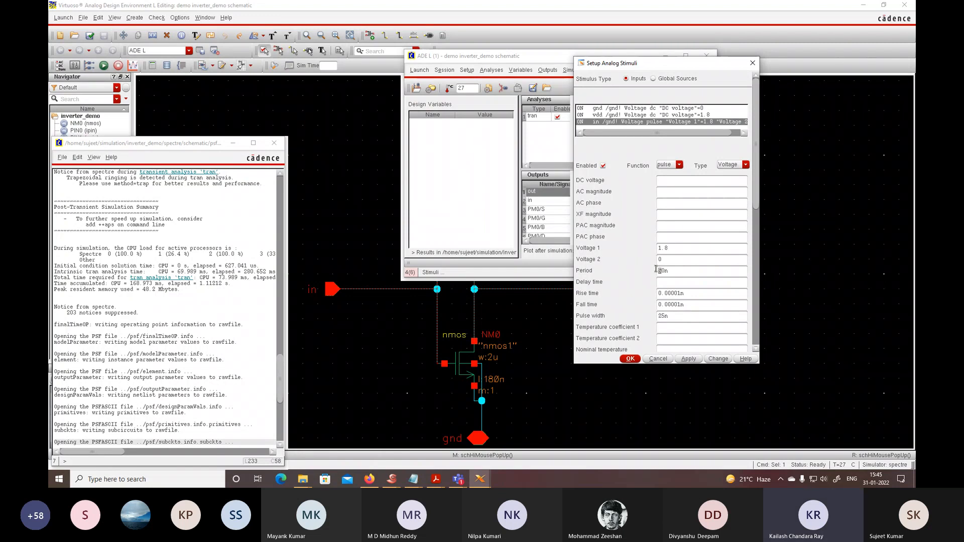
{"action": "type", "text": "10"}
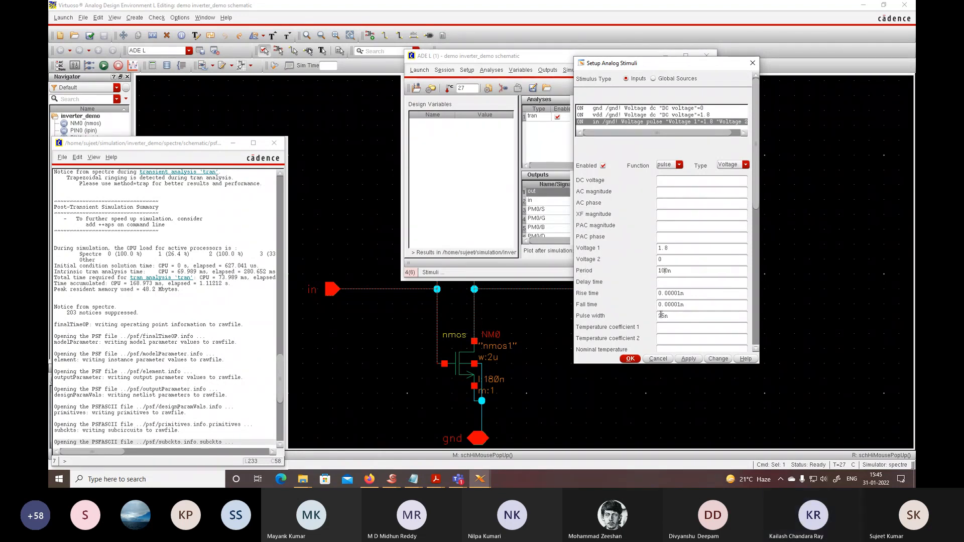
{"action": "key", "text": "BackSpace"}
{"action": "type", "text": "0"}
{"action": "left_click", "coordinate": [636, 359]}
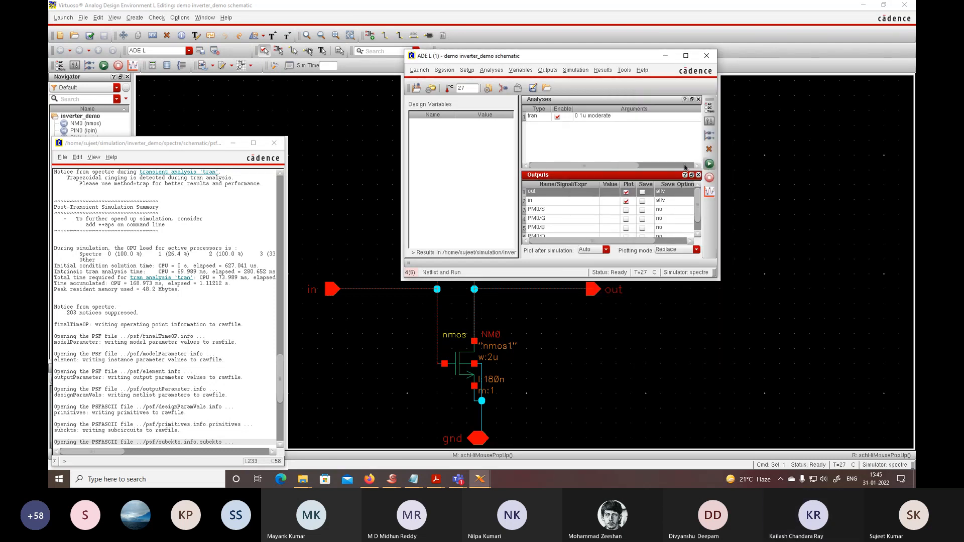
- Netlist and run the transient simulation, look over the out and in waveforms, and minimize the graph and ADE L windows
{"action": "left_click", "coordinate": [712, 164]}
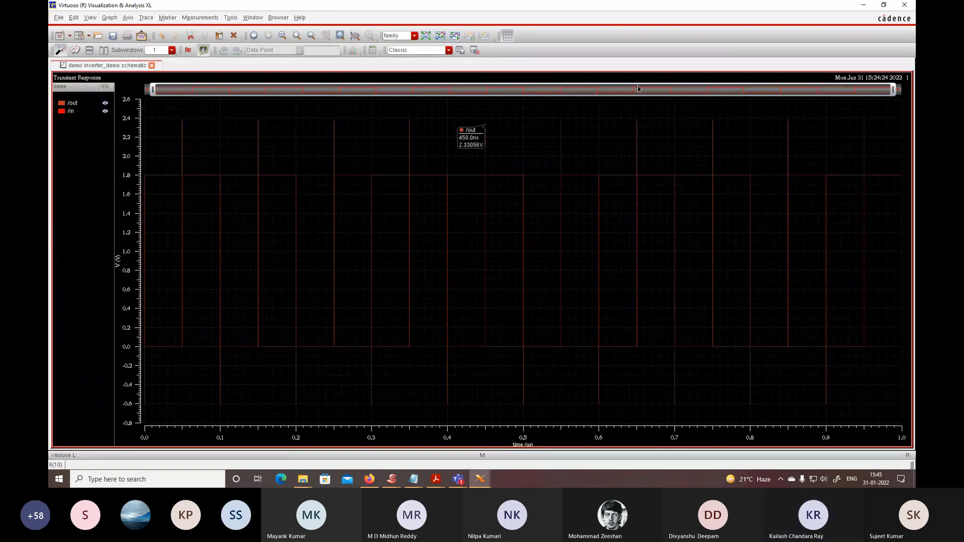
{"action": "left_click", "coordinate": [864, 5]}
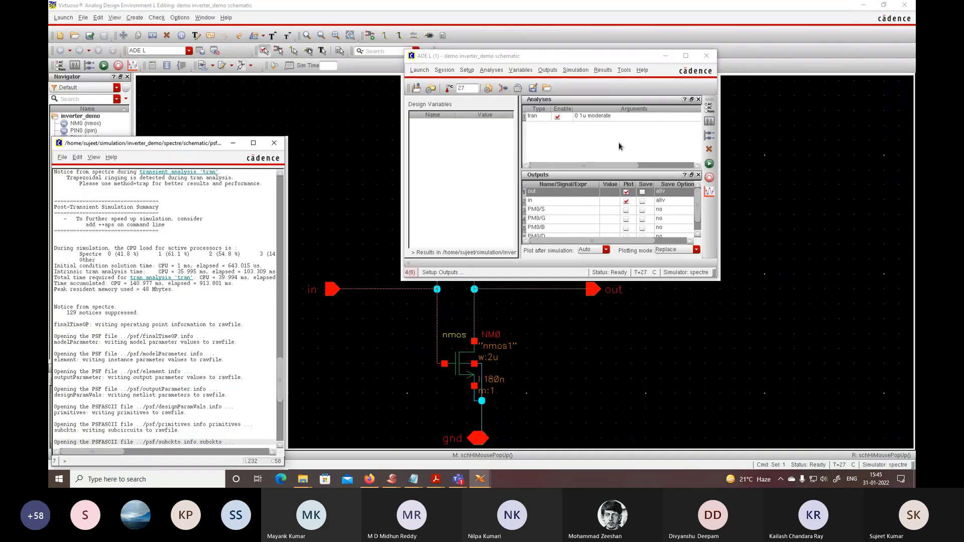
{"action": "left_click", "coordinate": [662, 57]}
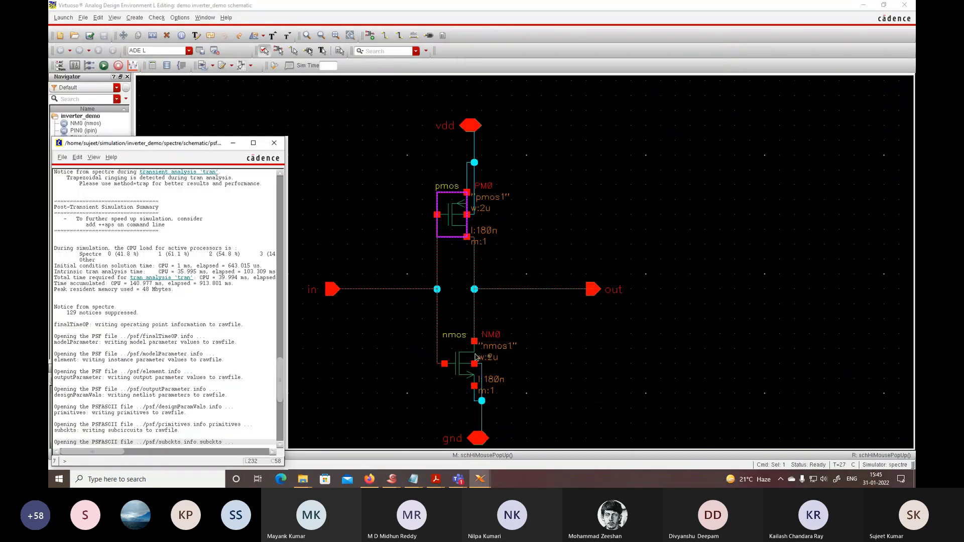
- Set the total width of the NM0 nmos transistor to 500n
{"action": "left_click", "coordinate": [458, 363]}
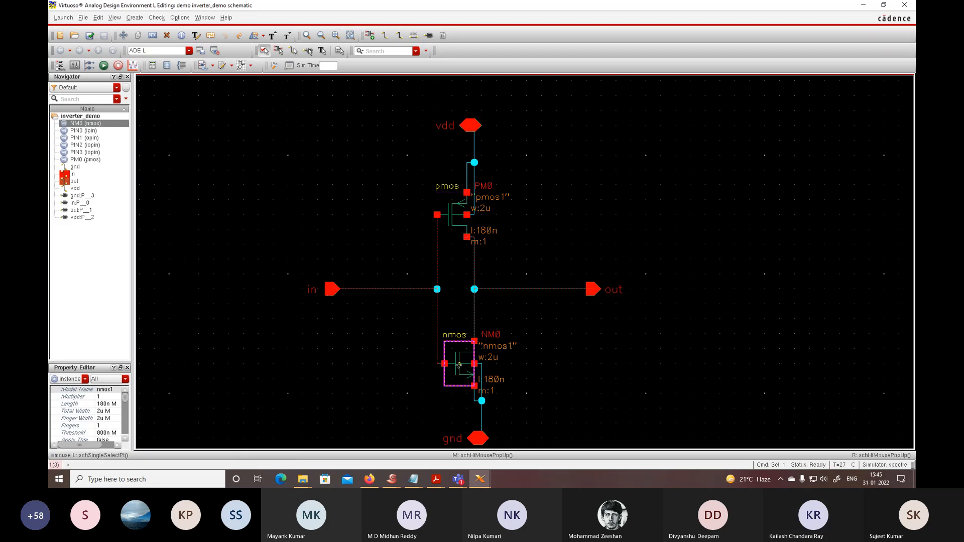
{"action": "key", "text": "q"}
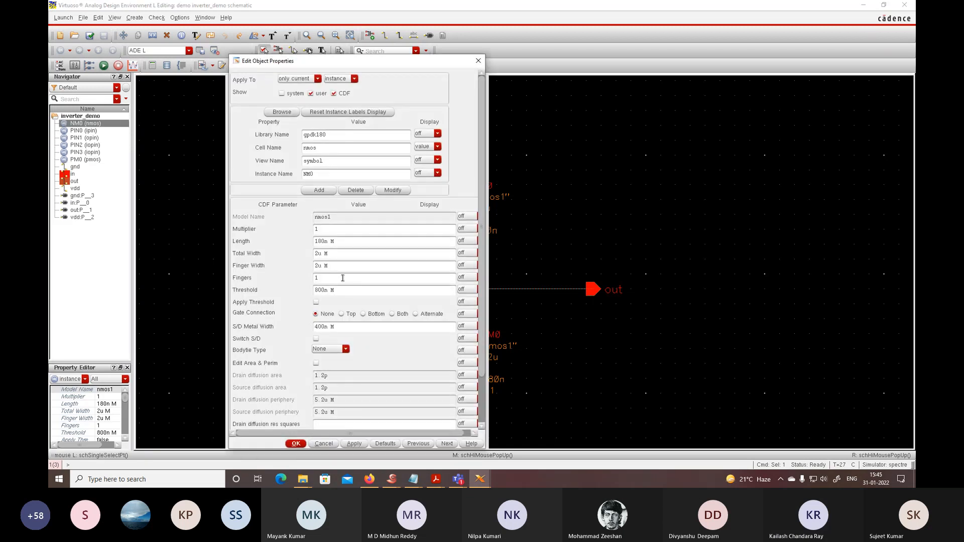
{"action": "left_click", "coordinate": [316, 253]}
{"action": "left_click", "coordinate": [350, 446]}
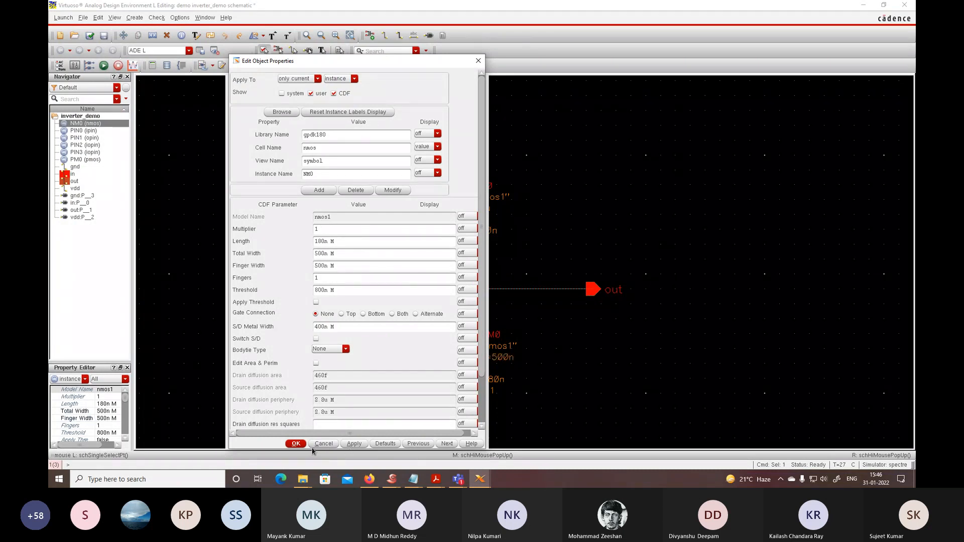
{"action": "left_click", "coordinate": [296, 443]}
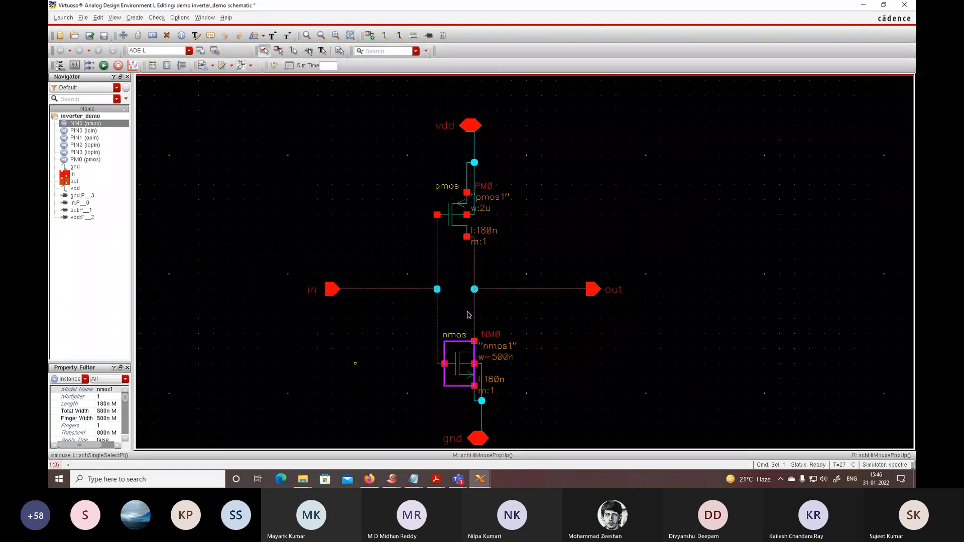
- Set the total width of the PM0 pmos transistor to 1u, and check and save the schematic
{"action": "left_click", "coordinate": [454, 222]}
{"action": "key", "text": "q"}
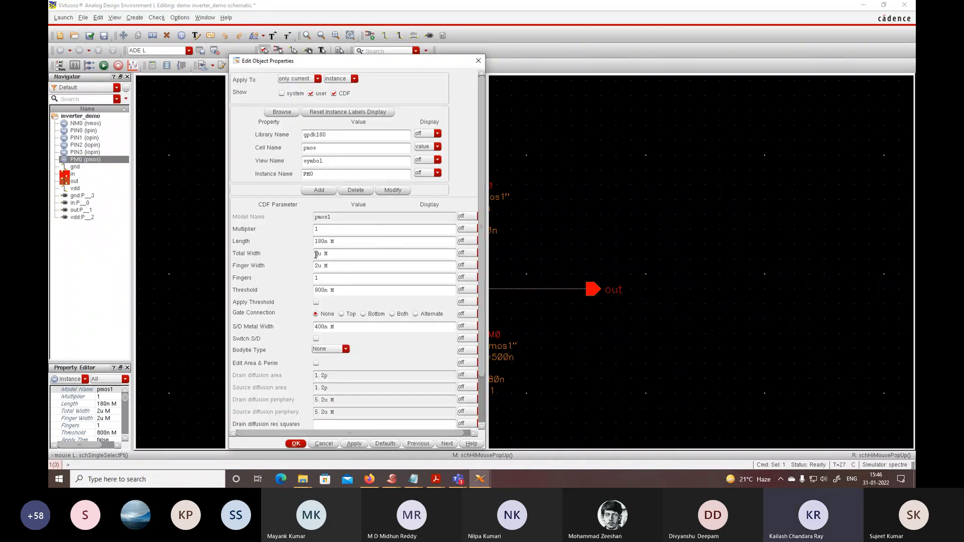
{"action": "left_click", "coordinate": [354, 443]}
{"action": "left_click", "coordinate": [323, 444]}
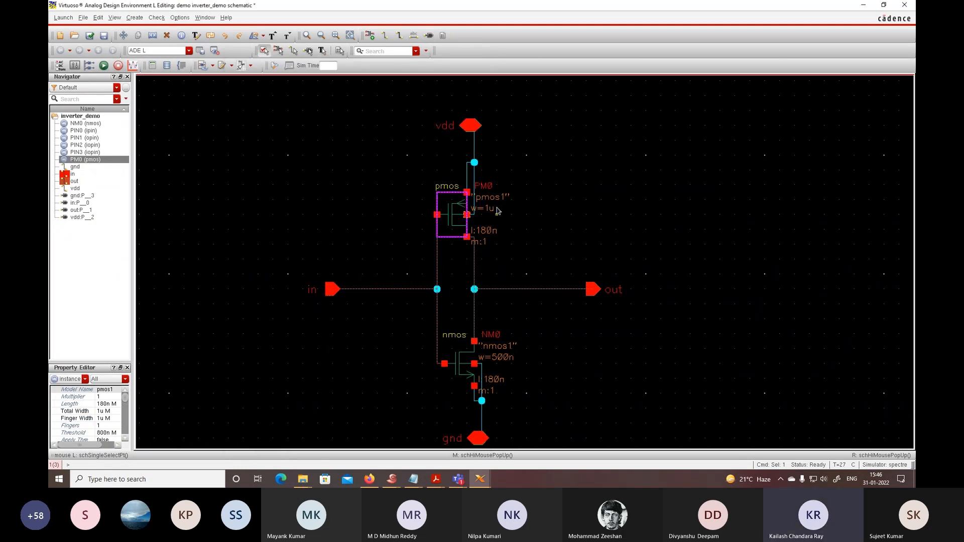
{"action": "left_click", "coordinate": [90, 36]}
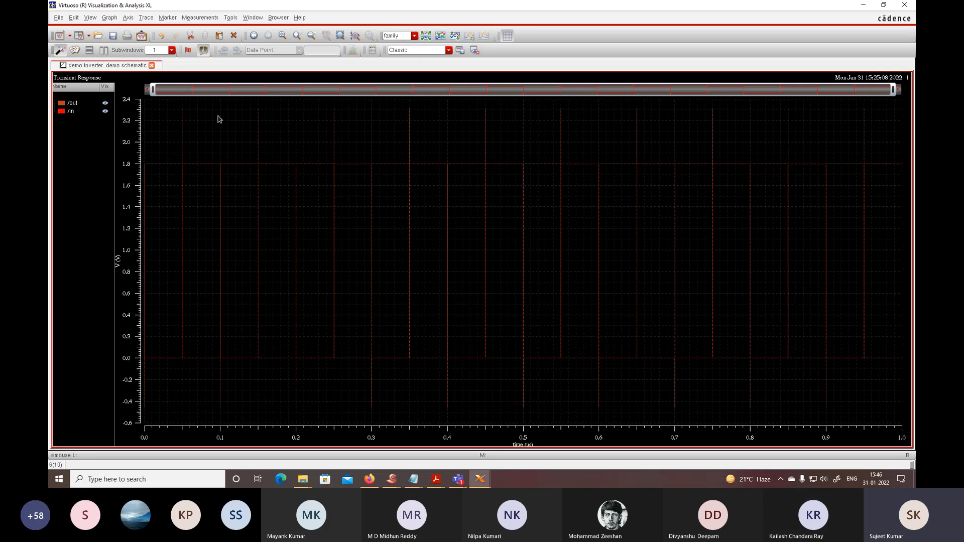
- Examine the switching edge near 50 ns up close in the transient graph, and minimize the graph and simulation log windows
{"action": "left_click_drag", "start_coordinate": [167, 104], "coordinate": [209, 391]}
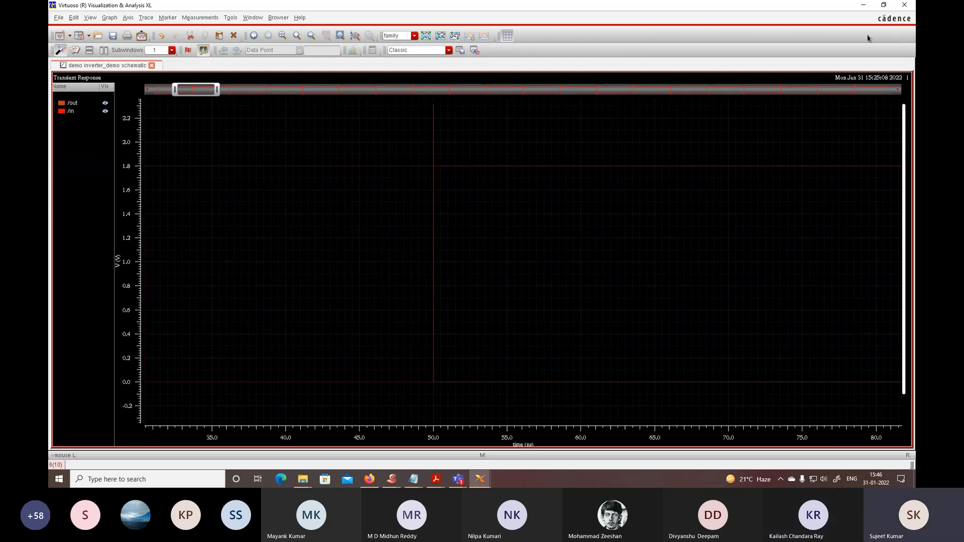
{"action": "left_click", "coordinate": [865, 6]}
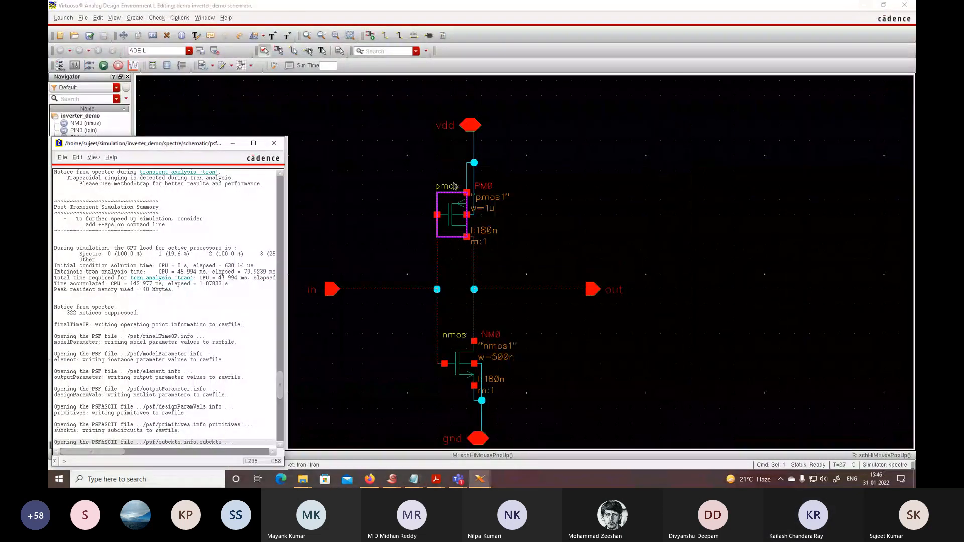
{"action": "left_click", "coordinate": [233, 144]}
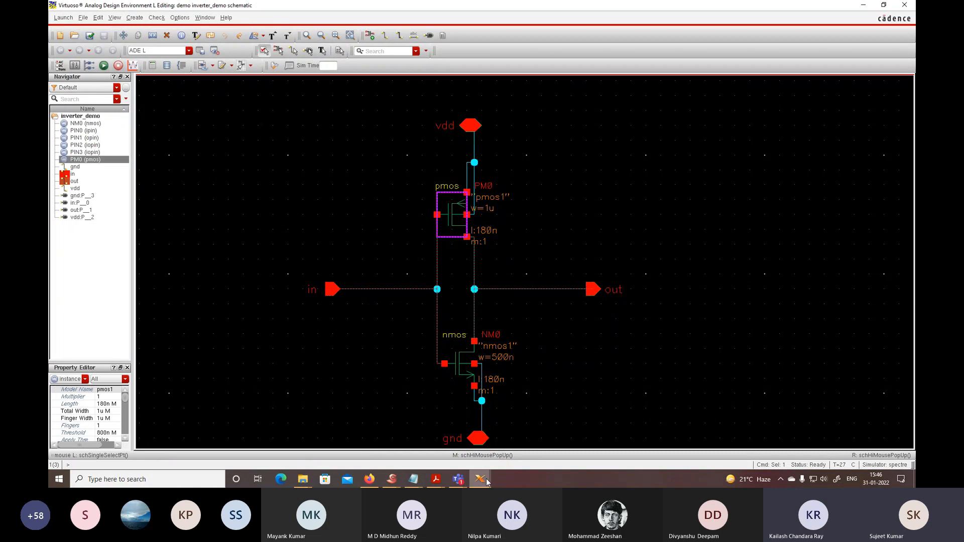
- Close the waveform graph window, and bring up and minimize the simulation log
{"action": "mouse_move", "coordinate": [486, 481]}
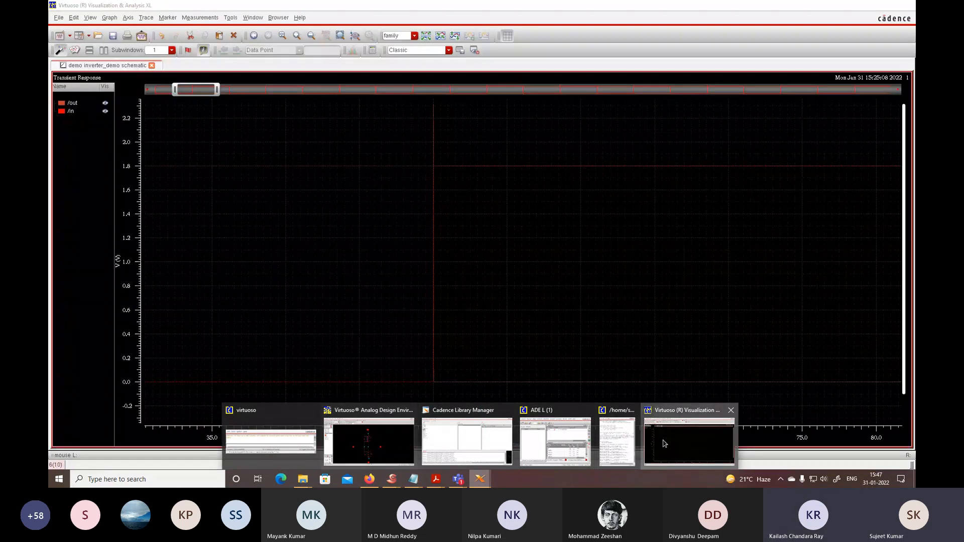
{"action": "left_click", "coordinate": [664, 443]}
{"action": "left_click", "coordinate": [906, 5]}
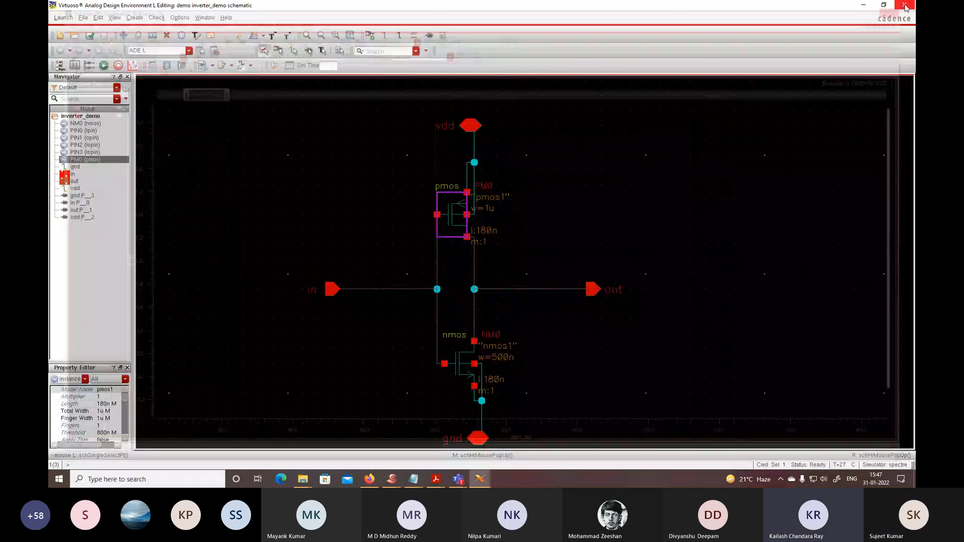
{"action": "mouse_move", "coordinate": [489, 480]}
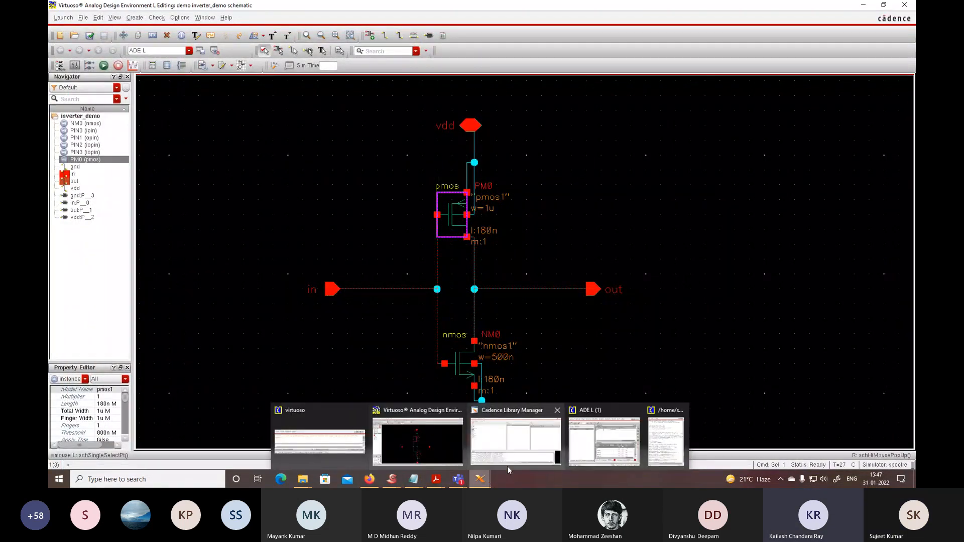
{"action": "left_click", "coordinate": [663, 445]}
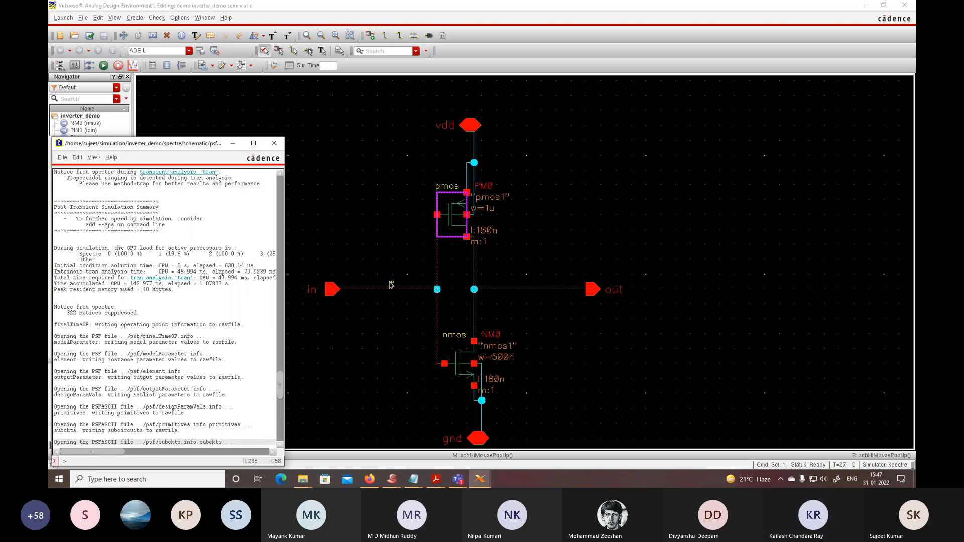
{"action": "left_click", "coordinate": [231, 142]}
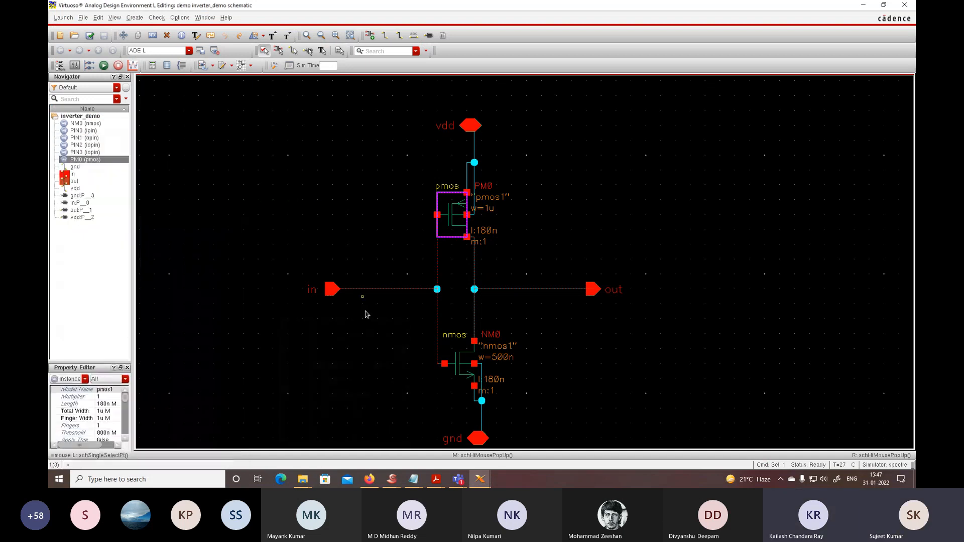
- Close the ADE L window, saving the simulation state in the directory as state1
{"action": "mouse_move", "coordinate": [479, 481]}
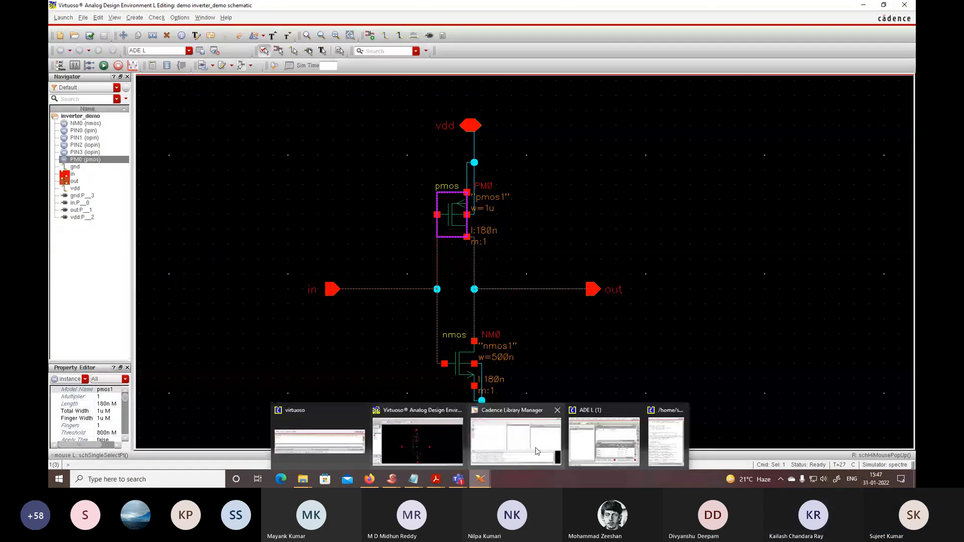
{"action": "left_click", "coordinate": [612, 441]}
{"action": "left_click", "coordinate": [705, 57]}
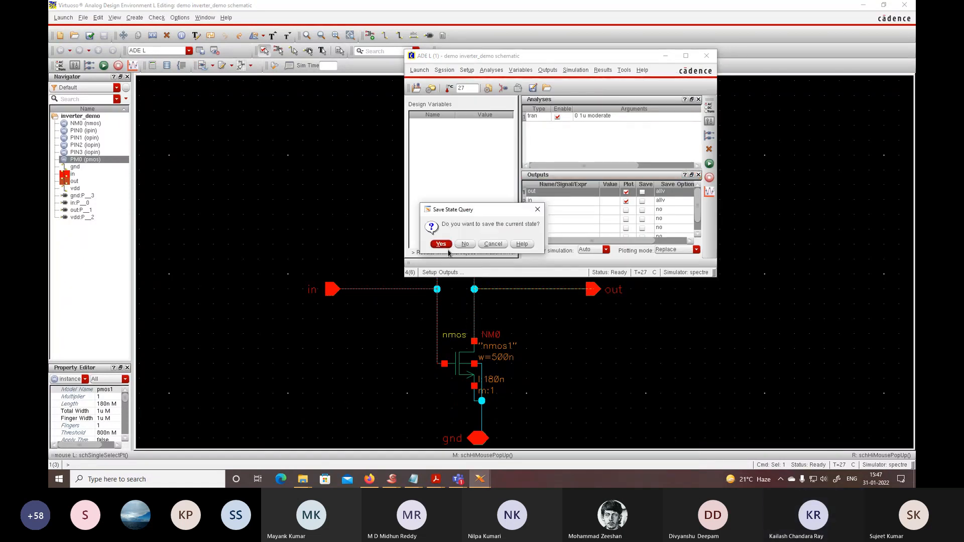
{"action": "left_click", "coordinate": [445, 245]}
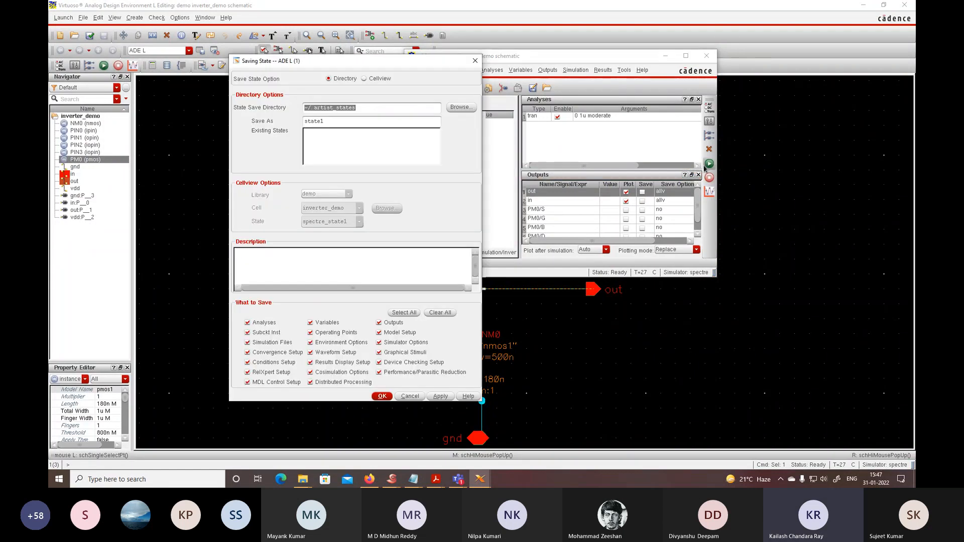
{"action": "left_click", "coordinate": [387, 396]}
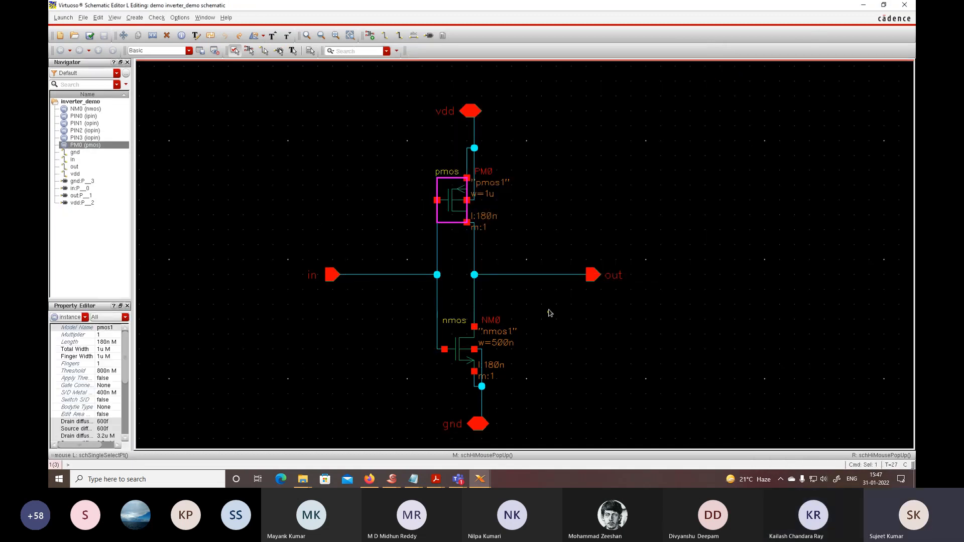
- Launch Layout XL from the schematic, creating a new layout view of inverter_demo with automatic configuration and accepting the alternative GXL license
{"action": "mouse_move", "coordinate": [491, 467]}
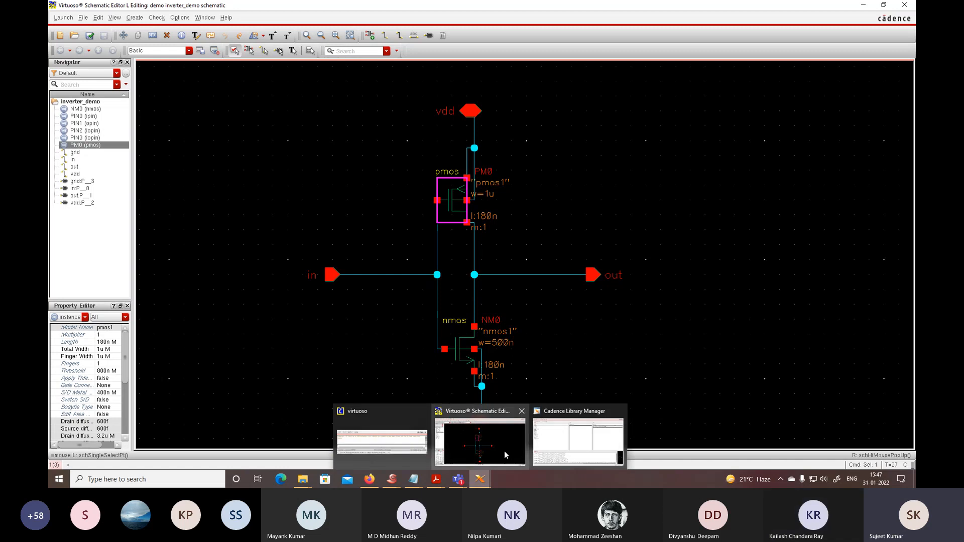
{"action": "mouse_move", "coordinate": [538, 451]}
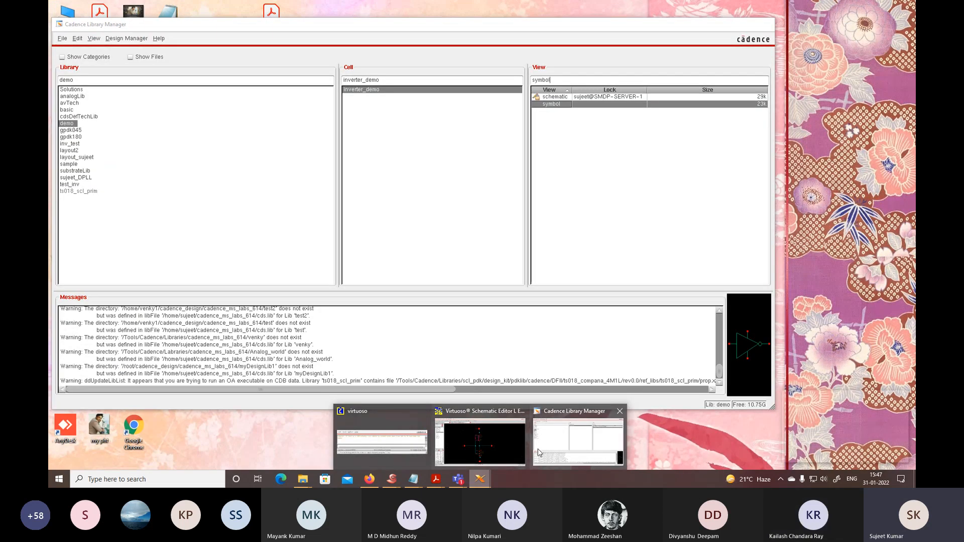
{"action": "left_click", "coordinate": [522, 452]}
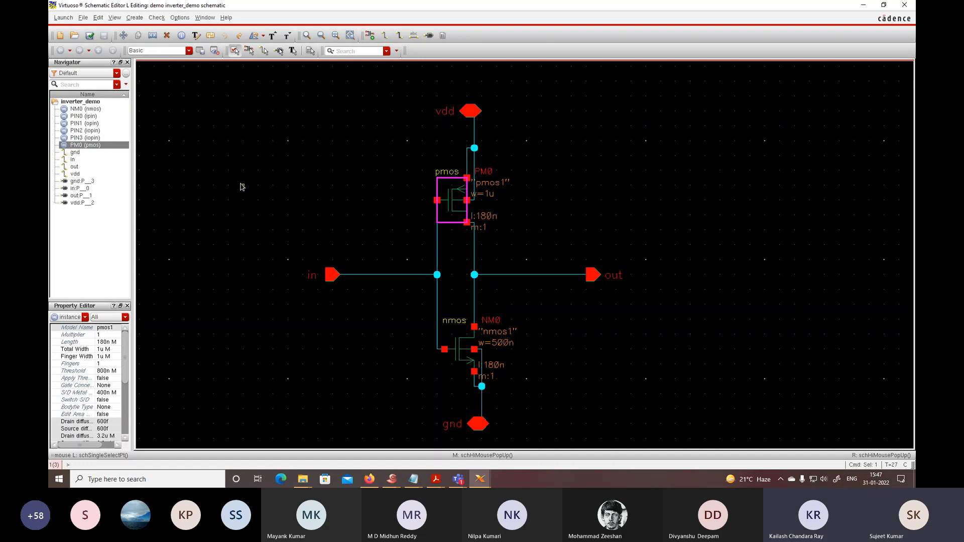
{"action": "left_click", "coordinate": [64, 19]}
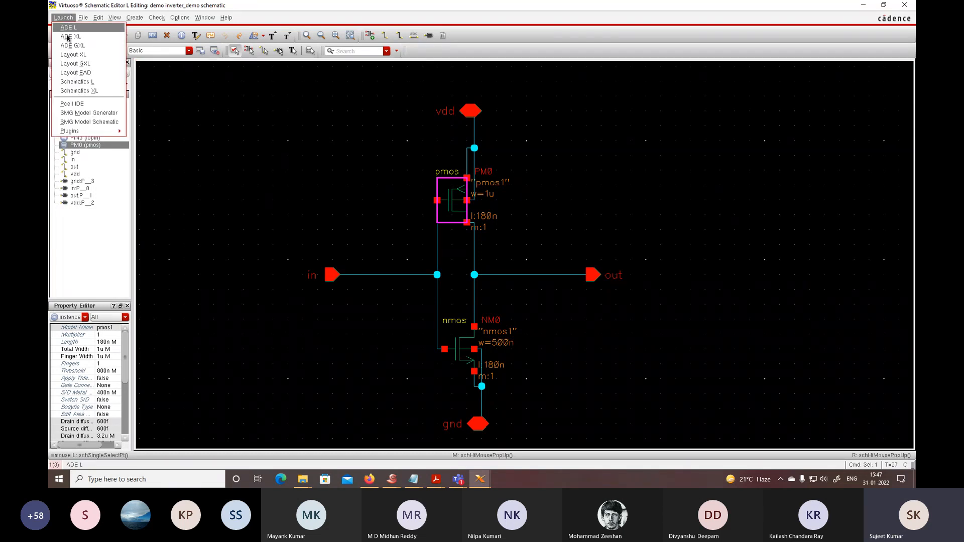
{"action": "left_click", "coordinate": [72, 55]}
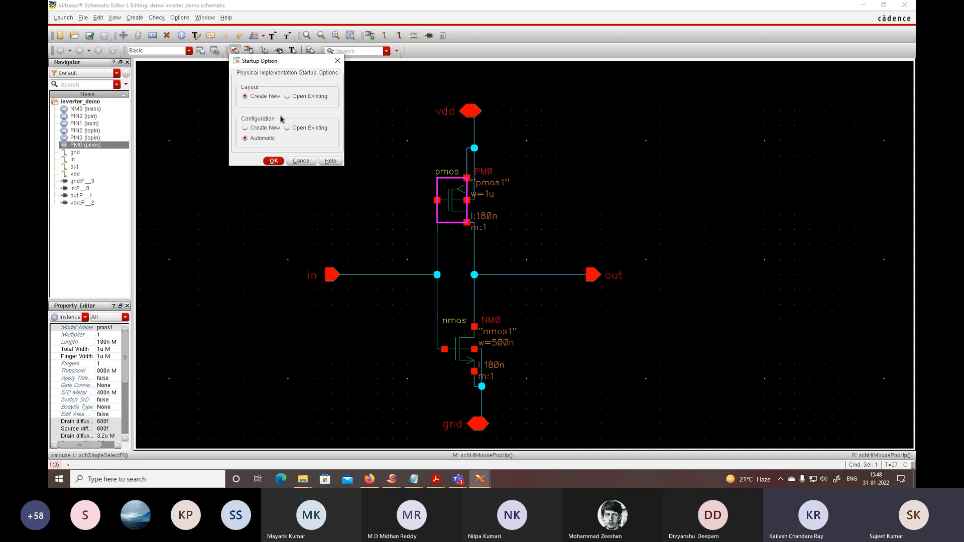
{"action": "left_click", "coordinate": [274, 161]}
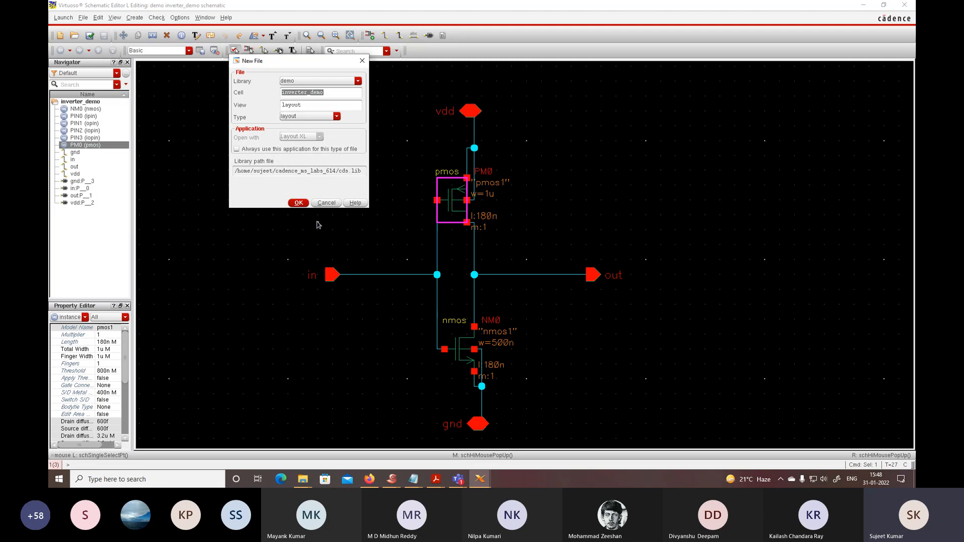
{"action": "left_click", "coordinate": [303, 206]}
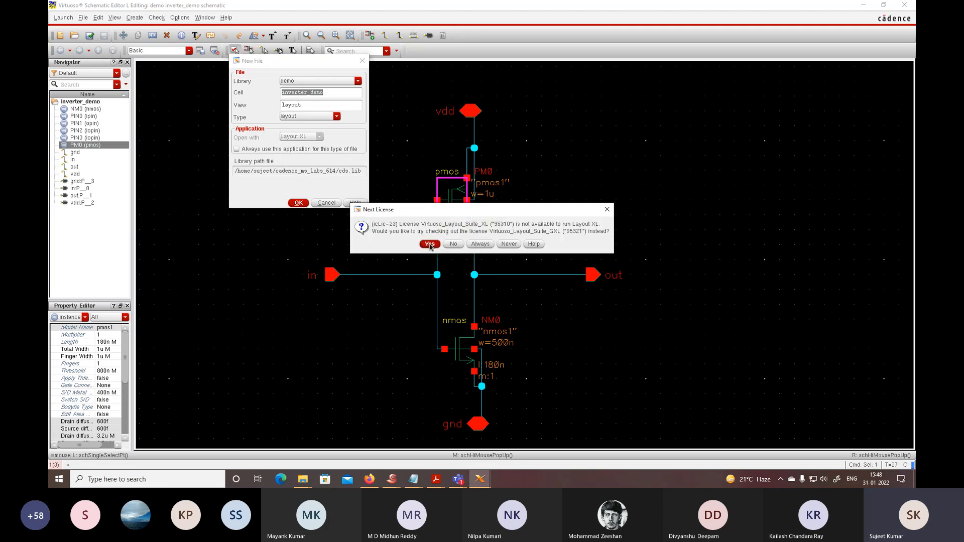
{"action": "key", "text": "Return"}
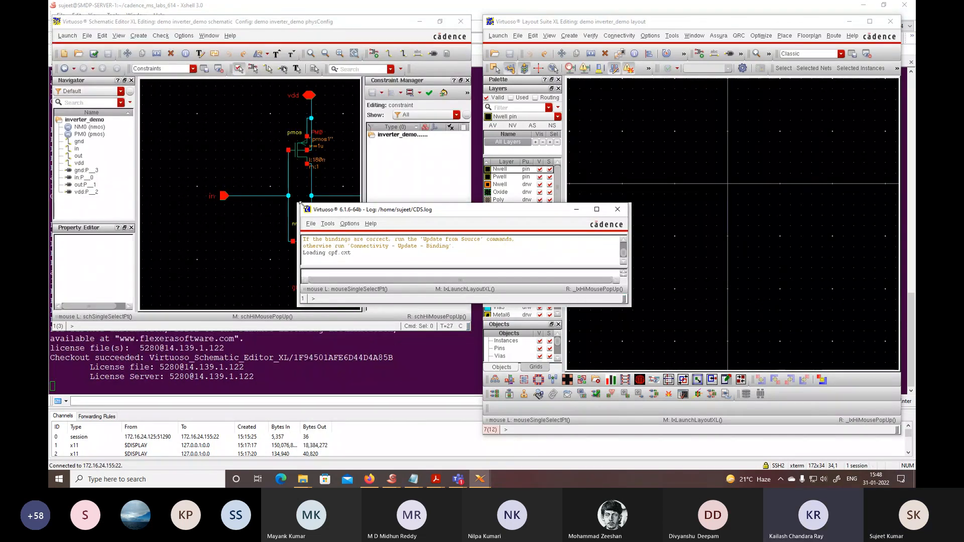
- Minimize the Virtuoso log window and maximize the inverter_demo layout window
{"action": "left_click", "coordinate": [574, 211]}
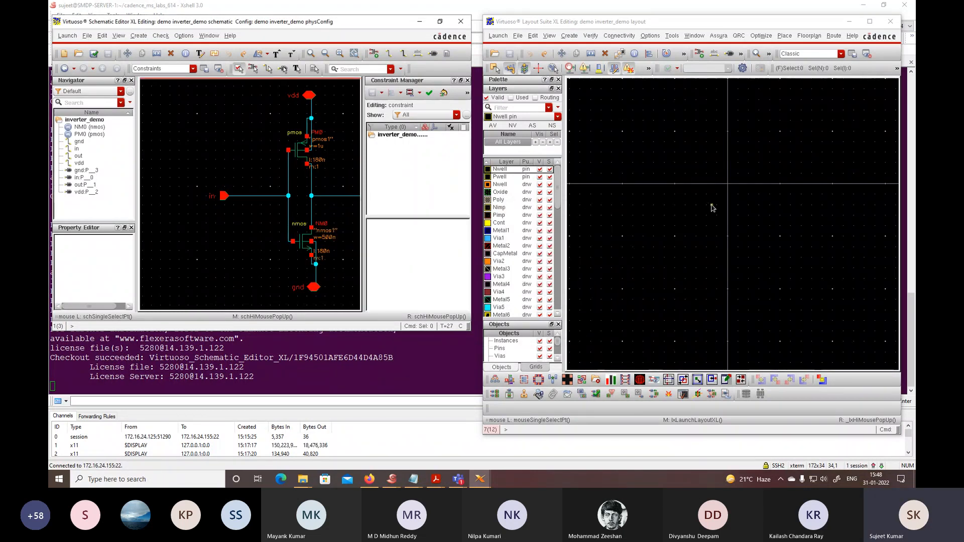
{"action": "left_click", "coordinate": [869, 22]}
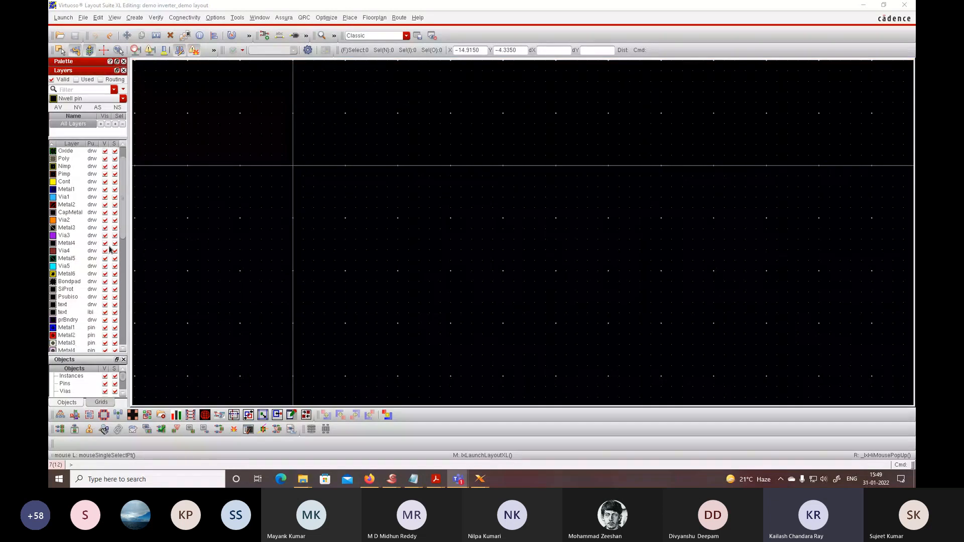
- Examine the layer list for the available well, implant, poly, metal, via, pin and dummy layers
{"action": "scroll", "coordinate": [110, 249], "scroll_direction": "down", "scroll_amount": 2}
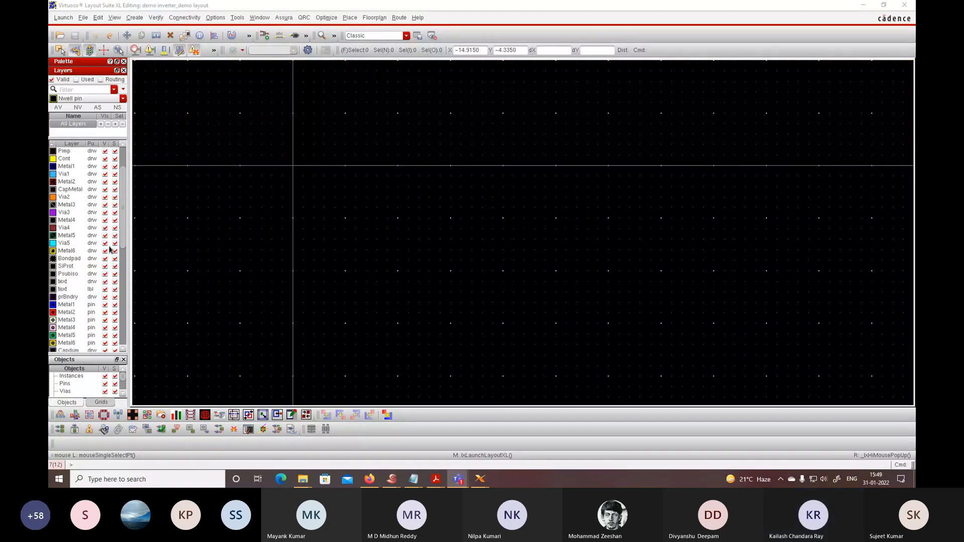
{"action": "scroll", "coordinate": [109, 249], "scroll_direction": "down", "scroll_amount": 1}
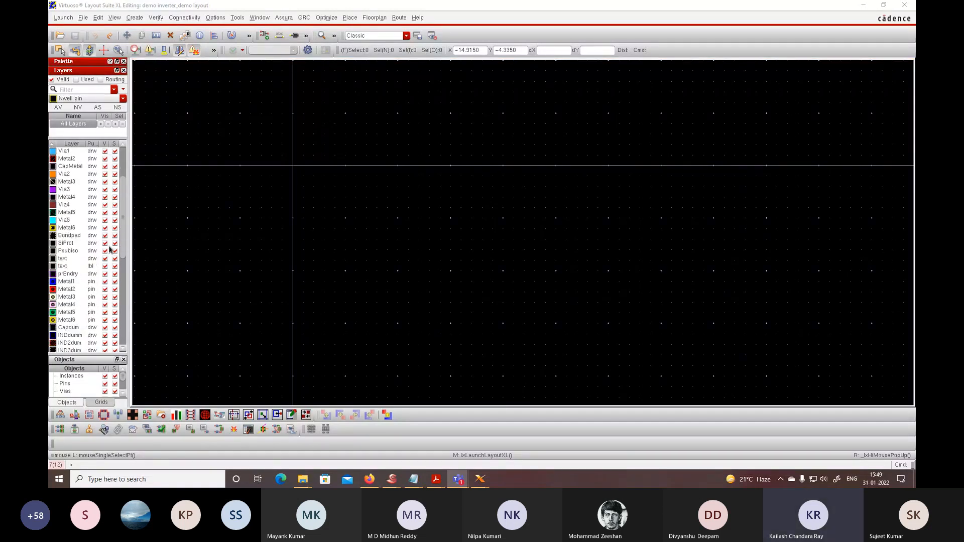
{"action": "scroll", "coordinate": [110, 249], "scroll_direction": "down", "scroll_amount": 1}
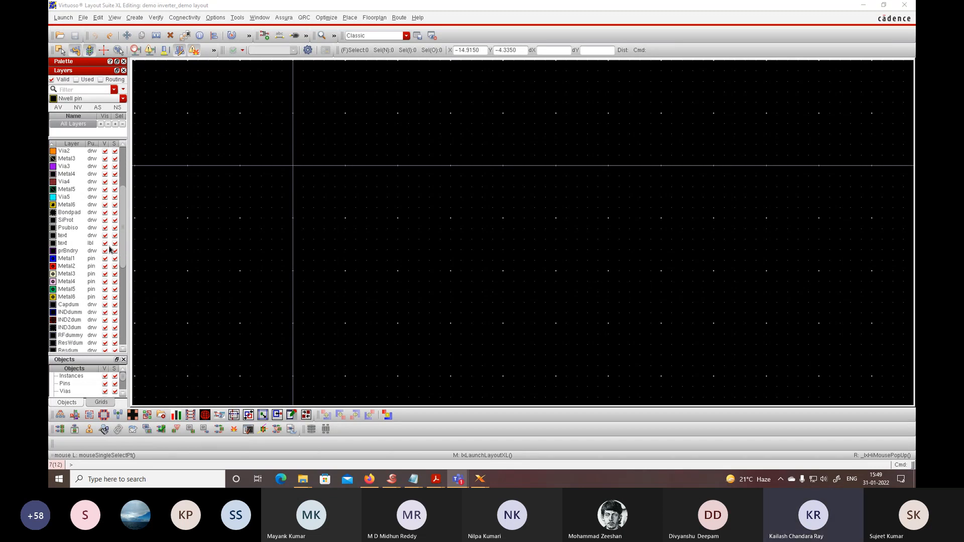
{"action": "scroll", "coordinate": [110, 249], "scroll_direction": "down", "scroll_amount": 1}
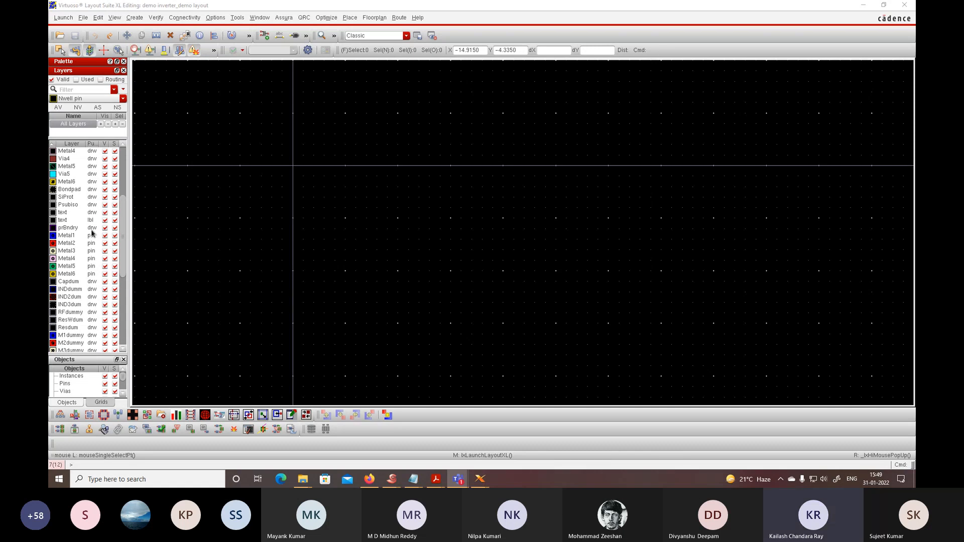
{"action": "scroll", "coordinate": [100, 274], "scroll_direction": "down", "scroll_amount": 2}
{"action": "scroll", "coordinate": [100, 275], "scroll_direction": "down", "scroll_amount": 1}
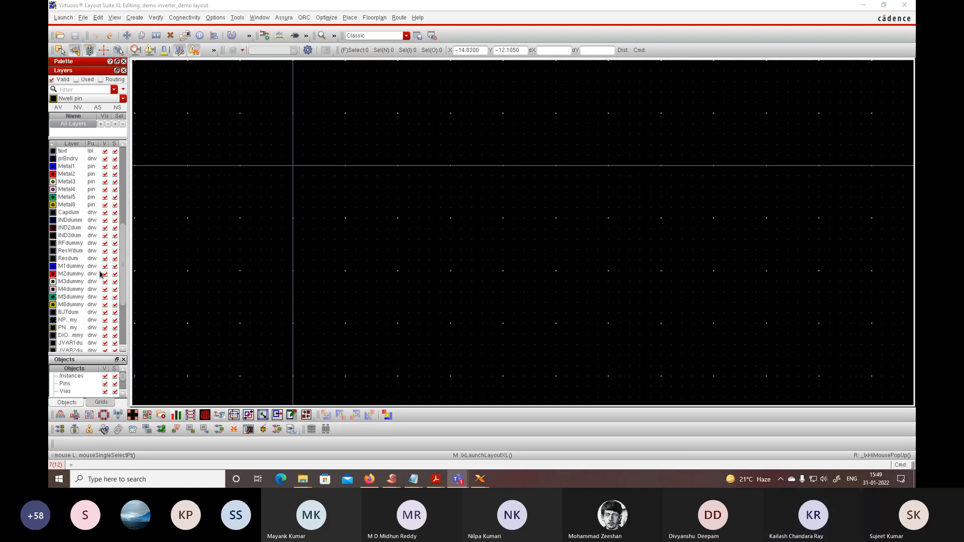
{"action": "scroll", "coordinate": [100, 274], "scroll_direction": "down", "scroll_amount": 4}
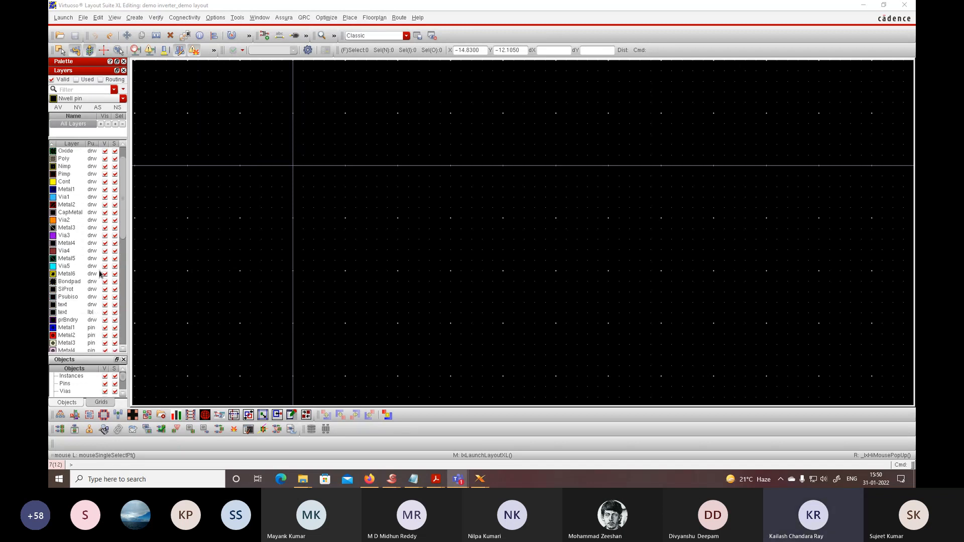
{"action": "scroll", "coordinate": [75, 190], "scroll_direction": "up", "scroll_amount": 10}
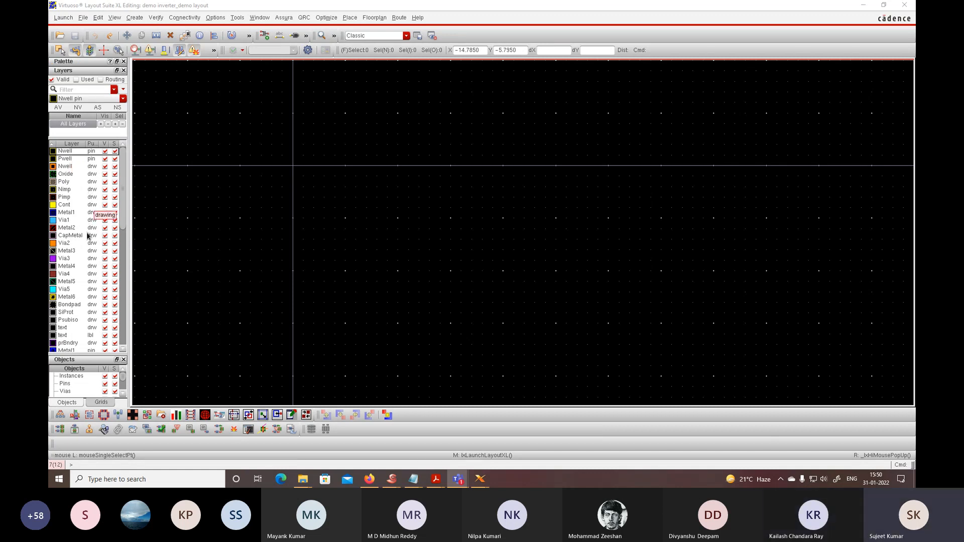
{"action": "scroll", "coordinate": [88, 256], "scroll_direction": "down", "scroll_amount": 1}
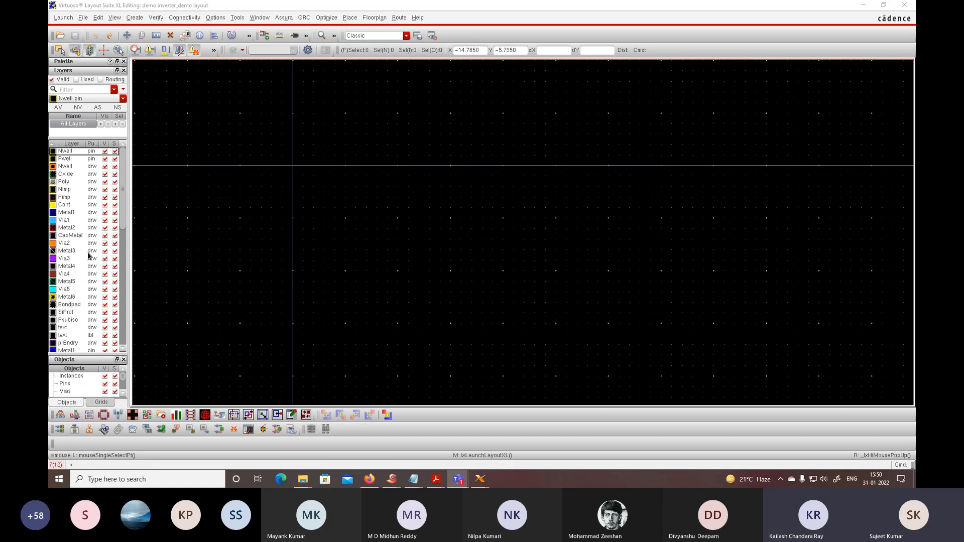
{"action": "scroll", "coordinate": [89, 256], "scroll_direction": "down", "scroll_amount": 4}
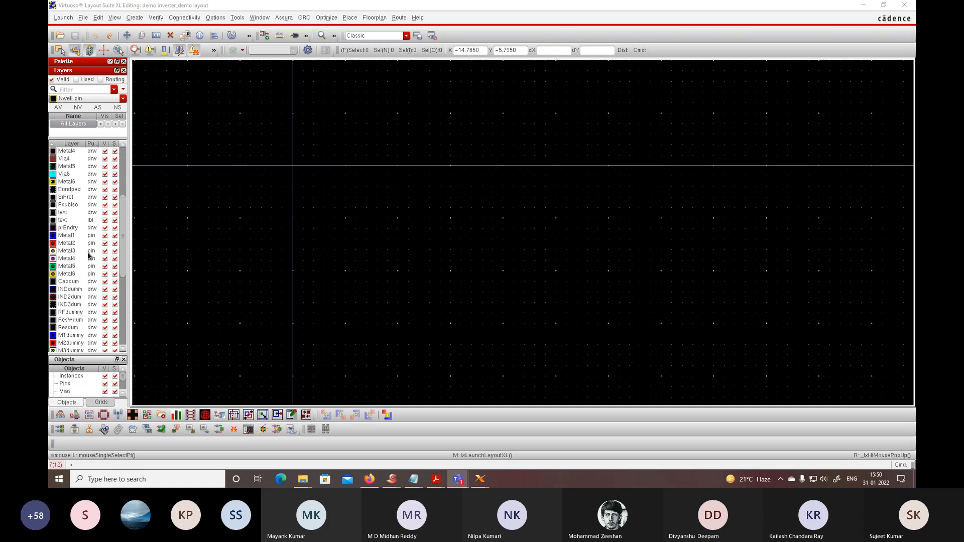
{"action": "scroll", "coordinate": [88, 256], "scroll_direction": "down", "scroll_amount": 1}
{"action": "scroll", "coordinate": [89, 256], "scroll_direction": "down", "scroll_amount": 6}
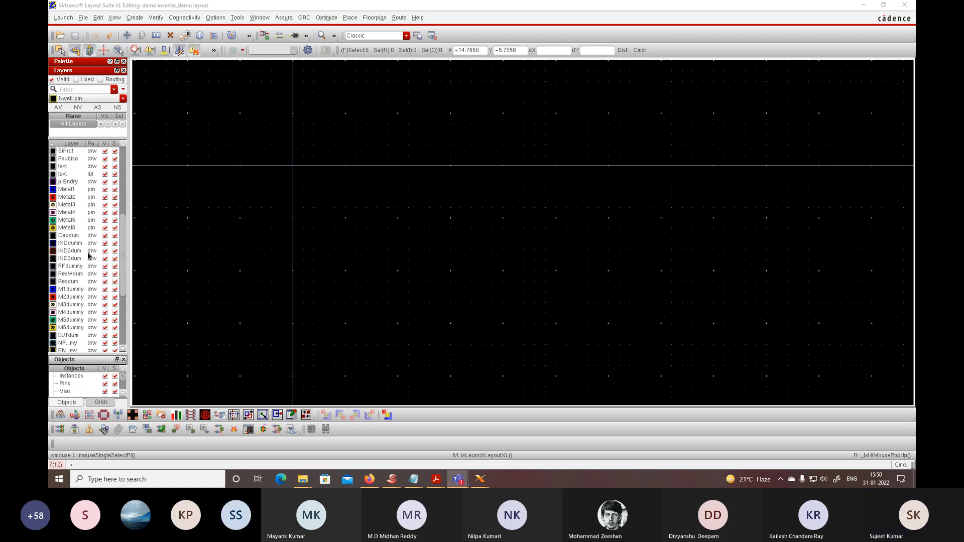
{"action": "scroll", "coordinate": [89, 256], "scroll_direction": "up", "scroll_amount": 3}
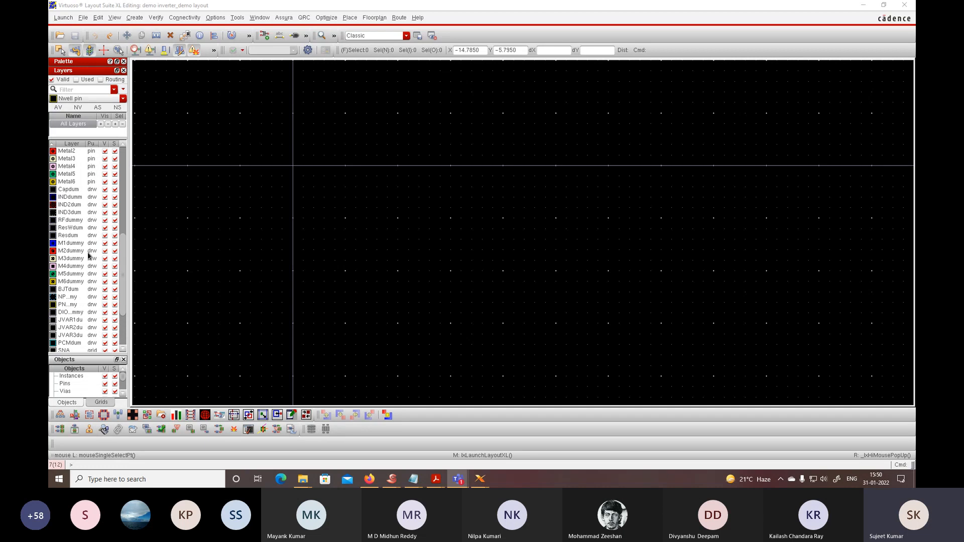
{"action": "scroll", "coordinate": [88, 256], "scroll_direction": "up", "scroll_amount": 4}
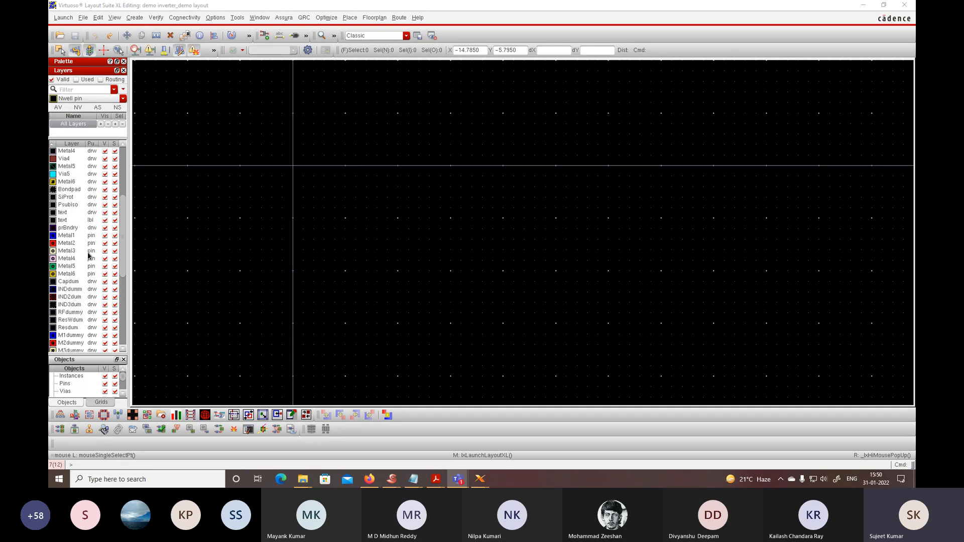
{"action": "scroll", "coordinate": [89, 256], "scroll_direction": "up", "scroll_amount": 5}
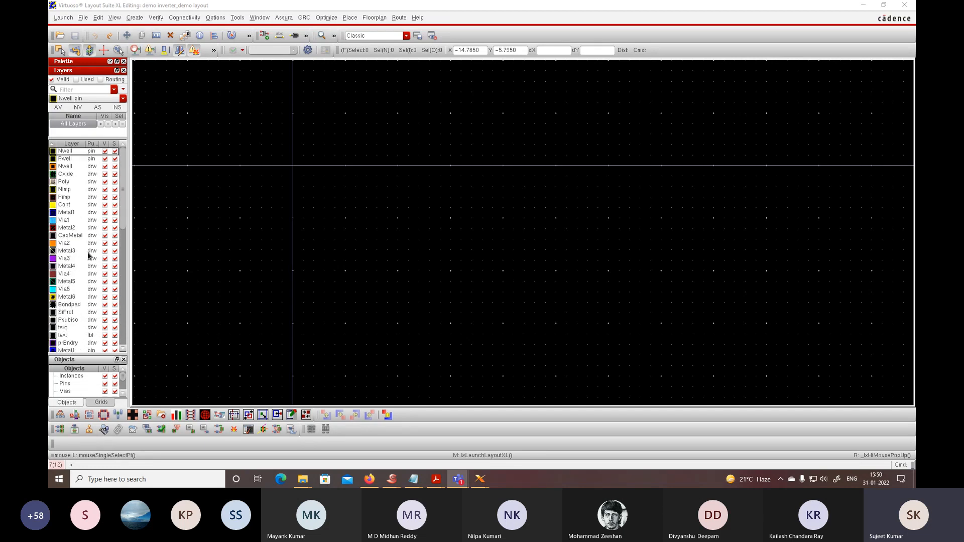
{"action": "scroll", "coordinate": [81, 280], "scroll_direction": "down", "scroll_amount": 3}
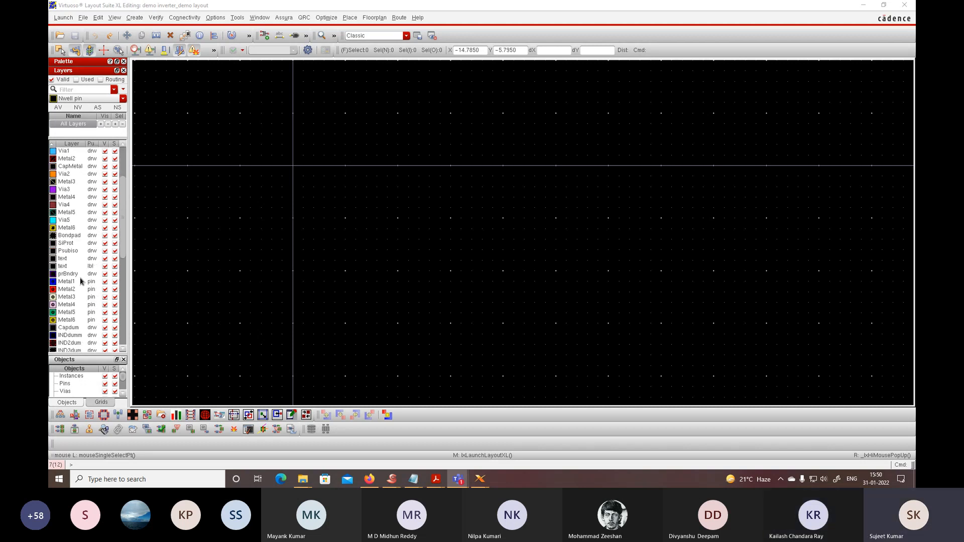
{"action": "scroll", "coordinate": [78, 304], "scroll_direction": "down", "scroll_amount": 1}
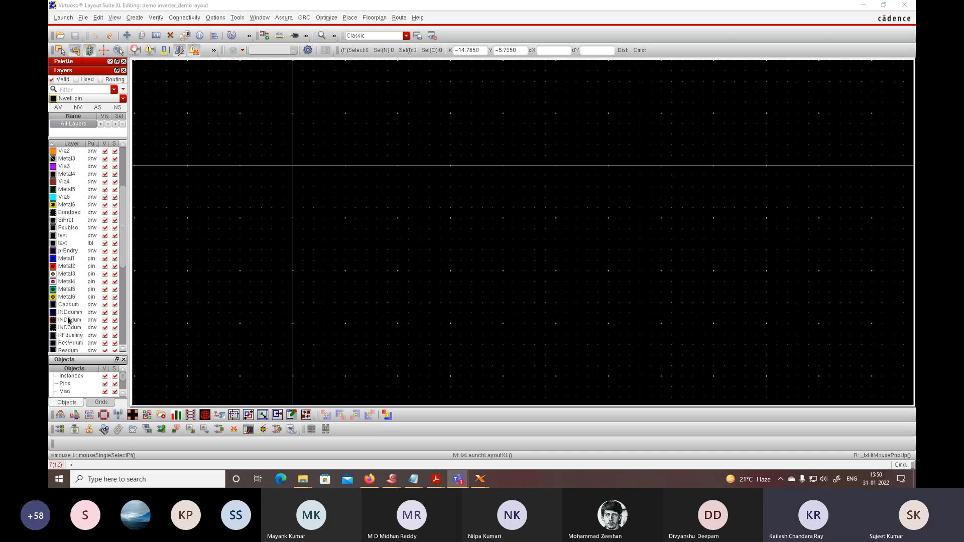
- Draw two trial rectangles on the IND2dummy drawing layer in the empty layout canvas
{"action": "left_click", "coordinate": [69, 320]}
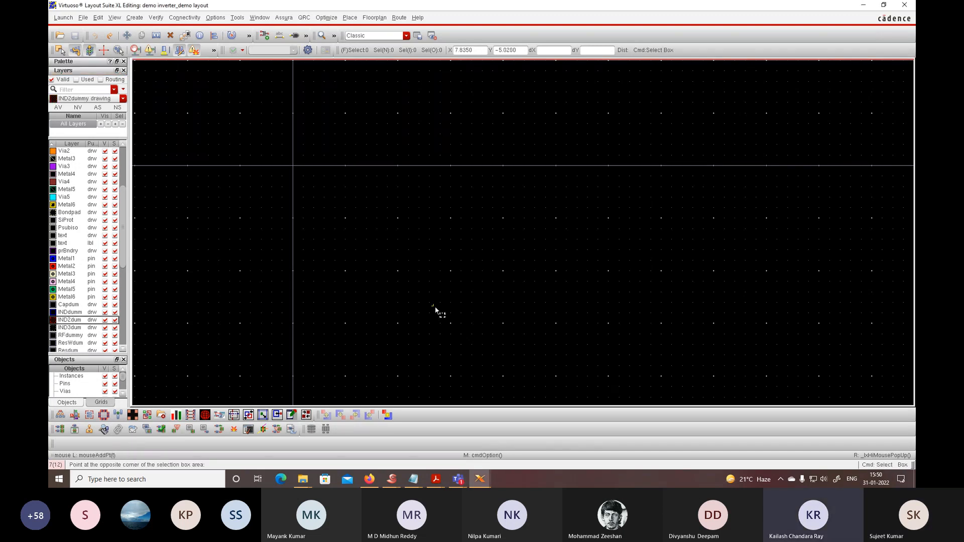
{"action": "key", "text": "r"}
{"action": "left_click", "coordinate": [422, 177]}
{"action": "left_click", "coordinate": [494, 274]}
{"action": "left_click", "coordinate": [503, 271]}
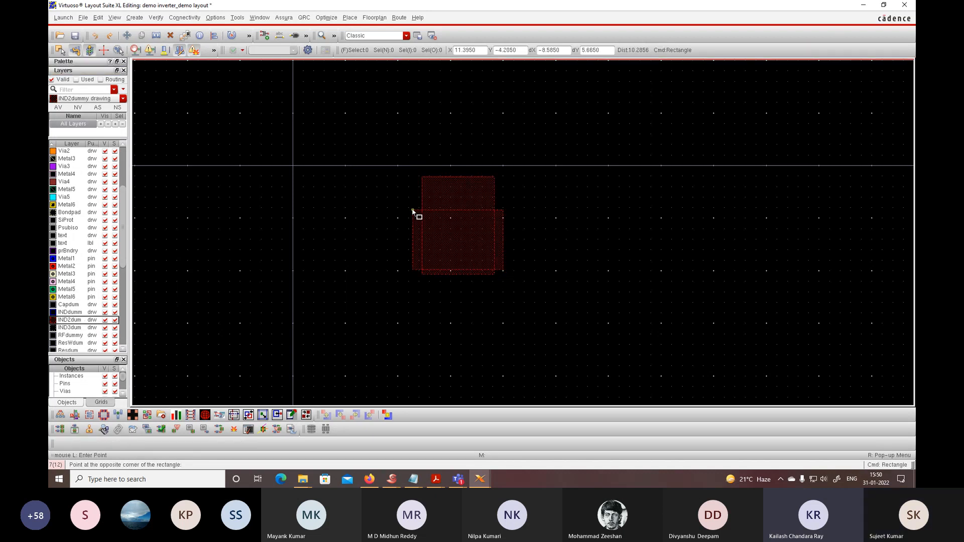
{"action": "scroll", "coordinate": [416, 213], "scroll_direction": "down", "scroll_amount": 1, "text": "ctrl"}
{"action": "left_click", "coordinate": [513, 220]}
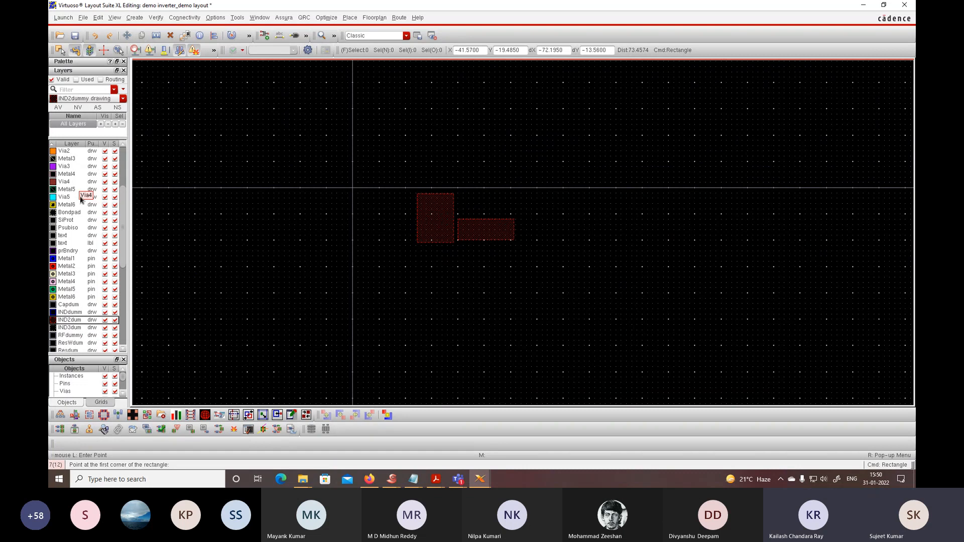
- Leave the Rectangle command and delete both IND2dummy trial rectangles from the layout
{"action": "scroll", "coordinate": [82, 201], "scroll_direction": "up", "scroll_amount": 4}
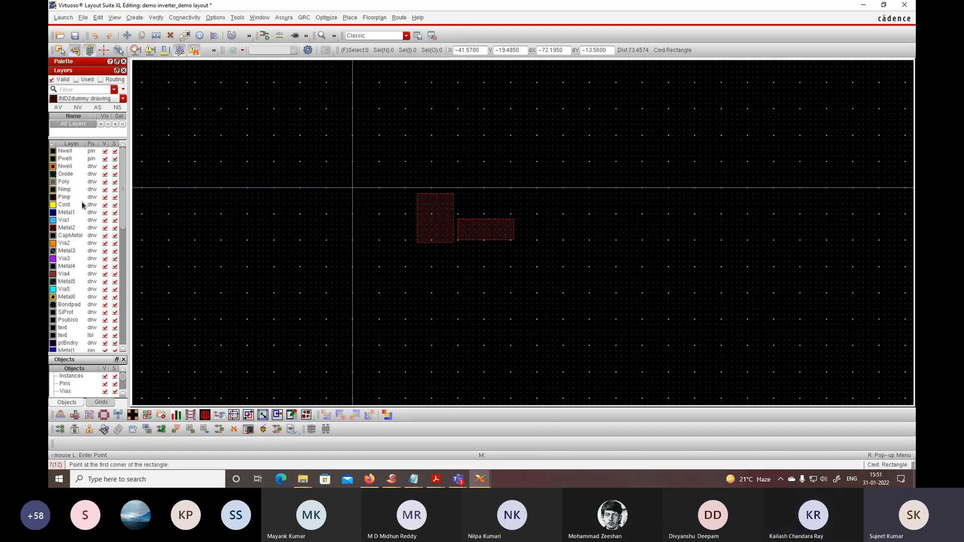
{"action": "key", "text": "Escape"}
{"action": "left_click", "coordinate": [424, 239]}
{"action": "key", "text": "Delete"}
{"action": "left_click", "coordinate": [472, 232]}
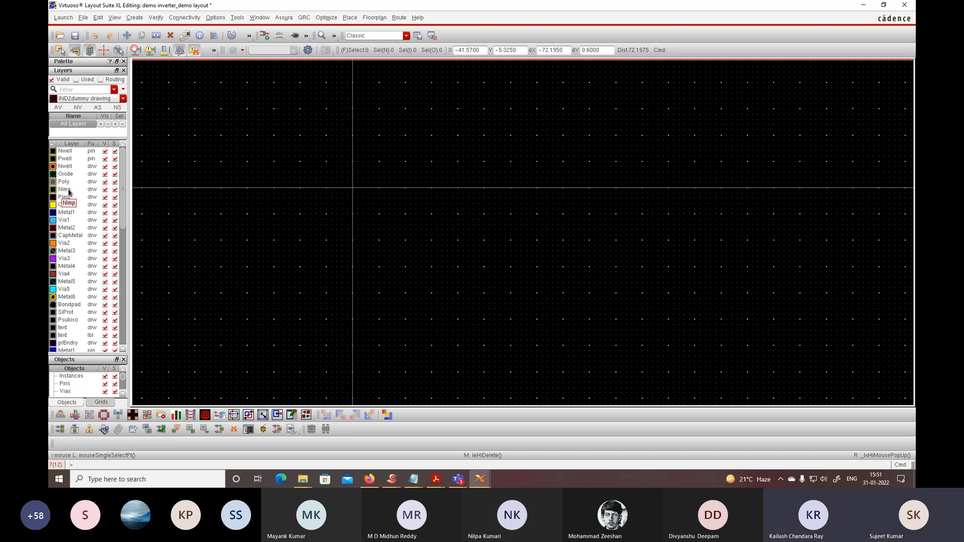
- Draw overlapping trial rectangles on the Nimp drawing layer above the horizontal axis
{"action": "left_click", "coordinate": [68, 190]}
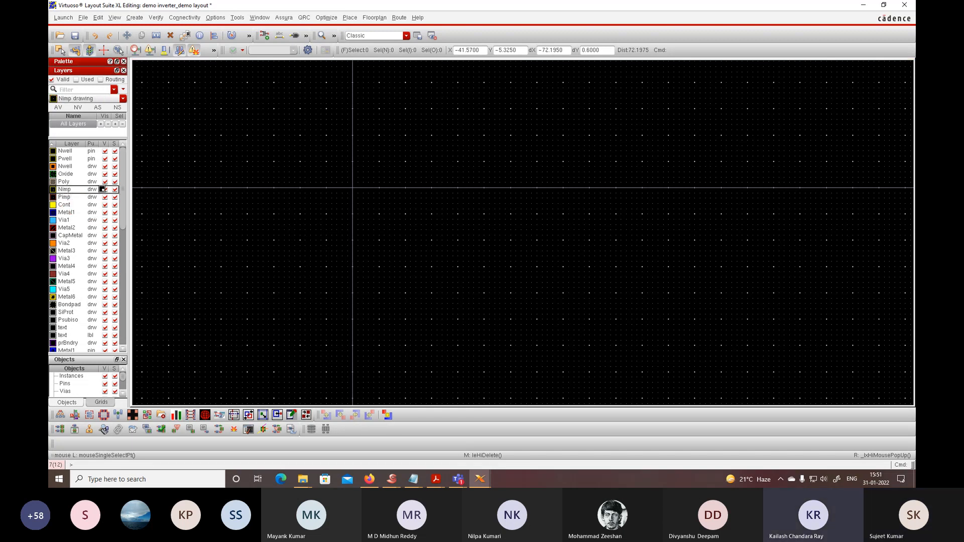
{"action": "key", "text": "r"}
{"action": "left_click", "coordinate": [488, 101]}
{"action": "left_click", "coordinate": [517, 169]}
{"action": "left_click", "coordinate": [540, 151]}
{"action": "left_click", "coordinate": [449, 93]}
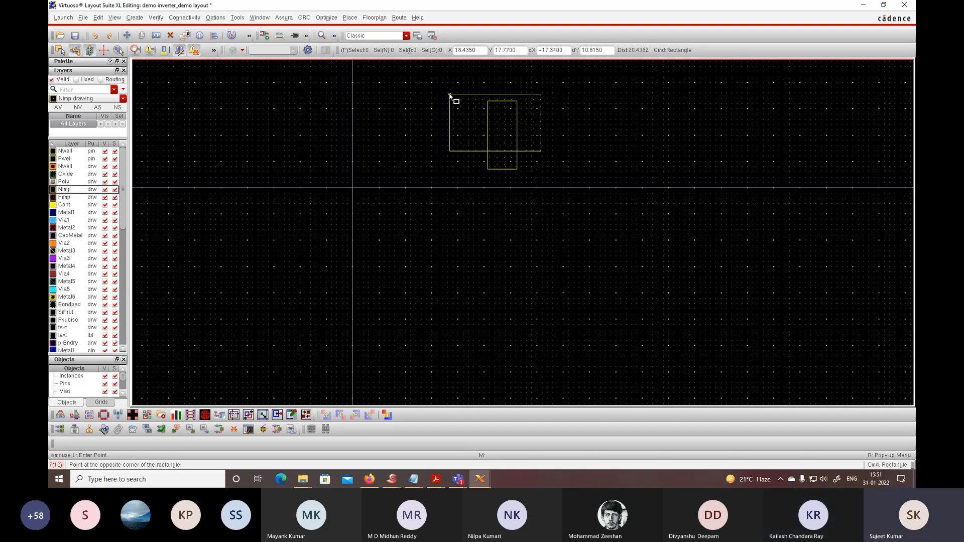
- Leave the Rectangle command and delete the Nimp trial shapes
{"action": "key", "text": "Escape"}
{"action": "left_click", "coordinate": [500, 115]}
{"action": "key", "text": "Delete"}
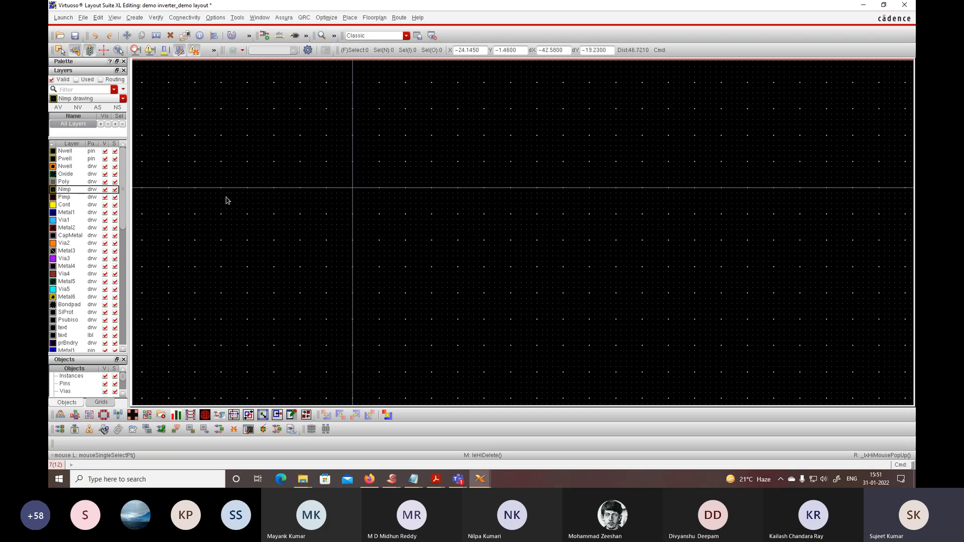
- Draw a trial rectangle about 10.4 wide and 12 high on the Pimp drawing layer above the horizontal axis
{"action": "left_click", "coordinate": [66, 181]}
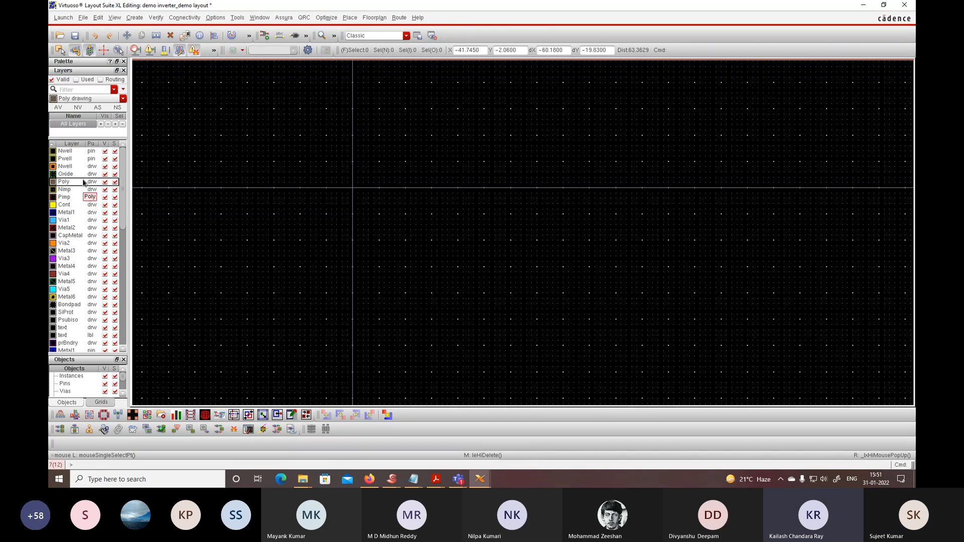
{"action": "left_click", "coordinate": [76, 193]}
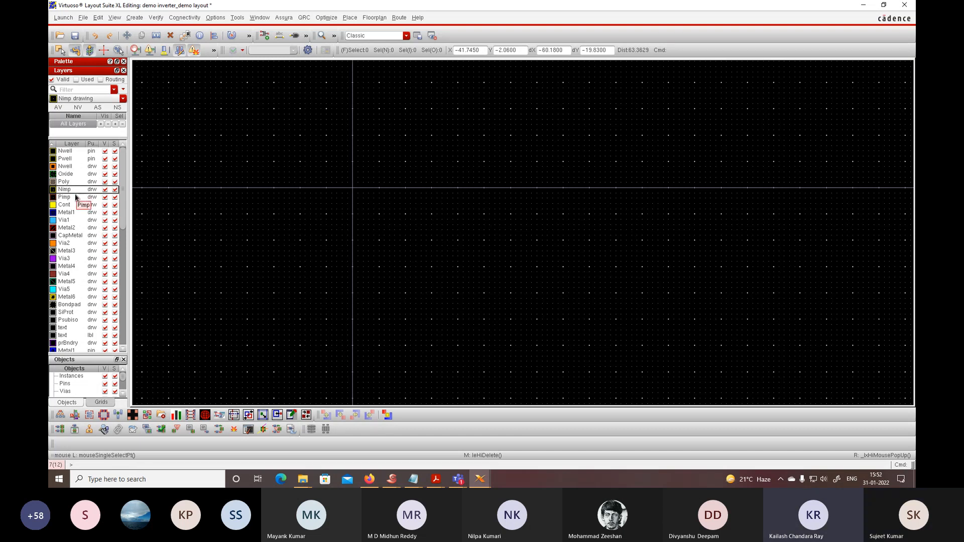
{"action": "left_click", "coordinate": [74, 197]}
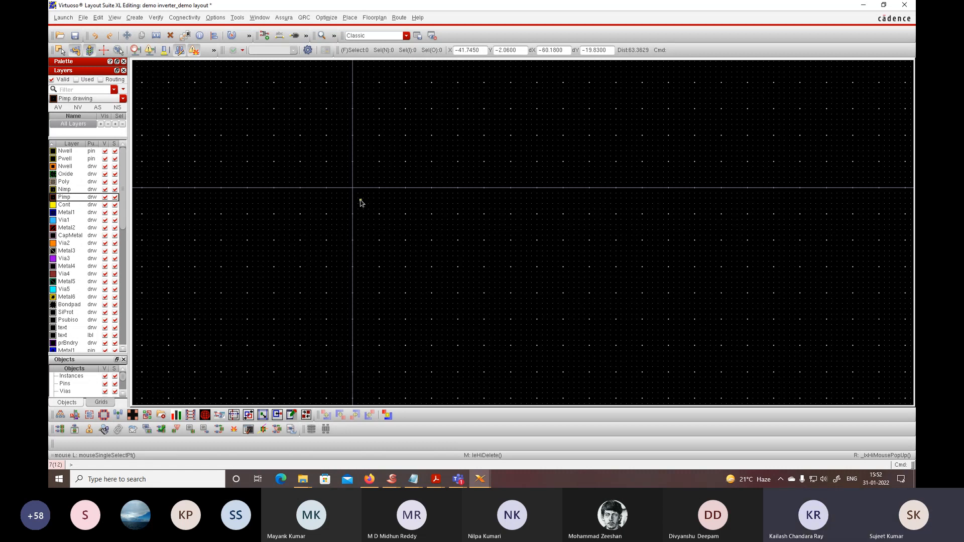
{"action": "key", "text": "r"}
{"action": "left_click", "coordinate": [462, 98]}
{"action": "left_click", "coordinate": [517, 161]}
{"action": "scroll", "coordinate": [499, 135], "scroll_direction": "up", "scroll_amount": 3, "text": "ctrl"}
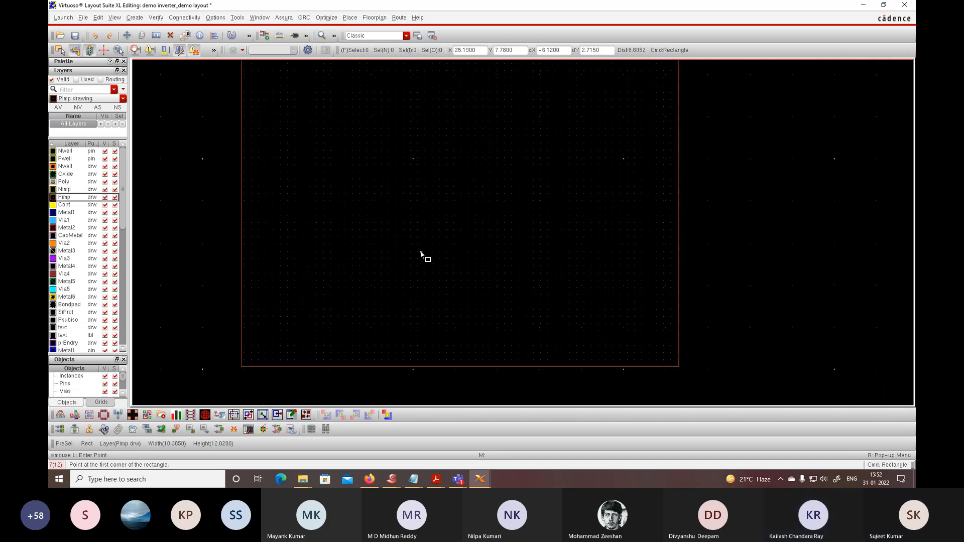
{"action": "scroll", "coordinate": [421, 253], "scroll_direction": "down", "scroll_amount": 2, "text": "ctrl"}
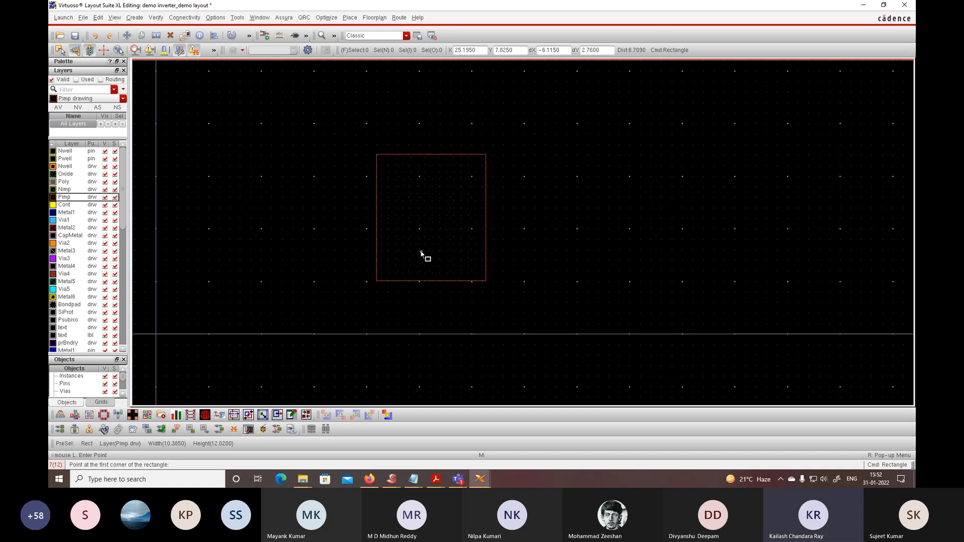
- Leave the Rectangle command and delete the Pimp trial rectangle
{"action": "key", "text": "Escape"}
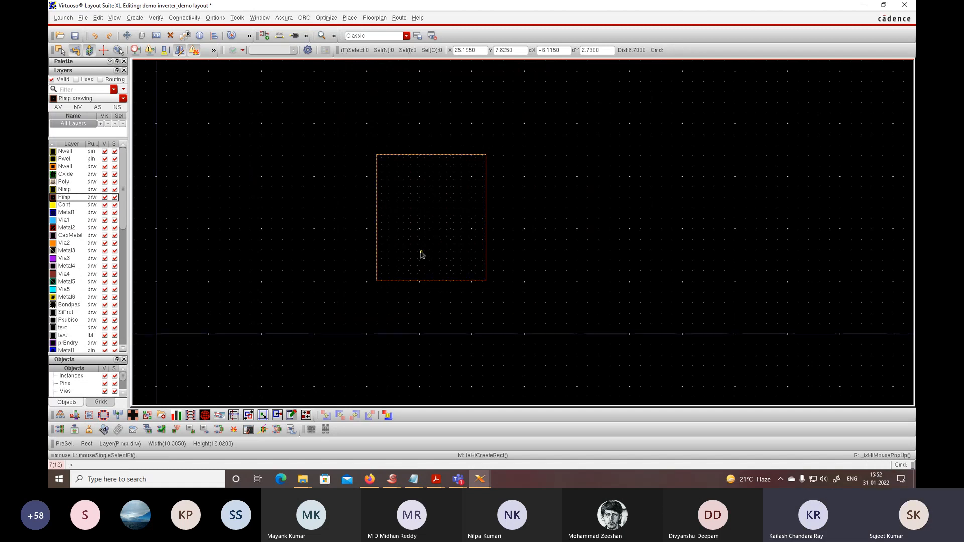
{"action": "left_click", "coordinate": [421, 252]}
{"action": "key", "text": "Delete"}
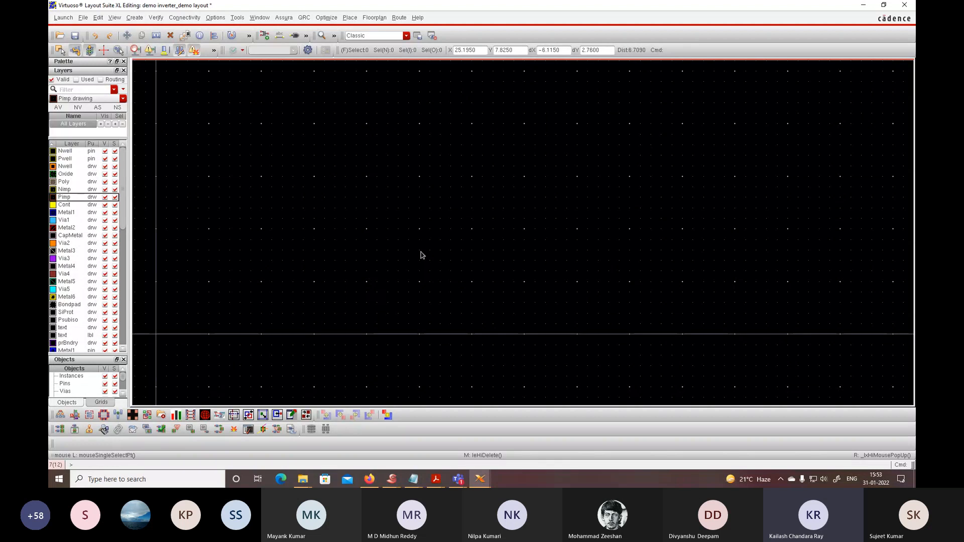
- Review the grid spacing, snap spacing and display level settings in the display options, and accept the dialog
{"action": "key", "text": "e"}
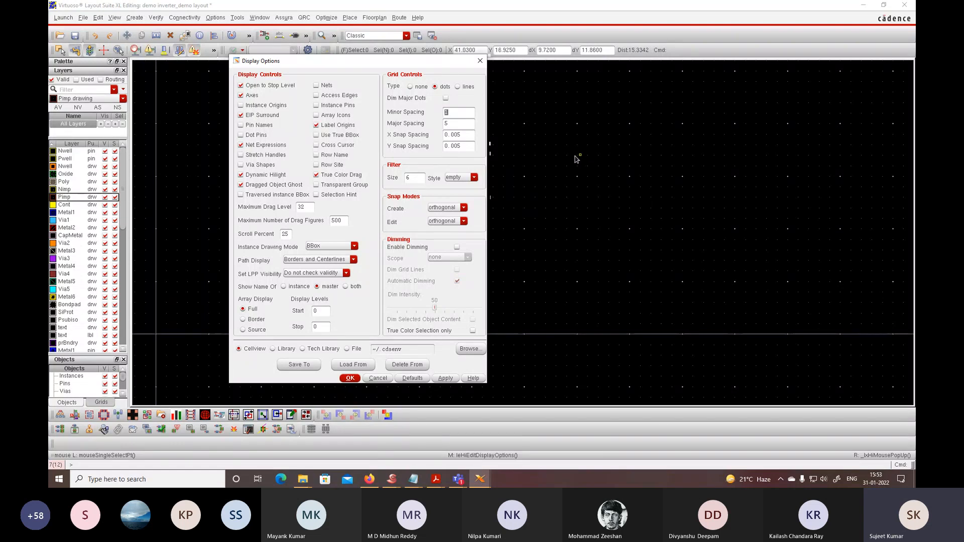
{"action": "left_click", "coordinate": [349, 378]}
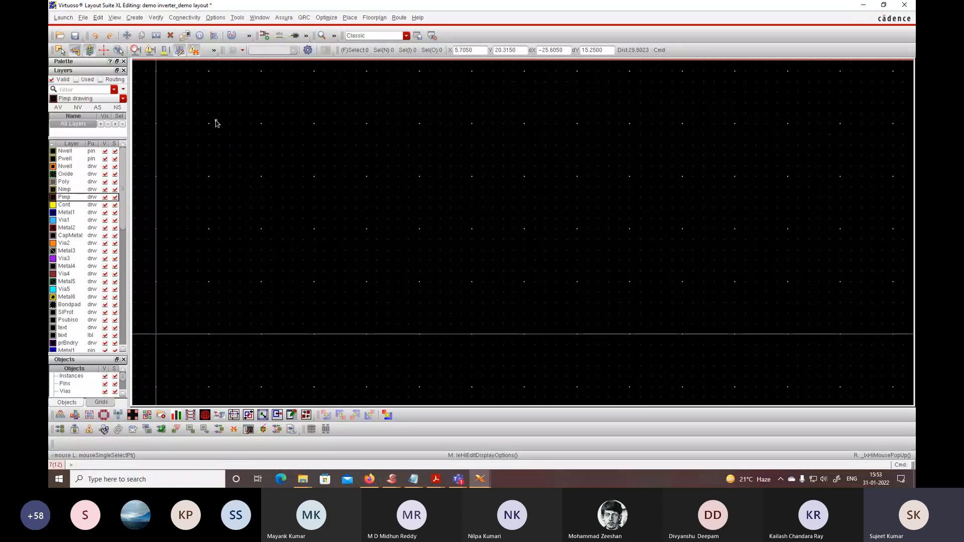
{"action": "left_click", "coordinate": [135, 17]}
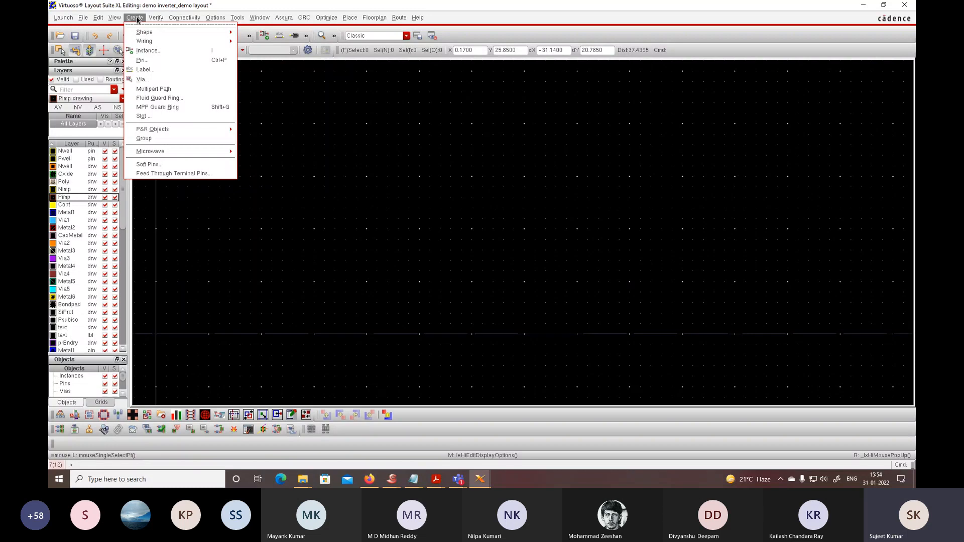
{"action": "left_click", "coordinate": [135, 18]}
{"action": "left_click", "coordinate": [182, 18]}
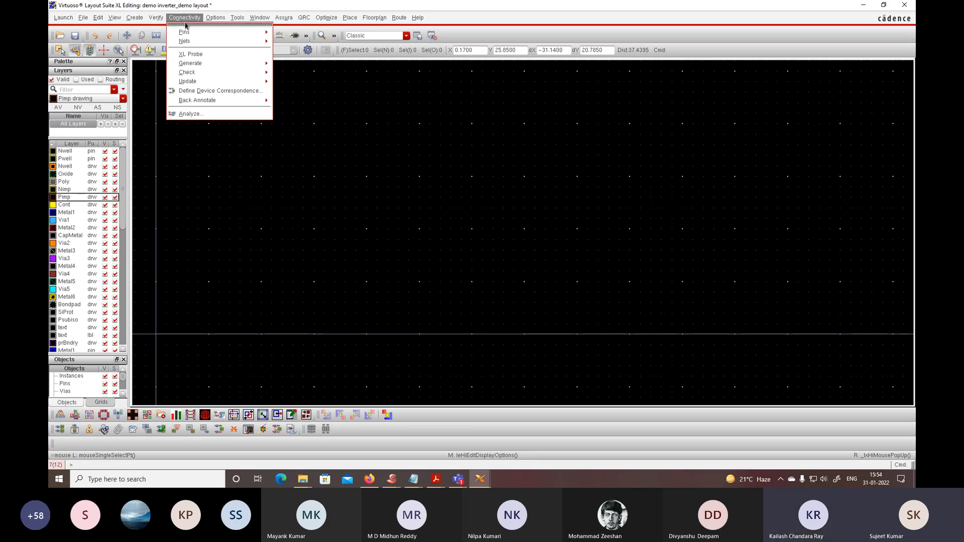
- Start generating the layout with all elements from source and enable labels for the I/O pins, opening the label text style options
{"action": "mouse_move", "coordinate": [196, 65]}
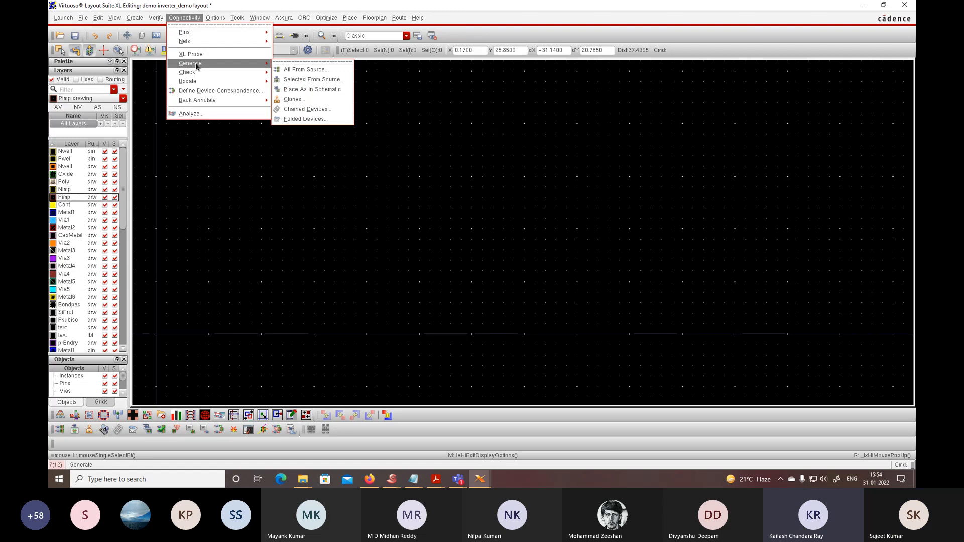
{"action": "left_click", "coordinate": [292, 70]}
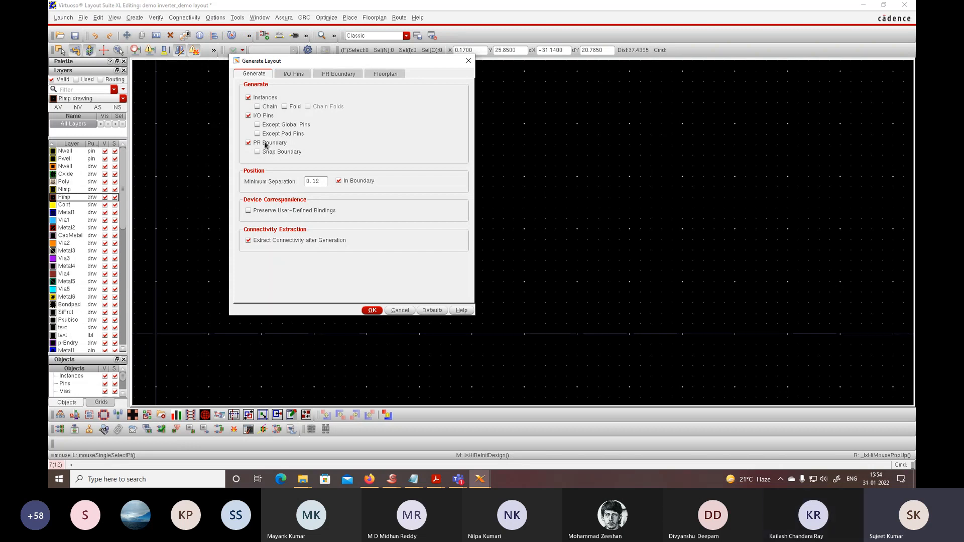
{"action": "left_click", "coordinate": [287, 75]}
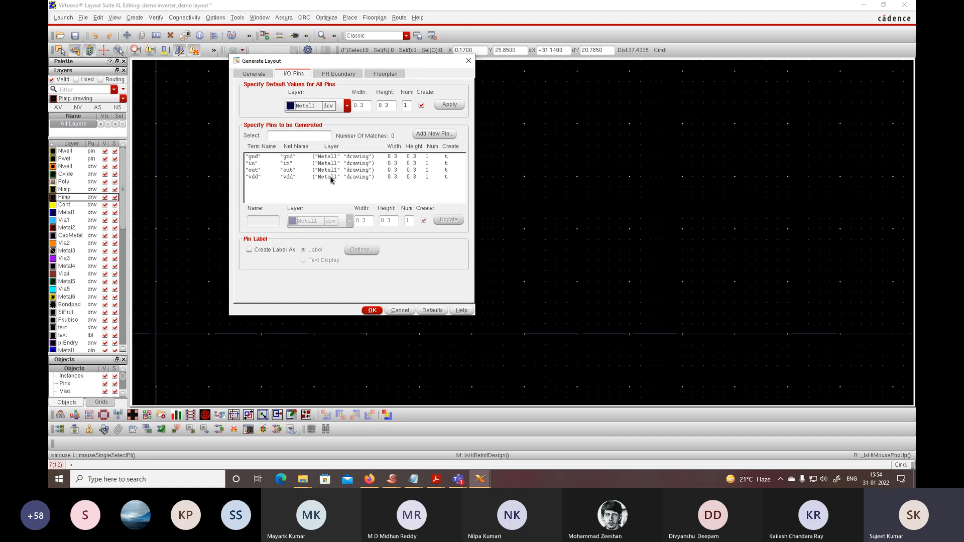
{"action": "left_click", "coordinate": [263, 250]}
{"action": "left_click", "coordinate": [360, 250]}
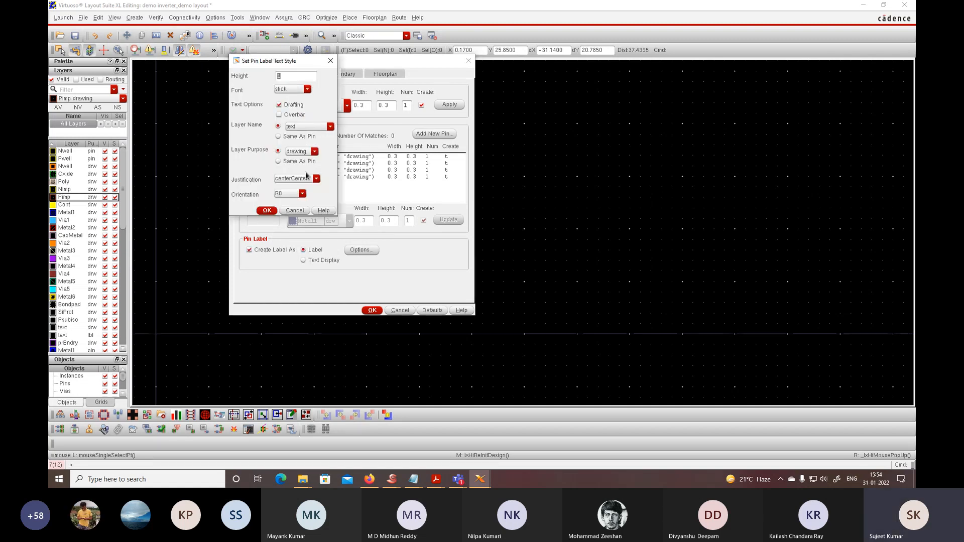
{"action": "left_click", "coordinate": [304, 126]}
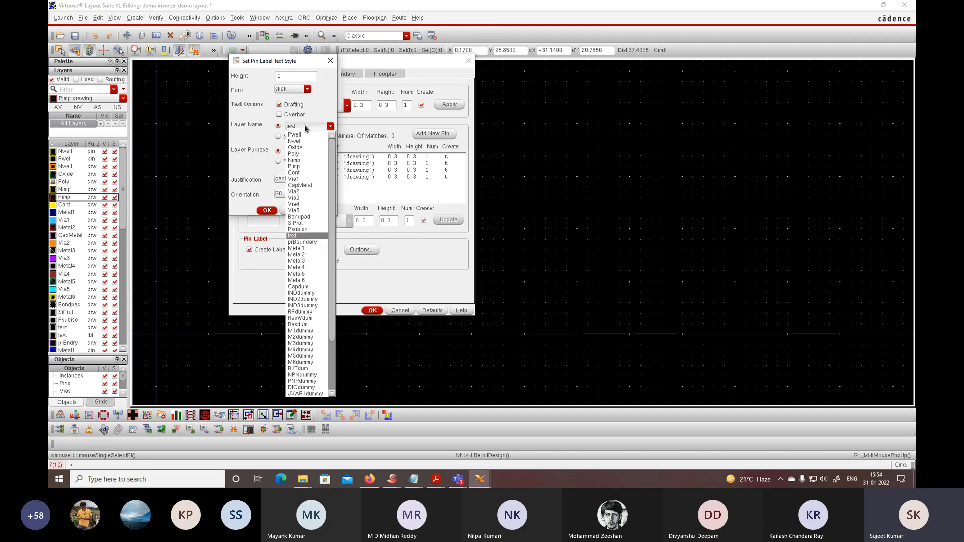
{"action": "left_click", "coordinate": [304, 125]}
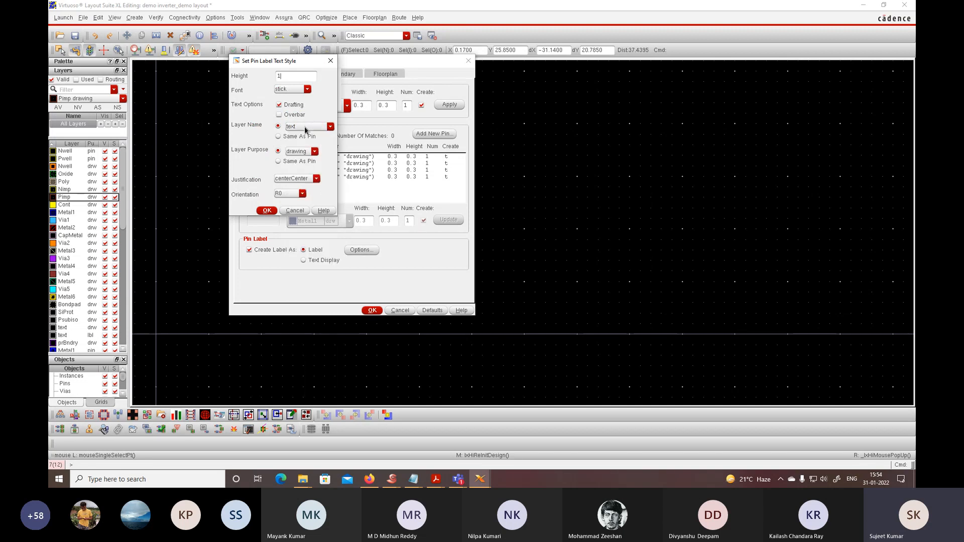
{"action": "left_click", "coordinate": [298, 152]}
{"action": "left_click", "coordinate": [299, 152]}
{"action": "left_click", "coordinate": [299, 152]}
{"action": "left_click", "coordinate": [296, 165]}
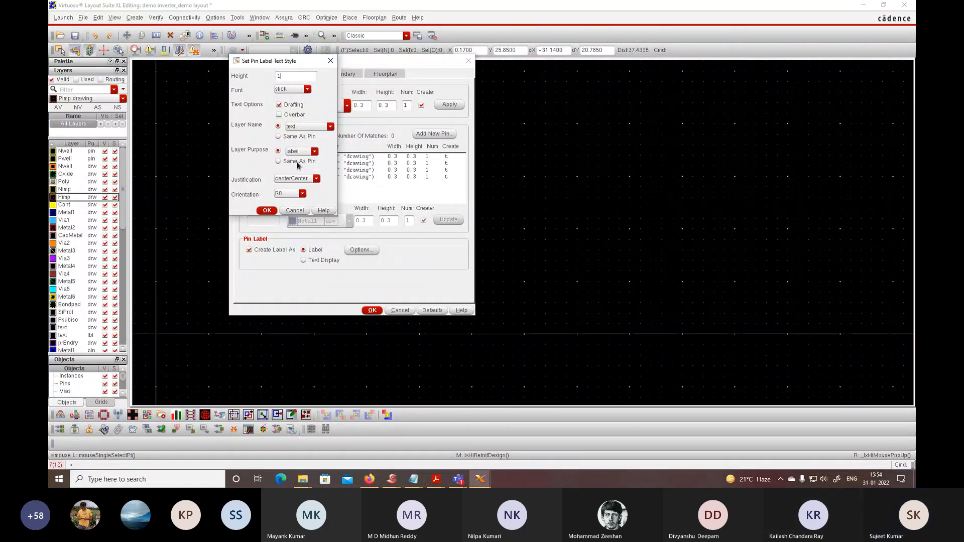
{"action": "left_click", "coordinate": [299, 151]}
{"action": "left_click", "coordinate": [295, 145]}
{"action": "left_click", "coordinate": [300, 128]}
{"action": "left_click", "coordinate": [299, 129]}
{"action": "left_click", "coordinate": [281, 138]}
{"action": "left_click", "coordinate": [299, 152]}
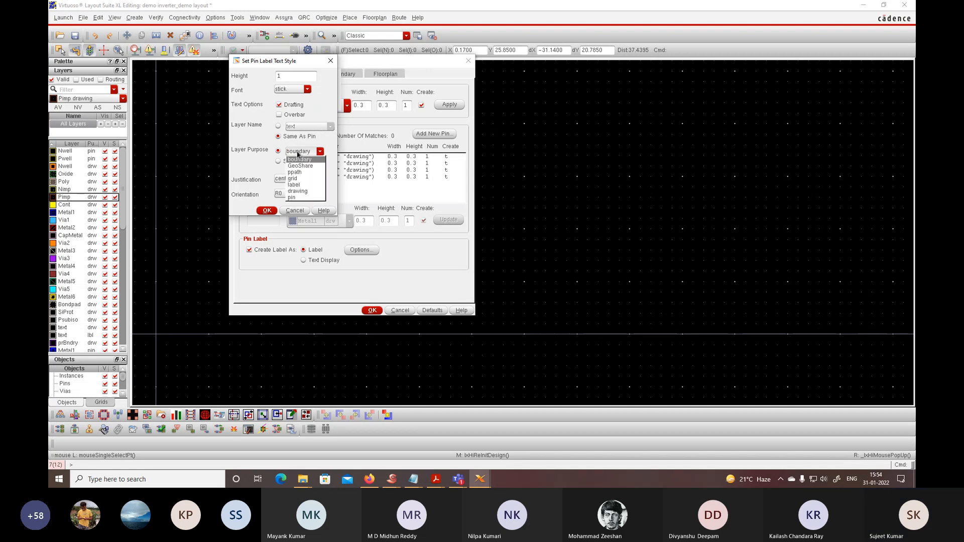
{"action": "left_click", "coordinate": [297, 152]}
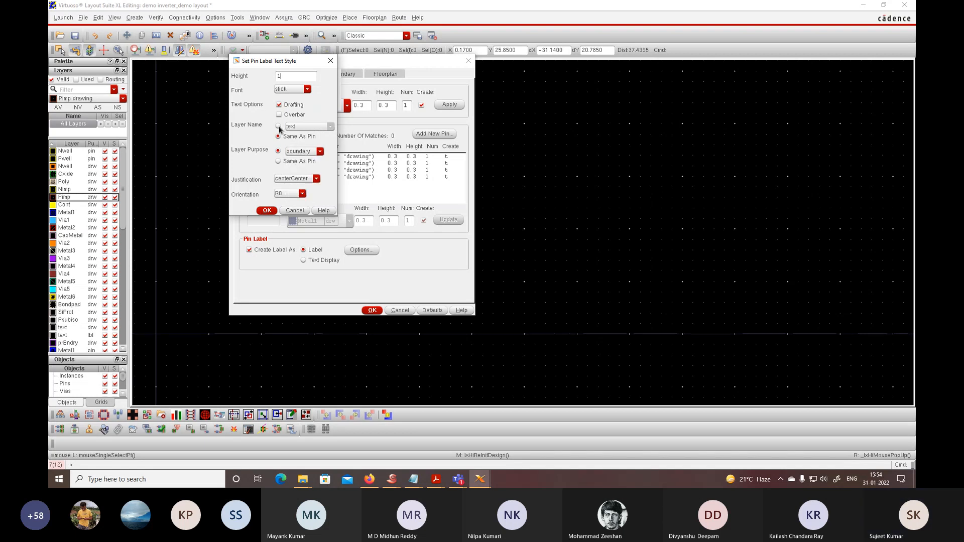
{"action": "left_click", "coordinate": [277, 127]}
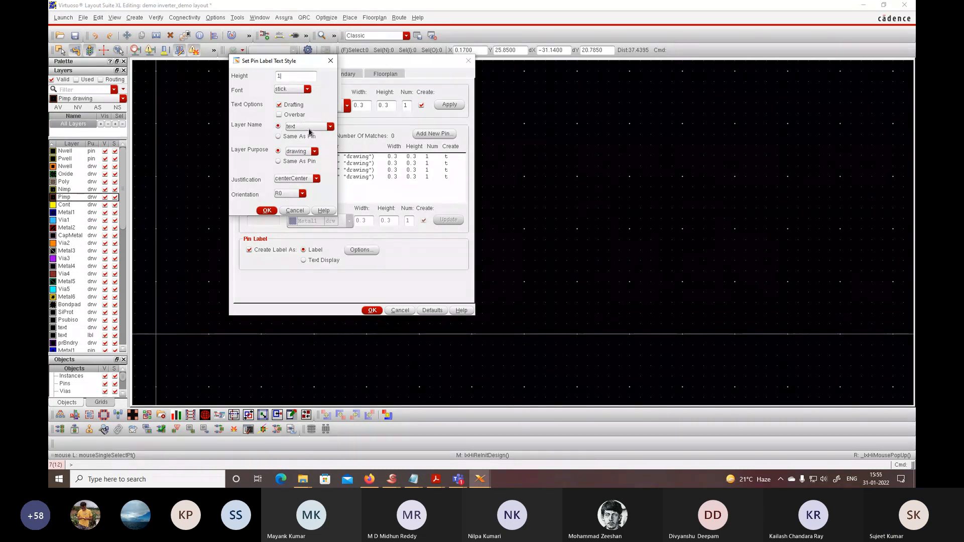
{"action": "left_click", "coordinate": [307, 127]}
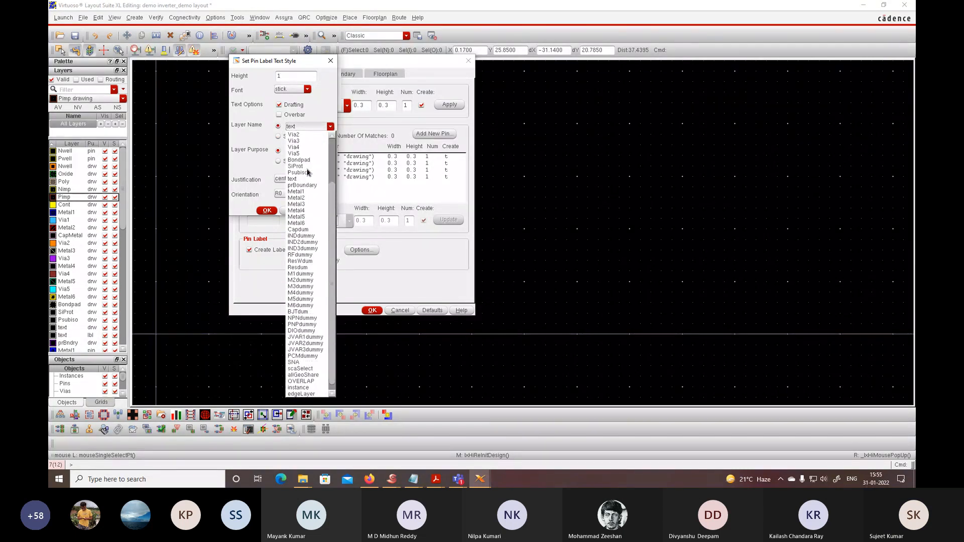
{"action": "scroll", "coordinate": [309, 173], "scroll_direction": "up", "scroll_amount": 3}
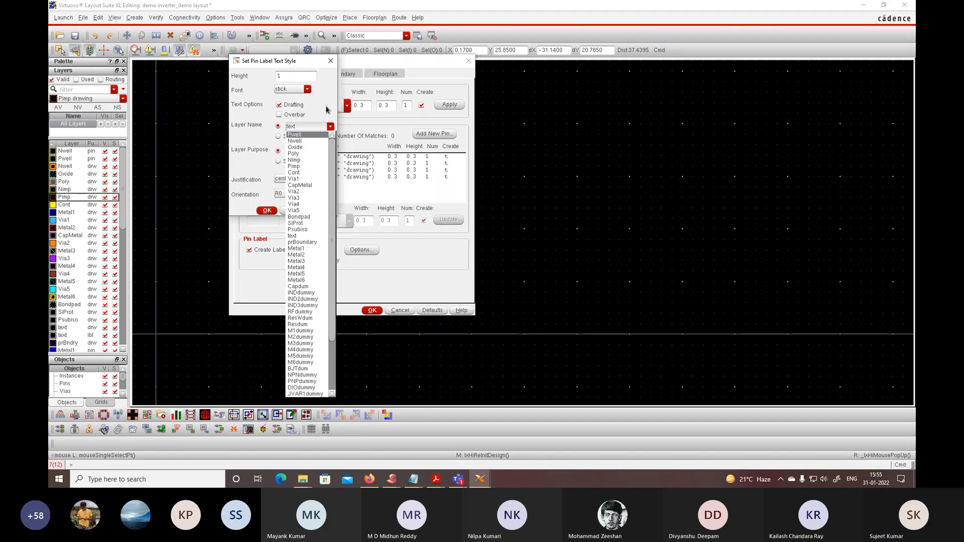
{"action": "left_click", "coordinate": [327, 109]}
{"action": "left_click", "coordinate": [315, 152]}
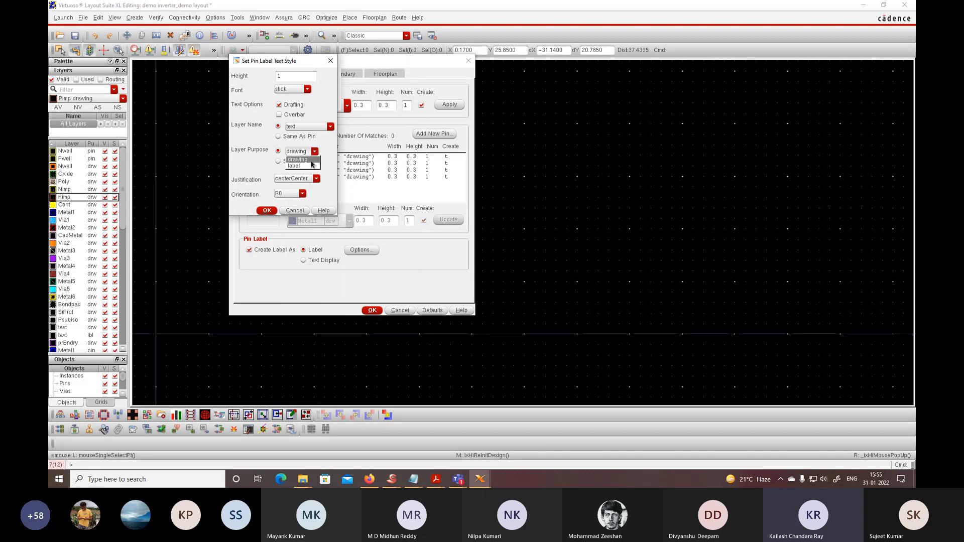
{"action": "left_click", "coordinate": [308, 172]}
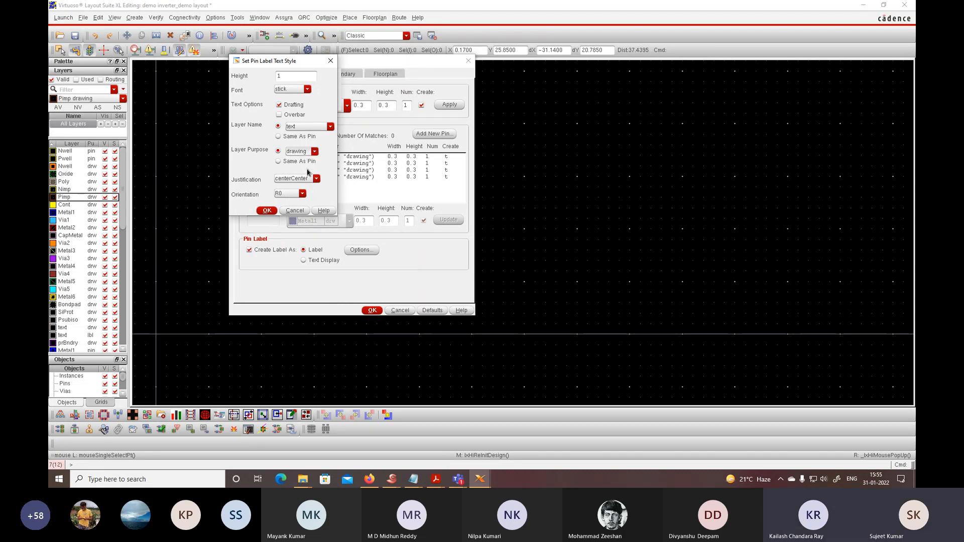
- Set the pin labels' layer purpose to Same As Pin and generate the layout from source
{"action": "left_click", "coordinate": [279, 162]}
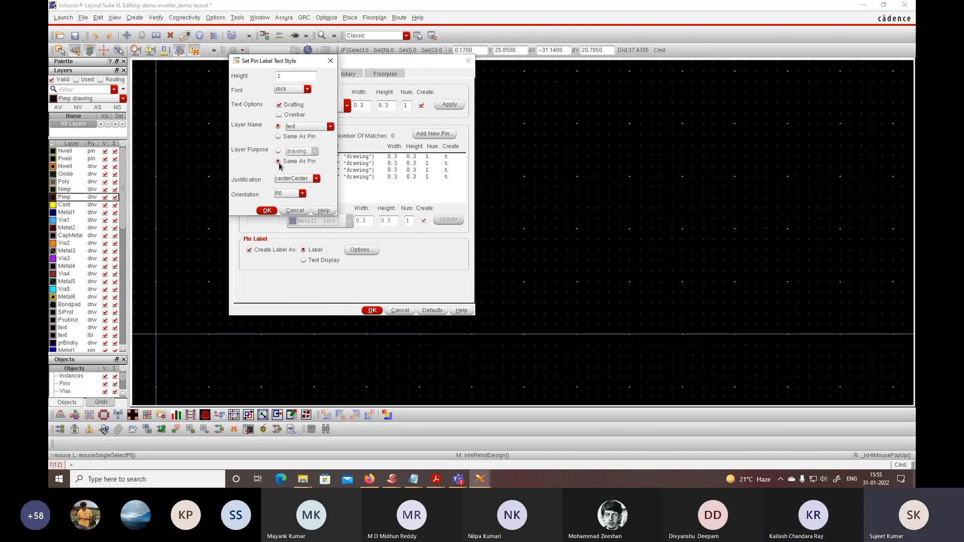
{"action": "left_click", "coordinate": [270, 210]}
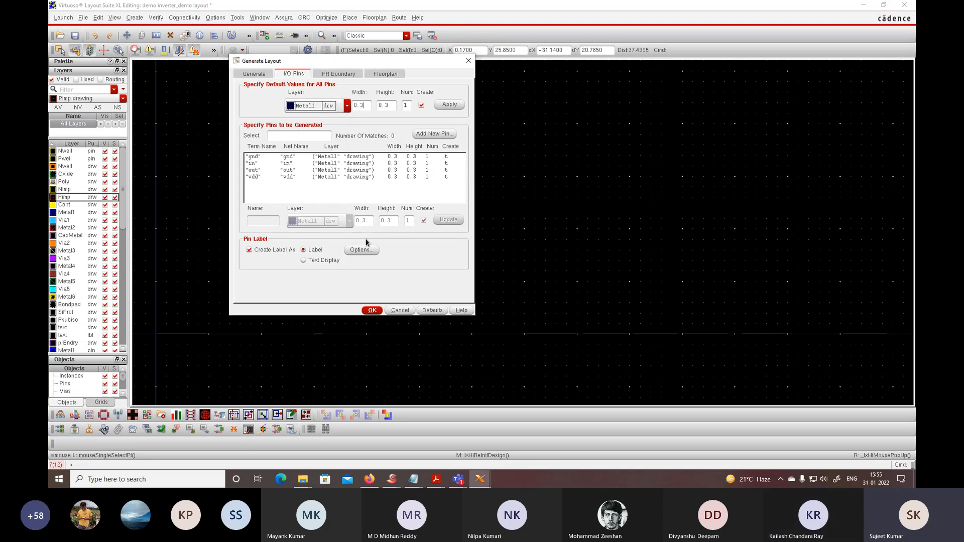
{"action": "left_click", "coordinate": [371, 310]}
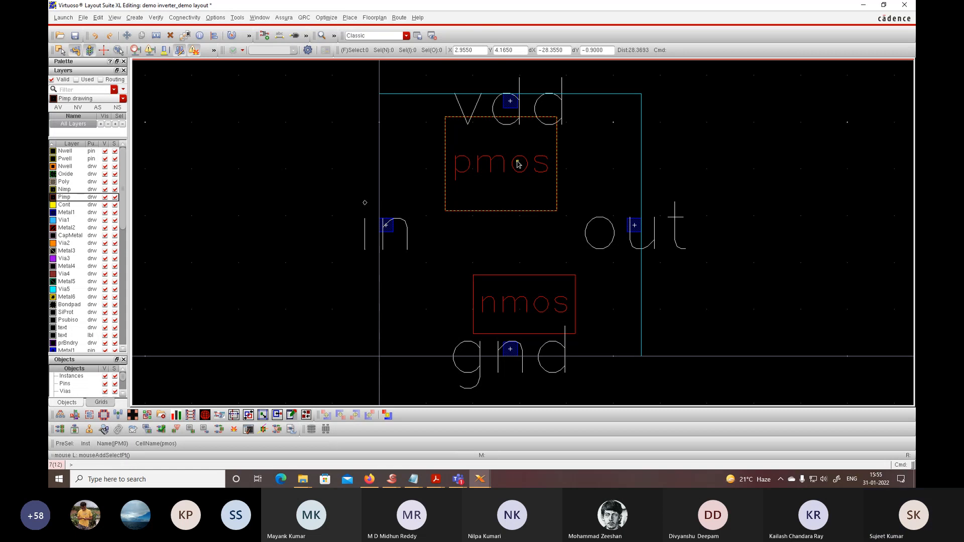
- Display the internal layers of the transistor instances and examine the pmos and nmos contacts and gate alignment
{"action": "key", "text": "shift+f"}
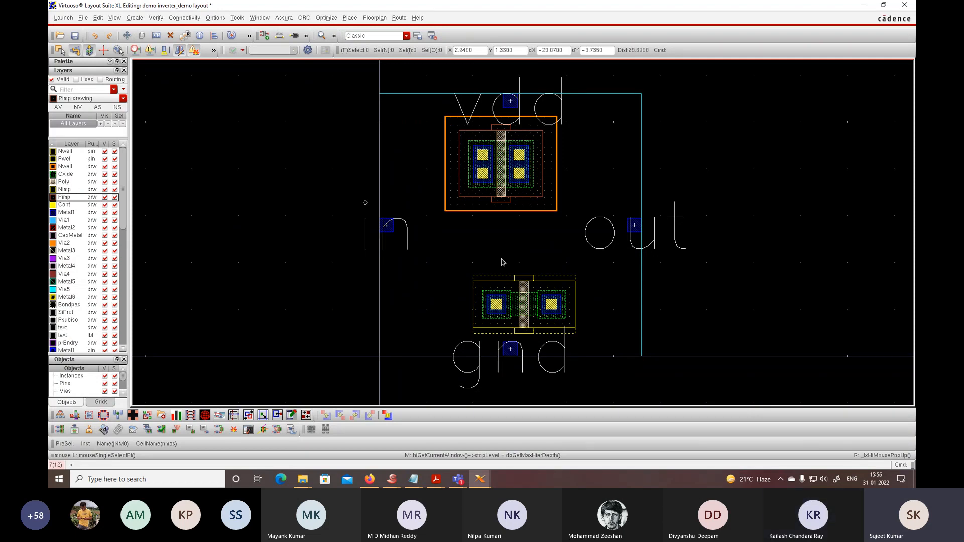
{"action": "scroll", "coordinate": [503, 190], "scroll_direction": "up", "scroll_amount": 2, "text": "ctrl"}
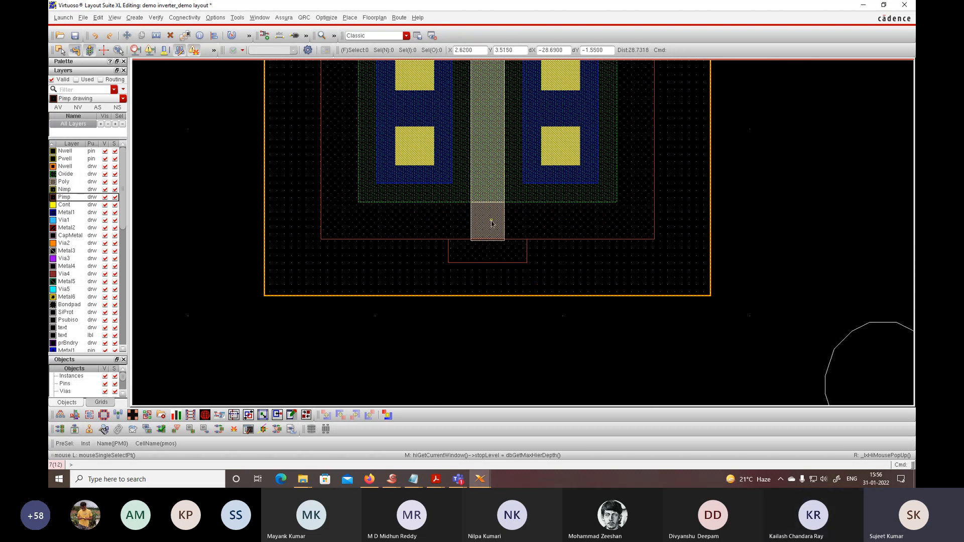
{"action": "scroll", "coordinate": [491, 222], "scroll_direction": "down", "scroll_amount": 2, "text": "ctrl"}
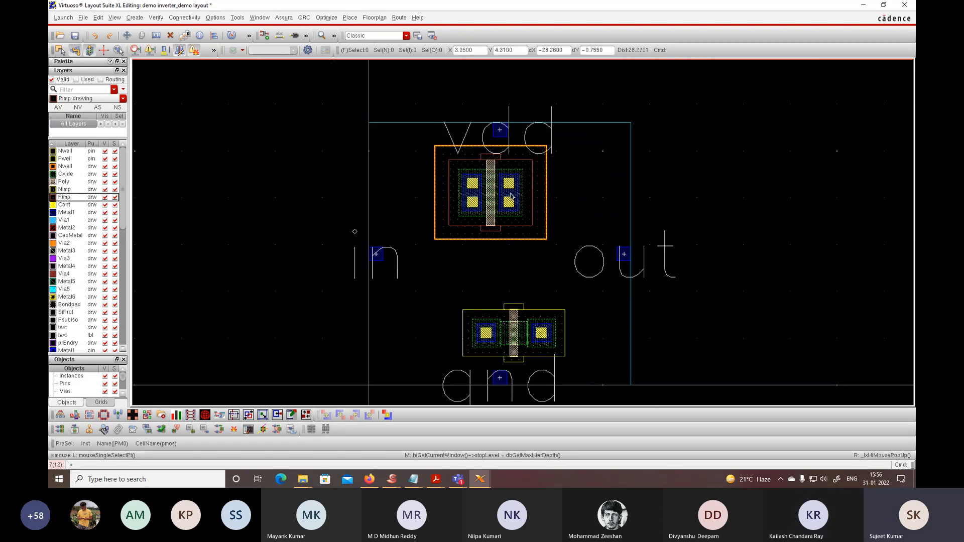
{"action": "scroll", "coordinate": [511, 199], "scroll_direction": "up", "scroll_amount": 1, "text": "ctrl"}
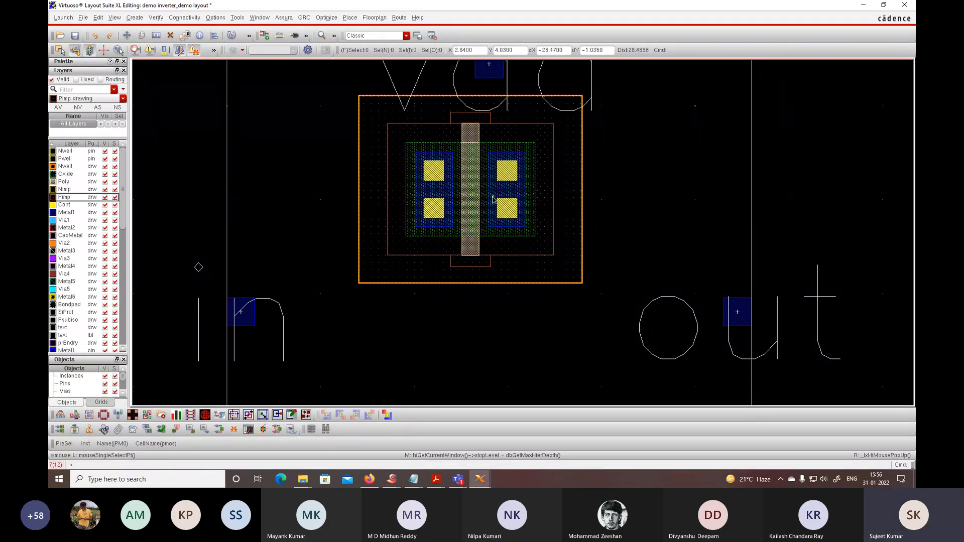
{"action": "scroll", "coordinate": [450, 211], "scroll_direction": "down", "scroll_amount": 3, "text": "ctrl"}
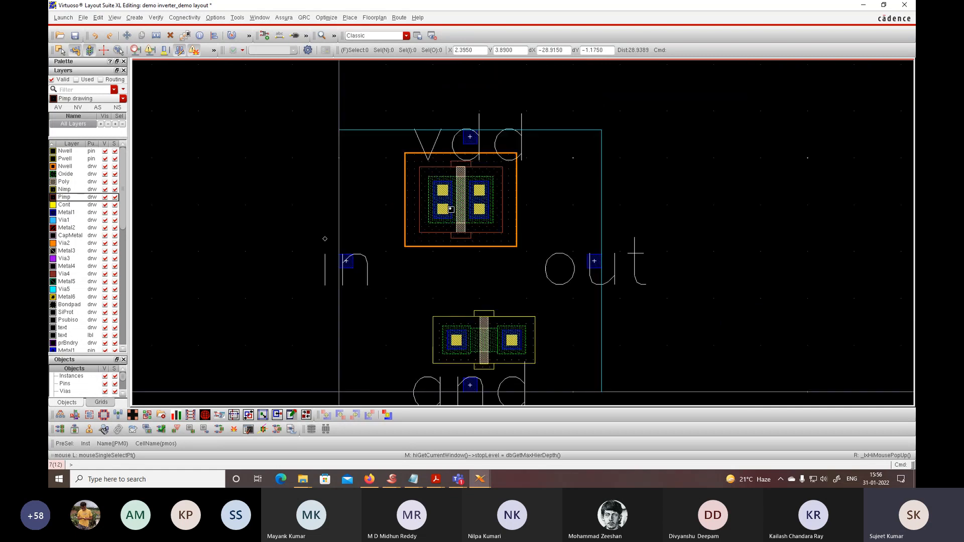
{"action": "scroll", "coordinate": [471, 281], "scroll_direction": "up", "scroll_amount": 1, "text": "ctrl"}
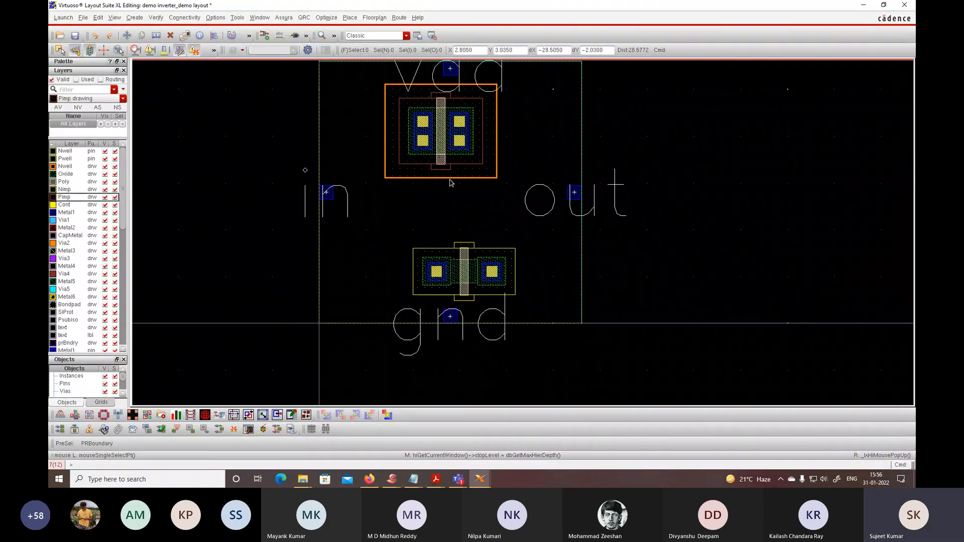
{"action": "scroll", "coordinate": [437, 173], "scroll_direction": "up", "scroll_amount": 1, "text": "ctrl"}
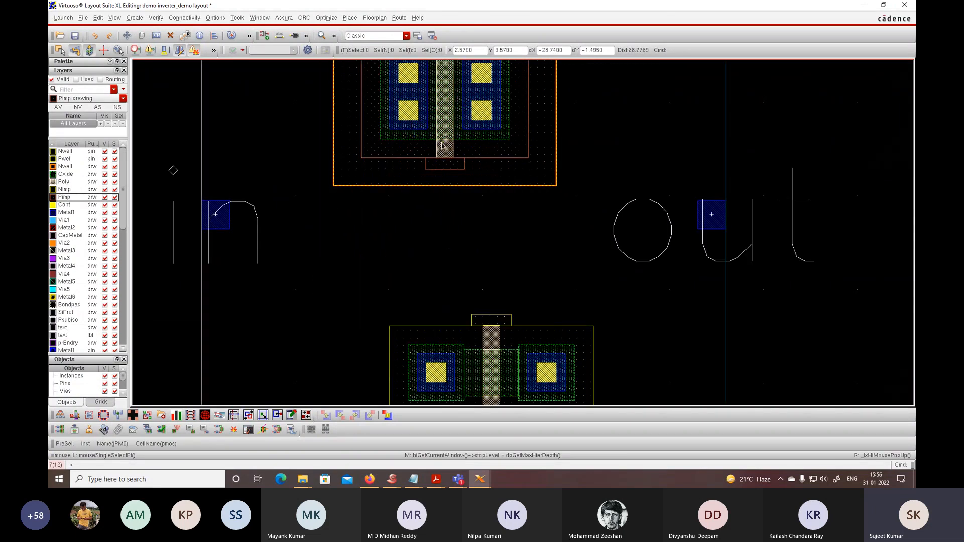
{"action": "scroll", "coordinate": [442, 145], "scroll_direction": "down", "scroll_amount": 1, "text": "ctrl"}
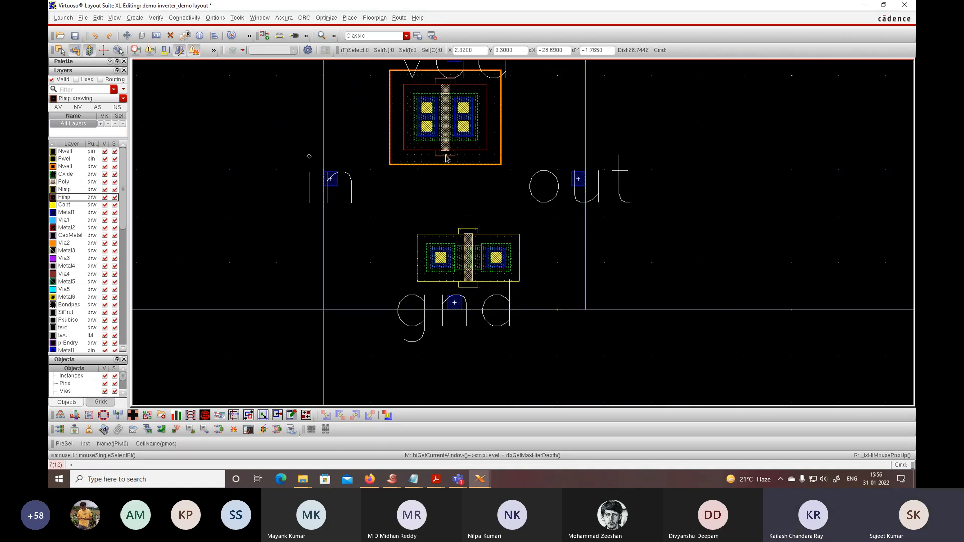
- Move the nmos transistor about 0.49 to the left so its poly gate lines up with the pmos gate above
{"action": "scroll", "coordinate": [445, 157], "scroll_direction": "up", "scroll_amount": 1, "text": "ctrl"}
{"action": "scroll", "coordinate": [446, 160], "scroll_direction": "down", "scroll_amount": 1, "text": "ctrl"}
{"action": "left_click", "coordinate": [477, 253]}
{"action": "key", "text": "m"}
{"action": "left_click", "coordinate": [475, 253]}
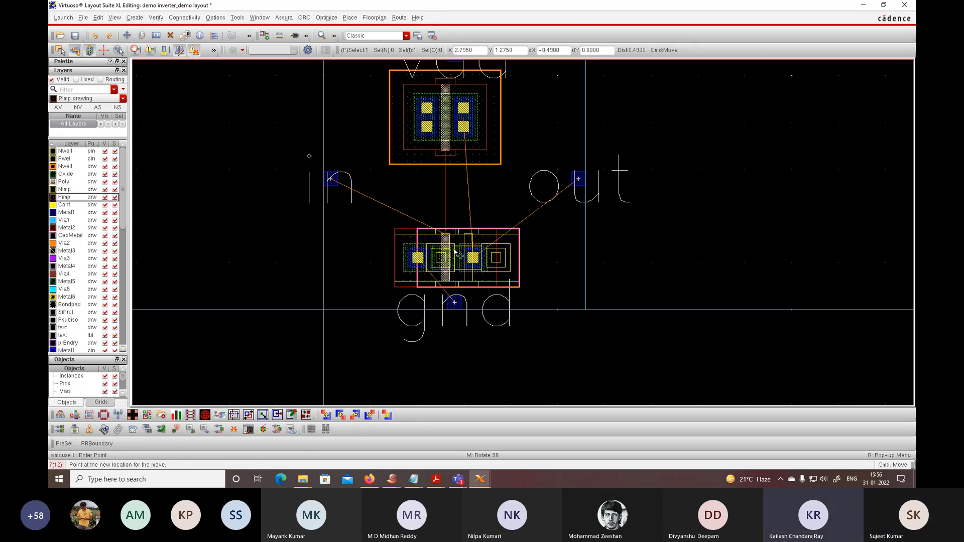
{"action": "key", "text": "Escape"}
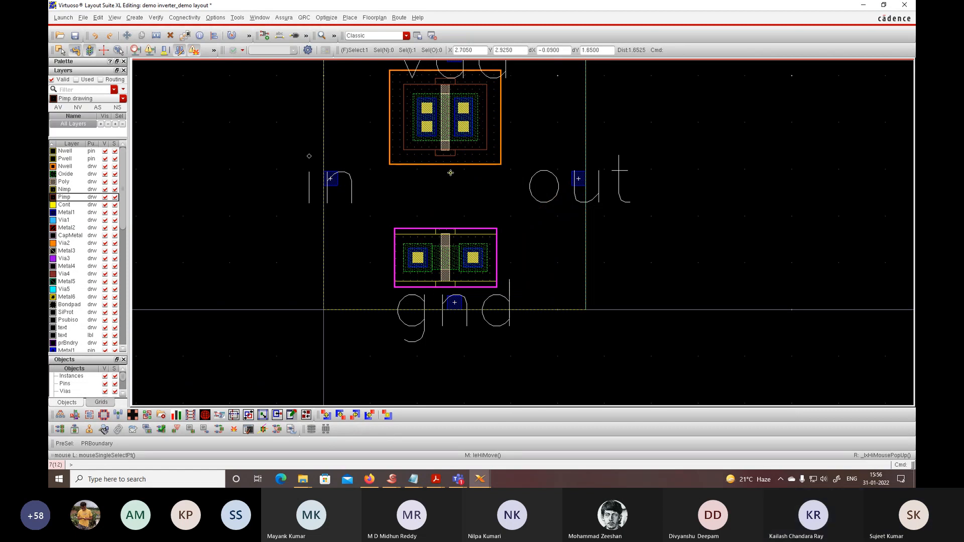
- Start a rectangle on the Poly drawing layer, placing its first corner on the left edge of the pmos gate's lower end
{"action": "scroll", "coordinate": [437, 179], "scroll_direction": "up", "scroll_amount": 2, "text": "ctrl"}
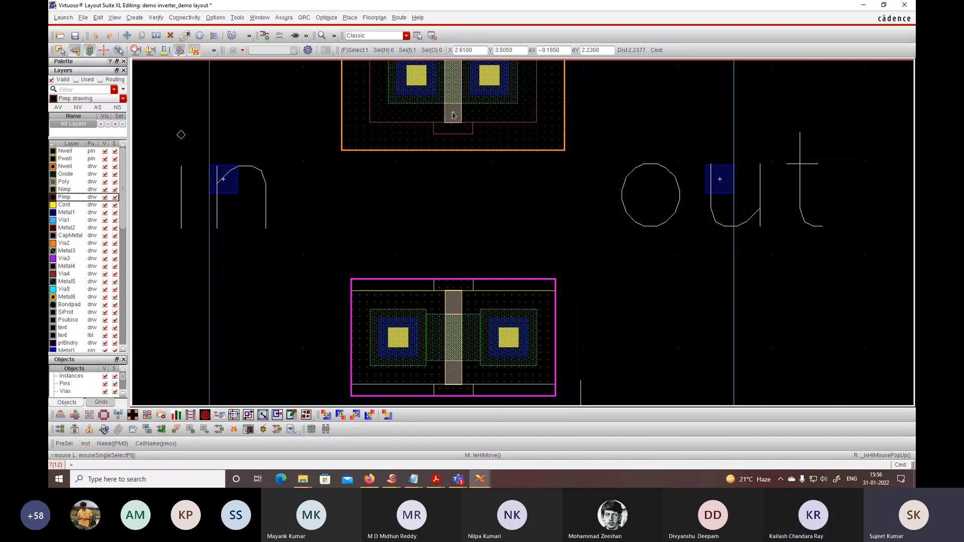
{"action": "scroll", "coordinate": [453, 115], "scroll_direction": "up", "scroll_amount": 2, "text": "ctrl"}
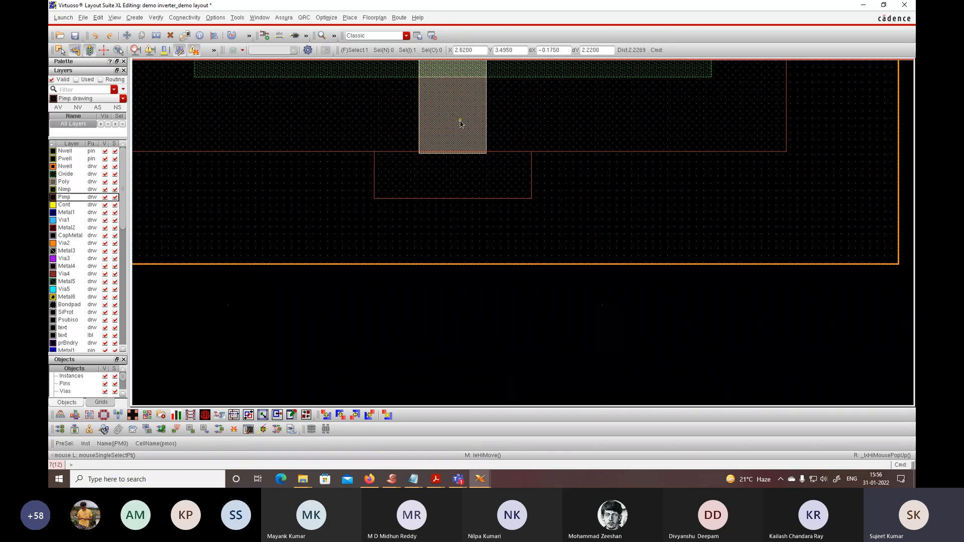
{"action": "scroll", "coordinate": [460, 123], "scroll_direction": "down", "scroll_amount": 1, "text": "ctrl"}
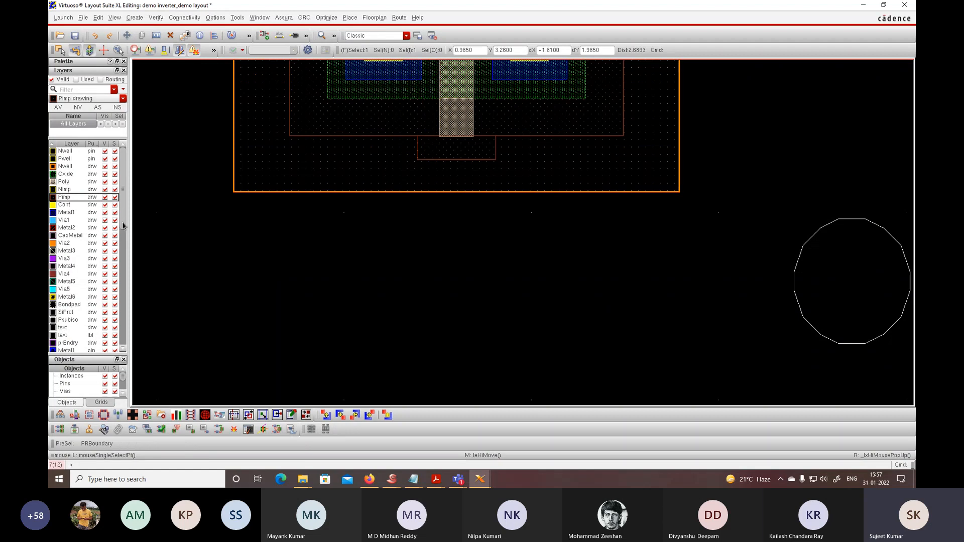
{"action": "left_click", "coordinate": [69, 183]}
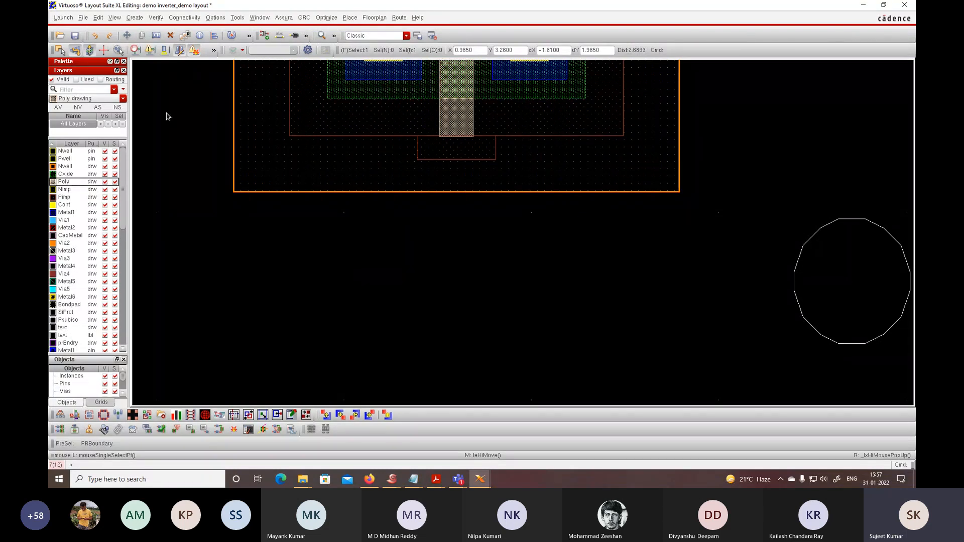
{"action": "key", "text": "Delete"}
{"action": "left_click", "coordinate": [137, 19]}
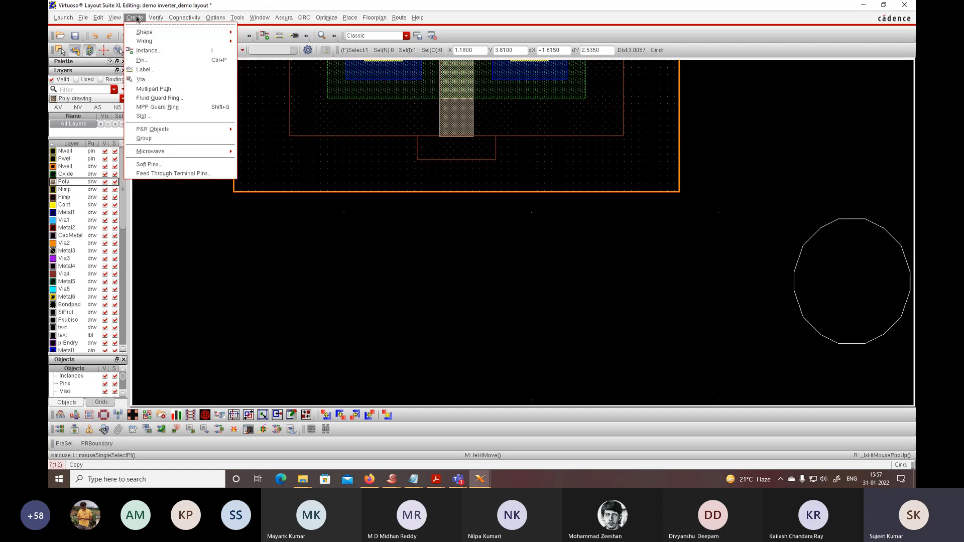
{"action": "mouse_move", "coordinate": [179, 33]}
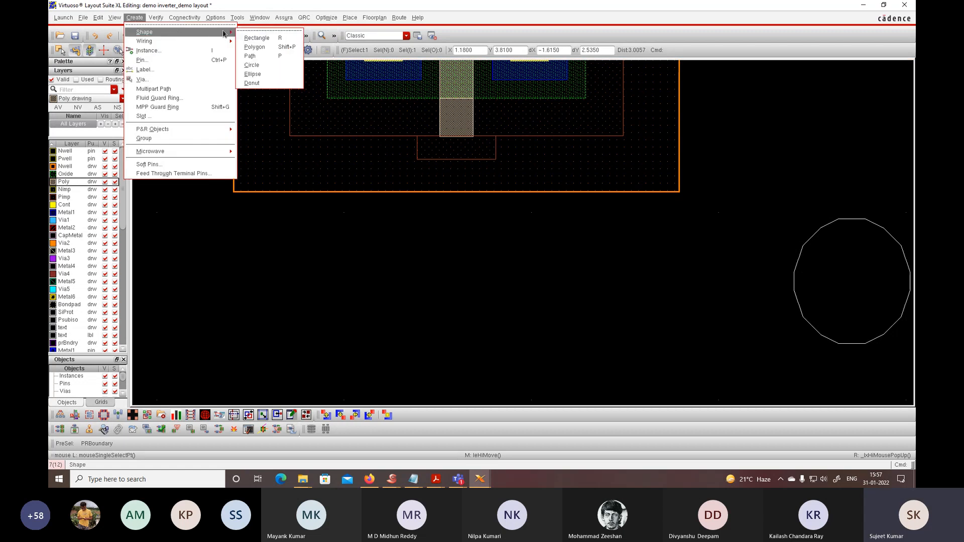
{"action": "left_click", "coordinate": [259, 38]}
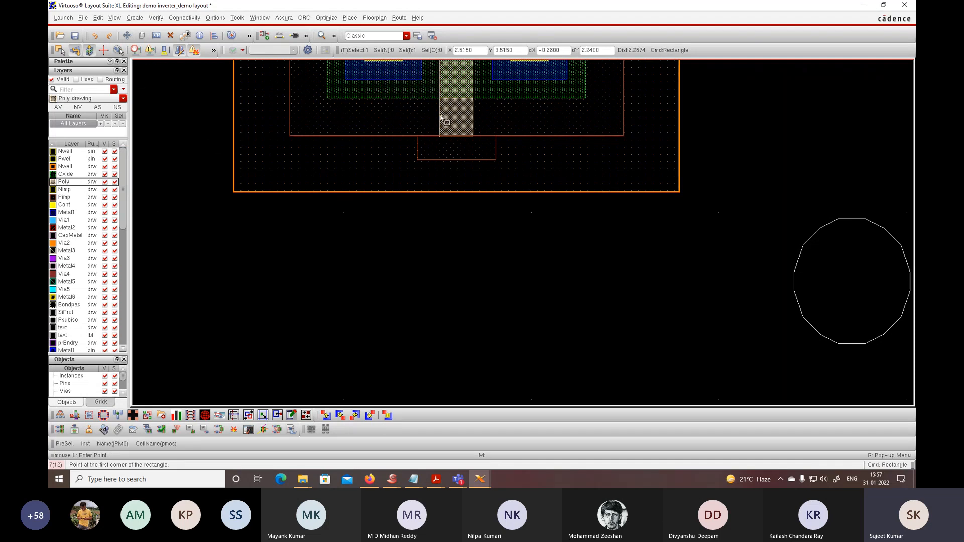
{"action": "scroll", "coordinate": [441, 118], "scroll_direction": "up", "scroll_amount": 2, "text": "ctrl"}
{"action": "scroll", "coordinate": [441, 118], "scroll_direction": "up", "scroll_amount": 2, "text": "ctrl"}
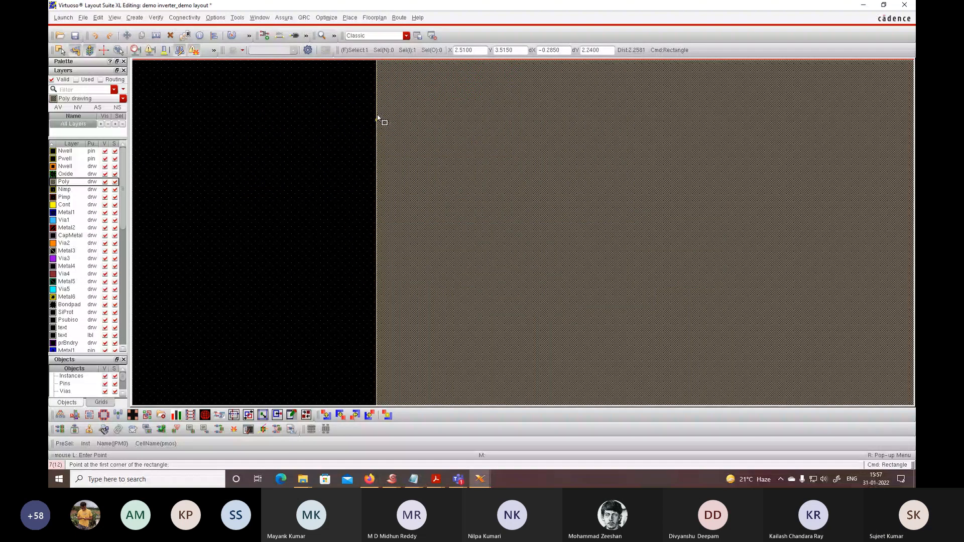
{"action": "left_click", "coordinate": [378, 120]}
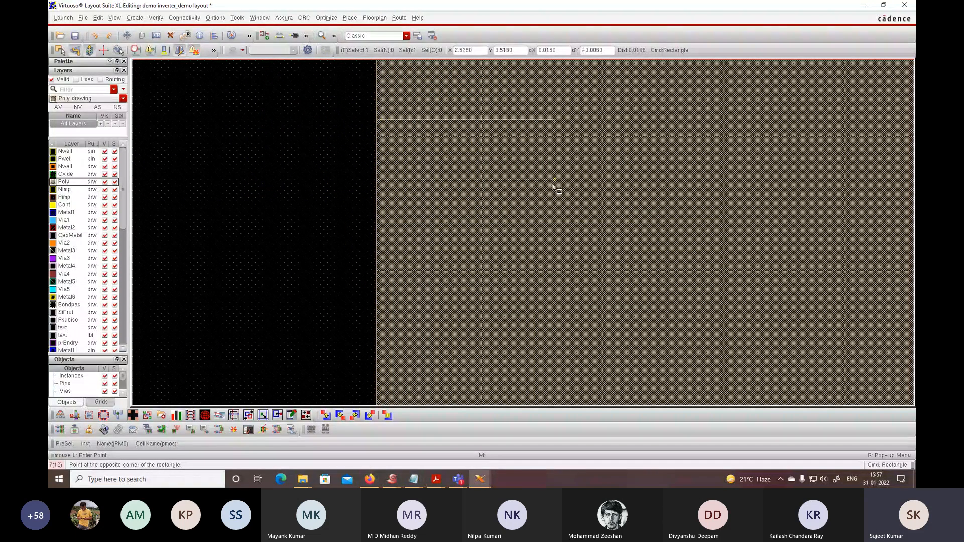
- Complete the poly rectangle at the right edge of the nmos gate's upper end, about 0.185 wide and 2.125 high
{"action": "scroll", "coordinate": [617, 208], "scroll_direction": "down", "scroll_amount": 1, "text": "ctrl"}
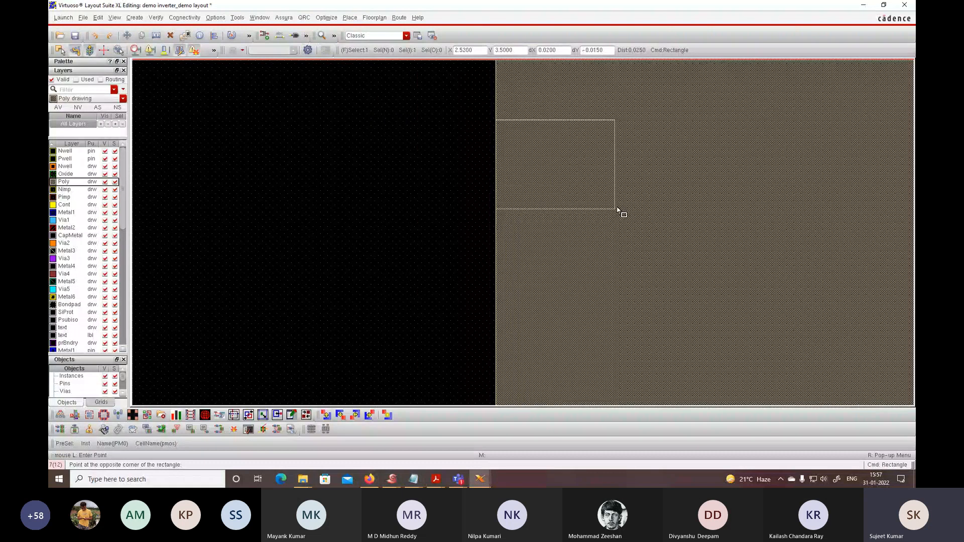
{"action": "scroll", "coordinate": [618, 209], "scroll_direction": "down", "scroll_amount": 3, "text": "ctrl"}
{"action": "scroll", "coordinate": [678, 261], "scroll_direction": "up", "scroll_amount": 2, "text": "ctrl"}
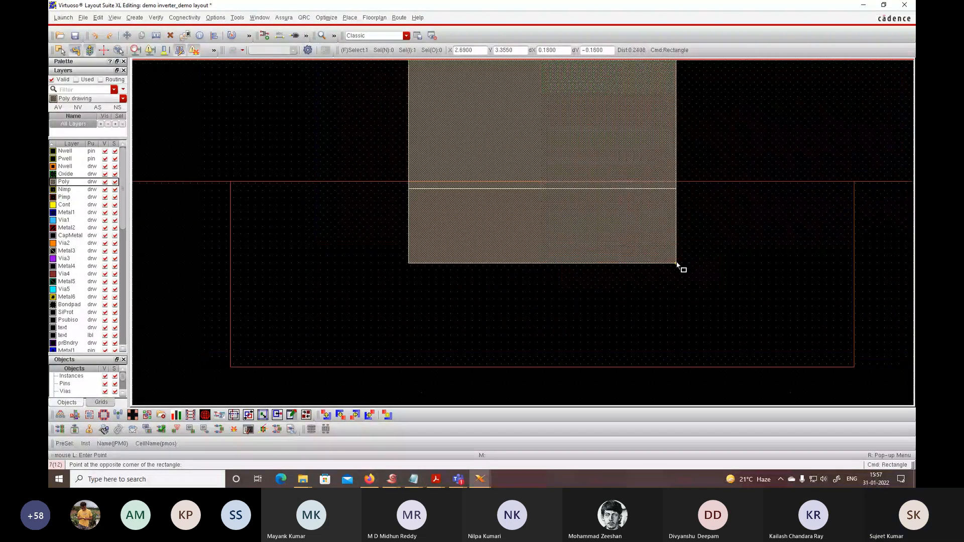
{"action": "scroll", "coordinate": [678, 265], "scroll_direction": "up", "scroll_amount": 1, "text": "ctrl"}
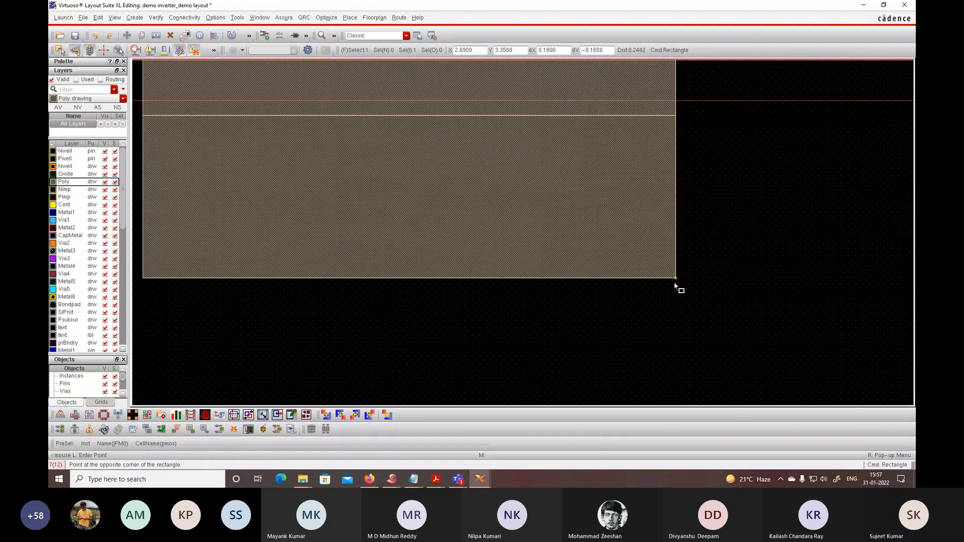
{"action": "scroll", "coordinate": [677, 289], "scroll_direction": "down", "scroll_amount": 2}
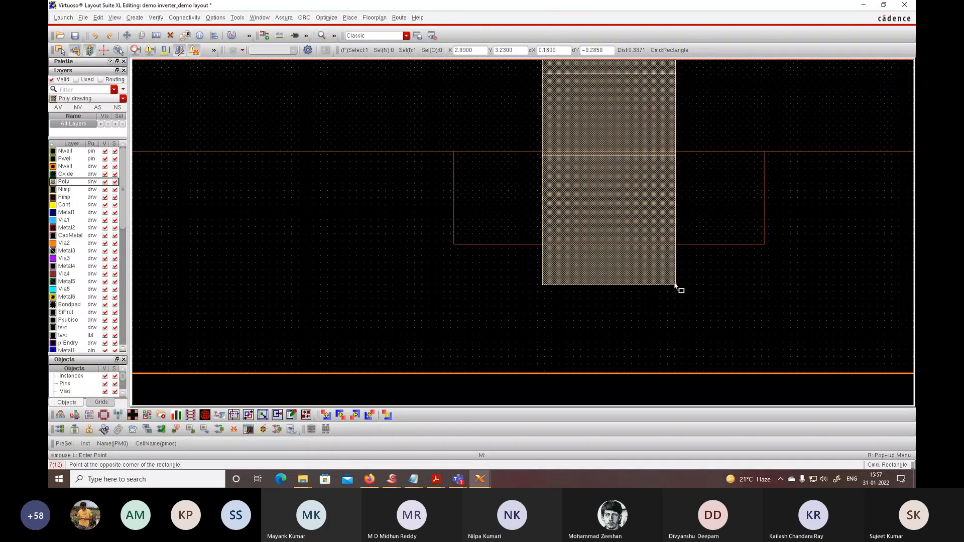
{"action": "scroll", "coordinate": [676, 287], "scroll_direction": "down", "scroll_amount": 3, "text": "ctrl"}
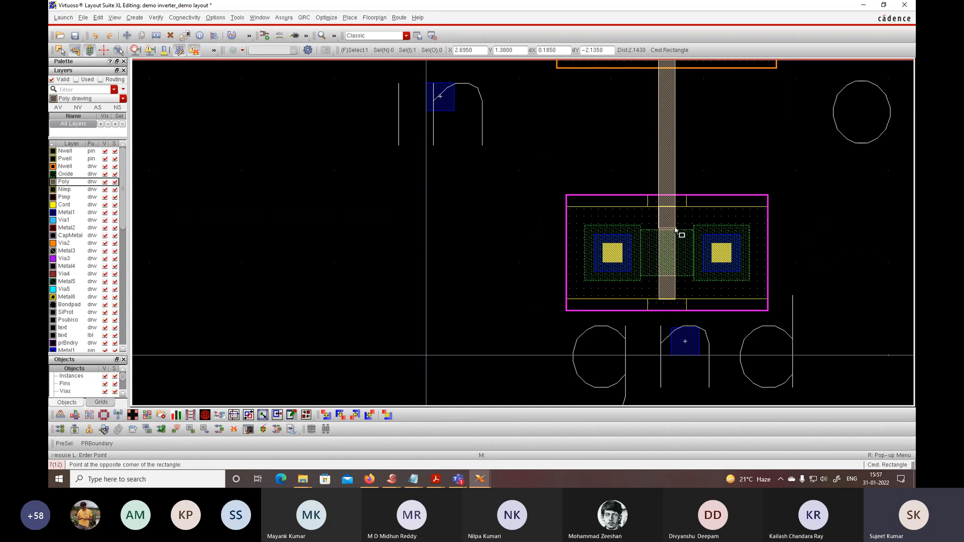
{"action": "scroll", "coordinate": [675, 229], "scroll_direction": "up", "scroll_amount": 1, "text": "ctrl"}
{"action": "scroll", "coordinate": [675, 228], "scroll_direction": "up", "scroll_amount": 2, "text": "ctrl"}
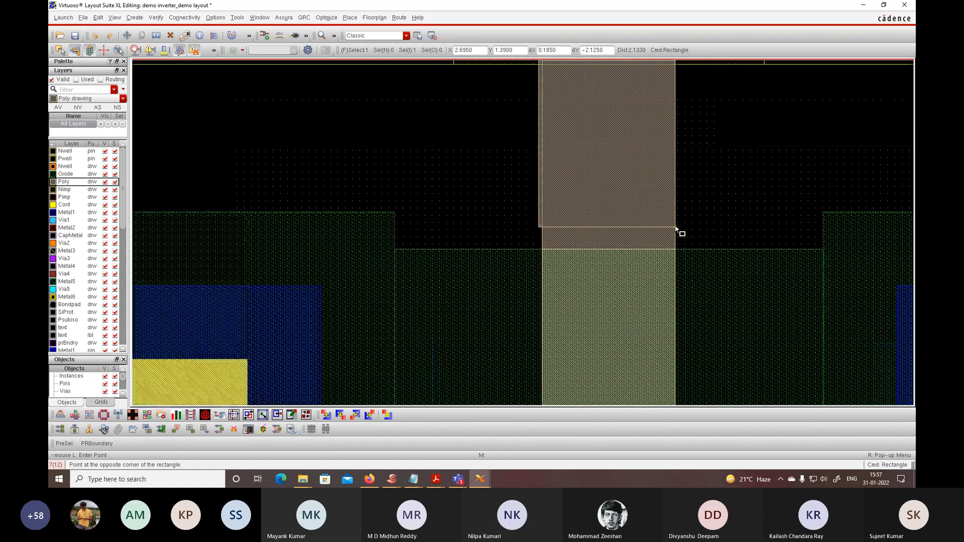
{"action": "left_click", "coordinate": [675, 228]}
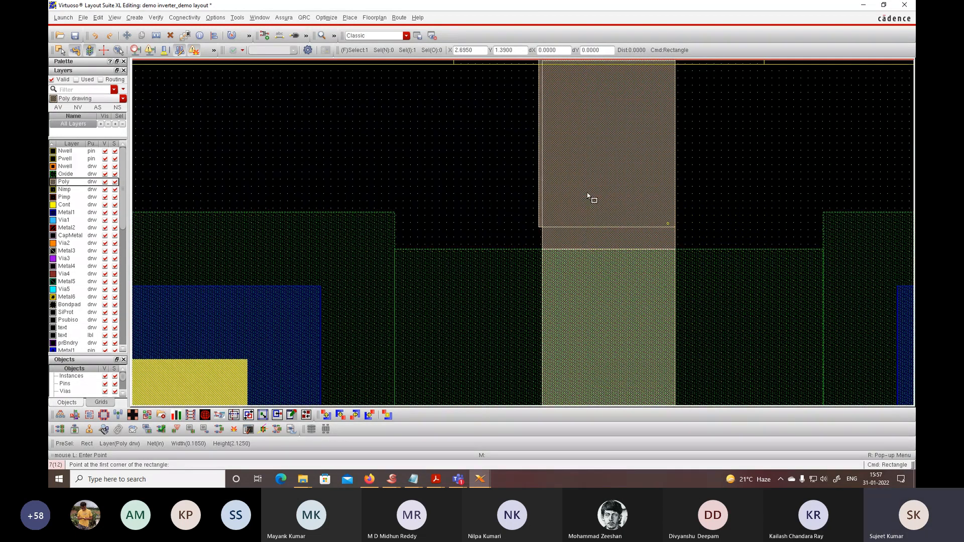
{"action": "scroll", "coordinate": [589, 196], "scroll_direction": "down", "scroll_amount": 3, "text": "ctrl"}
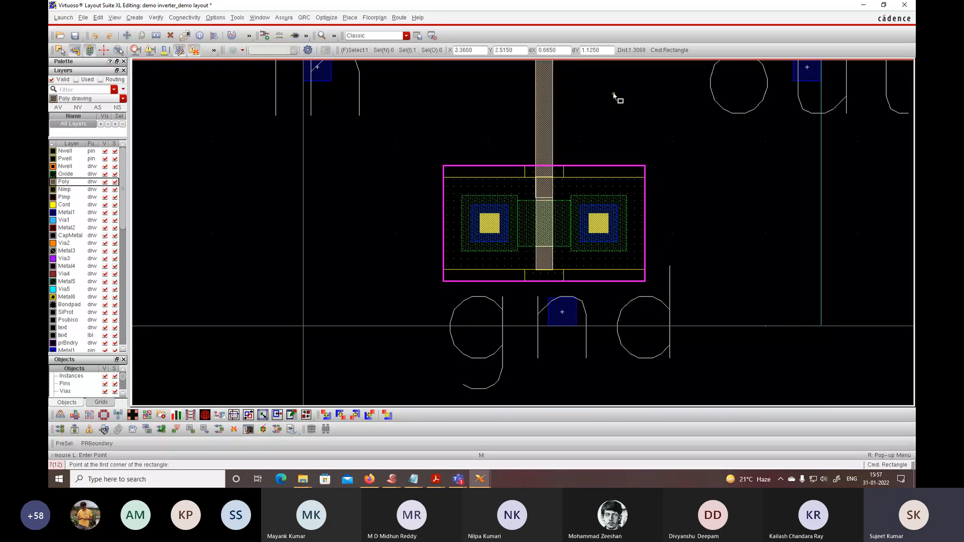
{"action": "scroll", "coordinate": [539, 211], "scroll_direction": "up", "scroll_amount": 3, "text": "ctrl"}
{"action": "key", "text": "Escape"}
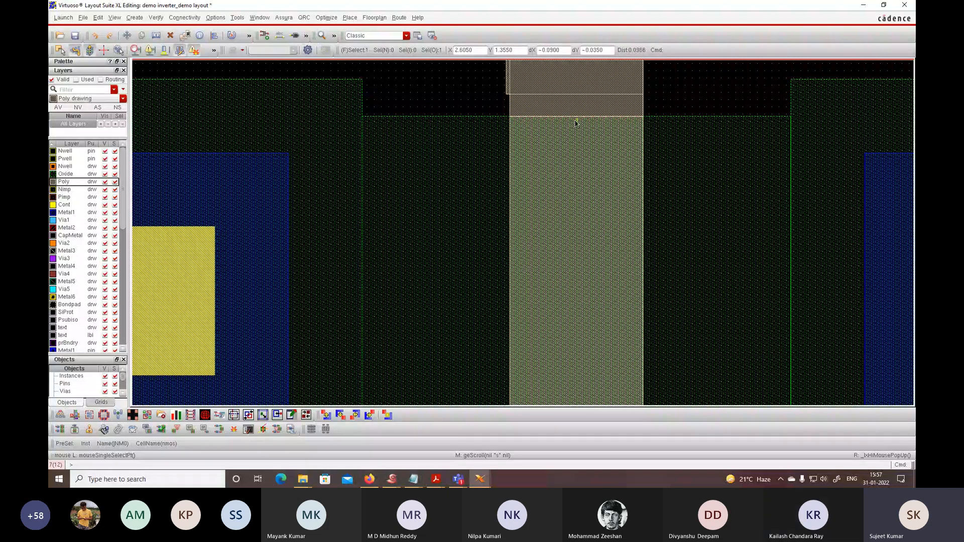
{"action": "scroll", "coordinate": [534, 237], "scroll_direction": "up", "scroll_amount": 2, "text": "ctrl"}
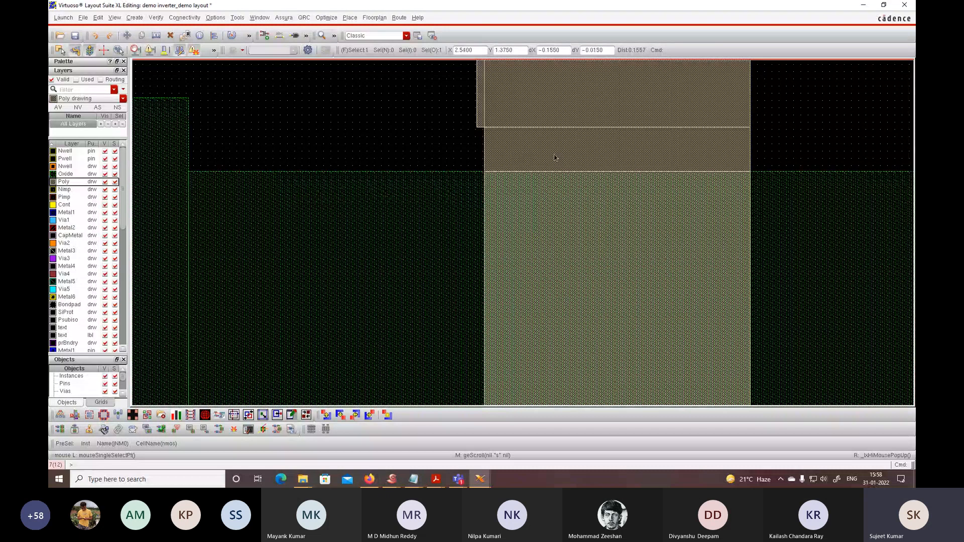
{"action": "key", "text": "m"}
{"action": "left_click", "coordinate": [576, 171]}
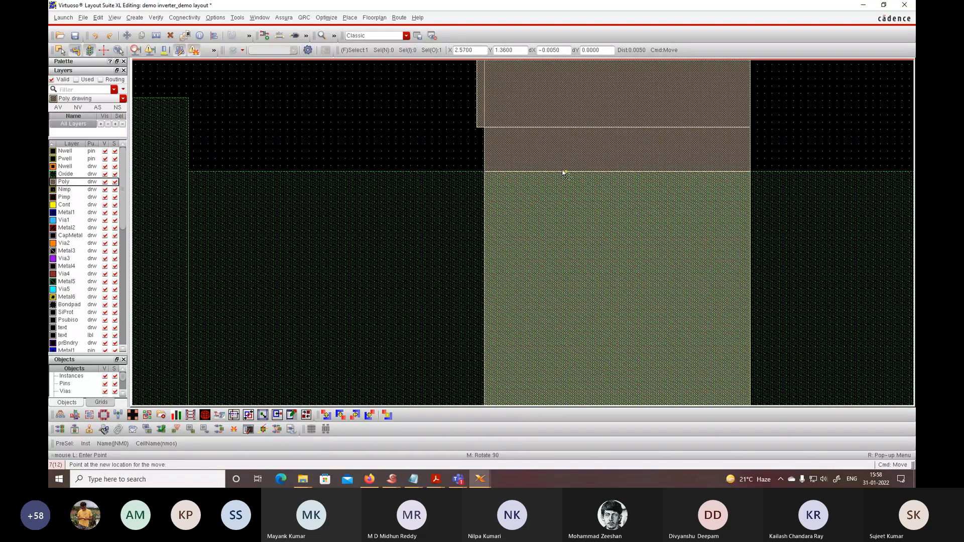
{"action": "scroll", "coordinate": [564, 172], "scroll_direction": "down", "scroll_amount": 5, "text": "ctrl"}
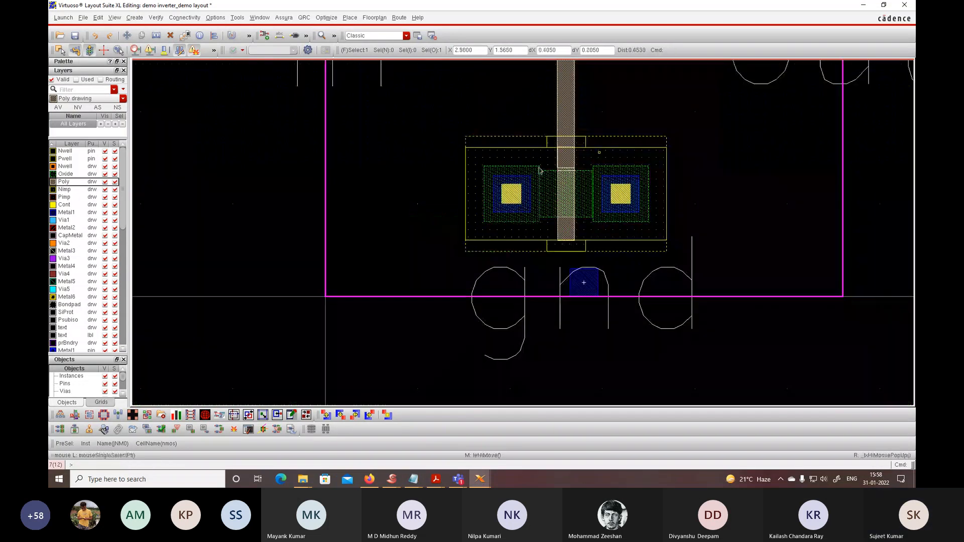
{"action": "key", "text": "Escape"}
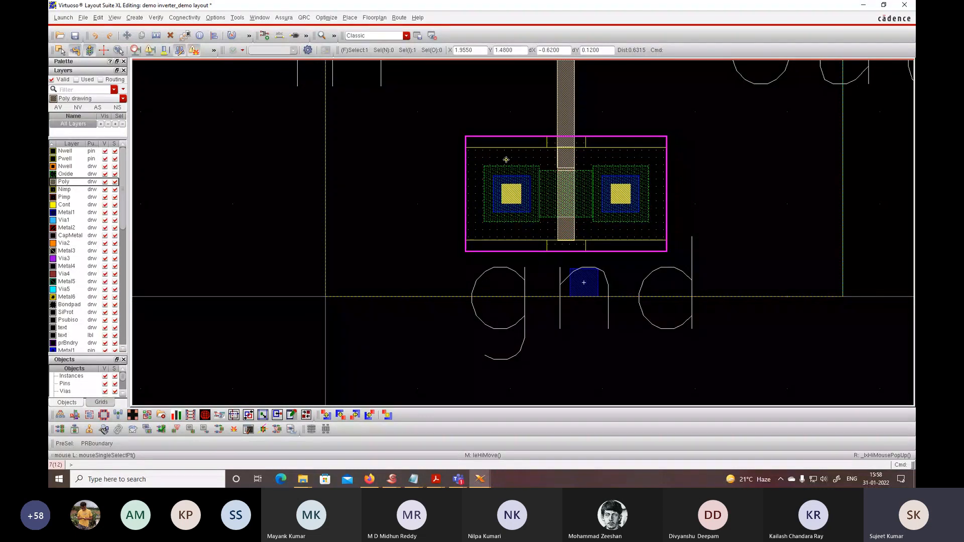
- Move the nmos transistor about 0.005 to the left so its gate's left edge is flush with the poly strip
{"action": "key", "text": "m"}
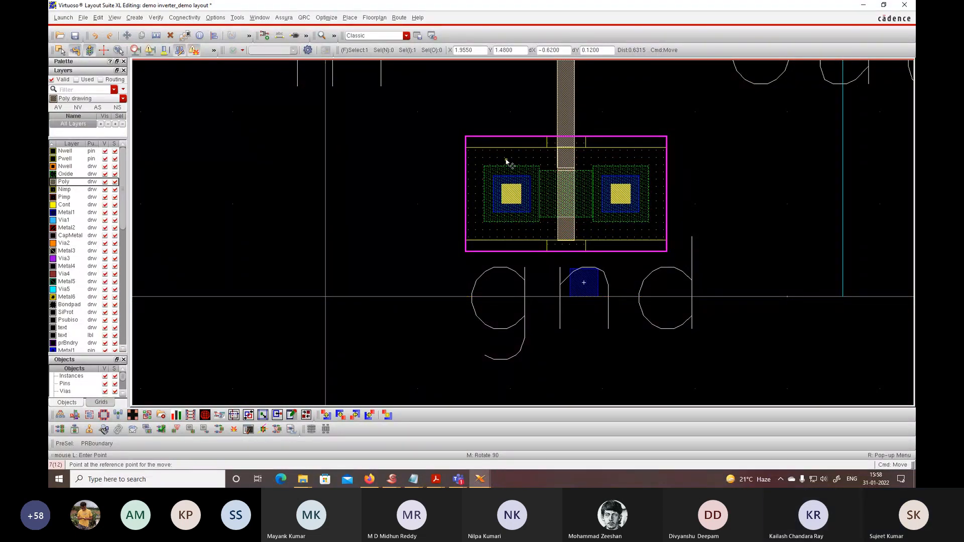
{"action": "scroll", "coordinate": [507, 161], "scroll_direction": "up", "scroll_amount": 2, "text": "ctrl"}
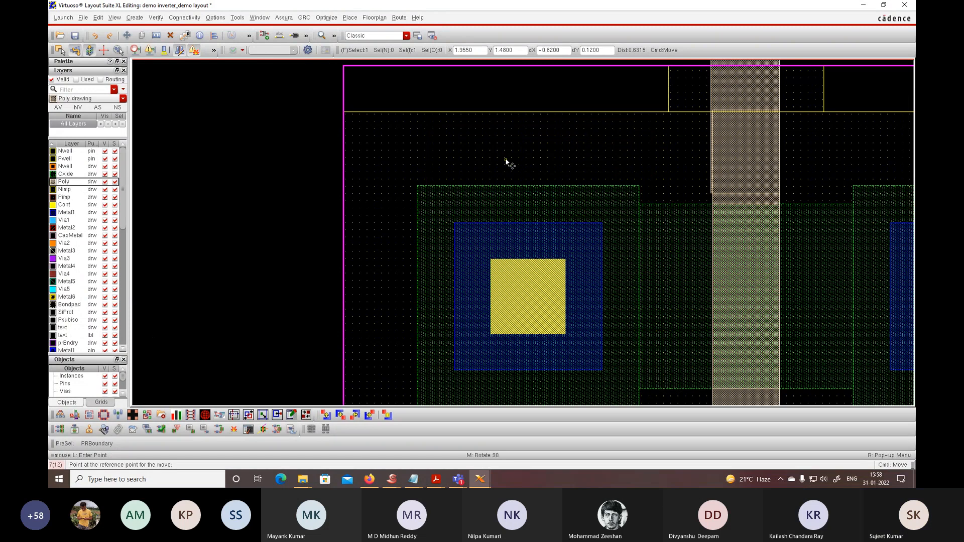
{"action": "left_click", "coordinate": [506, 161]}
{"action": "left_click", "coordinate": [504, 160]}
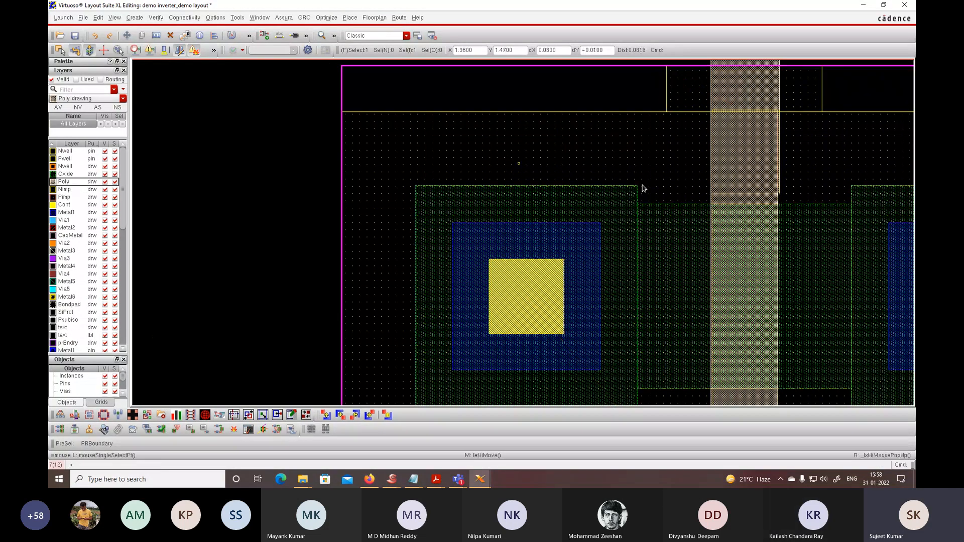
- Examine how the poly strip's left and right edges line up with the nmos and pmos gates
{"action": "scroll", "coordinate": [772, 200], "scroll_direction": "up", "scroll_amount": 3, "text": "ctrl"}
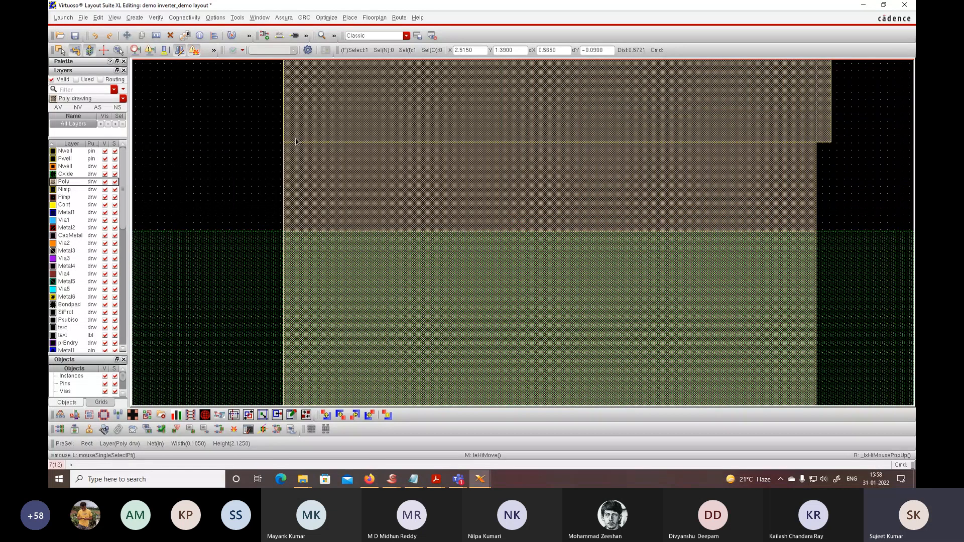
{"action": "scroll", "coordinate": [296, 142], "scroll_direction": "up", "scroll_amount": 2, "text": "ctrl"}
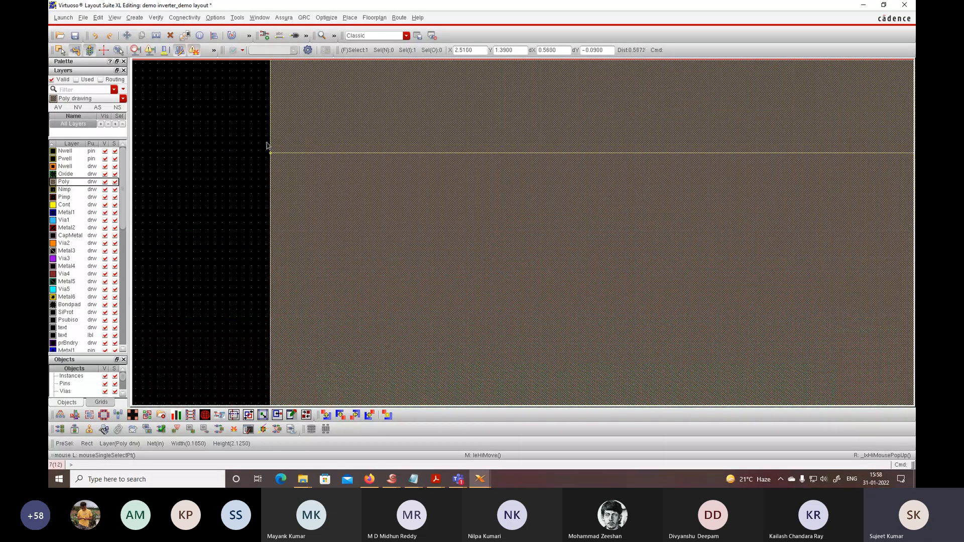
{"action": "scroll", "coordinate": [267, 146], "scroll_direction": "down", "scroll_amount": 1, "text": "ctrl"}
{"action": "scroll", "coordinate": [813, 156], "scroll_direction": "down", "scroll_amount": 1, "text": "ctrl"}
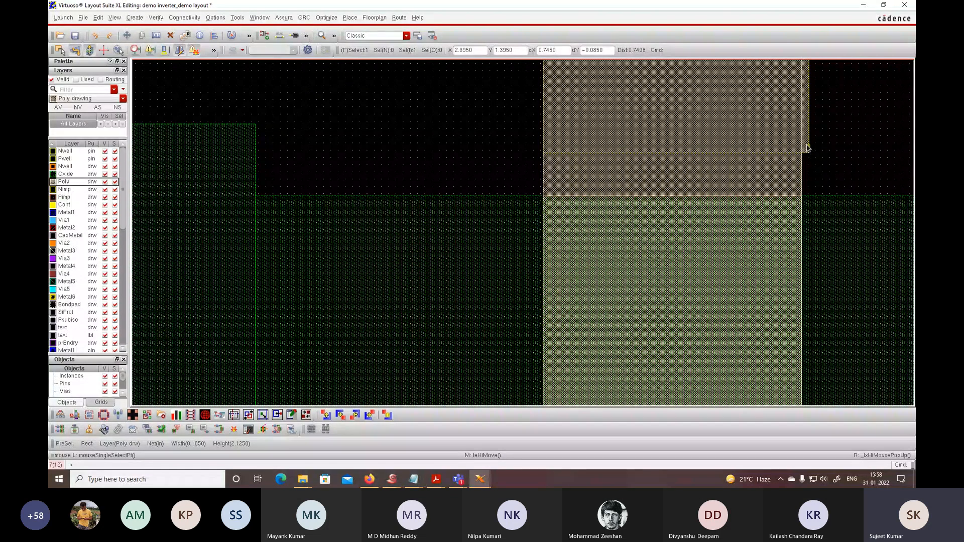
{"action": "scroll", "coordinate": [807, 148], "scroll_direction": "up", "scroll_amount": 3}
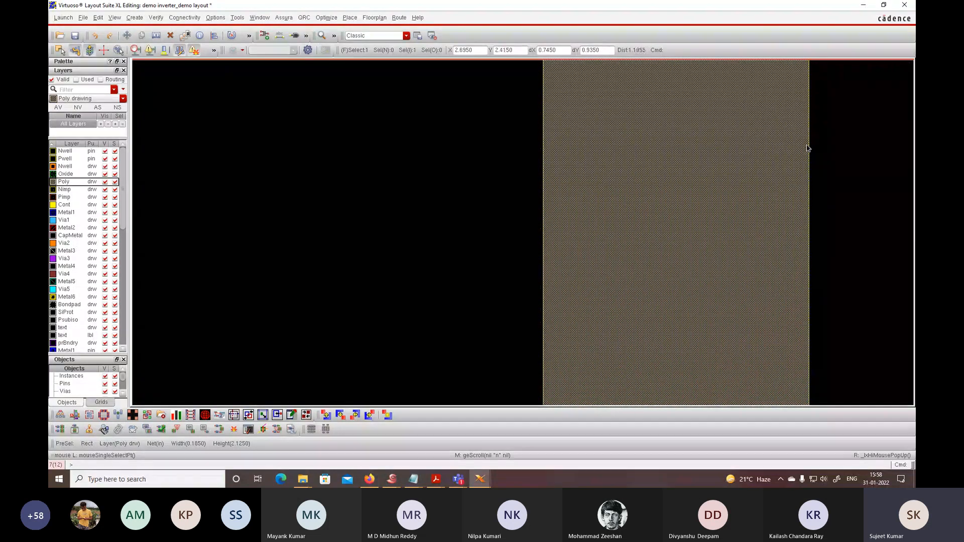
{"action": "scroll", "coordinate": [807, 147], "scroll_direction": "down", "scroll_amount": 3, "text": "ctrl"}
{"action": "scroll", "coordinate": [794, 226], "scroll_direction": "up", "scroll_amount": 4}
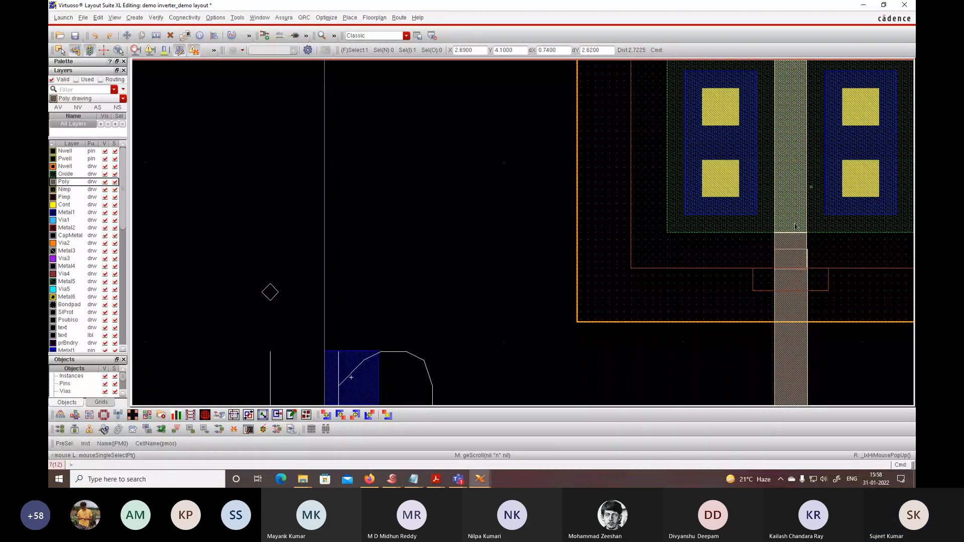
{"action": "scroll", "coordinate": [803, 246], "scroll_direction": "up", "scroll_amount": 4, "text": "ctrl"}
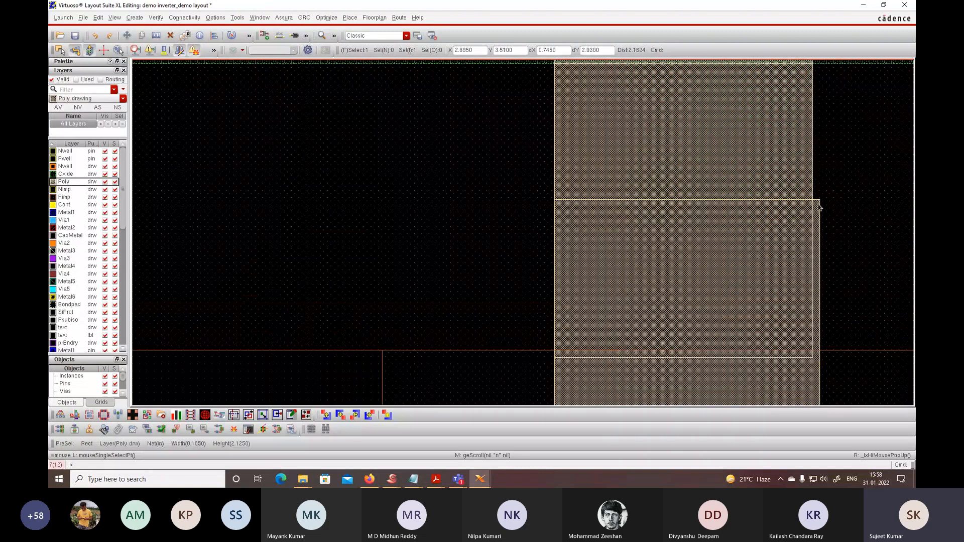
{"action": "scroll", "coordinate": [818, 206], "scroll_direction": "up", "scroll_amount": 2, "text": "ctrl"}
{"action": "scroll", "coordinate": [819, 207], "scroll_direction": "up", "scroll_amount": 2, "text": "ctrl"}
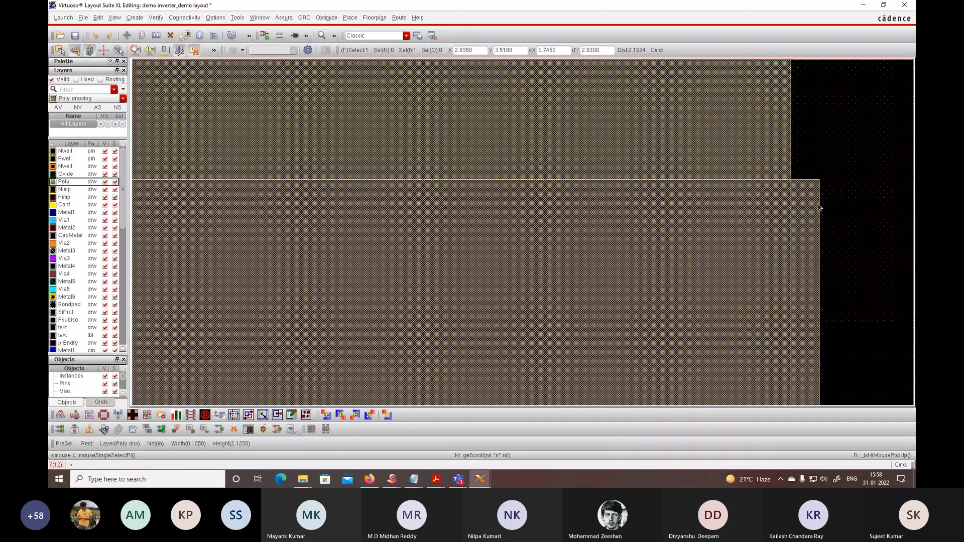
- Try to stretch the poly strip's protruding right edge so it is flush with the pmos gate
{"action": "scroll", "coordinate": [818, 207], "scroll_direction": "down", "scroll_amount": 1}
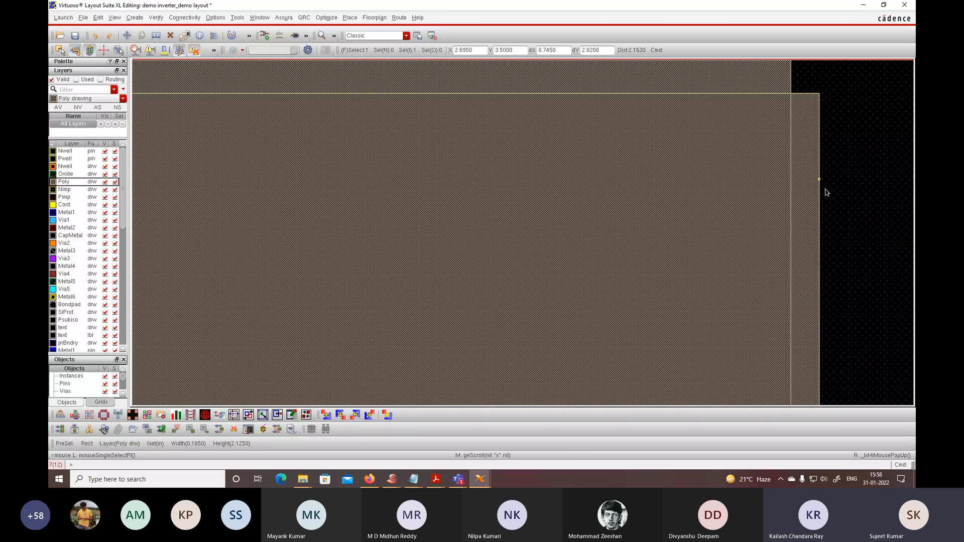
{"action": "scroll", "coordinate": [826, 192], "scroll_direction": "down", "scroll_amount": 2, "text": "ctrl"}
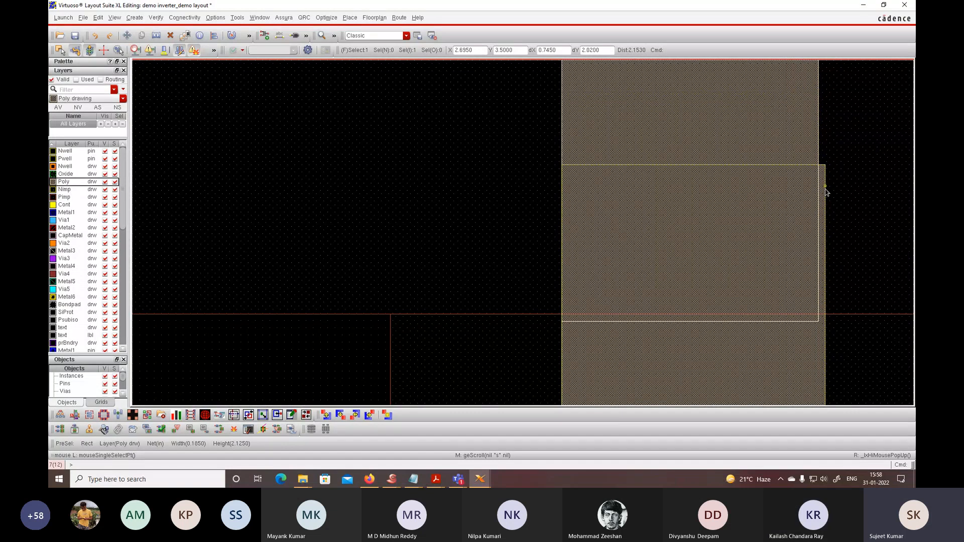
{"action": "key", "text": "s"}
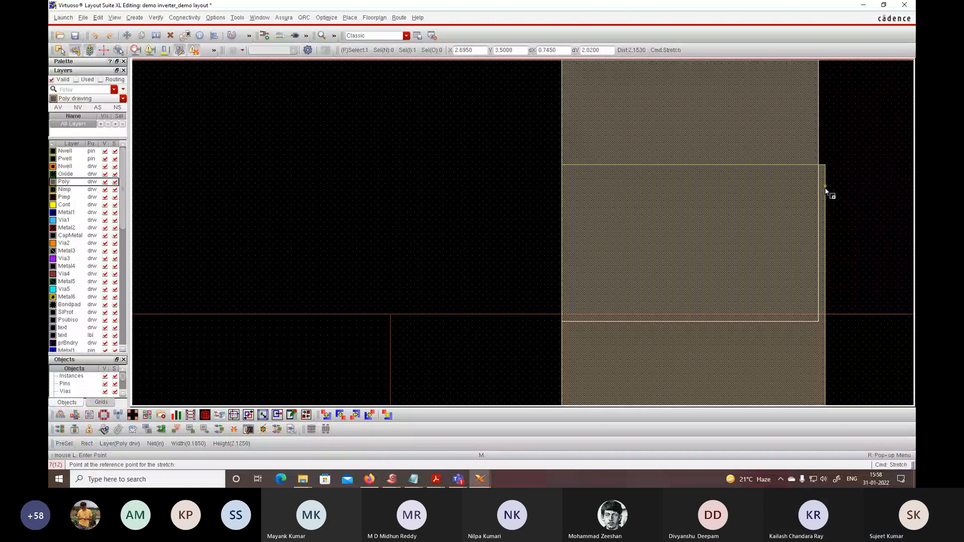
{"action": "scroll", "coordinate": [825, 191], "scroll_direction": "up", "scroll_amount": 2}
{"action": "left_click", "coordinate": [824, 184]}
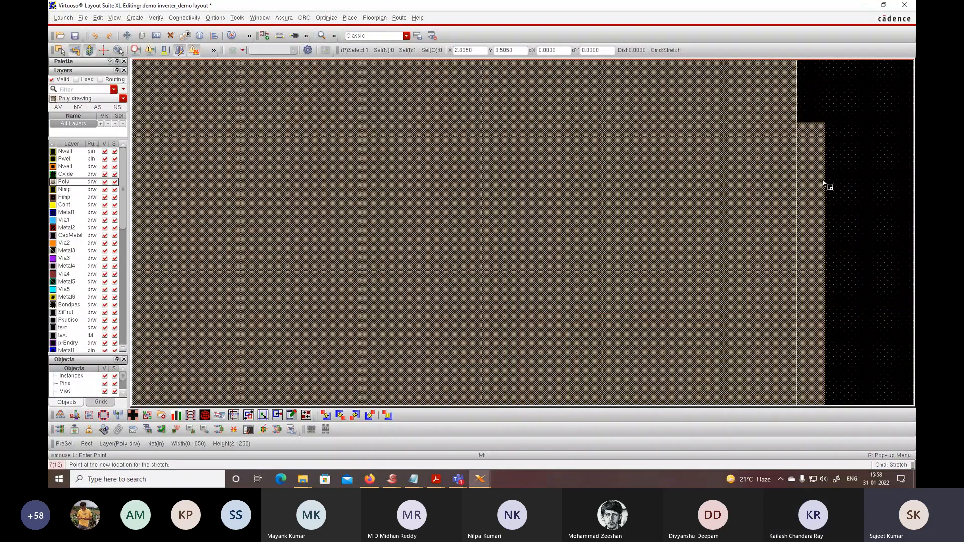
{"action": "scroll", "coordinate": [824, 184], "scroll_direction": "down", "scroll_amount": 3}
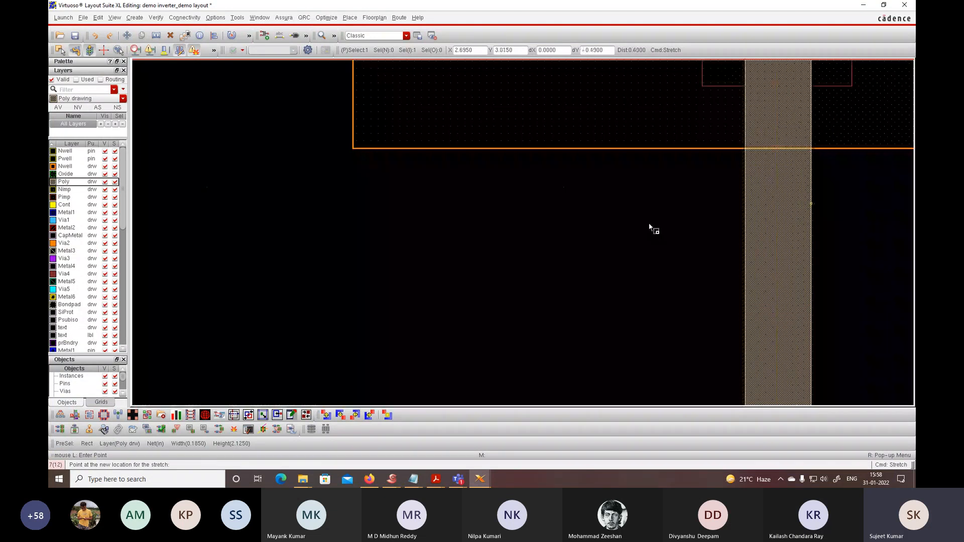
{"action": "left_click", "coordinate": [648, 222]}
{"action": "scroll", "coordinate": [811, 206], "scroll_direction": "up", "scroll_amount": 3}
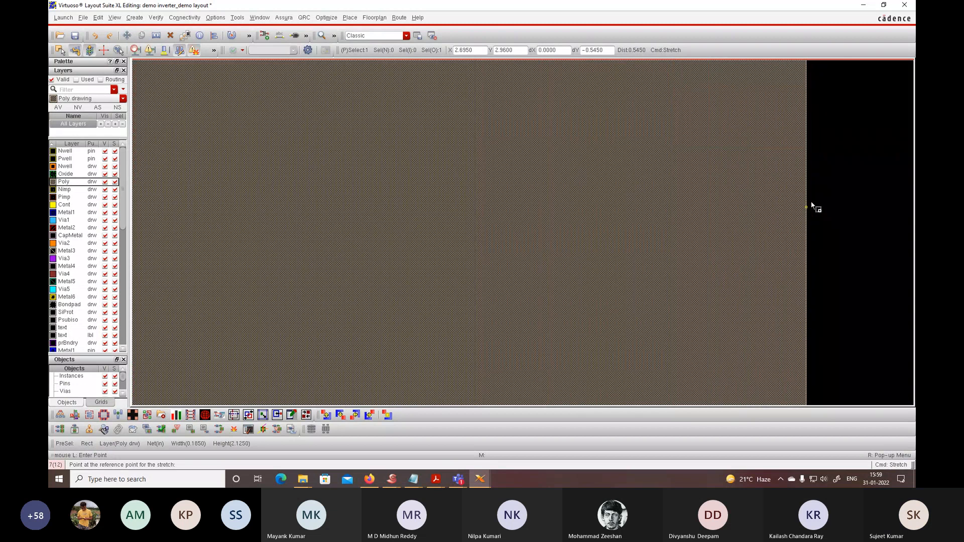
{"action": "scroll", "coordinate": [807, 201], "scroll_direction": "up", "scroll_amount": 2}
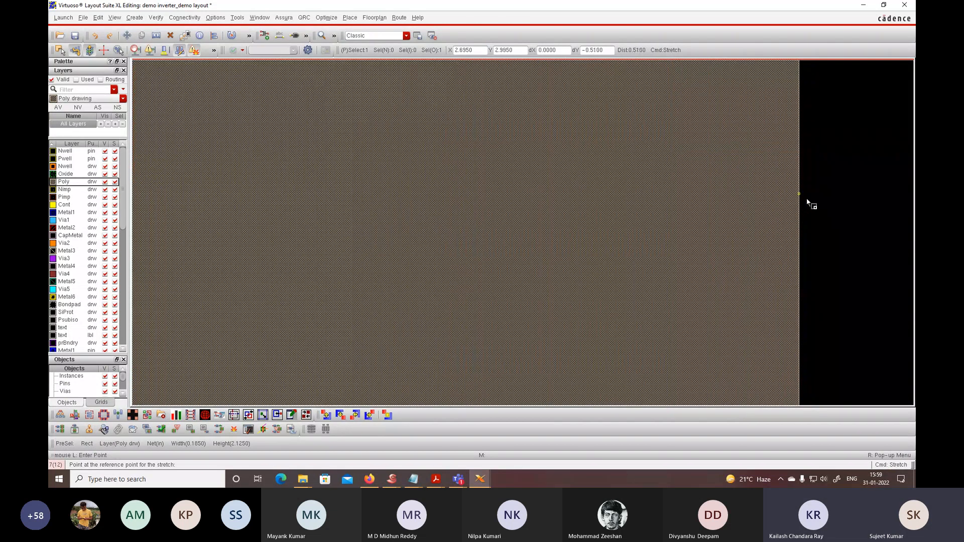
{"action": "scroll", "coordinate": [807, 201], "scroll_direction": "down", "scroll_amount": 3}
{"action": "scroll", "coordinate": [800, 266], "scroll_direction": "up", "scroll_amount": 5}
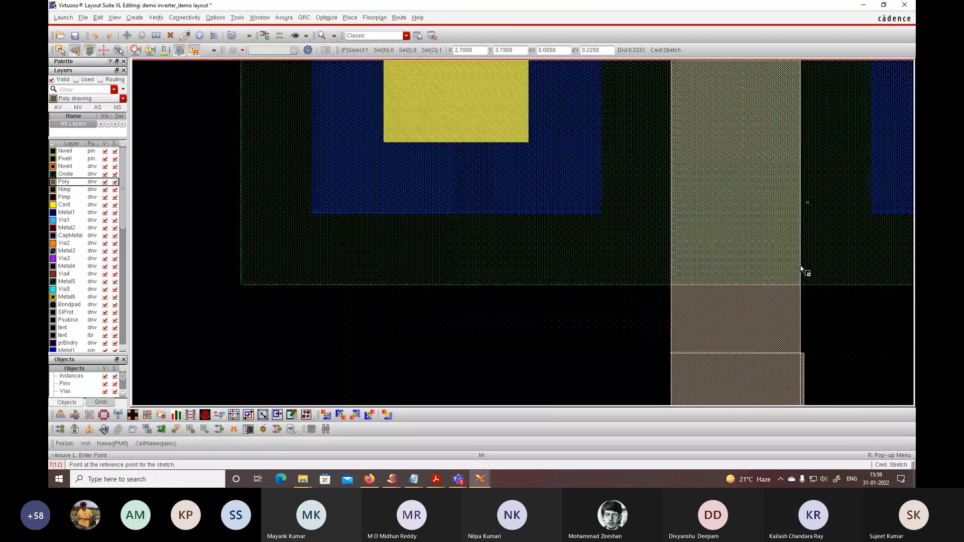
{"action": "scroll", "coordinate": [798, 259], "scroll_direction": "down", "scroll_amount": 2}
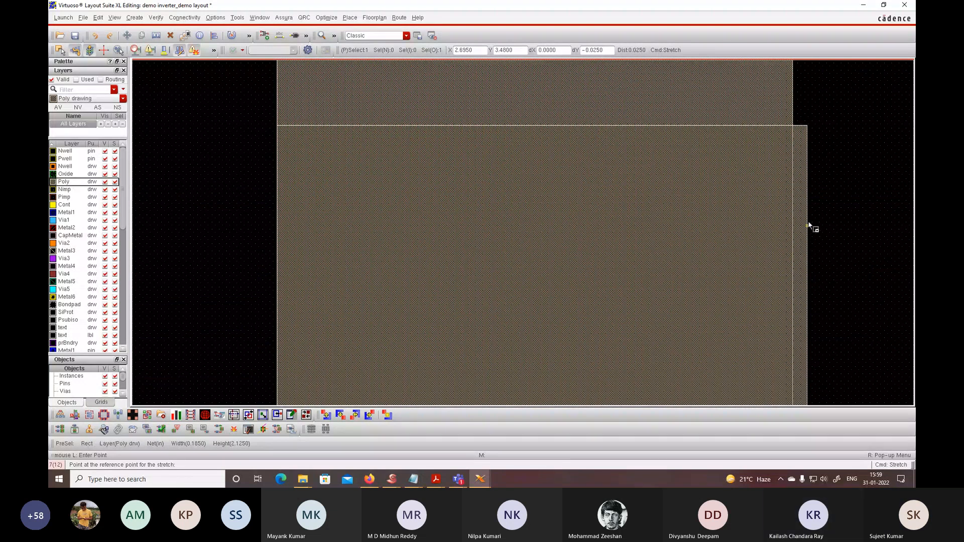
{"action": "key", "text": "Escape"}
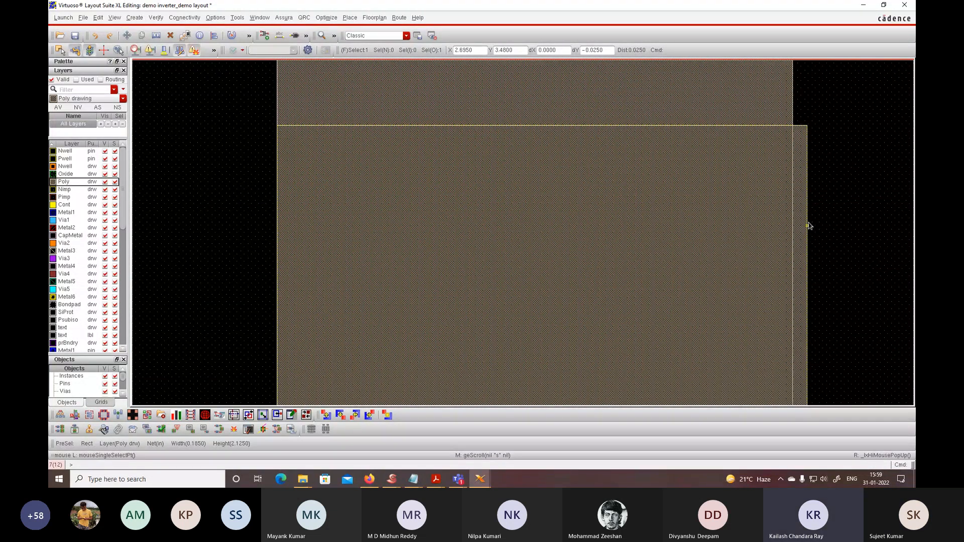
- Retry stretching the poly strip's right edge inward, picking the edge below the strip's upper end
{"action": "key", "text": "s"}
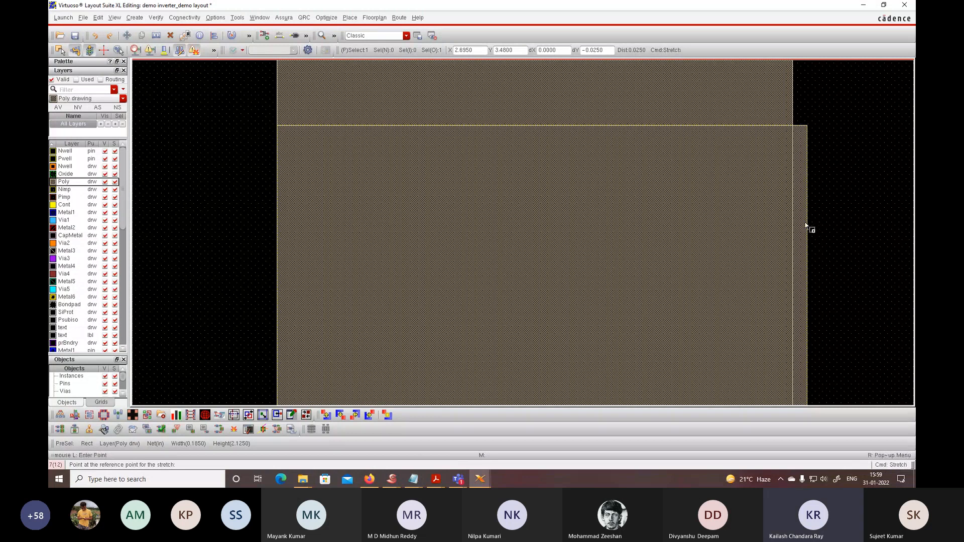
{"action": "scroll", "coordinate": [807, 227], "scroll_direction": "down", "scroll_amount": 2, "text": "ctrl"}
{"action": "scroll", "coordinate": [802, 367], "scroll_direction": "down", "scroll_amount": 2, "text": "ctrl"}
{"action": "scroll", "coordinate": [802, 364], "scroll_direction": "up", "scroll_amount": 3, "text": "ctrl"}
{"action": "left_click", "coordinate": [803, 357]}
{"action": "scroll", "coordinate": [781, 355], "scroll_direction": "down", "scroll_amount": 2, "text": "ctrl"}
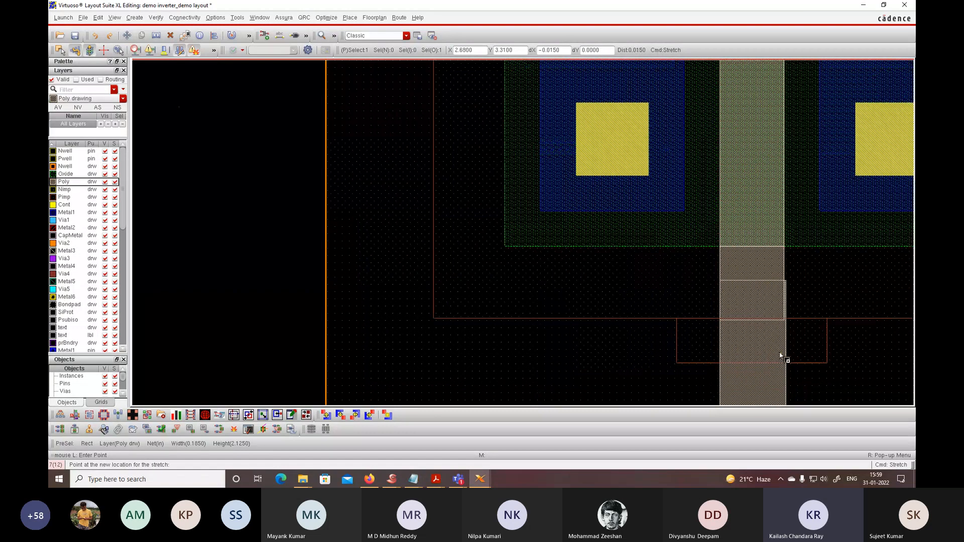
{"action": "scroll", "coordinate": [781, 355], "scroll_direction": "down", "scroll_amount": 3}
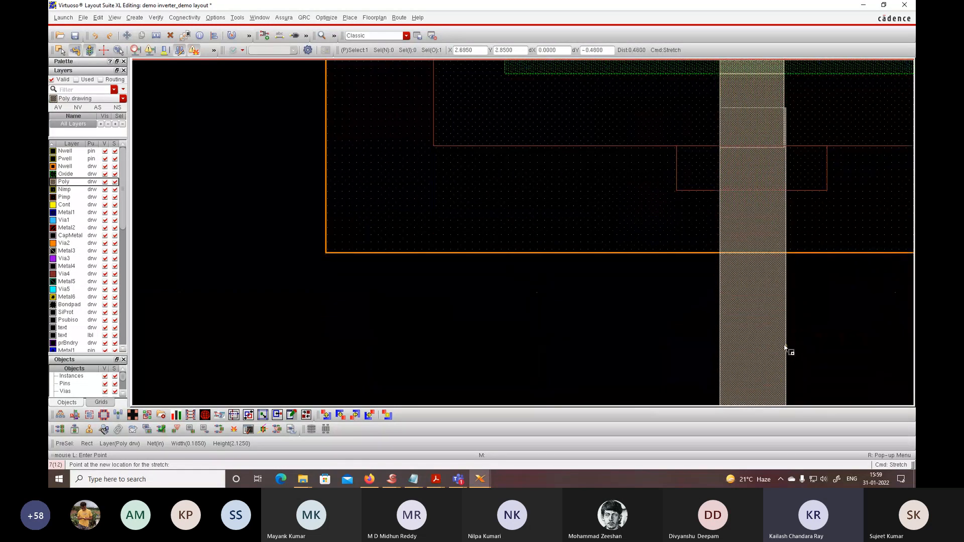
{"action": "key", "text": "Escape"}
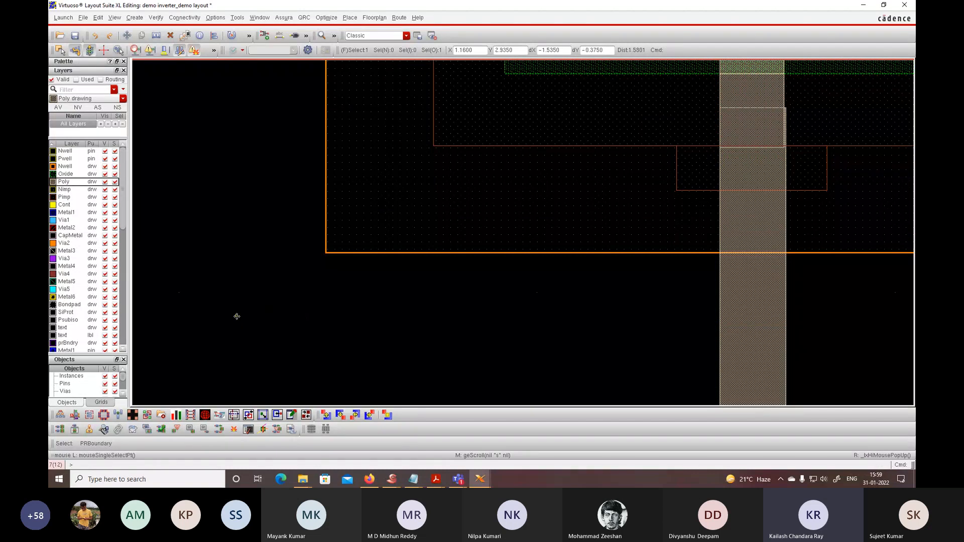
{"action": "key", "text": "s"}
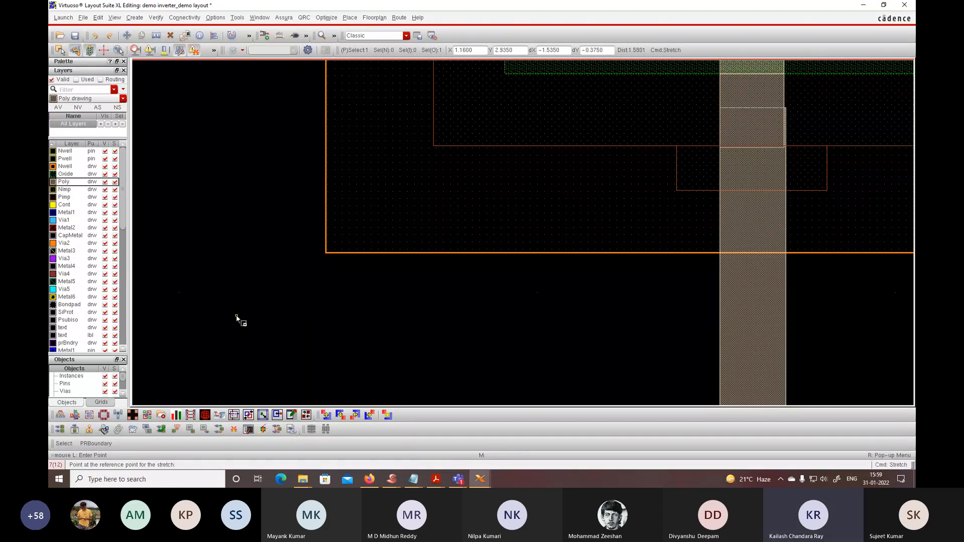
{"action": "left_click", "coordinate": [784, 292]}
{"action": "key", "text": "Escape"}
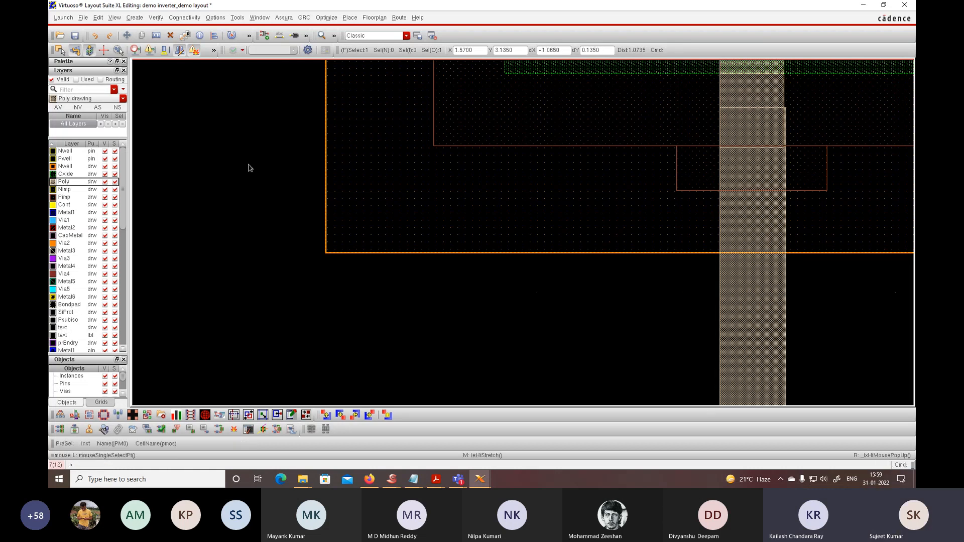
- Save the demo inverter_demo layout
{"action": "left_click", "coordinate": [74, 35]}
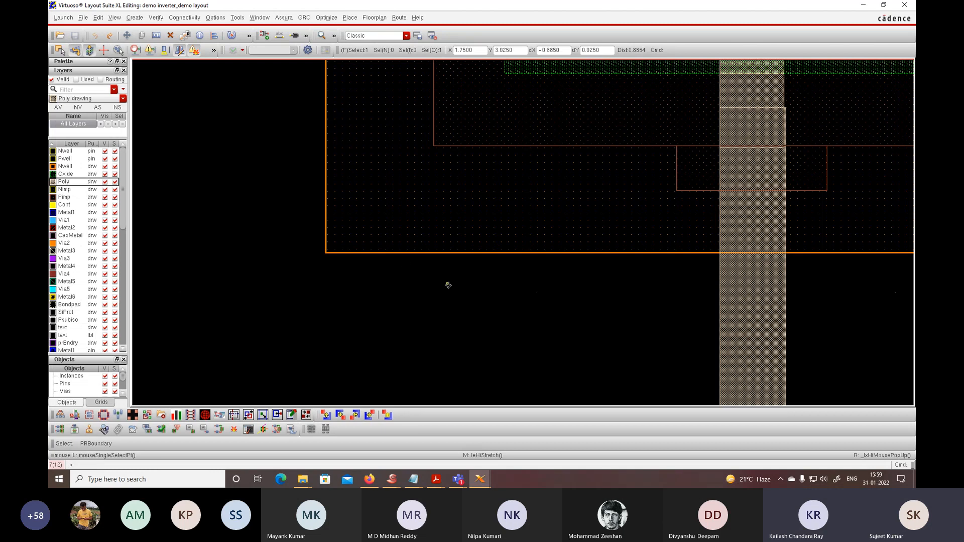
- Look over the whole inverter cell, from the vdd pin above the pmos to the gnd pin below the nmos
{"action": "key", "text": "s"}
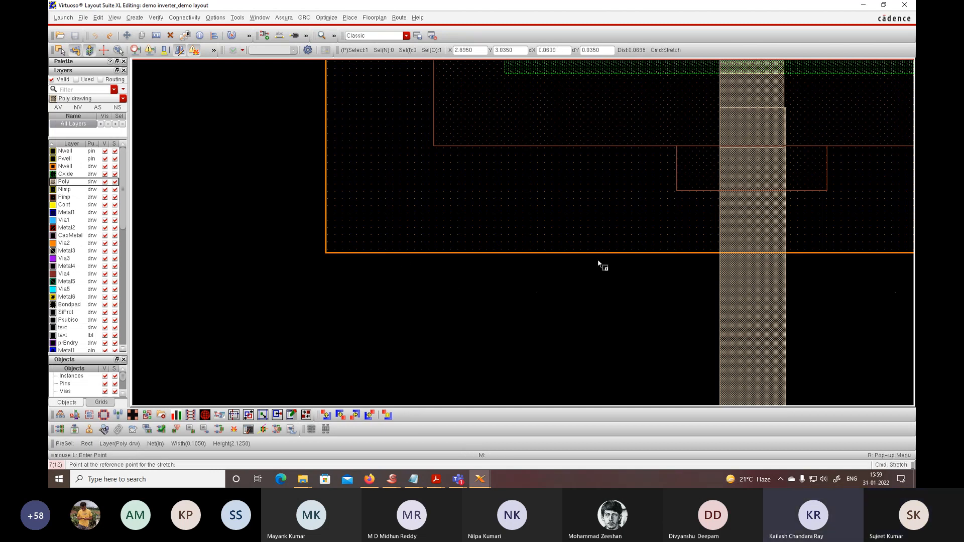
{"action": "scroll", "coordinate": [597, 262], "scroll_direction": "down", "scroll_amount": 2}
{"action": "key", "text": "Up"}
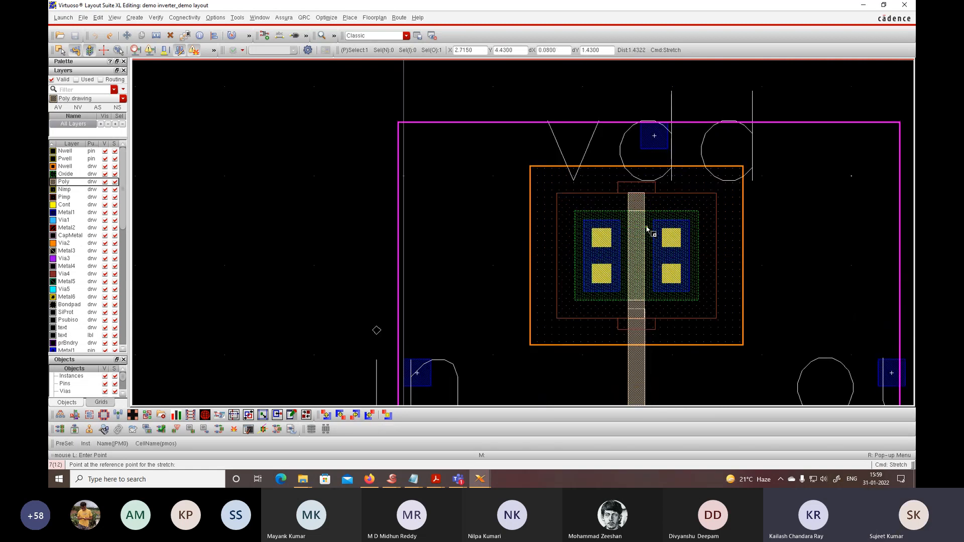
{"action": "key", "text": "Down"}
{"action": "key", "text": "Down"}
{"action": "key", "text": "Down"}
{"action": "key", "text": "Down"}
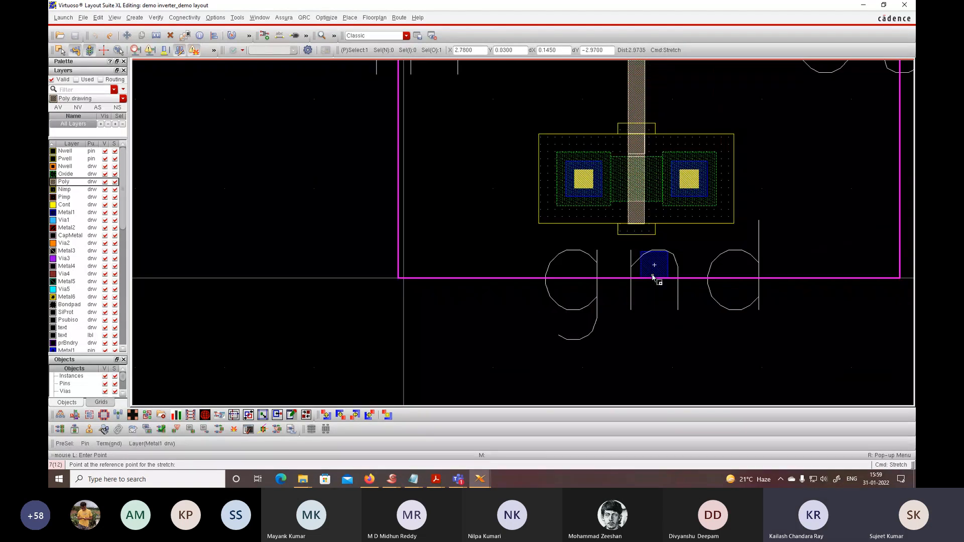
{"action": "key", "text": "Up"}
{"action": "key", "text": "Up"}
{"action": "key", "text": "Up"}
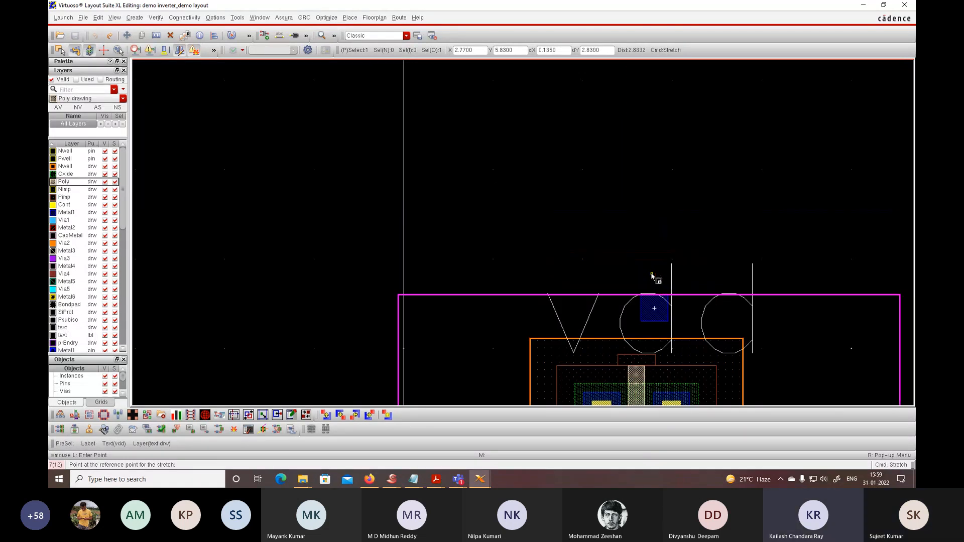
{"action": "key", "text": "Down"}
- Examine how the poly strip's upper end overlaps the pmos gate and how the strip runs to the nmos gate
{"action": "scroll", "coordinate": [632, 153], "scroll_direction": "up", "scroll_amount": 2}
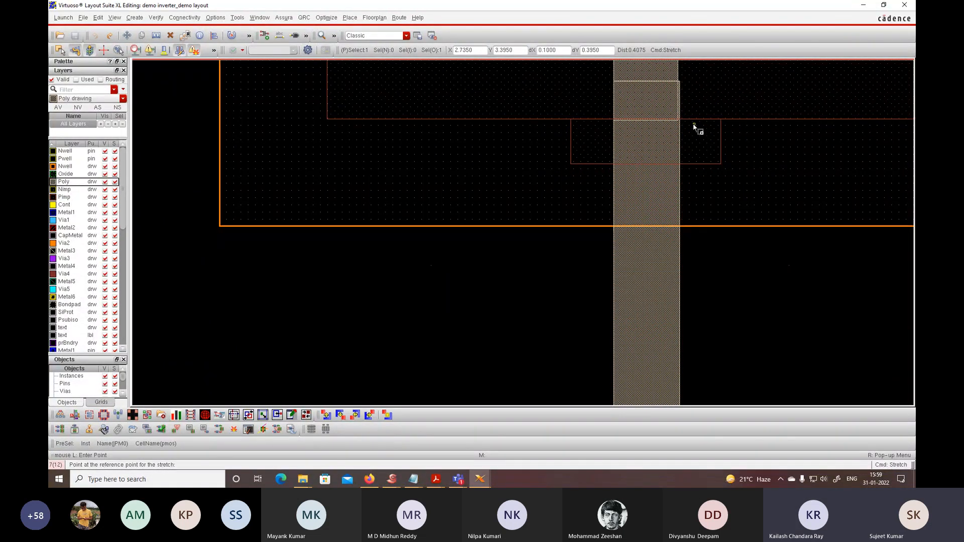
{"action": "key", "text": "Up"}
{"action": "key", "text": "Up"}
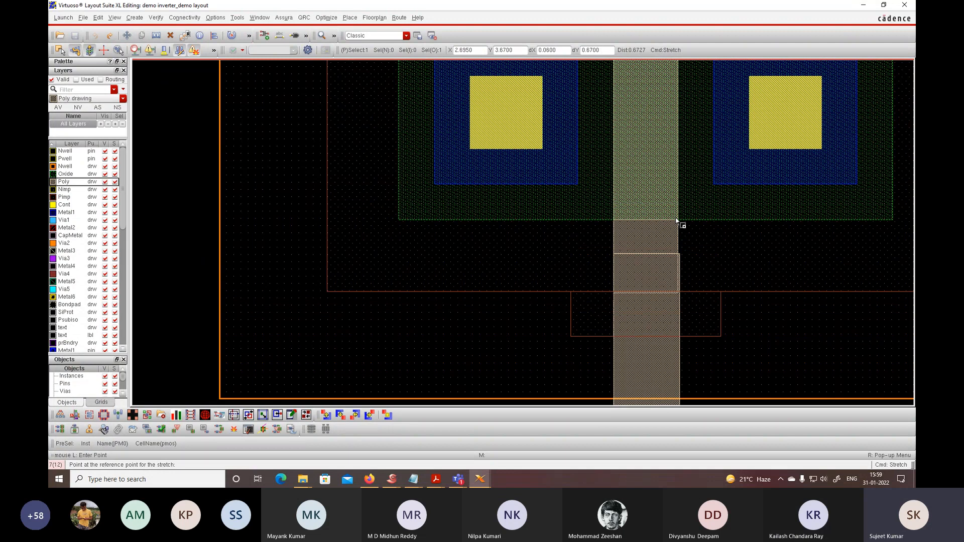
{"action": "scroll", "coordinate": [676, 256], "scroll_direction": "up", "scroll_amount": 3, "text": "ctrl"}
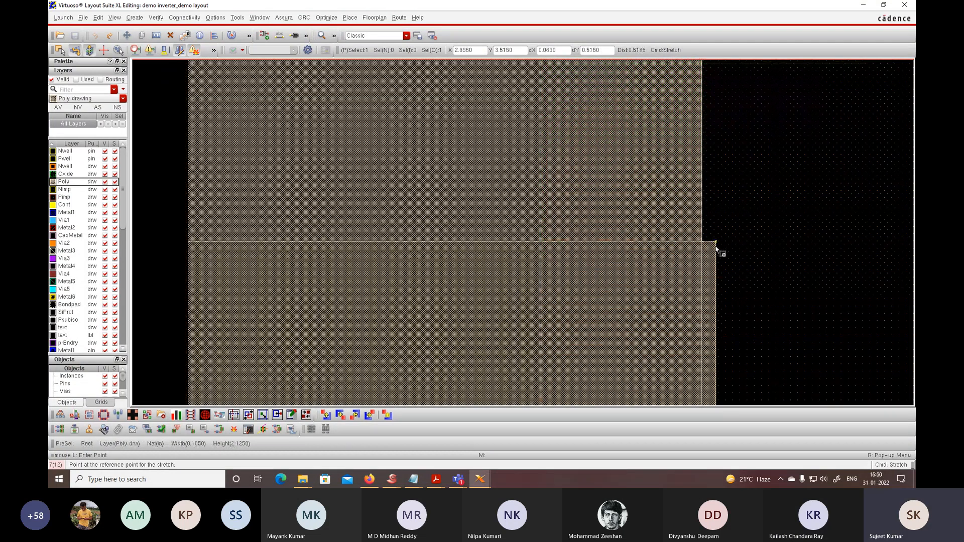
{"action": "scroll", "coordinate": [716, 246], "scroll_direction": "down", "scroll_amount": 4}
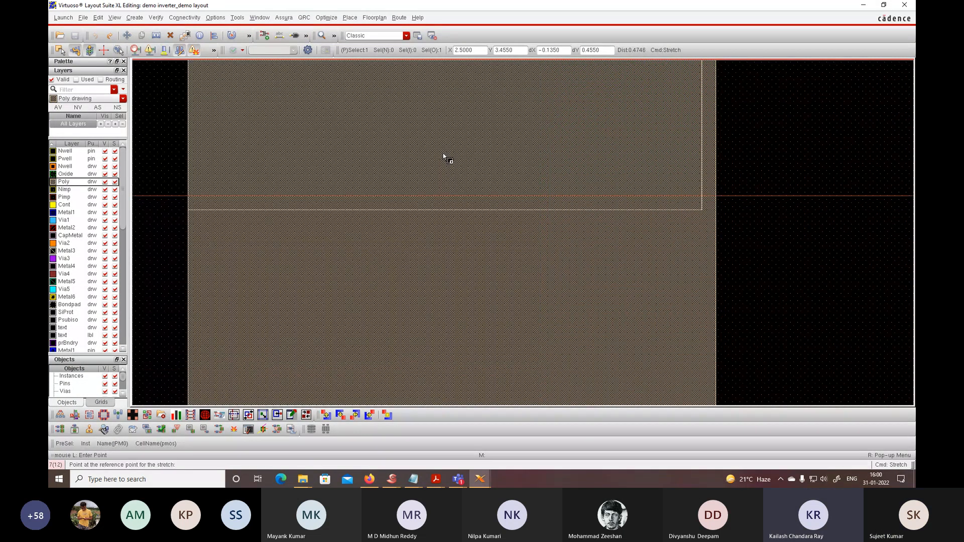
{"action": "scroll", "coordinate": [597, 196], "scroll_direction": "down", "scroll_amount": 3, "text": "ctrl"}
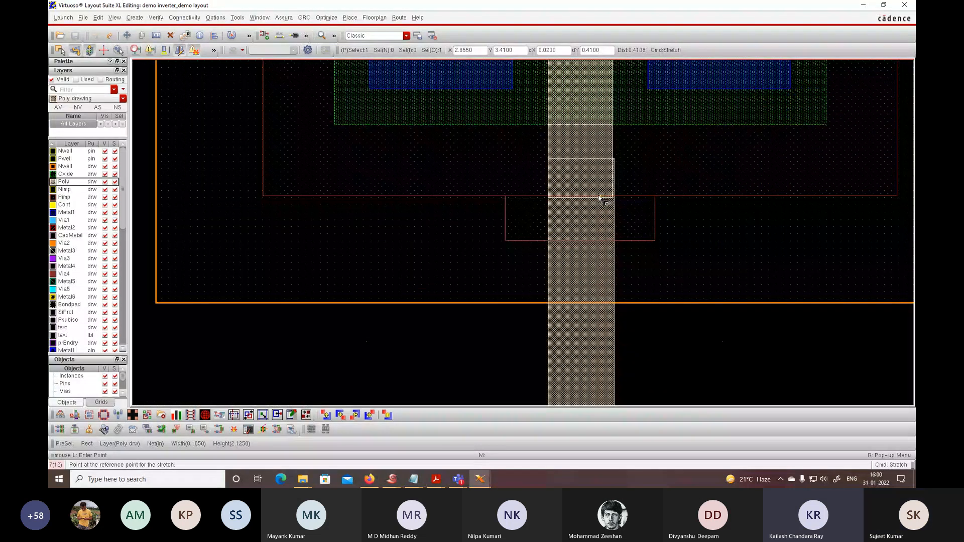
{"action": "scroll", "coordinate": [600, 199], "scroll_direction": "down", "scroll_amount": 3}
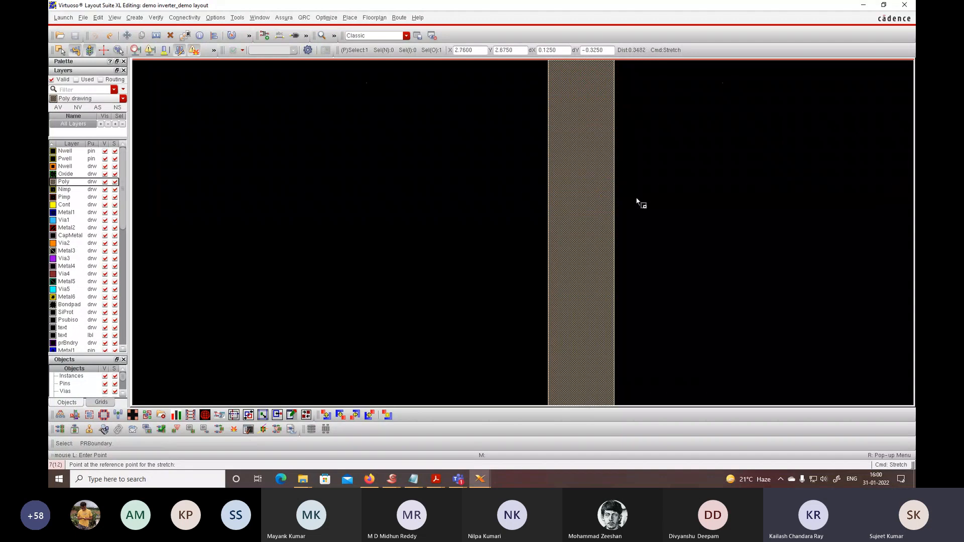
{"action": "scroll", "coordinate": [639, 202], "scroll_direction": "down", "scroll_amount": 2, "text": "ctrl"}
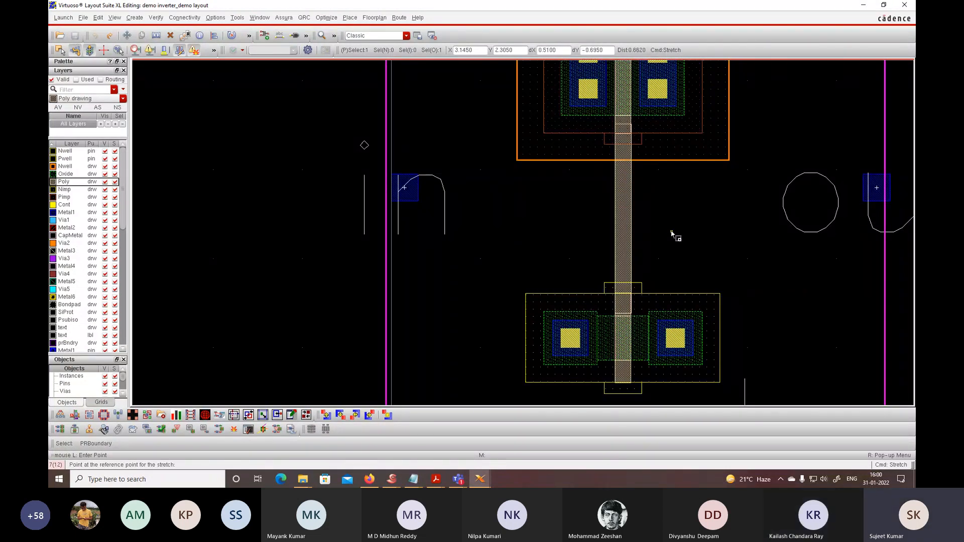
{"action": "scroll", "coordinate": [672, 233], "scroll_direction": "up", "scroll_amount": 3}
{"action": "scroll", "coordinate": [672, 233], "scroll_direction": "down", "scroll_amount": 6}
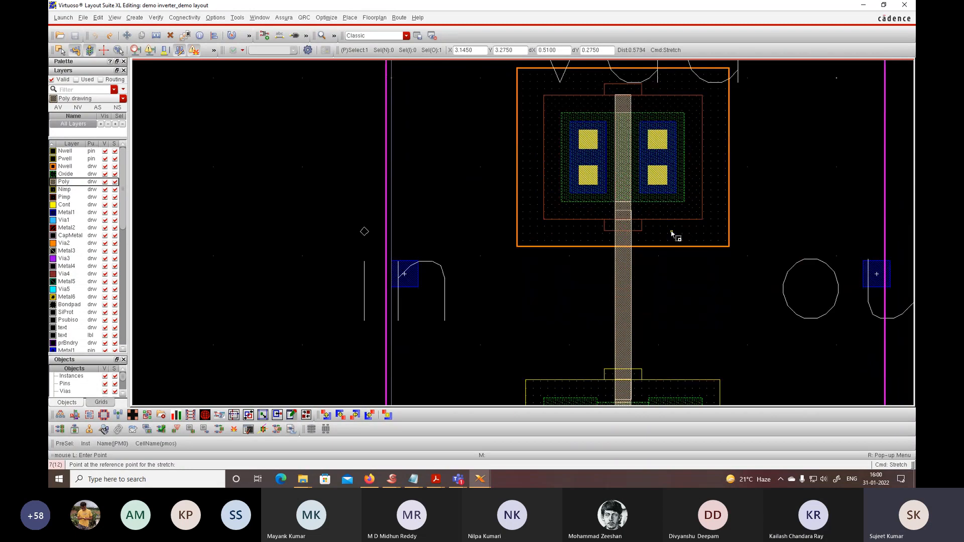
{"action": "scroll", "coordinate": [688, 150], "scroll_direction": "up", "scroll_amount": 3}
- Draw a rectangle on the Metal1 drawing layer connecting the pmos's right-hand contact metal down to the nmos's right-hand contact
{"action": "left_click", "coordinate": [69, 213]}
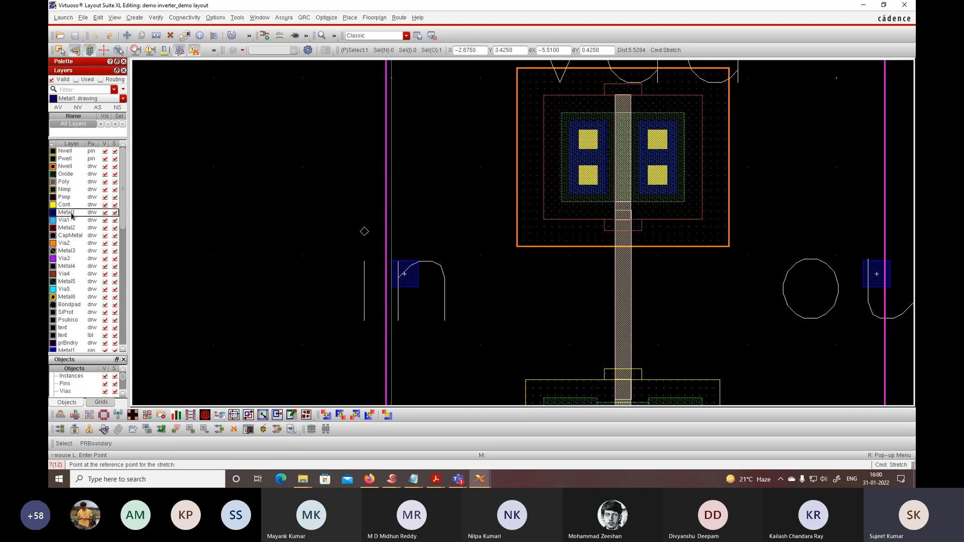
{"action": "key", "text": "r"}
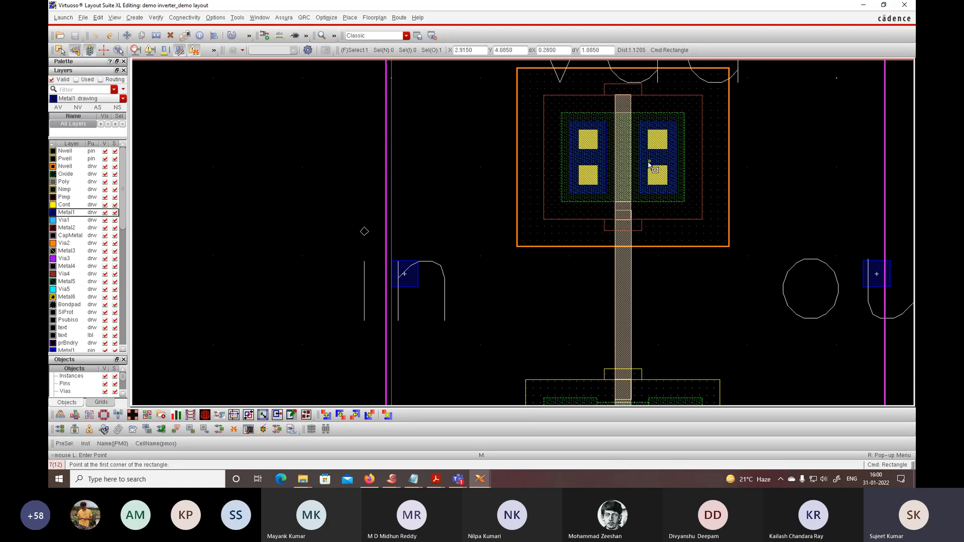
{"action": "left_click", "coordinate": [647, 204]}
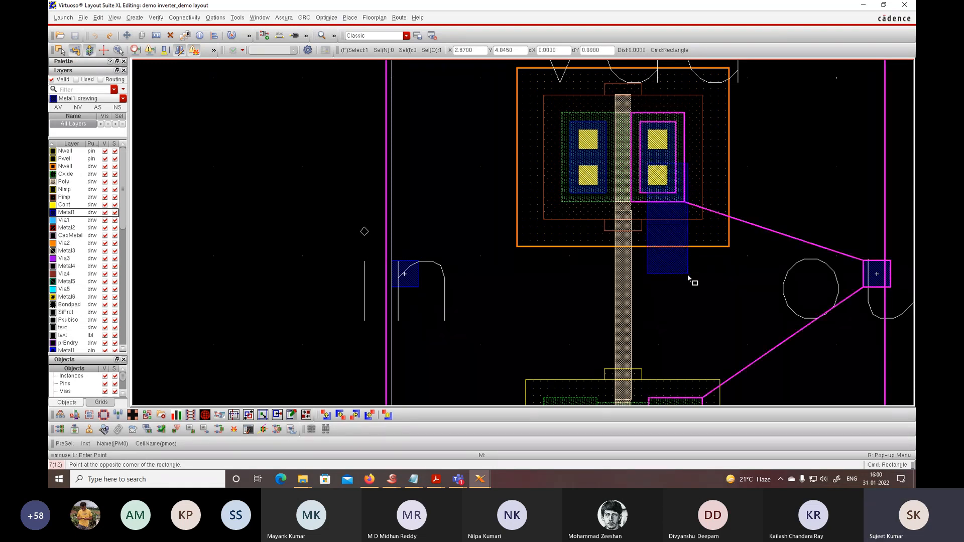
{"action": "scroll", "coordinate": [678, 308], "scroll_direction": "down", "scroll_amount": 2}
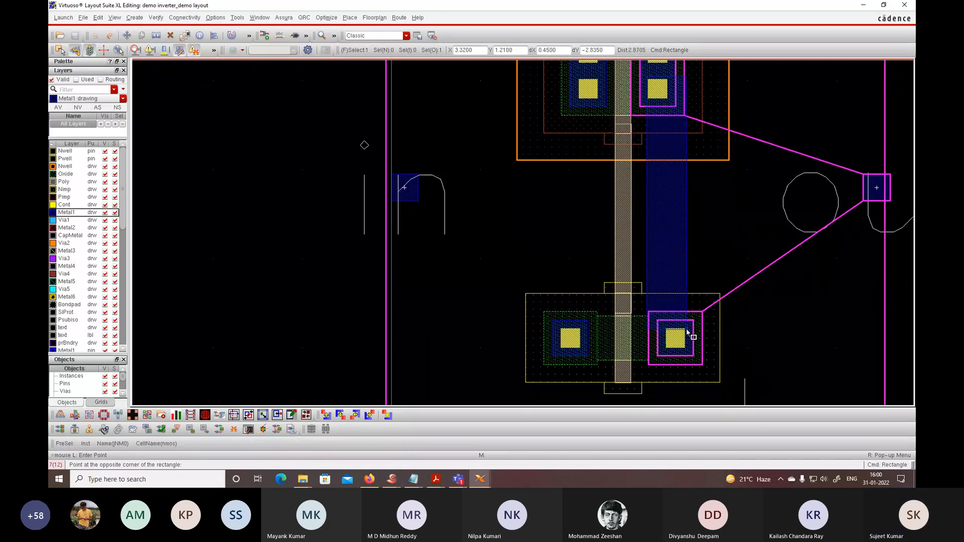
{"action": "left_click", "coordinate": [684, 357]}
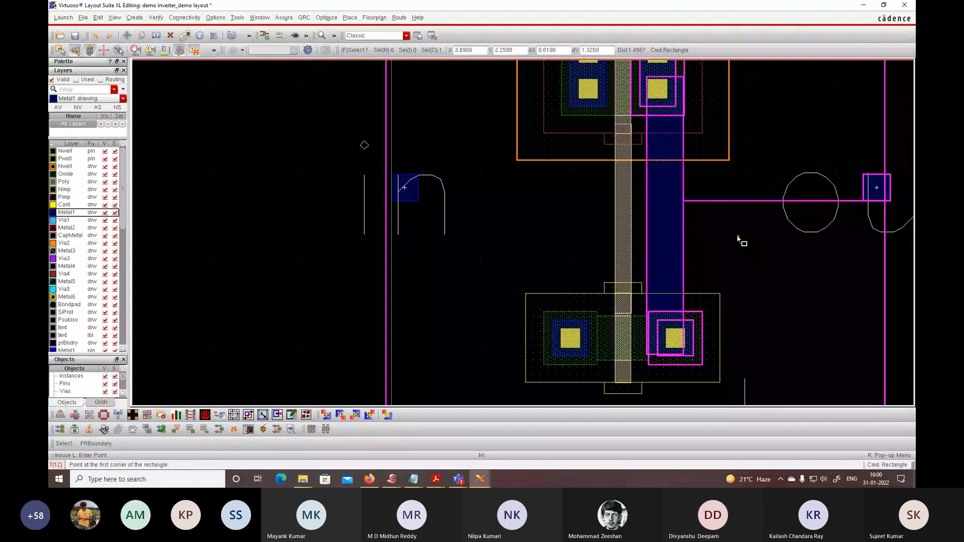
{"action": "scroll", "coordinate": [740, 239], "scroll_direction": "up", "scroll_amount": 3}
{"action": "scroll", "coordinate": [738, 237], "scroll_direction": "down", "scroll_amount": 3}
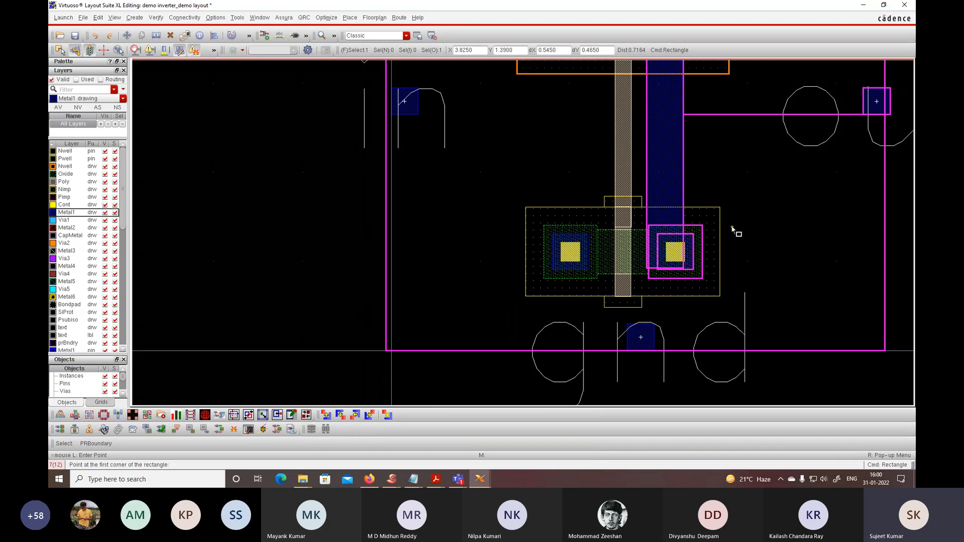
- Draw a Metal1 rectangle about 2.44 wide and 0.42 high from the vertical drain strip across to the out pin
{"action": "scroll", "coordinate": [728, 227], "scroll_direction": "up", "scroll_amount": 2}
{"action": "scroll", "coordinate": [683, 226], "scroll_direction": "down", "scroll_amount": 1}
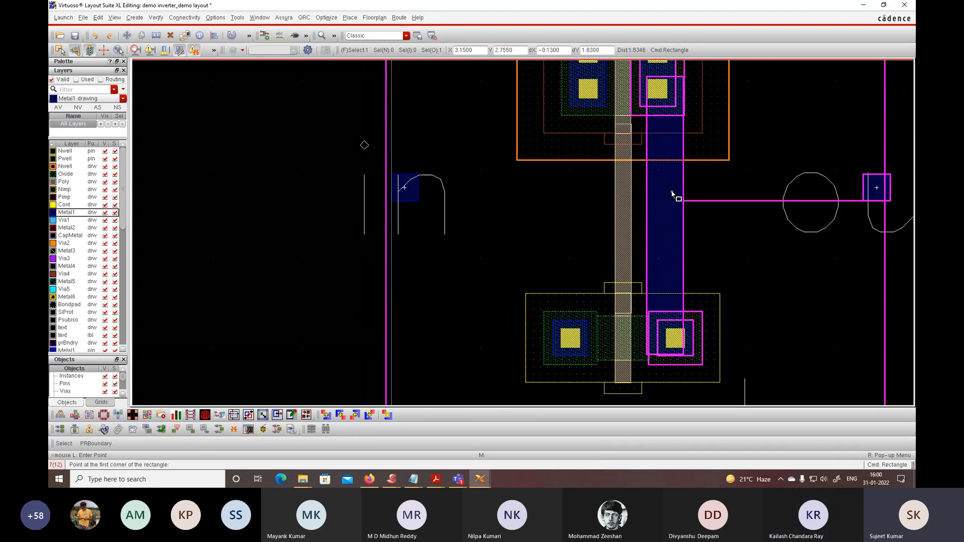
{"action": "scroll", "coordinate": [677, 200], "scroll_direction": "up", "scroll_amount": 1}
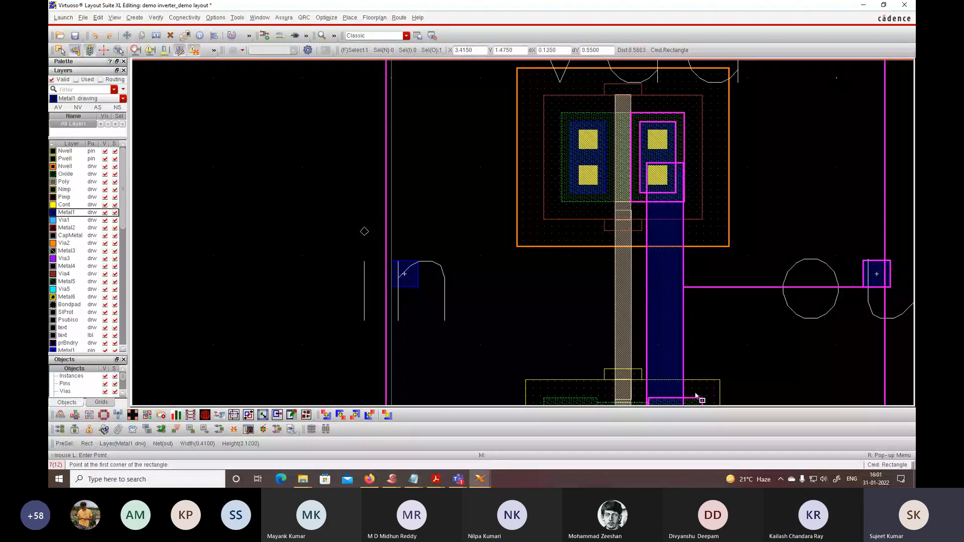
{"action": "scroll", "coordinate": [697, 394], "scroll_direction": "down", "scroll_amount": 1}
{"action": "scroll", "coordinate": [659, 166], "scroll_direction": "up", "scroll_amount": 1}
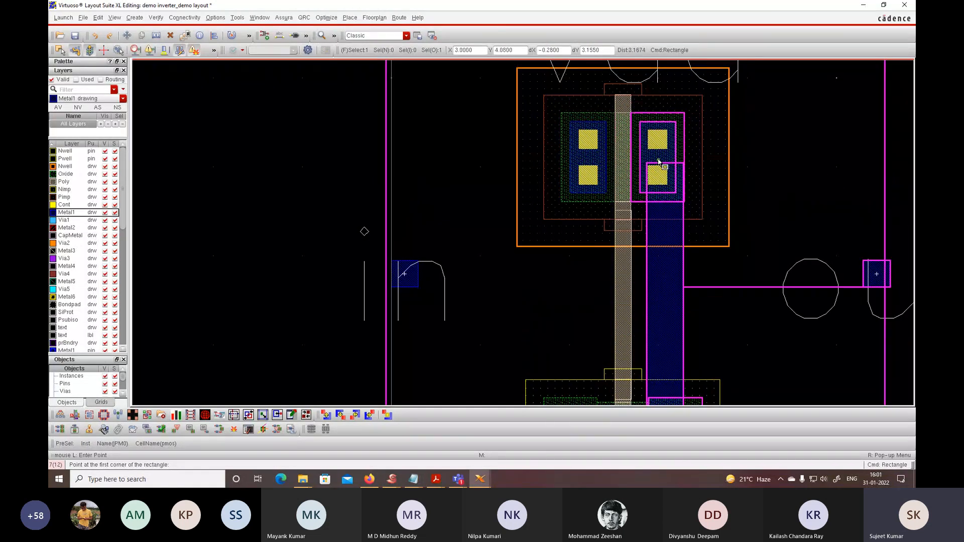
{"action": "key", "text": "Down"}
{"action": "key", "text": "Right"}
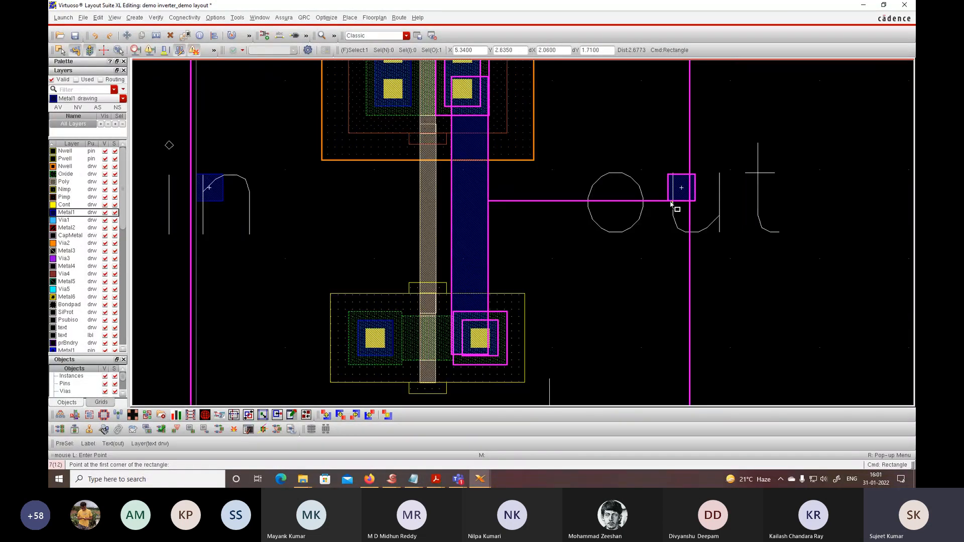
{"action": "left_click", "coordinate": [478, 173]}
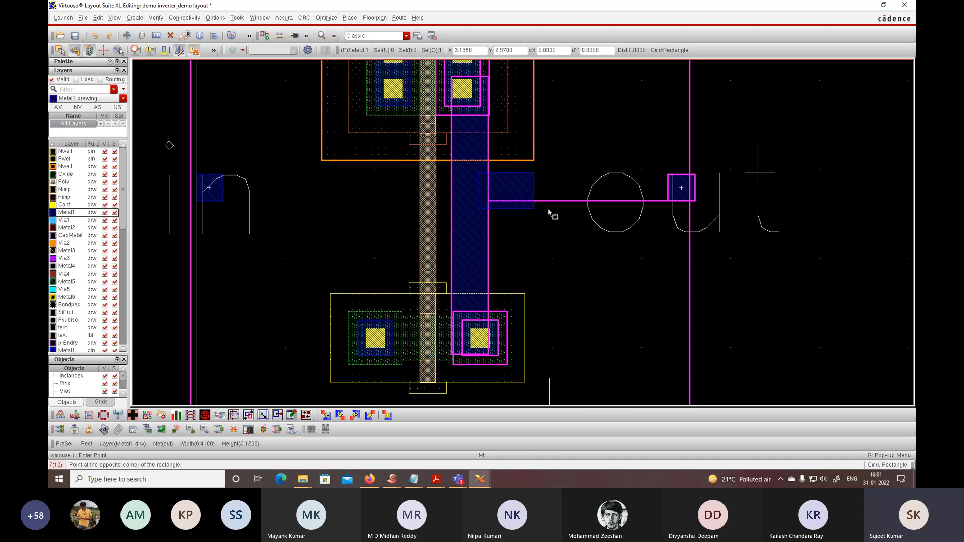
{"action": "left_click", "coordinate": [695, 210]}
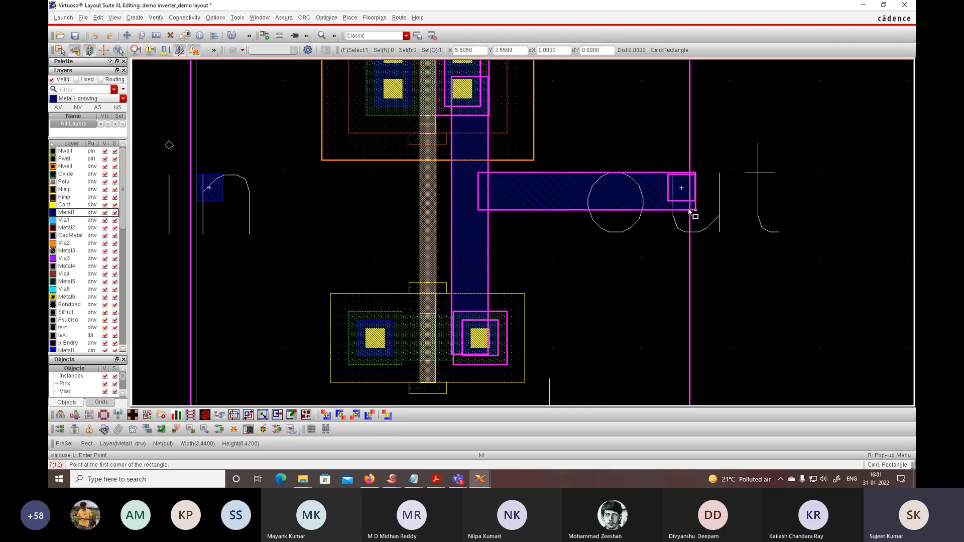
- Draw a Poly drawing rectangle about 1.725 wide and 0.285 high from the vertical gate poly towards the in pin
{"action": "scroll", "coordinate": [349, 230], "scroll_direction": "up", "scroll_amount": 1}
{"action": "scroll", "coordinate": [350, 231], "scroll_direction": "up", "scroll_amount": 1}
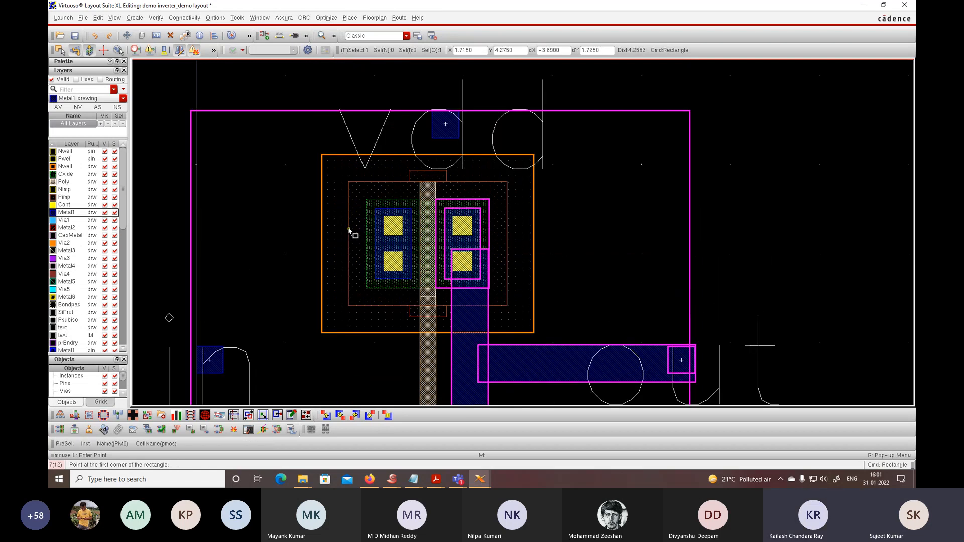
{"action": "scroll", "coordinate": [383, 226], "scroll_direction": "down", "scroll_amount": 3}
{"action": "scroll", "coordinate": [417, 215], "scroll_direction": "up", "scroll_amount": 2}
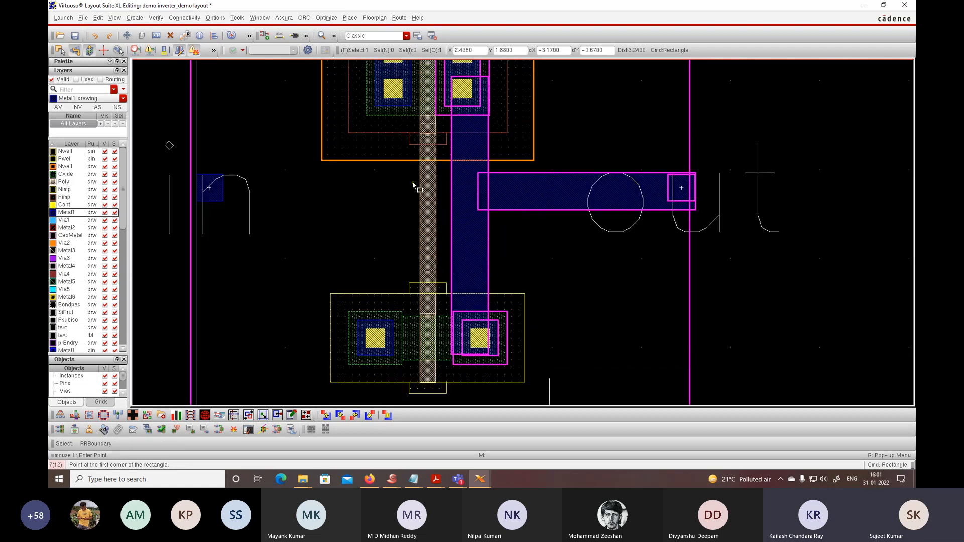
{"action": "scroll", "coordinate": [436, 232], "scroll_direction": "left", "scroll_amount": 2, "text": "shift"}
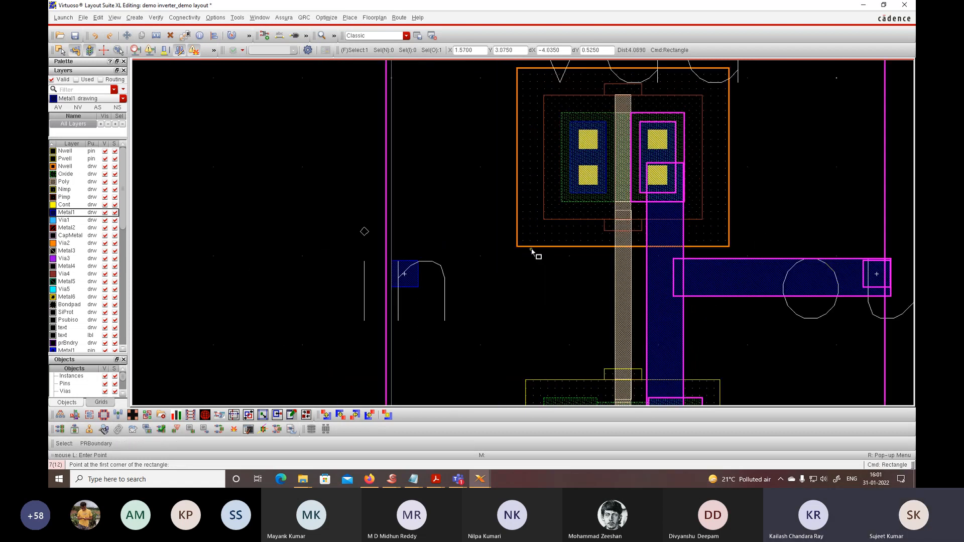
{"action": "scroll", "coordinate": [534, 252], "scroll_direction": "down", "scroll_amount": 1, "text": "ctrl"}
{"action": "scroll", "coordinate": [552, 221], "scroll_direction": "down", "scroll_amount": 1}
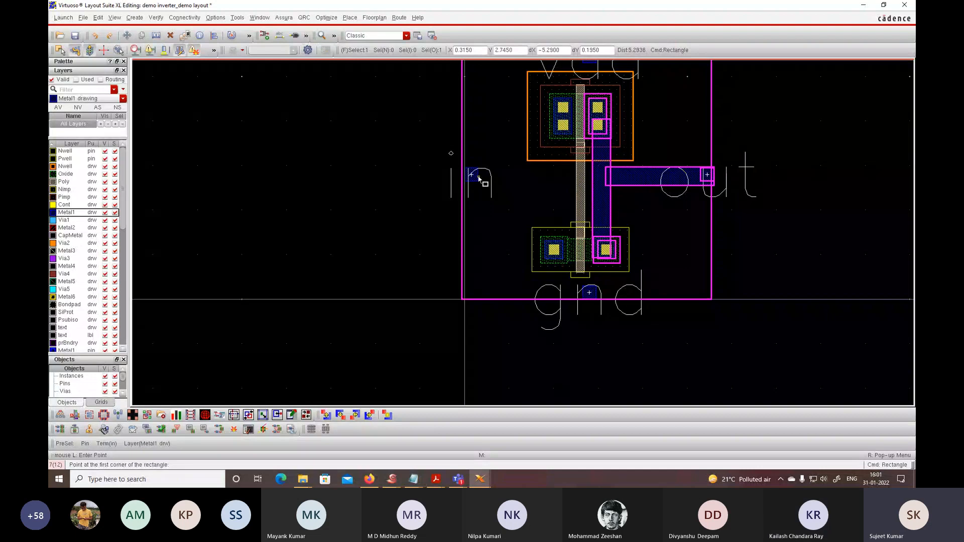
{"action": "left_click", "coordinate": [67, 182]}
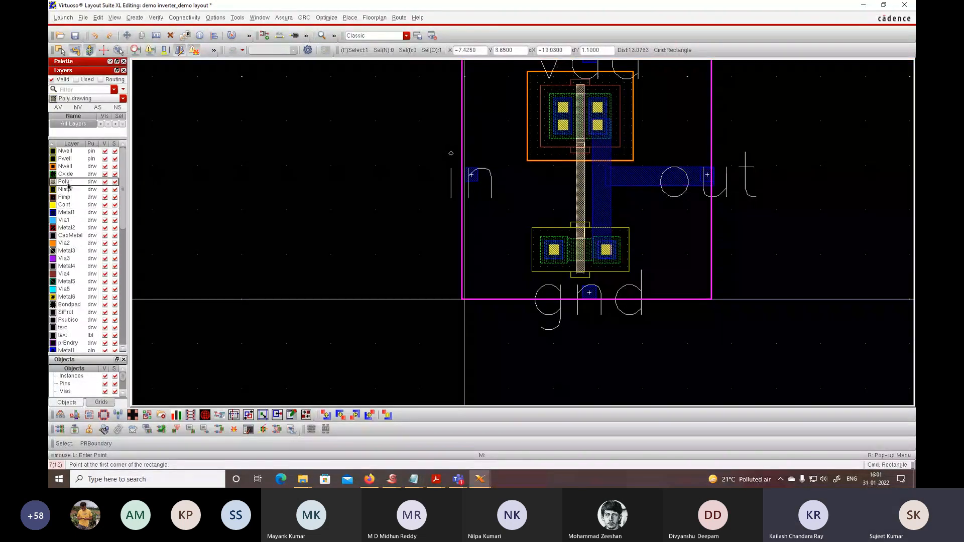
{"action": "left_click", "coordinate": [580, 175]}
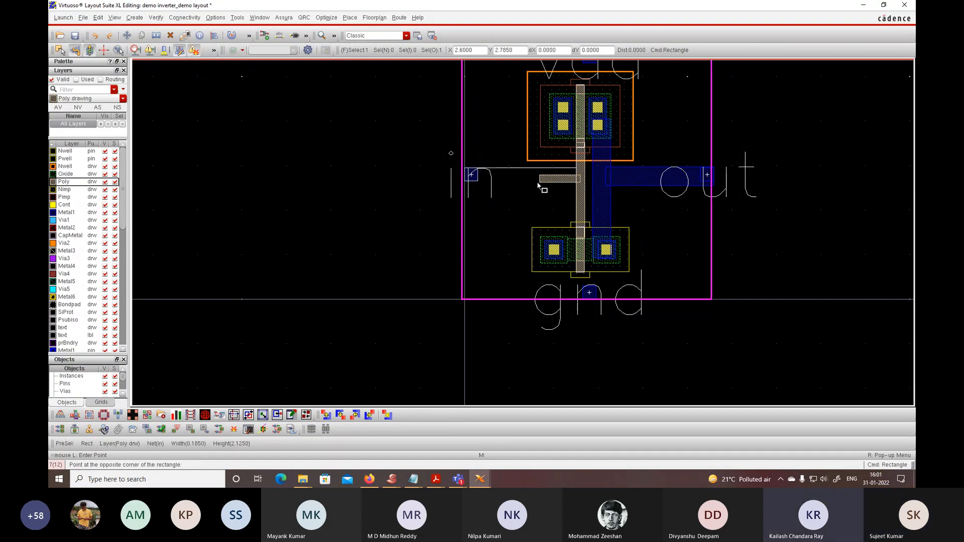
{"action": "left_click", "coordinate": [504, 189]}
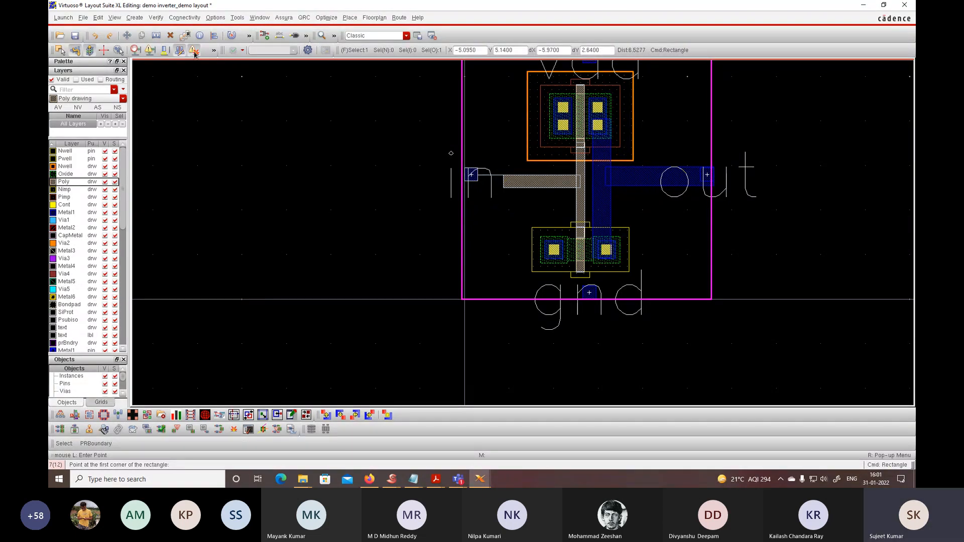
- Place a single M1_POLY1 via on the end of the horizontal poly strip nearest the in pin
{"action": "left_click", "coordinate": [134, 18]}
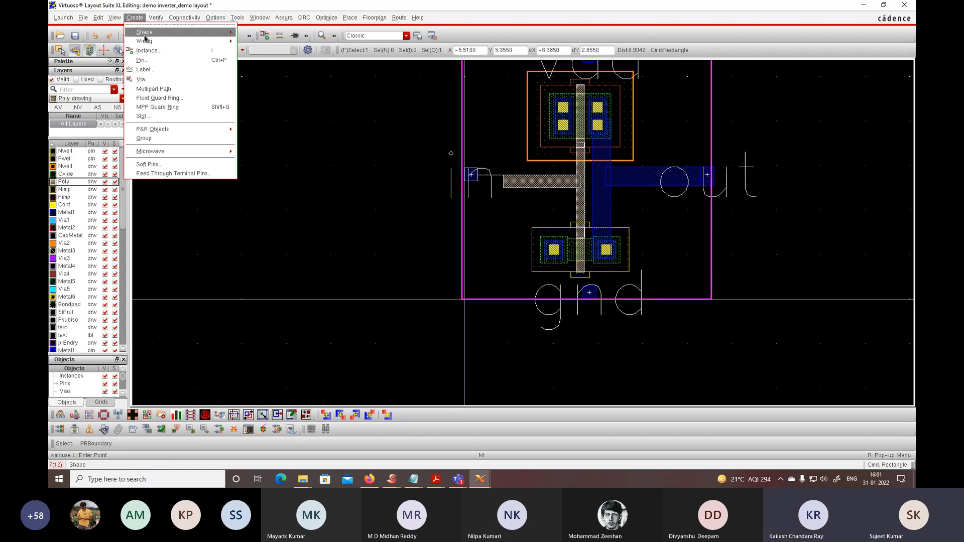
{"action": "left_click", "coordinate": [153, 81]}
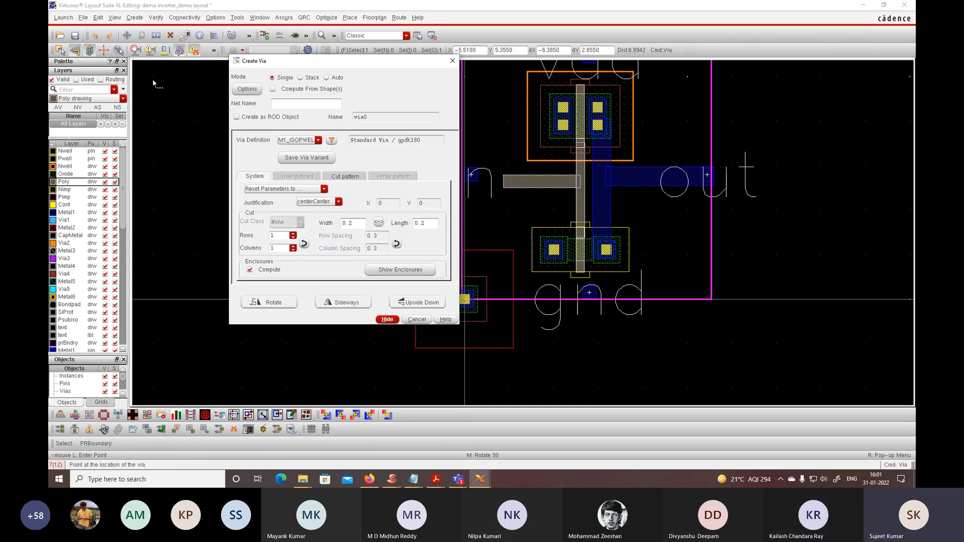
{"action": "left_click", "coordinate": [318, 140]}
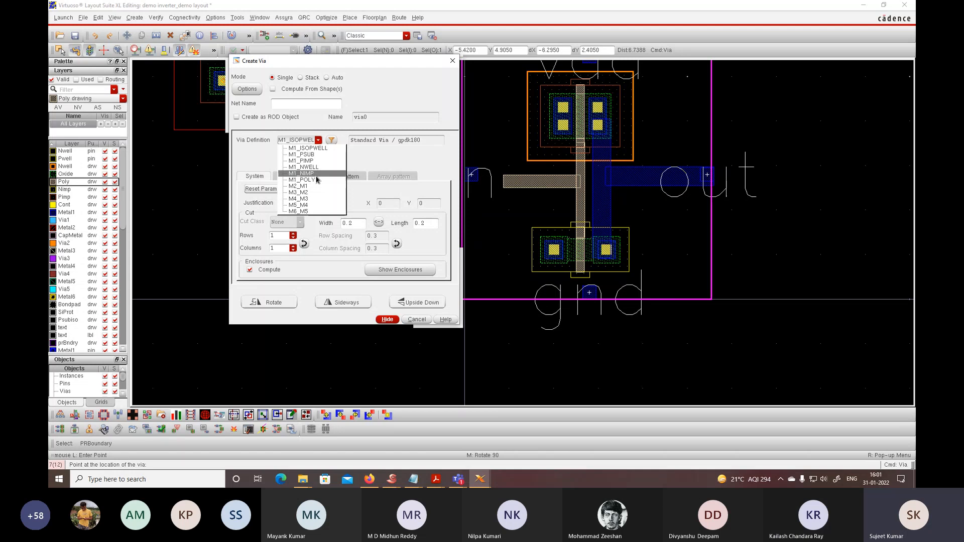
{"action": "left_click", "coordinate": [315, 180]}
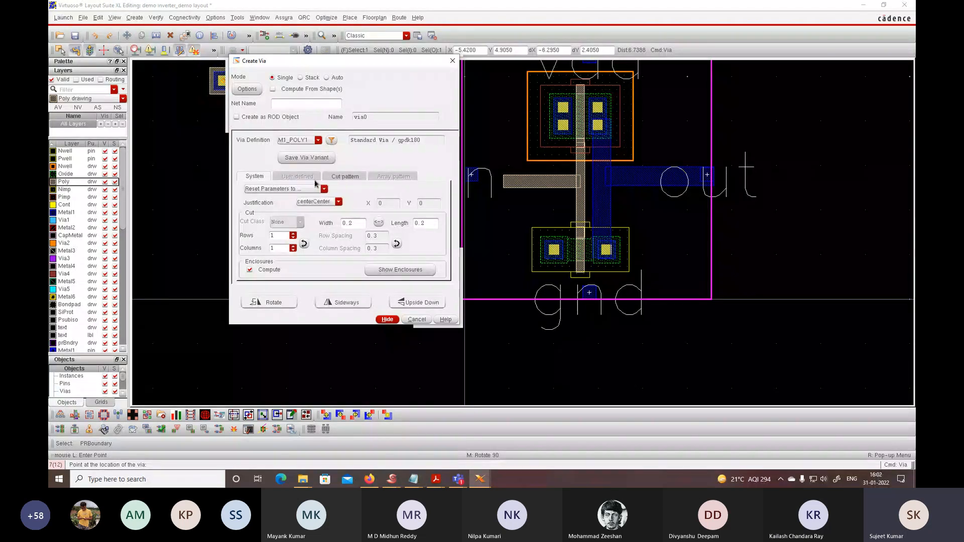
{"action": "left_click", "coordinate": [388, 320]}
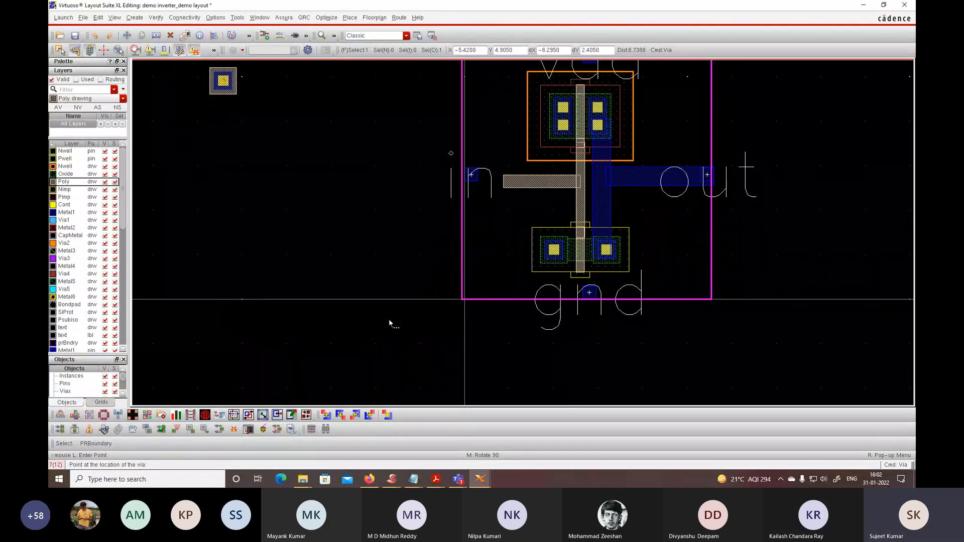
{"action": "scroll", "coordinate": [502, 210], "scroll_direction": "up", "scroll_amount": 2, "text": "ctrl"}
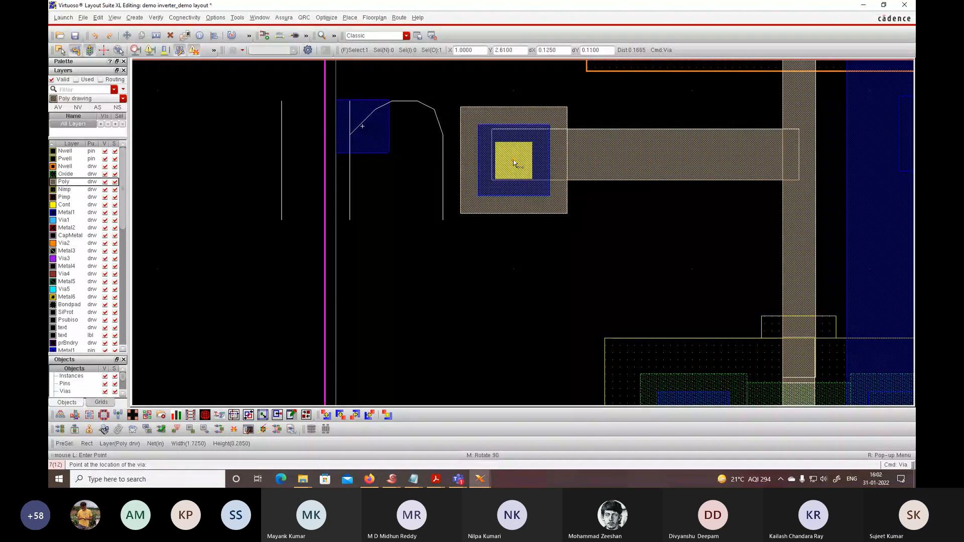
{"action": "left_click", "coordinate": [514, 159]}
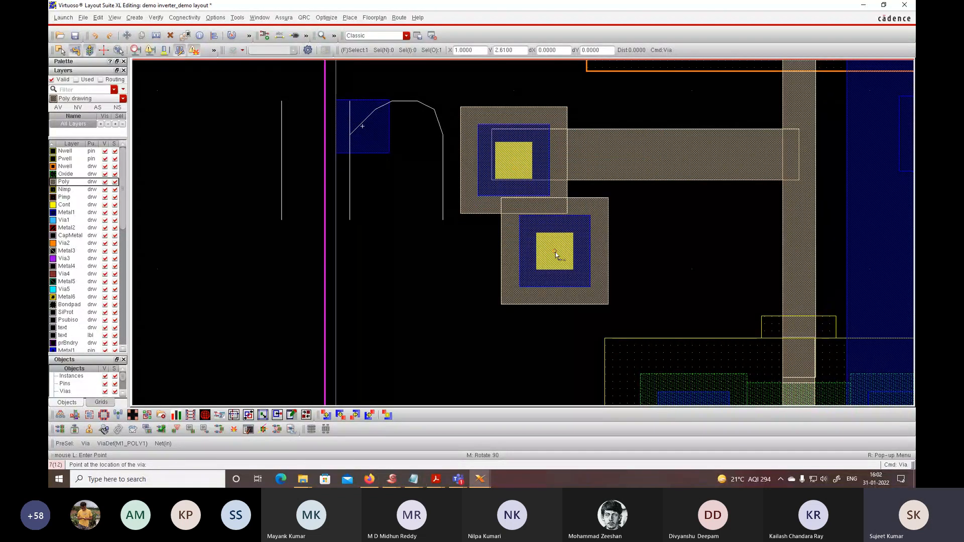
{"action": "key", "text": "Escape"}
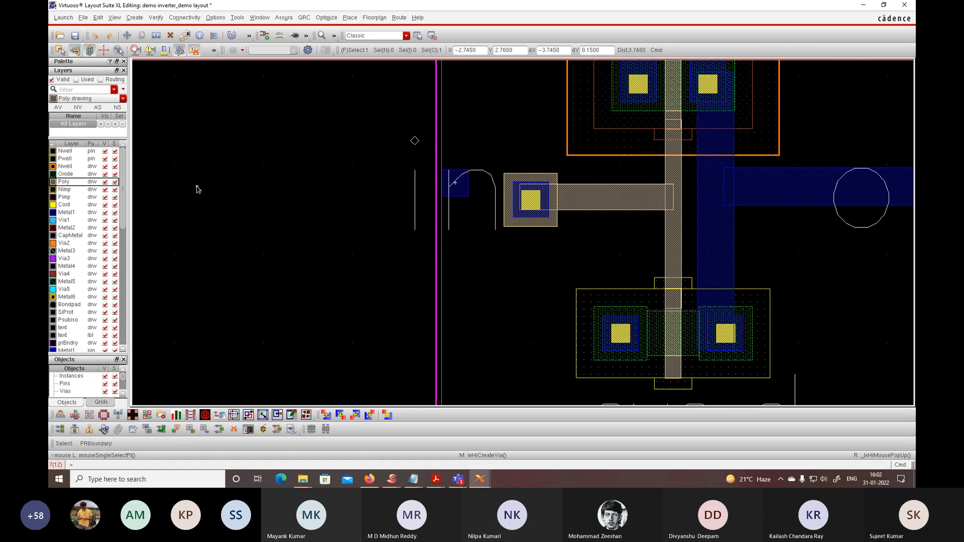
- Draw a Metal1 drawing rectangle about 1.365 wide and 0.745 high covering the in pin and the poly via's metal
{"action": "left_click", "coordinate": [78, 211]}
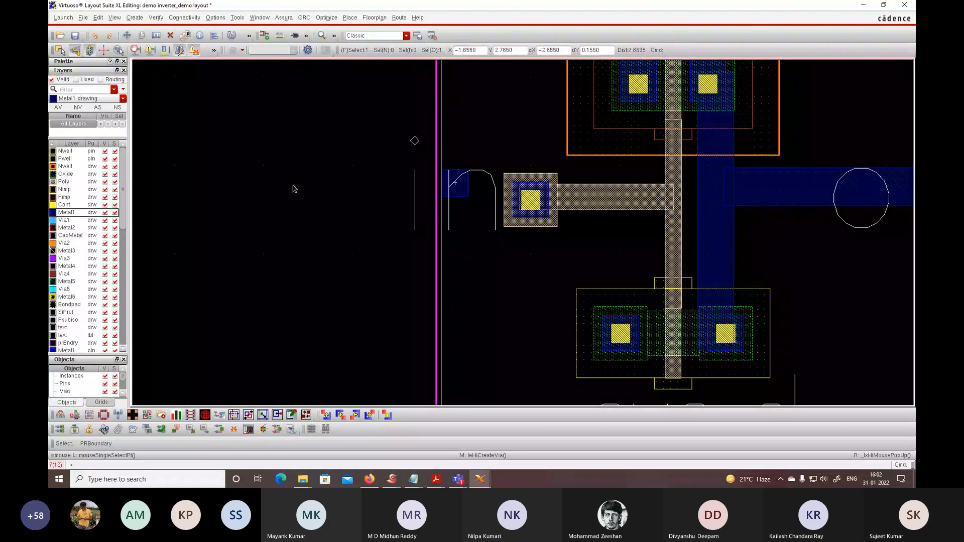
{"action": "key", "text": "r"}
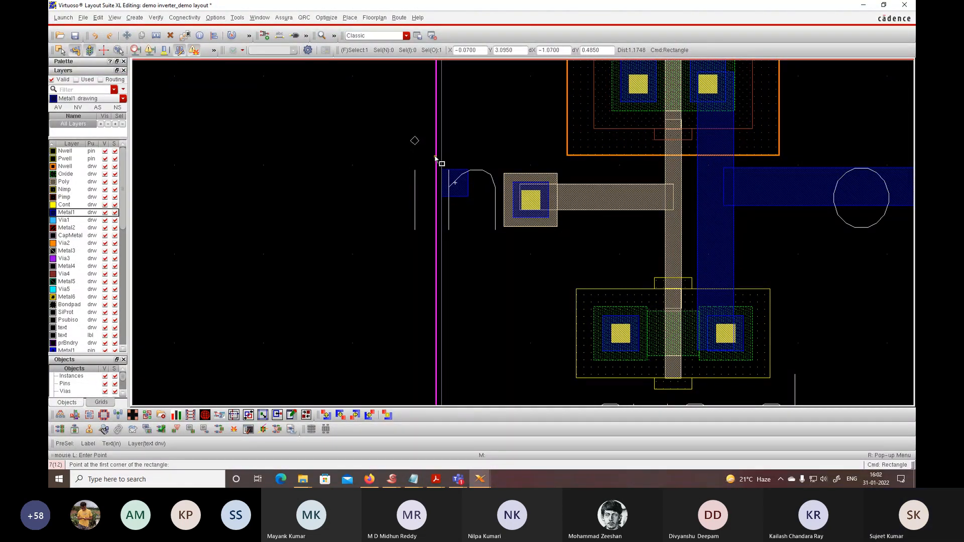
{"action": "left_click", "coordinate": [434, 159]}
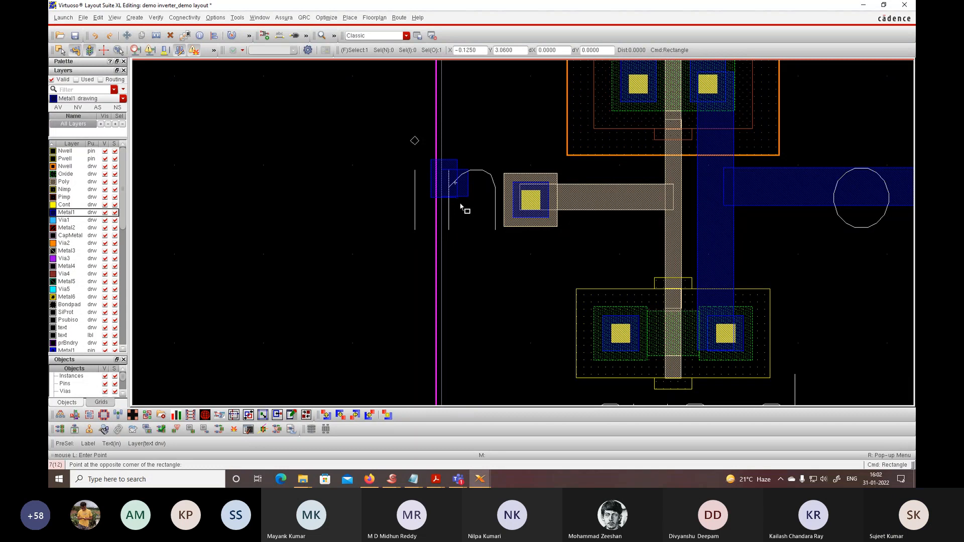
{"action": "left_click", "coordinate": [553, 227]}
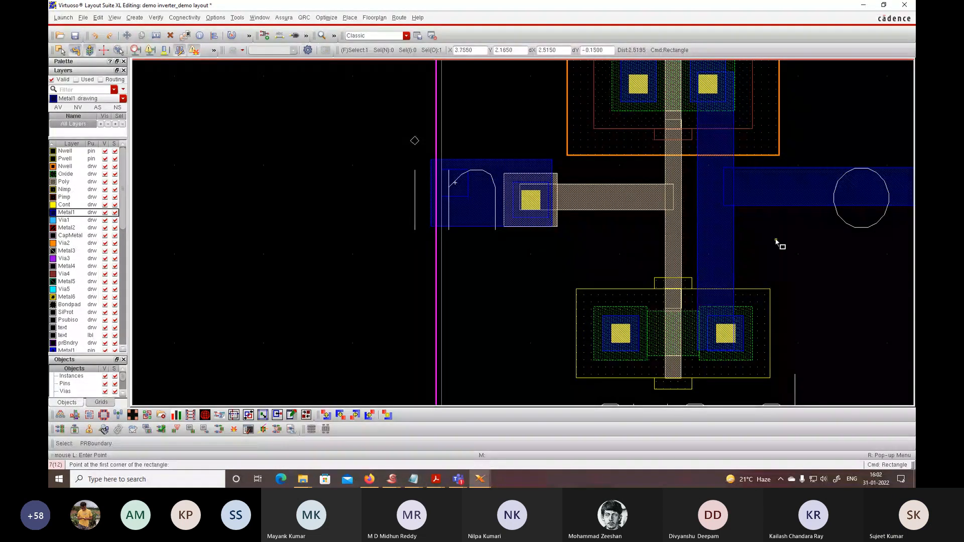
- Examine how the Metal1 rectangle, the poly via and the horizontal poly strip overlap beside the in pin
{"action": "scroll", "coordinate": [777, 241], "scroll_direction": "up", "scroll_amount": 2}
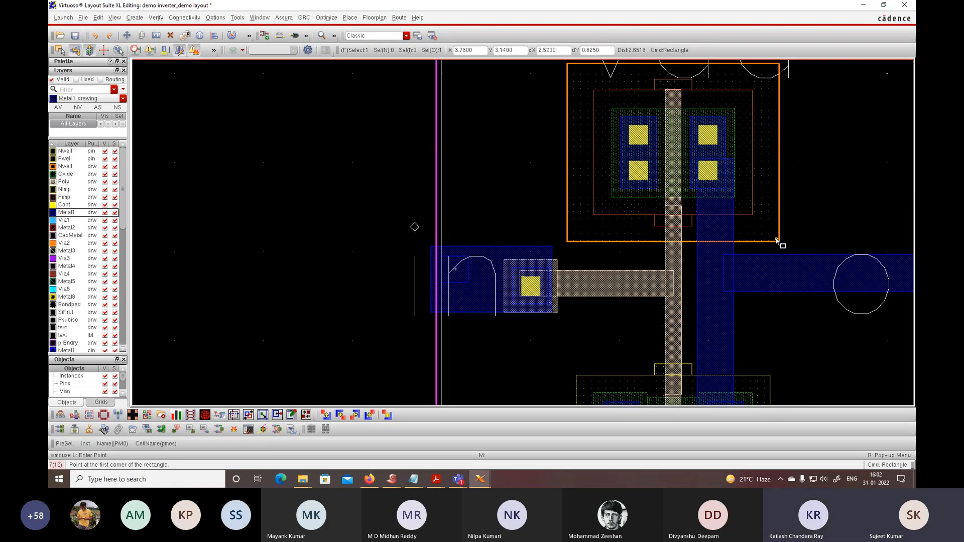
{"action": "key", "text": "shift+z"}
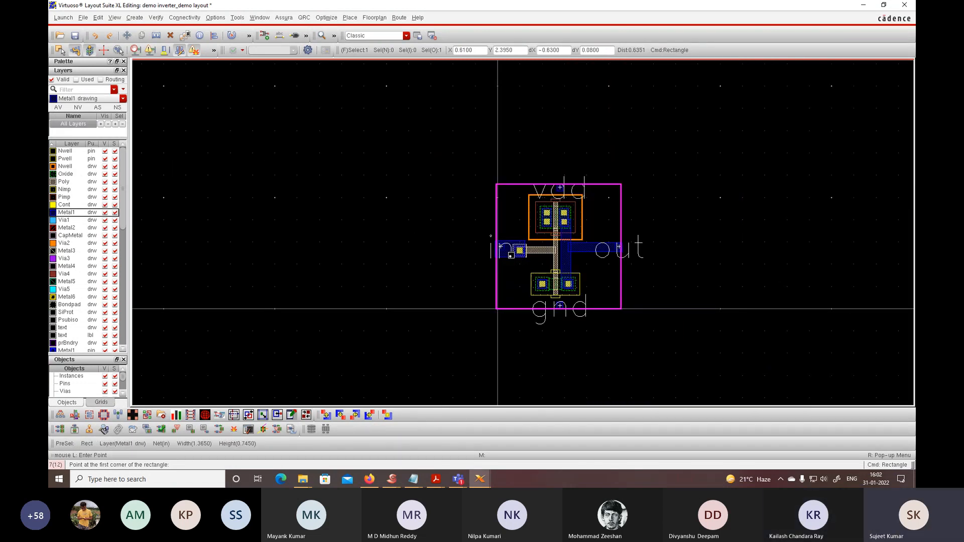
{"action": "scroll", "coordinate": [511, 257], "scroll_direction": "up", "scroll_amount": 2, "text": "ctrl"}
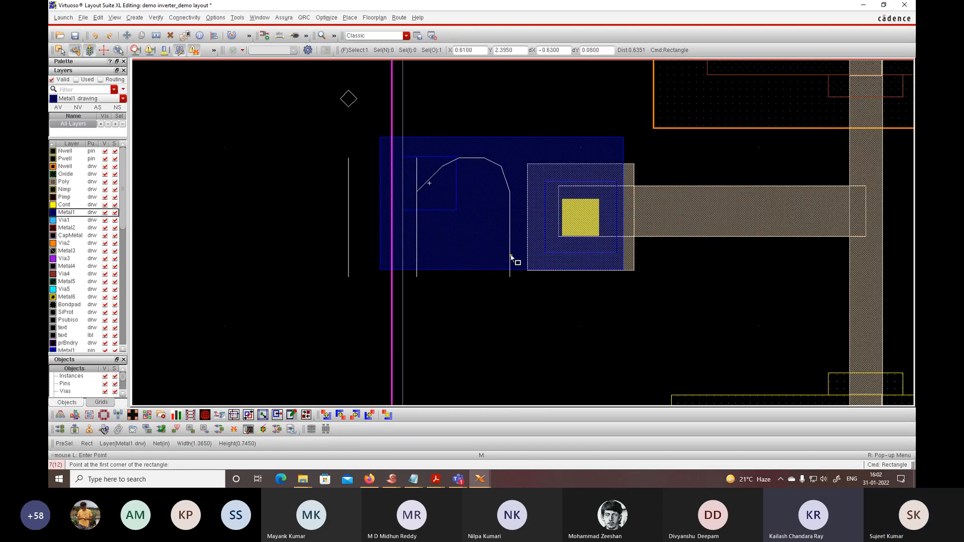
{"action": "scroll", "coordinate": [512, 257], "scroll_direction": "up", "scroll_amount": 1, "text": "ctrl"}
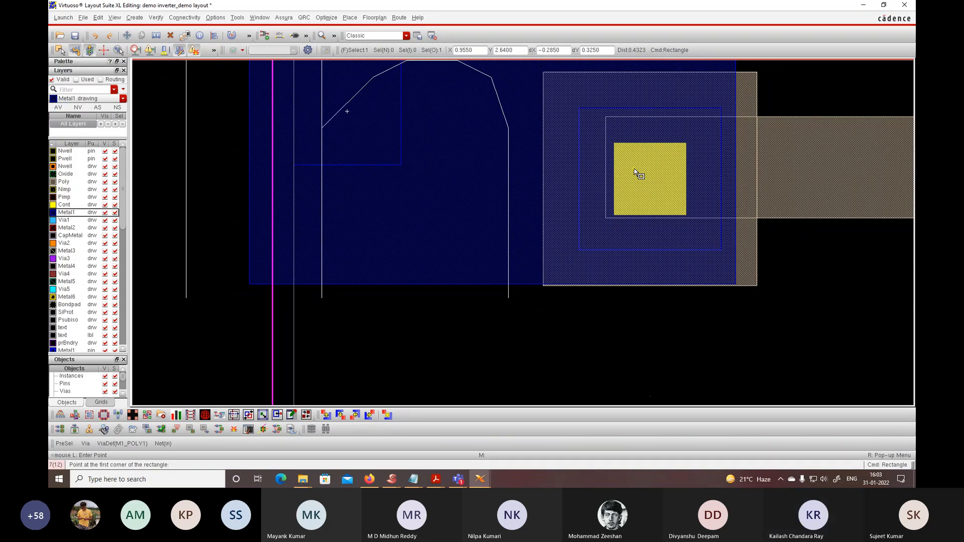
{"action": "scroll", "coordinate": [638, 173], "scroll_direction": "down", "scroll_amount": 2, "text": "ctrl"}
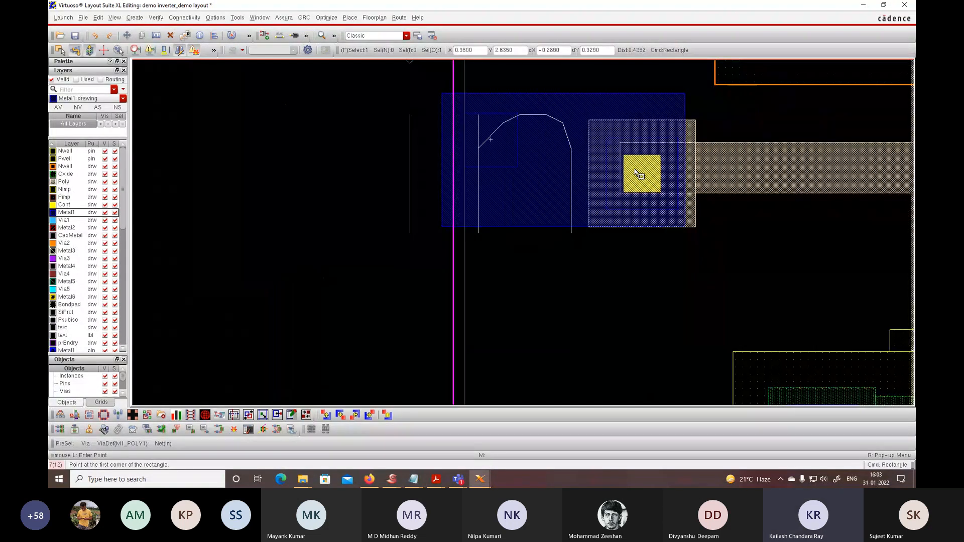
{"action": "scroll", "coordinate": [637, 172], "scroll_direction": "down", "scroll_amount": 1, "text": "ctrl"}
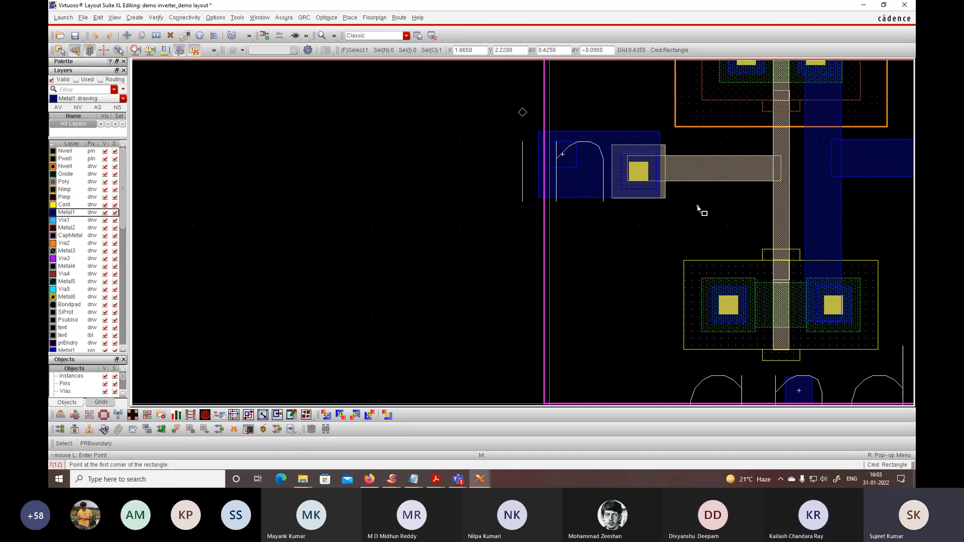
- Look over the routed cell from the out pin to the vdd pin above the pmos and the gnd pin below the nmos
{"action": "key", "text": "Right"}
{"action": "key", "text": "Right"}
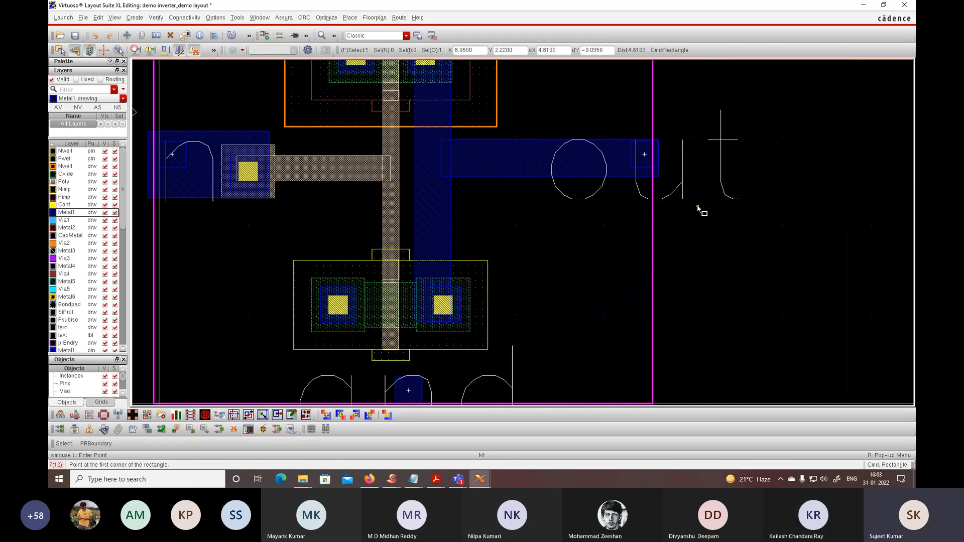
{"action": "key", "text": "Up"}
{"action": "key", "text": "Up"}
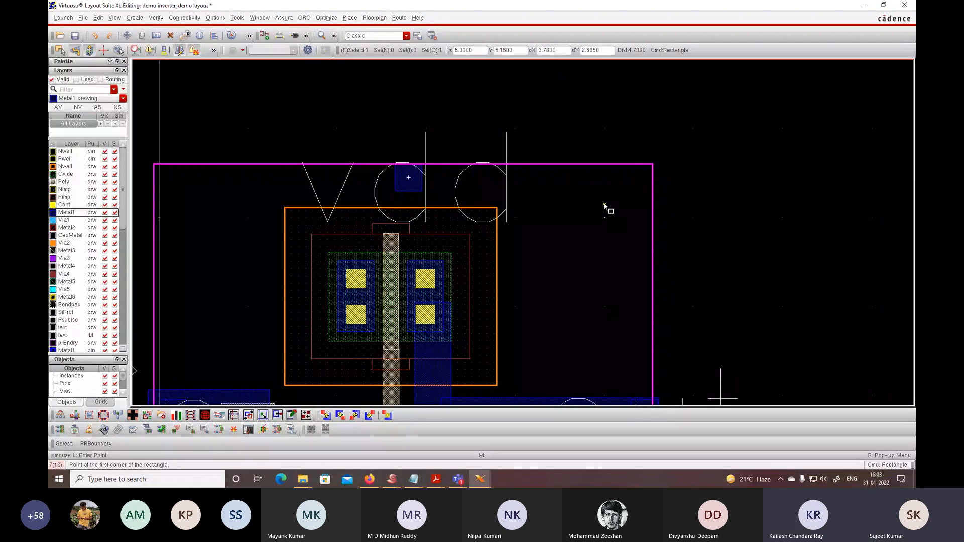
{"action": "key", "text": "Down"}
{"action": "key", "text": "Down"}
{"action": "key", "text": "Down"}
{"action": "key", "text": "Down"}
{"action": "key", "text": "Down"}
{"action": "key", "text": "Down"}
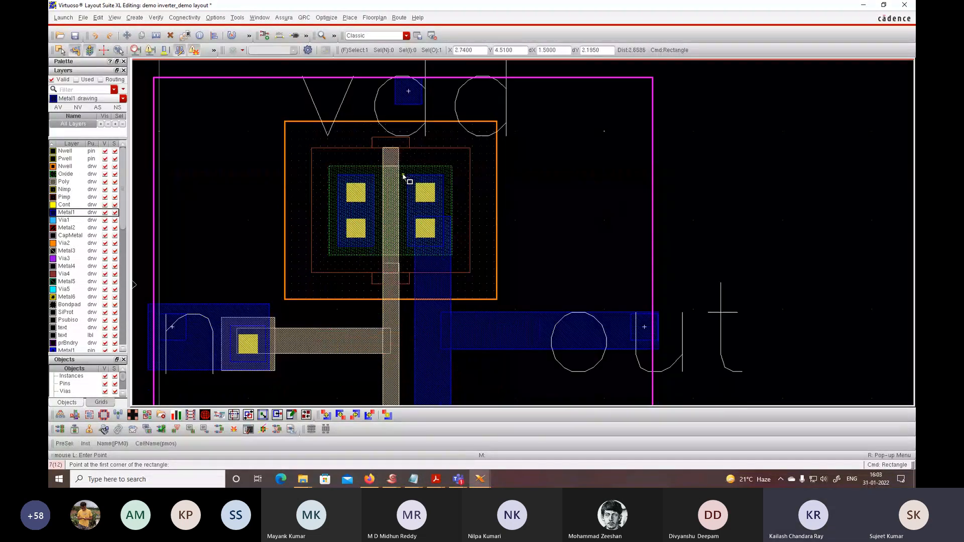
{"action": "key", "text": "Up"}
{"action": "key", "text": "Up"}
{"action": "key", "text": "Up"}
{"action": "key", "text": "Up"}
{"action": "key", "text": "Up"}
{"action": "key", "text": "Up"}
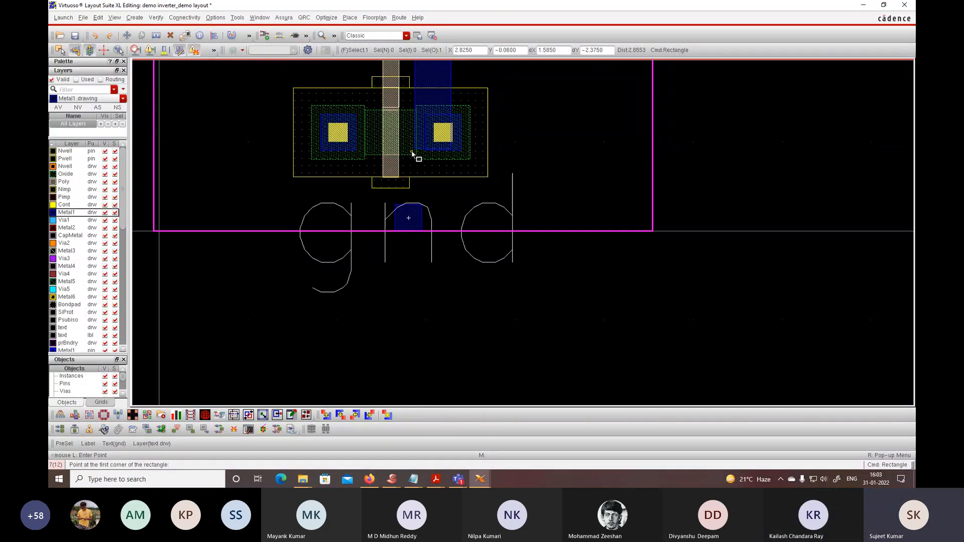
- Examine the pmos source contacts beneath the vdd pin and the nmos source contact above the gnd pin
{"action": "key", "text": "Down"}
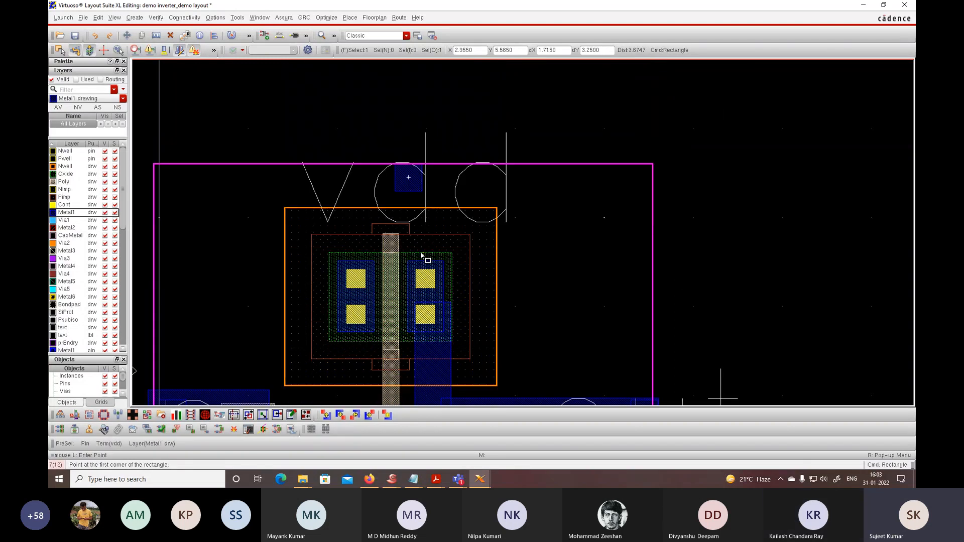
{"action": "key", "text": "Down"}
{"action": "key", "text": "Down"}
{"action": "key", "text": "Down"}
{"action": "key", "text": "Down"}
{"action": "key", "text": "Down"}
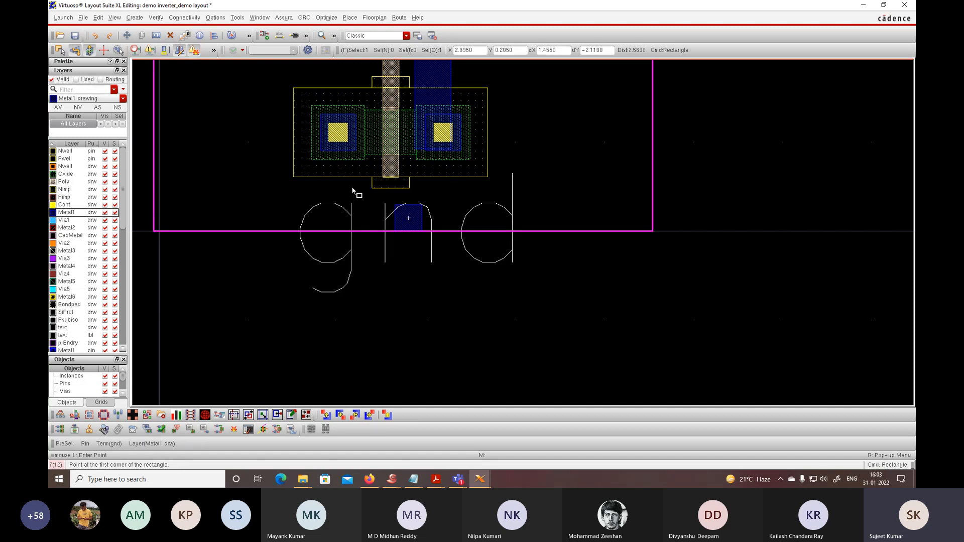
{"action": "key", "text": "Up"}
{"action": "key", "text": "Up"}
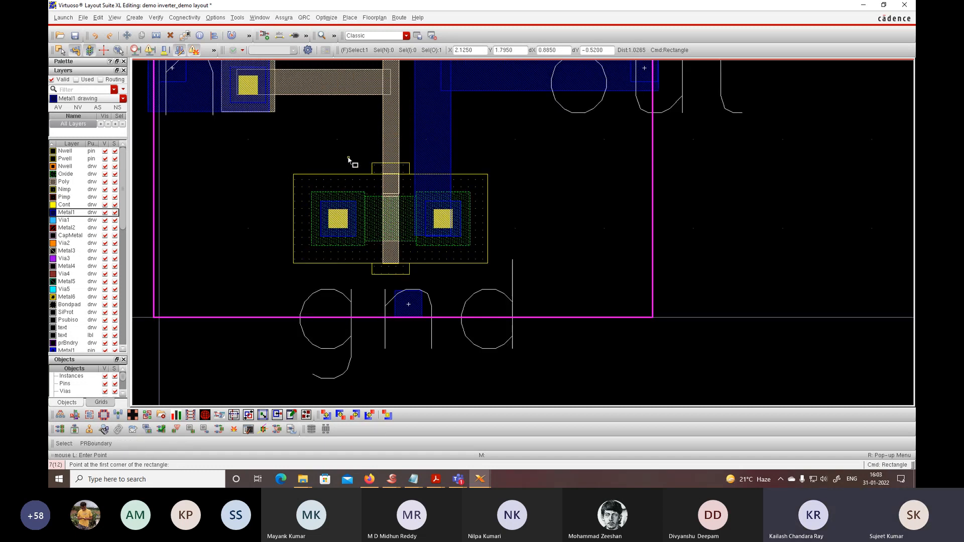
{"action": "key", "text": "Up"}
{"action": "key", "text": "Up"}
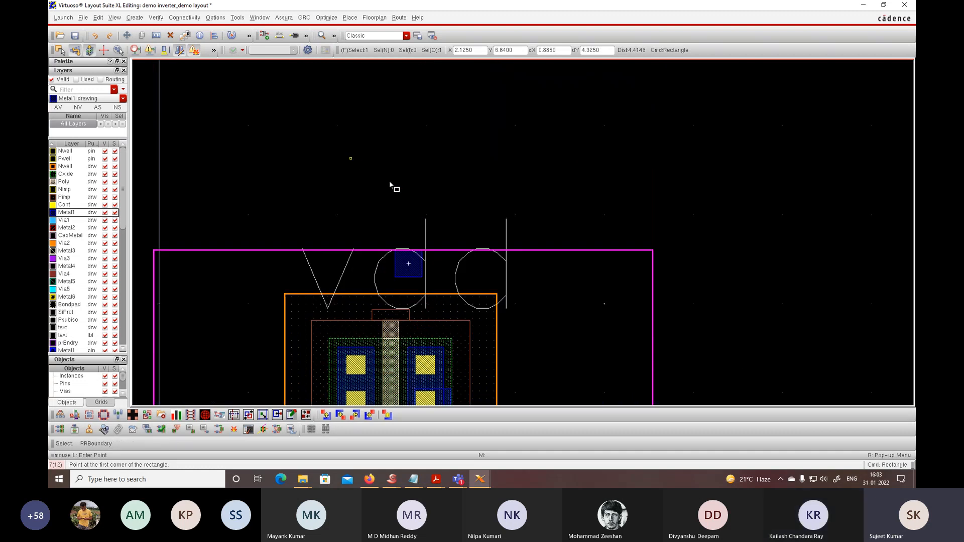
{"action": "key", "text": "Down"}
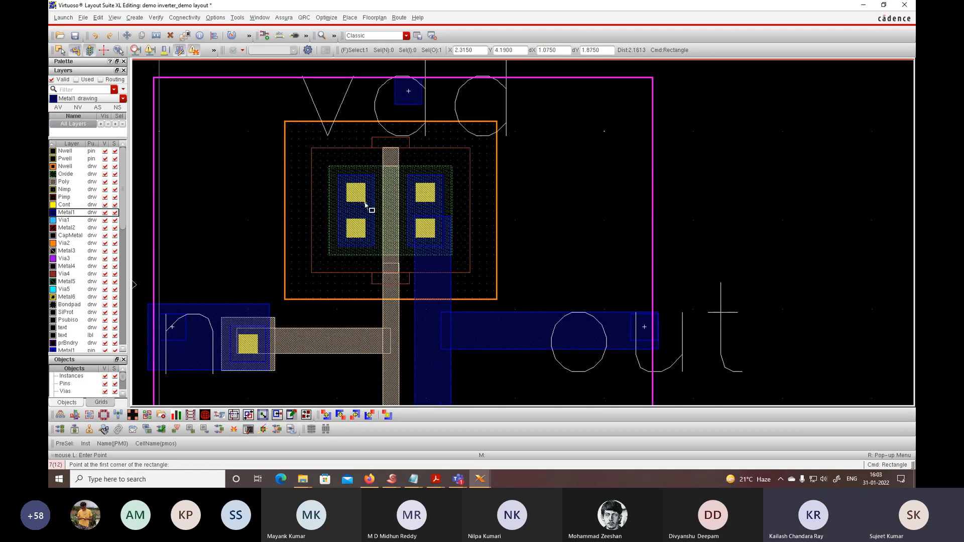
{"action": "key", "text": "Down"}
{"action": "key", "text": "Down"}
{"action": "key", "text": "Down"}
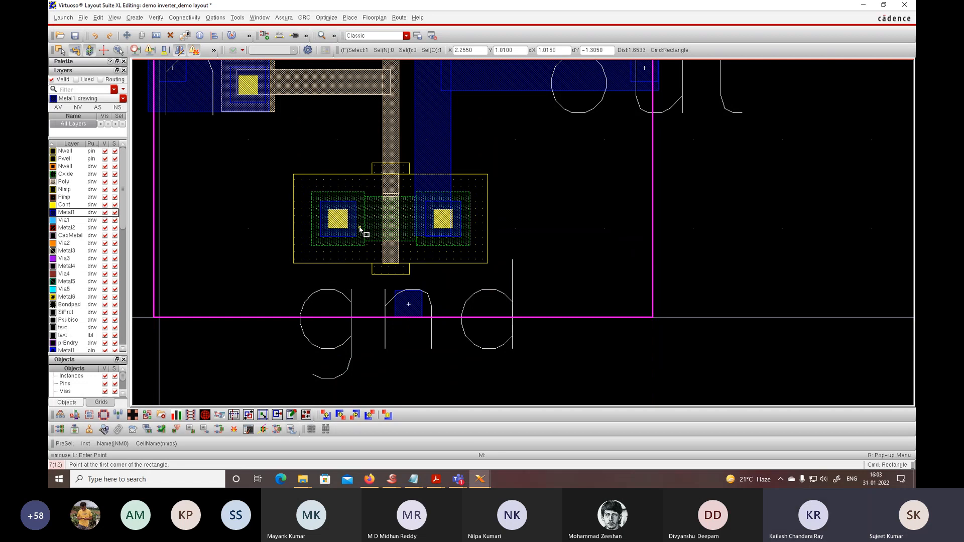
{"action": "key", "text": "Up"}
{"action": "key", "text": "Up"}
{"action": "key", "text": "Up"}
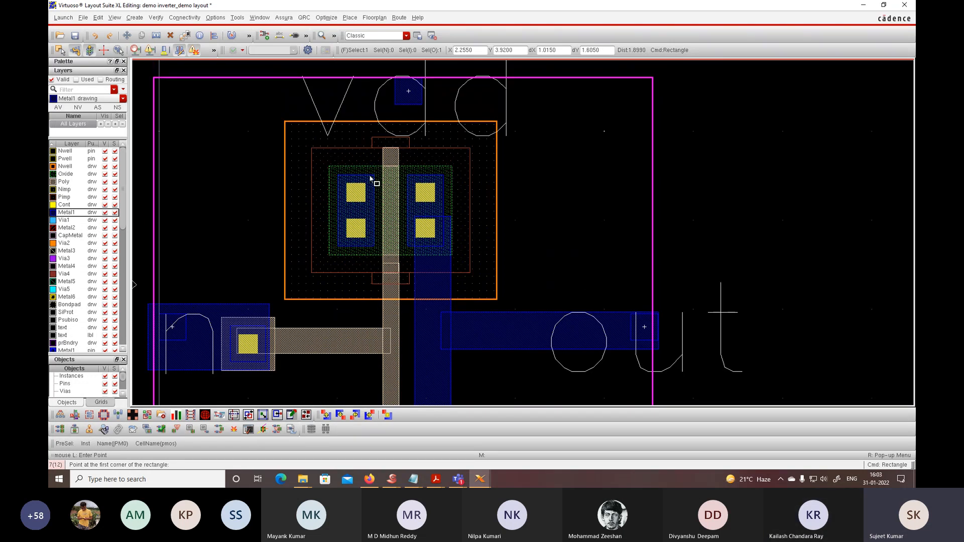
{"action": "key", "text": "Down"}
{"action": "key", "text": "Up"}
- Set the pmos instance's Bodytie Type to Integrated with the left tap enabled
{"action": "key", "text": "Escape"}
{"action": "left_click", "coordinate": [324, 162]}
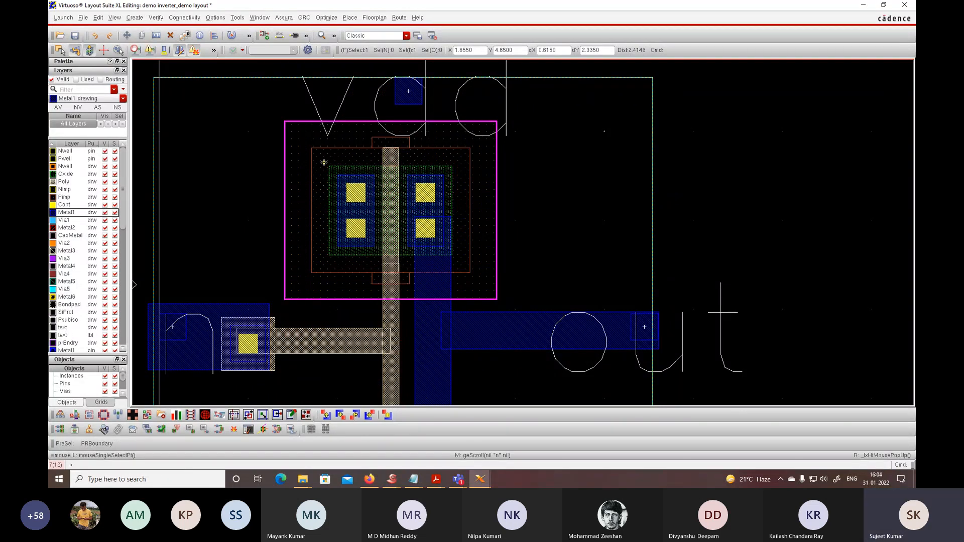
{"action": "key", "text": "q"}
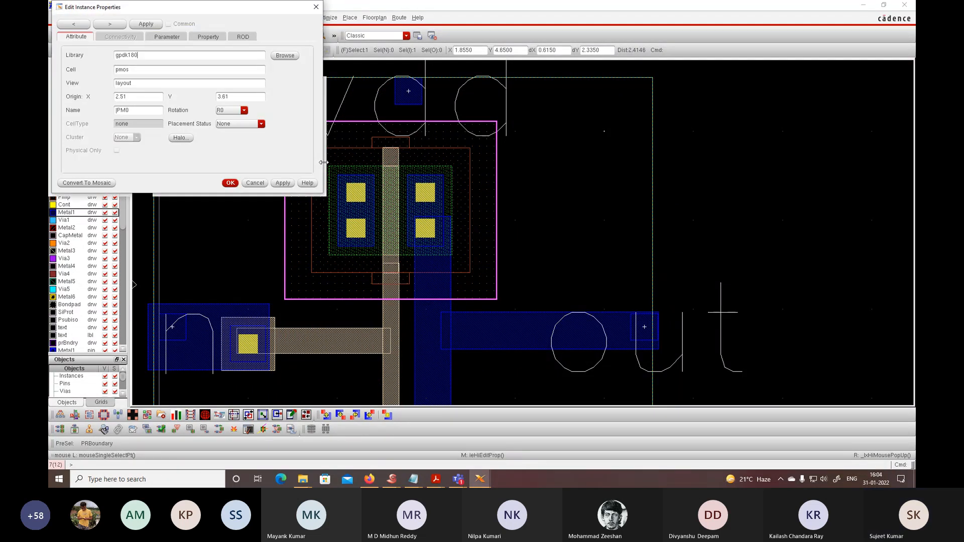
{"action": "left_click", "coordinate": [167, 37]}
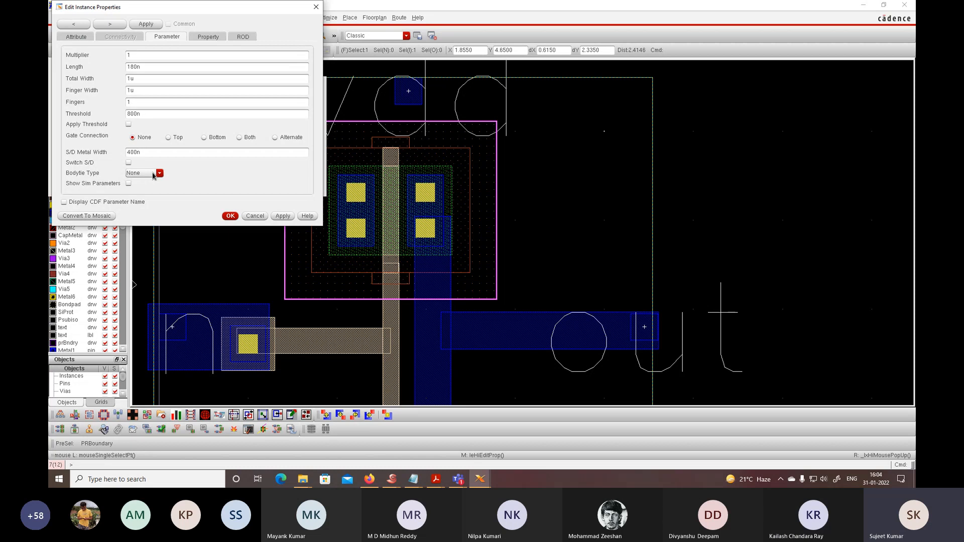
{"action": "left_click", "coordinate": [154, 175]}
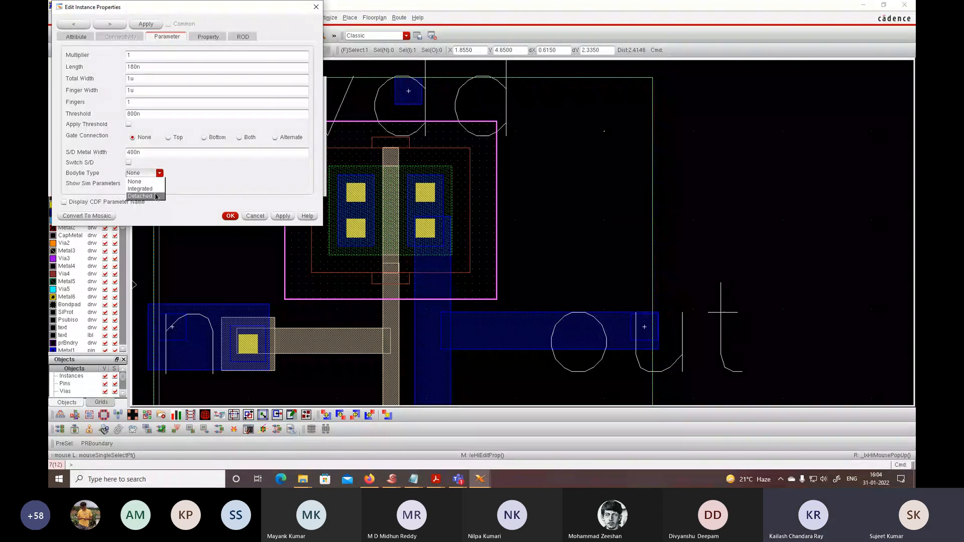
{"action": "left_click", "coordinate": [156, 190]}
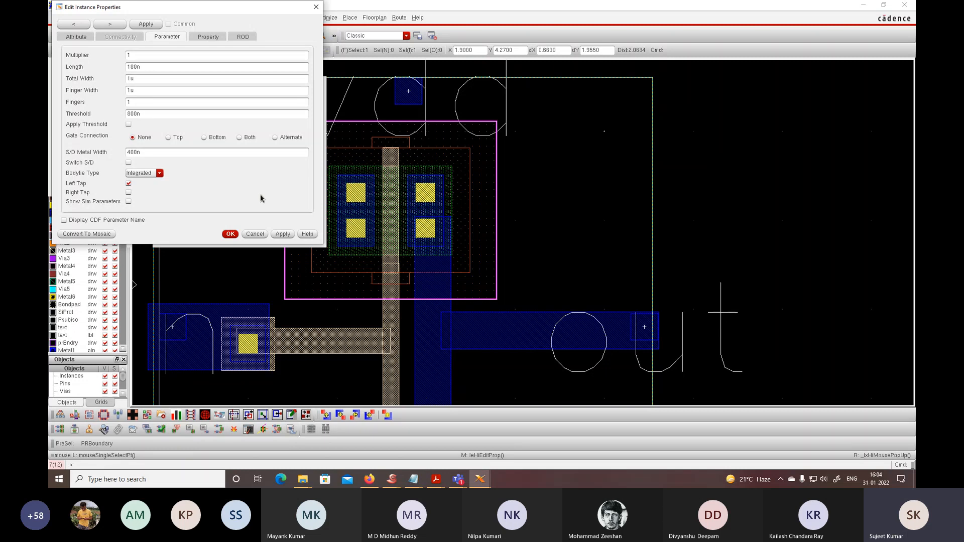
{"action": "left_click", "coordinate": [230, 234]}
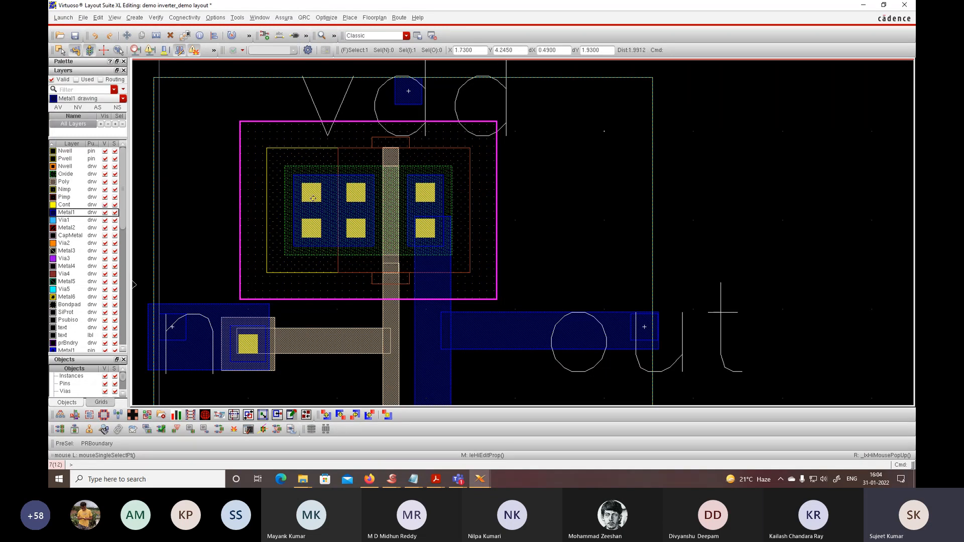
- Check the pmos body and source connection to vdd in the inverter schematic, and return to the layout
{"action": "mouse_move", "coordinate": [486, 483]}
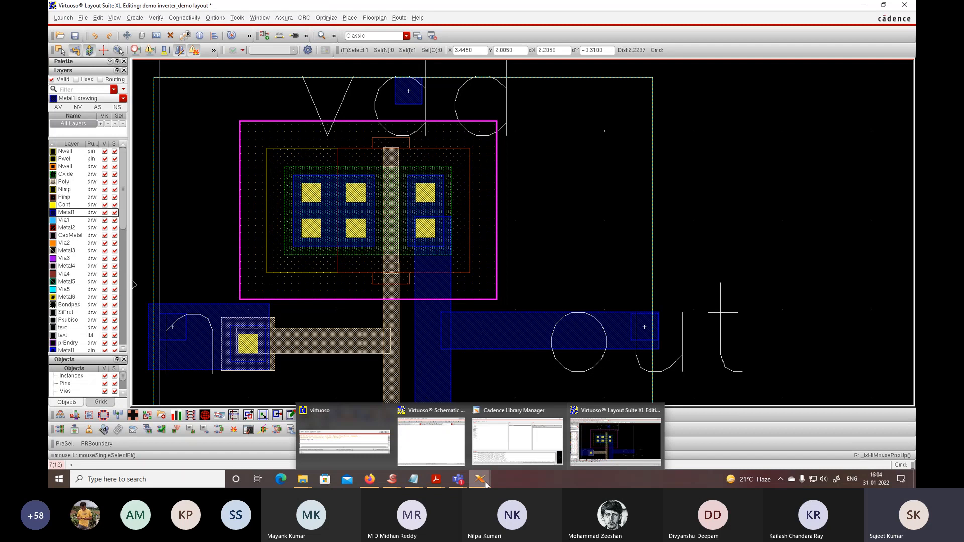
{"action": "left_click", "coordinate": [450, 450]}
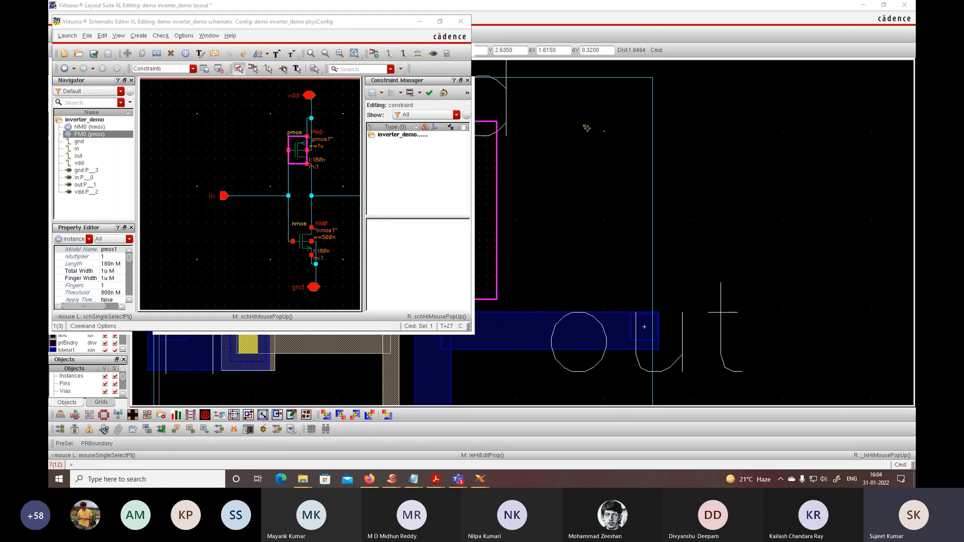
{"action": "left_click", "coordinate": [419, 22]}
{"action": "left_click", "coordinate": [589, 132]}
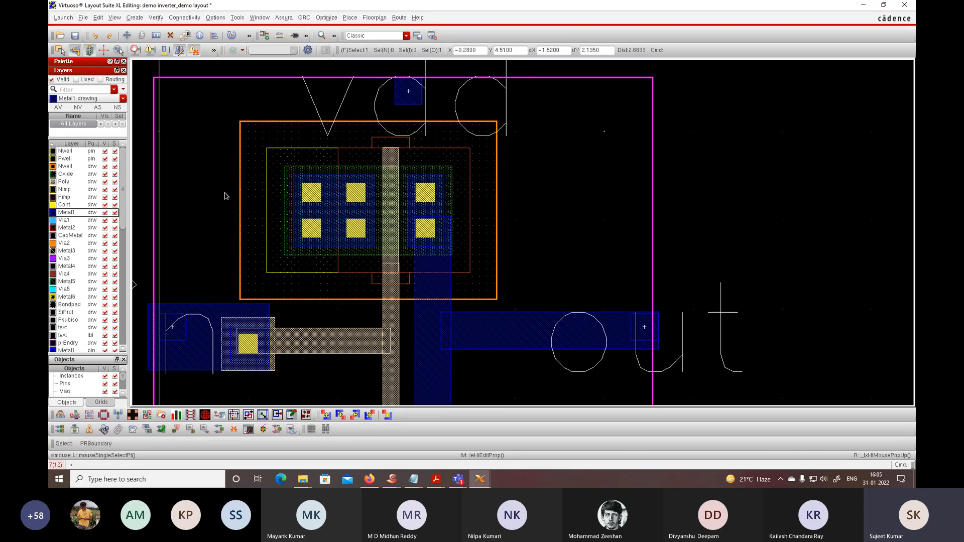
{"action": "key", "text": "r"}
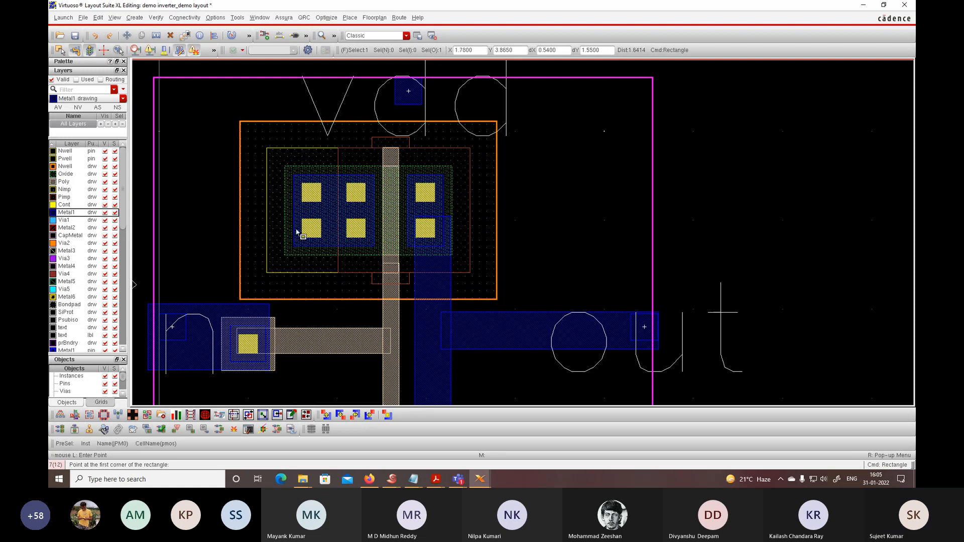
{"action": "left_click", "coordinate": [370, 234]}
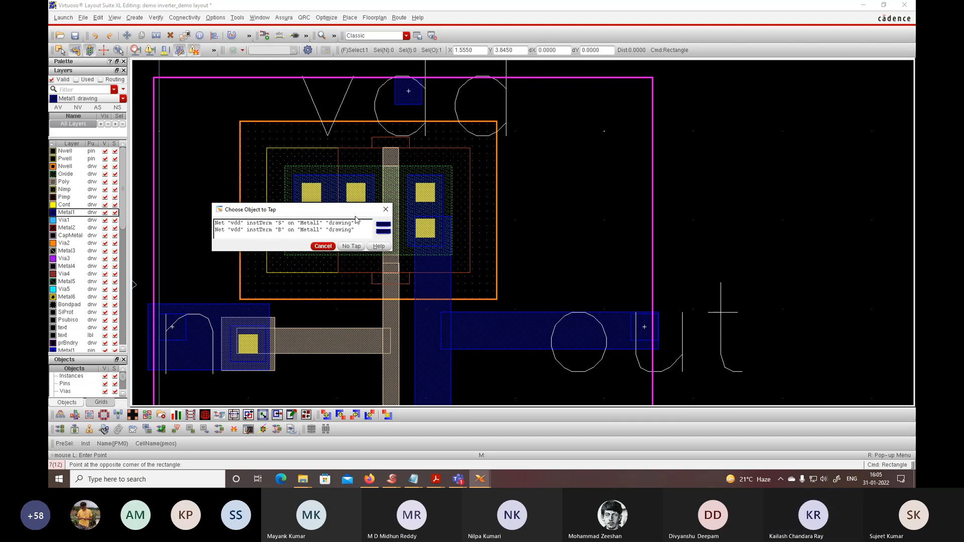
{"action": "left_click", "coordinate": [386, 209]}
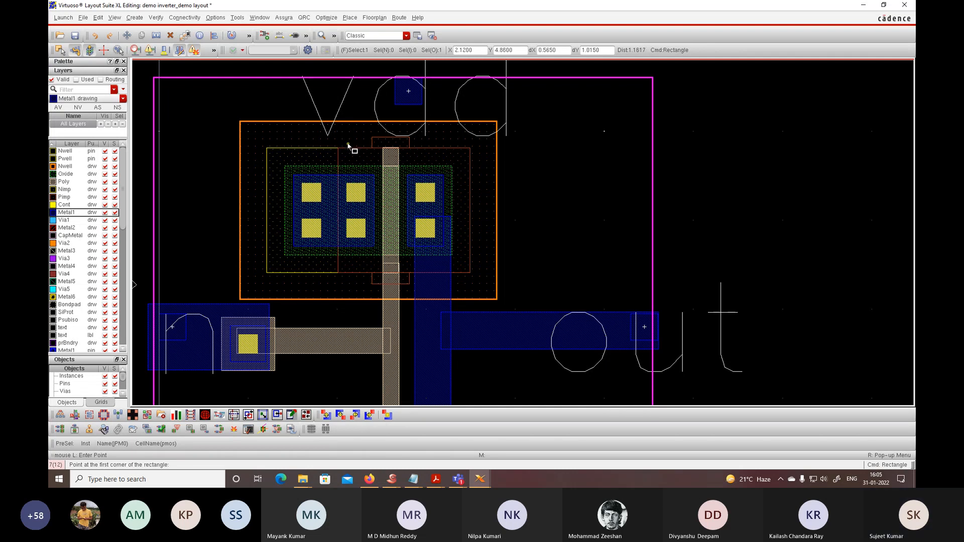
{"action": "left_click", "coordinate": [373, 207]}
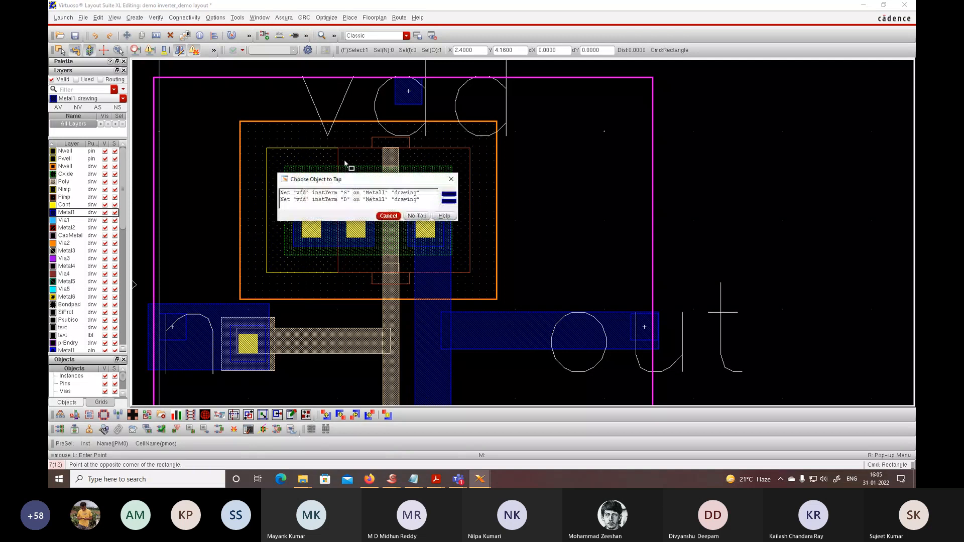
{"action": "left_click", "coordinate": [416, 217]}
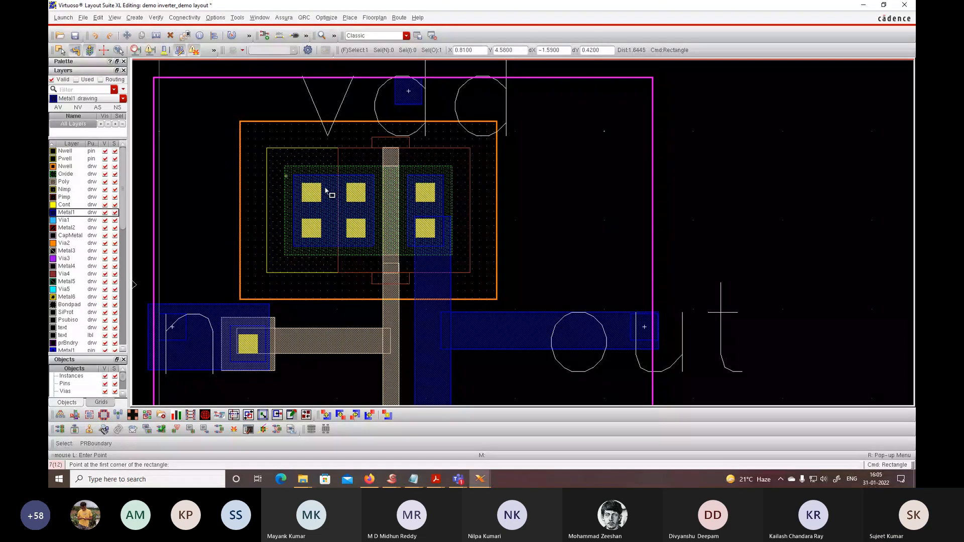
{"action": "left_click", "coordinate": [351, 192]}
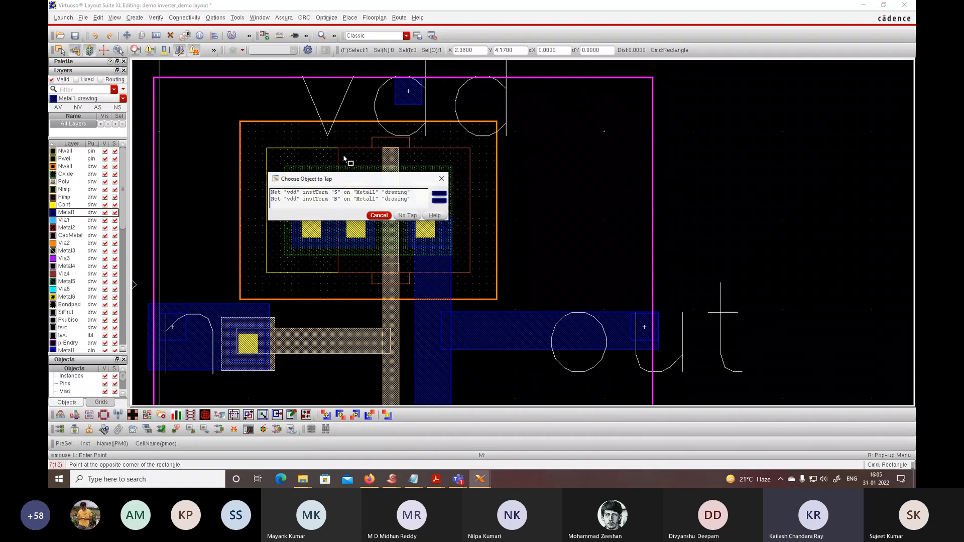
{"action": "key", "text": "Escape"}
- Draw a Metal1 strip about 0.425 by 1.41 from the pmos source towards vdd, and a Metal1 rail about 5.415 by 0.47 across the vdd pin
{"action": "left_click", "coordinate": [336, 90]}
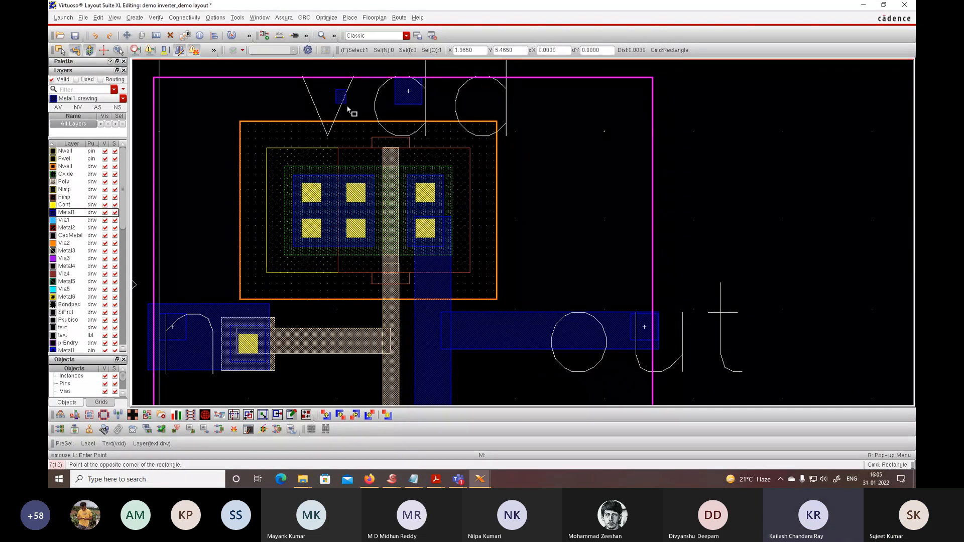
{"action": "left_click", "coordinate": [374, 216]}
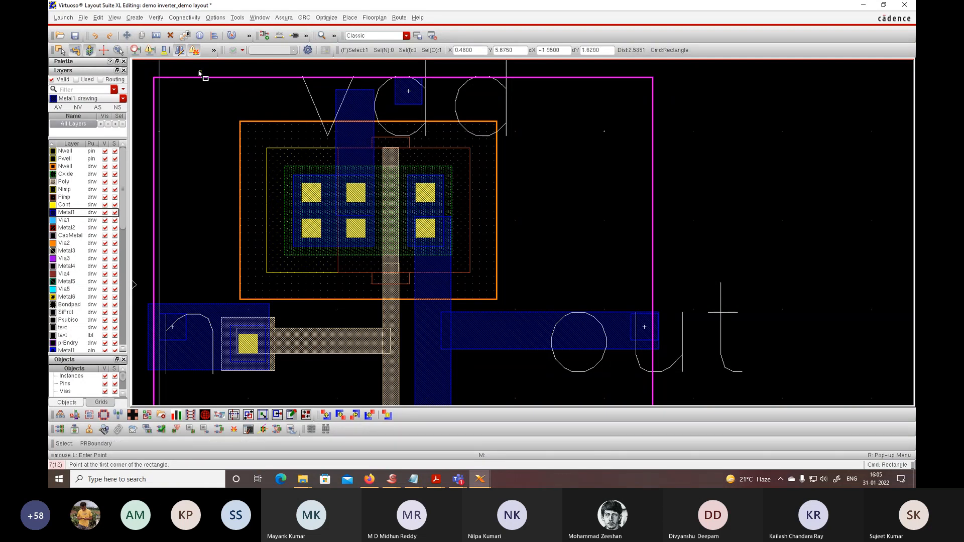
{"action": "left_click", "coordinate": [163, 65]}
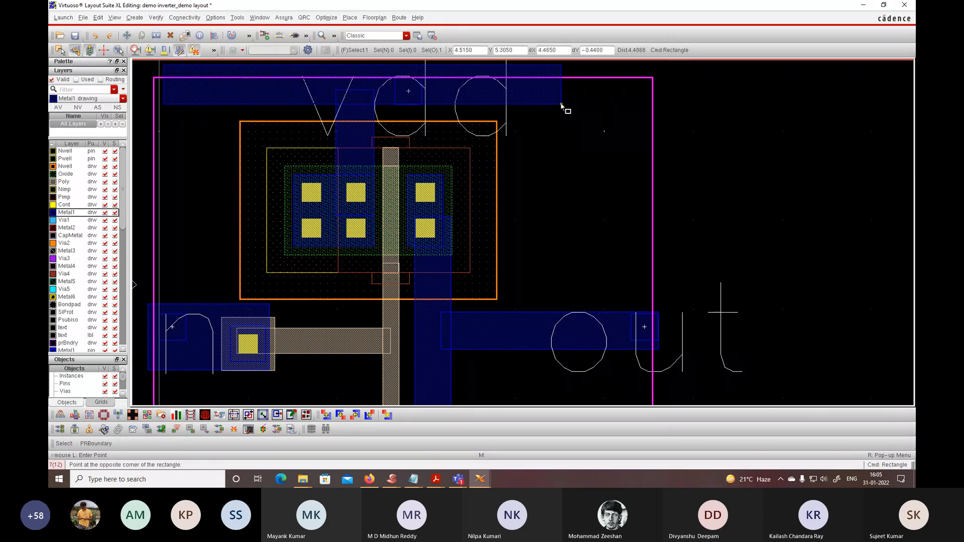
{"action": "left_click", "coordinate": [645, 107]}
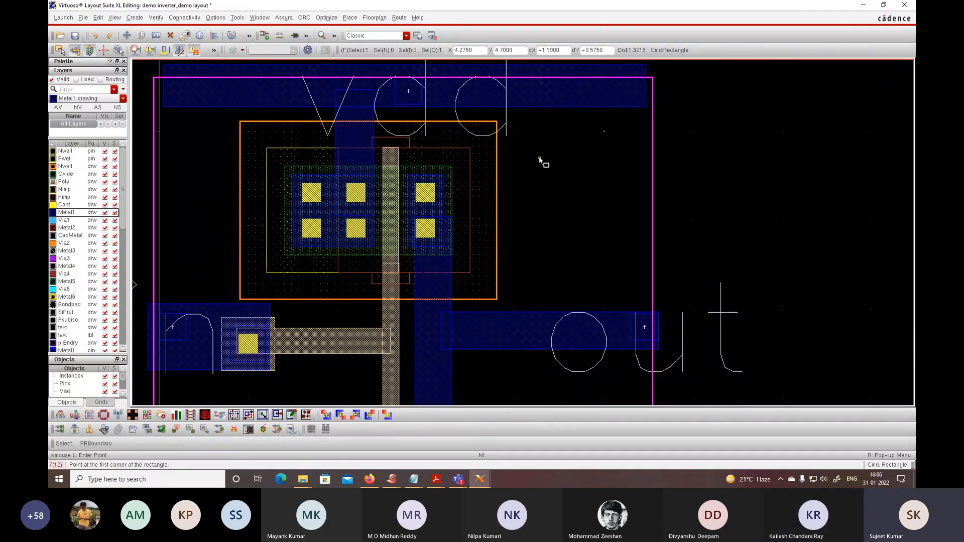
- Set the nmos instance's Bodytie Type to Integrated with the left tap enabled
{"action": "scroll", "coordinate": [542, 162], "scroll_direction": "down", "scroll_amount": 5}
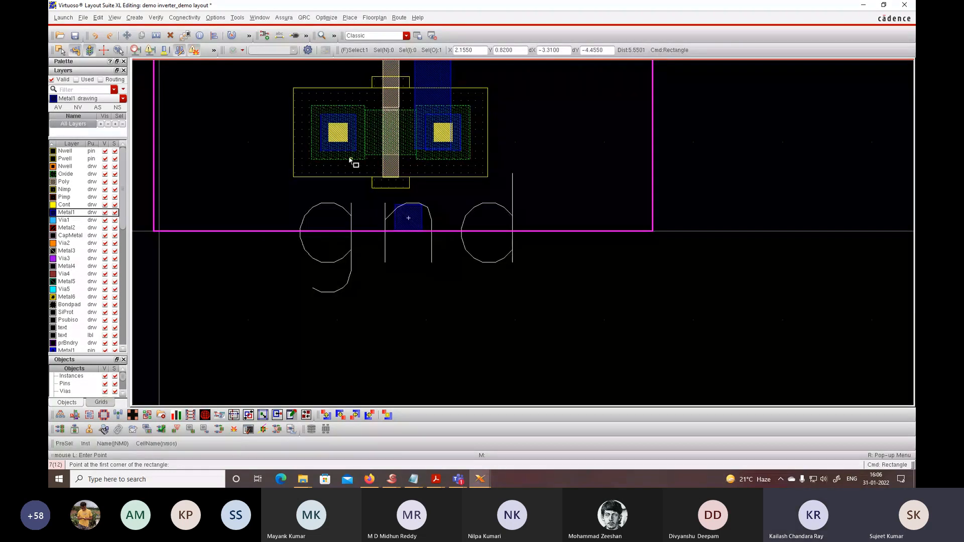
{"action": "key", "text": "Left"}
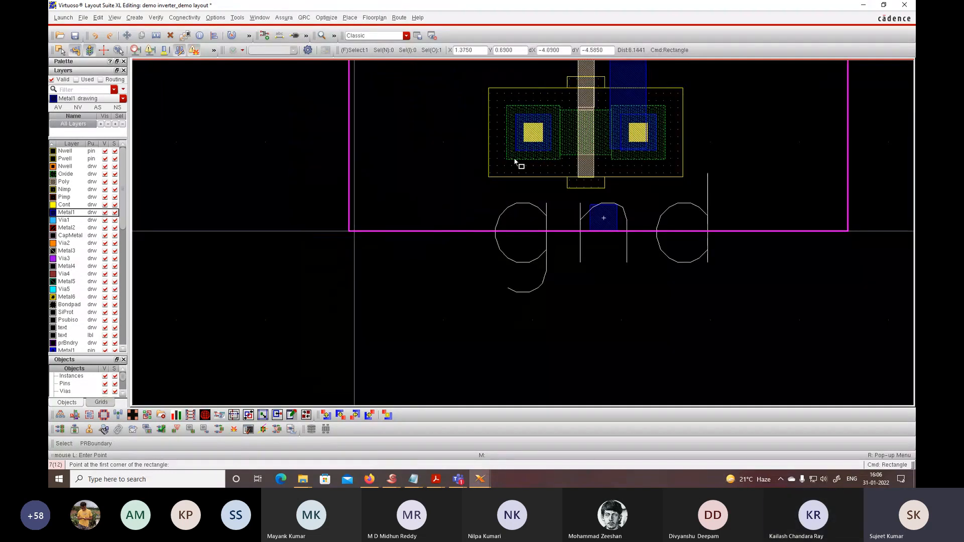
{"action": "key", "text": "Escape"}
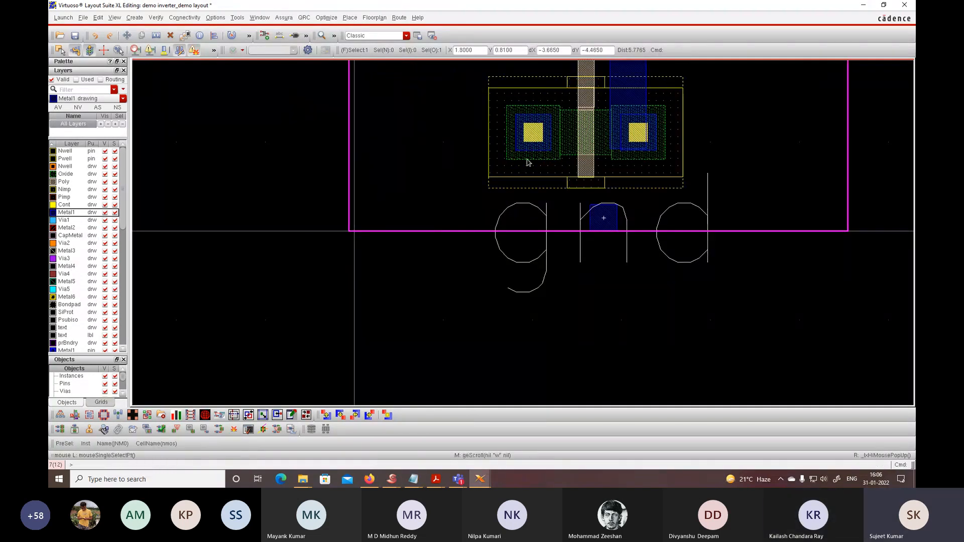
{"action": "left_click", "coordinate": [534, 98]}
{"action": "key", "text": "q"}
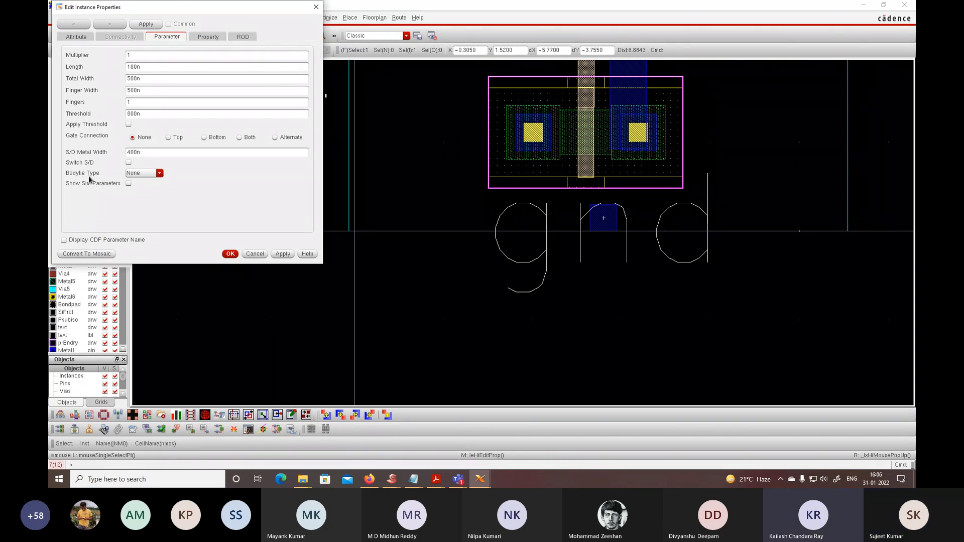
{"action": "left_click", "coordinate": [135, 175]}
{"action": "left_click", "coordinate": [145, 189]}
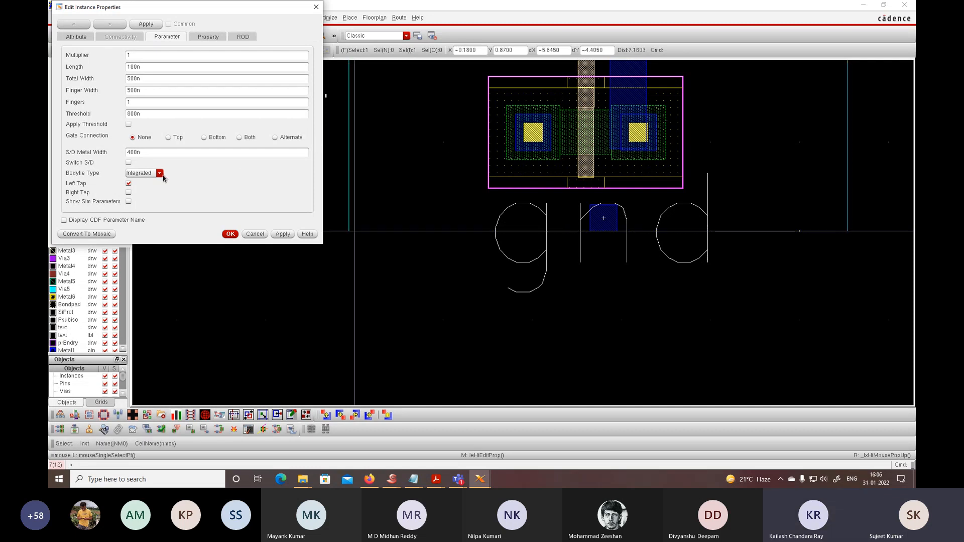
{"action": "left_click", "coordinate": [230, 235]}
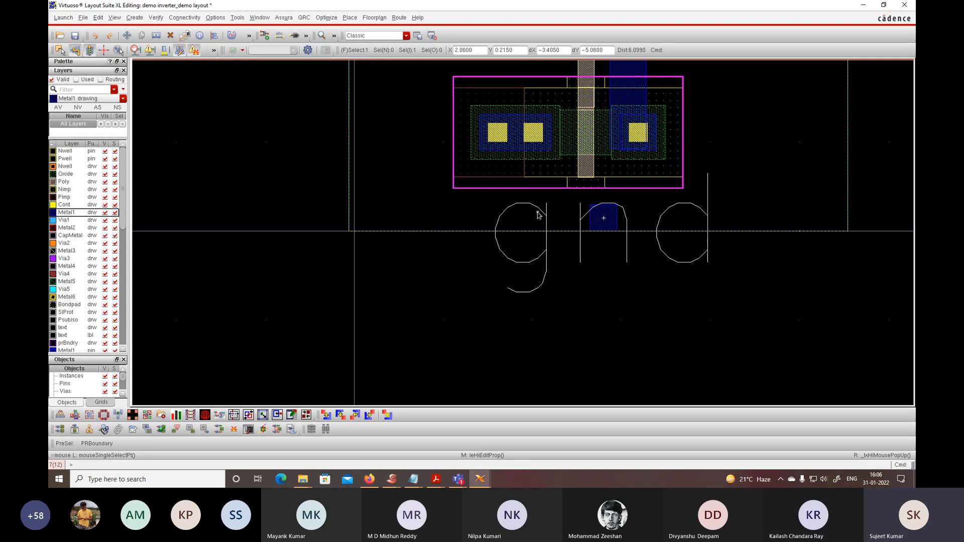
- Draw a Metal1 drawing rectangle about 0.515 wide and 1.265 high from beside the gnd pin up over the nmos source contact
{"action": "left_click", "coordinate": [74, 215]}
{"action": "key", "text": "r"}
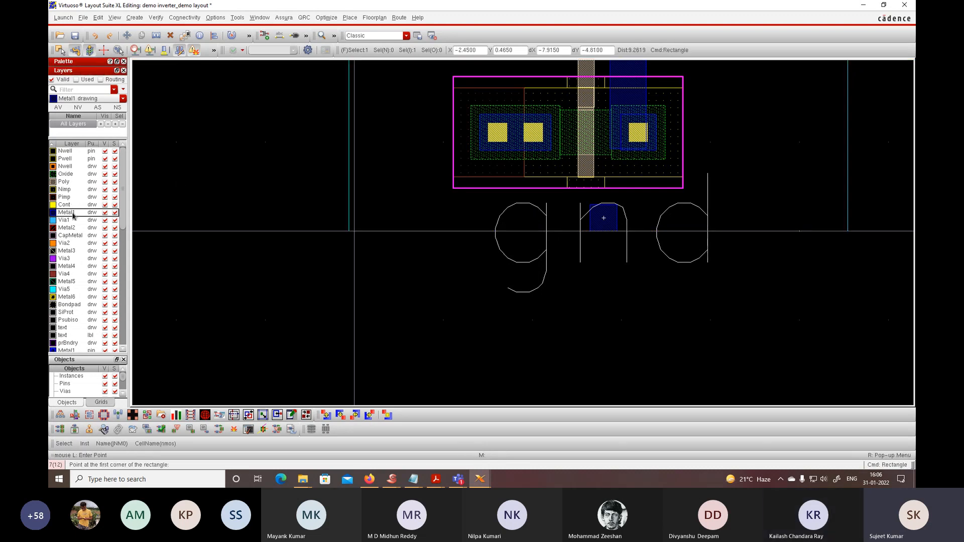
{"action": "left_click", "coordinate": [544, 221]}
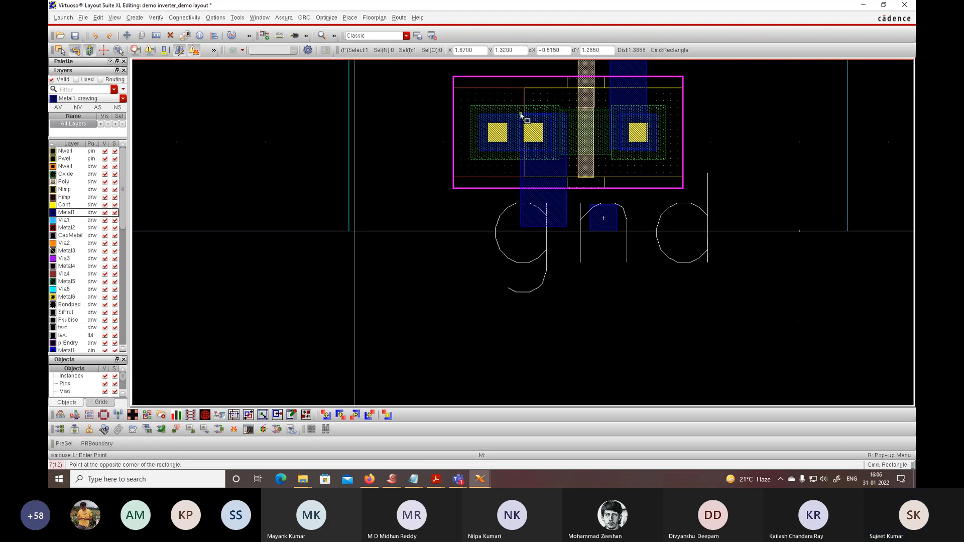
{"action": "left_click", "coordinate": [521, 115]}
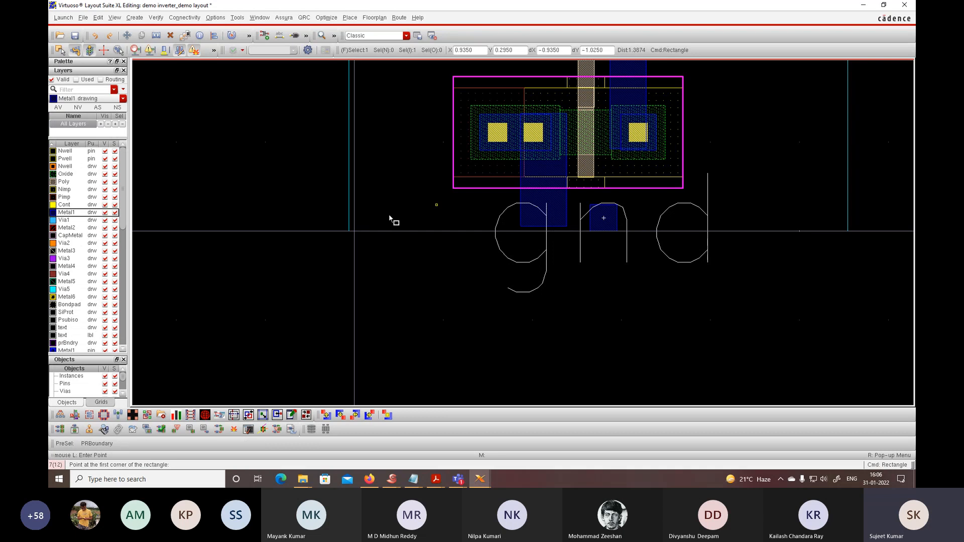
- Draw a Metal1 rail about 5.495 by 0.365 across the gnd pin, and shift the nmos instance slightly upward
{"action": "left_click", "coordinate": [357, 212]}
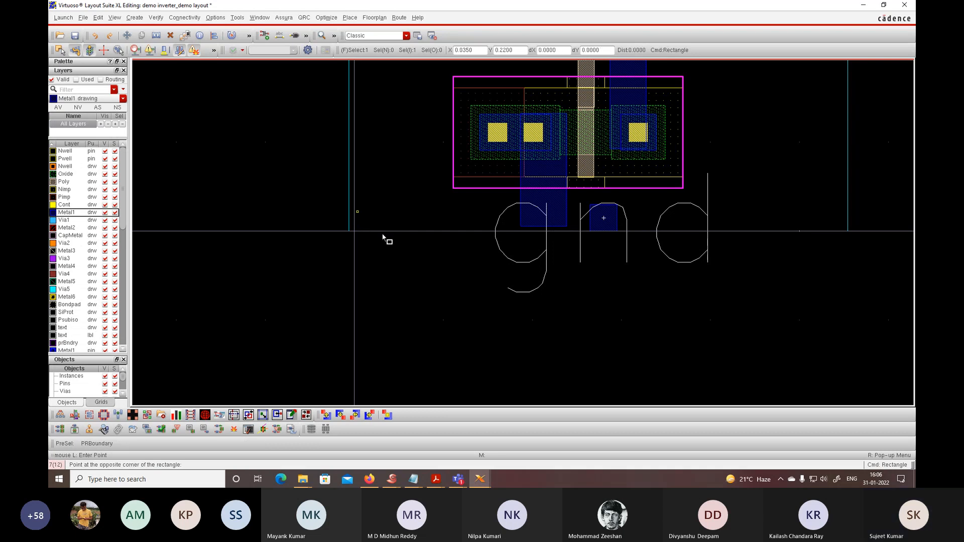
{"action": "left_click", "coordinate": [848, 245]}
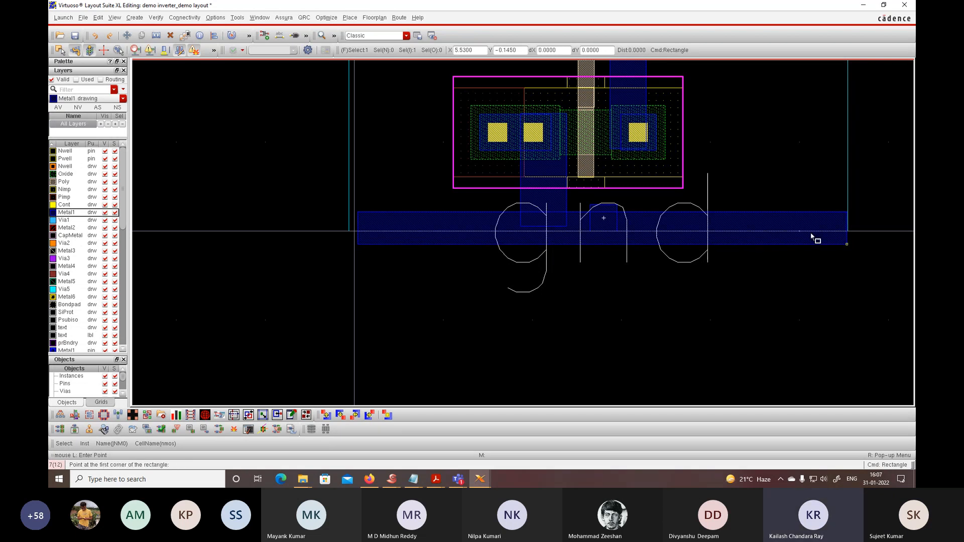
{"action": "key", "text": "s"}
{"action": "left_click", "coordinate": [686, 214]}
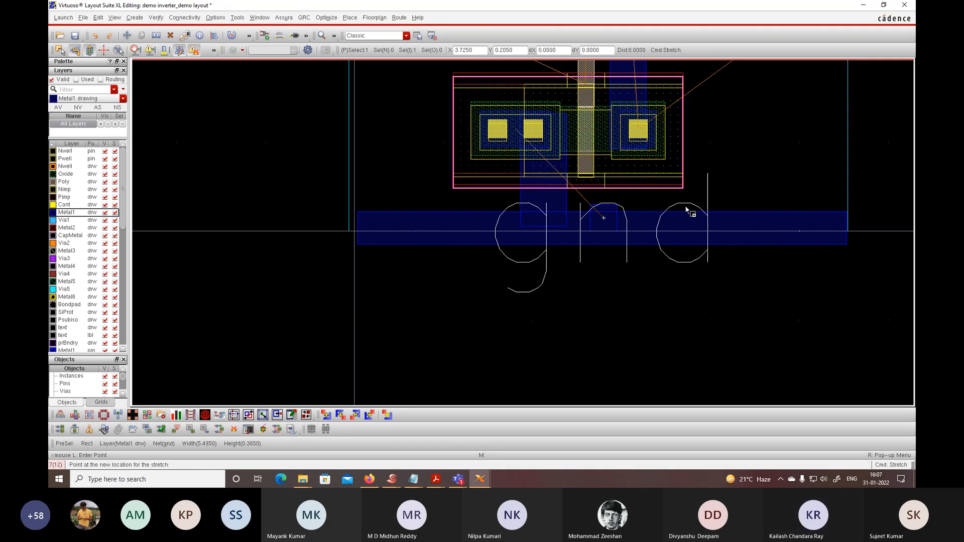
{"action": "key", "text": "Escape"}
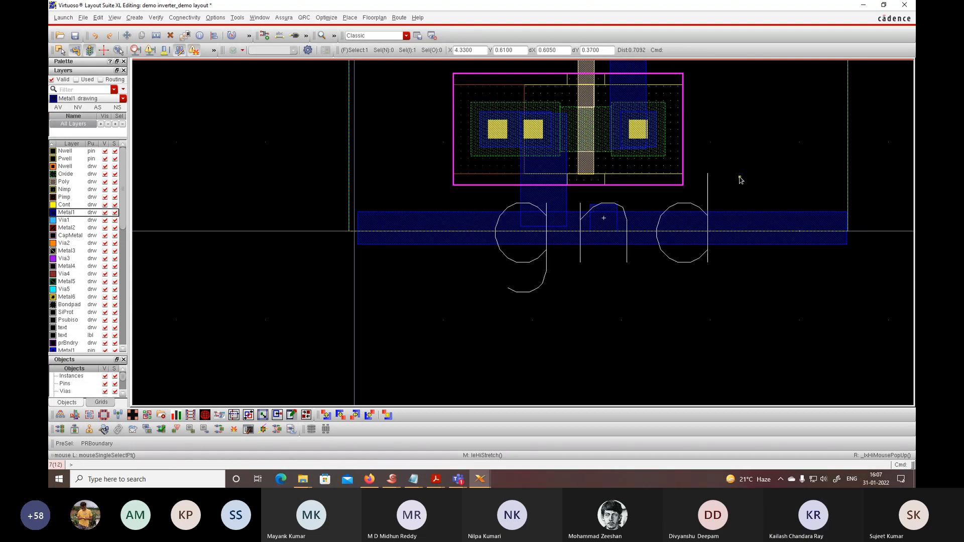
{"action": "left_click", "coordinate": [739, 178]}
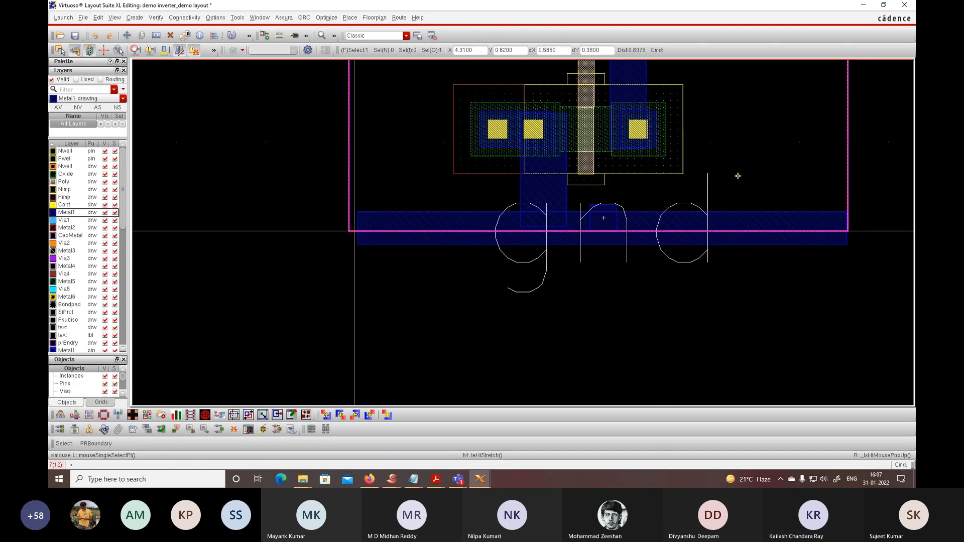
- Compare the routed layout with the inverter schematic, examining the in and out connections around both transistors
{"action": "scroll", "coordinate": [738, 176], "scroll_direction": "up", "scroll_amount": 8}
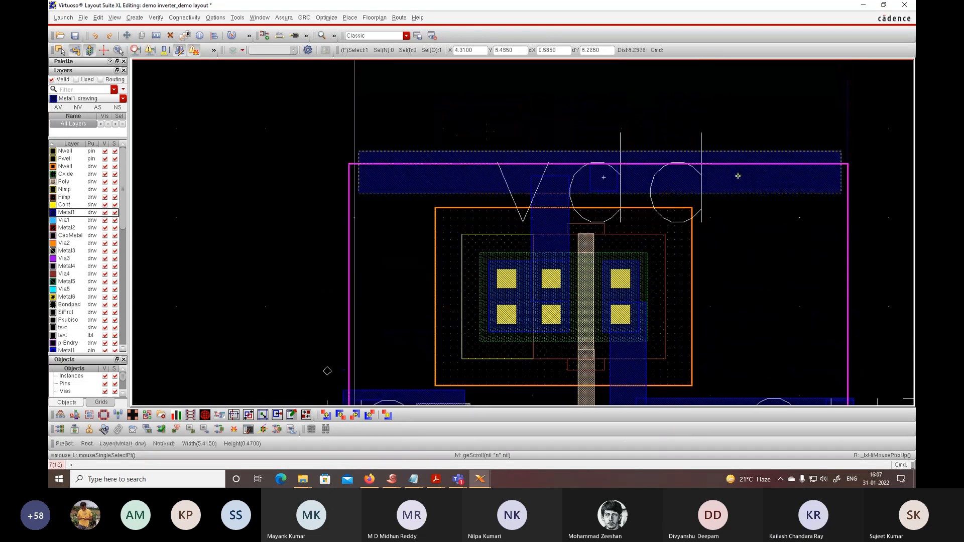
{"action": "scroll", "coordinate": [739, 179], "scroll_direction": "down", "scroll_amount": 8}
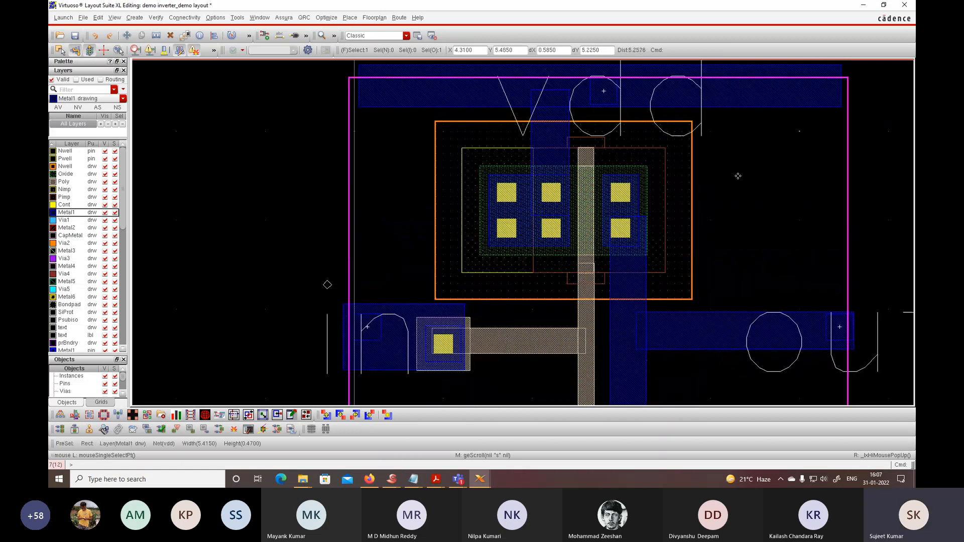
{"action": "scroll", "coordinate": [739, 178], "scroll_direction": "up", "scroll_amount": 2, "text": "ctrl"}
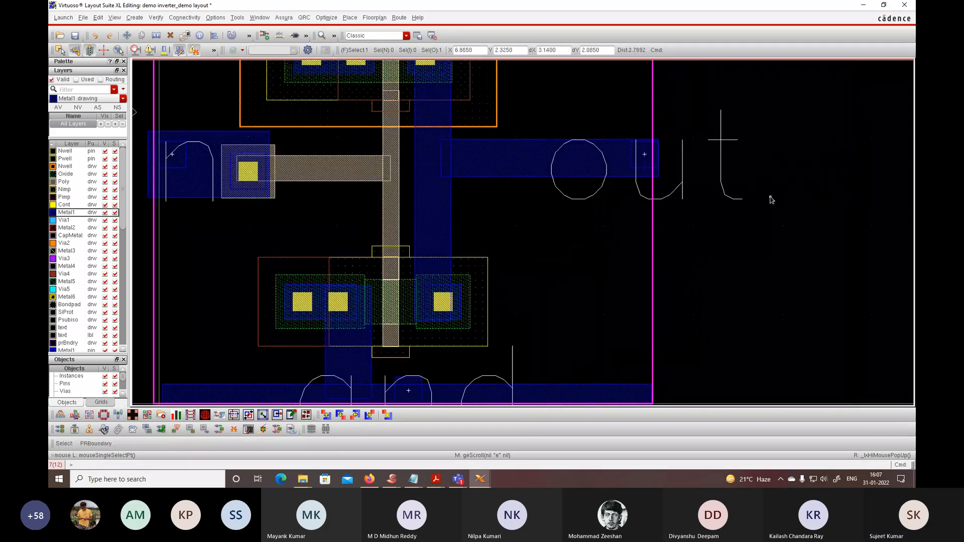
{"action": "scroll", "coordinate": [739, 178], "scroll_direction": "down", "scroll_amount": 2, "text": "ctrl"}
{"action": "scroll", "coordinate": [652, 191], "scroll_direction": "left", "scroll_amount": 2, "text": "shift"}
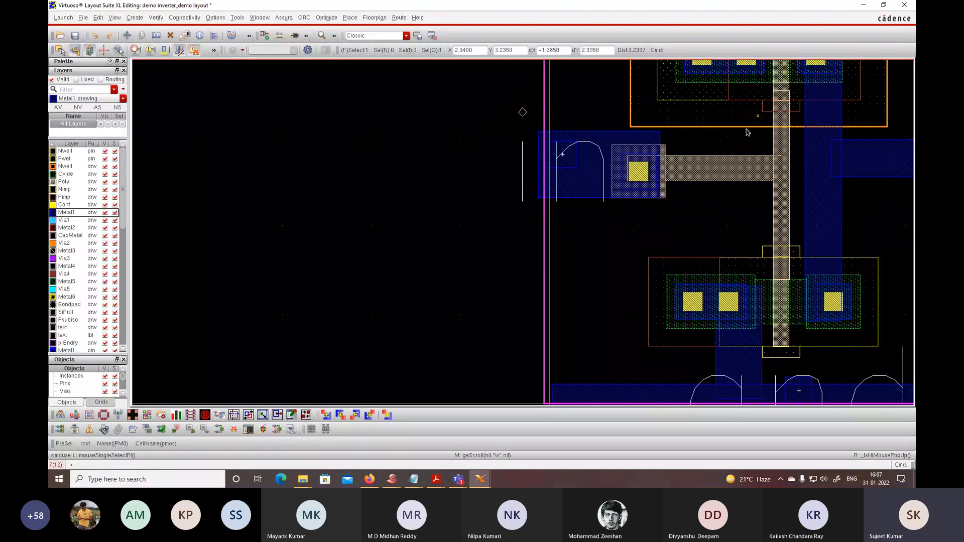
{"action": "mouse_move", "coordinate": [480, 479]}
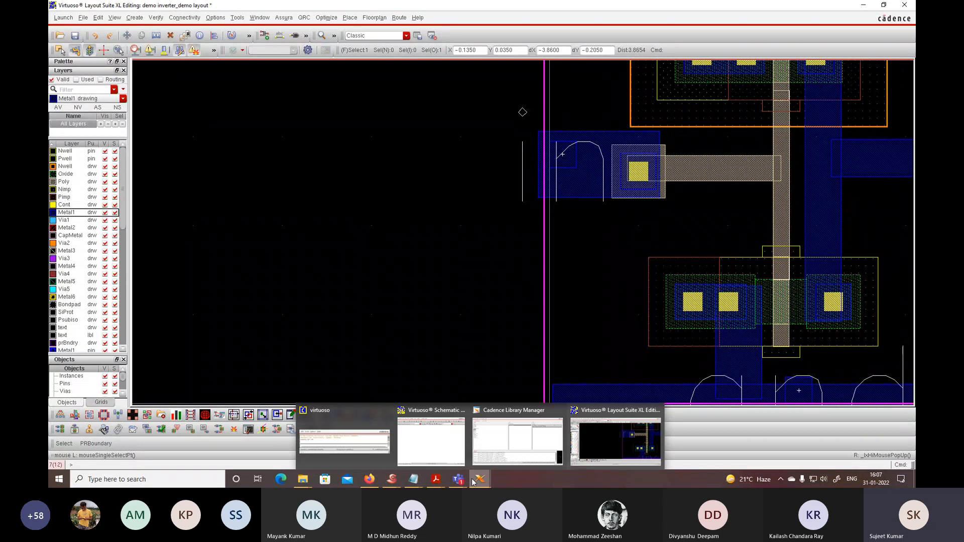
{"action": "left_click", "coordinate": [452, 442]}
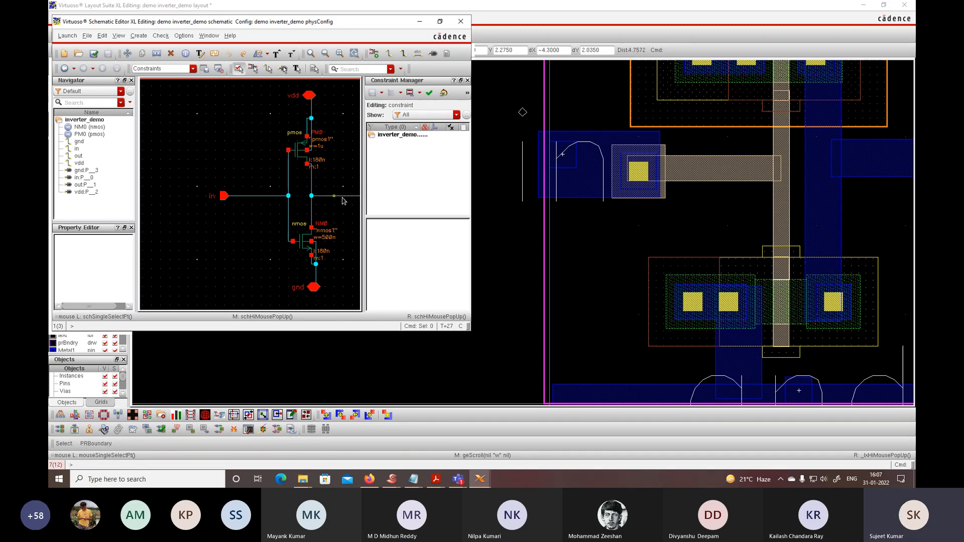
{"action": "key", "text": "Right"}
{"action": "key", "text": "Right"}
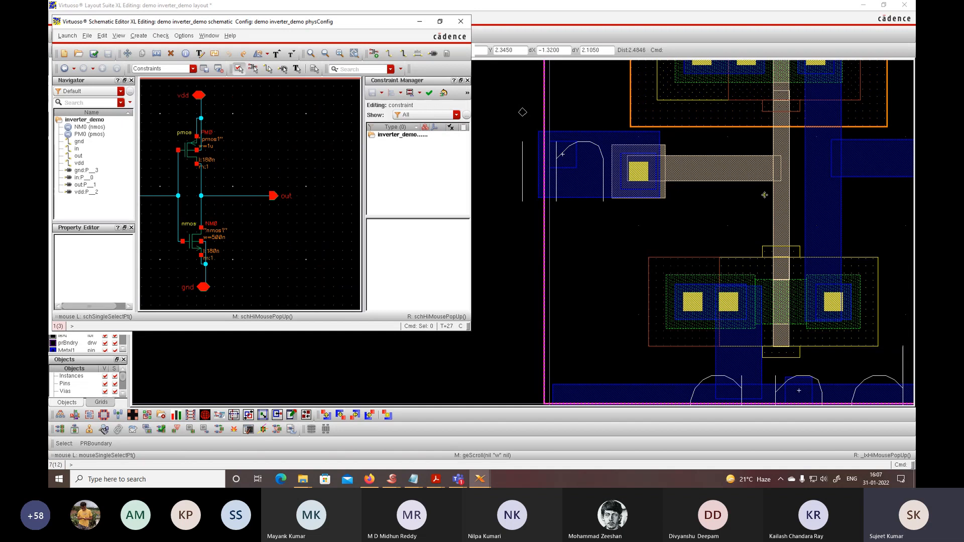
{"action": "left_click", "coordinate": [763, 240]}
{"action": "key", "text": "Right"}
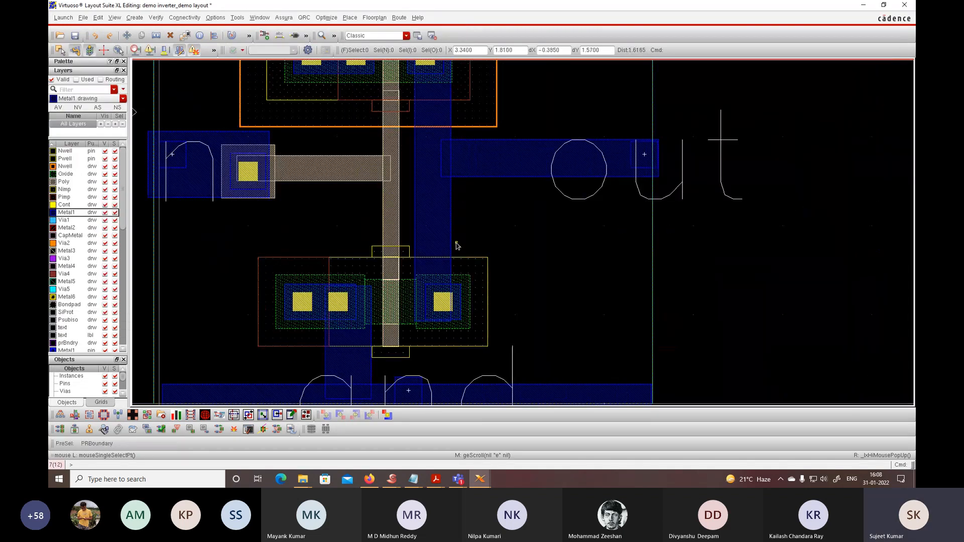
{"action": "key", "text": "Left"}
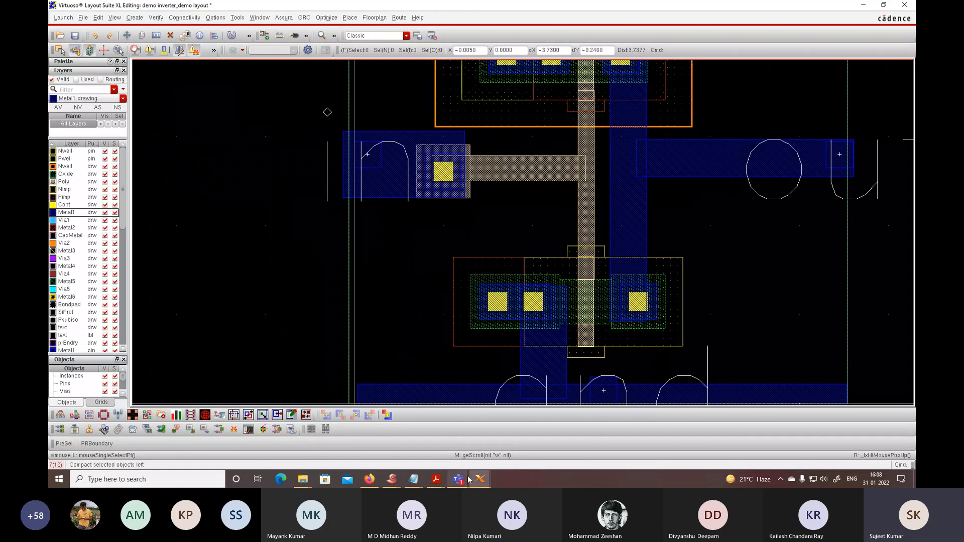
- Check the nmos body and source connection to gnd in the schematic against the layout, and review the vdd and gnd rails
{"action": "mouse_move", "coordinate": [475, 480]}
{"action": "left_click", "coordinate": [430, 440]}
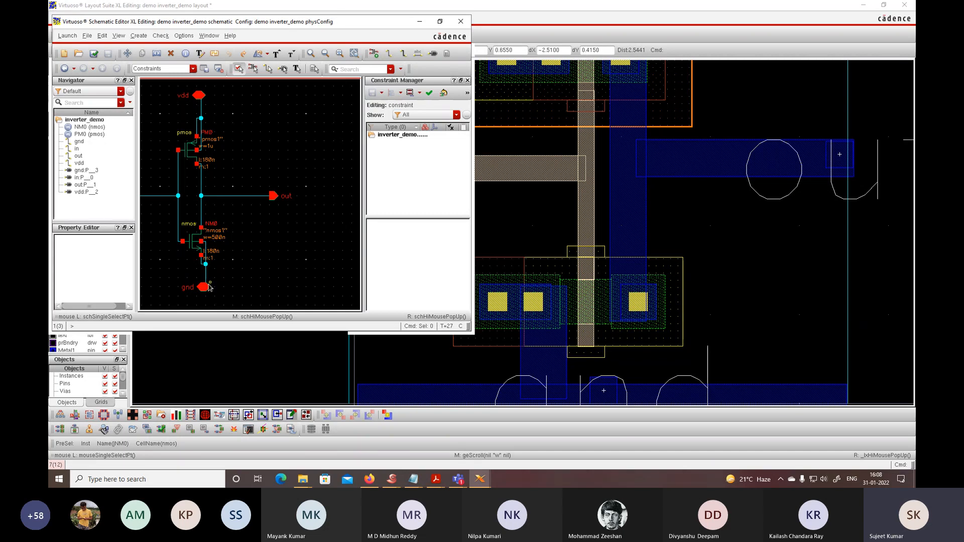
{"action": "left_click", "coordinate": [810, 298]}
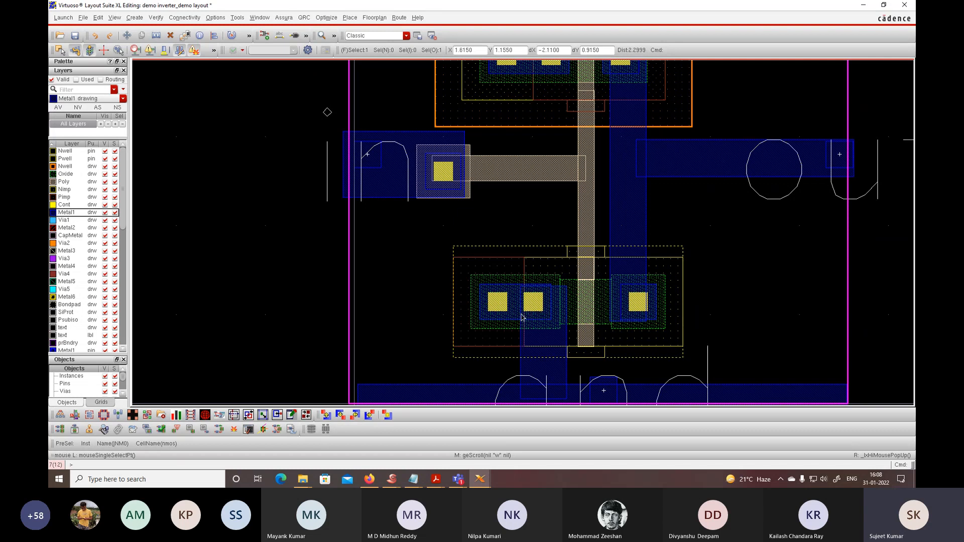
{"action": "scroll", "coordinate": [596, 397], "scroll_direction": "down", "scroll_amount": 2}
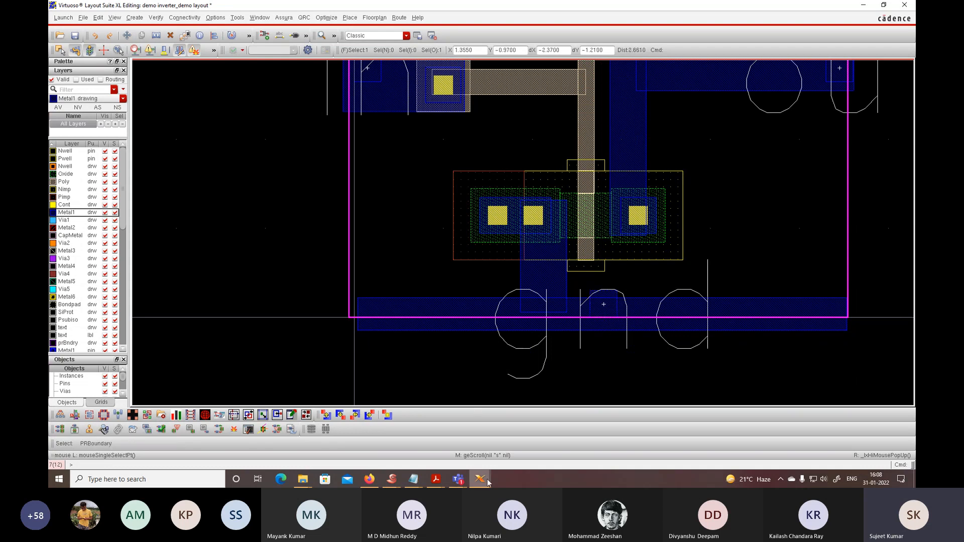
{"action": "mouse_move", "coordinate": [492, 474]}
{"action": "left_click", "coordinate": [442, 444]}
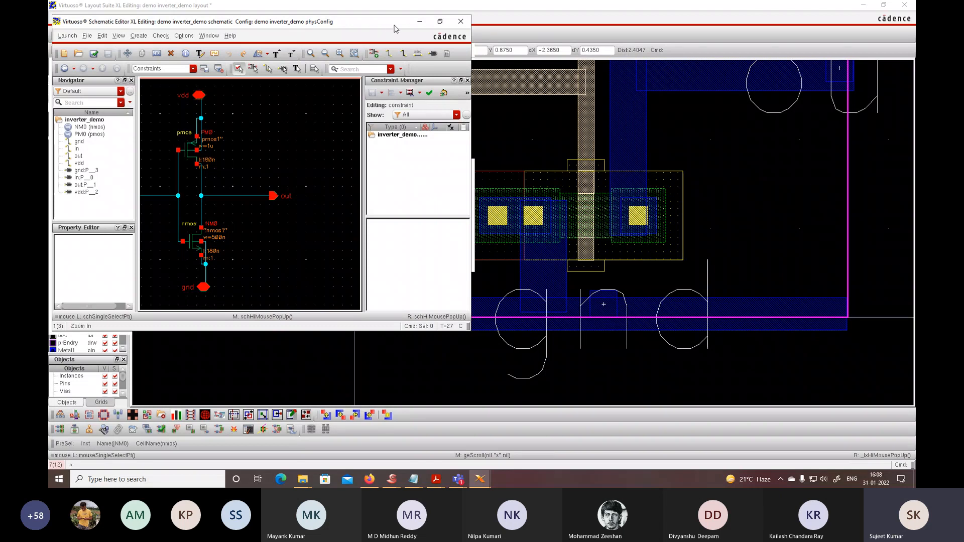
{"action": "left_click", "coordinate": [419, 21]}
{"action": "scroll", "coordinate": [722, 179], "scroll_direction": "up", "scroll_amount": 3}
{"action": "scroll", "coordinate": [722, 180], "scroll_direction": "up", "scroll_amount": 2}
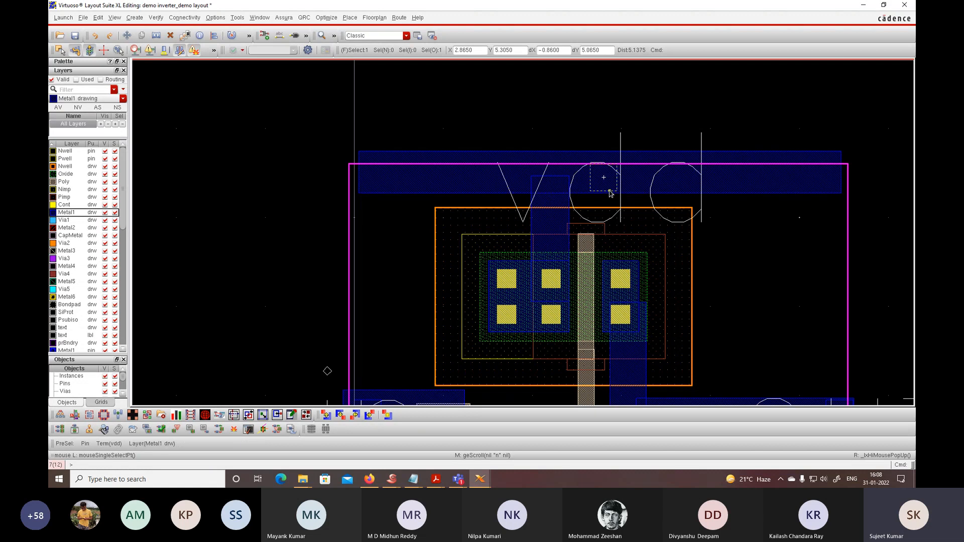
{"action": "scroll", "coordinate": [680, 215], "scroll_direction": "down", "scroll_amount": 6}
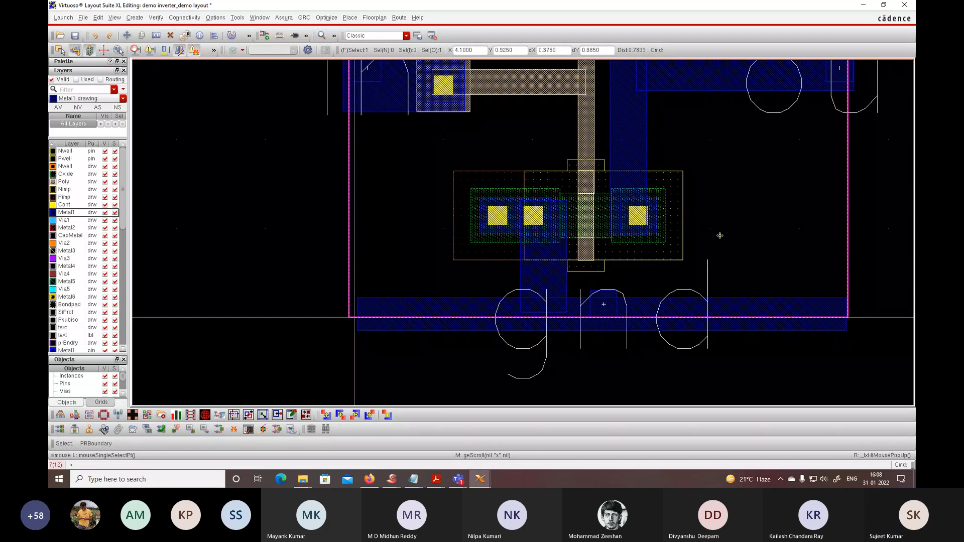
{"action": "scroll", "coordinate": [719, 236], "scroll_direction": "down", "scroll_amount": 1, "text": "ctrl"}
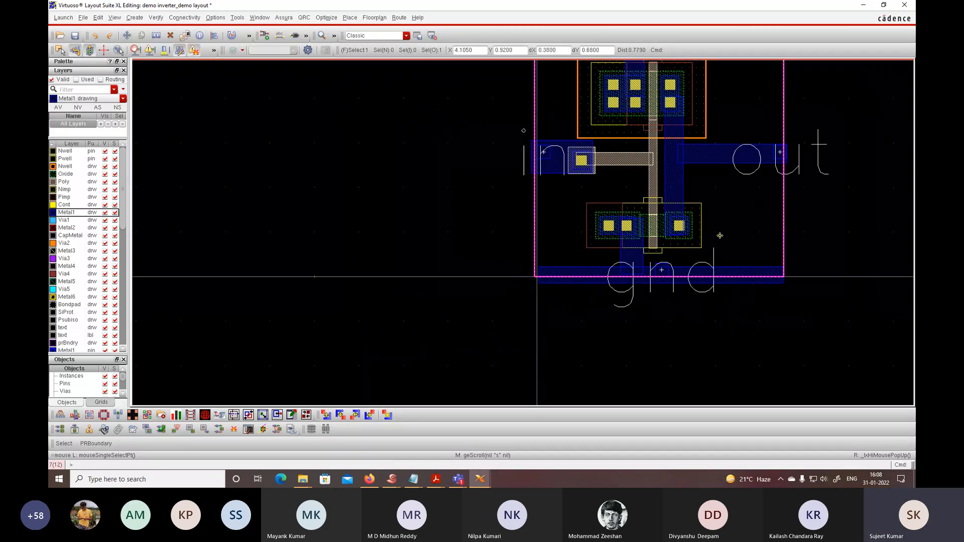
{"action": "scroll", "coordinate": [720, 236], "scroll_direction": "down", "scroll_amount": 1}
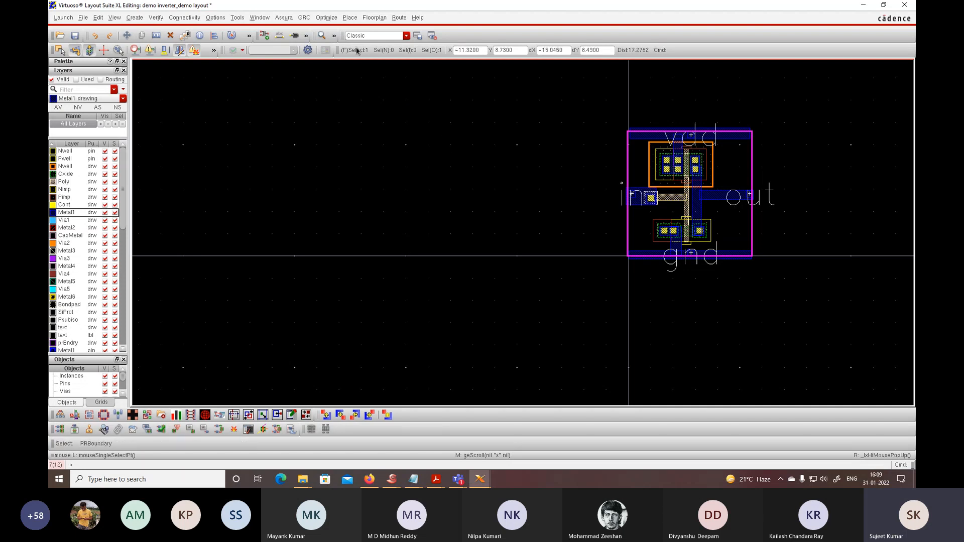
- Run Assura DRC on the full inverter_demo layout as testinv with gpdk180 rules, saving the layout, overwriting the existing run data and opening the results
{"action": "left_click", "coordinate": [283, 18]}
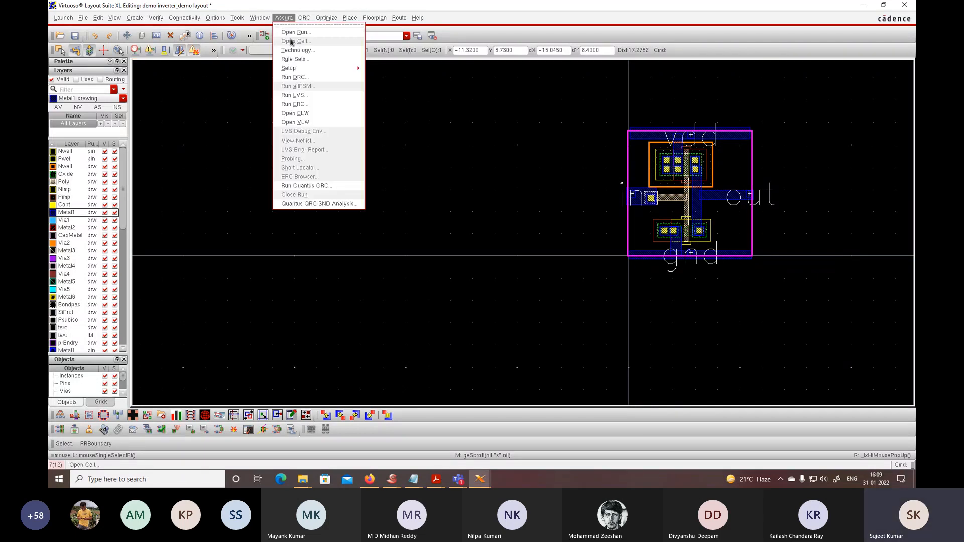
{"action": "left_click", "coordinate": [295, 77]}
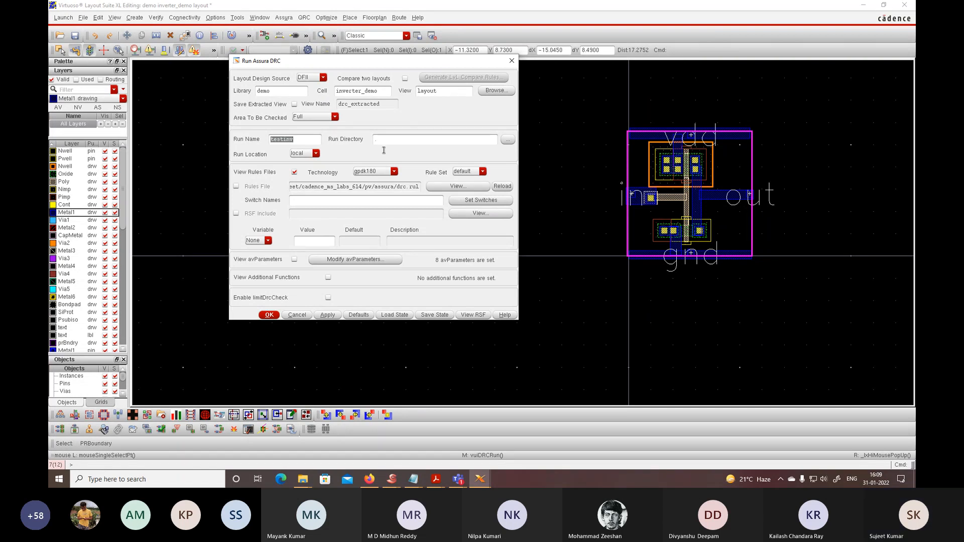
{"action": "left_click", "coordinate": [270, 316]}
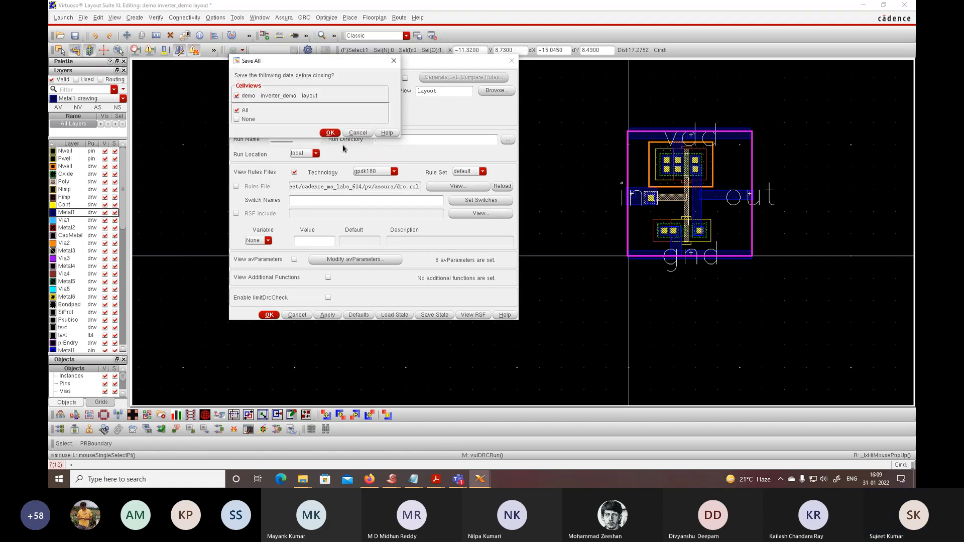
{"action": "left_click", "coordinate": [330, 133]}
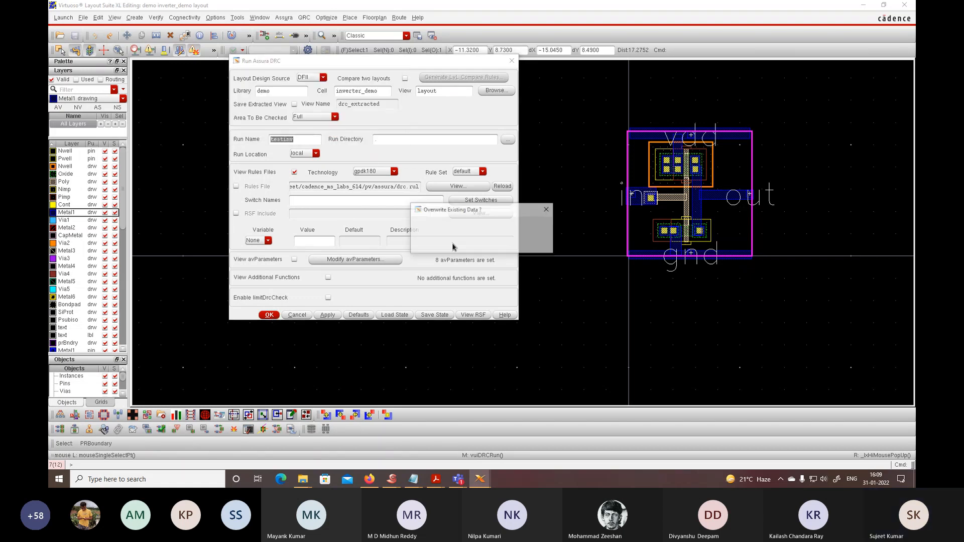
{"action": "left_click", "coordinate": [453, 245]}
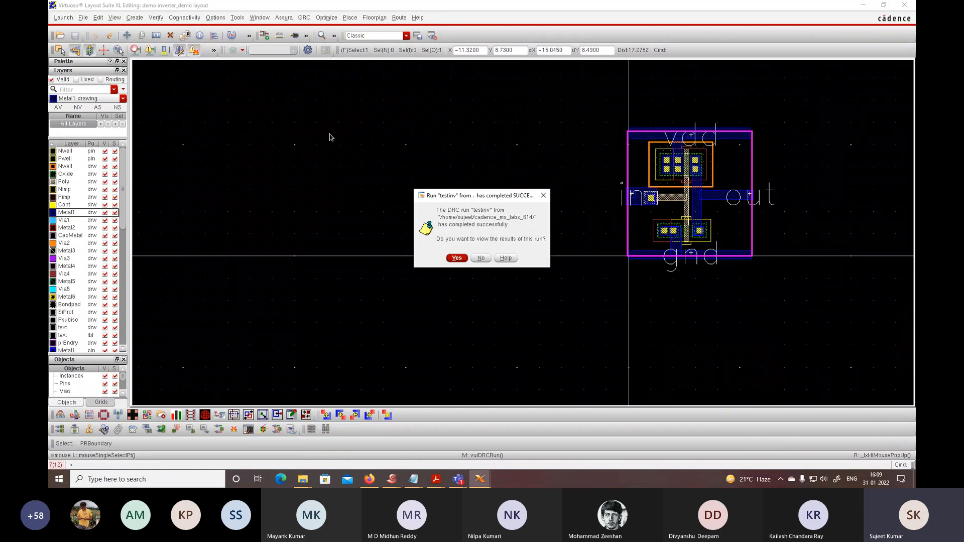
{"action": "left_click", "coordinate": [455, 259]}
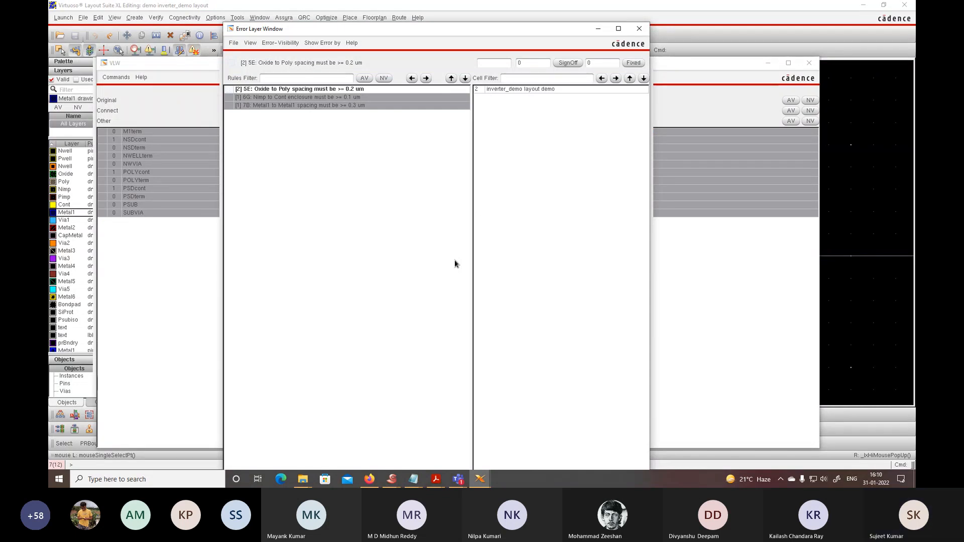
- Select the 6G Nimp to Cont enclosure violation, step to its location in the layout and examine the flagged transistor areas
{"action": "left_click", "coordinate": [312, 98]}
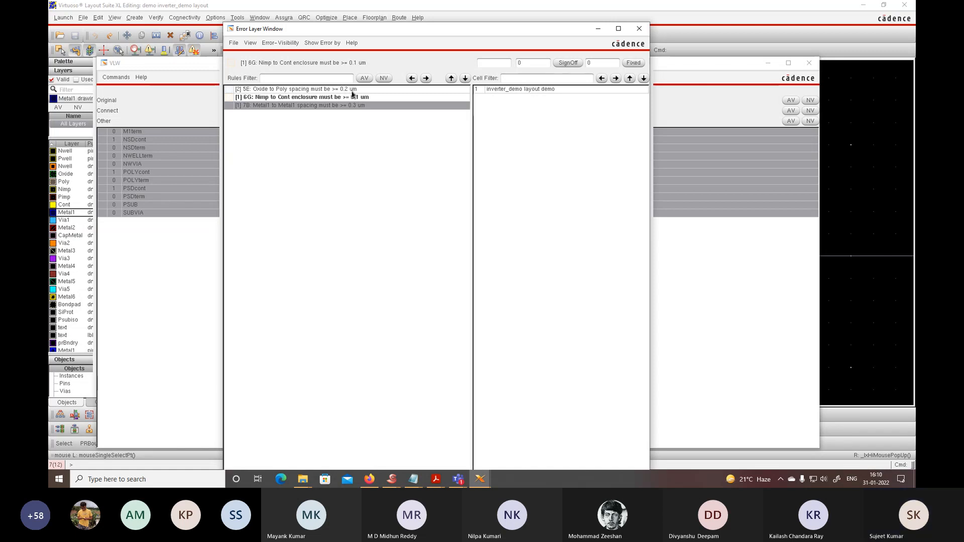
{"action": "left_click", "coordinate": [425, 78]}
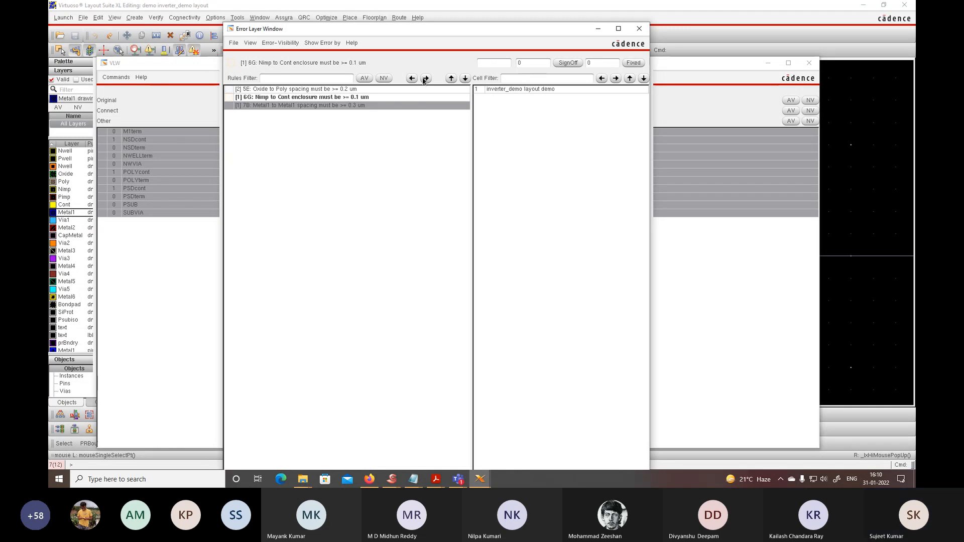
{"action": "left_click", "coordinate": [598, 32]}
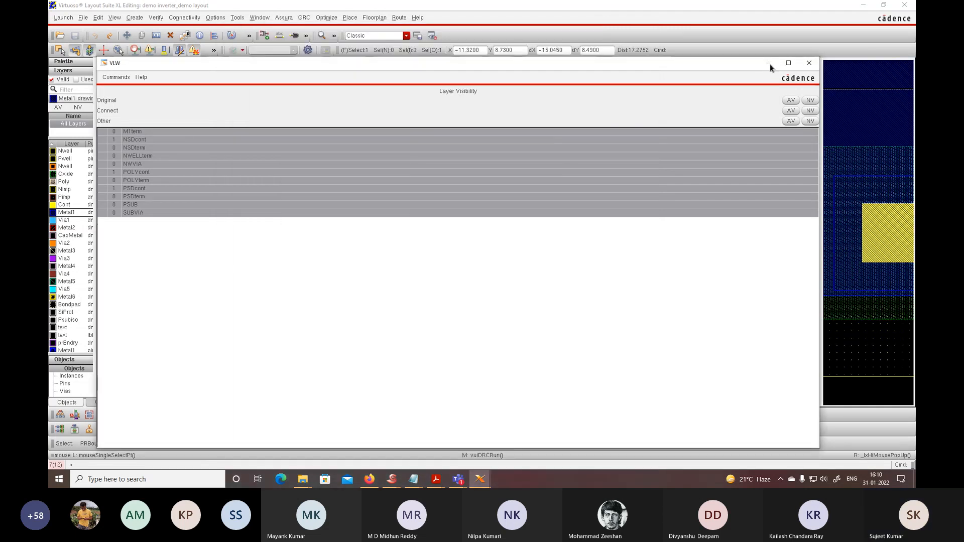
{"action": "left_click", "coordinate": [768, 64]}
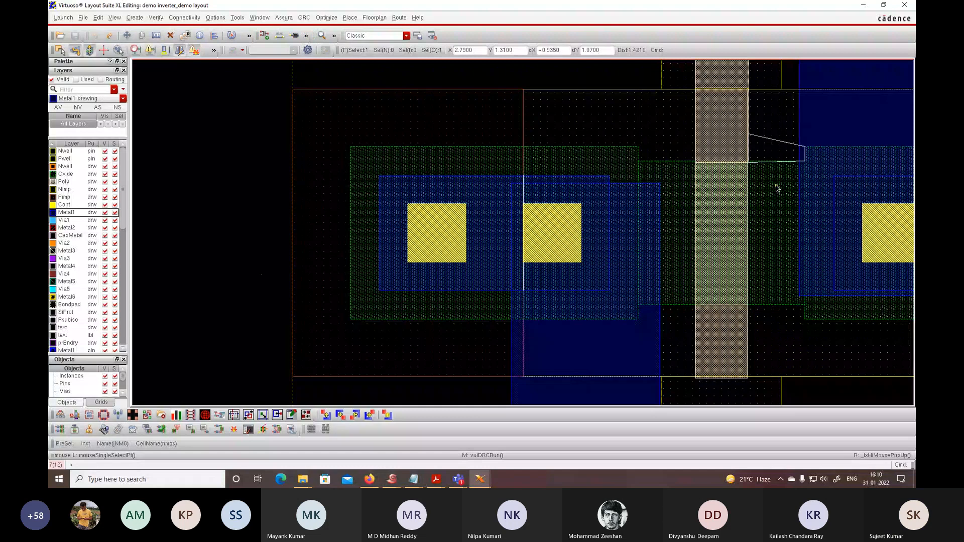
{"action": "scroll", "coordinate": [777, 188], "scroll_direction": "down", "scroll_amount": 3, "text": "ctrl"}
{"action": "scroll", "coordinate": [776, 188], "scroll_direction": "down", "scroll_amount": 2, "text": "ctrl"}
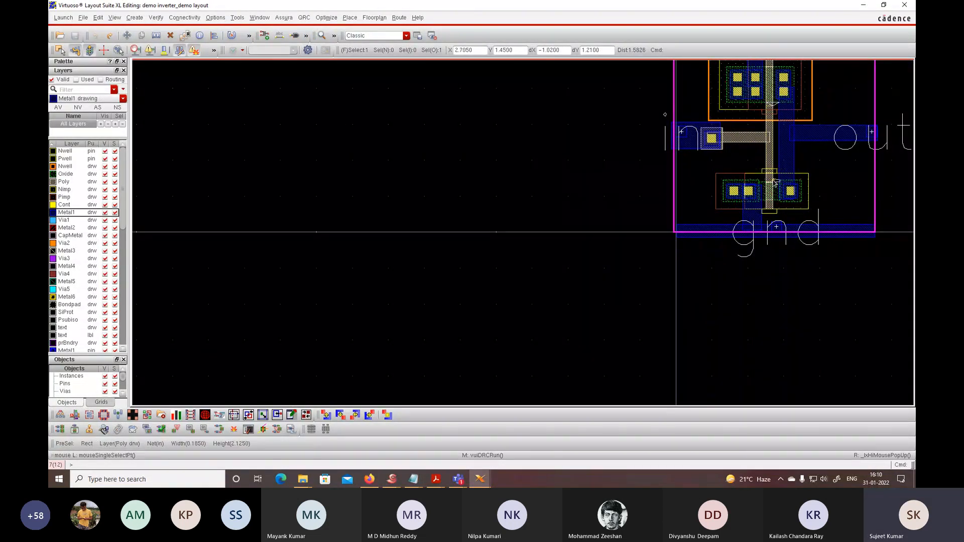
{"action": "scroll", "coordinate": [773, 182], "scroll_direction": "up", "scroll_amount": 1}
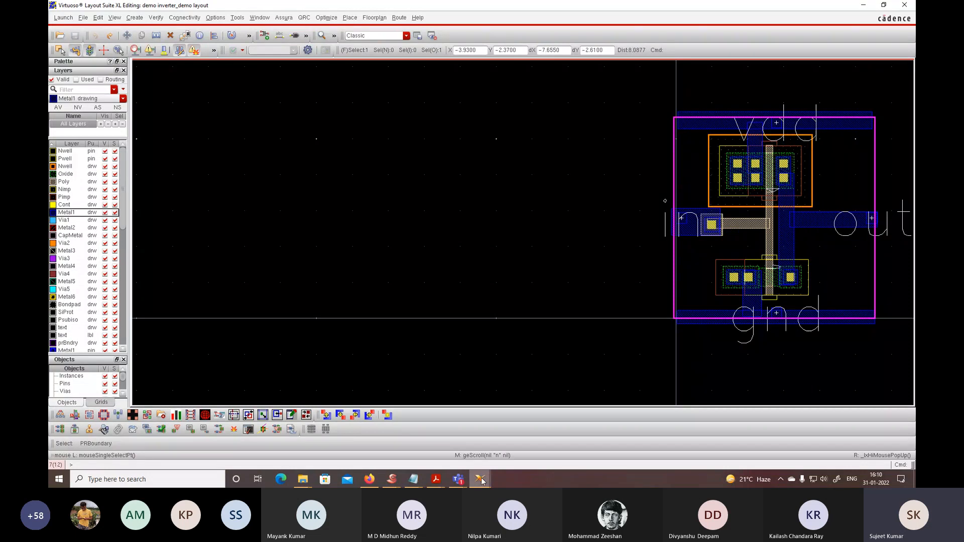
{"action": "mouse_move", "coordinate": [484, 481]}
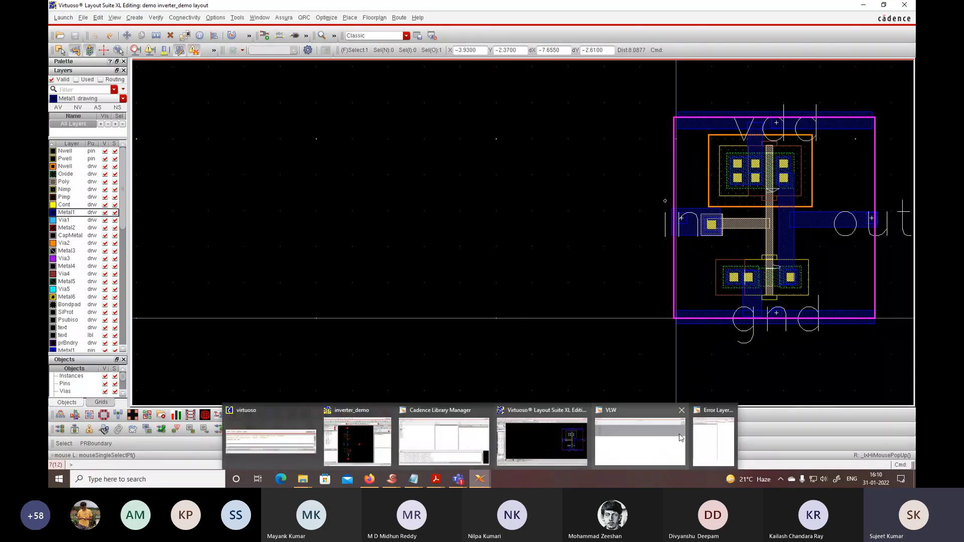
{"action": "mouse_move", "coordinate": [697, 441]}
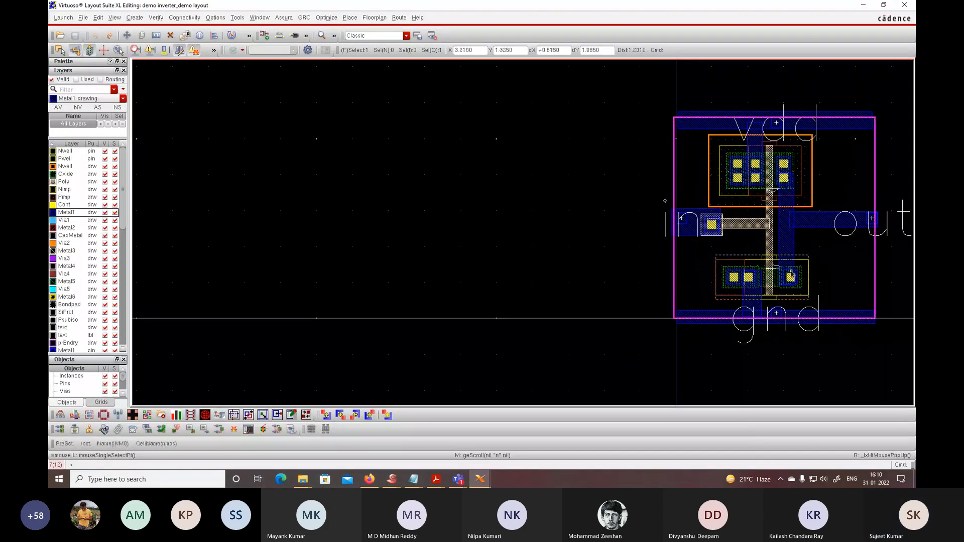
- Measure the horizontal gap between the nmos gate poly and the vertical Metal1 strip of the out net
{"action": "scroll", "coordinate": [791, 274], "scroll_direction": "up", "scroll_amount": 5, "text": "ctrl"}
{"action": "scroll", "coordinate": [791, 273], "scroll_direction": "up", "scroll_amount": 2, "text": "ctrl"}
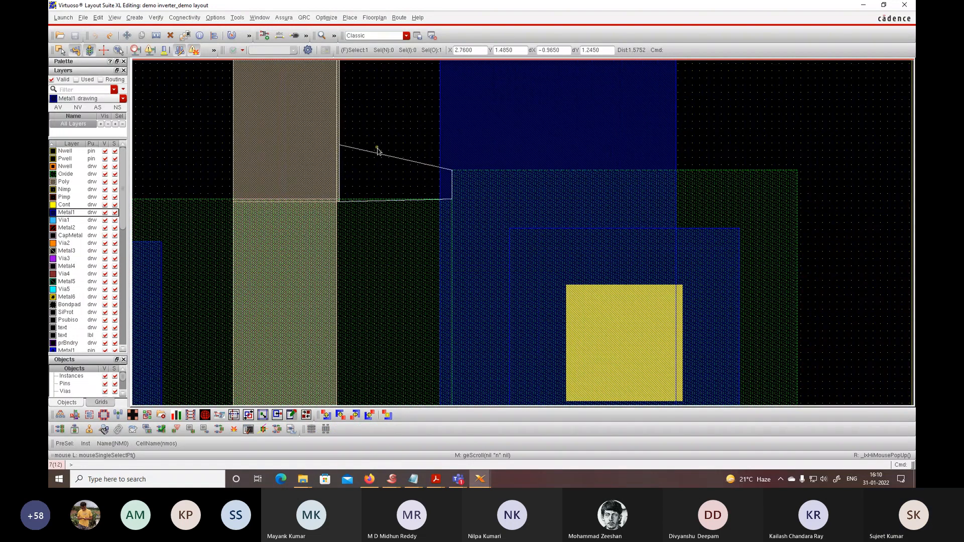
{"action": "key", "text": "k"}
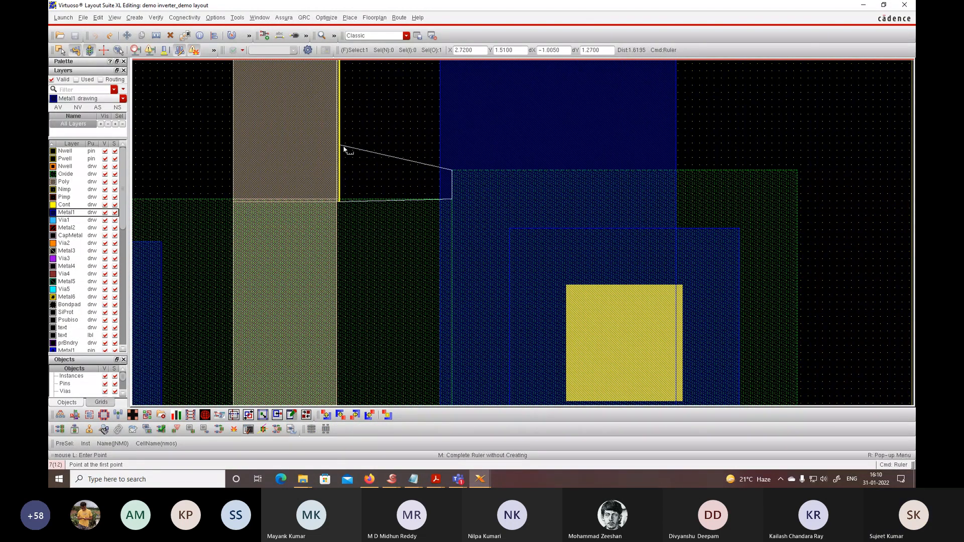
{"action": "left_click", "coordinate": [339, 225]}
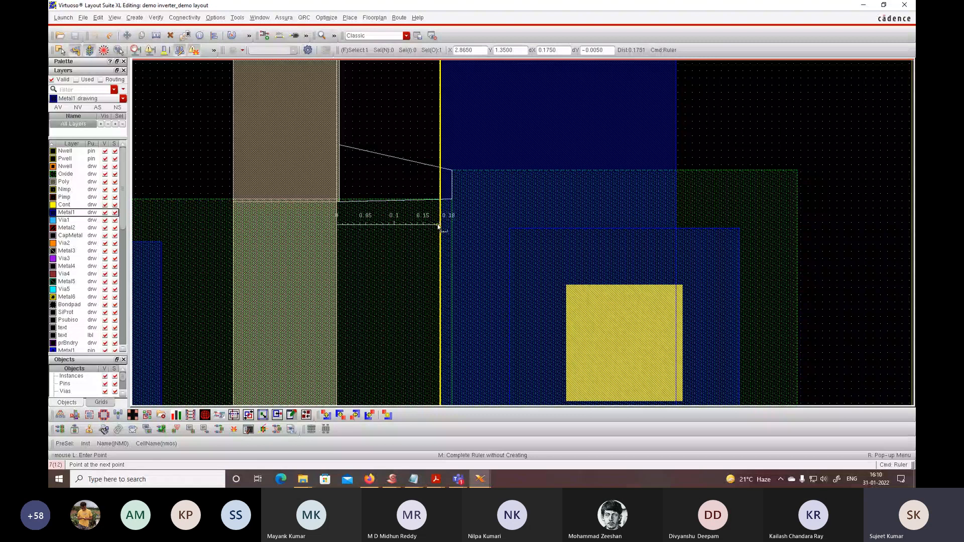
{"action": "left_click", "coordinate": [439, 226]}
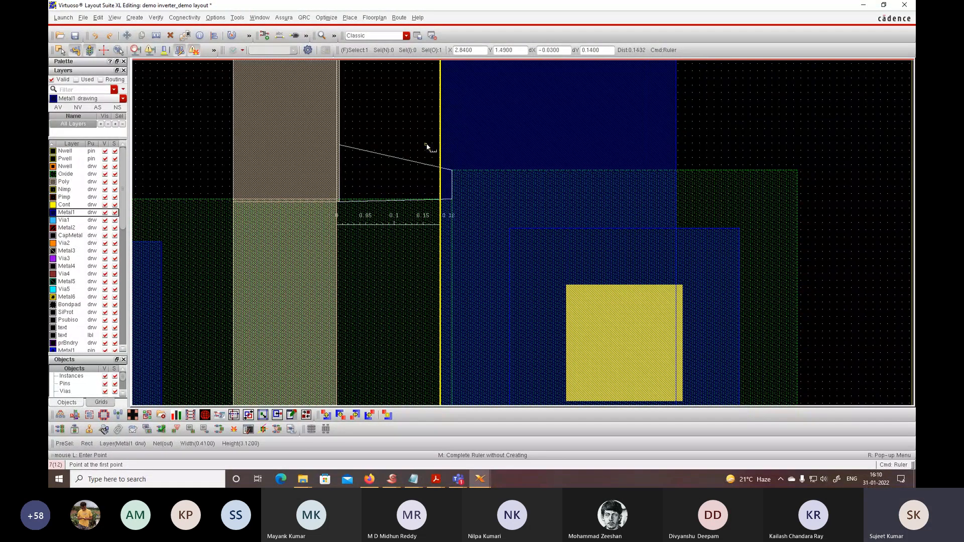
{"action": "key", "text": "s"}
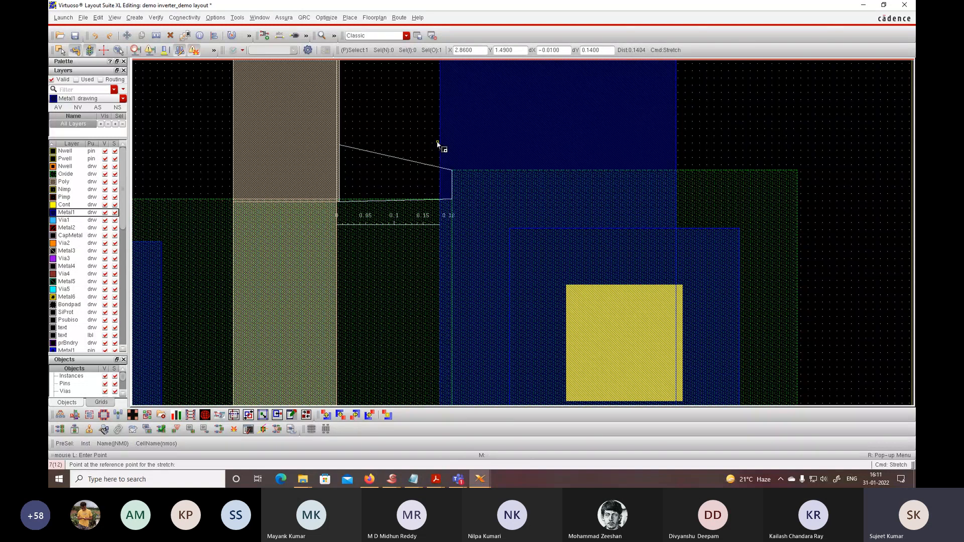
{"action": "left_click", "coordinate": [445, 146]}
{"action": "scroll", "coordinate": [732, 144], "scroll_direction": "down", "scroll_amount": 3}
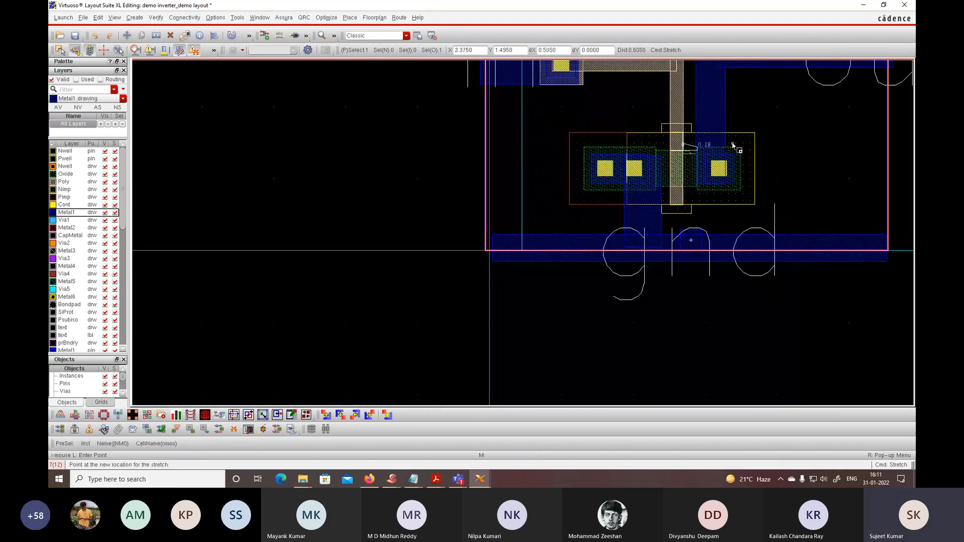
- Save and close the layout, then reopen the inverter_demo layout view from the demo library in the Library Manager and maximize it
{"action": "left_click", "coordinate": [74, 36]}
{"action": "key", "text": "Escape"}
{"action": "scroll", "coordinate": [676, 112], "scroll_direction": "up", "scroll_amount": 2}
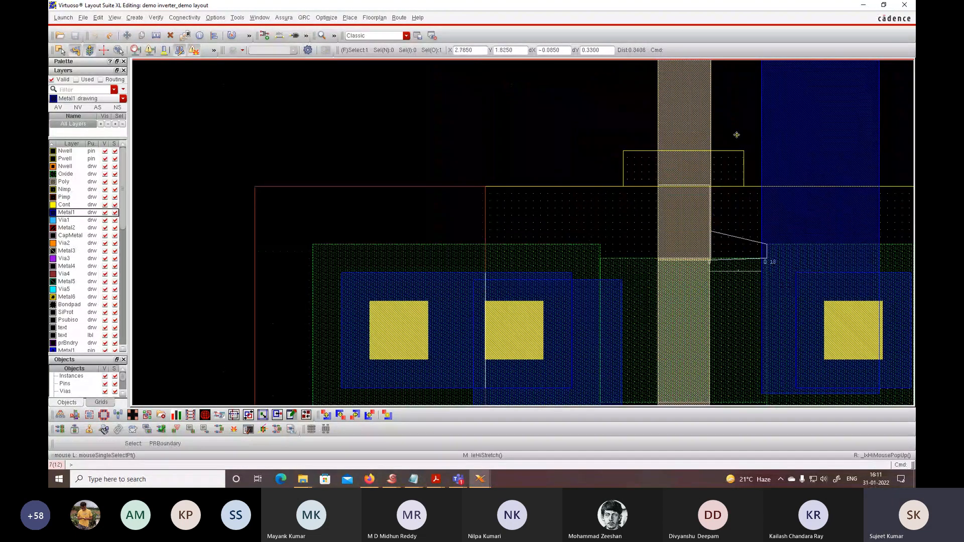
{"action": "key", "text": "s"}
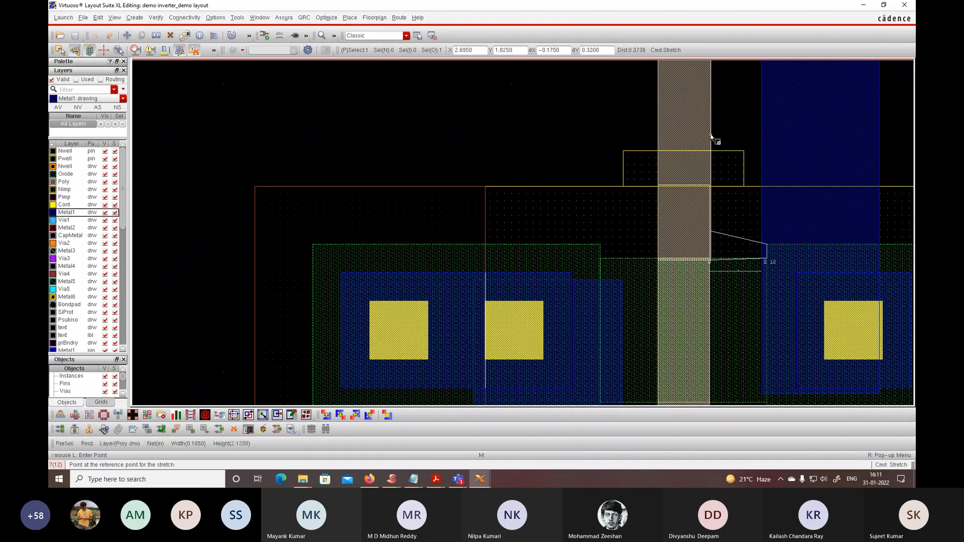
{"action": "scroll", "coordinate": [711, 136], "scroll_direction": "down", "scroll_amount": 1}
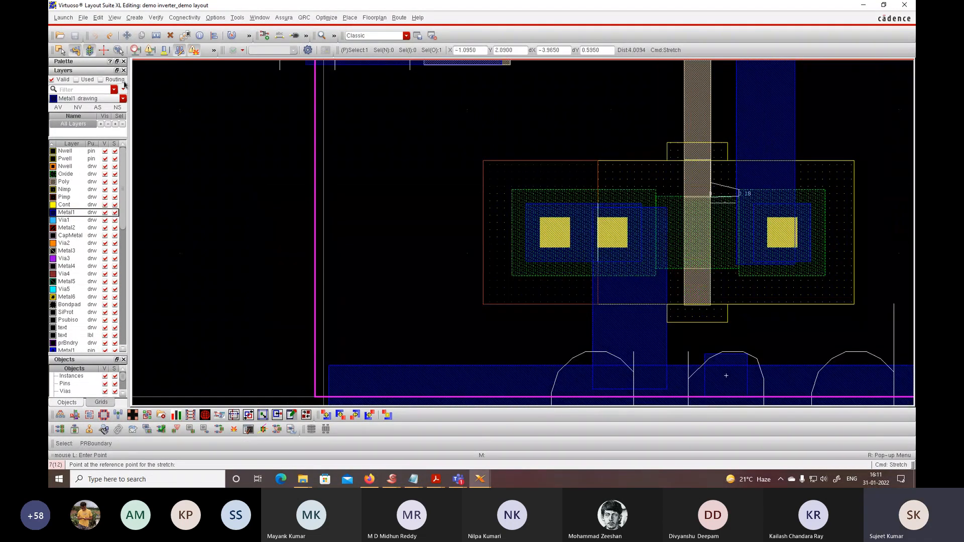
{"action": "left_click", "coordinate": [904, 6]}
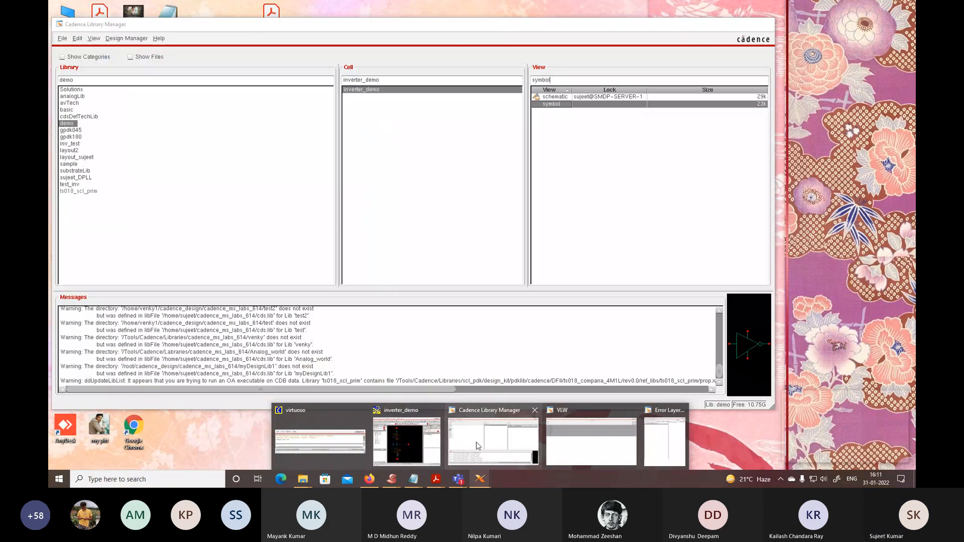
{"action": "left_click", "coordinate": [491, 440]}
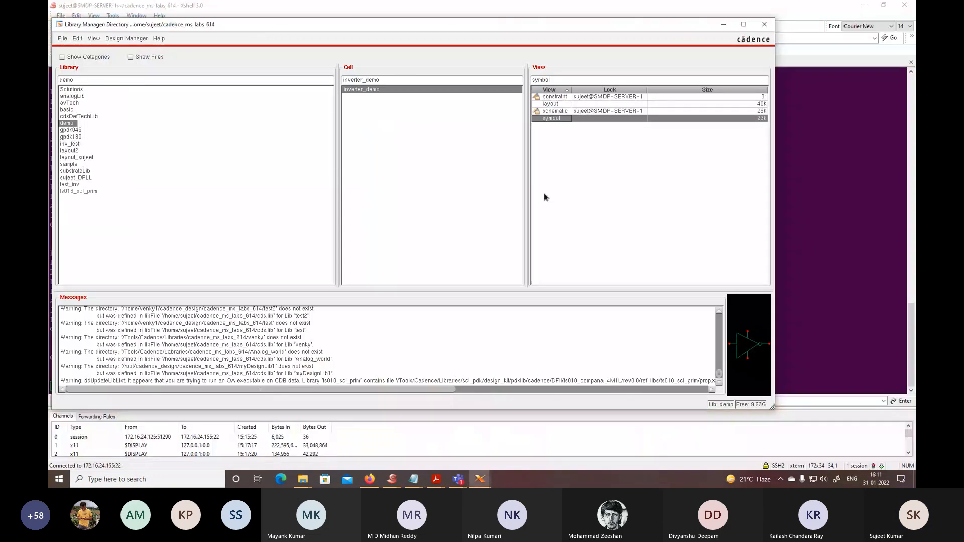
{"action": "left_click", "coordinate": [552, 104]}
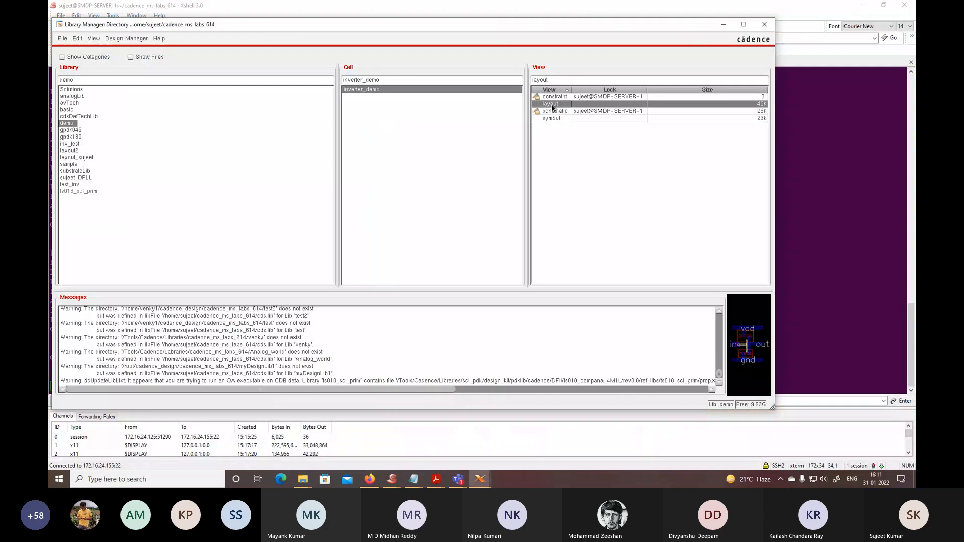
{"action": "left_click", "coordinate": [430, 244]}
{"action": "left_click", "coordinate": [430, 245]}
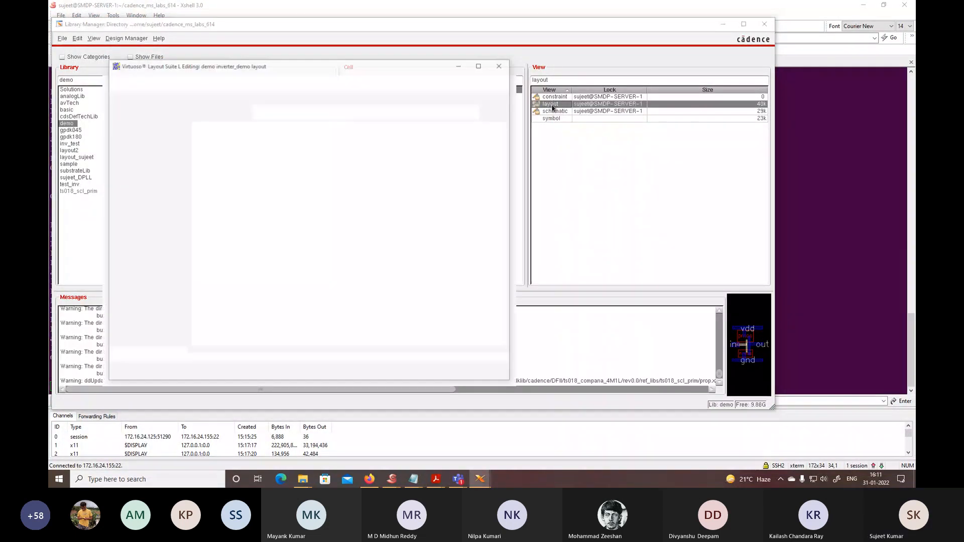
{"action": "left_click", "coordinate": [482, 65]}
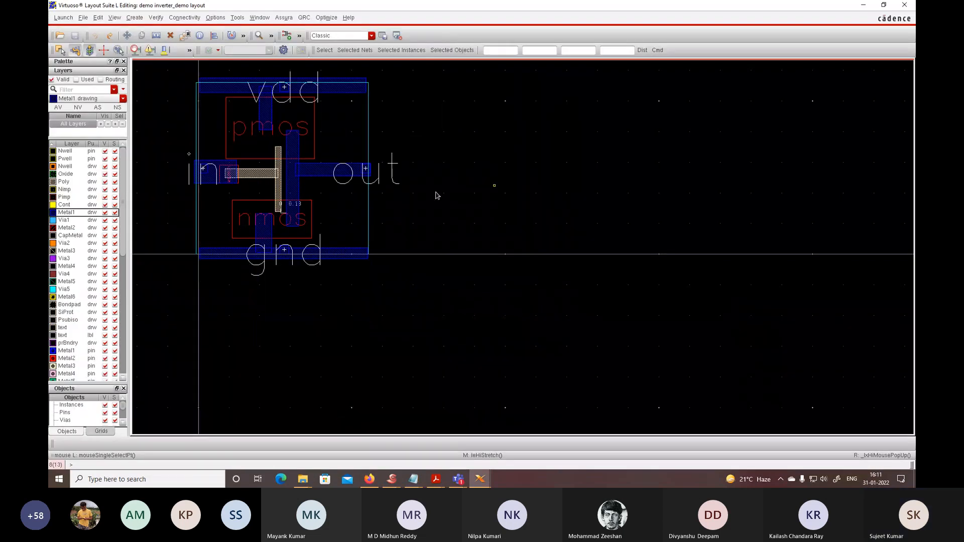
- Display all hierarchy levels and stretch the right edge of the vertical gate poly inward by 0.005, making it 0.18 wide
{"action": "scroll", "coordinate": [309, 174], "scroll_direction": "up", "scroll_amount": 3, "text": "ctrl"}
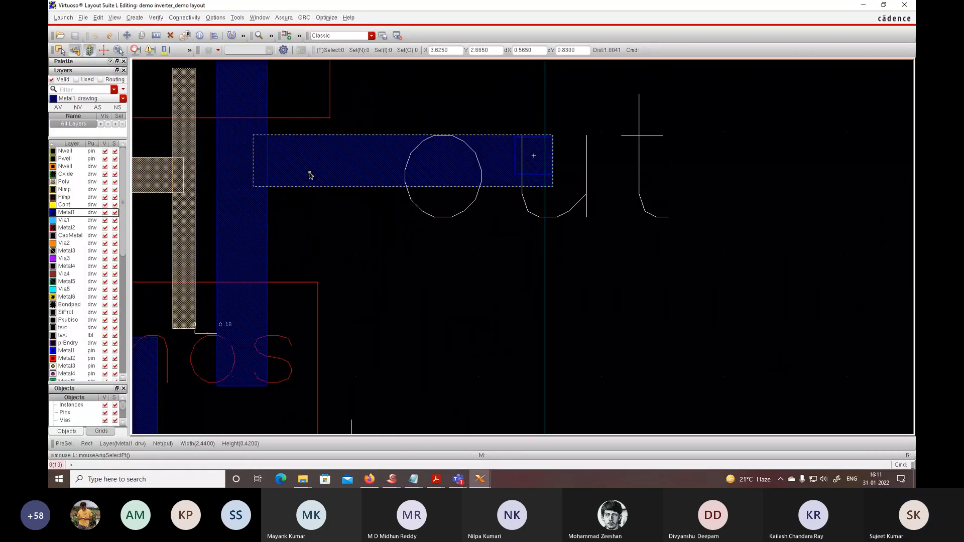
{"action": "key", "text": "shift+f"}
{"action": "key", "text": "Left"}
{"action": "key", "text": "Left"}
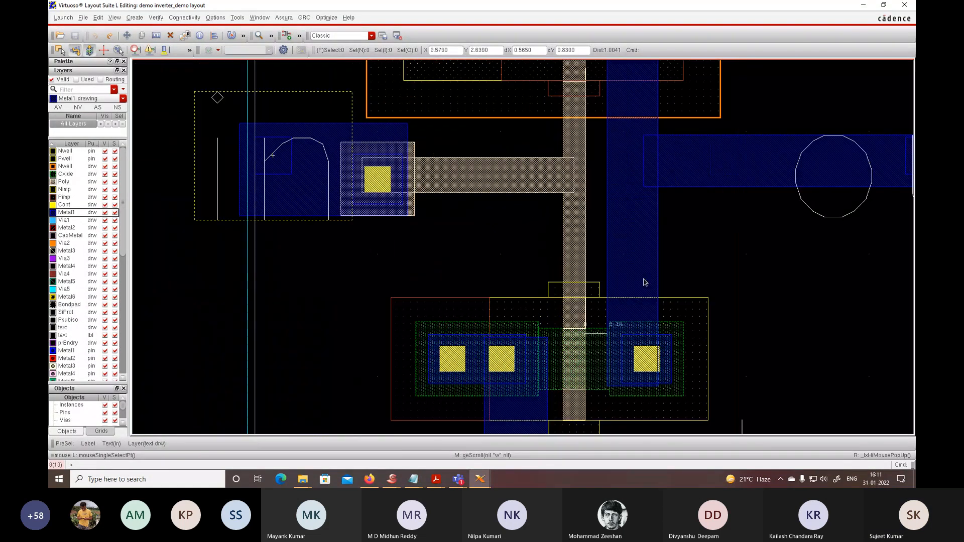
{"action": "scroll", "coordinate": [557, 265], "scroll_direction": "up", "scroll_amount": 2, "text": "ctrl"}
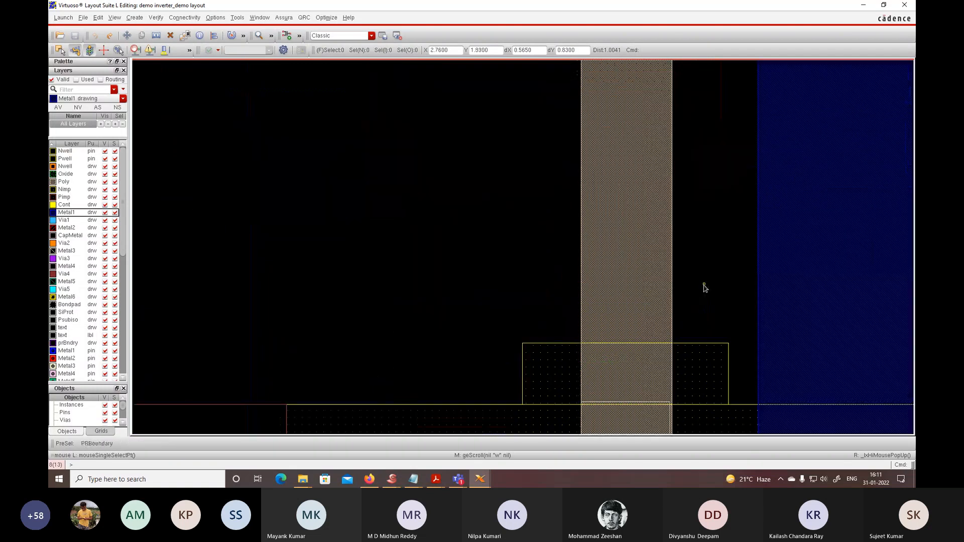
{"action": "scroll", "coordinate": [703, 287], "scroll_direction": "up", "scroll_amount": 1, "text": "ctrl"}
{"action": "key", "text": "Down"}
{"action": "key", "text": "Down"}
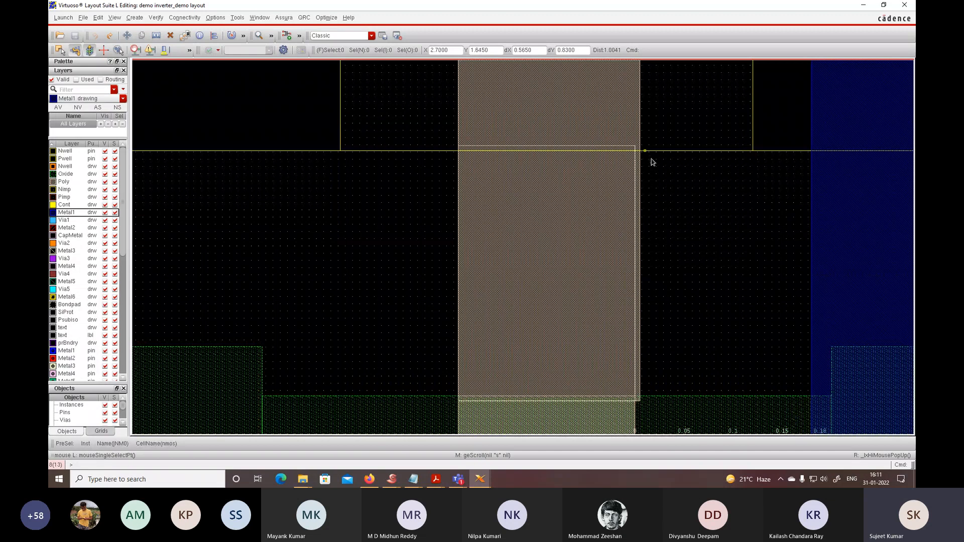
{"action": "key", "text": "Up"}
{"action": "key", "text": "s"}
{"action": "left_click", "coordinate": [639, 172]}
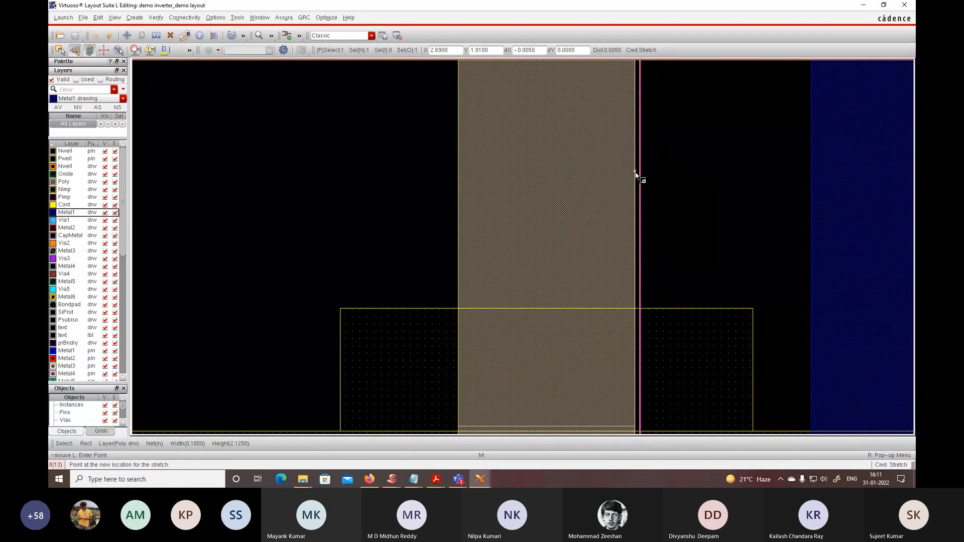
{"action": "left_click", "coordinate": [636, 175]}
- Stretch the gate-facing edge of the vertical Metal1 out strip 0.12 away from the poly, making the strip 0.29 wide
{"action": "scroll", "coordinate": [637, 361], "scroll_direction": "down", "scroll_amount": 1}
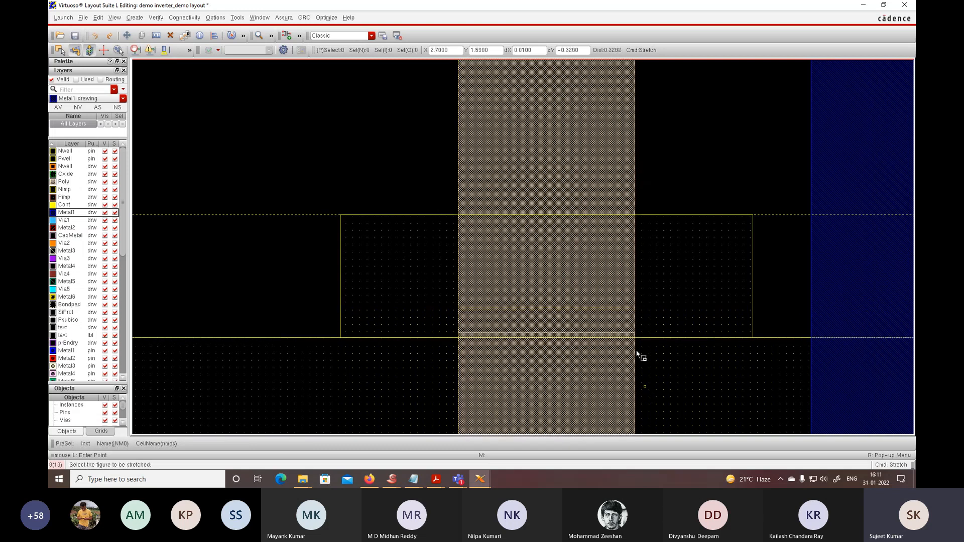
{"action": "scroll", "coordinate": [636, 352], "scroll_direction": "down", "scroll_amount": 1}
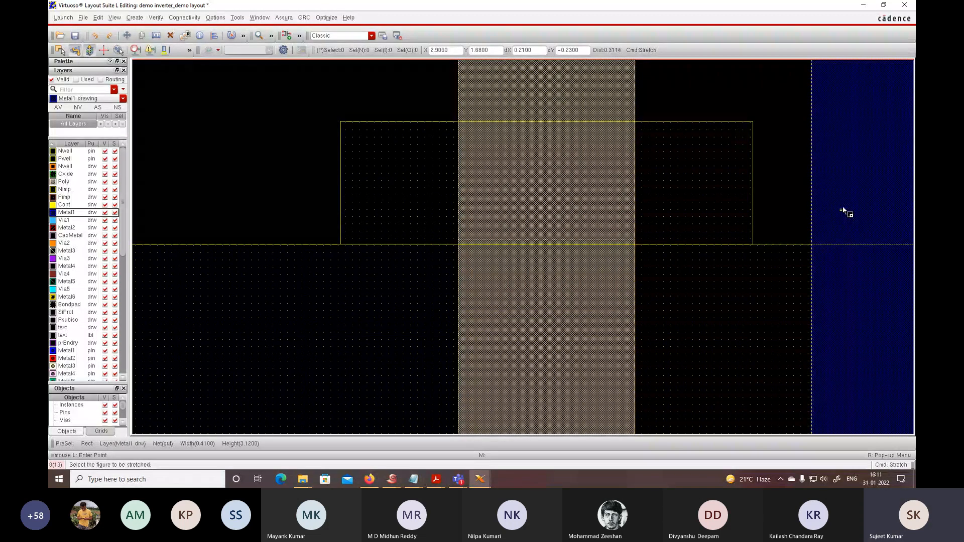
{"action": "scroll", "coordinate": [844, 211], "scroll_direction": "down", "scroll_amount": 1}
{"action": "scroll", "coordinate": [844, 210], "scroll_direction": "down", "scroll_amount": 1}
{"action": "scroll", "coordinate": [841, 198], "scroll_direction": "down", "scroll_amount": 1, "text": "ctrl"}
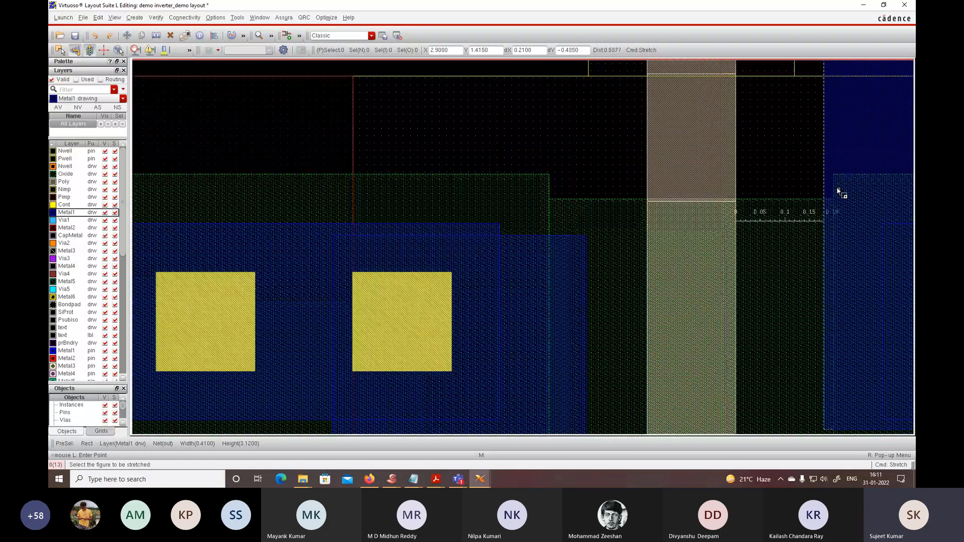
{"action": "scroll", "coordinate": [837, 191], "scroll_direction": "right", "scroll_amount": 2}
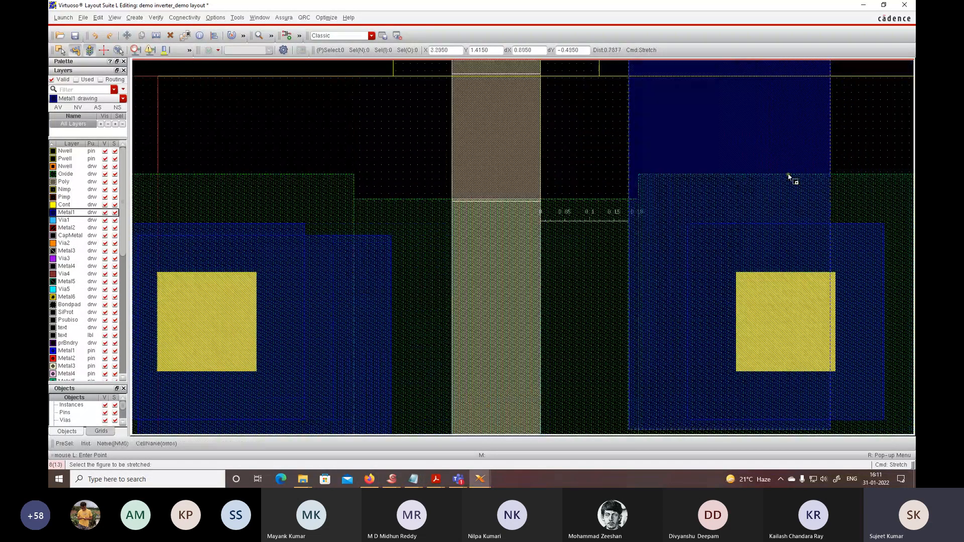
{"action": "left_click", "coordinate": [630, 129]}
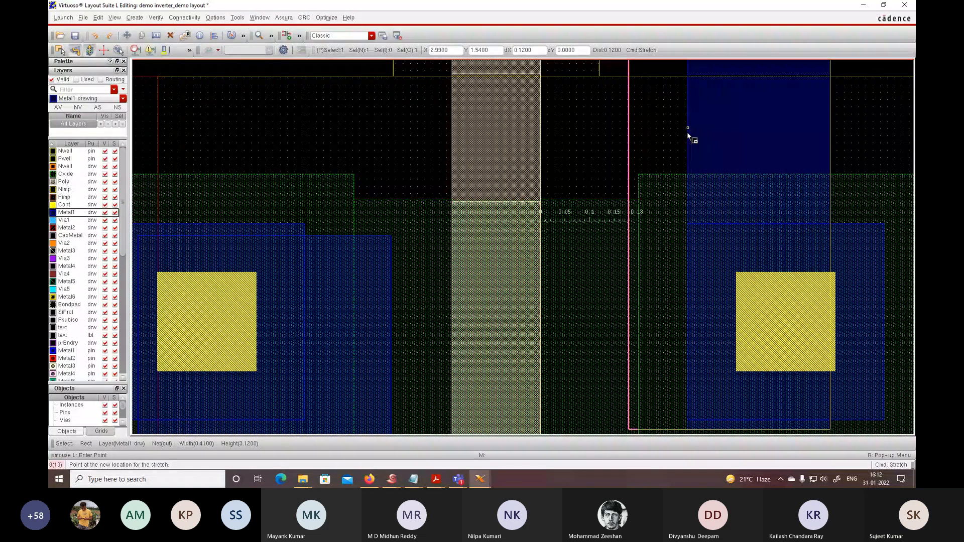
{"action": "scroll", "coordinate": [687, 132], "scroll_direction": "up", "scroll_amount": 1, "text": "ctrl"}
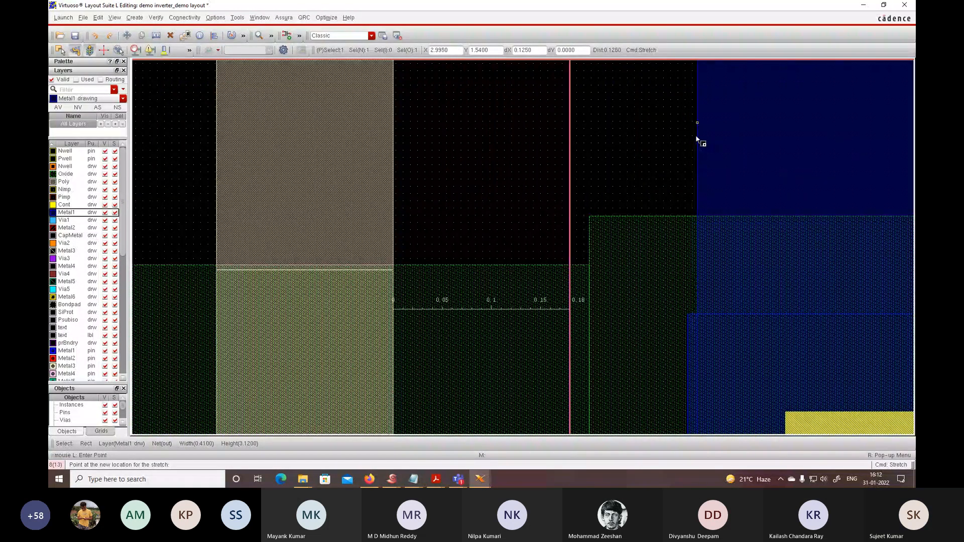
{"action": "left_click", "coordinate": [686, 134]}
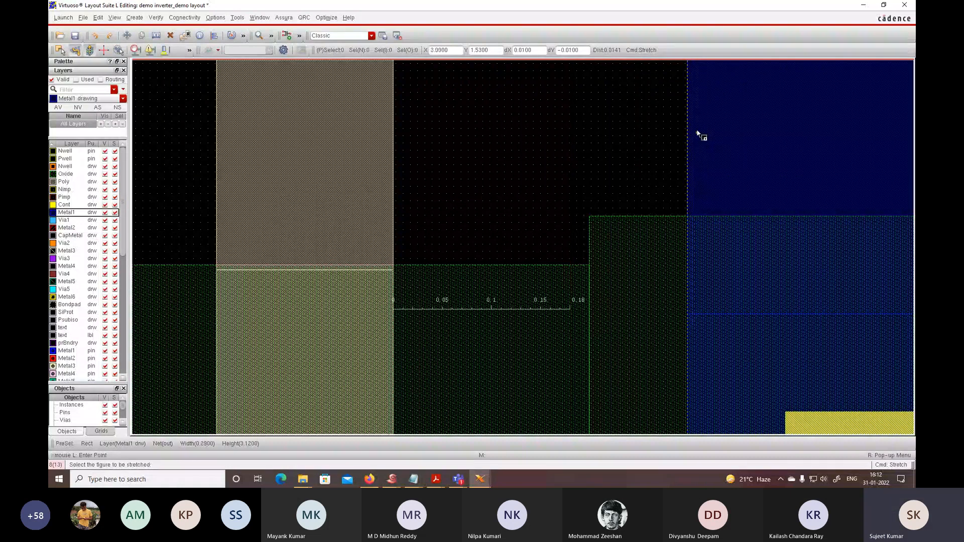
{"action": "scroll", "coordinate": [699, 134], "scroll_direction": "down", "scroll_amount": 3, "text": "ctrl"}
{"action": "scroll", "coordinate": [697, 136], "scroll_direction": "up", "scroll_amount": 3}
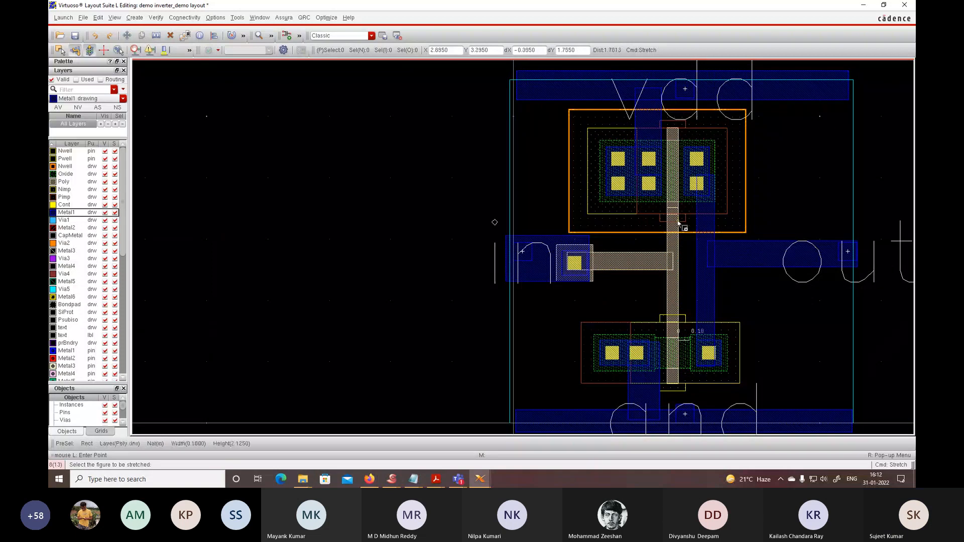
- Stretch the upper edge of the gnd Metal1 rail upward to make the rail taller
{"action": "scroll", "coordinate": [673, 239], "scroll_direction": "up", "scroll_amount": 5, "text": "ctrl"}
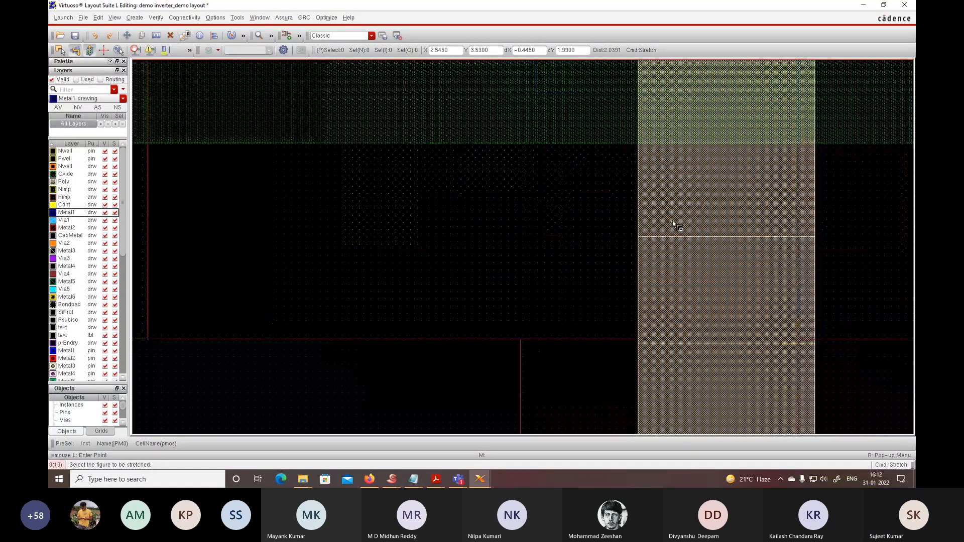
{"action": "scroll", "coordinate": [673, 223], "scroll_direction": "down", "scroll_amount": 3, "text": "ctrl"}
{"action": "scroll", "coordinate": [674, 223], "scroll_direction": "down", "scroll_amount": 3}
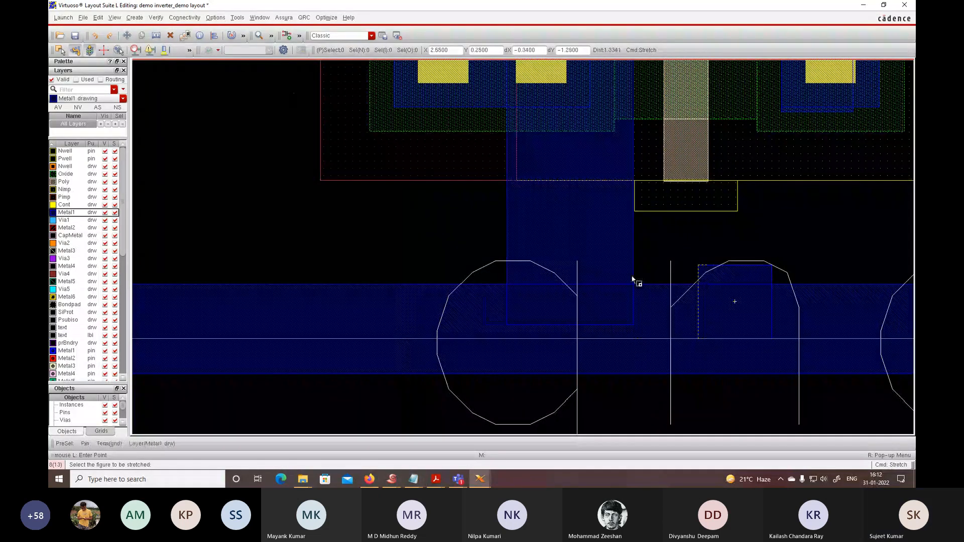
{"action": "left_click", "coordinate": [655, 284]}
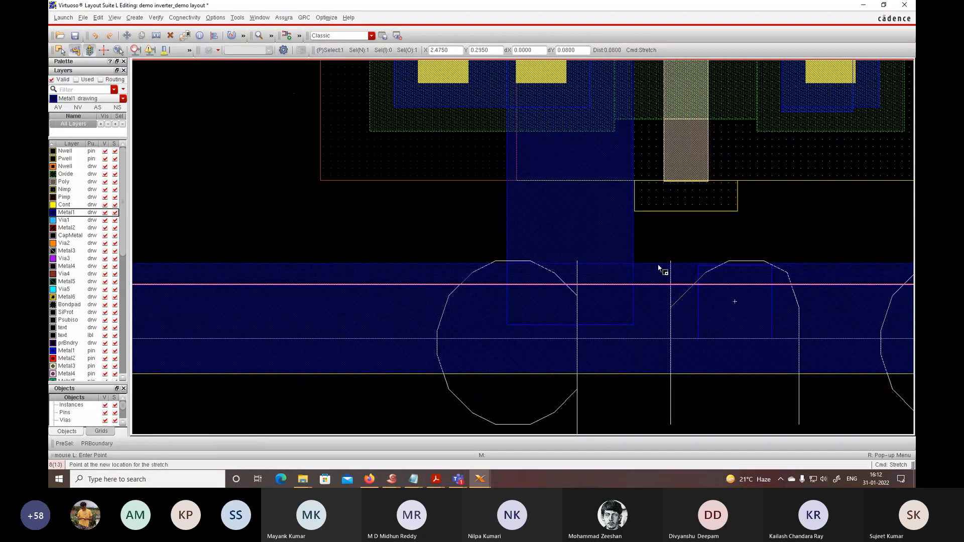
{"action": "left_click", "coordinate": [659, 268]}
{"action": "scroll", "coordinate": [659, 268], "scroll_direction": "up", "scroll_amount": 3}
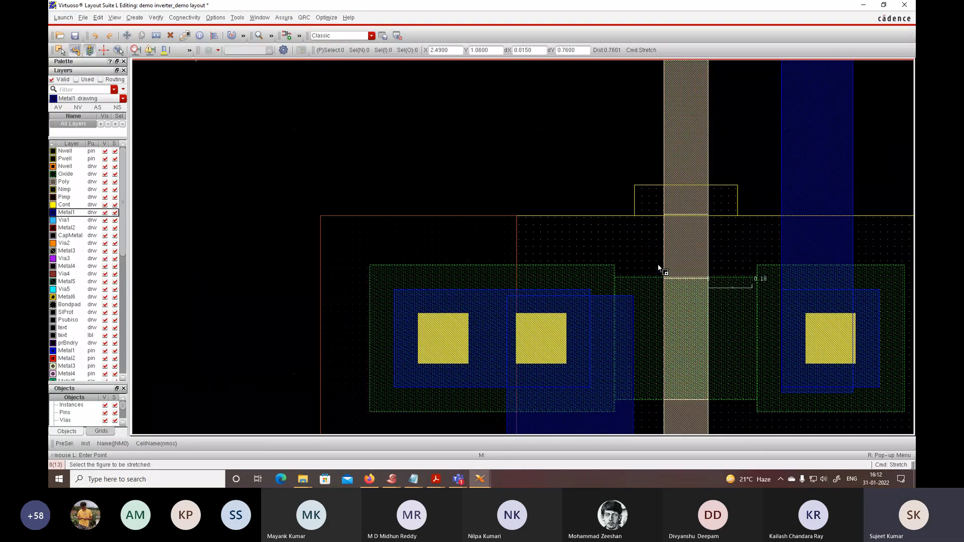
{"action": "scroll", "coordinate": [659, 268], "scroll_direction": "up", "scroll_amount": 10}
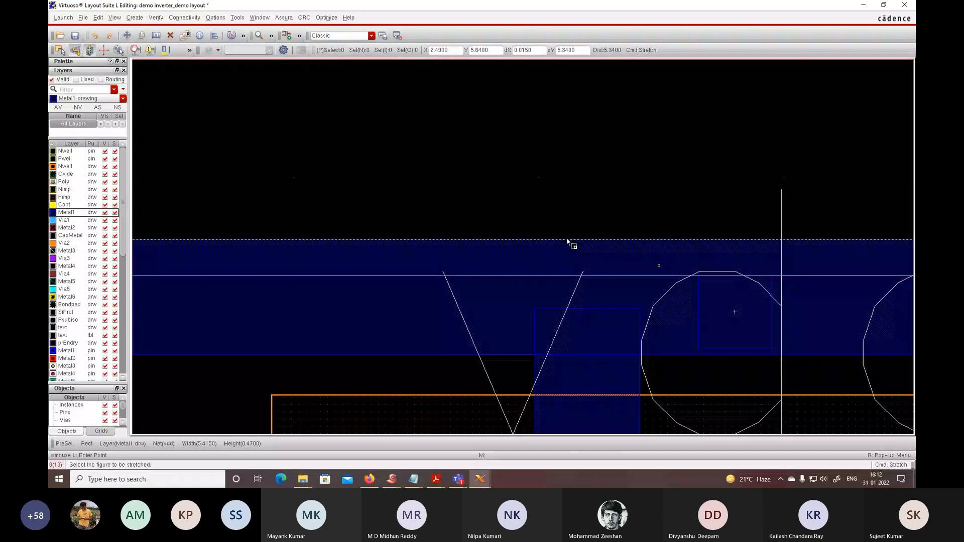
- Save the layout, rerun the Assura DRC testinv over the existing data and open its results
{"action": "left_click", "coordinate": [74, 36]}
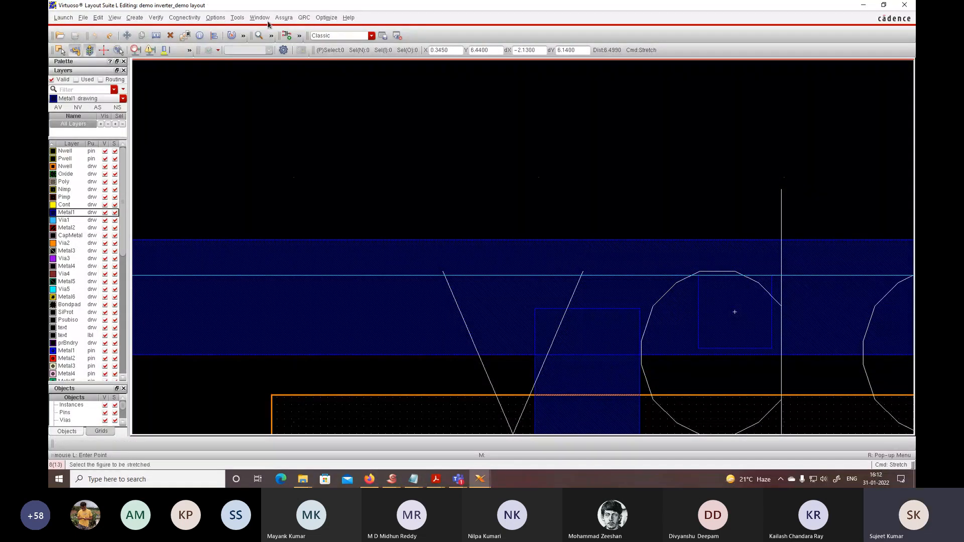
{"action": "left_click", "coordinate": [284, 17]}
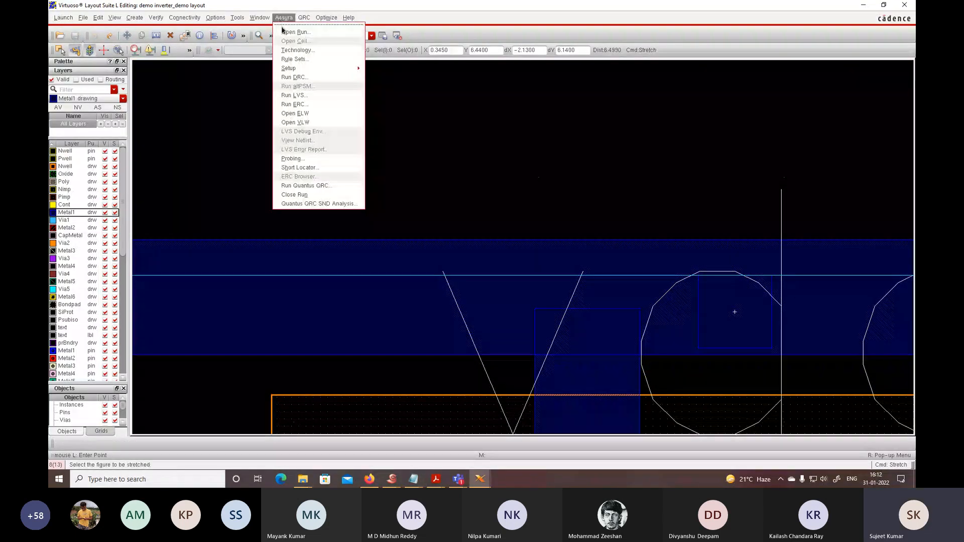
{"action": "left_click", "coordinate": [303, 77]}
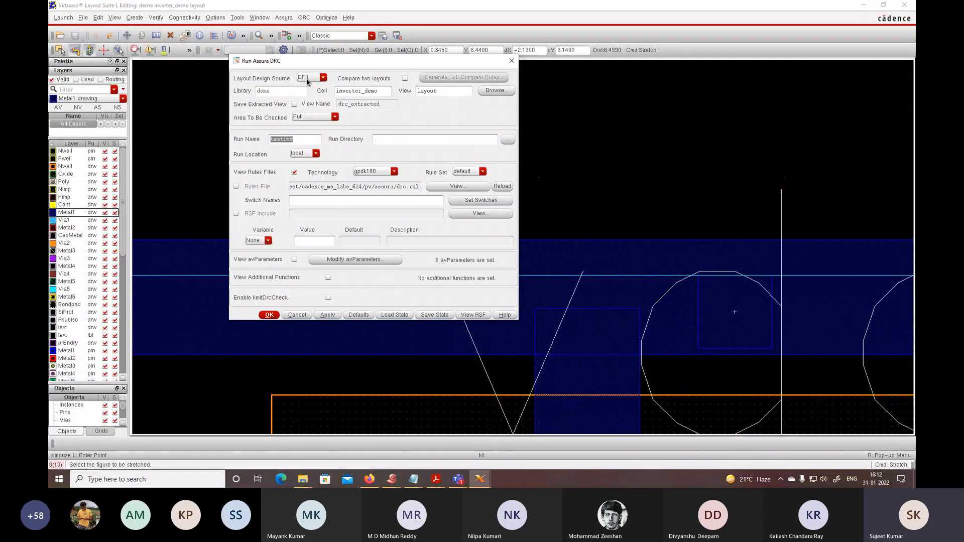
{"action": "left_click", "coordinate": [269, 315]}
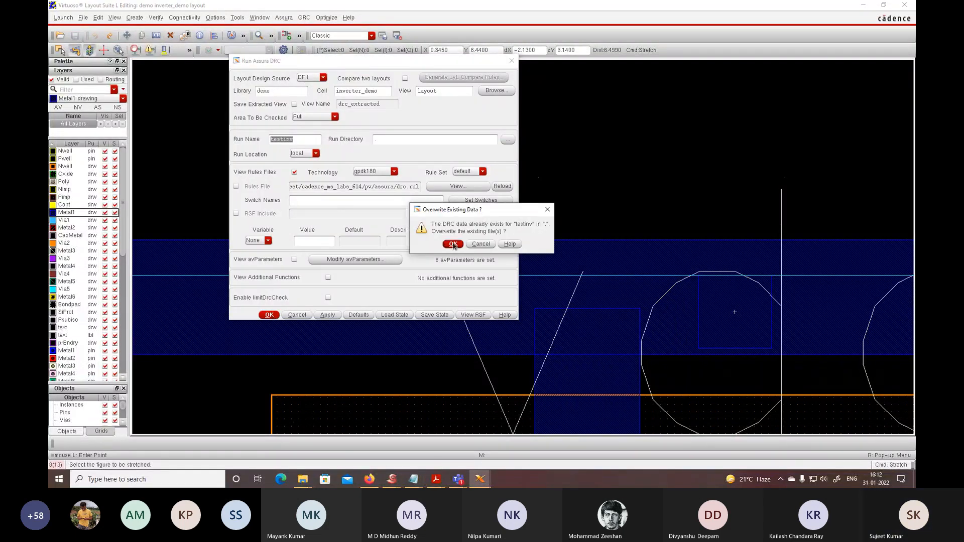
{"action": "key", "text": "Return"}
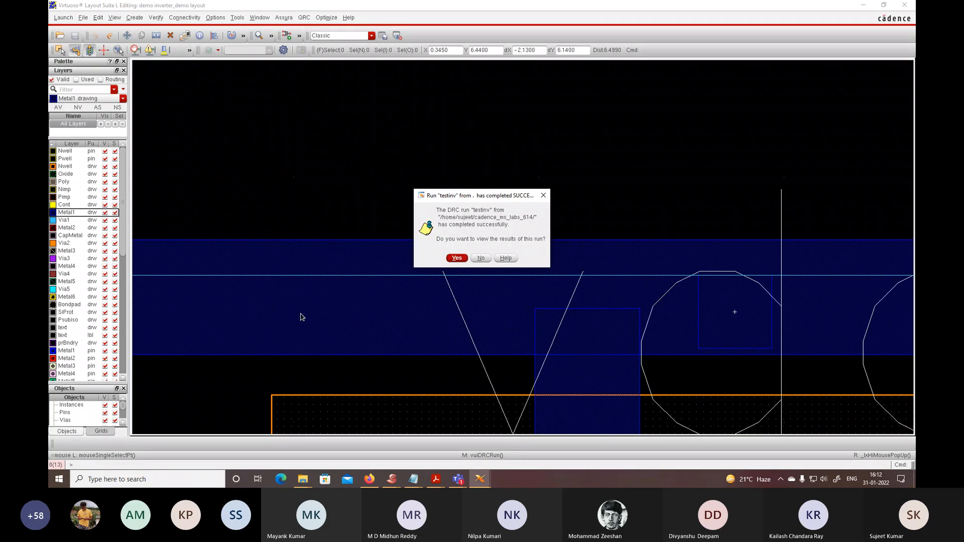
{"action": "left_click", "coordinate": [458, 257]}
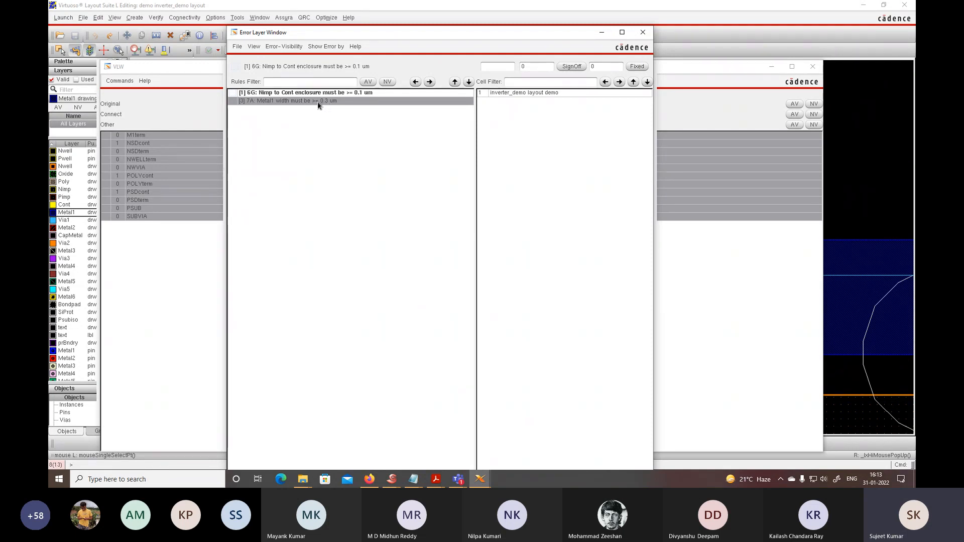
- Zoom the layout to the 6G Nimp to Cont enclosure error and minimize the error and layer visibility windows
{"action": "left_click", "coordinate": [429, 82]}
{"action": "left_click", "coordinate": [601, 34]}
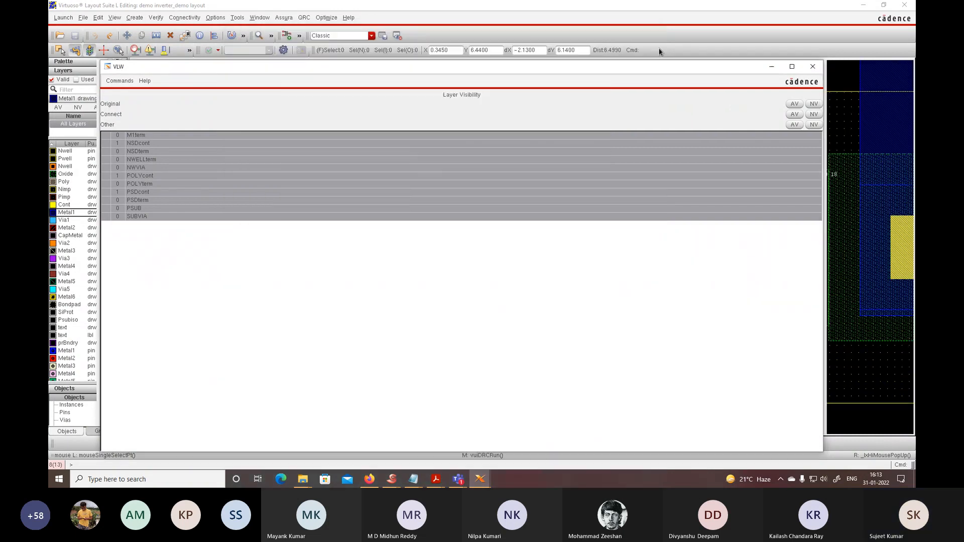
{"action": "left_click", "coordinate": [771, 68]}
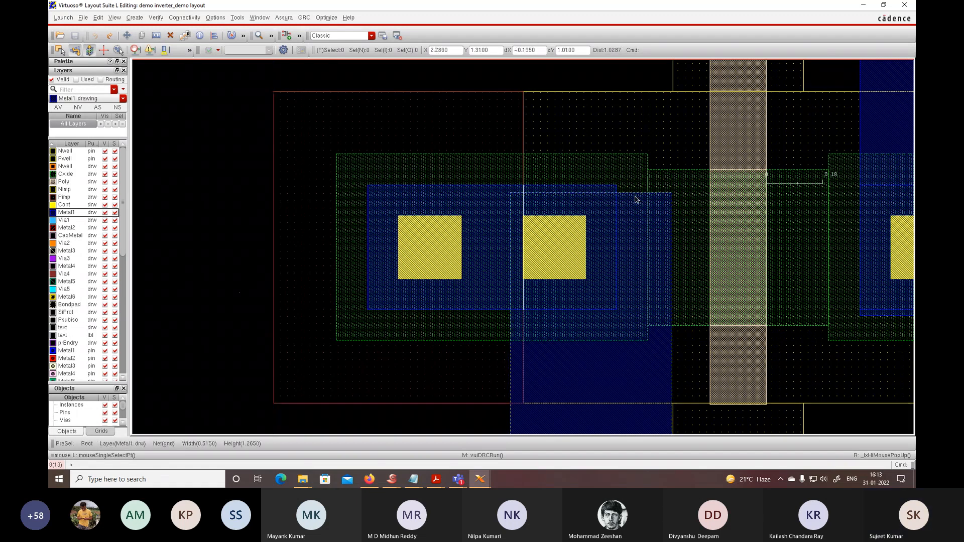
- Measure the width of the vertical Metal1 strip of the out net above the nmos drain contact
{"action": "scroll", "coordinate": [733, 194], "scroll_direction": "down", "scroll_amount": 2}
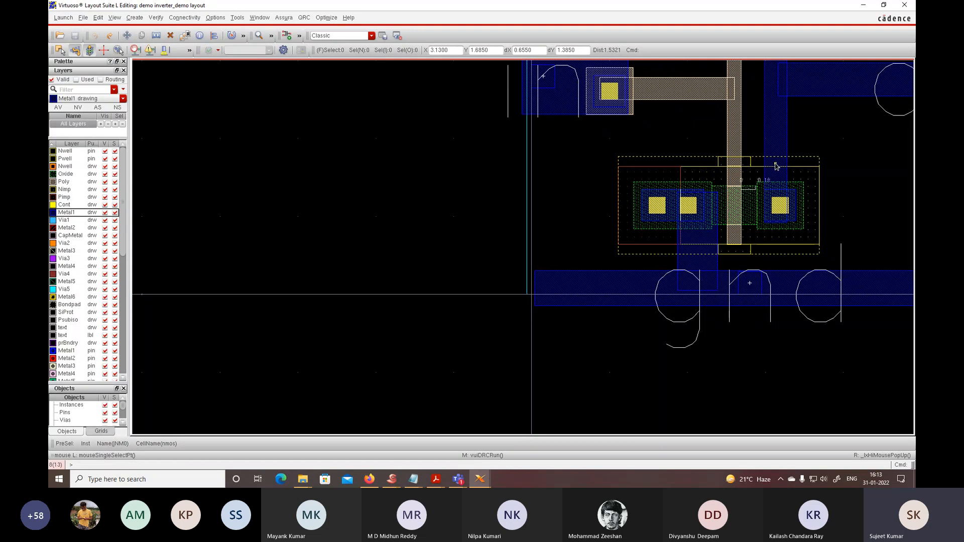
{"action": "scroll", "coordinate": [776, 164], "scroll_direction": "up", "scroll_amount": 1}
{"action": "key", "text": "k"}
{"action": "left_click", "coordinate": [754, 116]}
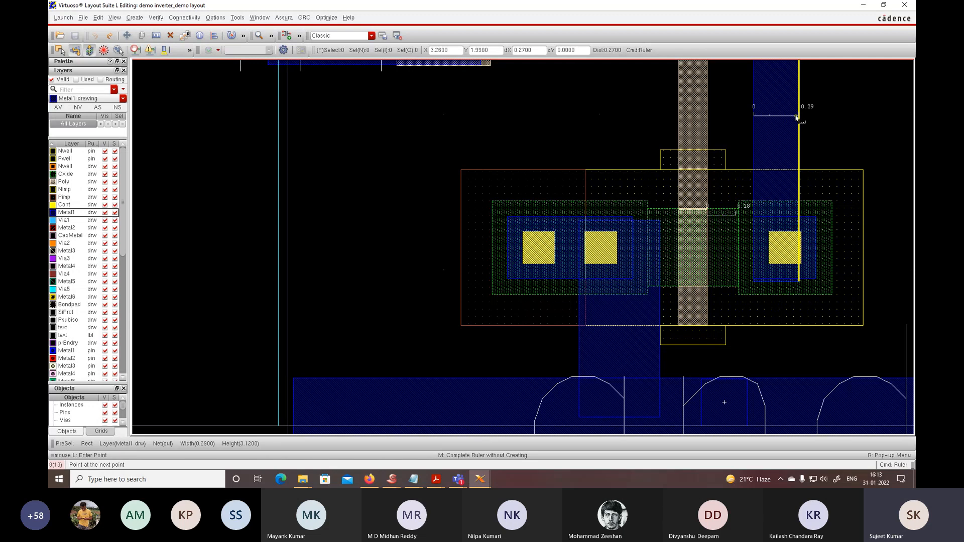
{"action": "key", "text": "Escape"}
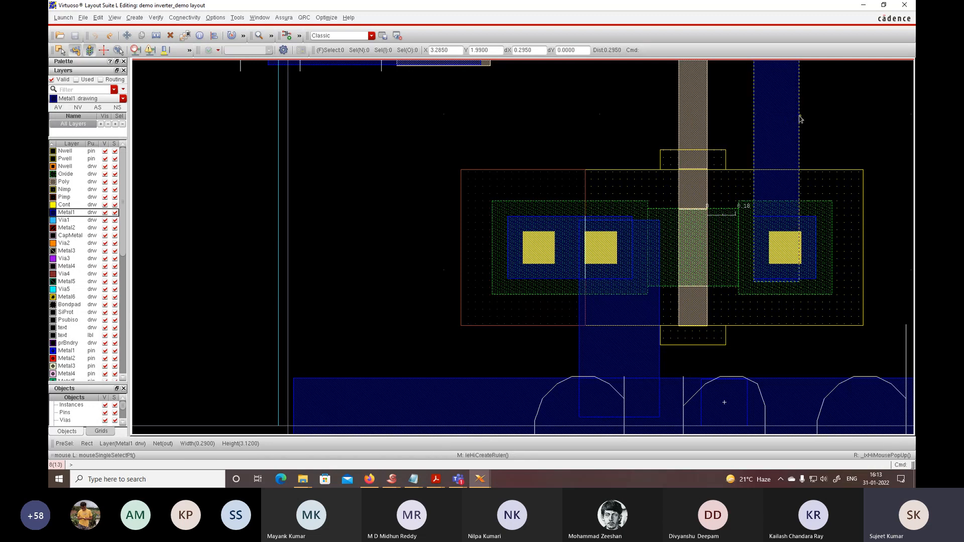
- Stretch the outer edge of the vertical Metal1 out strip away from the gate, making it wider than the 0.3 um minimum
{"action": "key", "text": "s"}
{"action": "left_click", "coordinate": [799, 117]}
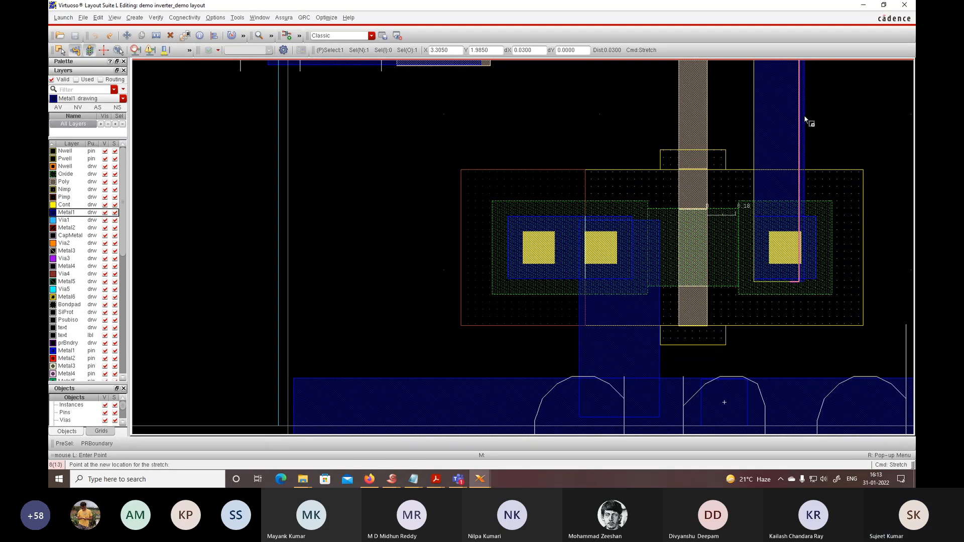
{"action": "left_click", "coordinate": [805, 119]}
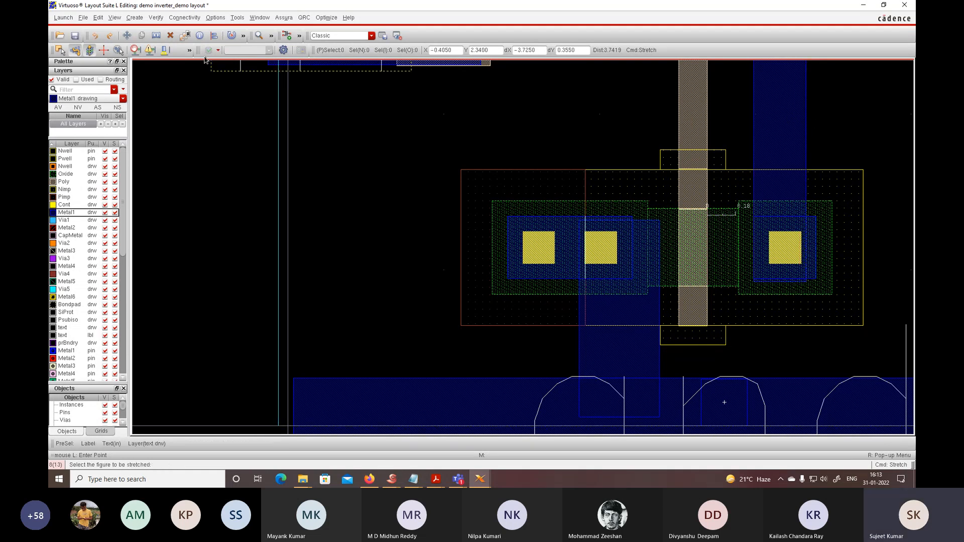
- Save the widened strip, close the current Assura run, repeat the testinv DRC with overwriting and view its errors
{"action": "left_click", "coordinate": [75, 36]}
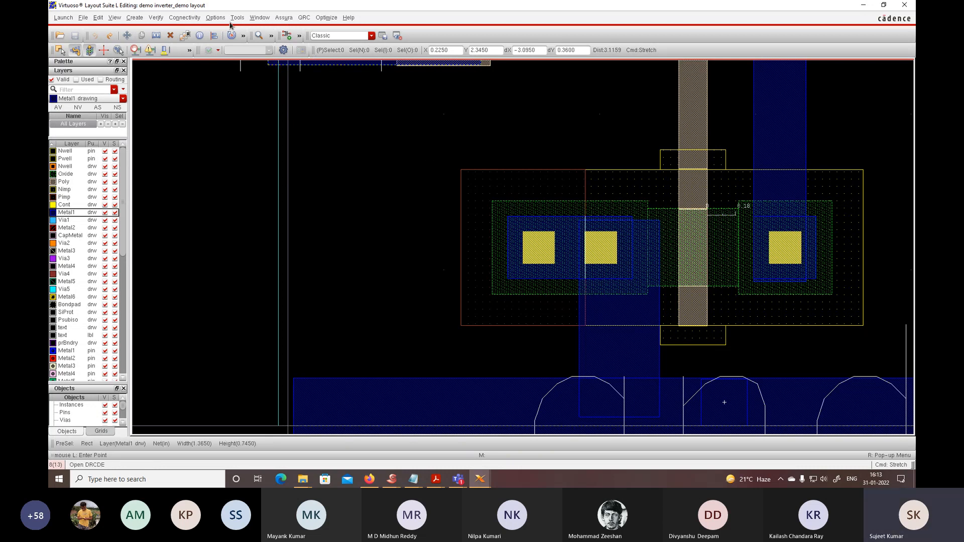
{"action": "left_click", "coordinate": [280, 18]}
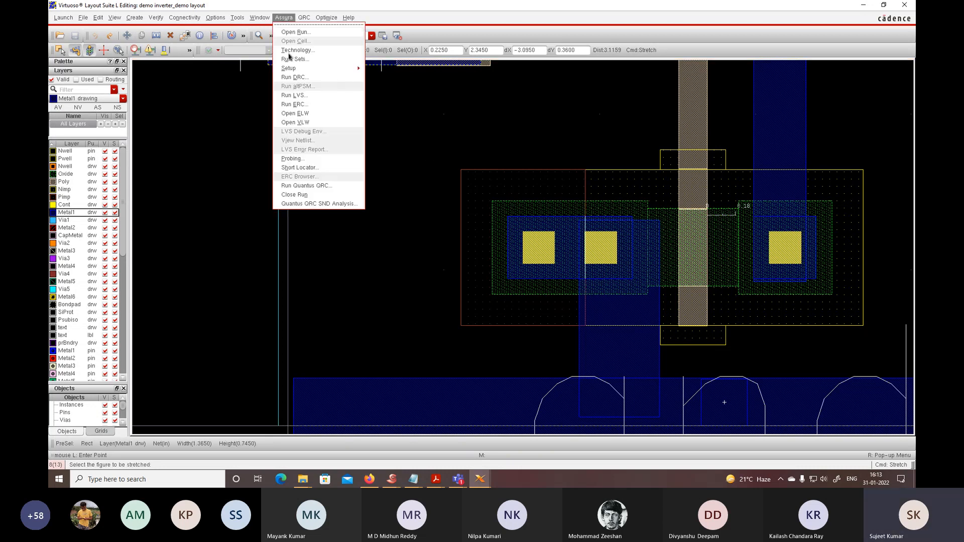
{"action": "left_click", "coordinate": [289, 76]}
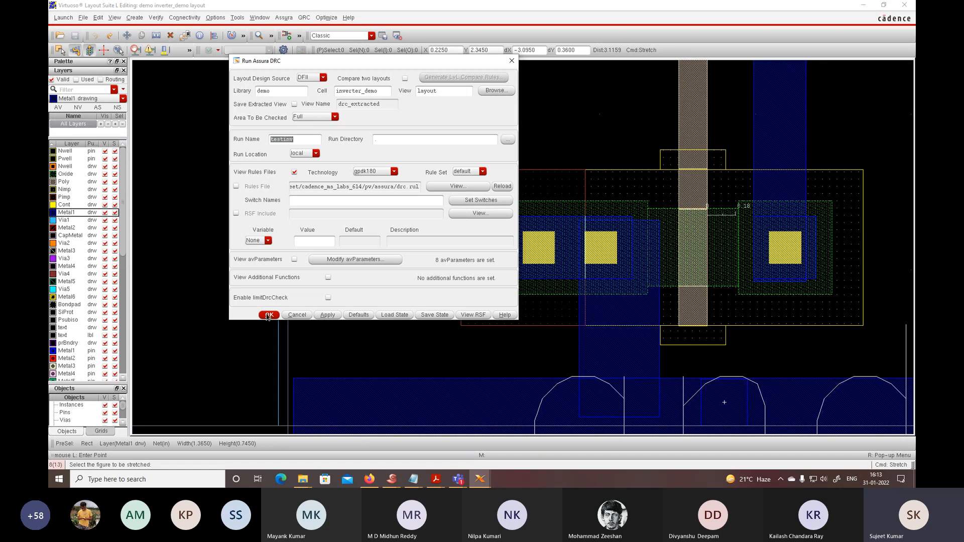
{"action": "left_click", "coordinate": [270, 314]}
{"action": "left_click", "coordinate": [453, 244]}
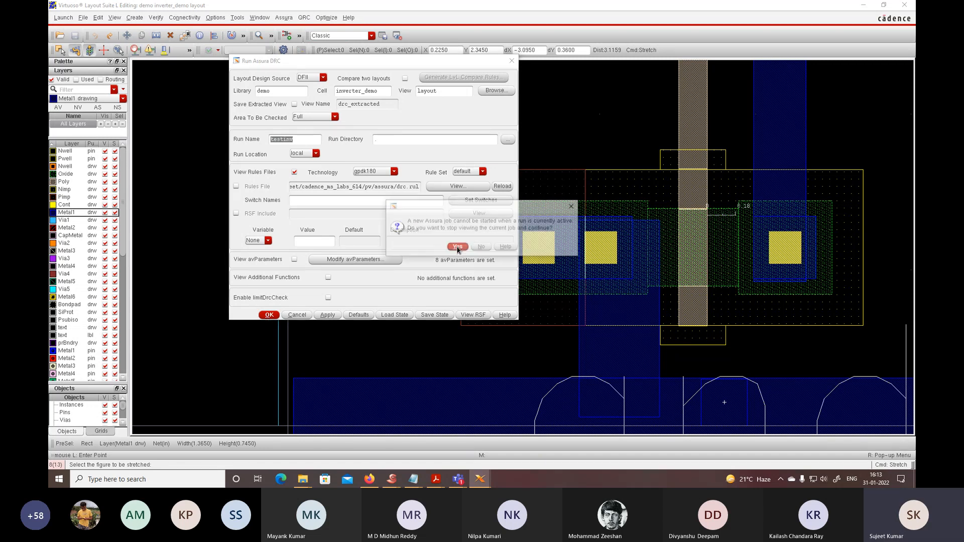
{"action": "left_click", "coordinate": [456, 245]}
{"action": "left_click", "coordinate": [269, 314]}
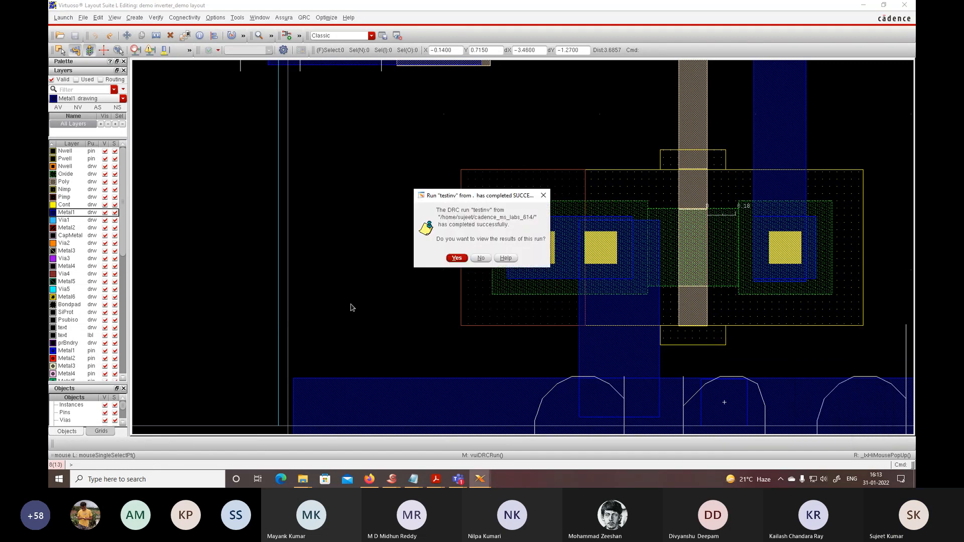
{"action": "left_click", "coordinate": [449, 257]}
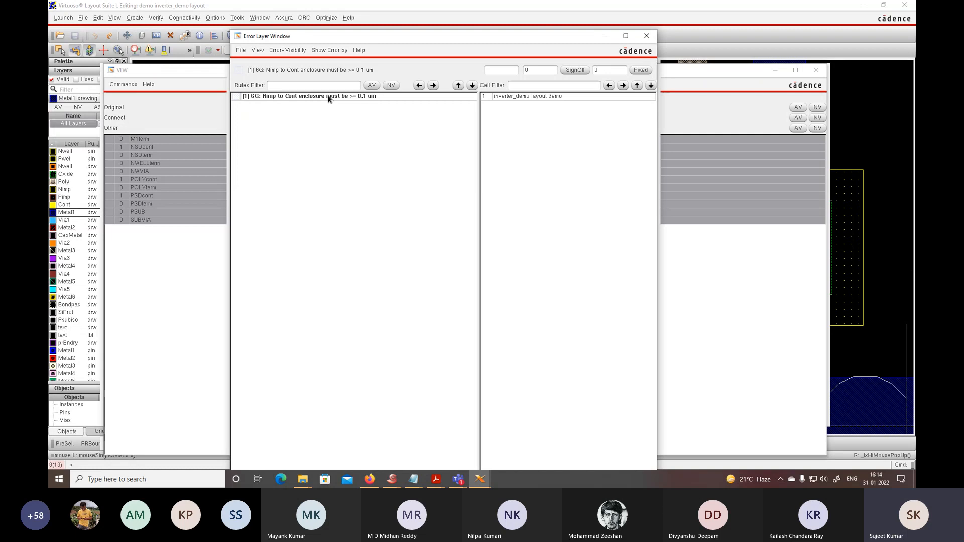
- Locate the remaining Nimp to Cont enclosure error in the layout and show the whole nmos around it
{"action": "left_click", "coordinate": [433, 85]}
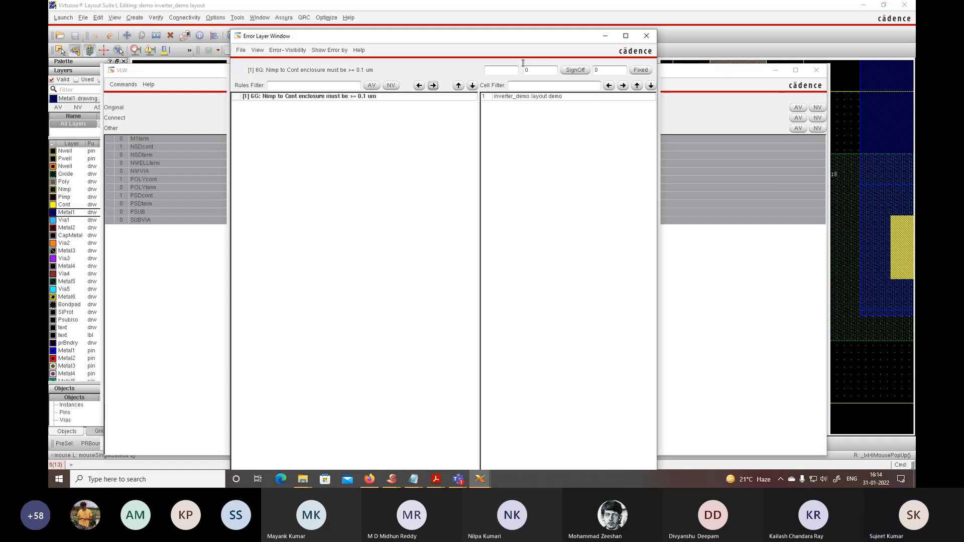
{"action": "left_click", "coordinate": [525, 12]}
{"action": "key", "text": "shift+z"}
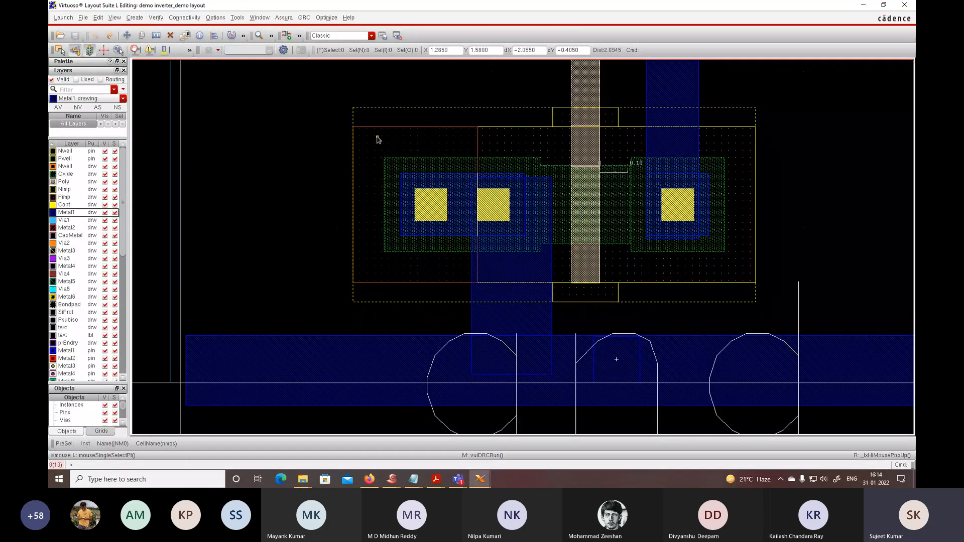
- Measure the width of the nmos body-tap implant up to the Nimp boundary and recheck the rule in the Error Layer Window
{"action": "key", "text": "k"}
{"action": "left_click", "coordinate": [352, 146]}
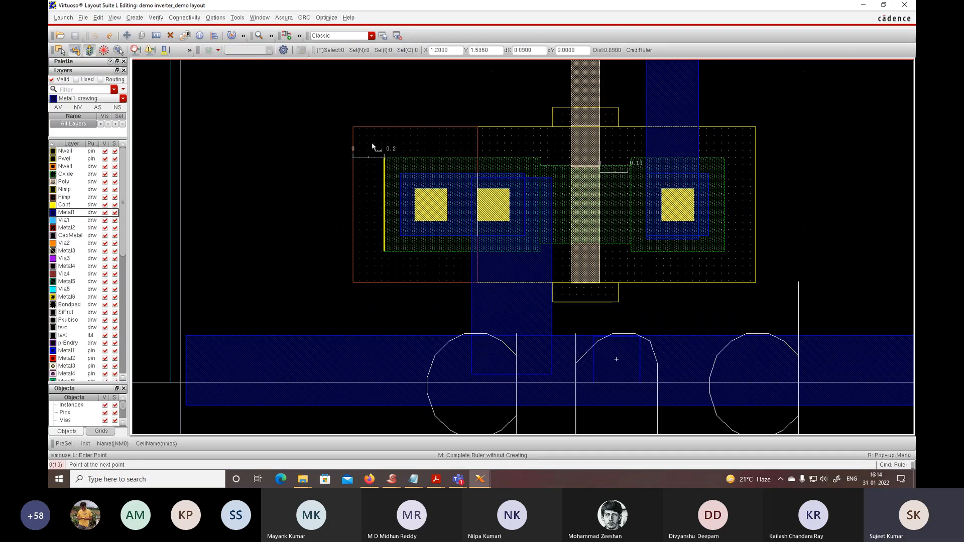
{"action": "left_click", "coordinate": [475, 146]}
{"action": "mouse_move", "coordinate": [479, 477]}
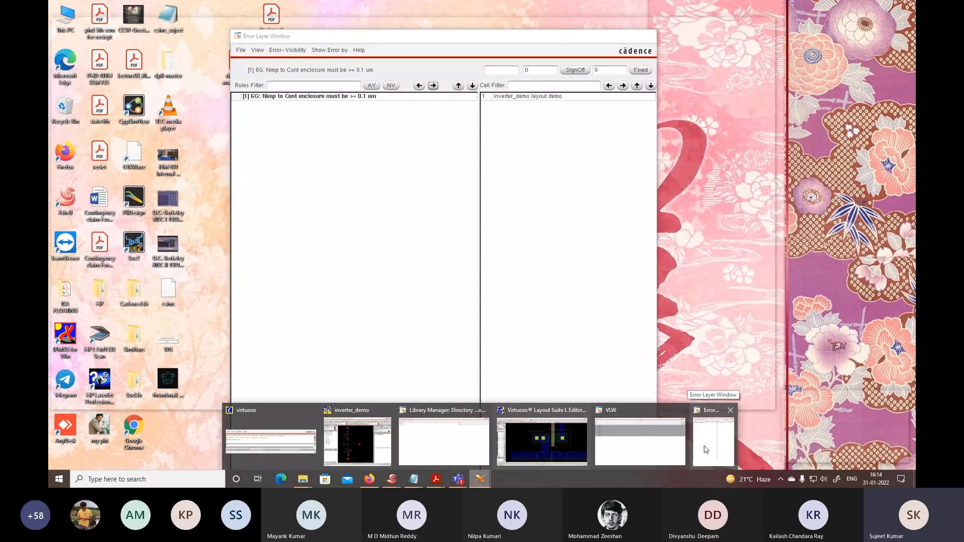
{"action": "left_click", "coordinate": [706, 447]}
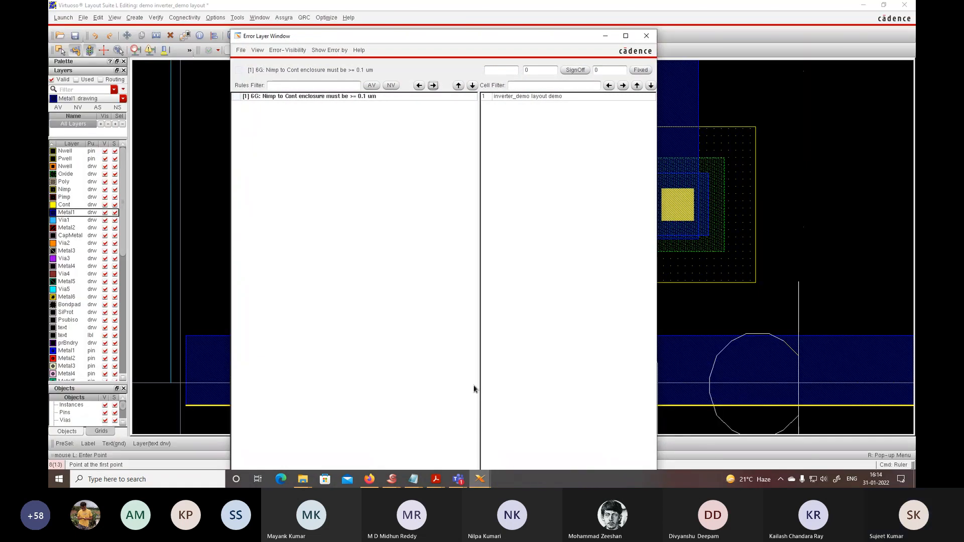
- Draw a Nimp rectangle 0.32 wide and 1.0 high against the outer edge of the nmos body-tap implant
{"action": "left_click", "coordinate": [70, 191]}
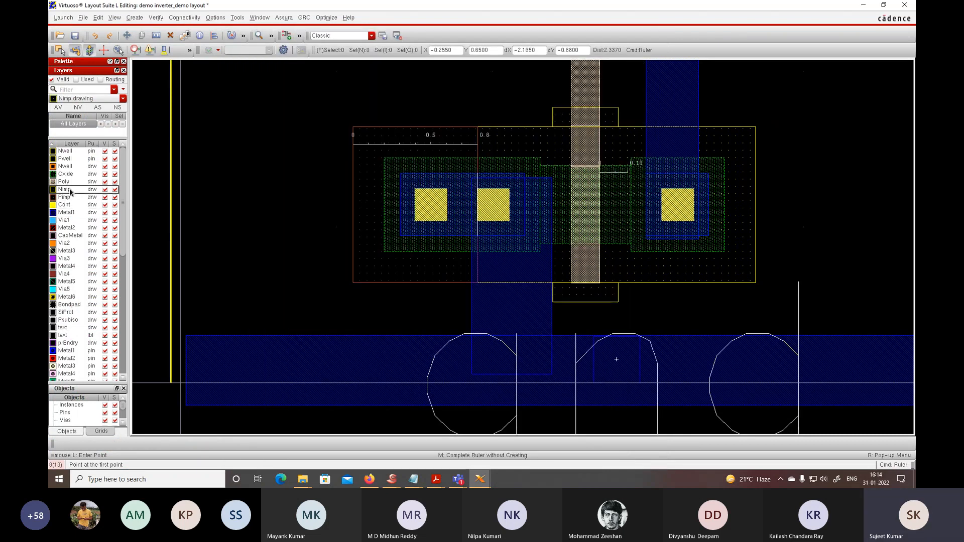
{"action": "key", "text": "r"}
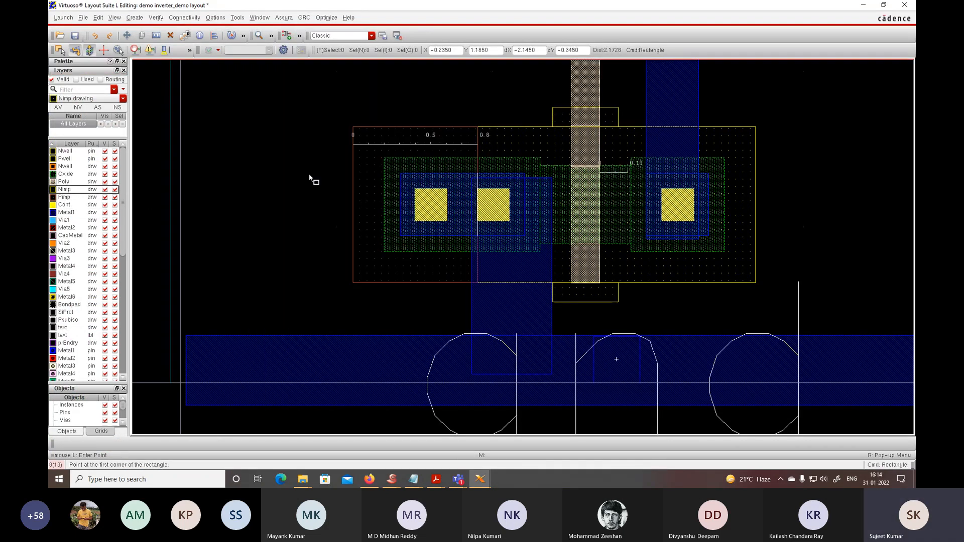
{"action": "scroll", "coordinate": [336, 135], "scroll_direction": "up", "scroll_amount": 2, "text": "ctrl"}
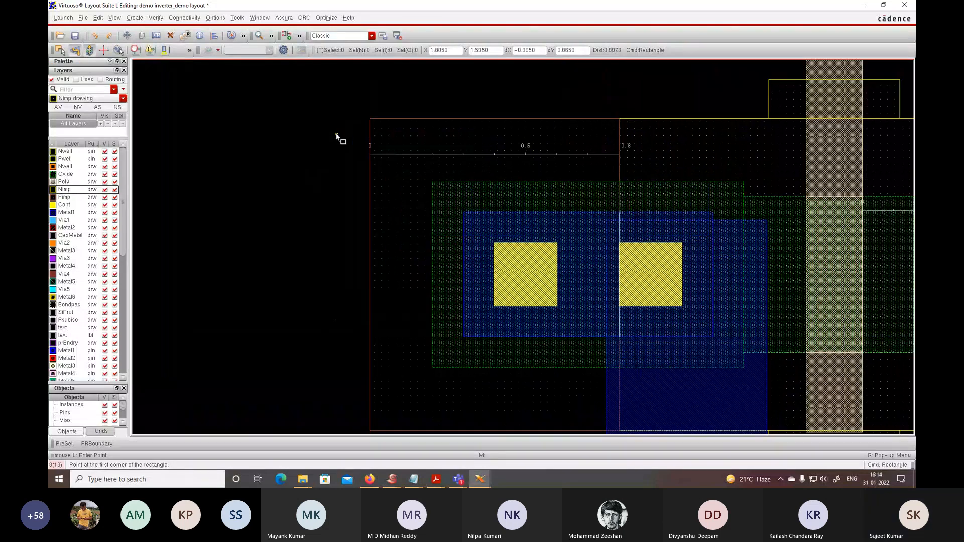
{"action": "left_click", "coordinate": [370, 121]}
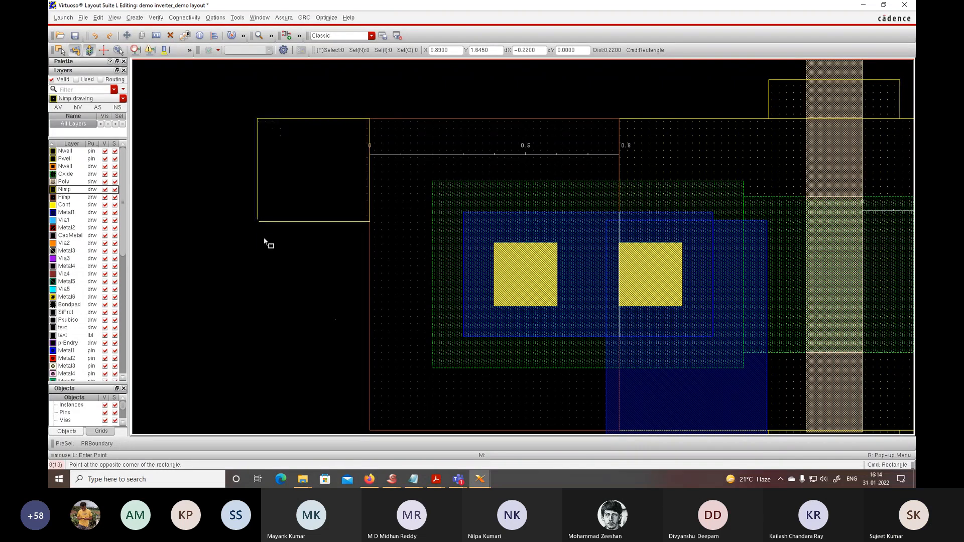
{"action": "scroll", "coordinate": [266, 245], "scroll_direction": "down", "scroll_amount": 1}
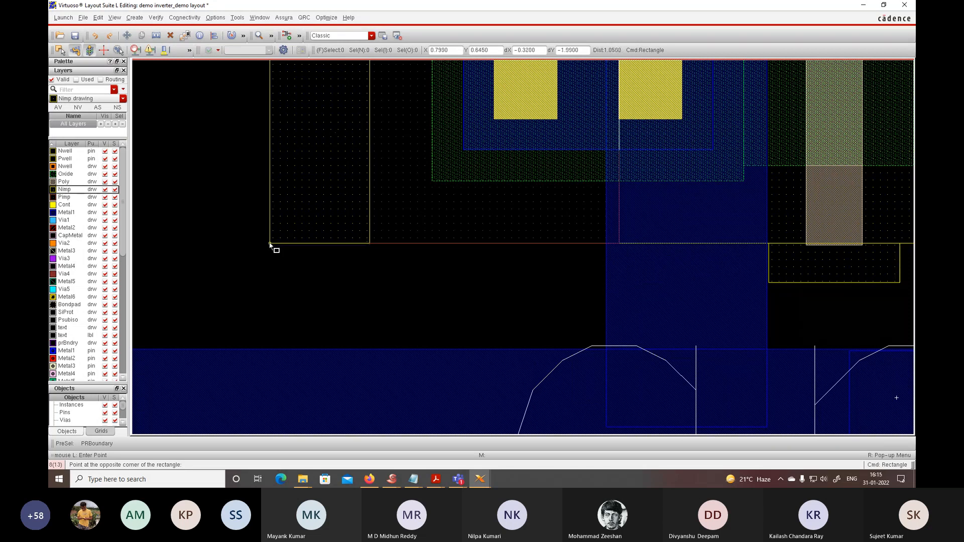
{"action": "left_click", "coordinate": [270, 244]}
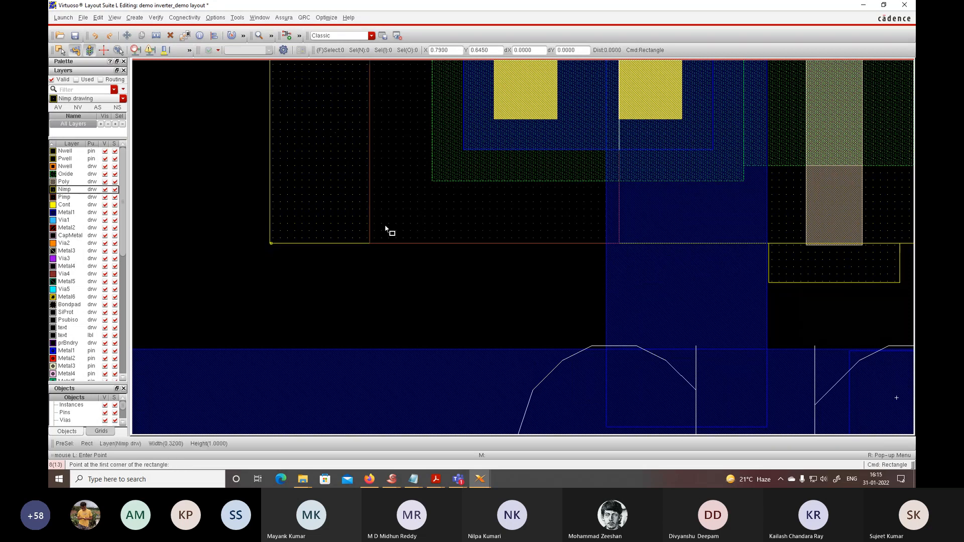
- Save the layout, repeat the testinv Assura DRC in place of the active run with overwriting, and view its results
{"action": "scroll", "coordinate": [300, 180], "scroll_direction": "down", "scroll_amount": 3, "text": "ctrl"}
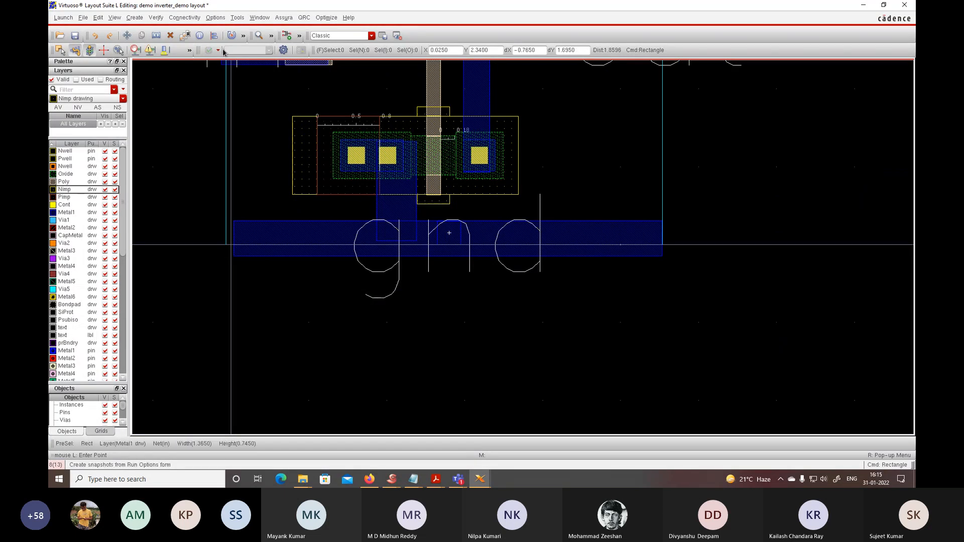
{"action": "left_click", "coordinate": [74, 35]}
{"action": "left_click", "coordinate": [277, 17]}
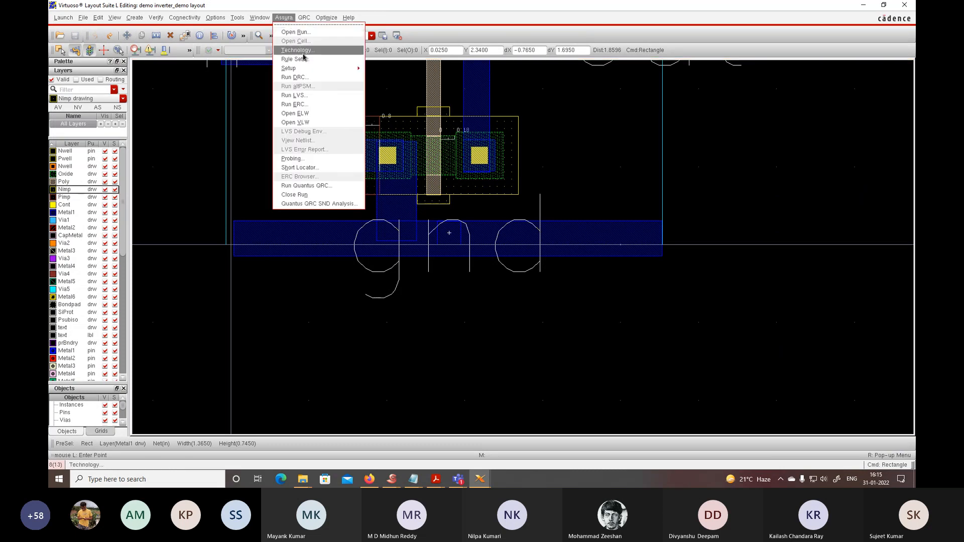
{"action": "left_click", "coordinate": [312, 78]}
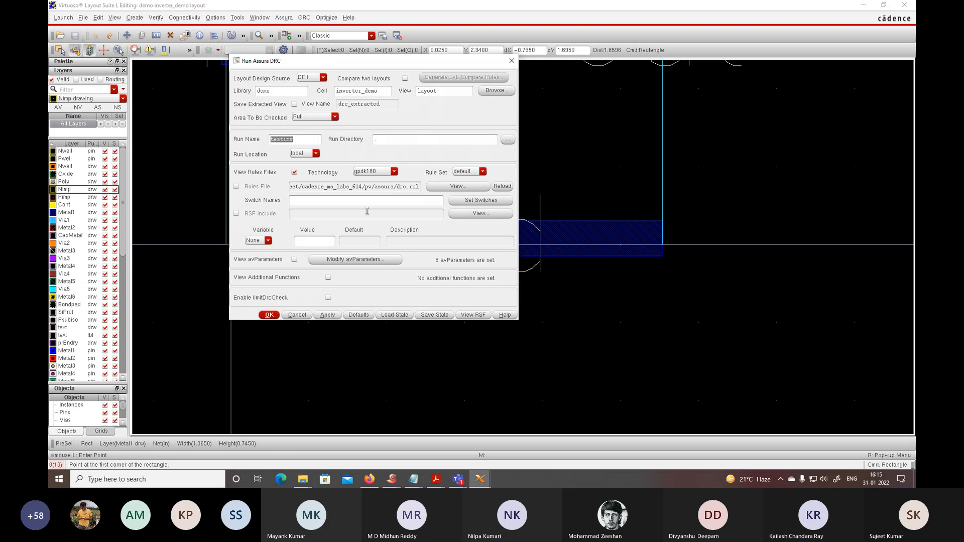
{"action": "left_click", "coordinate": [270, 314]}
{"action": "left_click", "coordinate": [456, 247]}
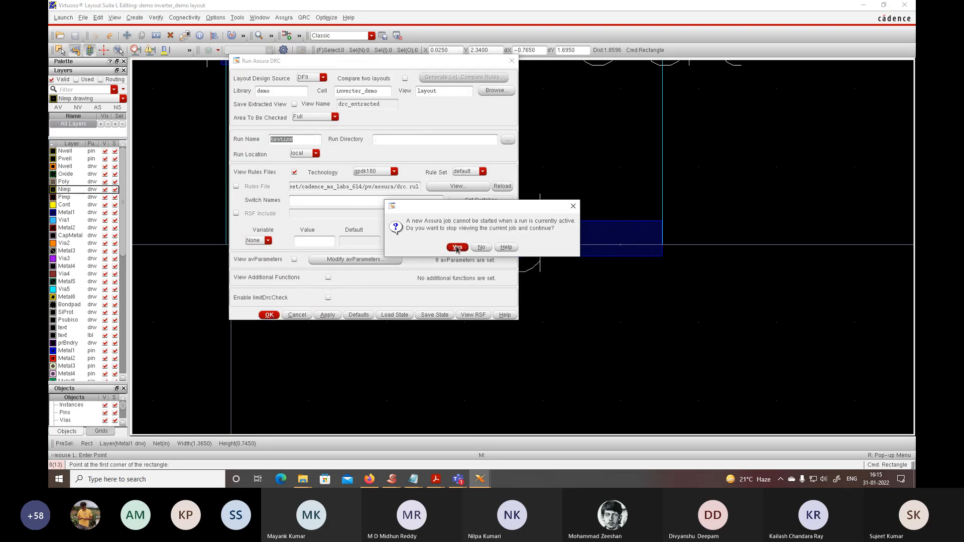
{"action": "left_click", "coordinate": [456, 247]}
{"action": "left_click", "coordinate": [269, 314]}
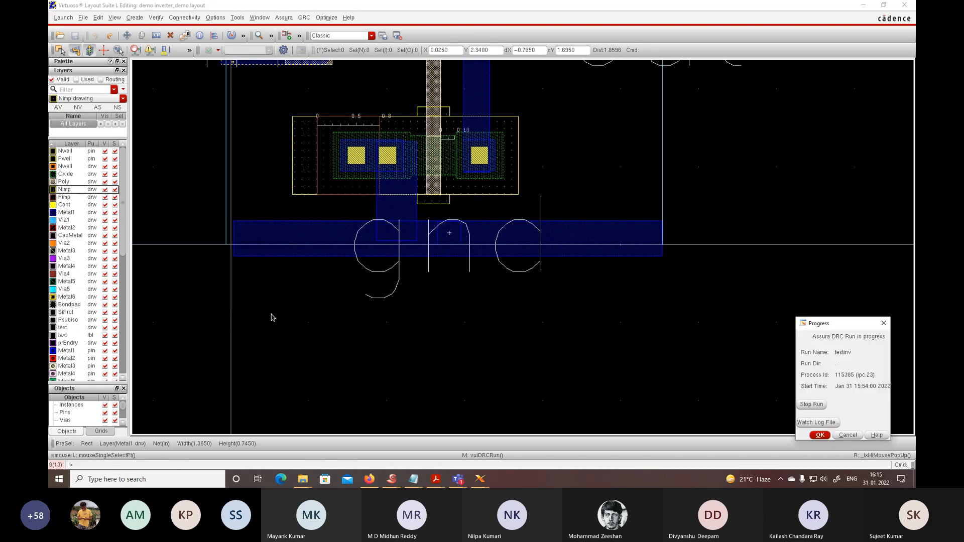
{"action": "left_click", "coordinate": [457, 258]}
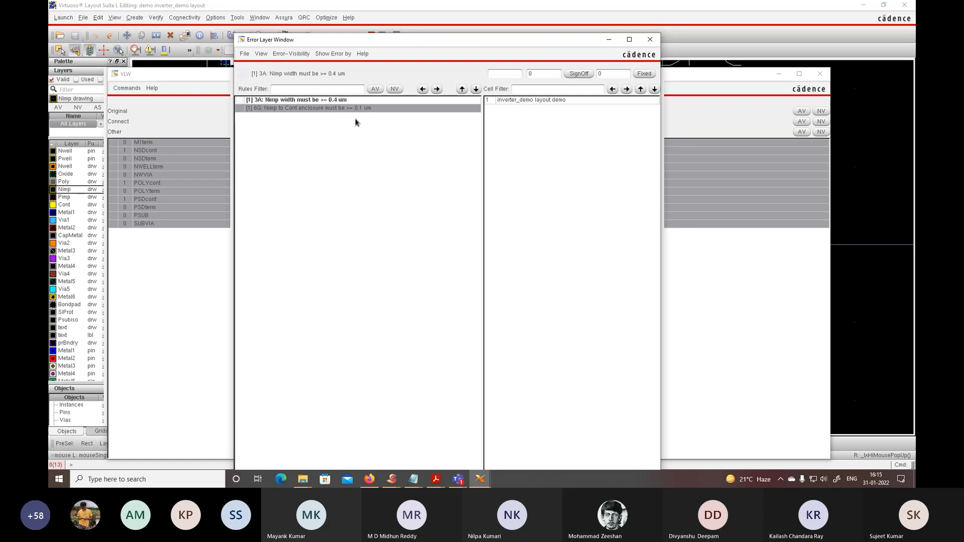
- Locate the Nimp to Cont enclosure error in the layout and clear the Error Layer Window and VLW out of the way
{"action": "left_click", "coordinate": [293, 108]}
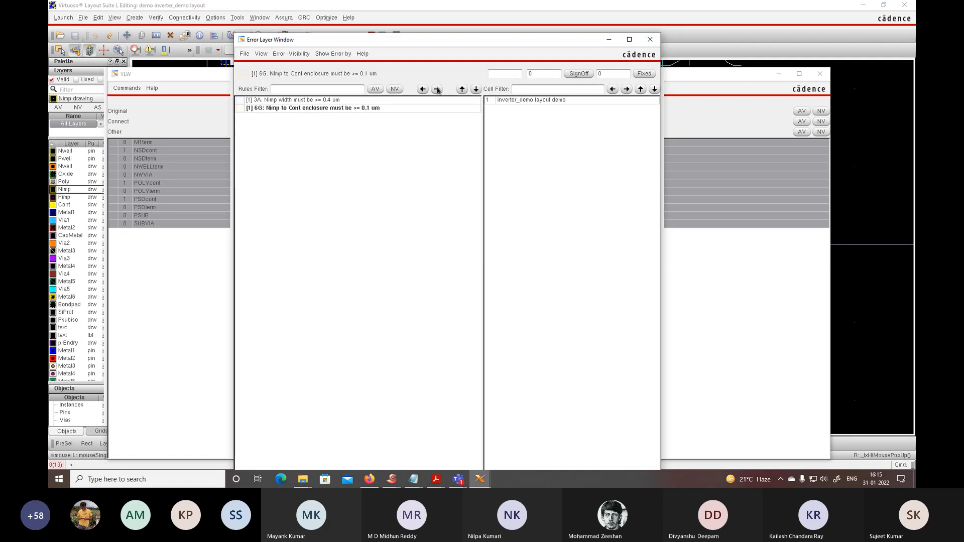
{"action": "left_click", "coordinate": [650, 40]}
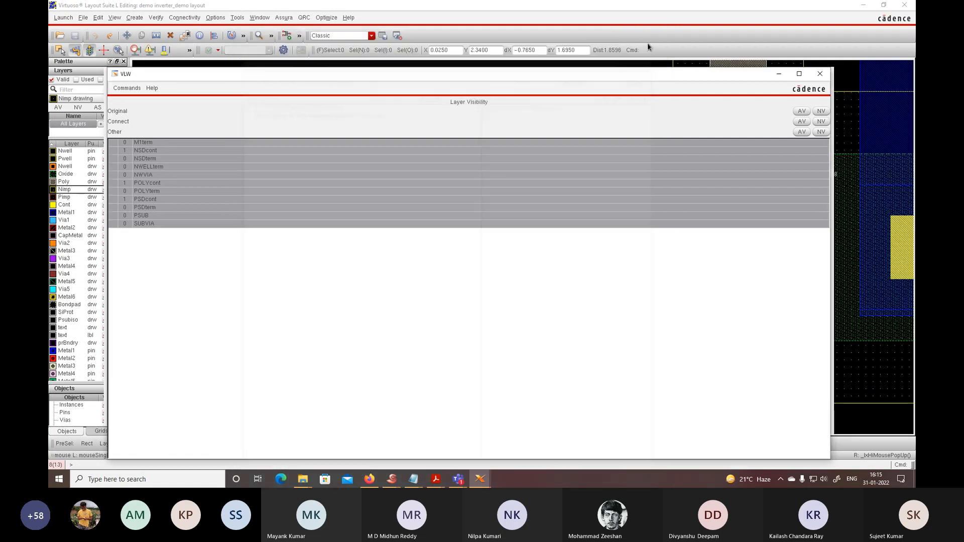
{"action": "left_click", "coordinate": [778, 74]}
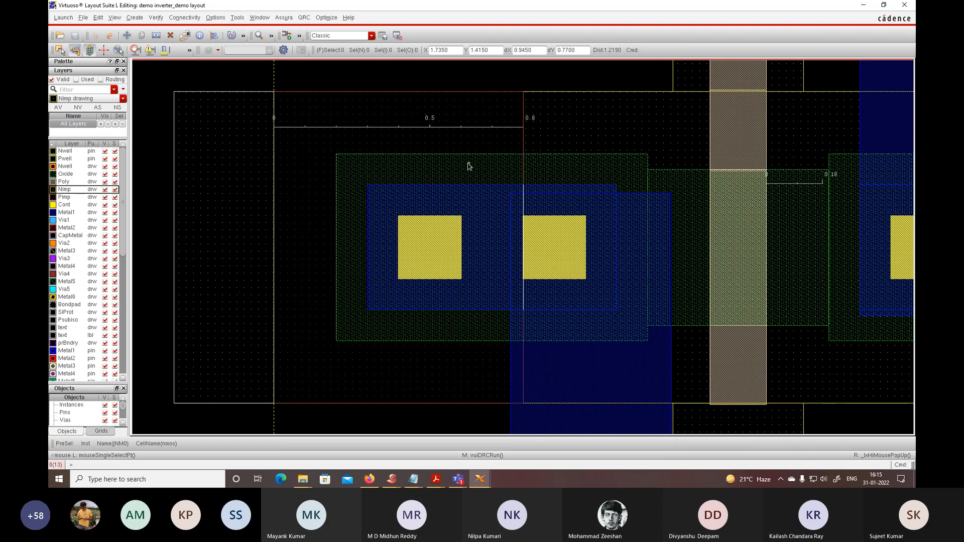
- Delete the narrow Nimp strip beside the body-tap implant and draw one larger Nimp rectangle enclosing the whole nmos
{"action": "scroll", "coordinate": [467, 166], "scroll_direction": "down", "scroll_amount": 4}
{"action": "left_click", "coordinate": [411, 154]}
{"action": "key", "text": "Delete"}
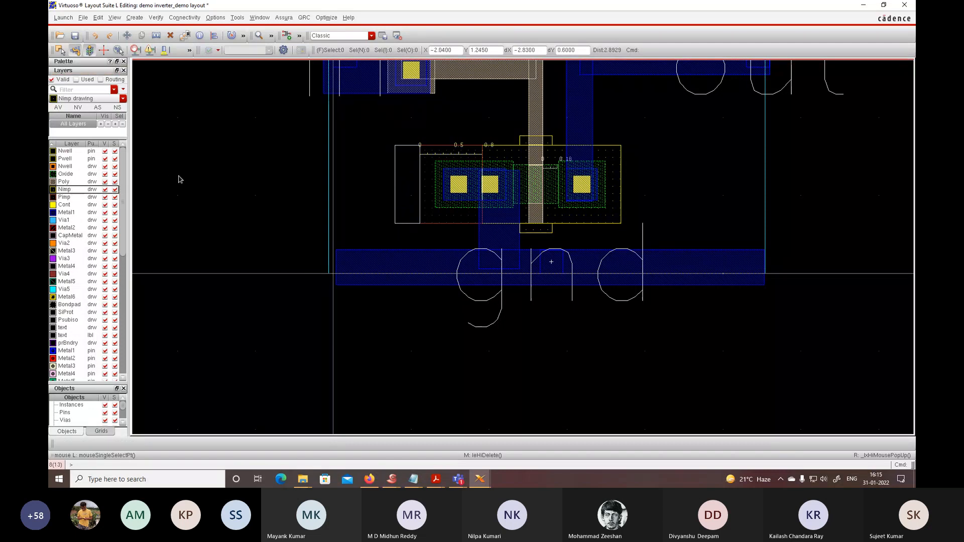
{"action": "key", "text": "r"}
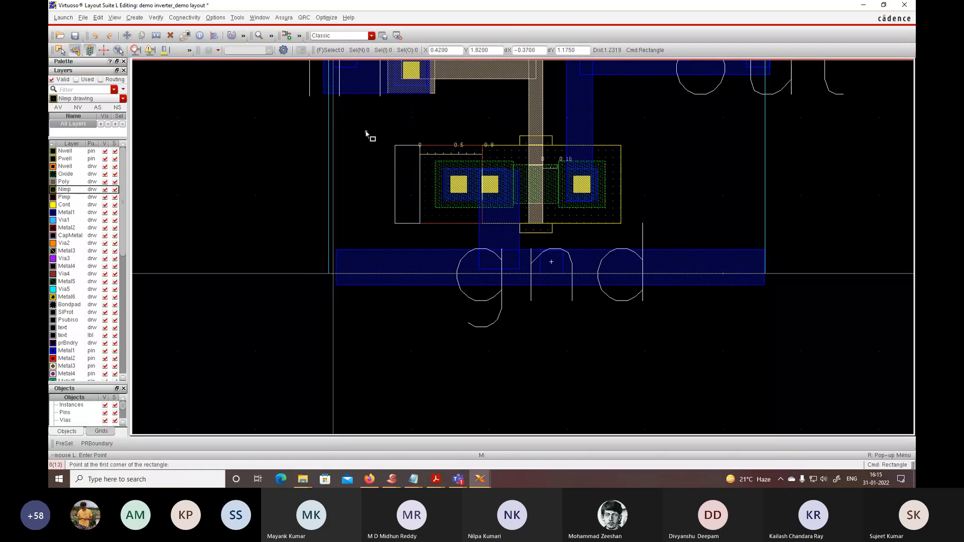
{"action": "left_click", "coordinate": [366, 130]}
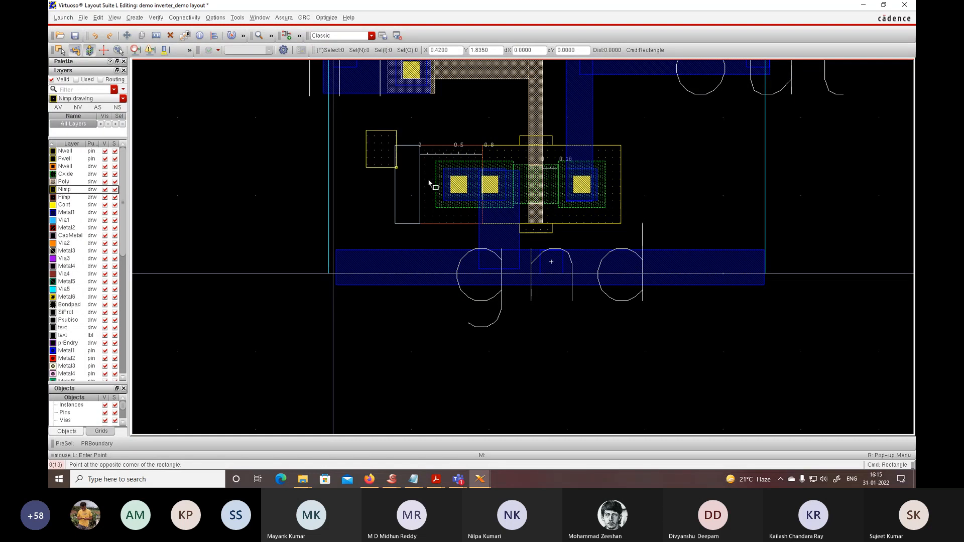
{"action": "left_click", "coordinate": [670, 235]}
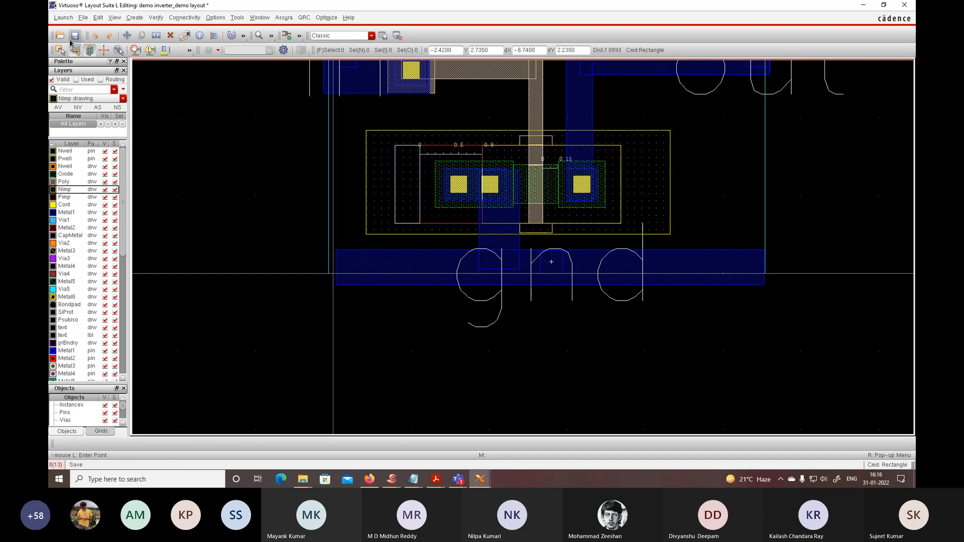
- Save the layout with the enlarged Nimp area, rerun the testinv DRC over the existing data and view its results
{"action": "left_click", "coordinate": [74, 37]}
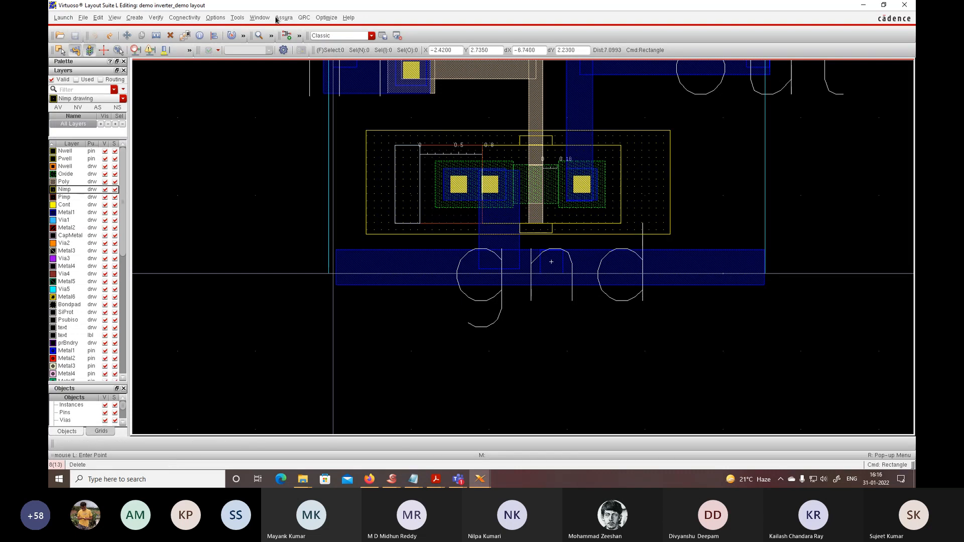
{"action": "left_click", "coordinate": [277, 18]}
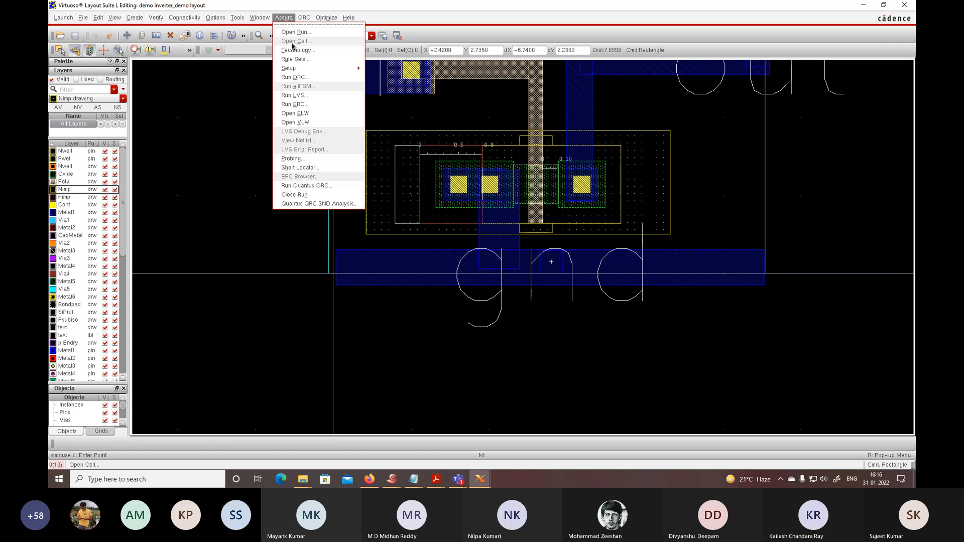
{"action": "left_click", "coordinate": [294, 78]}
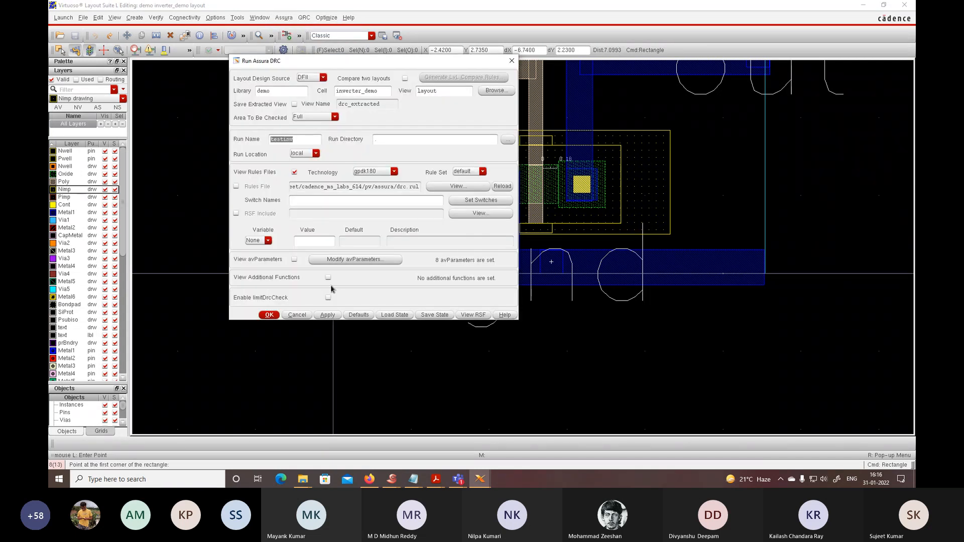
{"action": "left_click", "coordinate": [328, 315]}
{"action": "left_click", "coordinate": [464, 244]}
{"action": "left_click", "coordinate": [458, 246]}
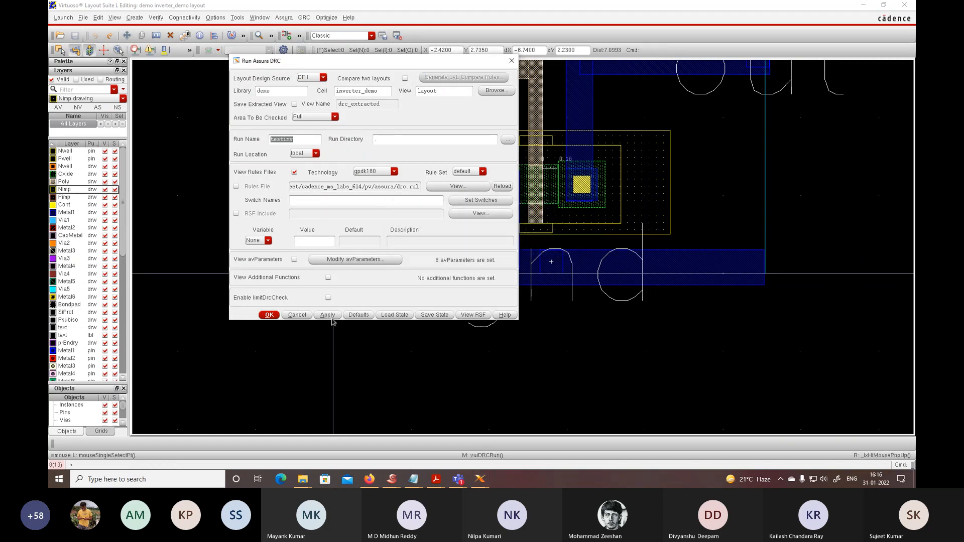
{"action": "left_click", "coordinate": [270, 317]}
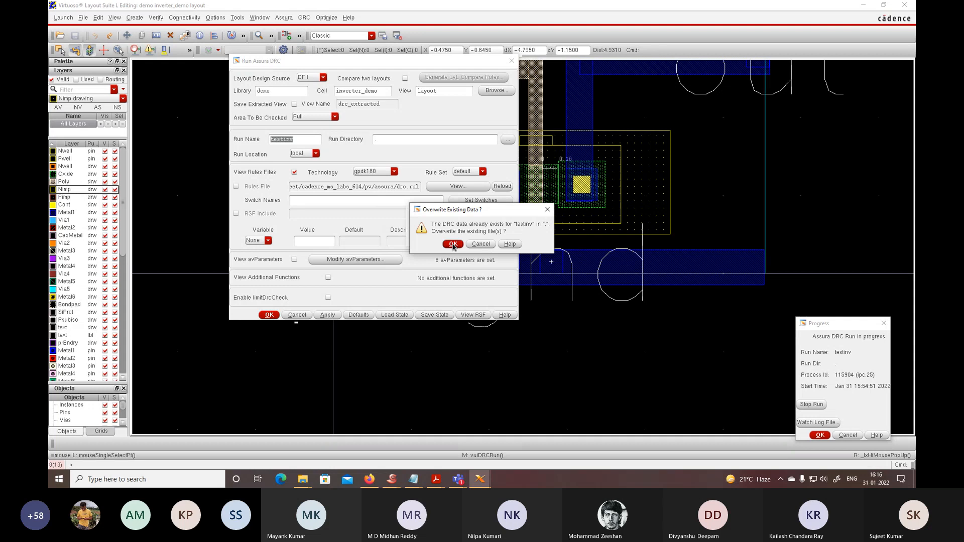
{"action": "left_click", "coordinate": [462, 257]}
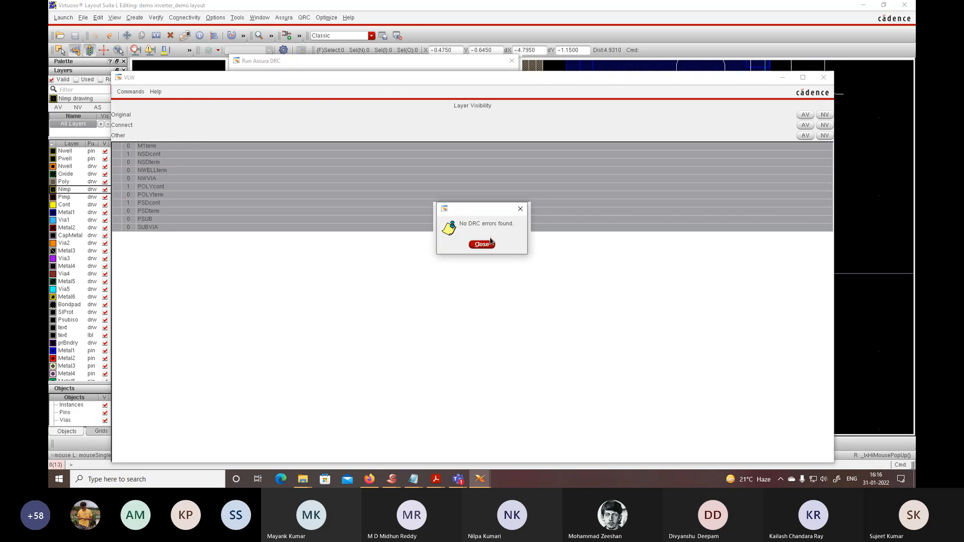
- Dismiss the DRC result message, decline the pending overwrite and close the VLW window
{"action": "left_click", "coordinate": [481, 244]}
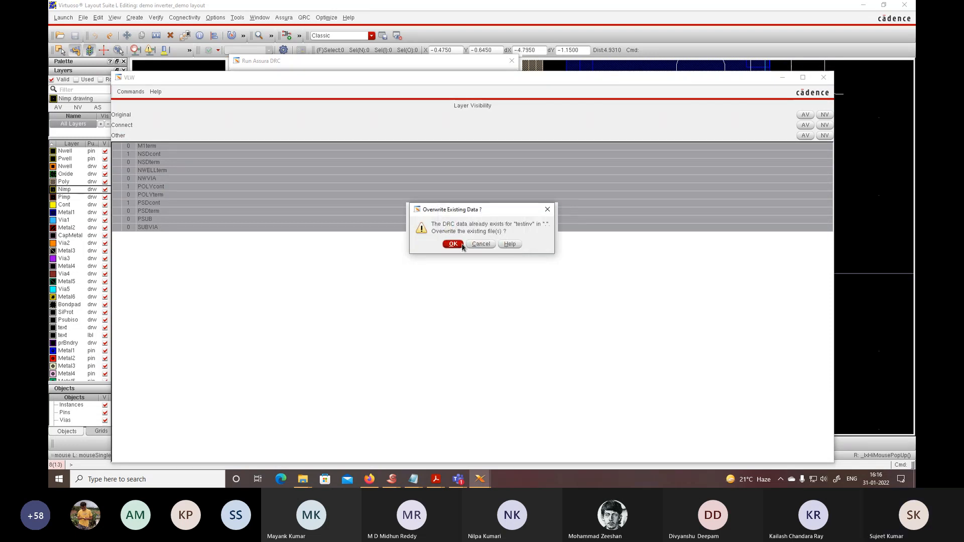
{"action": "left_click", "coordinate": [490, 244]}
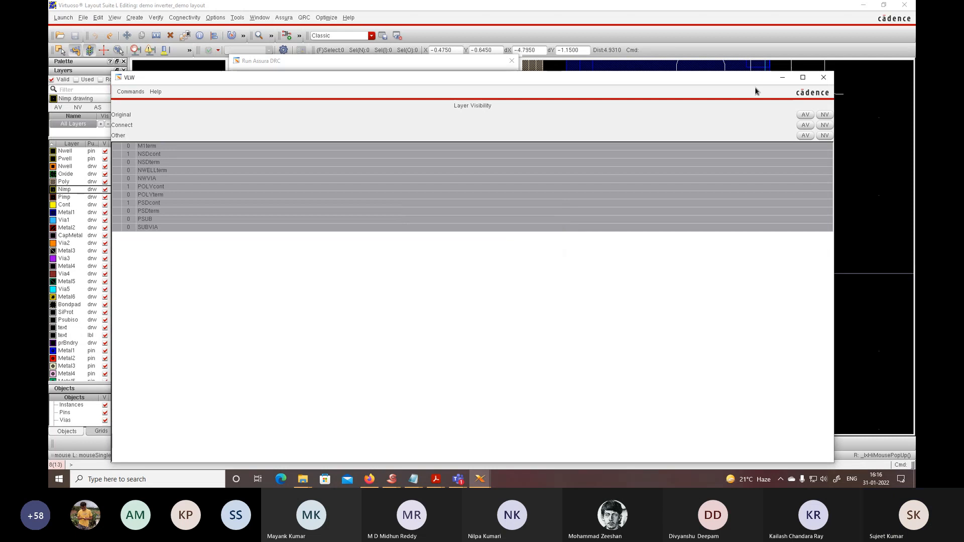
{"action": "left_click", "coordinate": [823, 78]}
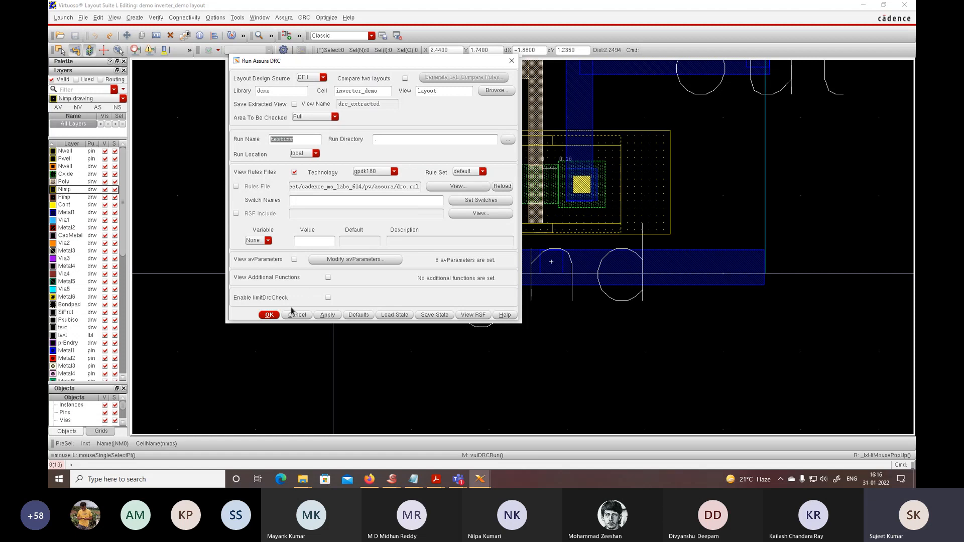
- Run the testinv DRC once more with overwriting, view its results and close the result windows
{"action": "left_click", "coordinate": [269, 315]}
{"action": "left_click", "coordinate": [454, 244]}
{"action": "left_click", "coordinate": [457, 247]}
{"action": "left_click", "coordinate": [274, 316]}
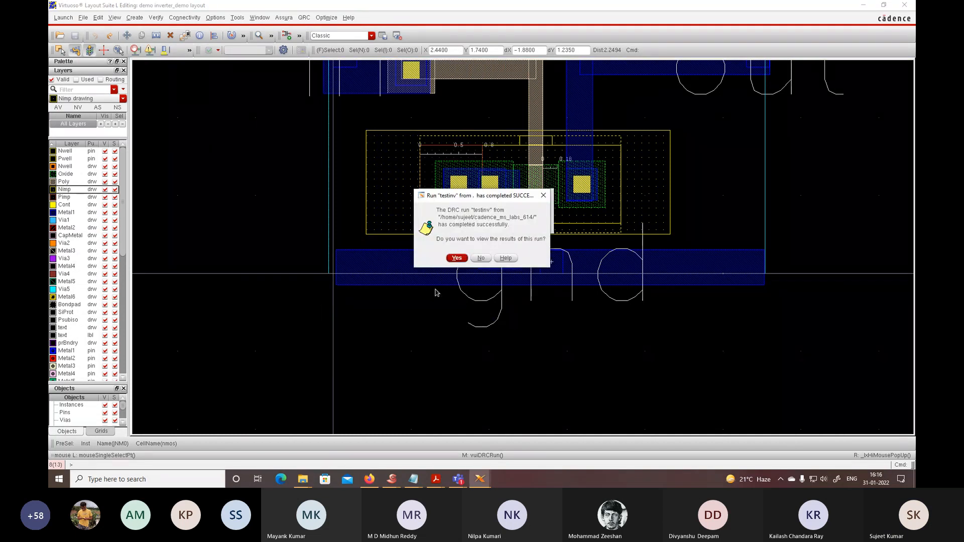
{"action": "left_click", "coordinate": [454, 258]}
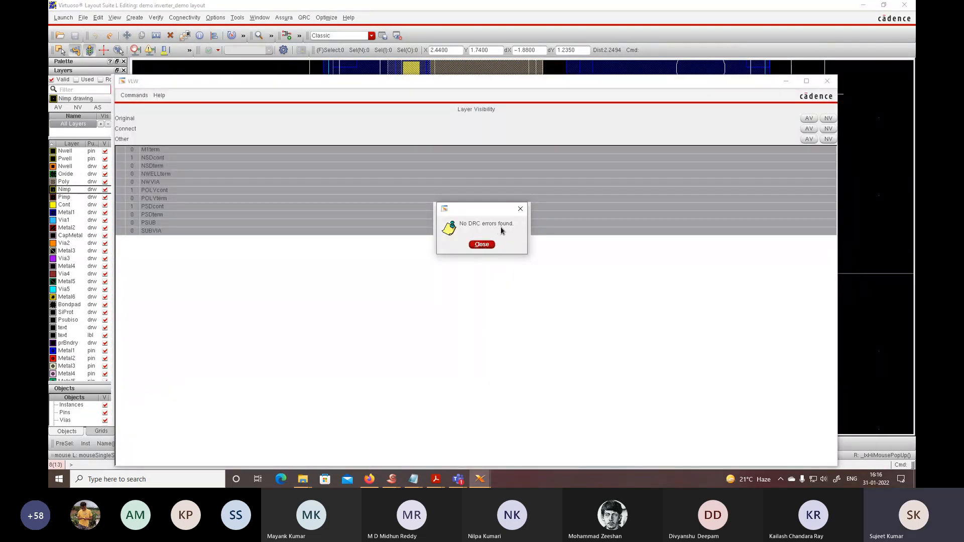
{"action": "left_click", "coordinate": [482, 245]}
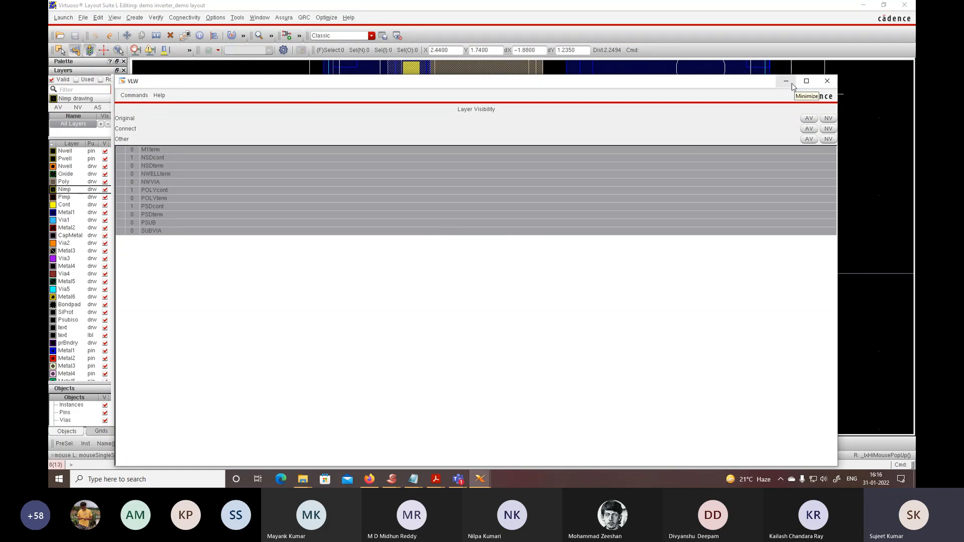
{"action": "left_click", "coordinate": [827, 81]}
- Run Assura LVS between the inverter_demo schematic and layout as invtst, overwriting the existing data, and view the results
{"action": "scroll", "coordinate": [614, 169], "scroll_direction": "down", "scroll_amount": 3}
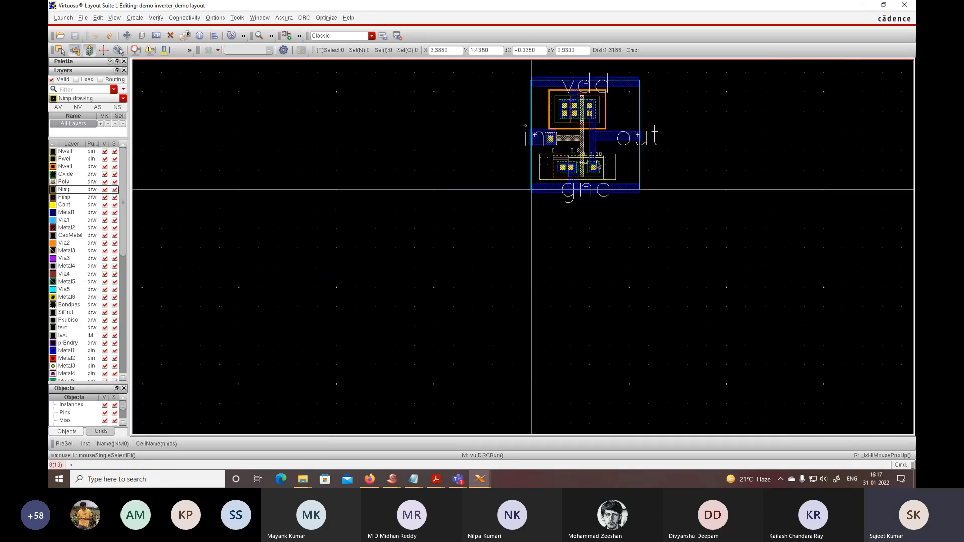
{"action": "scroll", "coordinate": [597, 165], "scroll_direction": "up", "scroll_amount": 1}
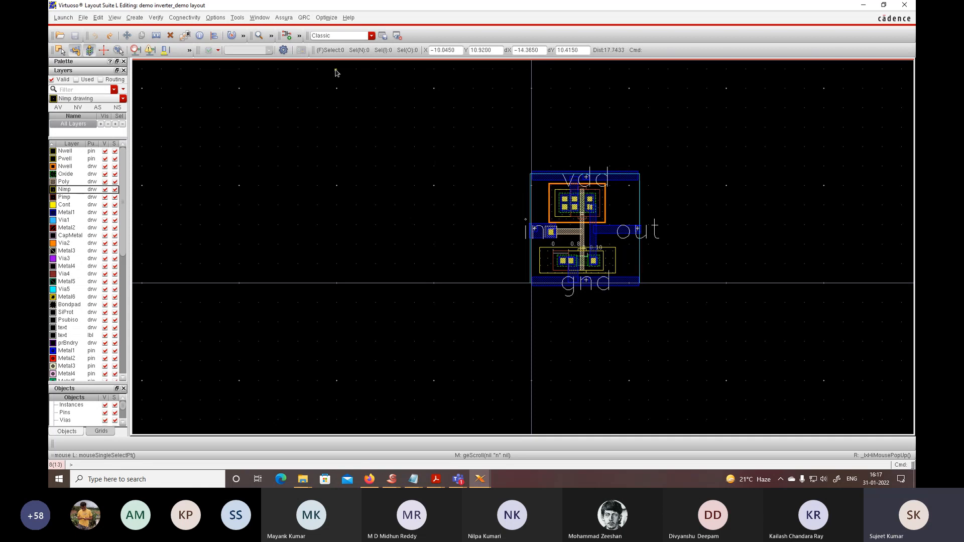
{"action": "left_click", "coordinate": [284, 17]}
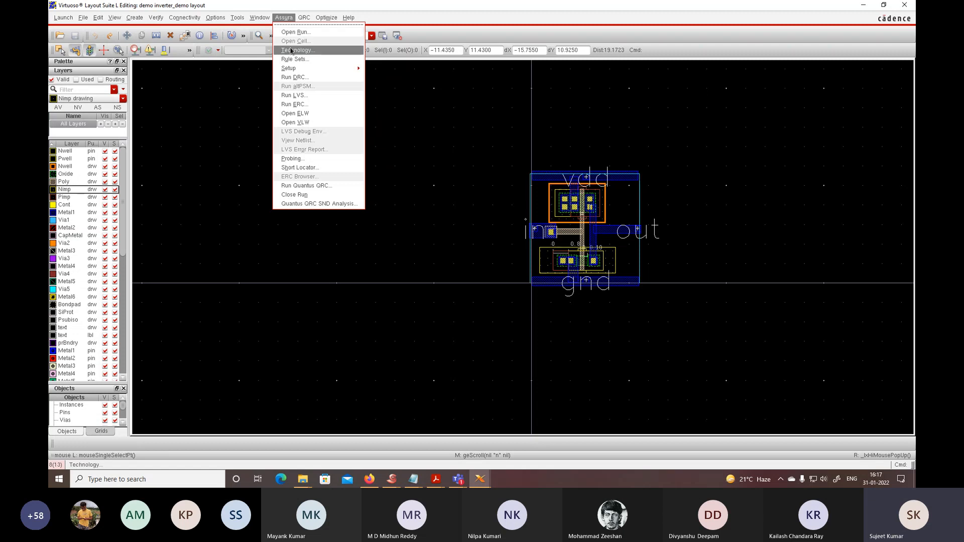
{"action": "left_click", "coordinate": [301, 95]}
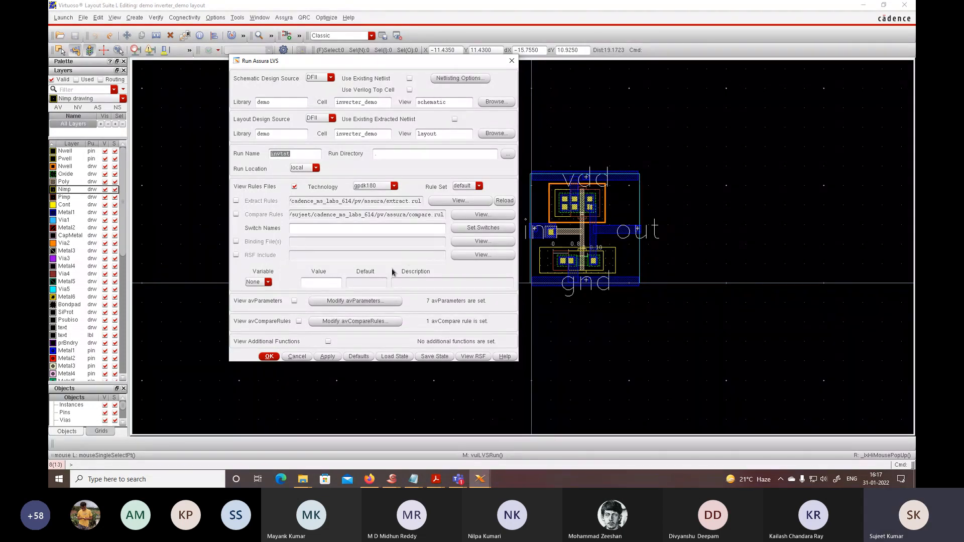
{"action": "left_click", "coordinate": [269, 357]}
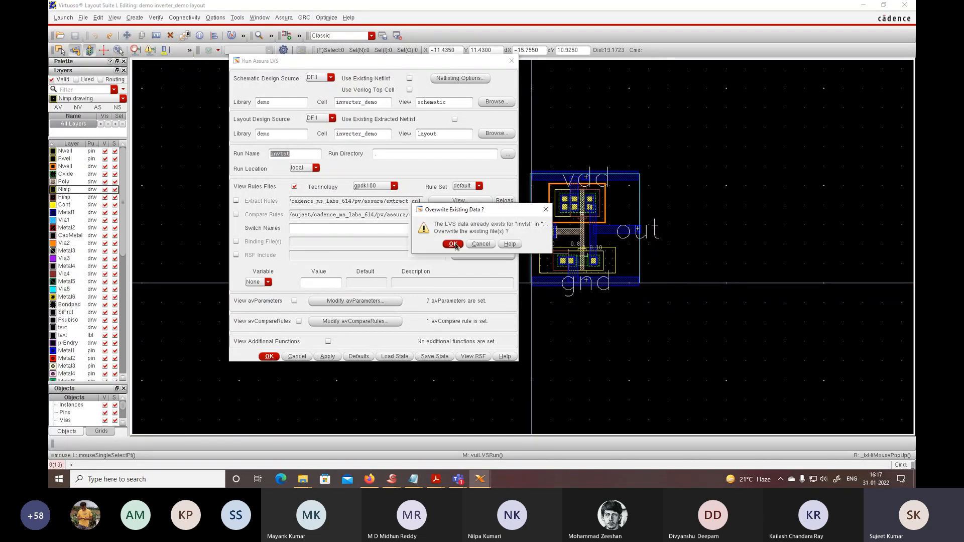
{"action": "key", "text": "Return"}
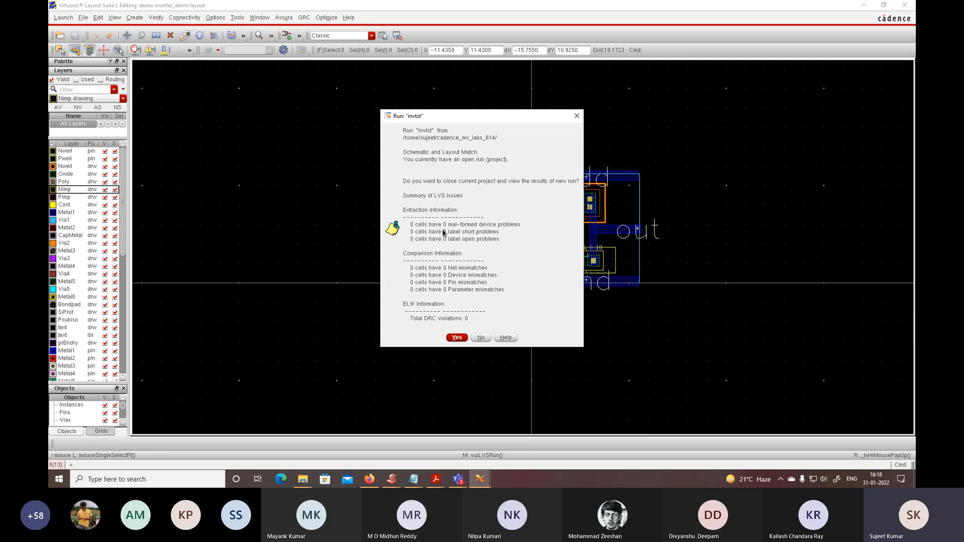
{"action": "left_click", "coordinate": [456, 338]}
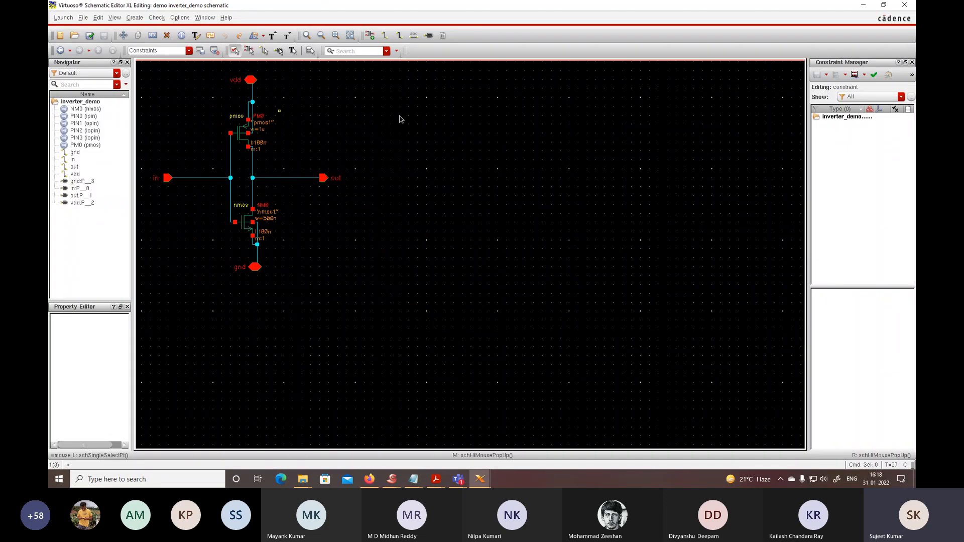
- Minimize the schematic, check the LVS comparison result, and clear the LVS debug and VLW windows off the layout
{"action": "left_click", "coordinate": [863, 6]}
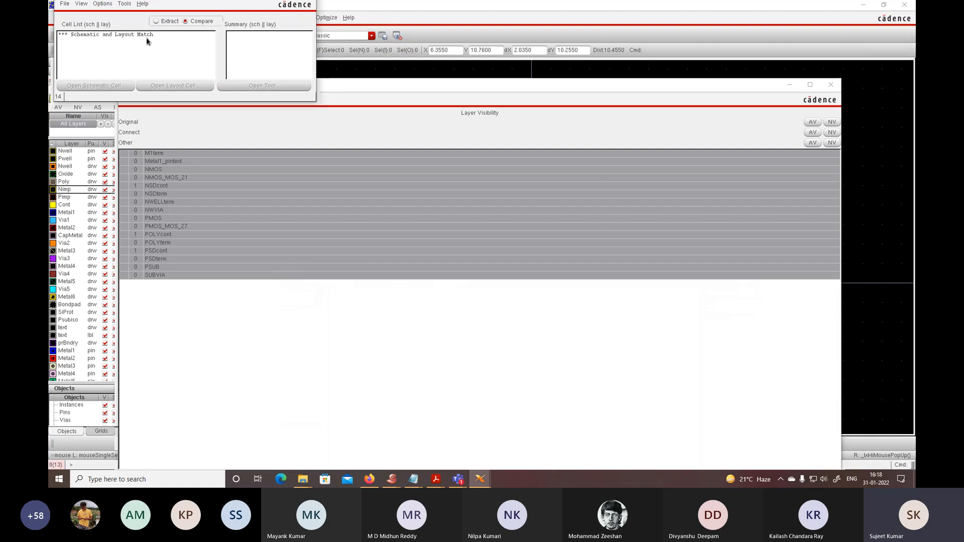
{"action": "left_click", "coordinate": [262, 4]}
{"action": "left_click", "coordinate": [306, 6]}
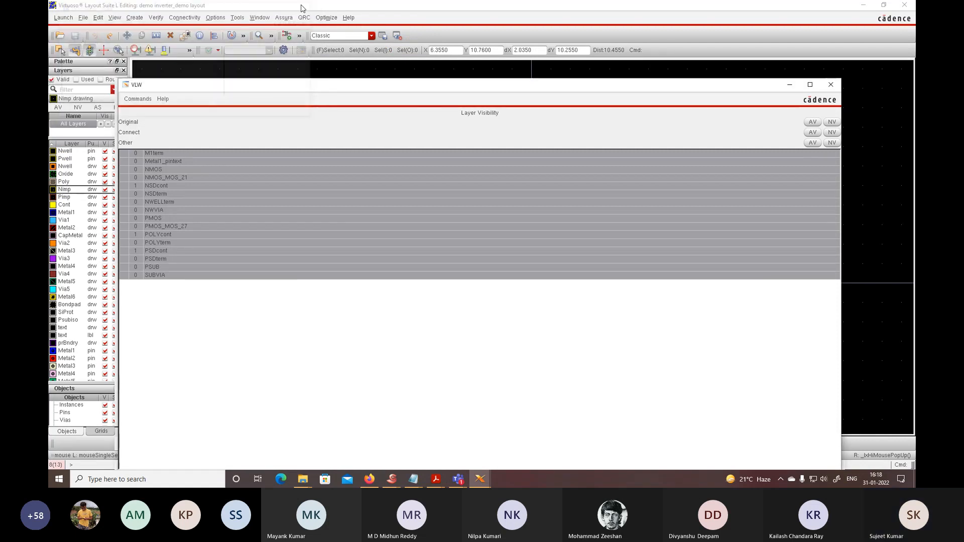
{"action": "left_click", "coordinate": [790, 86]}
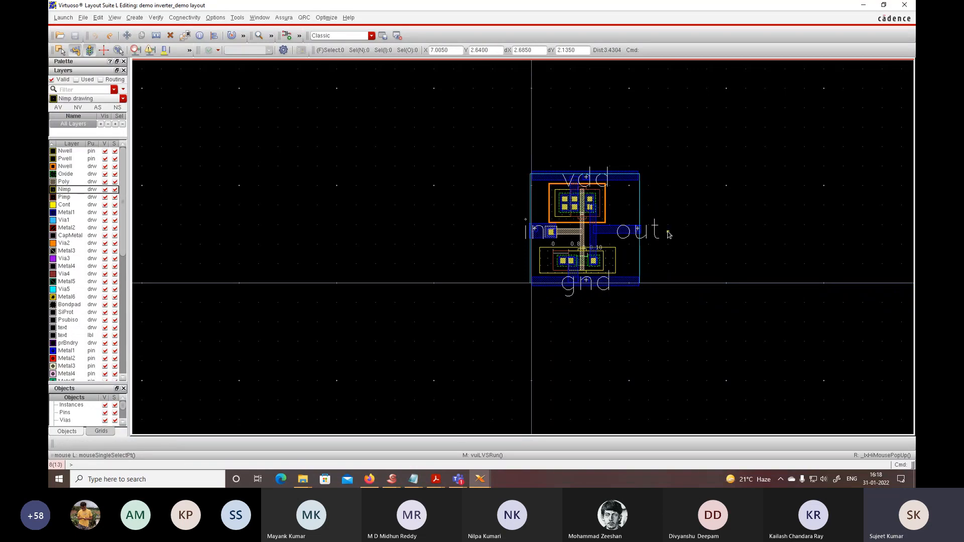
- Change the text of the inverter's output label to out1 and save the layout
{"action": "left_click", "coordinate": [649, 231]}
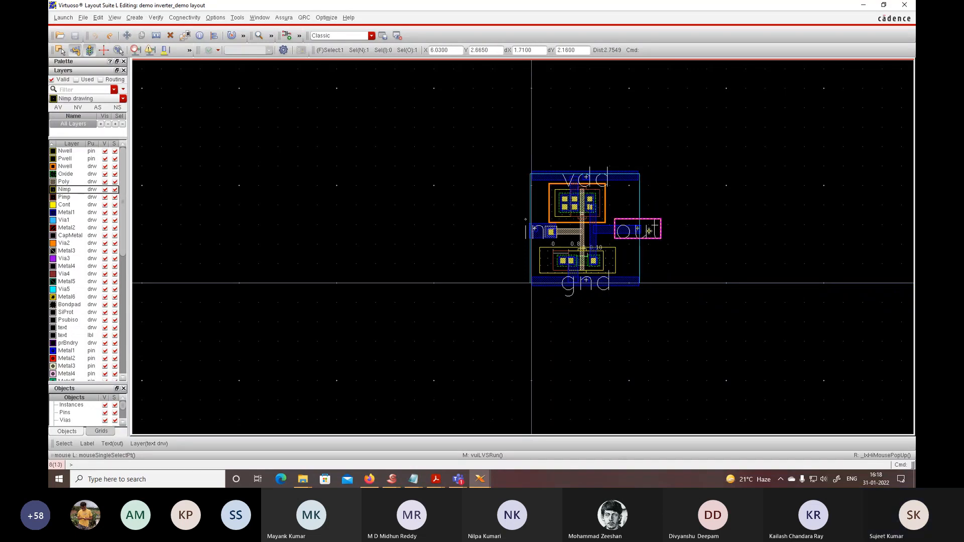
{"action": "key", "text": "q"}
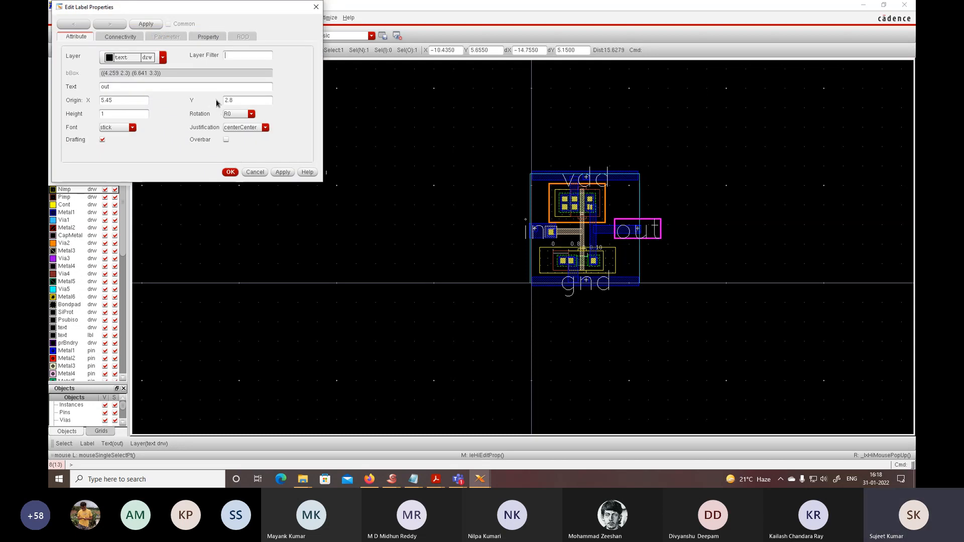
{"action": "left_click", "coordinate": [120, 88]}
{"action": "type", "text": "1"}
{"action": "left_click", "coordinate": [230, 172]}
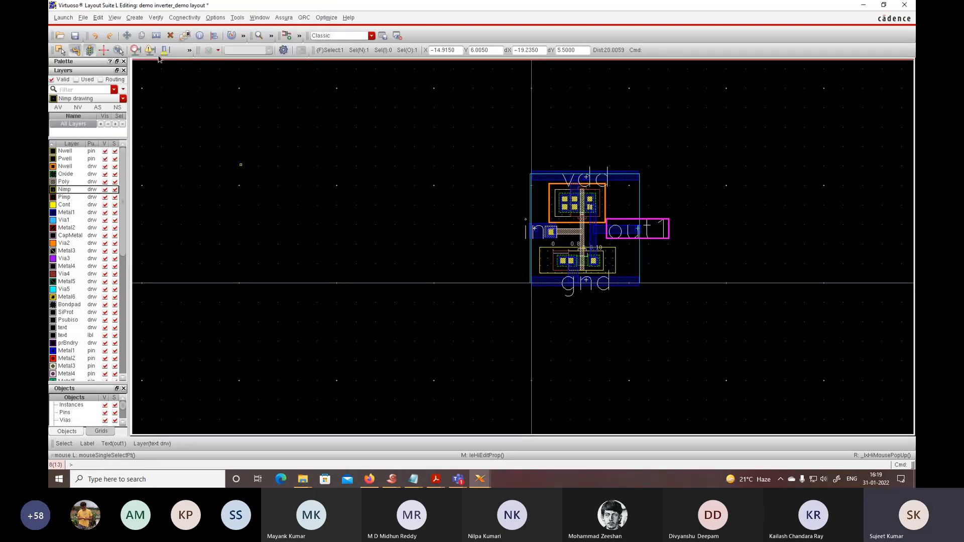
{"action": "left_click", "coordinate": [77, 37]}
- Rerun Assura LVS on the inverter_demo schematic and the edited layout under run name invtst, overwriting the existing data
{"action": "left_click", "coordinate": [282, 17]}
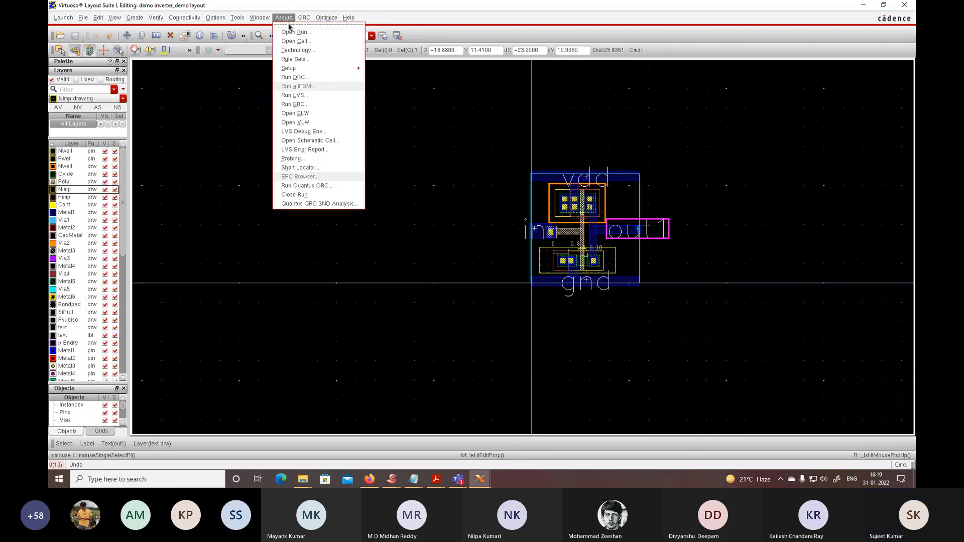
{"action": "left_click", "coordinate": [308, 96]}
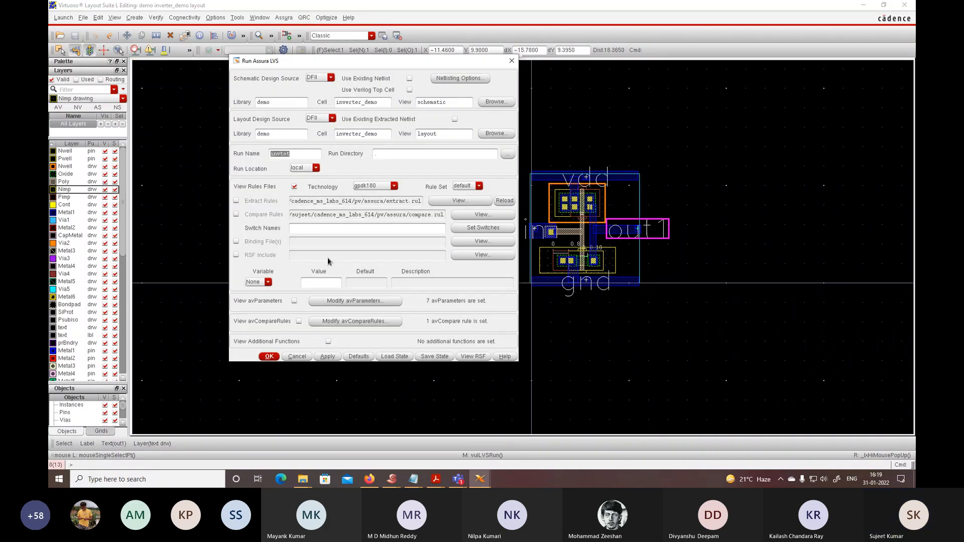
{"action": "left_click", "coordinate": [269, 356]}
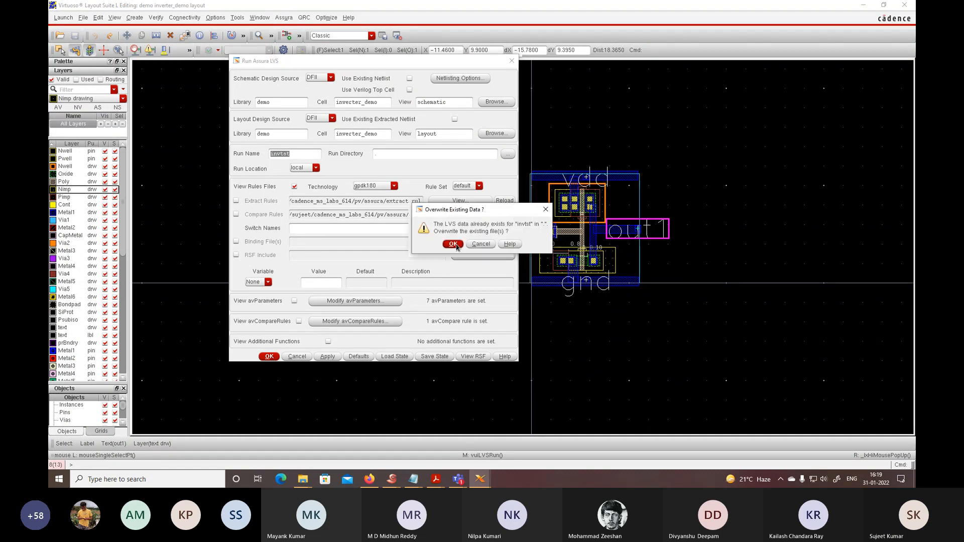
{"action": "left_click", "coordinate": [453, 245]}
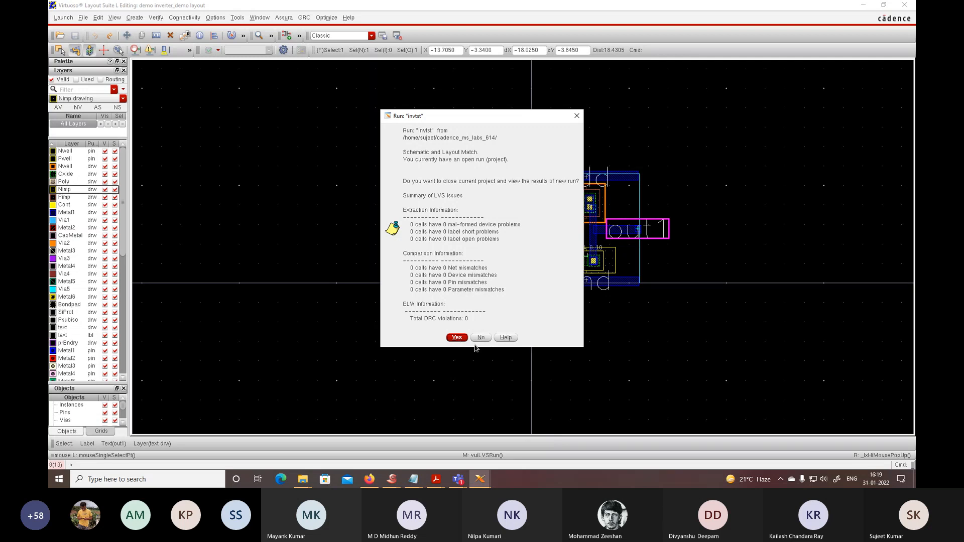
- Load the invtst LVS results, close the LVS Debug window and minimize the schematic and layer visibility windows to return to the layout
{"action": "left_click", "coordinate": [457, 338]}
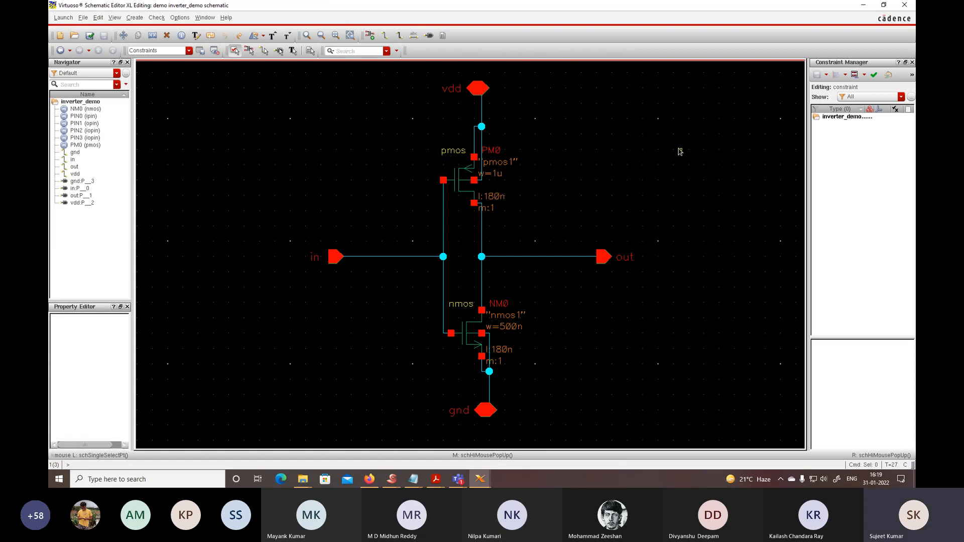
{"action": "left_click", "coordinate": [864, 5]}
{"action": "left_click", "coordinate": [279, 16]}
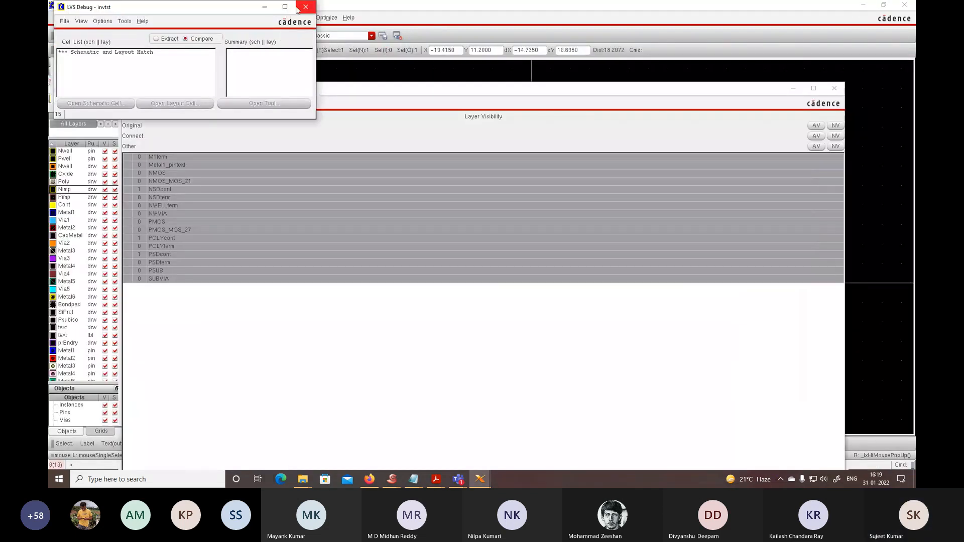
{"action": "left_click", "coordinate": [306, 7]}
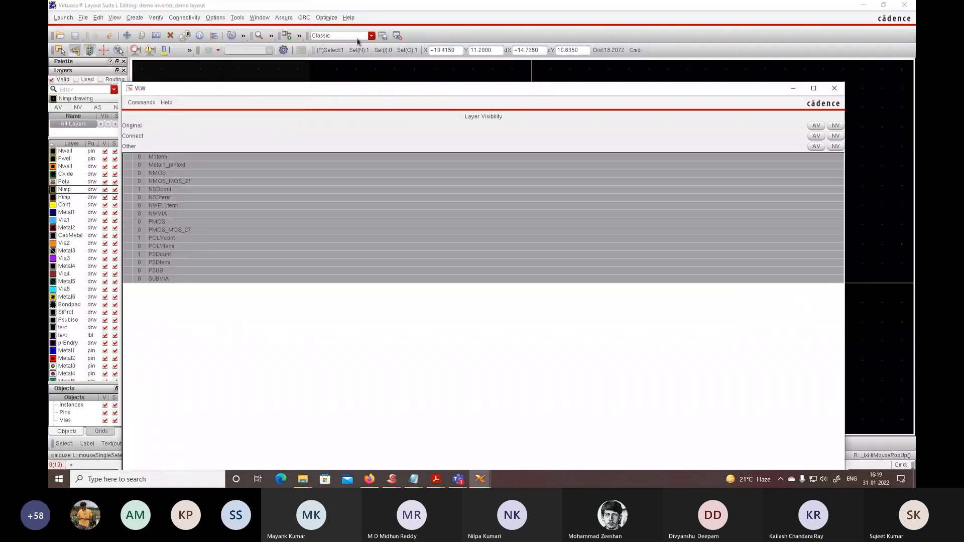
{"action": "left_click", "coordinate": [797, 89]}
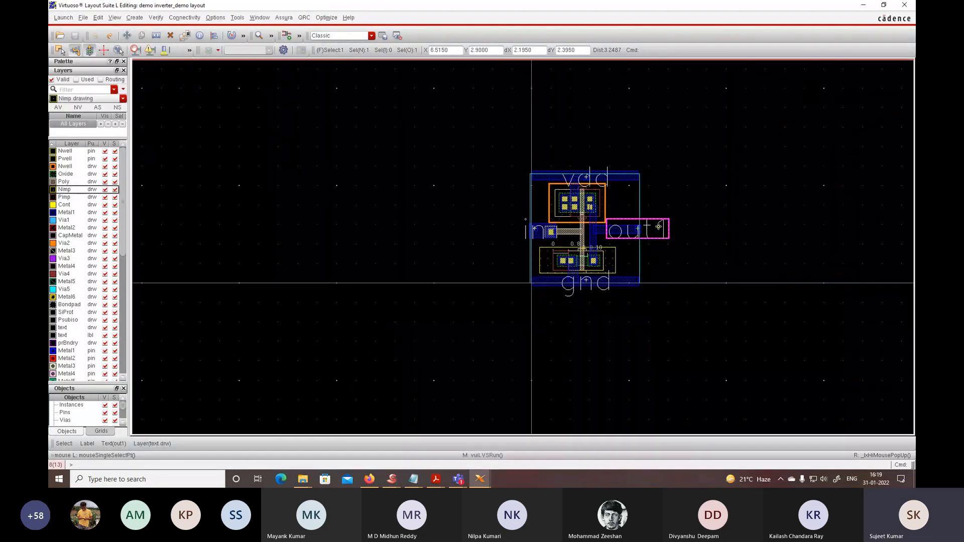
- Change the selected output label's text to "out" and save the inverter layout
{"action": "key", "text": "q"}
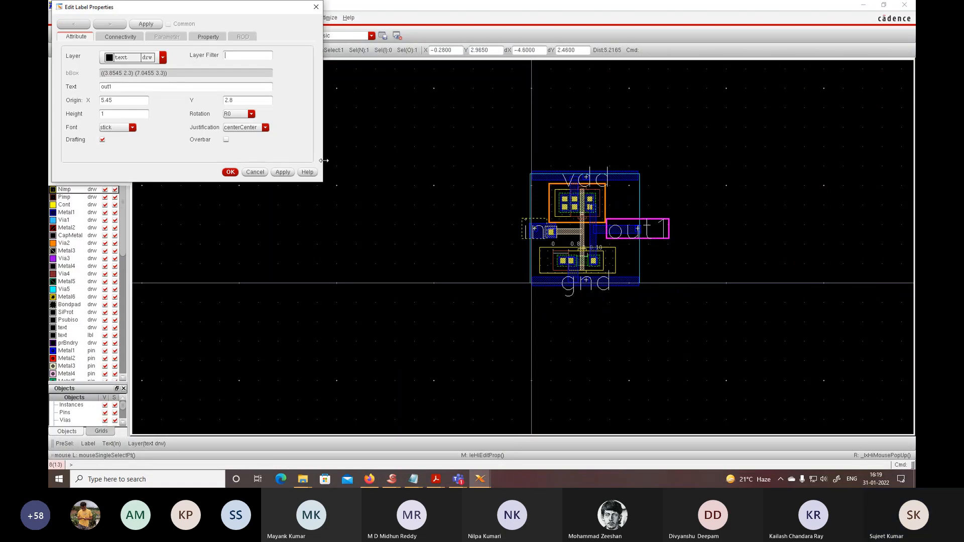
{"action": "left_click", "coordinate": [118, 89]}
{"action": "key", "text": "BackSpace"}
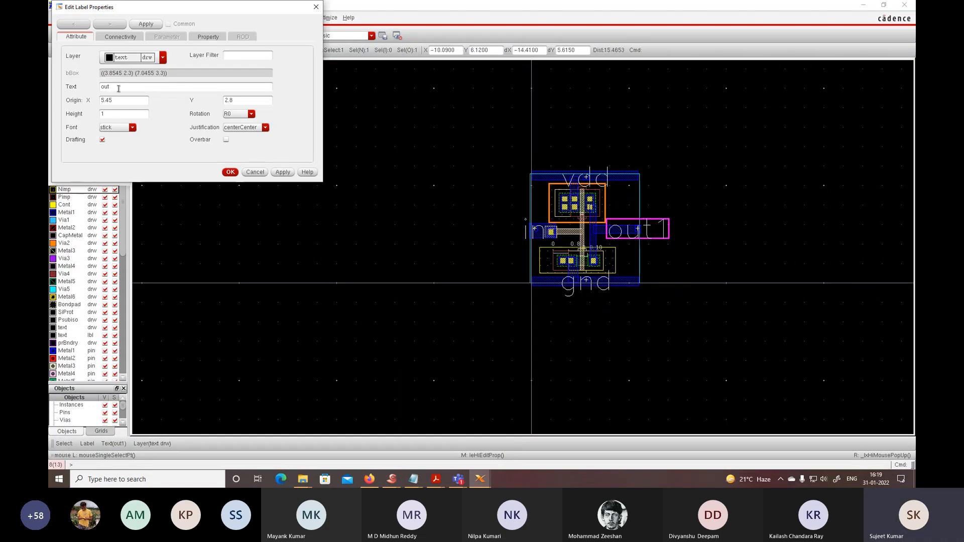
{"action": "left_click", "coordinate": [230, 173]}
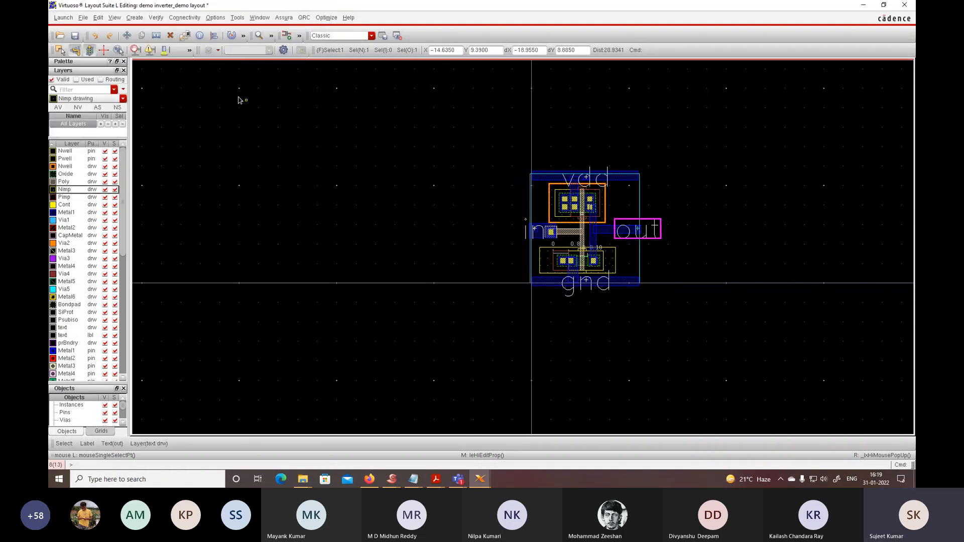
{"action": "left_click", "coordinate": [75, 36]}
- Review the Assura Quantus QRC form's settings and run the parasitic extraction for invtst, overwriting the existing data
{"action": "left_click", "coordinate": [304, 18]}
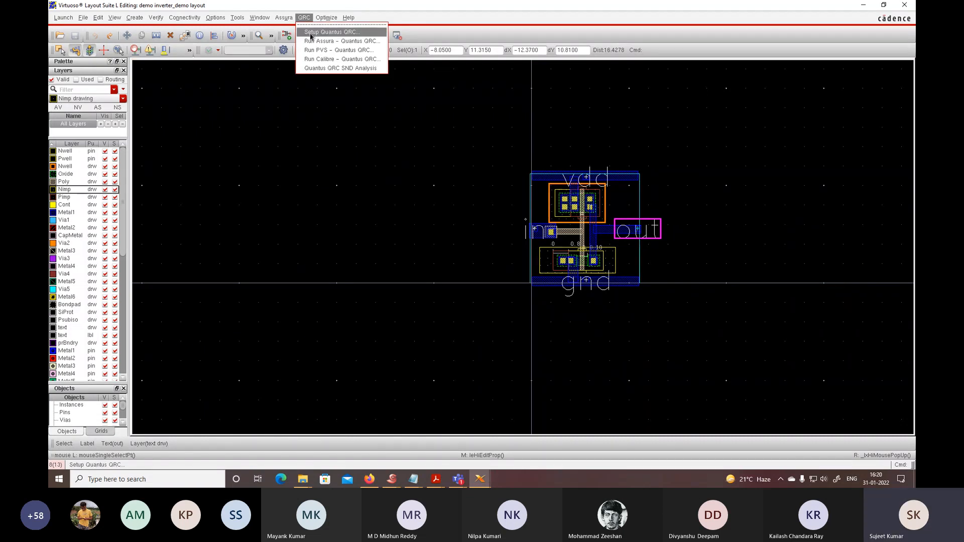
{"action": "left_click", "coordinate": [311, 41]}
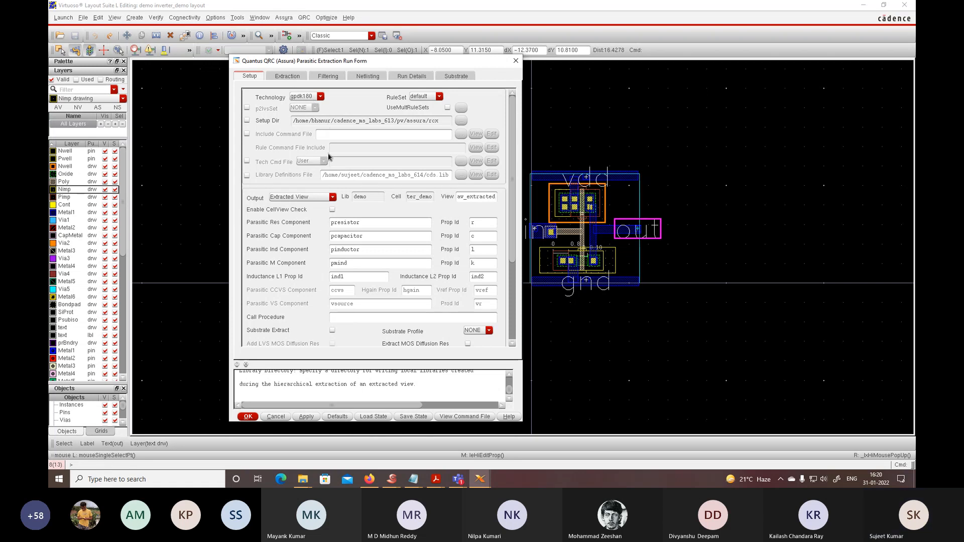
{"action": "left_click", "coordinate": [284, 77]}
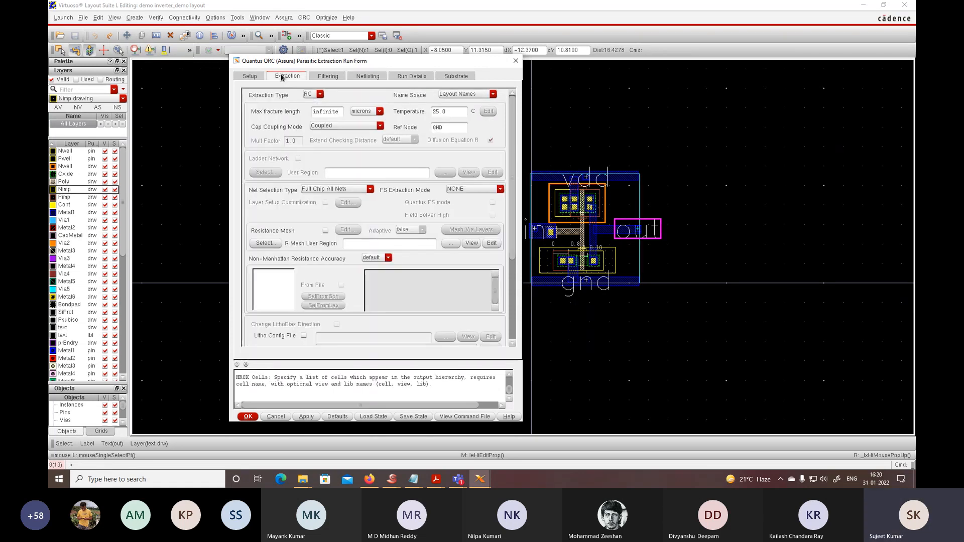
{"action": "left_click", "coordinate": [335, 77]}
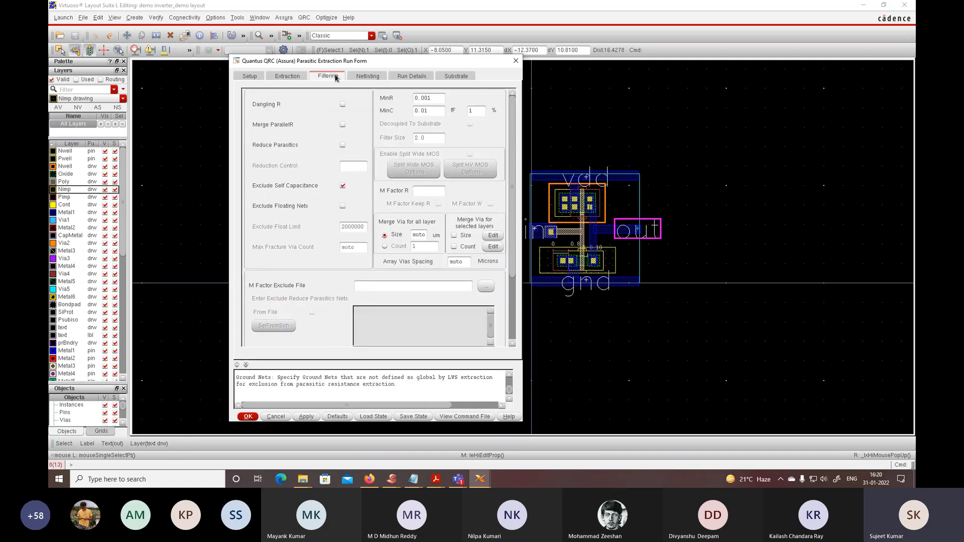
{"action": "left_click", "coordinate": [363, 76]}
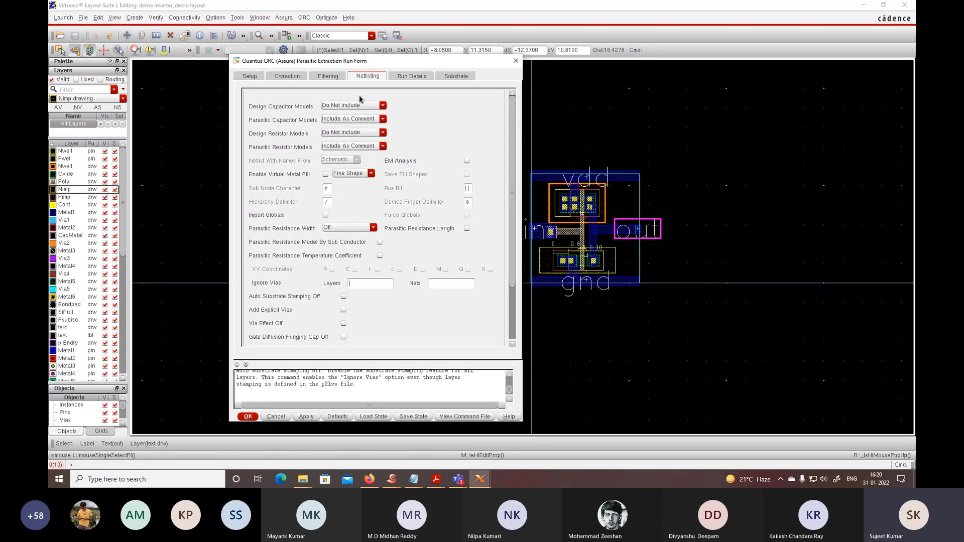
{"action": "left_click", "coordinate": [409, 76]}
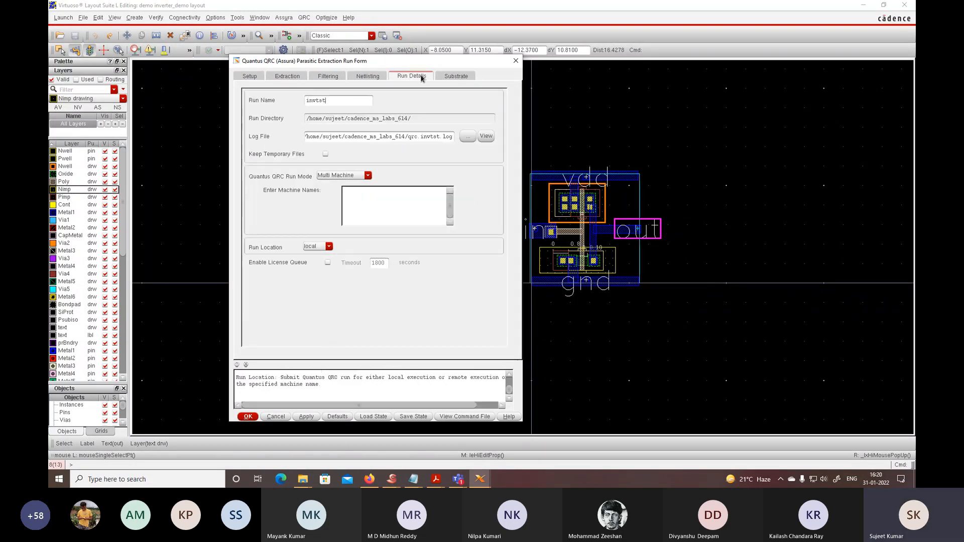
{"action": "left_click", "coordinate": [449, 76]}
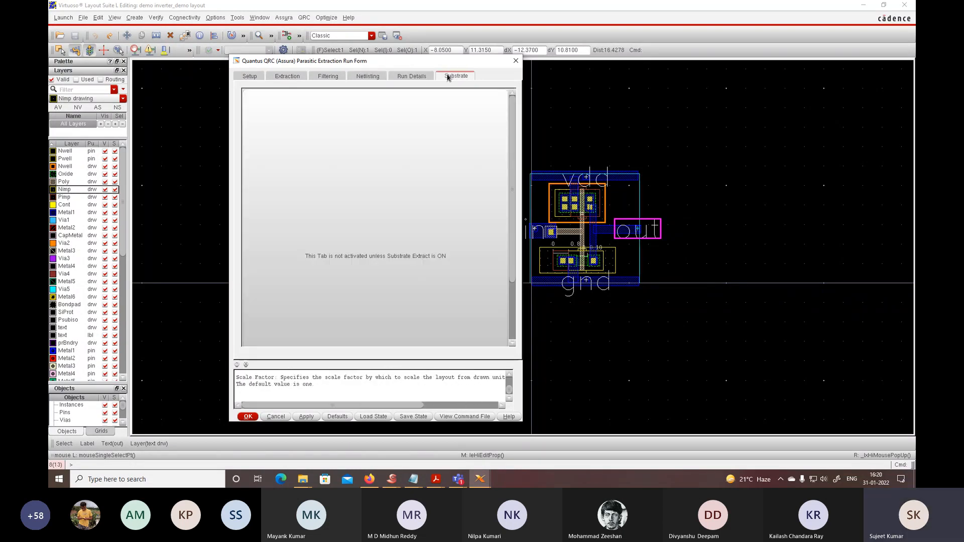
{"action": "left_click", "coordinate": [370, 76]}
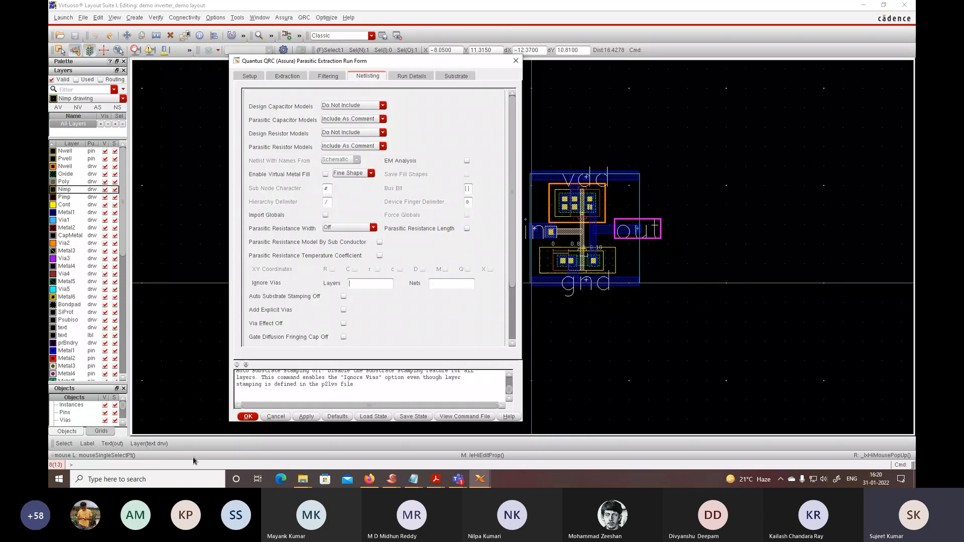
{"action": "left_click", "coordinate": [247, 417]}
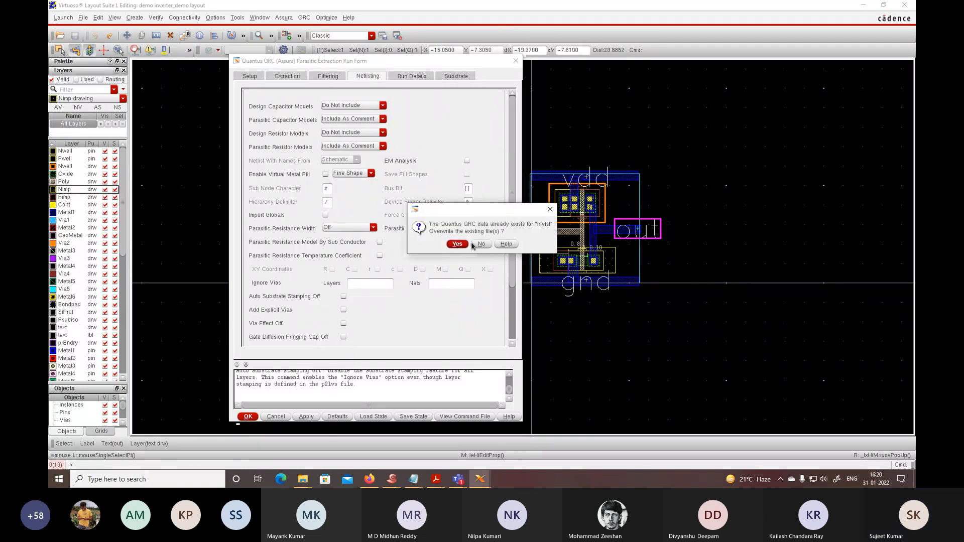
{"action": "left_click", "coordinate": [458, 244]}
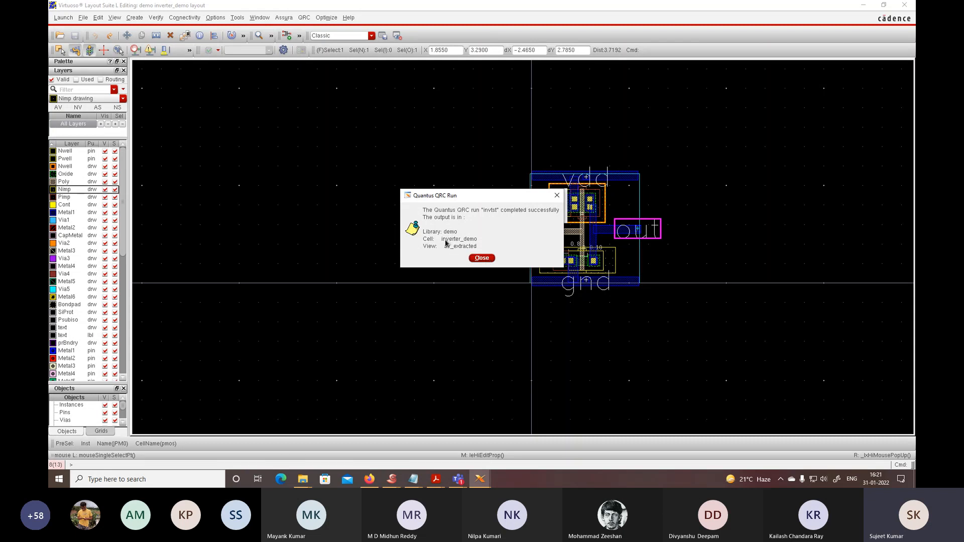
{"action": "left_click", "coordinate": [479, 258]}
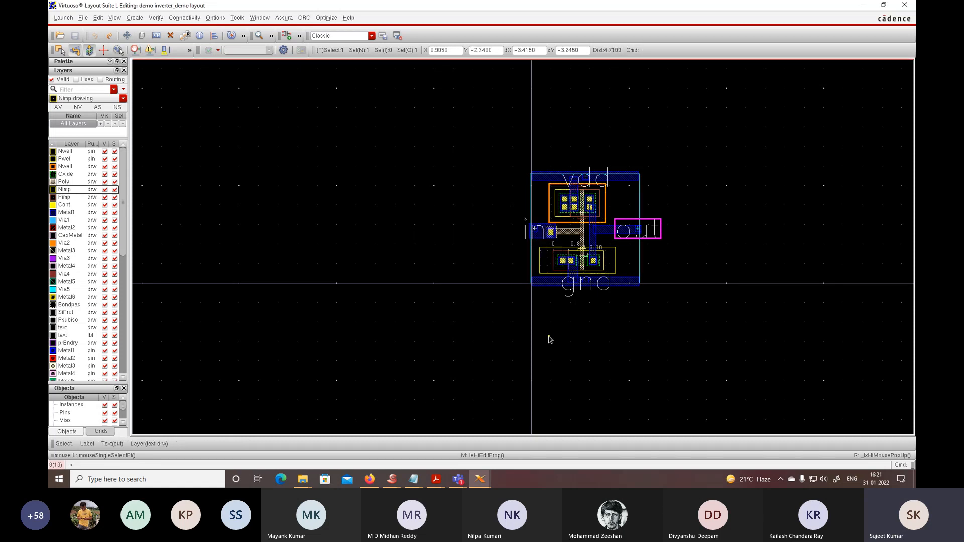
- Open the av_extracted view of the inverter_demo cell in the demo library from the Library Manager
{"action": "left_click", "coordinate": [483, 481]}
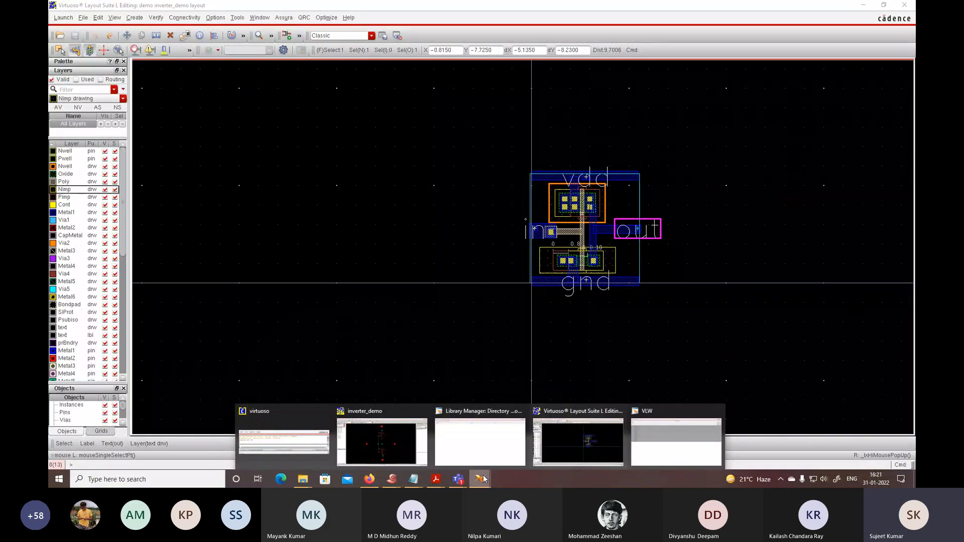
{"action": "mouse_move", "coordinate": [487, 456]}
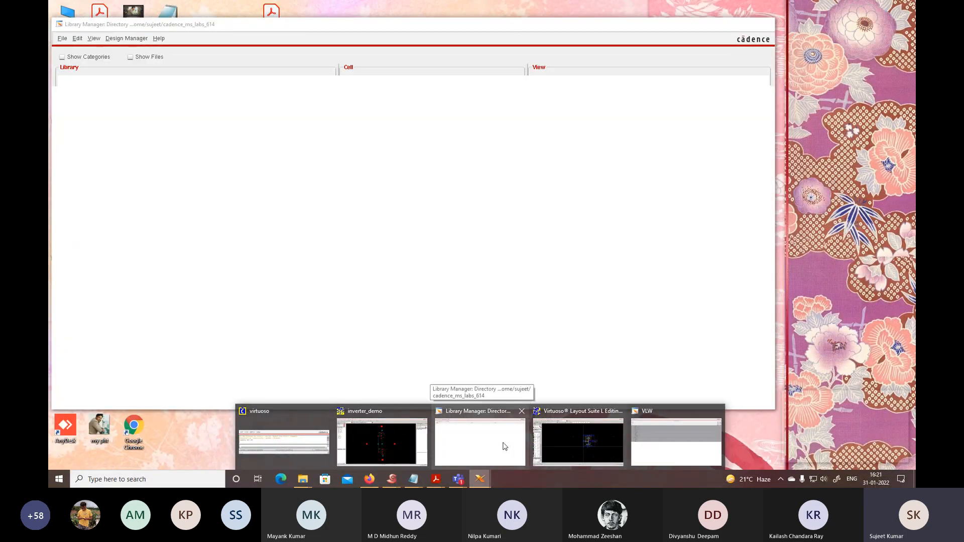
{"action": "left_click", "coordinate": [504, 446]}
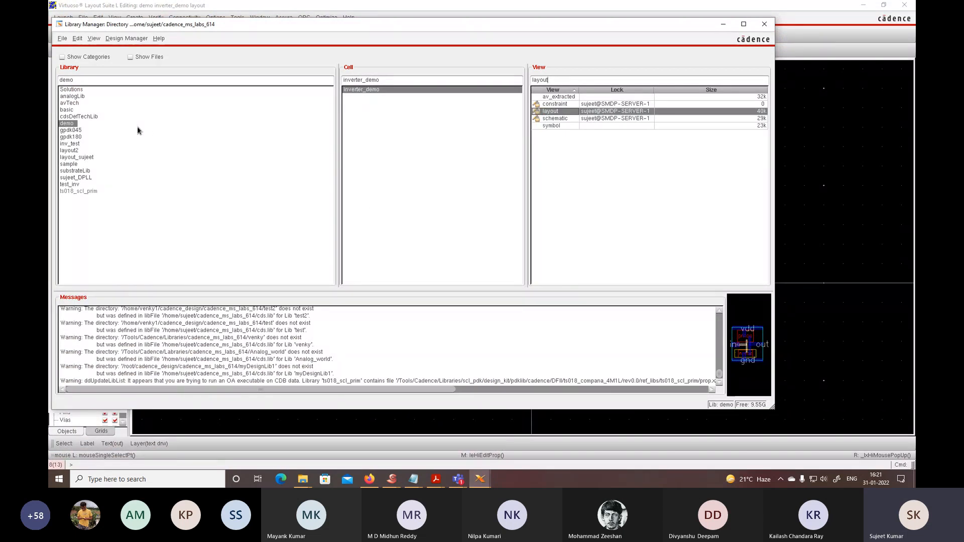
{"action": "left_click", "coordinate": [564, 98]}
{"action": "double_click", "coordinate": [565, 99]}
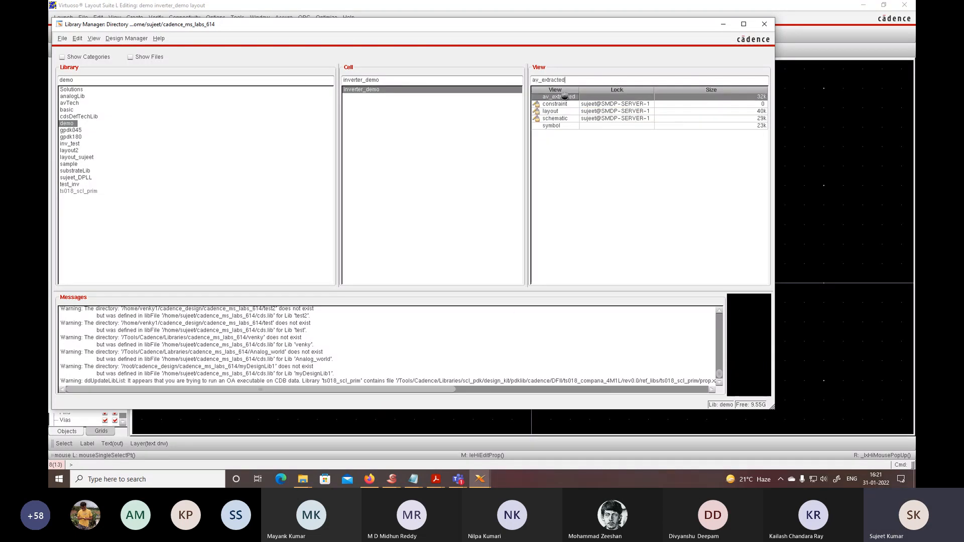
{"action": "left_click", "coordinate": [482, 64]}
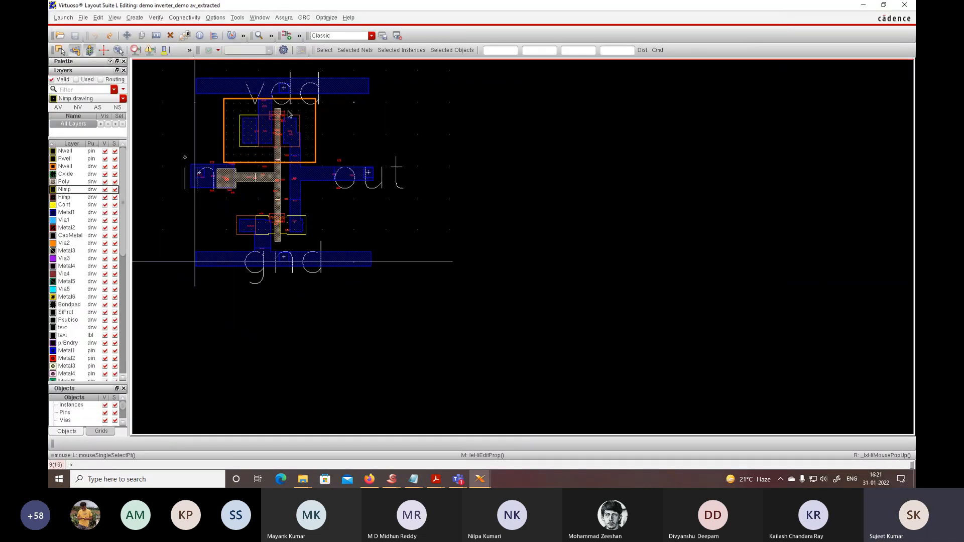
- Display all hierarchy levels of the extracted view and examine the parasitic components around the output wiring and the NMOS transistor
{"action": "scroll", "coordinate": [240, 172], "scroll_direction": "up", "scroll_amount": 3, "text": "ctrl"}
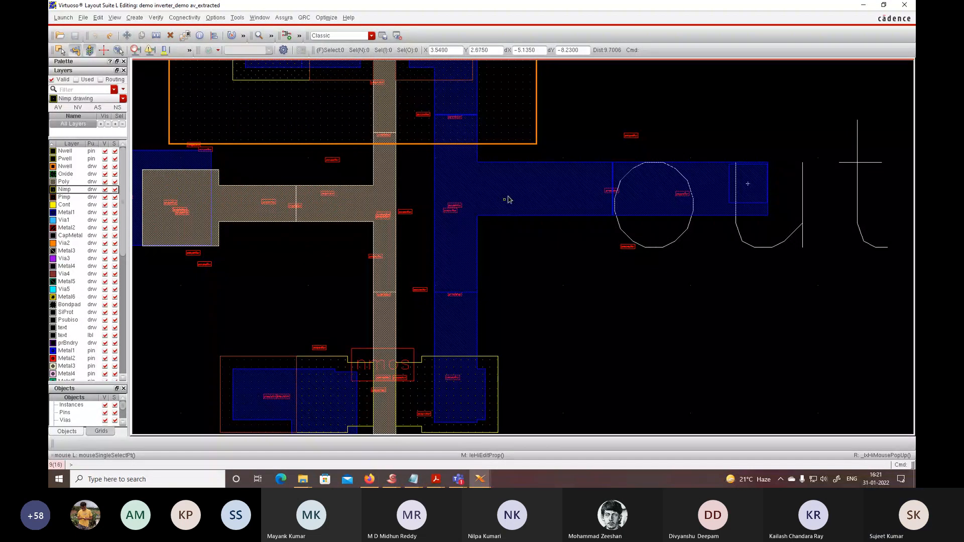
{"action": "scroll", "coordinate": [508, 200], "scroll_direction": "down", "scroll_amount": 3, "text": "ctrl"}
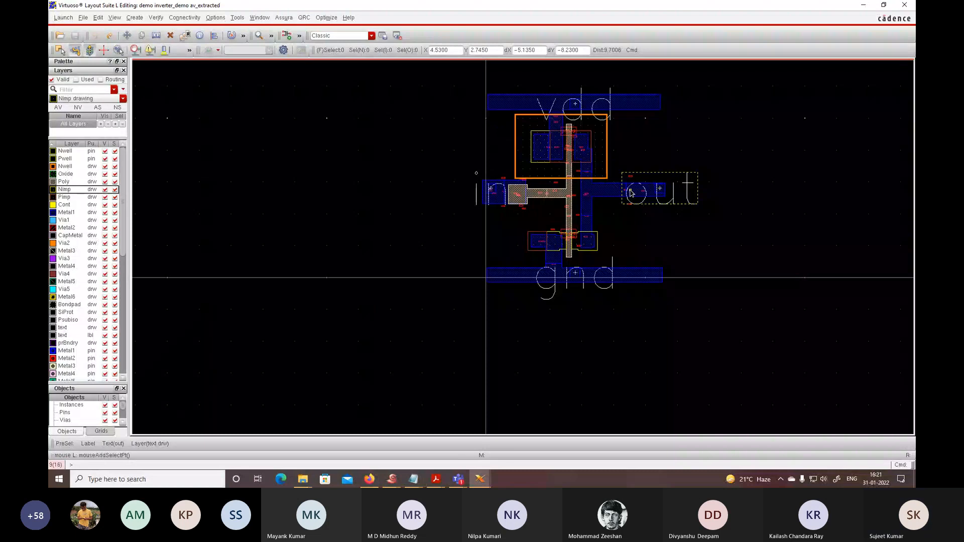
{"action": "scroll", "coordinate": [577, 190], "scroll_direction": "up", "scroll_amount": 4, "text": "ctrl"}
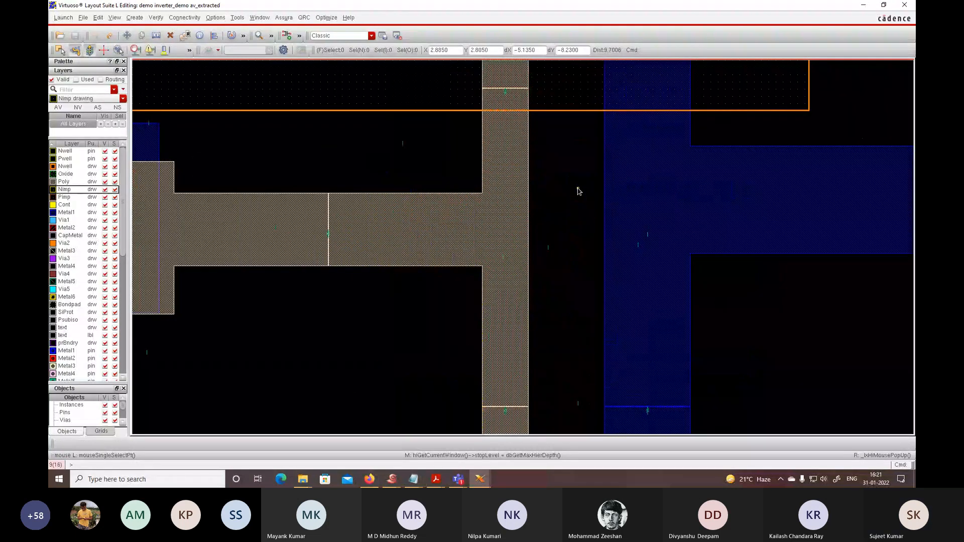
{"action": "scroll", "coordinate": [578, 190], "scroll_direction": "down", "scroll_amount": 2}
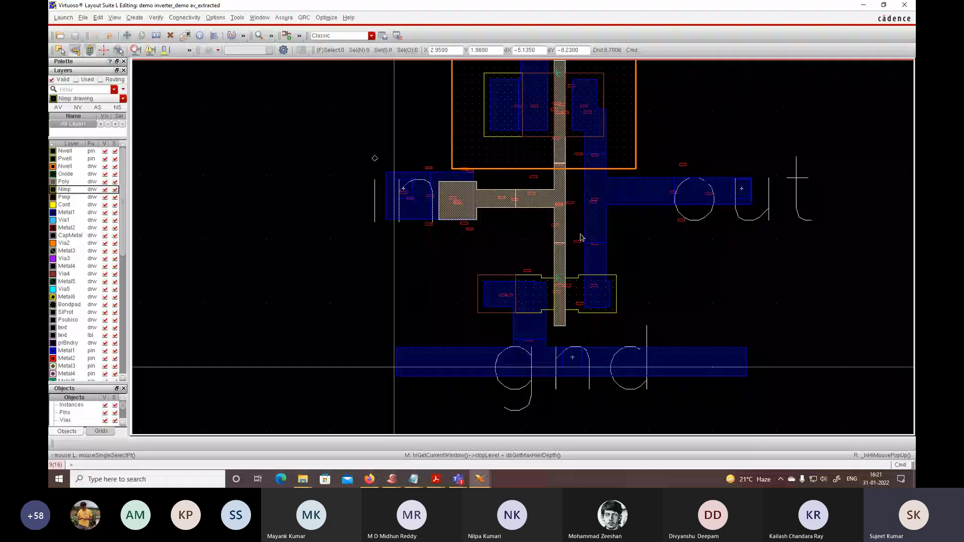
{"action": "scroll", "coordinate": [580, 235], "scroll_direction": "up", "scroll_amount": 2}
{"action": "scroll", "coordinate": [581, 236], "scroll_direction": "down", "scroll_amount": 3}
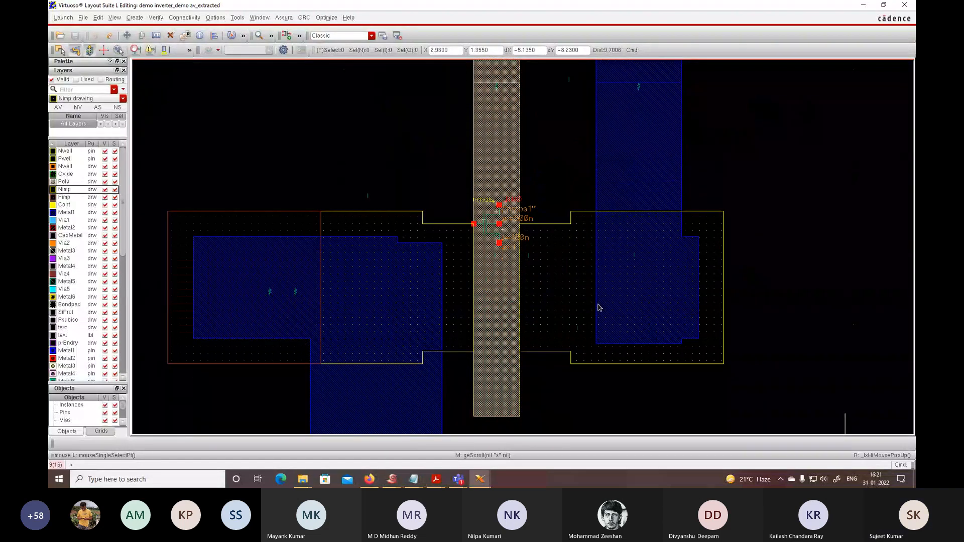
{"action": "scroll", "coordinate": [593, 312], "scroll_direction": "up", "scroll_amount": 1, "text": "ctrl"}
{"action": "scroll", "coordinate": [581, 326], "scroll_direction": "up", "scroll_amount": 2, "text": "ctrl"}
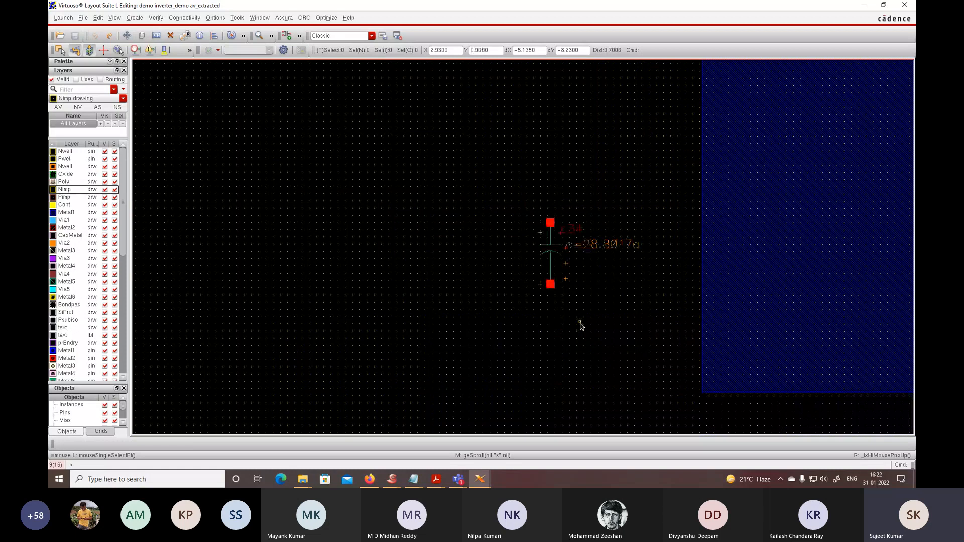
- Examine the parasitic components around the PMOS transistor, down to the resistor on its Metal1 source area
{"action": "scroll", "coordinate": [578, 291], "scroll_direction": "down", "scroll_amount": 4, "text": "ctrl"}
{"action": "scroll", "coordinate": [577, 249], "scroll_direction": "up", "scroll_amount": 3}
{"action": "scroll", "coordinate": [577, 250], "scroll_direction": "down", "scroll_amount": 2, "text": "shift"}
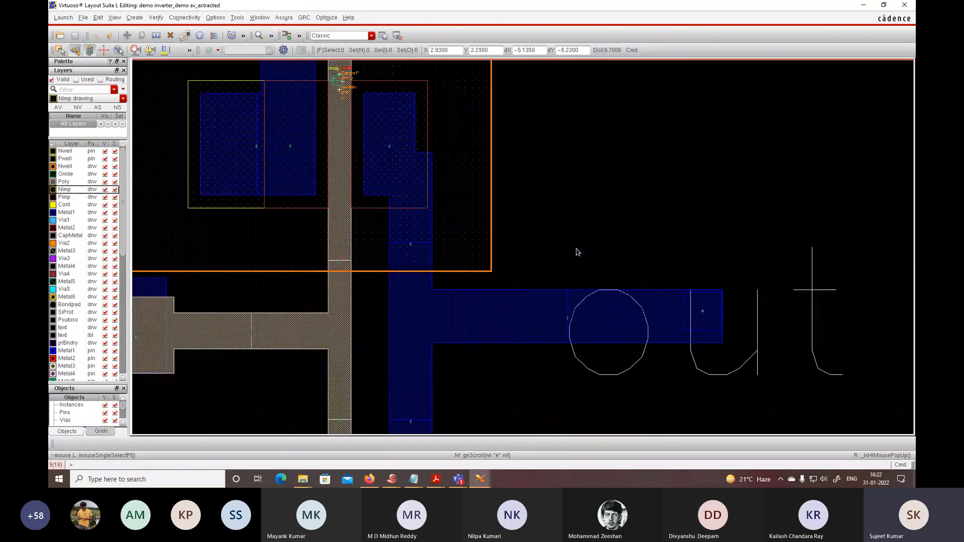
{"action": "scroll", "coordinate": [392, 287], "scroll_direction": "down", "scroll_amount": 2, "text": "ctrl"}
{"action": "scroll", "coordinate": [389, 281], "scroll_direction": "up", "scroll_amount": 2, "text": "shift"}
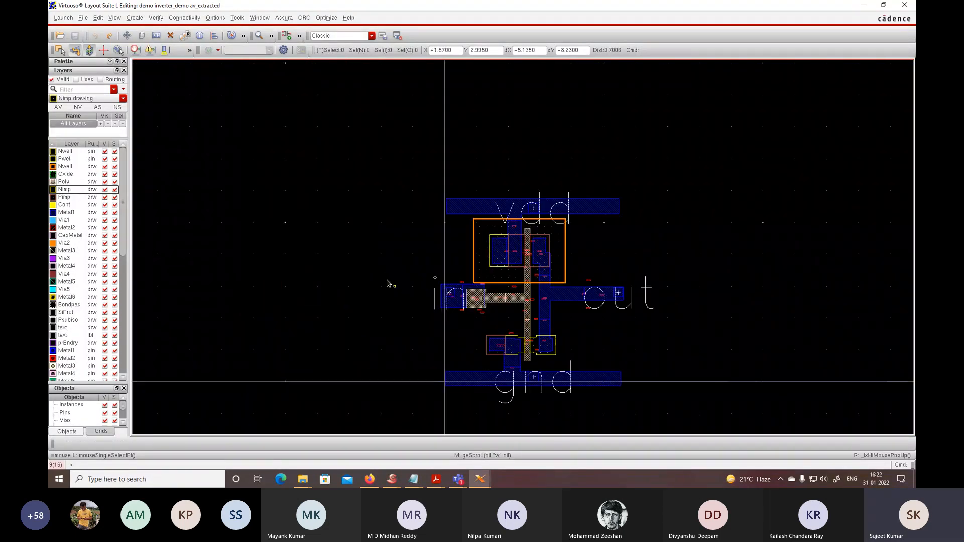
{"action": "scroll", "coordinate": [511, 257], "scroll_direction": "up", "scroll_amount": 5, "text": "ctrl"}
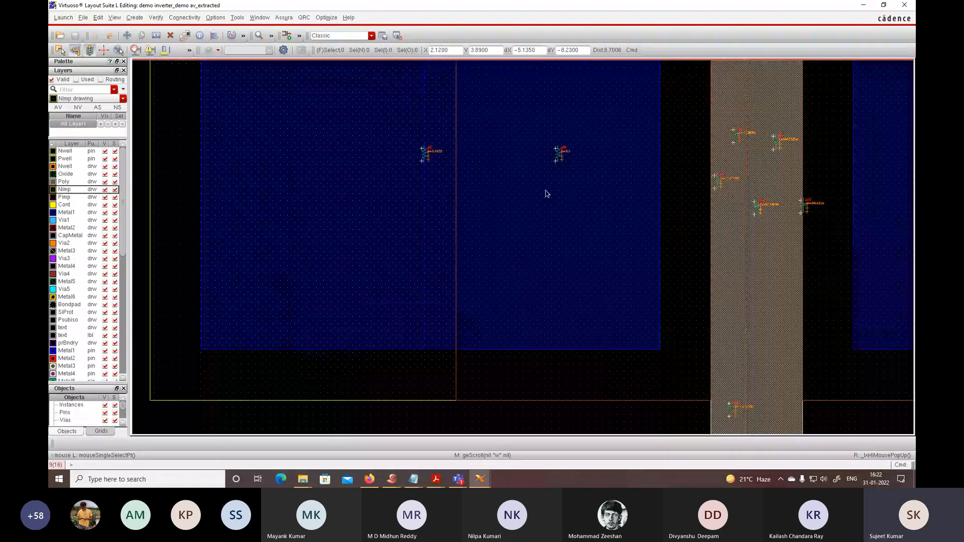
{"action": "scroll", "coordinate": [547, 171], "scroll_direction": "up", "scroll_amount": 2, "text": "ctrl"}
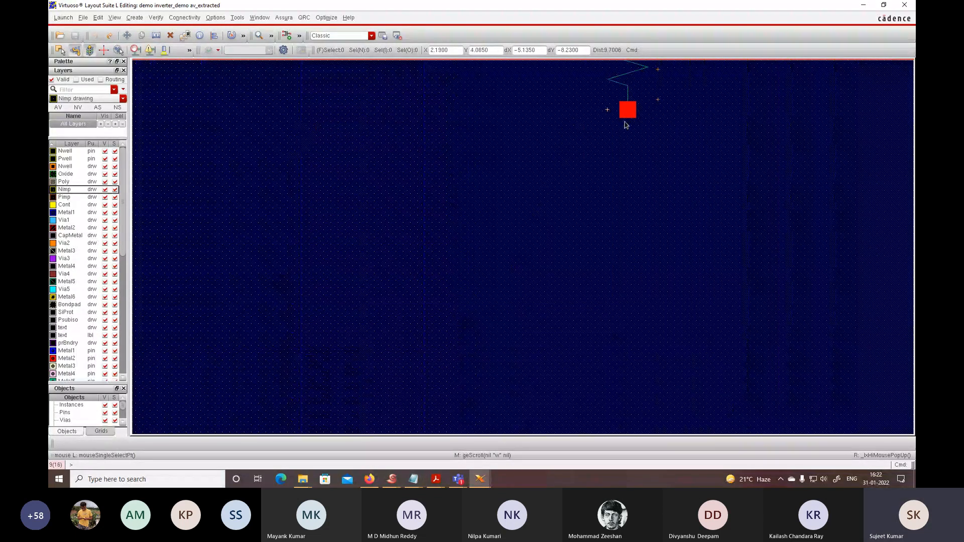
{"action": "scroll", "coordinate": [626, 126], "scroll_direction": "up", "scroll_amount": 1}
{"action": "scroll", "coordinate": [633, 148], "scroll_direction": "down", "scroll_amount": 4, "text": "ctrl"}
{"action": "scroll", "coordinate": [585, 152], "scroll_direction": "up", "scroll_amount": 1, "text": "shift"}
{"action": "scroll", "coordinate": [693, 175], "scroll_direction": "down", "scroll_amount": 1, "text": "shift"}
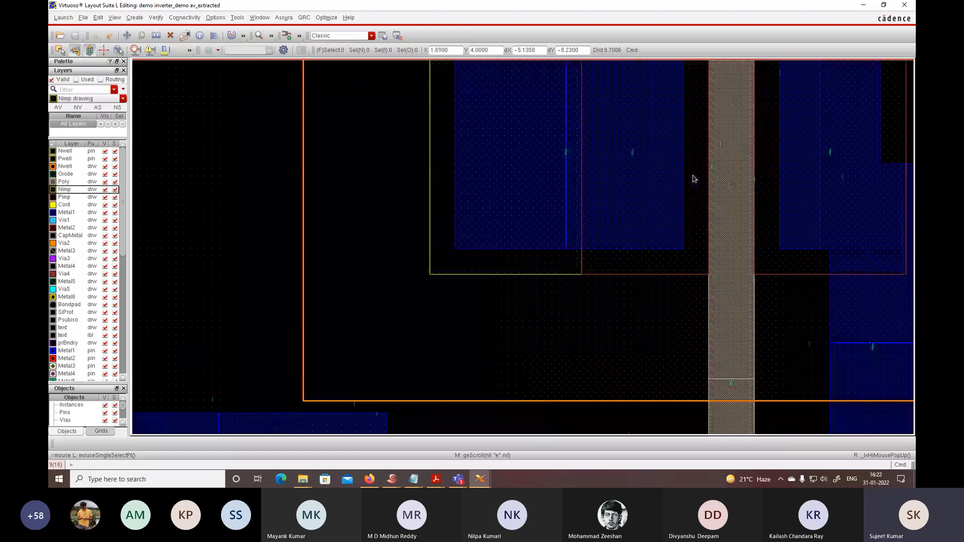
{"action": "scroll", "coordinate": [547, 164], "scroll_direction": "up", "scroll_amount": 4, "text": "ctrl"}
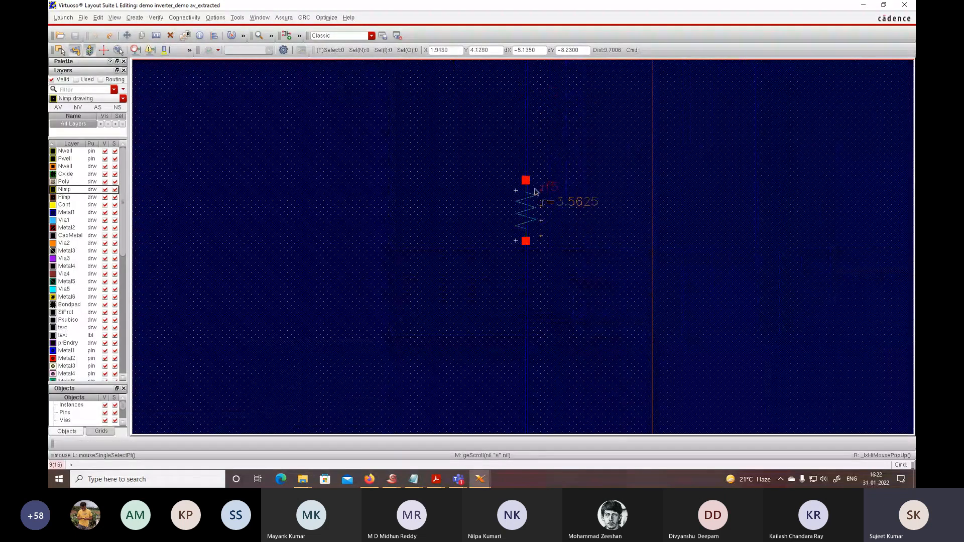
- Examine the extracted parasitic resistors and then the overall inverter layout in the av_extracted view, from the vdd rail down to gnd
{"action": "scroll", "coordinate": [746, 229], "scroll_direction": "up", "scroll_amount": 3}
{"action": "scroll", "coordinate": [746, 229], "scroll_direction": "right", "scroll_amount": 3, "text": "shift"}
{"action": "scroll", "coordinate": [483, 158], "scroll_direction": "up", "scroll_amount": 4}
{"action": "scroll", "coordinate": [518, 241], "scroll_direction": "down", "scroll_amount": 3, "text": "ctrl"}
{"action": "scroll", "coordinate": [517, 241], "scroll_direction": "down", "scroll_amount": 2}
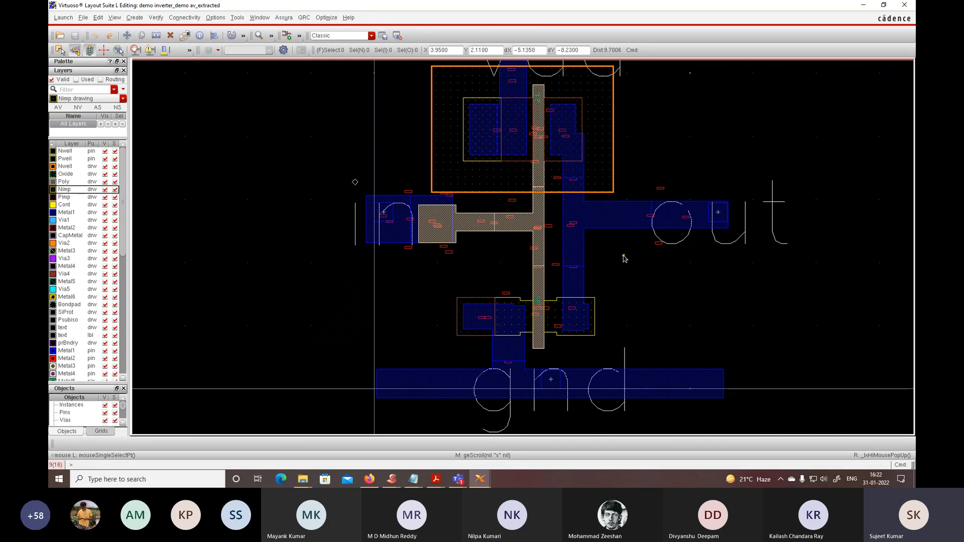
{"action": "scroll", "coordinate": [624, 259], "scroll_direction": "down", "scroll_amount": 2}
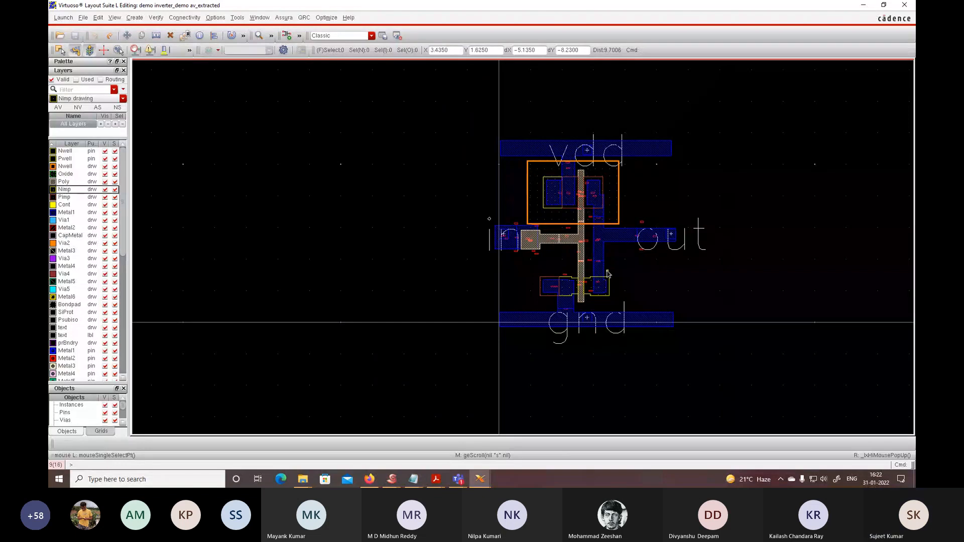
{"action": "scroll", "coordinate": [633, 249], "scroll_direction": "down", "scroll_amount": 2}
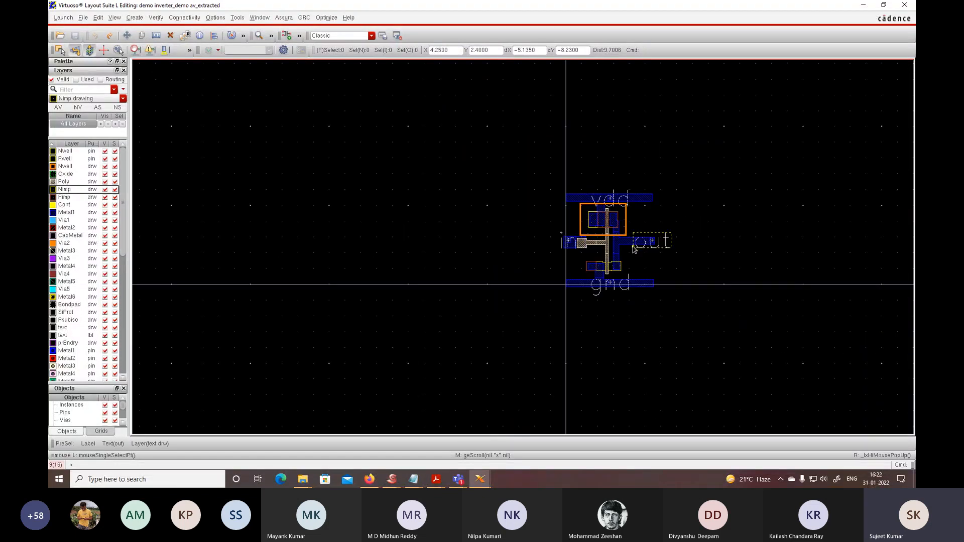
{"action": "scroll", "coordinate": [633, 246], "scroll_direction": "up", "scroll_amount": 4}
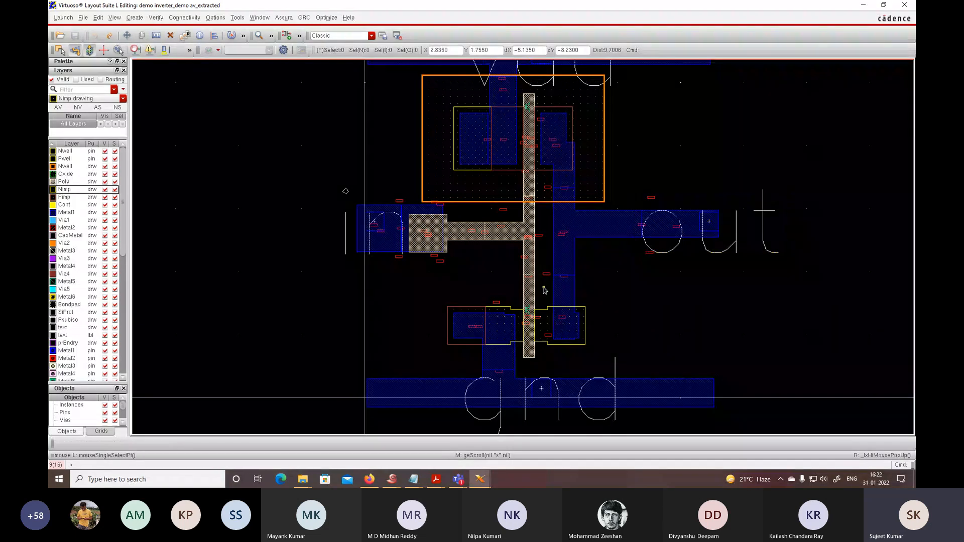
{"action": "scroll", "coordinate": [518, 290], "scroll_direction": "down", "scroll_amount": 2}
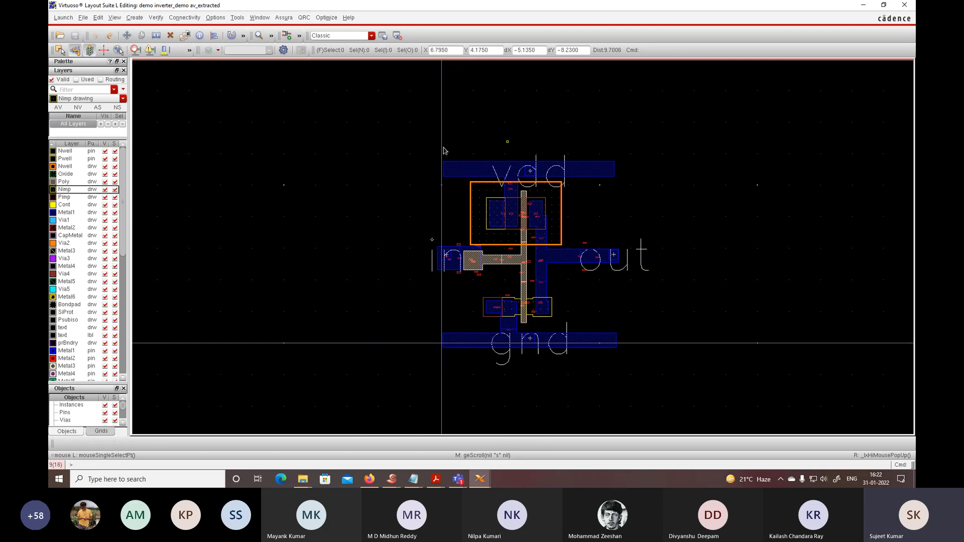
{"action": "left_click", "coordinate": [670, 297]}
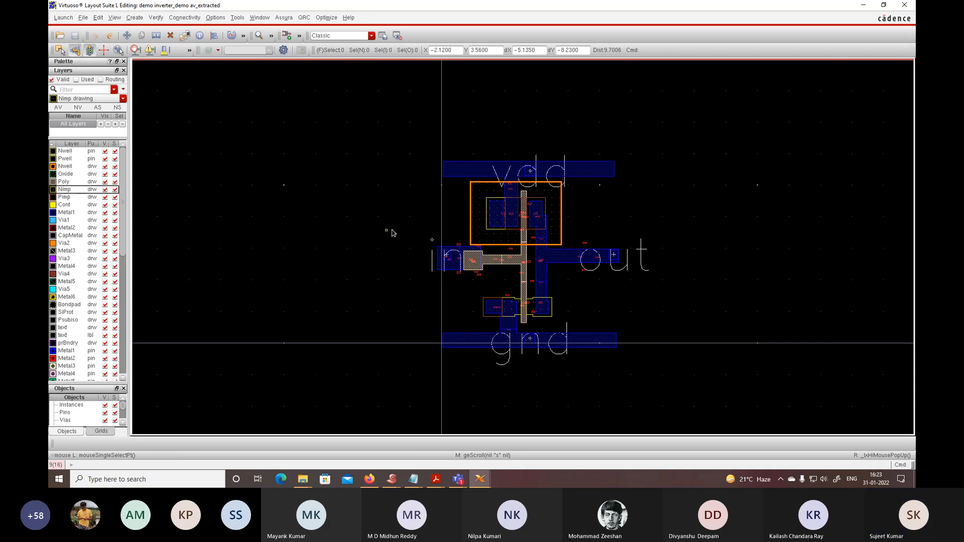
- Close the av_extracted view and minimize the Library Manager to return to the inverter_demo layout
{"action": "left_click", "coordinate": [902, 7]}
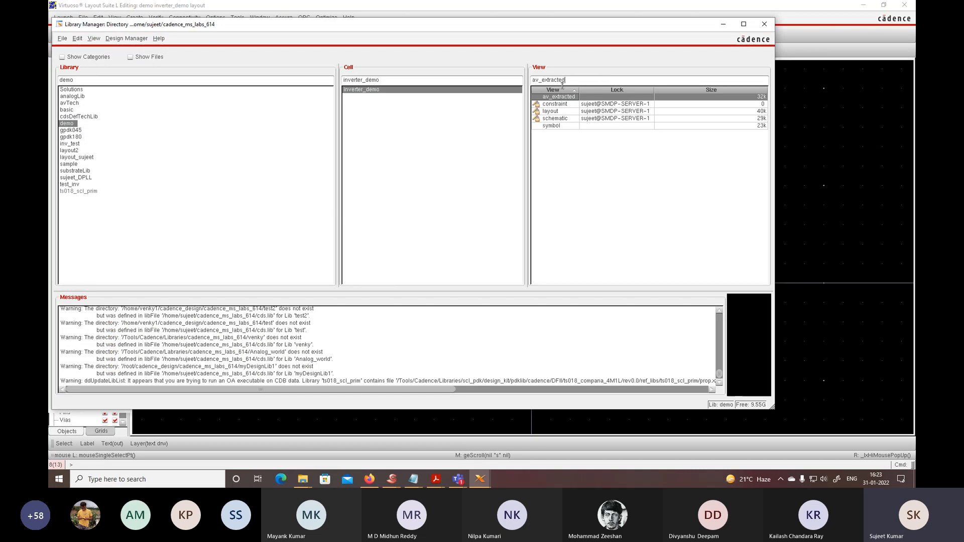
{"action": "right_click", "coordinate": [65, 126]}
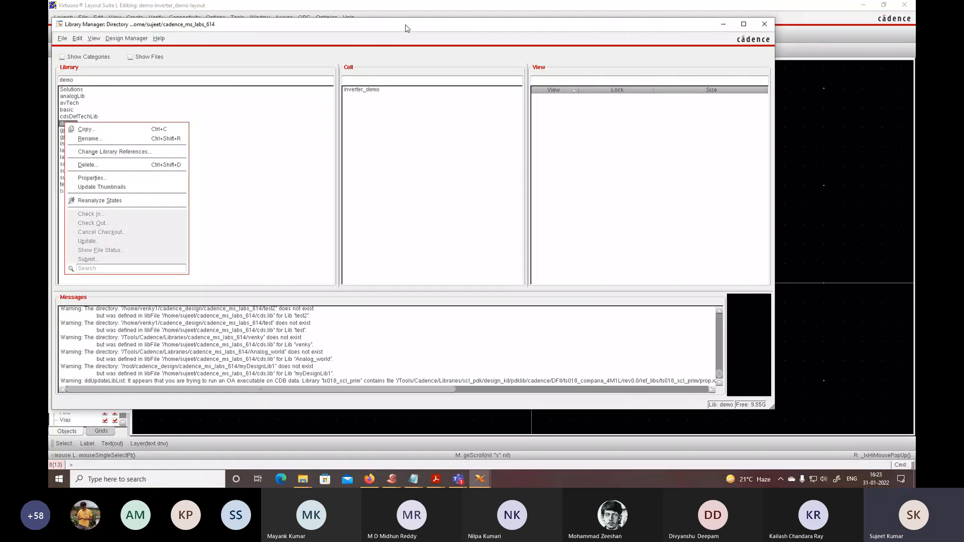
{"action": "left_click", "coordinate": [723, 24]}
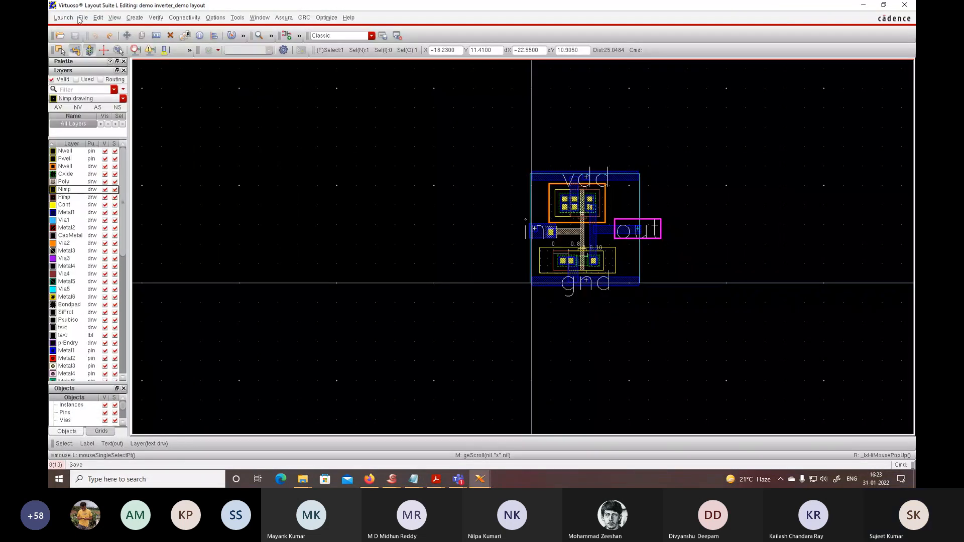
- Create a new schematic cell view named inverter_demo_post in the demo library, opened with Schematics L
{"action": "left_click", "coordinate": [84, 18]}
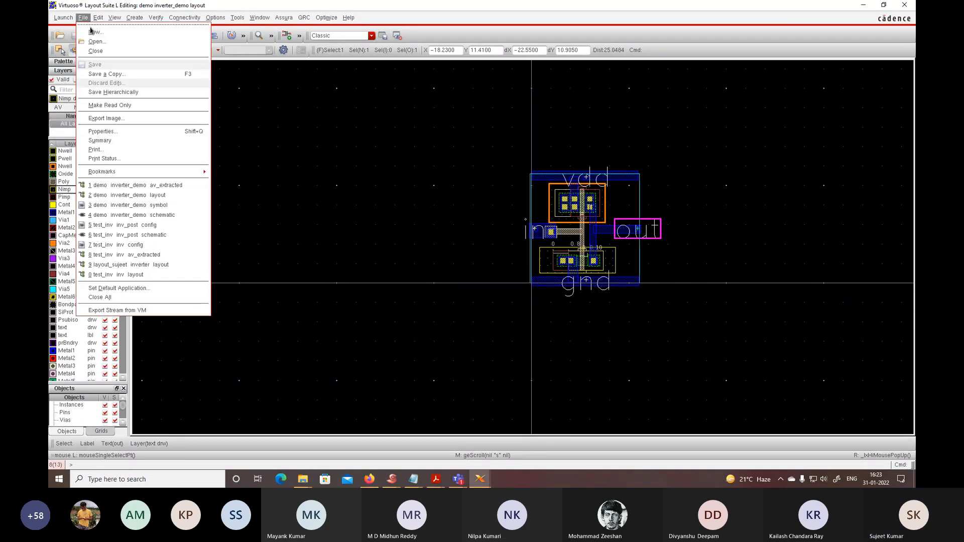
{"action": "left_click", "coordinate": [93, 32]}
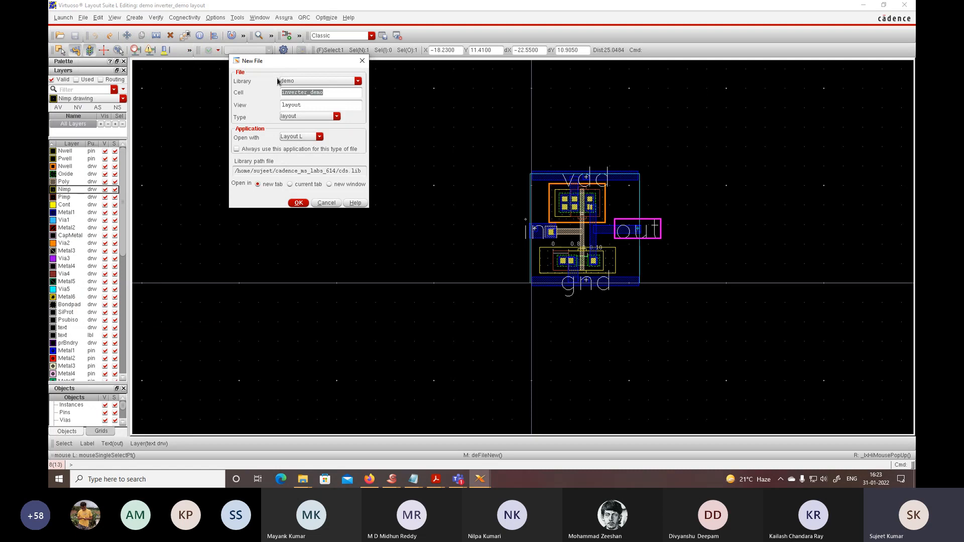
{"action": "left_click", "coordinate": [327, 94]}
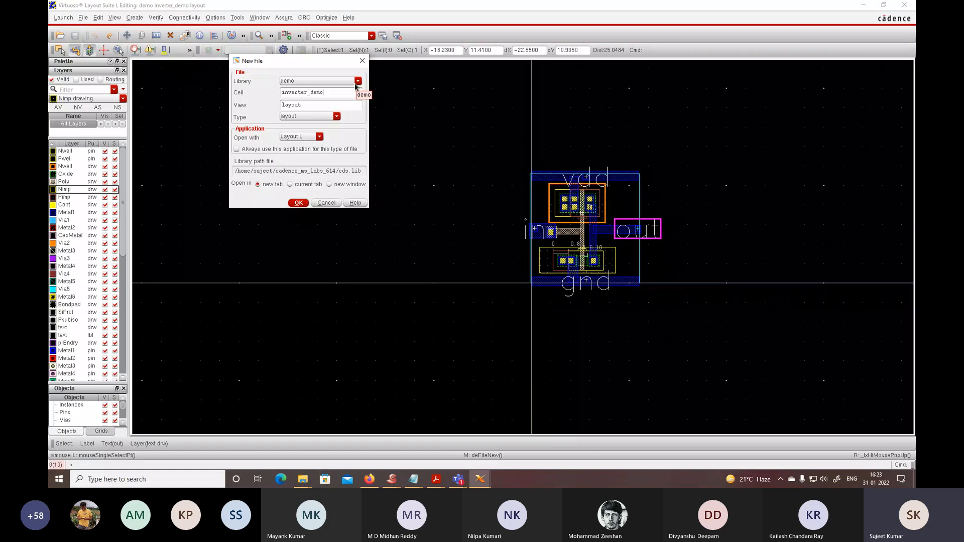
{"action": "type", "text": "_post"}
{"action": "left_click", "coordinate": [336, 117]}
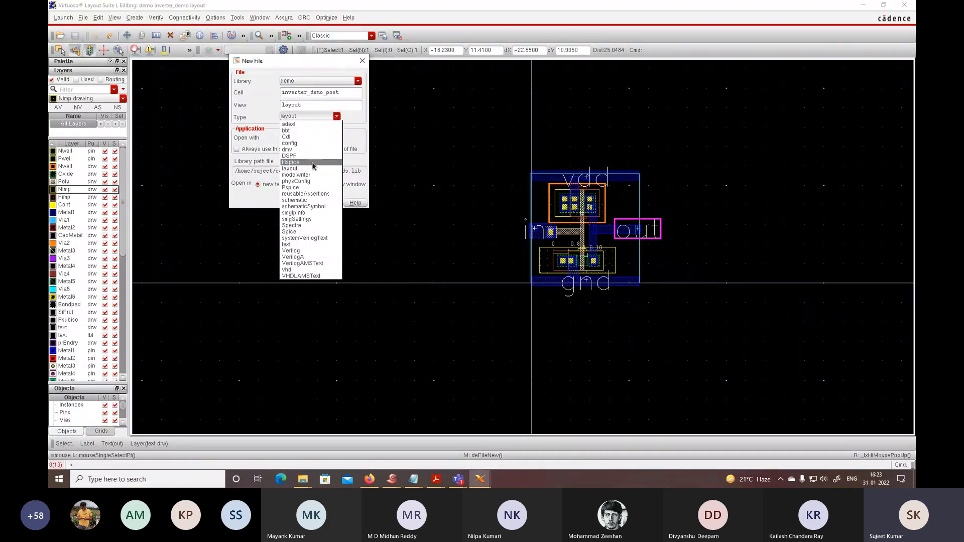
{"action": "left_click", "coordinate": [308, 200]}
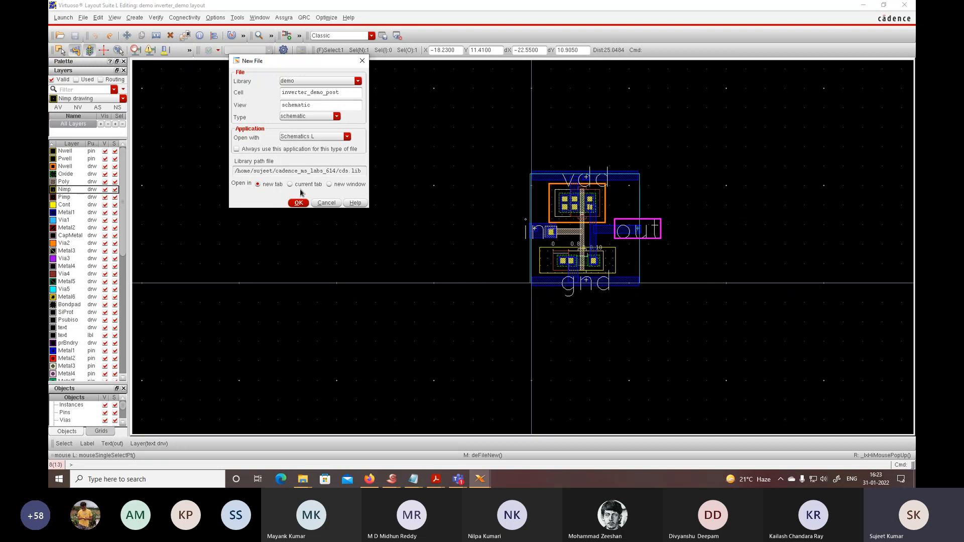
{"action": "left_click", "coordinate": [307, 204]}
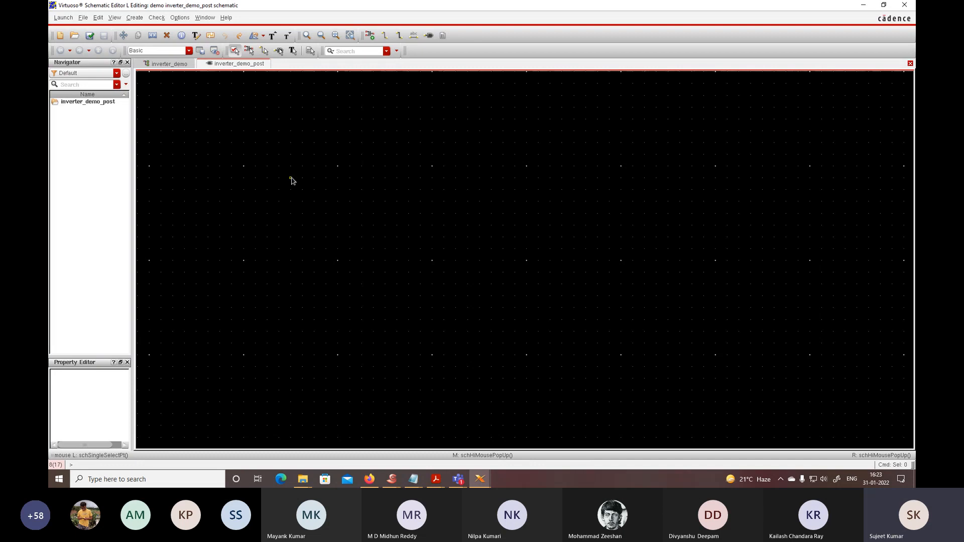
- Place one instance of the inverter_demo symbol from the demo library in the middle of the schematic
{"action": "key", "text": "i"}
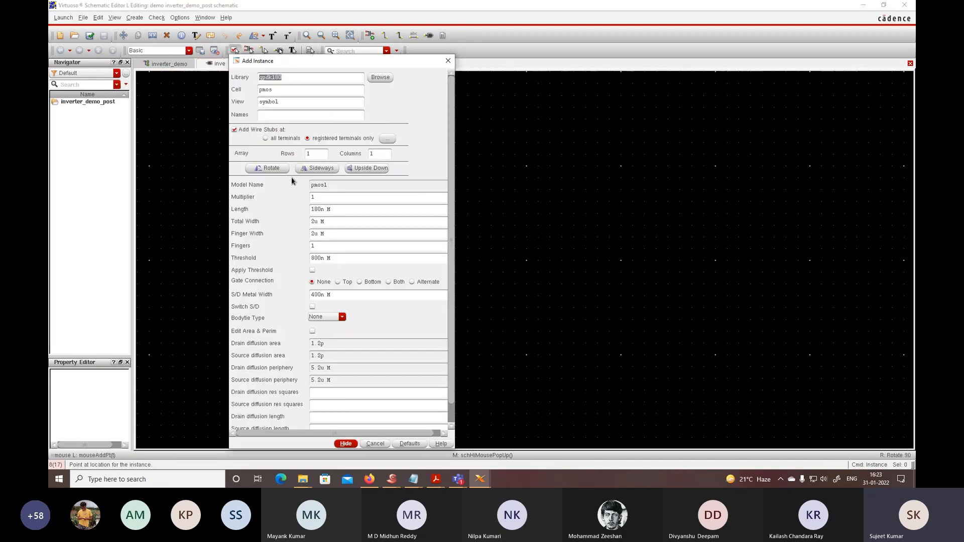
{"action": "left_click", "coordinate": [381, 77]}
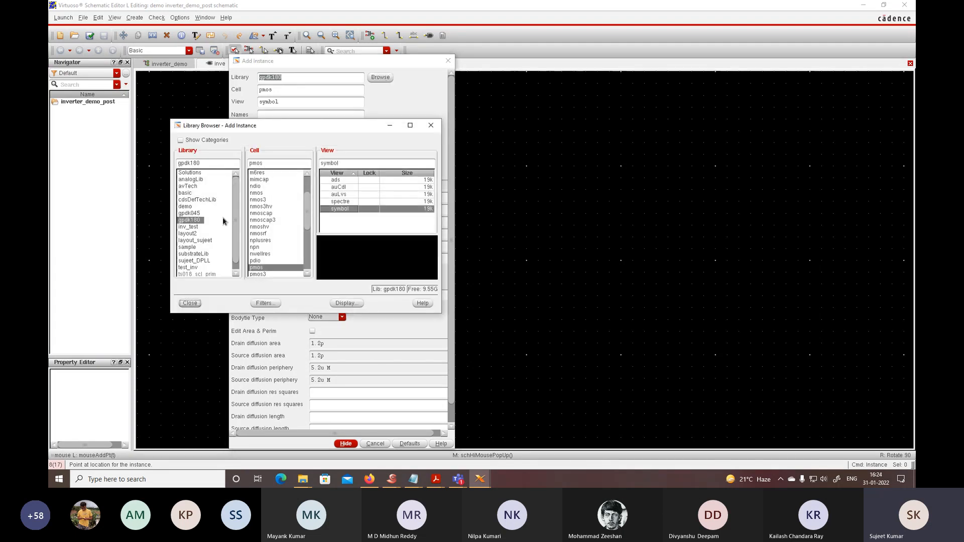
{"action": "left_click", "coordinate": [195, 207]}
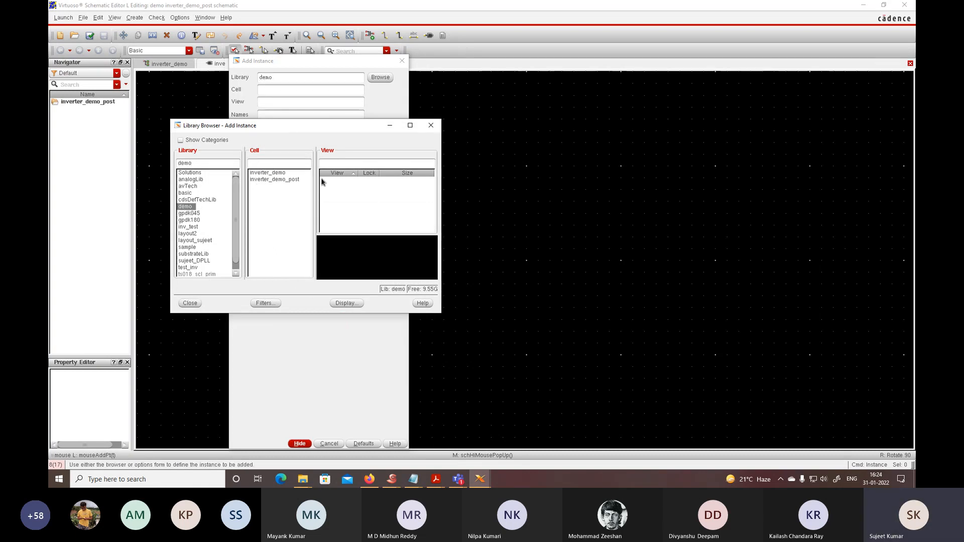
{"action": "left_click", "coordinate": [282, 180]}
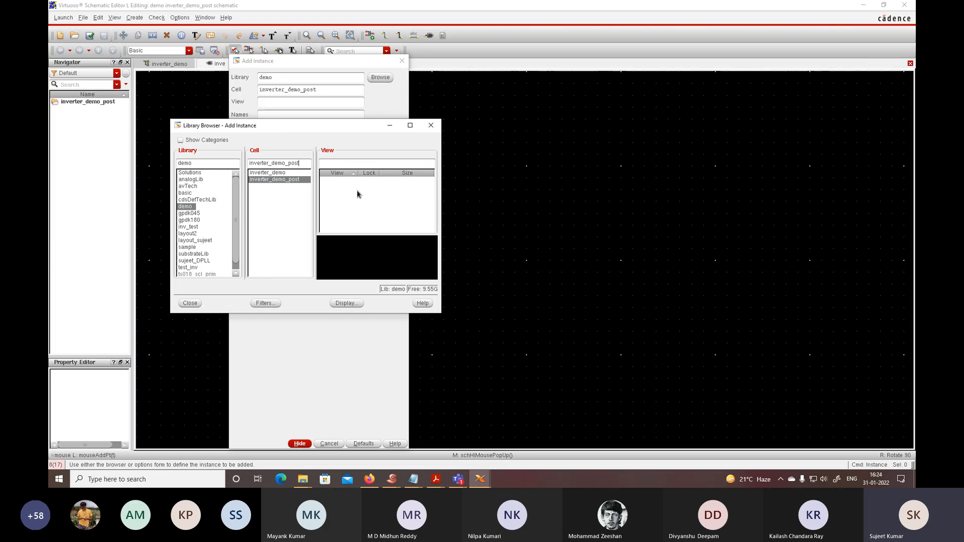
{"action": "left_click", "coordinate": [275, 174]}
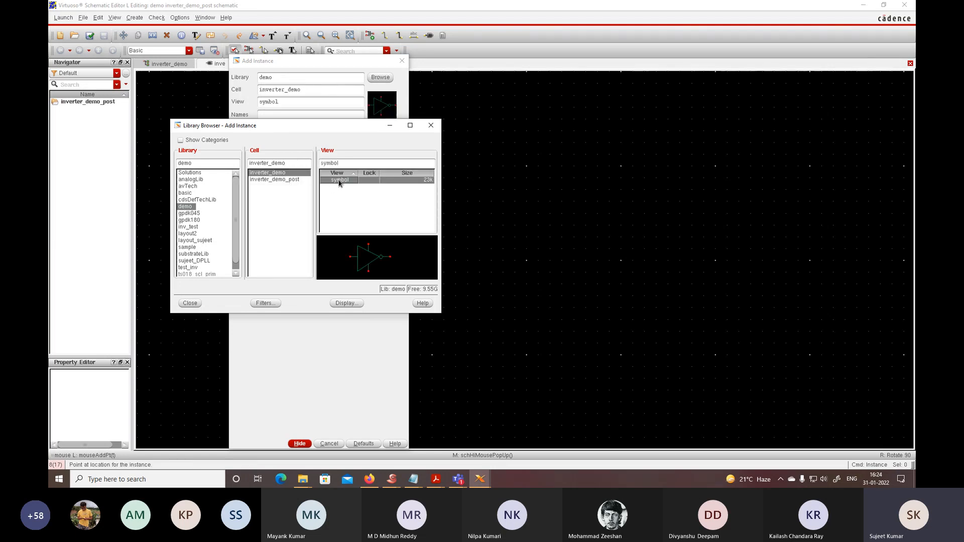
{"action": "left_click", "coordinate": [190, 303]}
{"action": "left_click", "coordinate": [299, 444]}
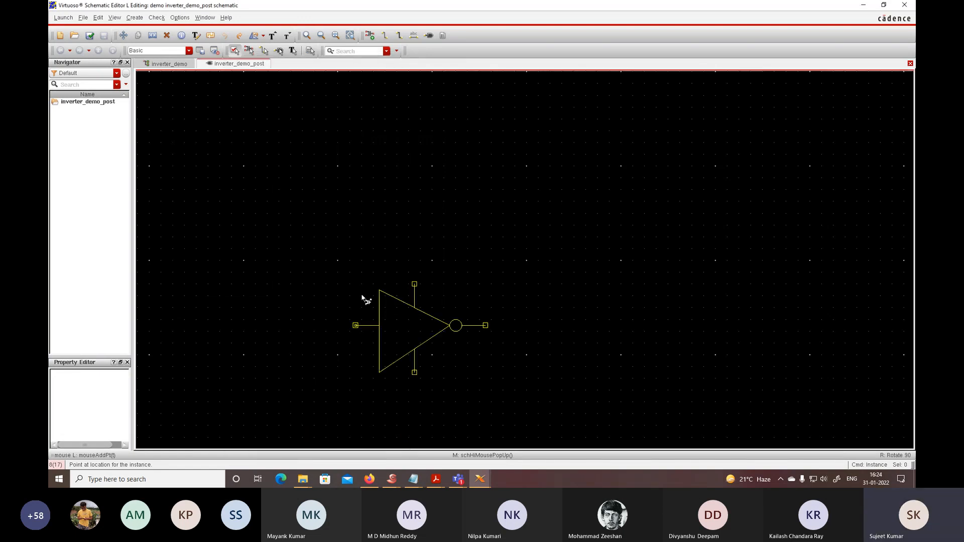
{"action": "left_click", "coordinate": [394, 221]}
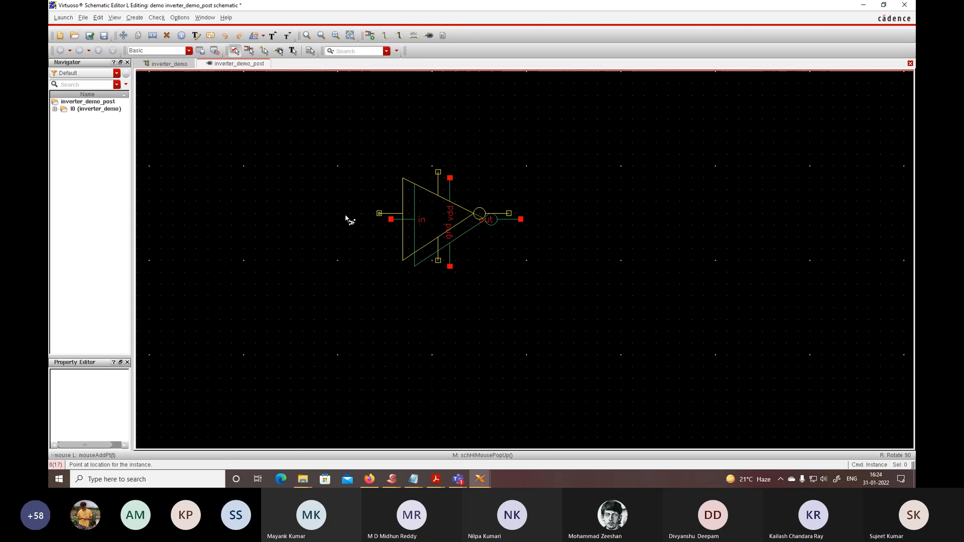
{"action": "key", "text": "Escape"}
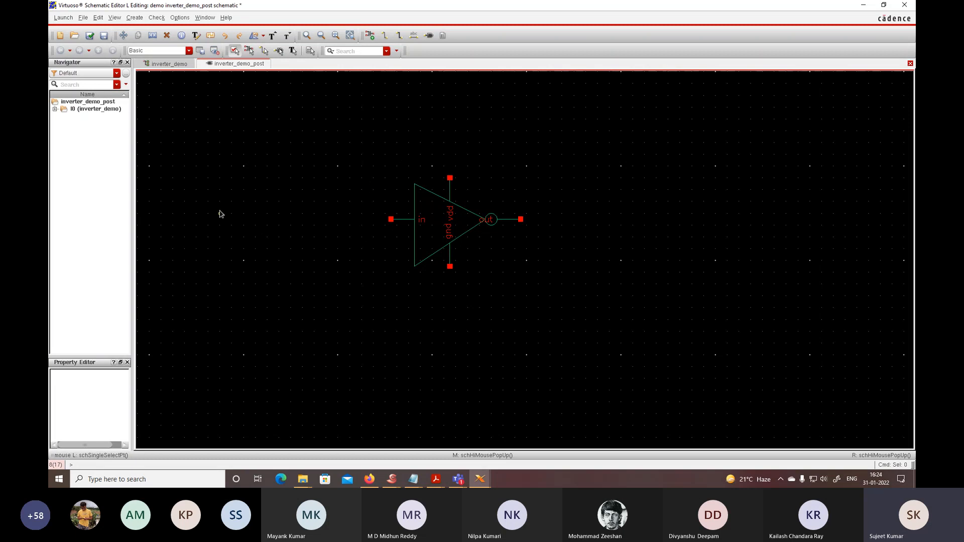
- Add inputOutput pins named vdd above and gnd below the inverter symbol, in line with its supply terminals
{"action": "key", "text": "p"}
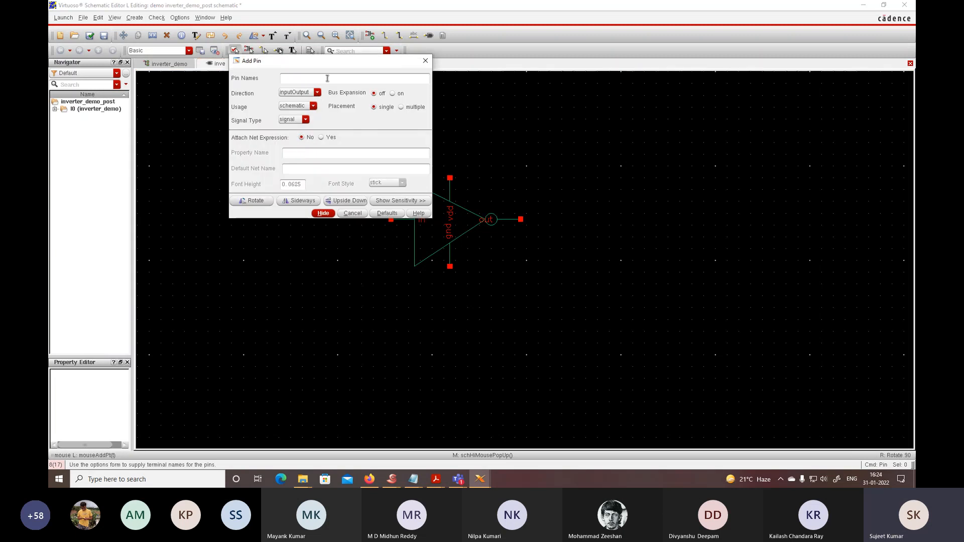
{"action": "type", "text": "vdd gnd"}
{"action": "left_click", "coordinate": [322, 213]}
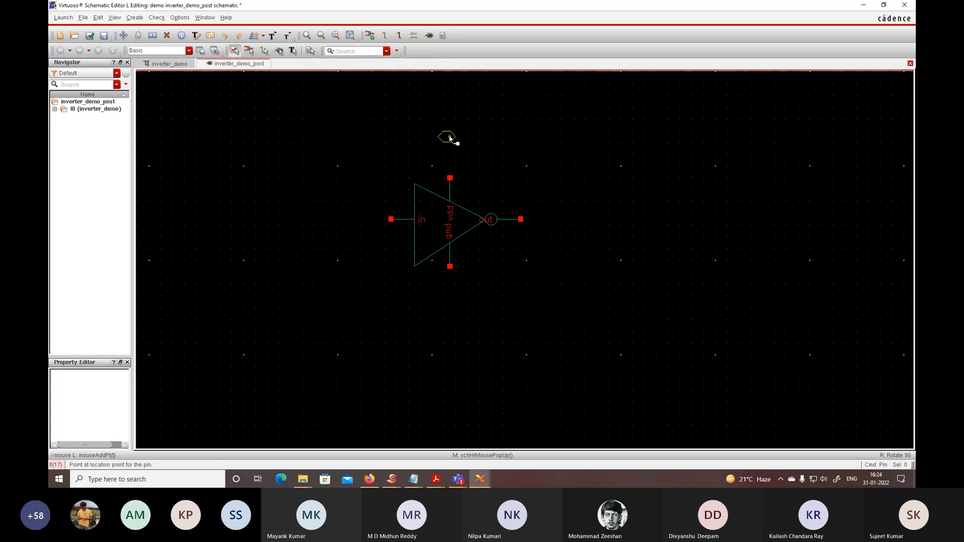
{"action": "left_click", "coordinate": [449, 138]}
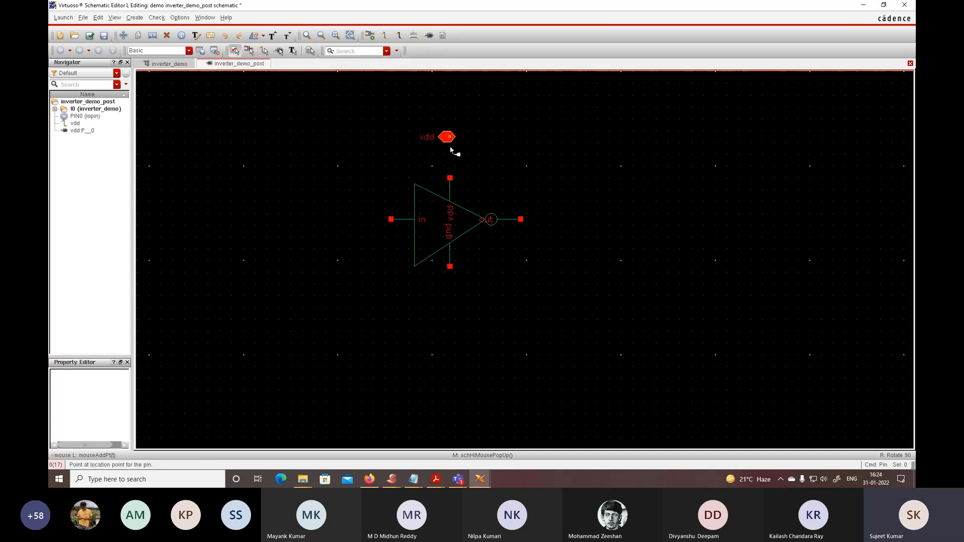
{"action": "left_click", "coordinate": [449, 315]}
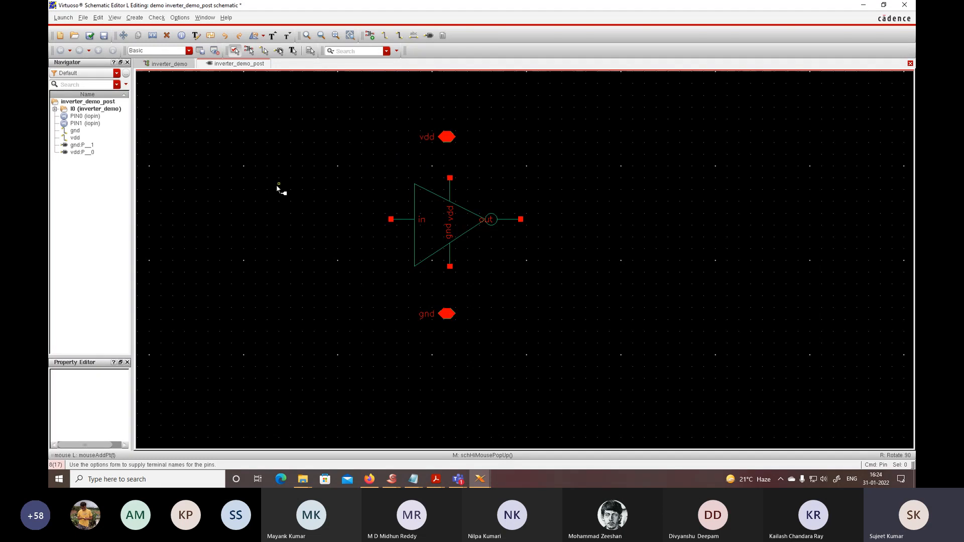
- Add an input pin named in to the left of the inverter symbol, level with its input terminal
{"action": "left_click", "coordinate": [298, 93]}
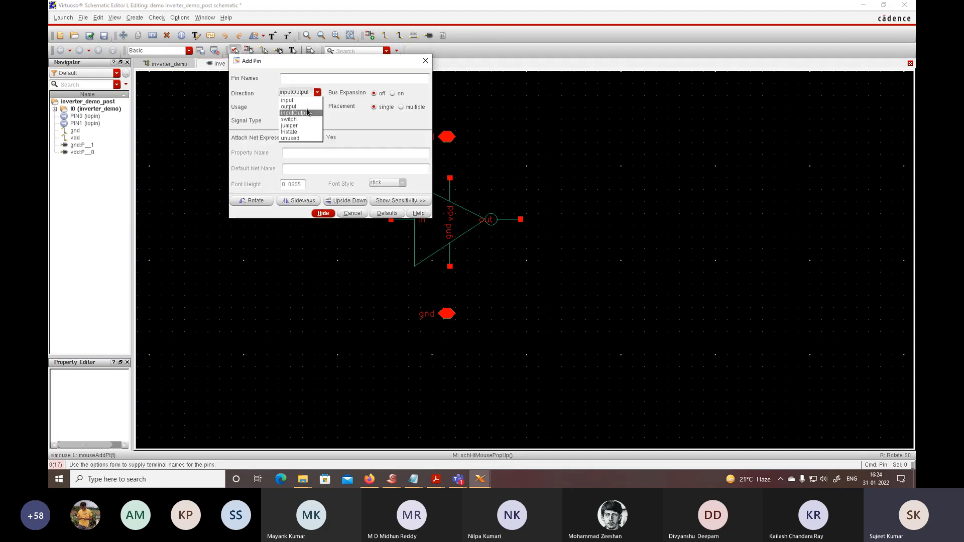
{"action": "left_click", "coordinate": [288, 100]}
{"action": "left_click", "coordinate": [311, 79]}
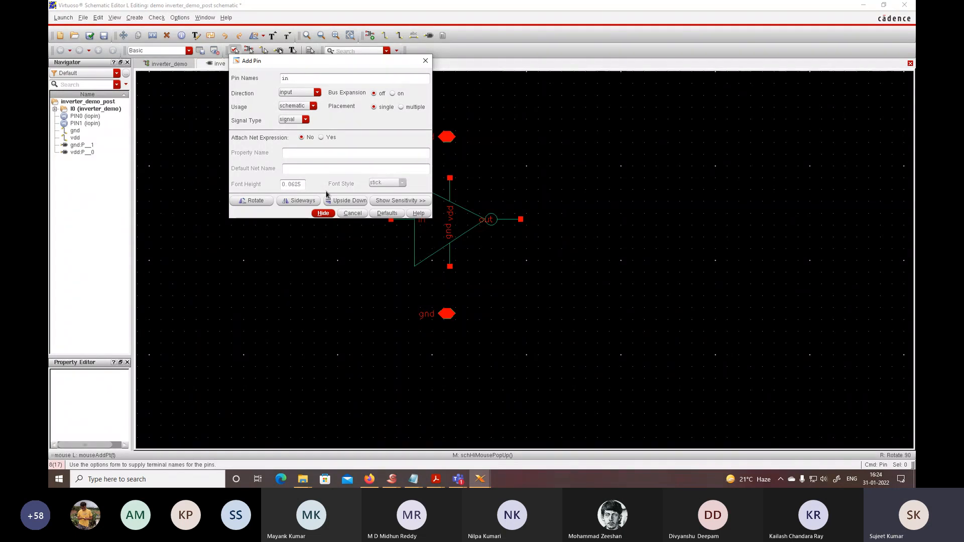
{"action": "left_click", "coordinate": [323, 213]}
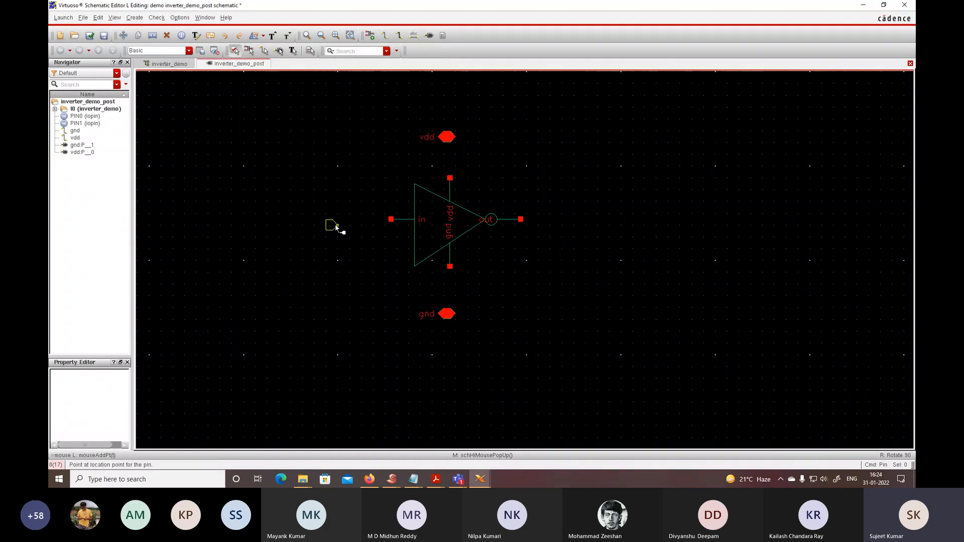
{"action": "left_click", "coordinate": [325, 219]}
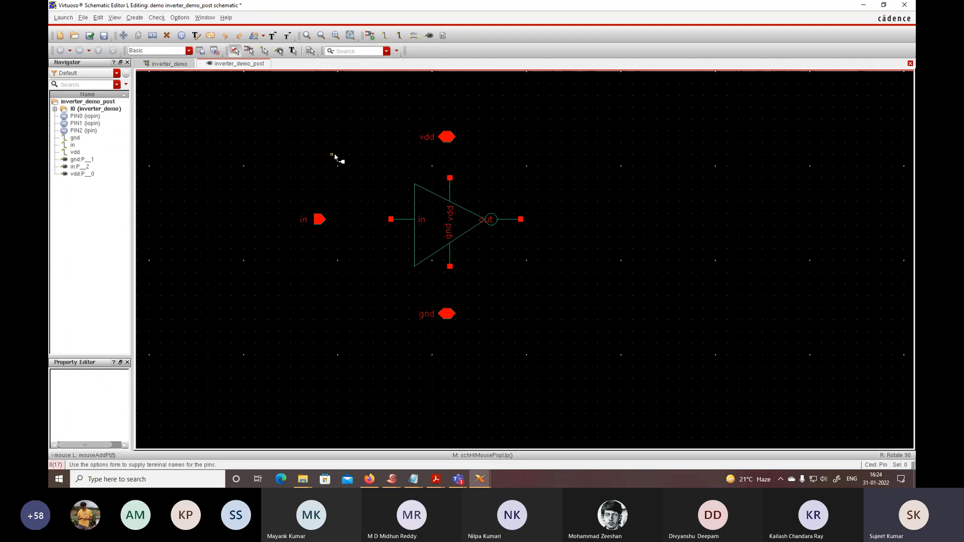
- Add an output pin named out to the right of the inverter symbol, level with its output terminal
{"action": "left_click", "coordinate": [311, 93]}
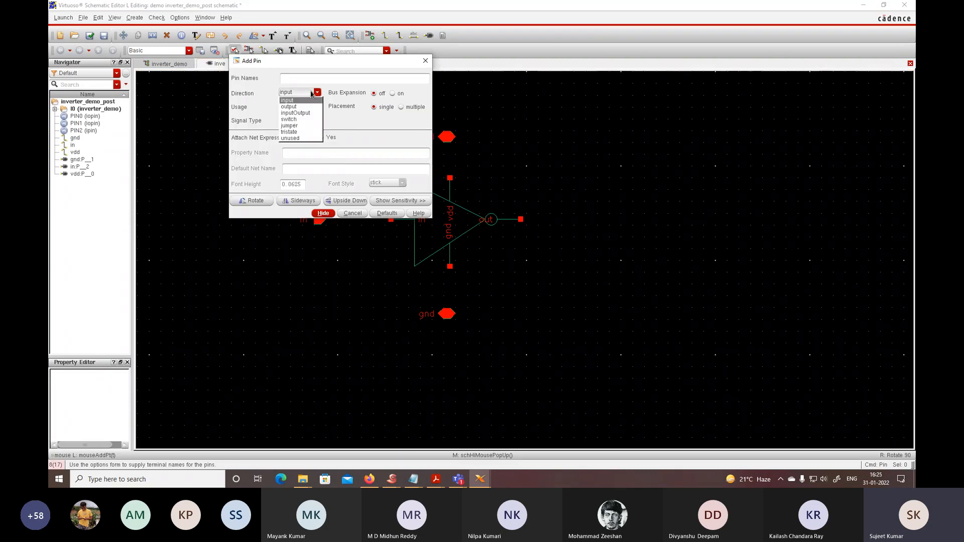
{"action": "left_click", "coordinate": [296, 107]}
{"action": "type", "text": "out"}
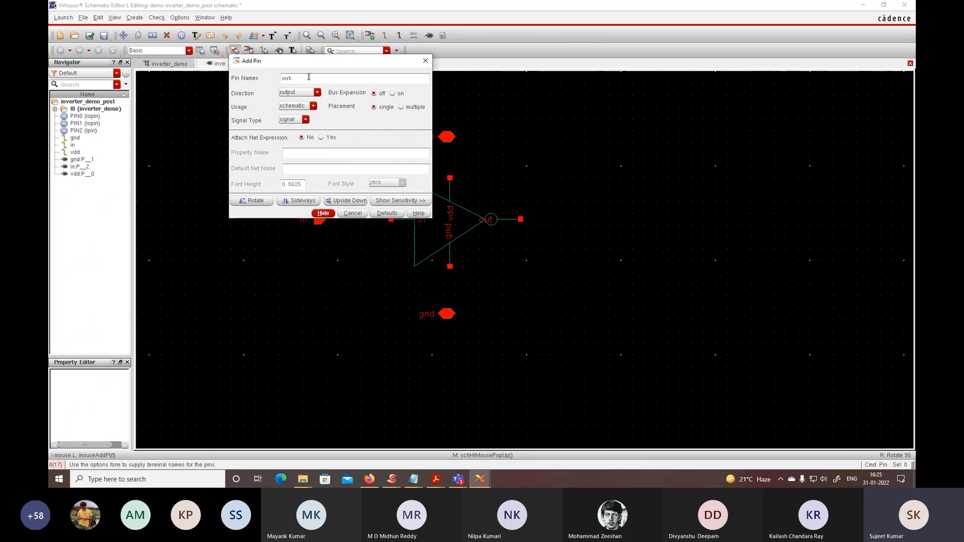
{"action": "left_click", "coordinate": [323, 213]}
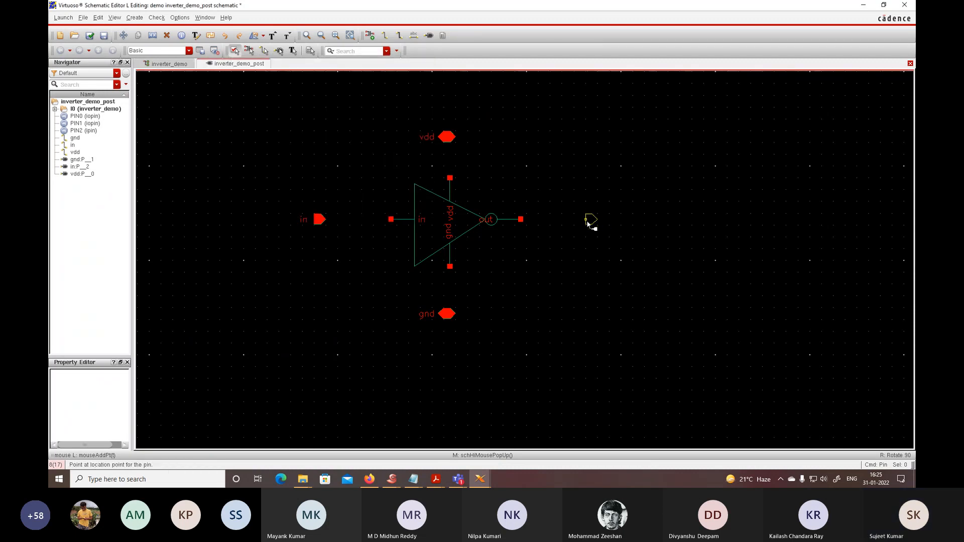
{"action": "left_click", "coordinate": [588, 222]}
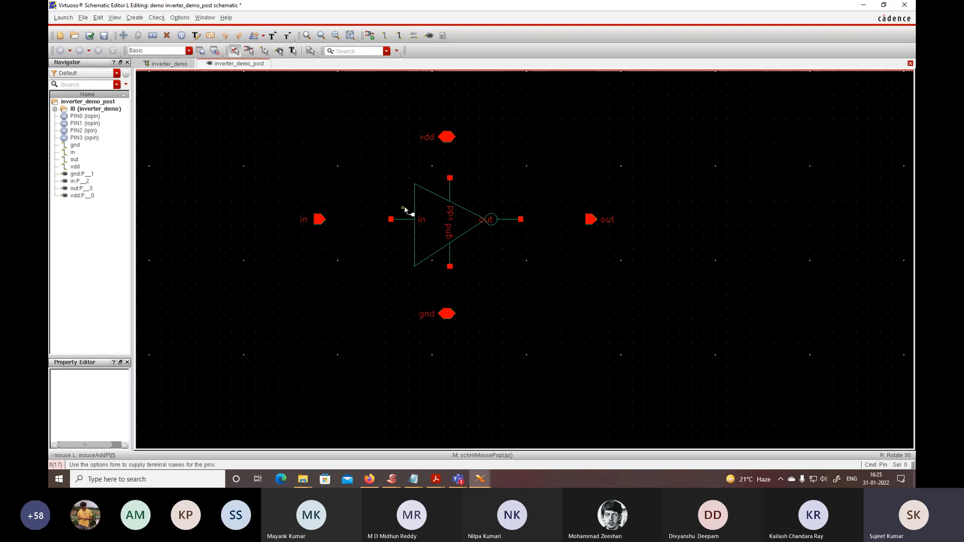
- Wire the vdd, in, gnd and out pins to the matching inverter symbol terminals, and check and save the schematic
{"action": "key", "text": "w"}
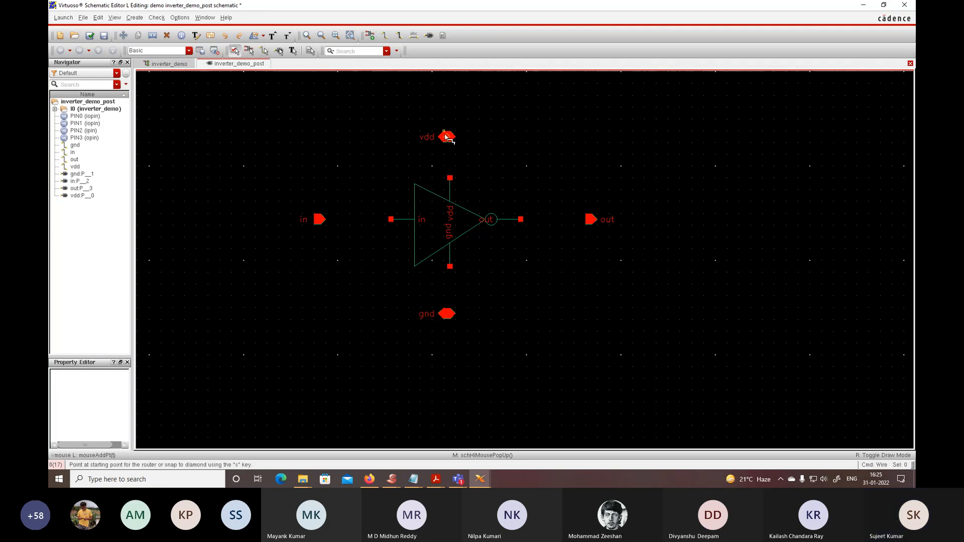
{"action": "left_click", "coordinate": [450, 178]}
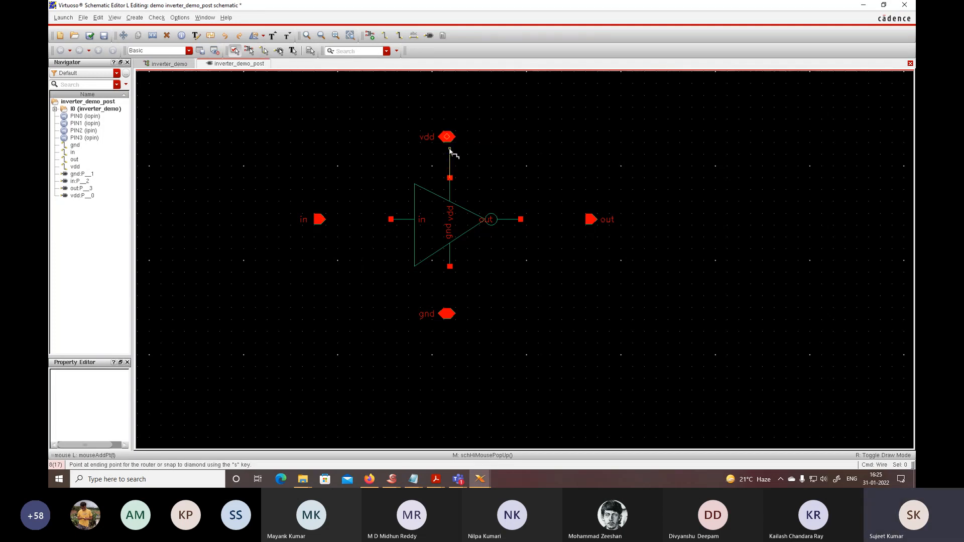
{"action": "left_click", "coordinate": [447, 137]}
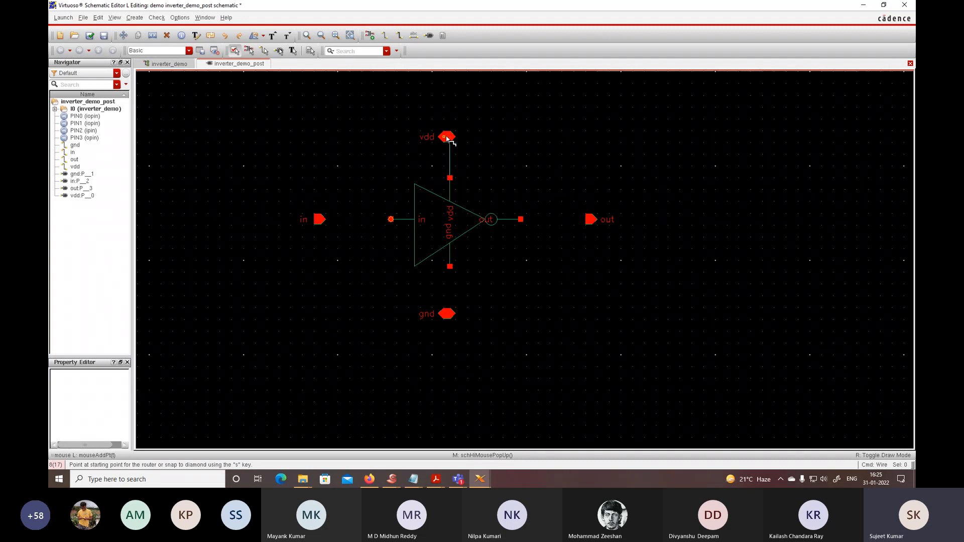
{"action": "left_click", "coordinate": [391, 219]}
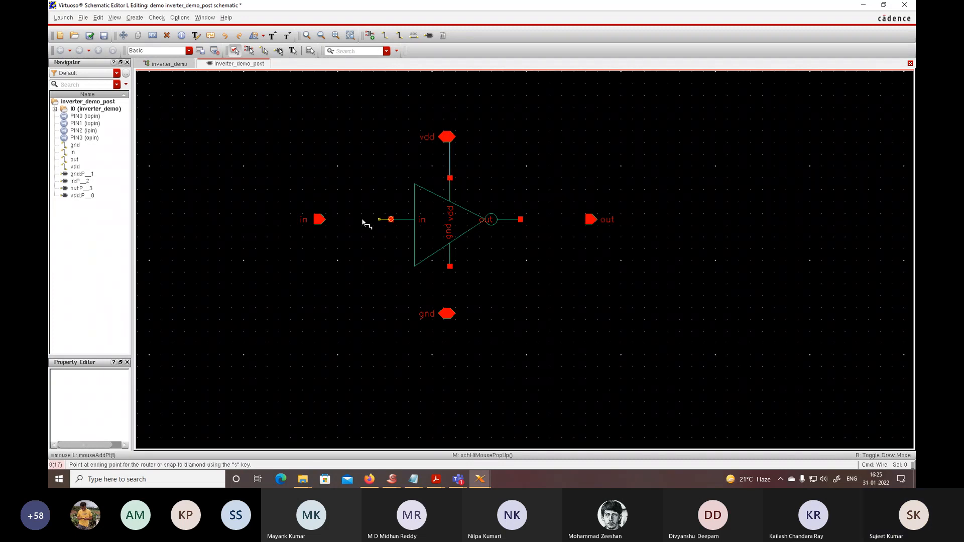
{"action": "left_click", "coordinate": [320, 219]}
{"action": "left_click", "coordinate": [450, 266]}
{"action": "left_click", "coordinate": [447, 314]}
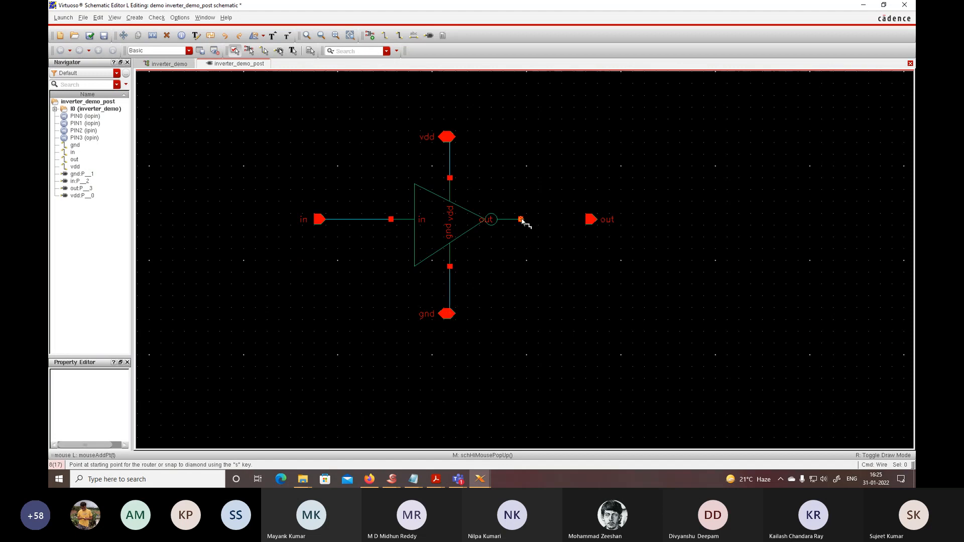
{"action": "left_click", "coordinate": [520, 220]}
{"action": "left_click", "coordinate": [593, 221]}
{"action": "left_click", "coordinate": [90, 36]}
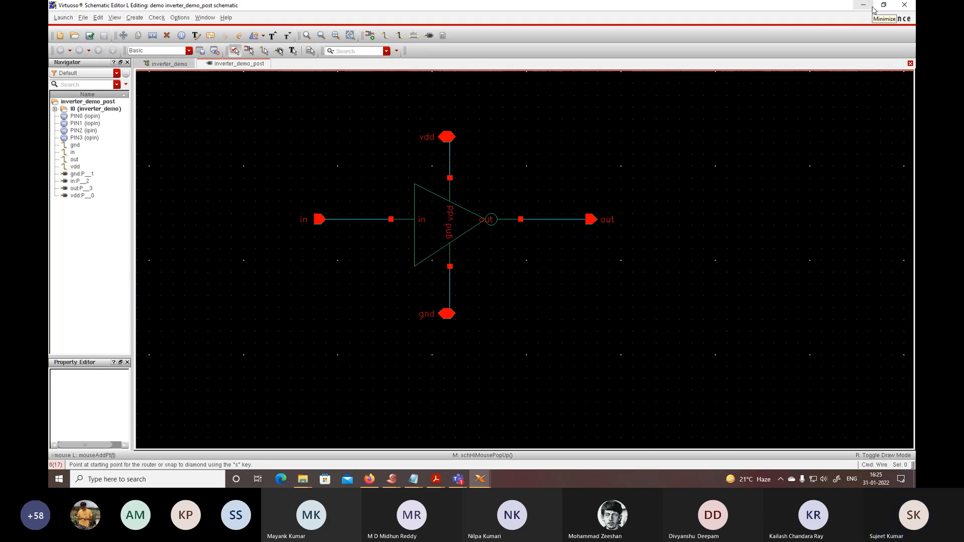
- Create a new config cellview for the inverter_demo_post cell in the demo library, using the Hierarchy Editor
{"action": "left_click", "coordinate": [872, 8]}
{"action": "left_click", "coordinate": [871, 9]}
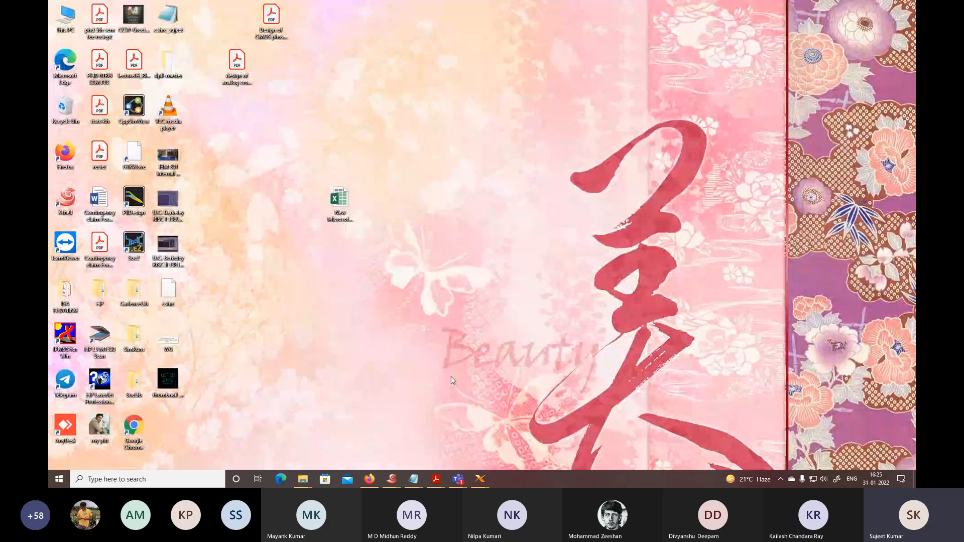
{"action": "mouse_move", "coordinate": [483, 481]}
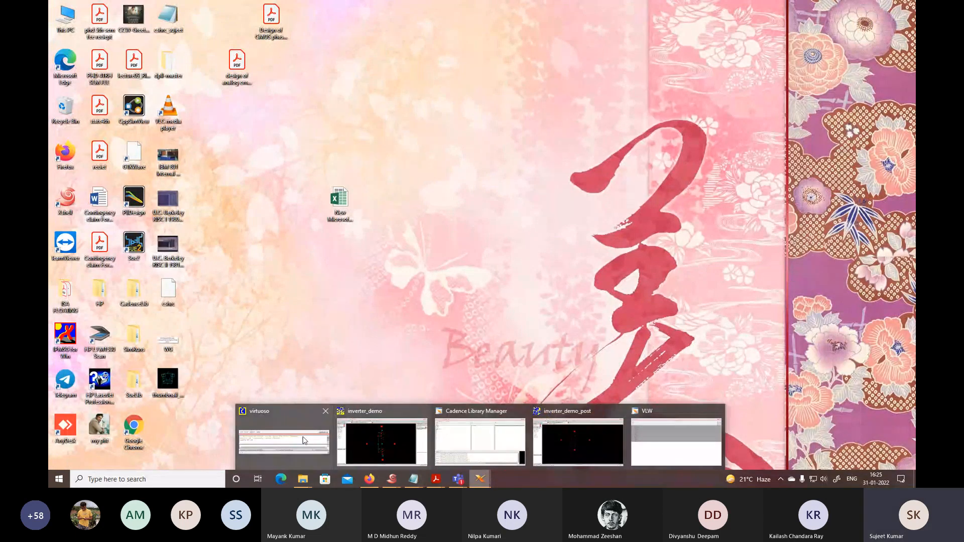
{"action": "left_click", "coordinate": [286, 435]}
{"action": "left_click", "coordinate": [315, 225]}
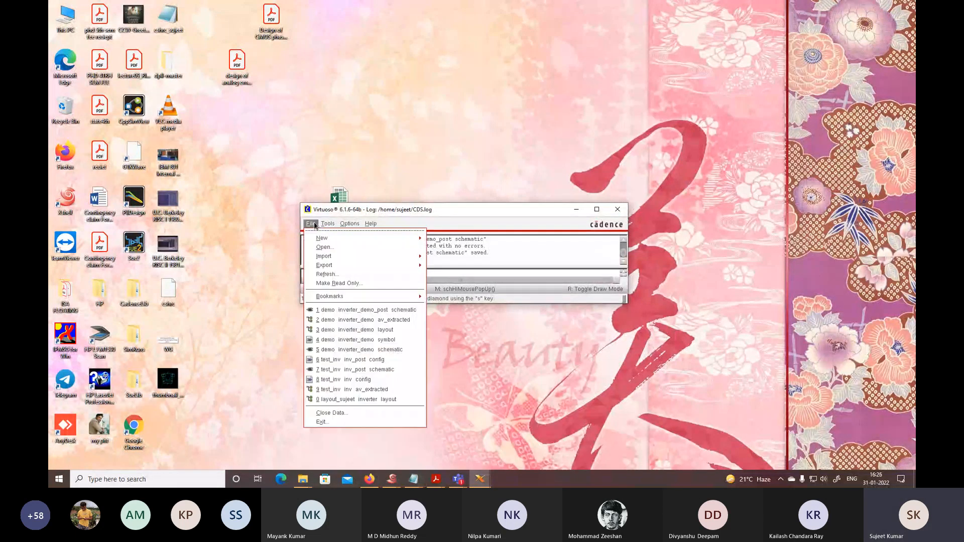
{"action": "mouse_move", "coordinate": [411, 240]}
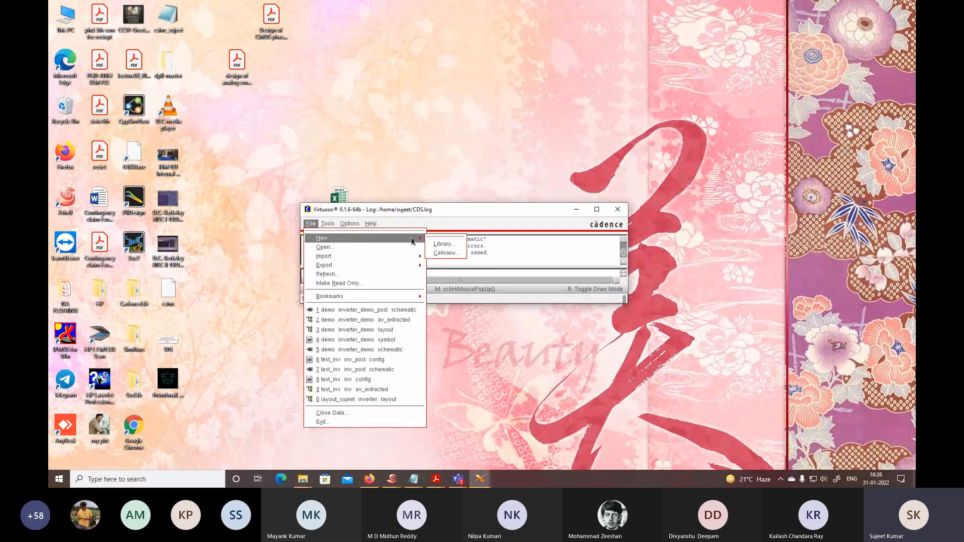
{"action": "left_click", "coordinate": [445, 253]}
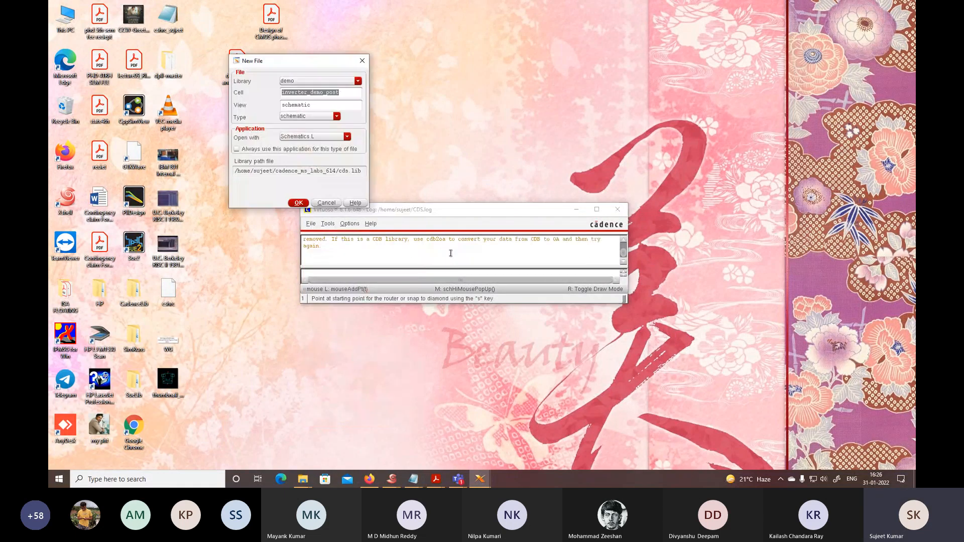
{"action": "left_click", "coordinate": [314, 105]}
{"action": "left_click", "coordinate": [318, 116]}
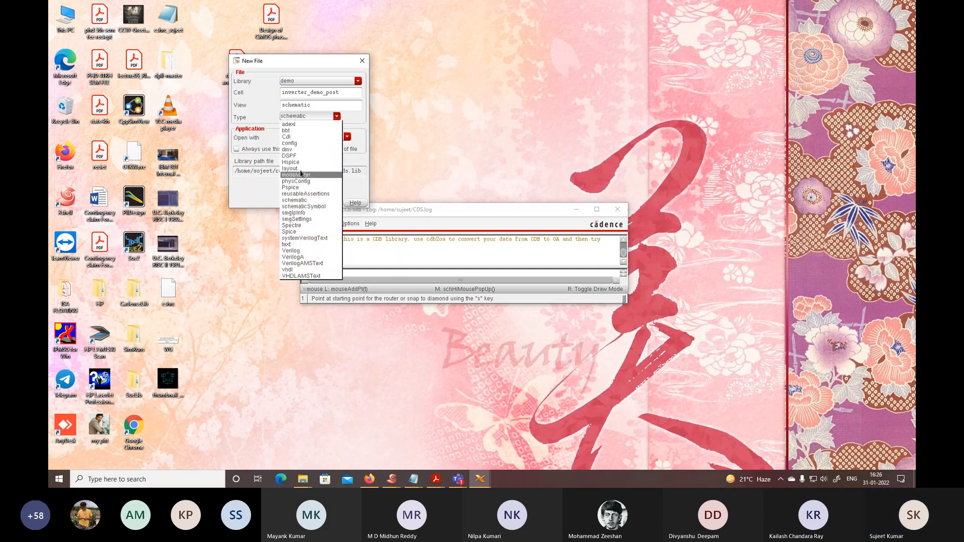
{"action": "left_click", "coordinate": [292, 143]}
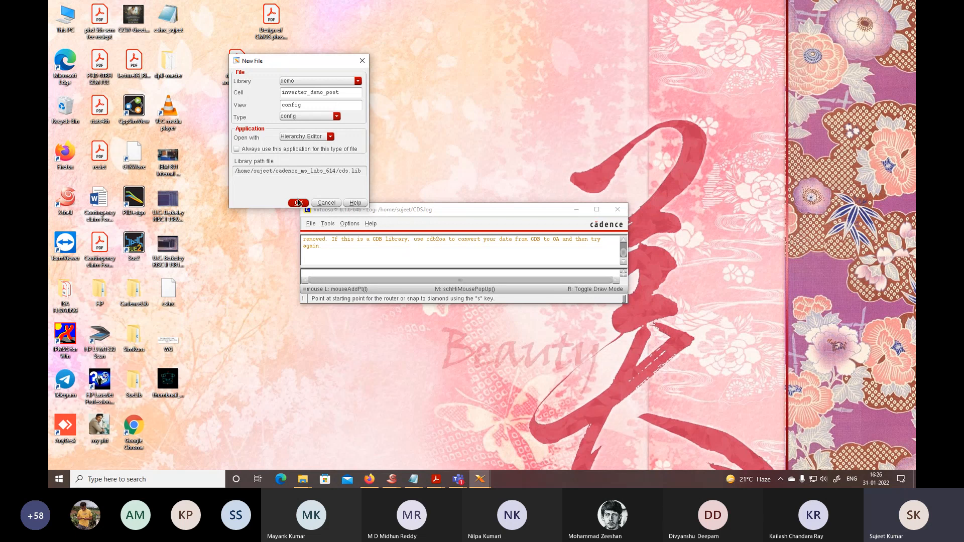
{"action": "left_click", "coordinate": [299, 203]}
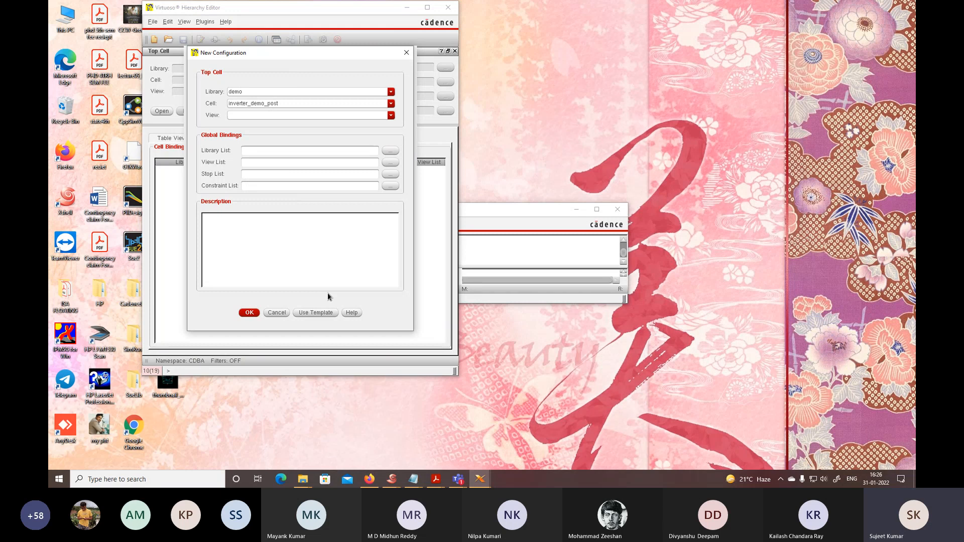
- Load the spectre template into the new configuration, set the top cell view to schematic and accept the configuration
{"action": "left_click", "coordinate": [323, 314]}
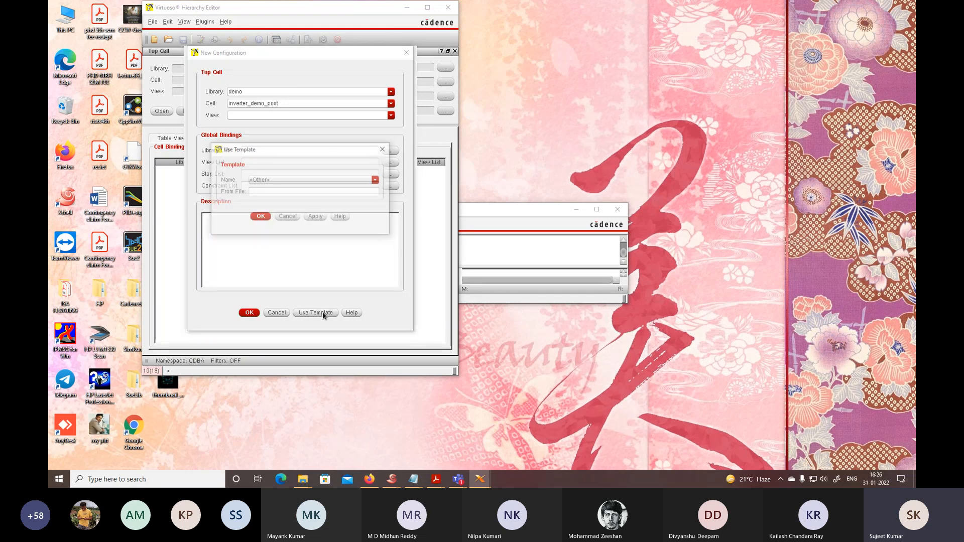
{"action": "left_click", "coordinate": [360, 182]}
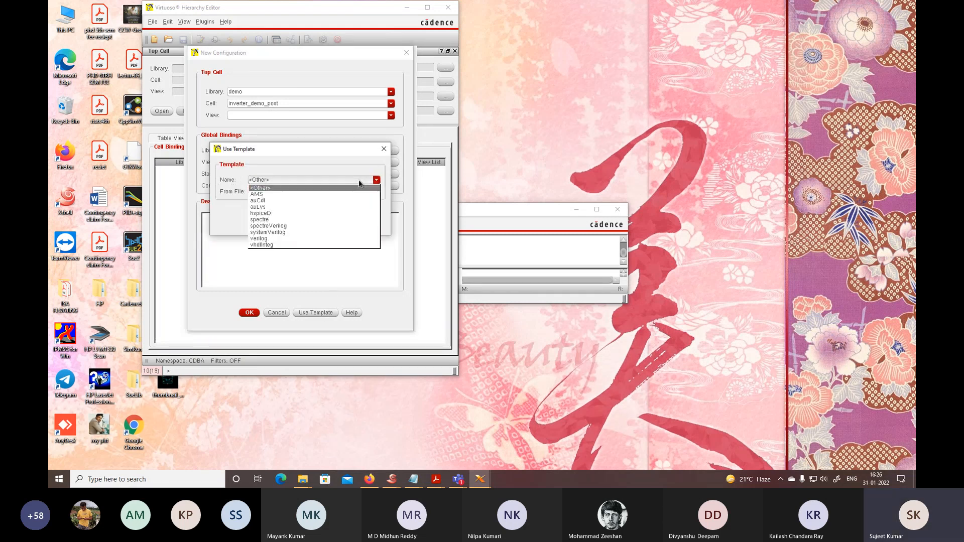
{"action": "left_click", "coordinate": [276, 220]}
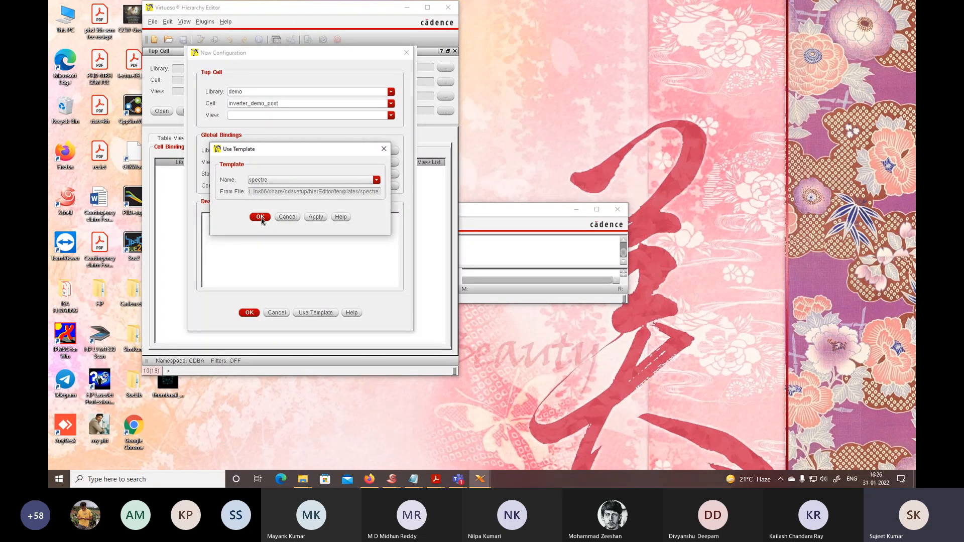
{"action": "left_click", "coordinate": [260, 217]}
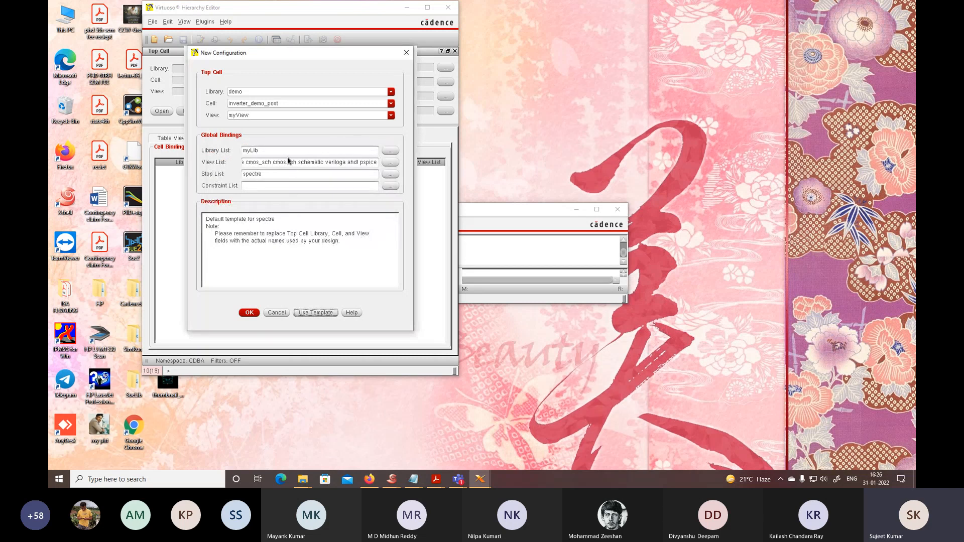
{"action": "left_click", "coordinate": [247, 117]}
{"action": "left_click", "coordinate": [247, 130]}
{"action": "left_click", "coordinate": [250, 312]}
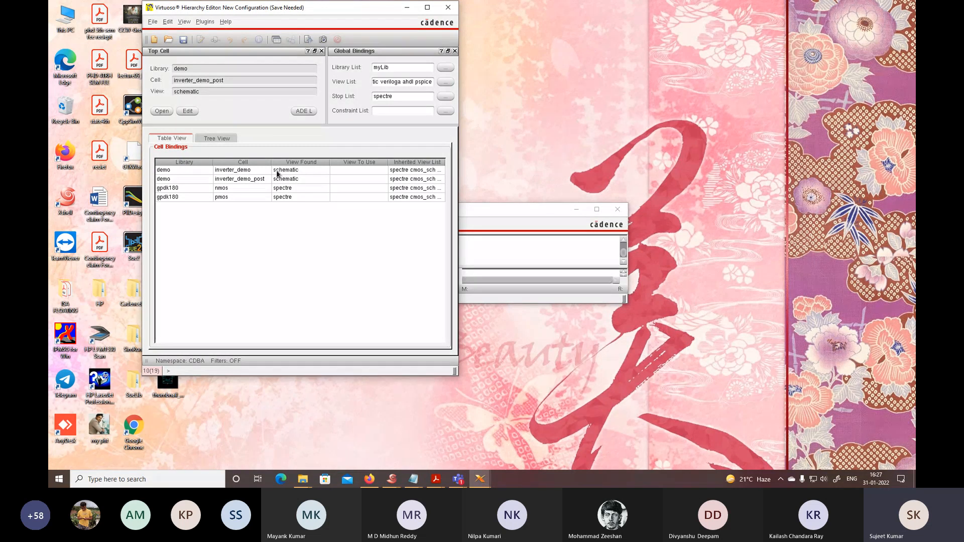
- Set the view to use for the inverter_demo cell to av_extracted in the cell bindings
{"action": "left_click", "coordinate": [346, 171]}
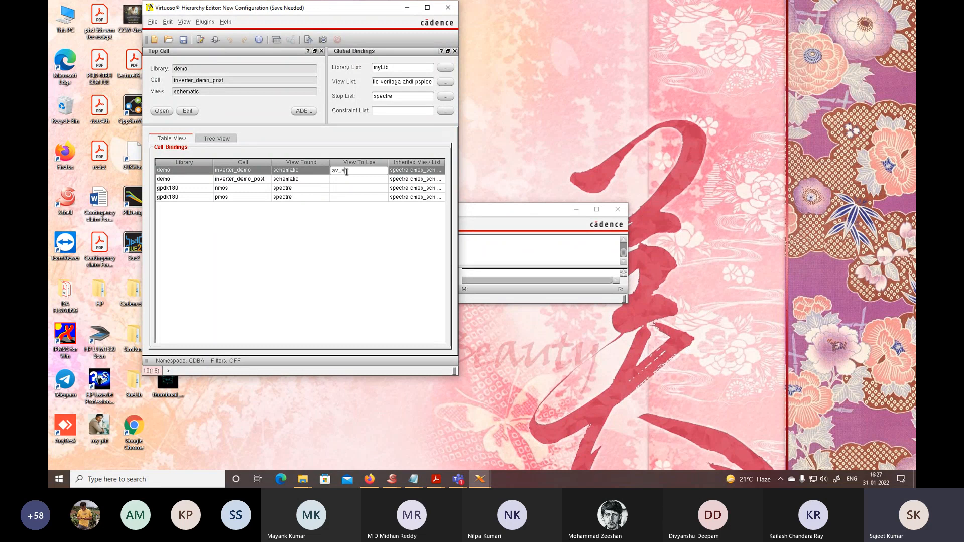
{"action": "type", "text": "av_extracted"}
{"action": "left_click", "coordinate": [366, 227]}
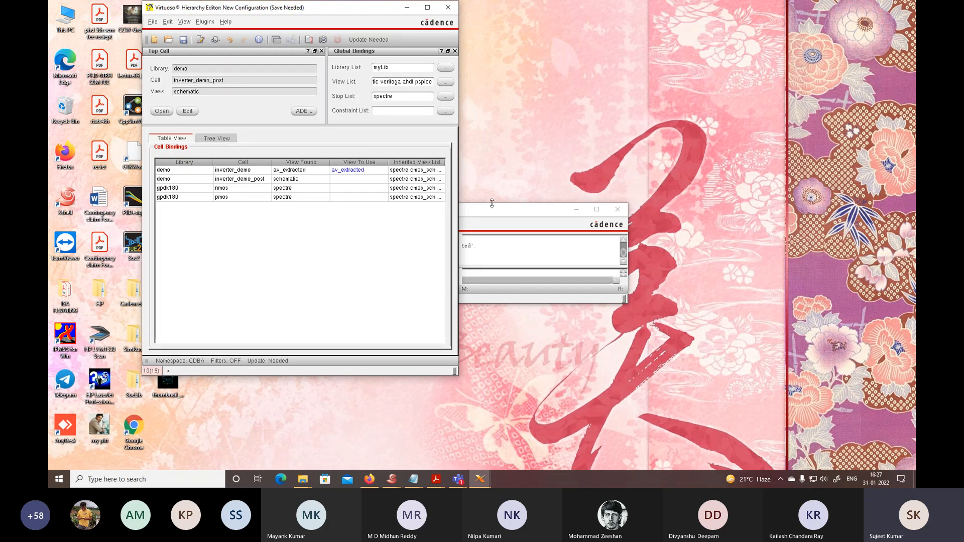
{"action": "left_click", "coordinate": [517, 214]}
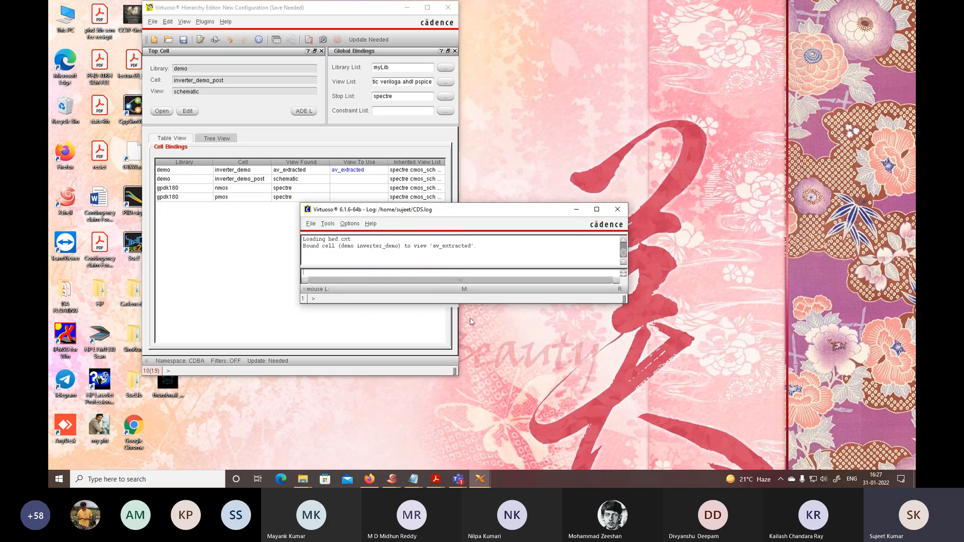
- Check which view is offered for descending read-only into the inverter instance of the inverter_demo_post schematic
{"action": "mouse_move", "coordinate": [482, 476]}
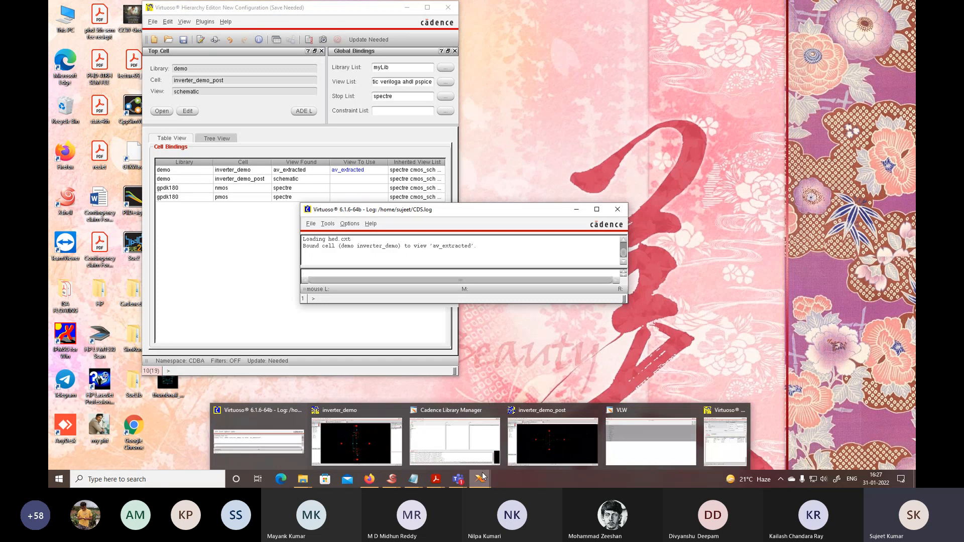
{"action": "left_click", "coordinate": [554, 439]}
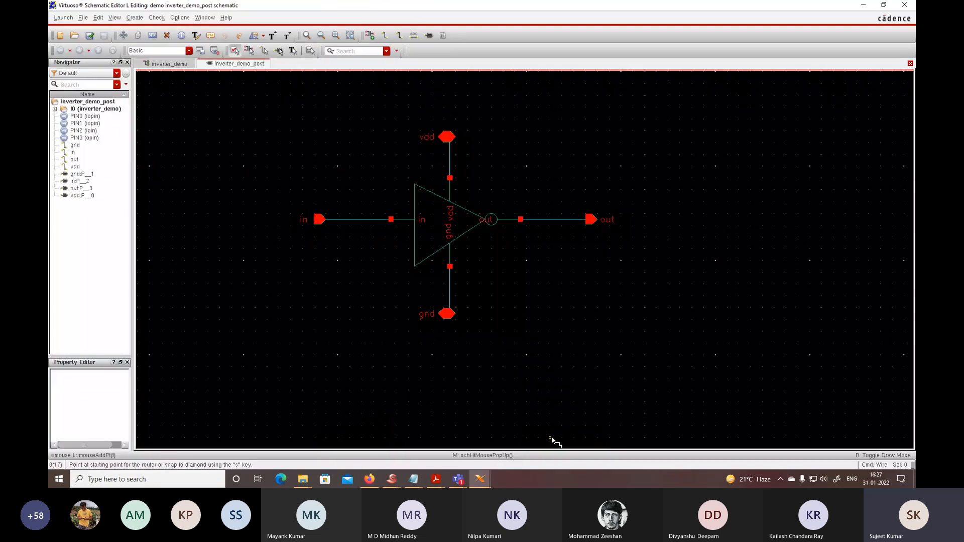
{"action": "key", "text": "Escape"}
{"action": "left_click", "coordinate": [425, 225]}
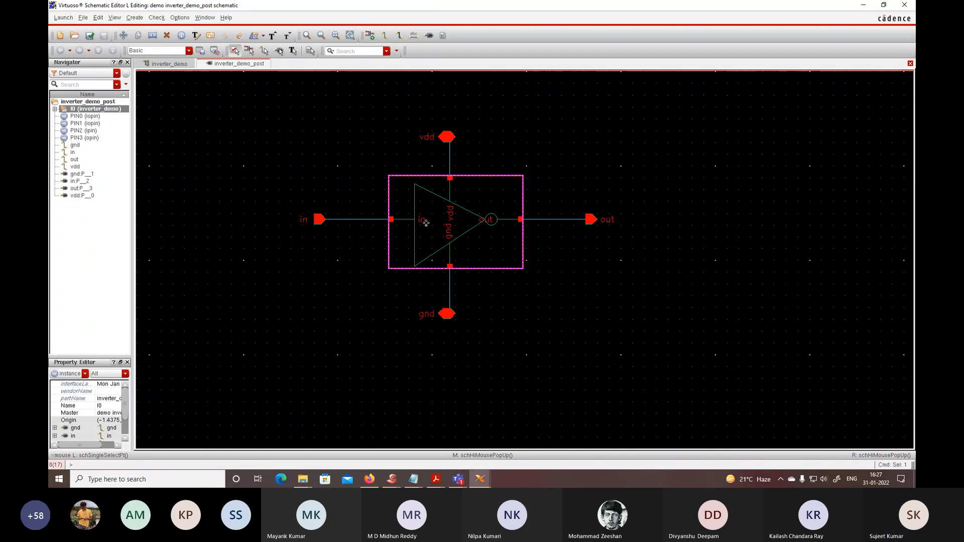
{"action": "right_click", "coordinate": [426, 226]}
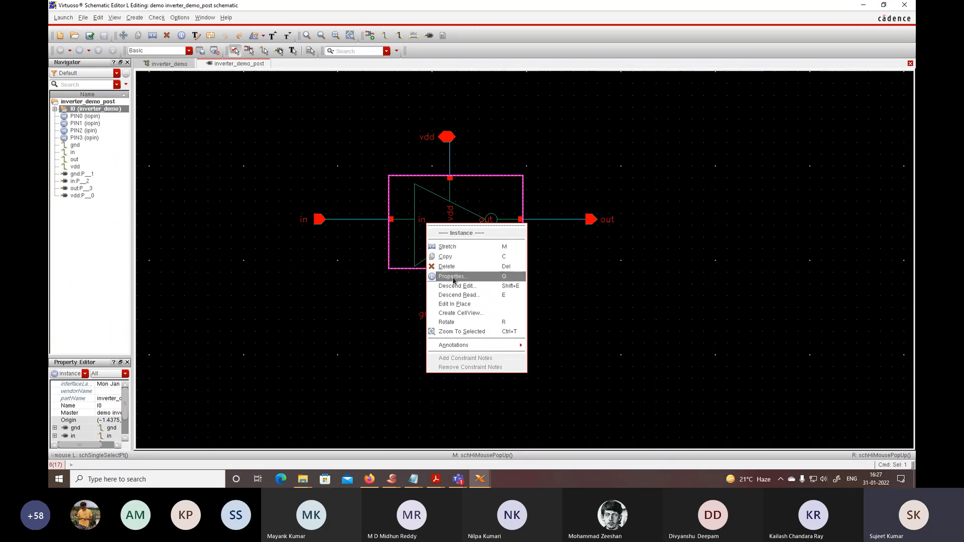
{"action": "left_click", "coordinate": [457, 296]}
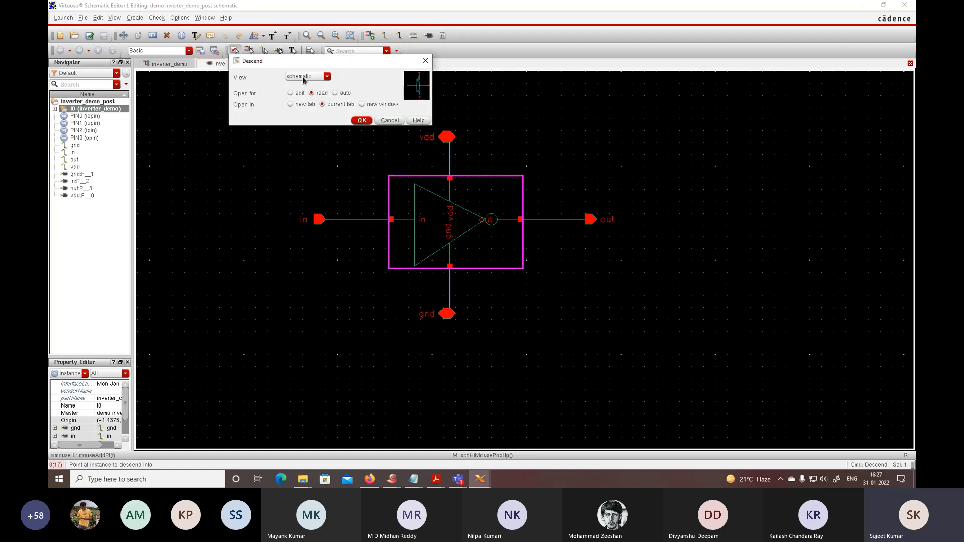
{"action": "left_click", "coordinate": [425, 62]}
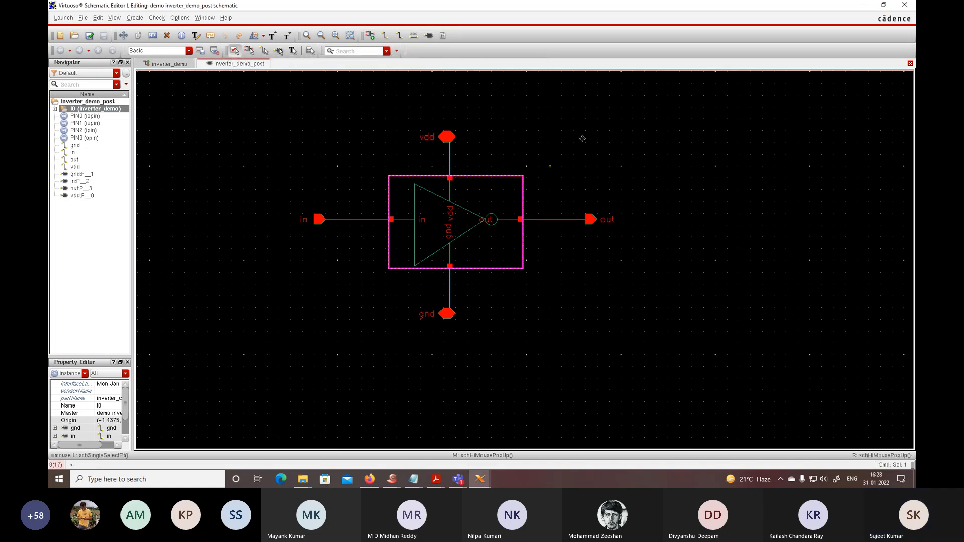
- Return to the Hierarchy Editor and close it, saving the new configuration
{"action": "left_click", "coordinate": [863, 6]}
{"action": "left_click", "coordinate": [181, 254]}
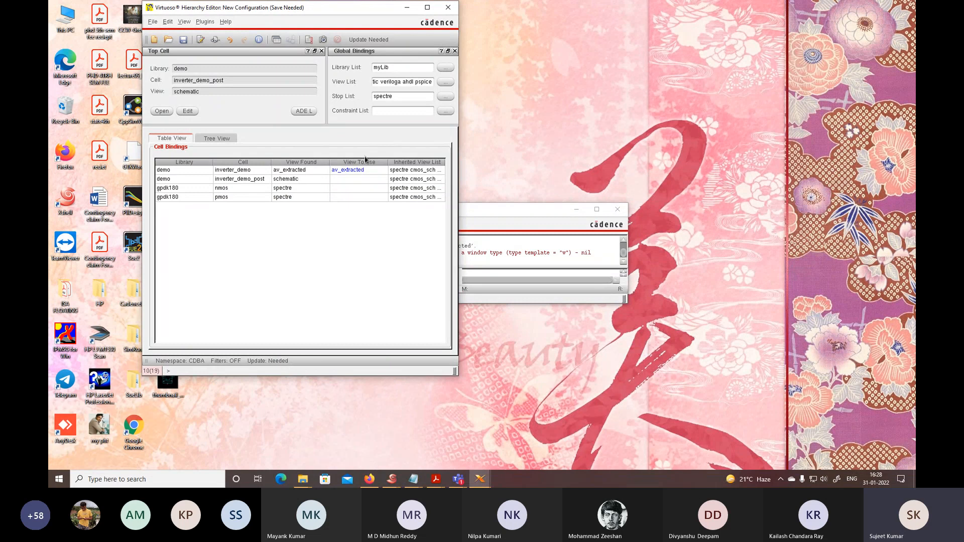
{"action": "left_click", "coordinate": [448, 7]}
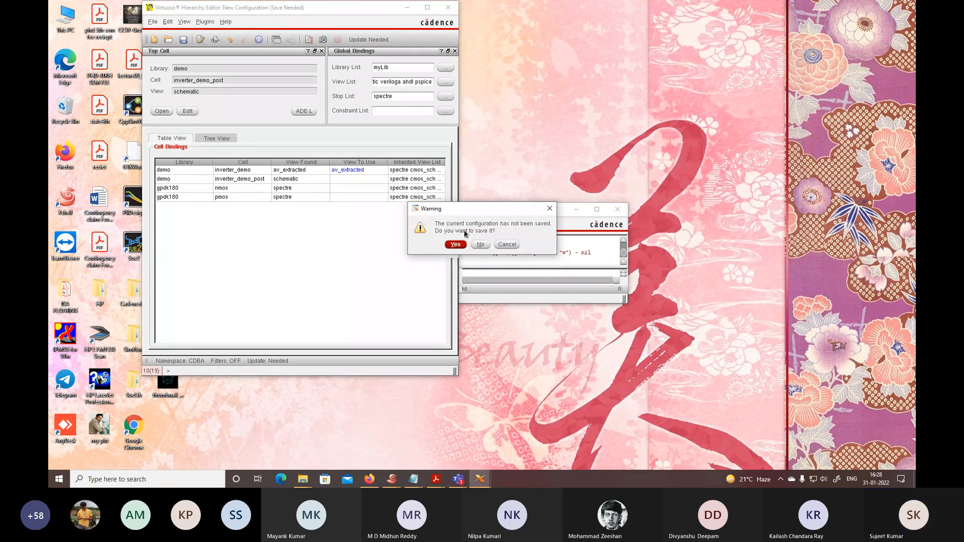
{"action": "left_click", "coordinate": [455, 244]}
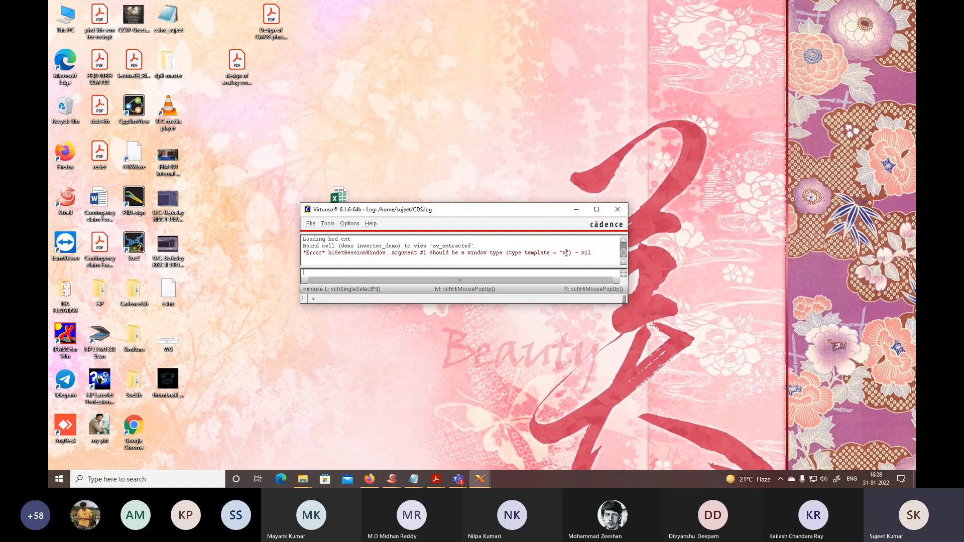
- Bring back the inverter_demo_post schematic, then check and save it
{"action": "mouse_move", "coordinate": [471, 481]}
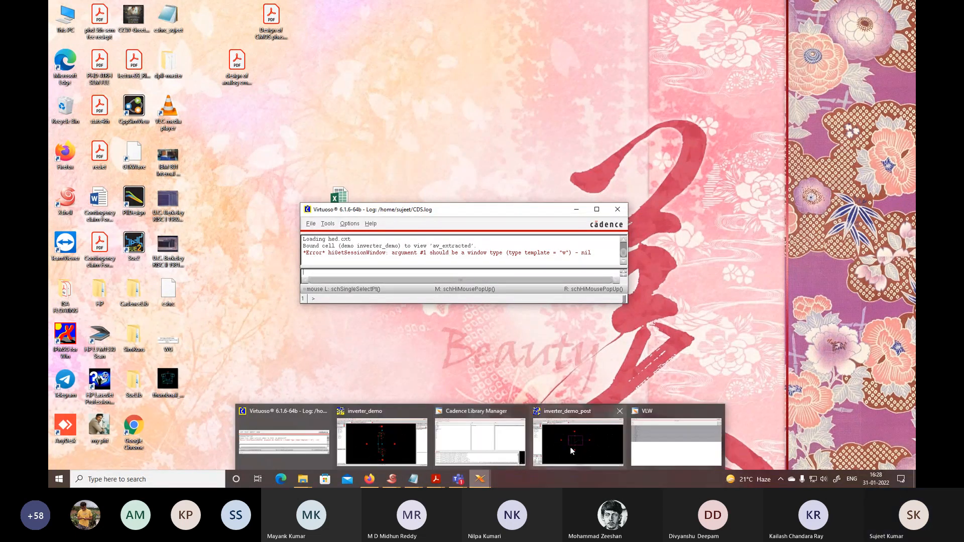
{"action": "left_click", "coordinate": [570, 450]}
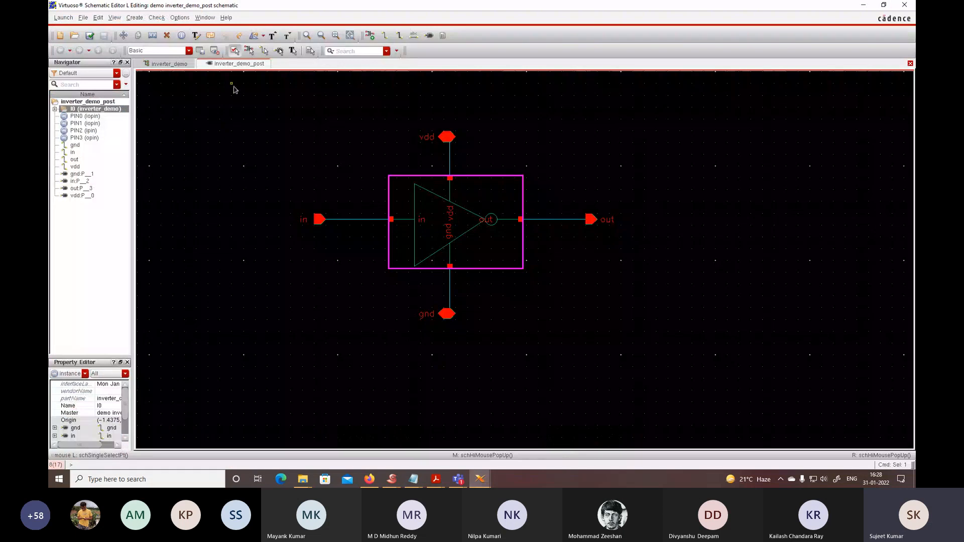
{"action": "left_click", "coordinate": [89, 38]}
- Descend read-only into the av_extracted view of the inverter instance, inspect it and close the window
{"action": "right_click", "coordinate": [458, 212]}
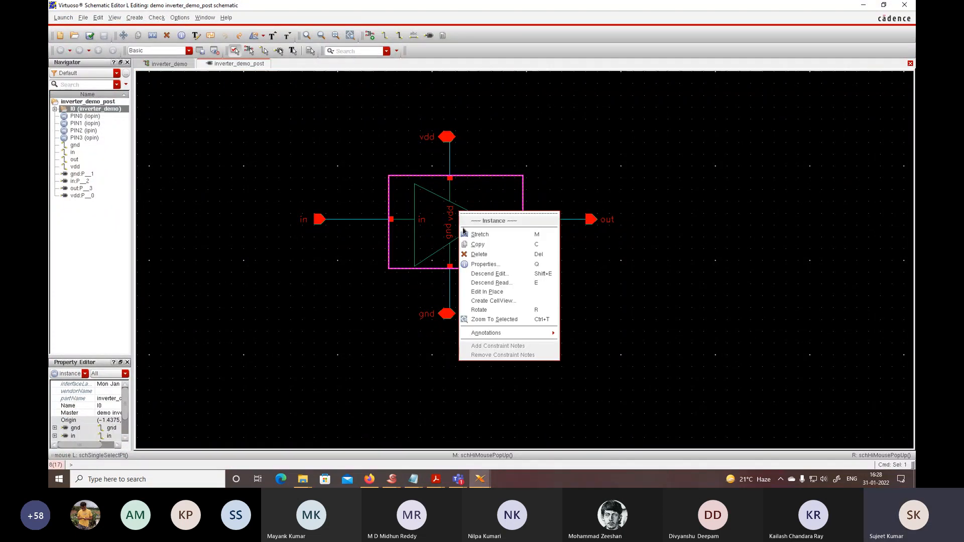
{"action": "left_click", "coordinate": [502, 282]}
{"action": "left_click", "coordinate": [326, 76]}
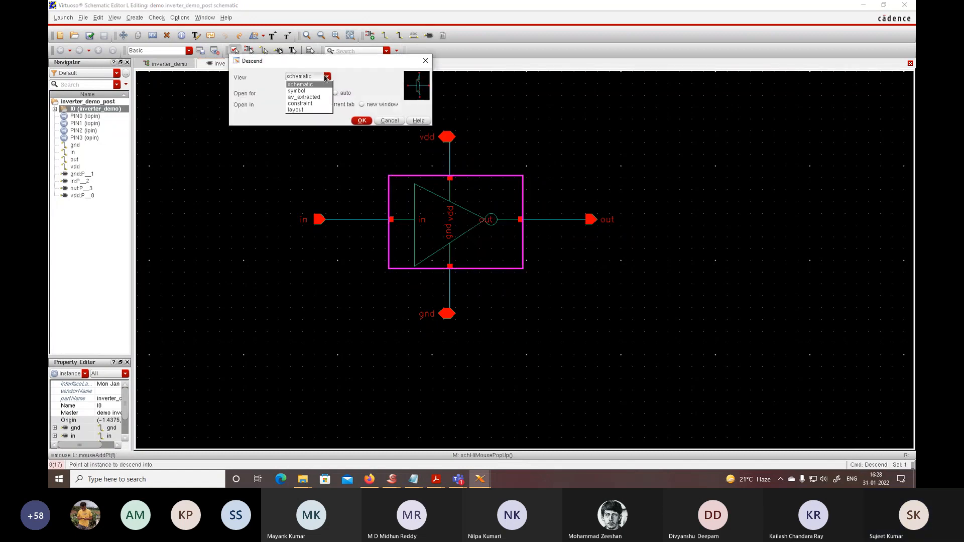
{"action": "left_click", "coordinate": [312, 99]}
{"action": "left_click", "coordinate": [361, 121]}
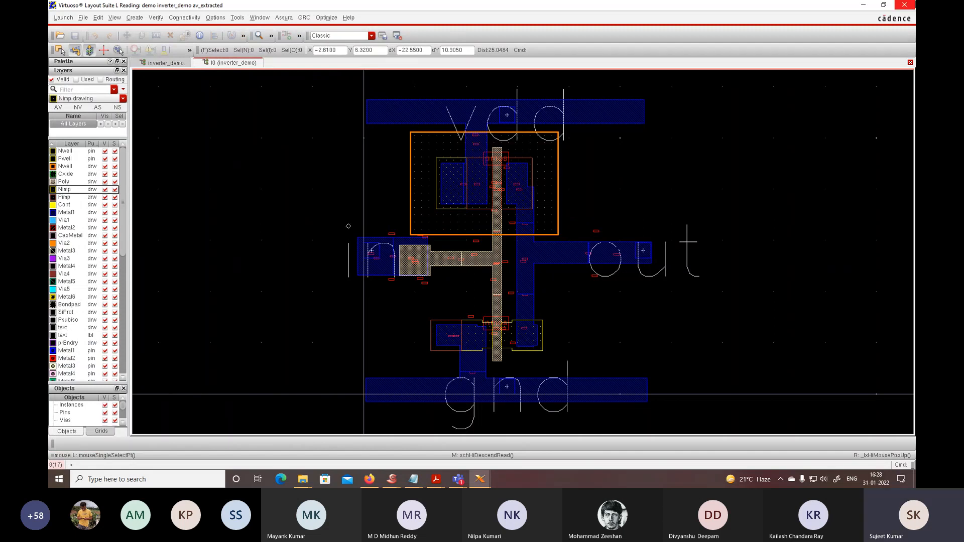
{"action": "left_click", "coordinate": [905, 8]}
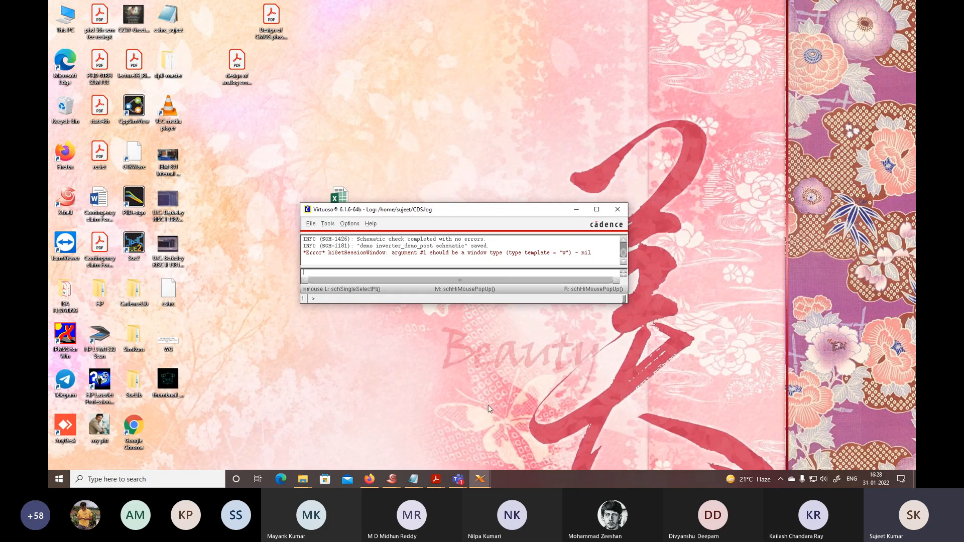
- Bring up the leftover VLW layer visibility window and close it
{"action": "mouse_move", "coordinate": [492, 481]}
{"action": "left_click", "coordinate": [626, 442]}
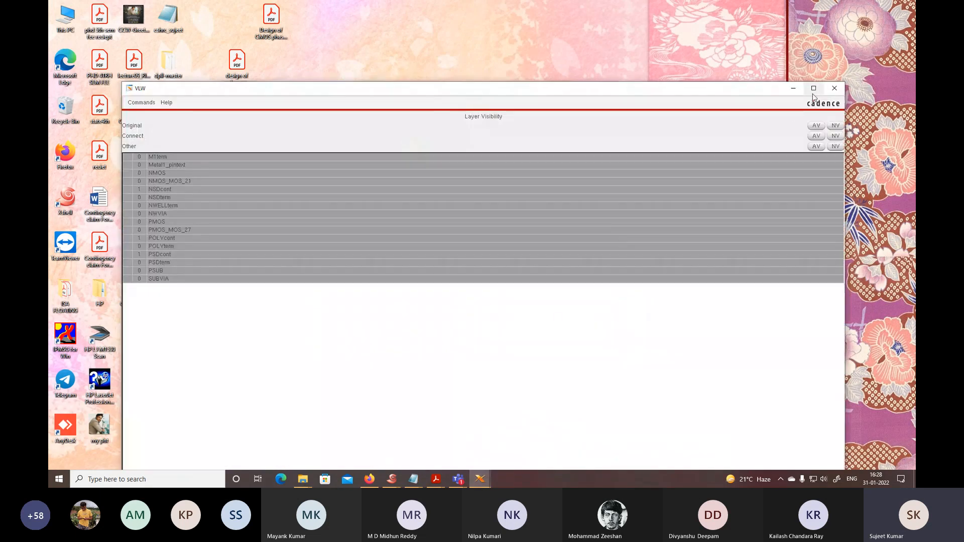
{"action": "left_click", "coordinate": [834, 88]}
- Open the config view of inverter_demo_post from the Library Manager, with only the top cell view schematic opened for editing
{"action": "mouse_move", "coordinate": [479, 477]}
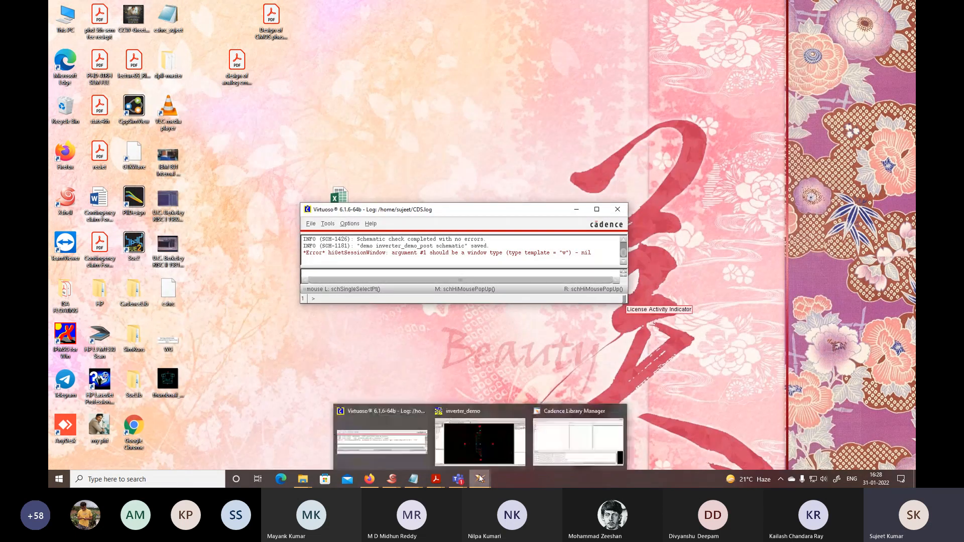
{"action": "left_click", "coordinate": [555, 452]}
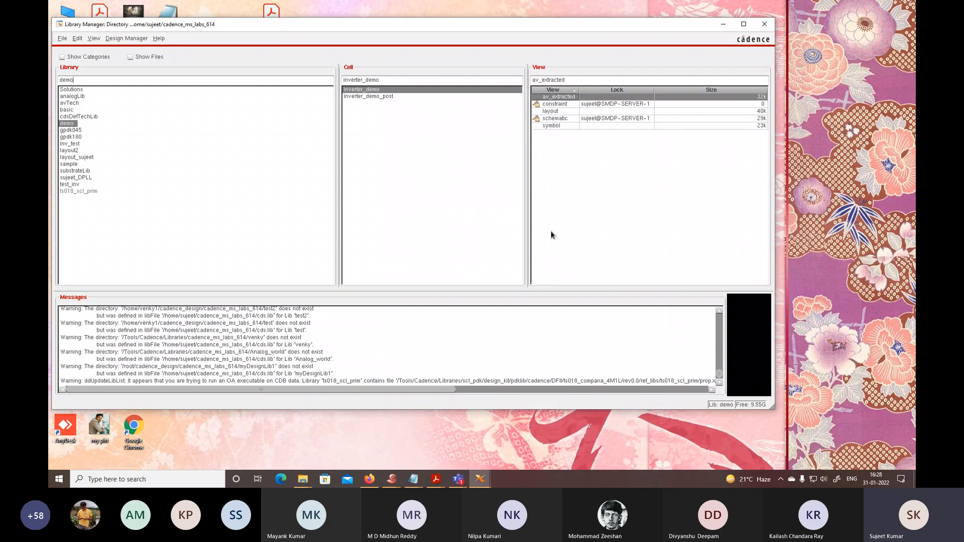
{"action": "left_click", "coordinate": [387, 97]}
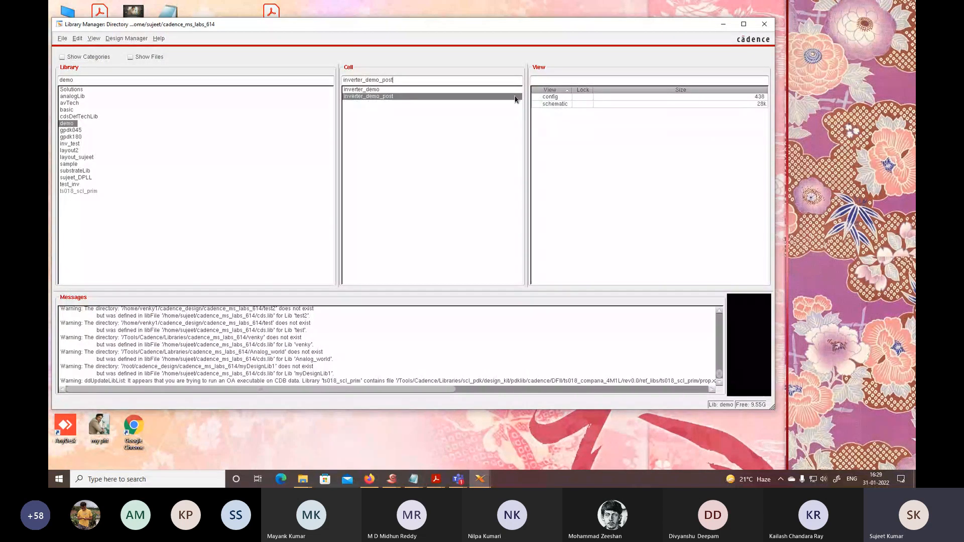
{"action": "double_click", "coordinate": [549, 97]}
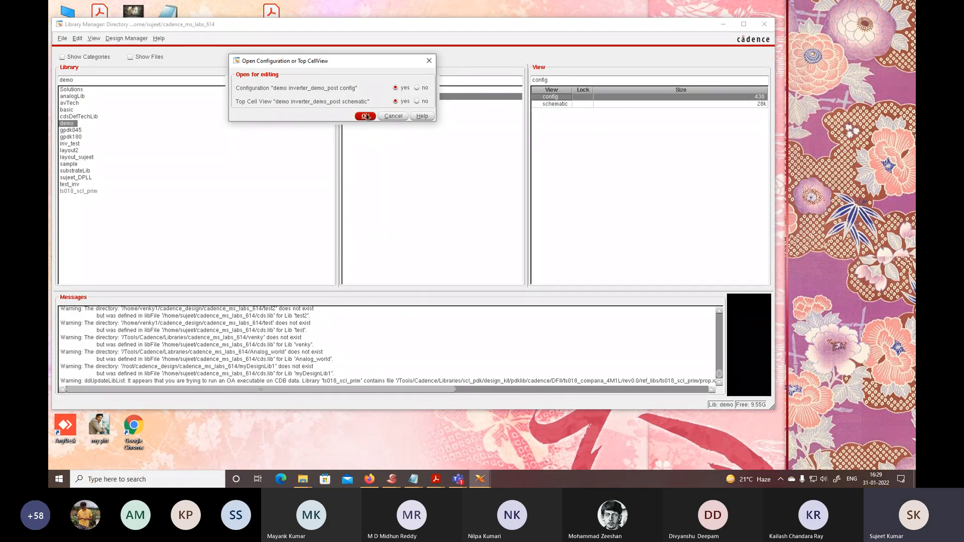
{"action": "left_click", "coordinate": [417, 88]}
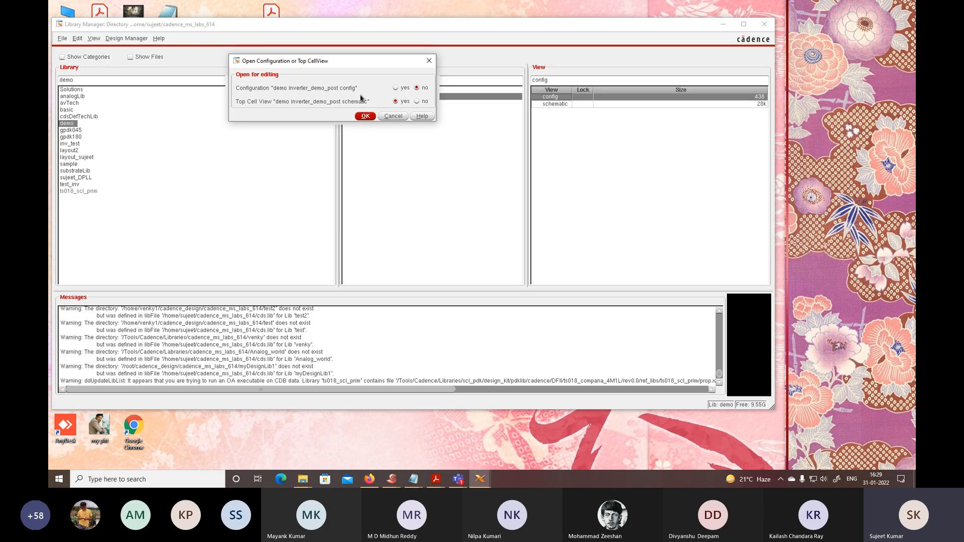
{"action": "left_click", "coordinate": [365, 116]}
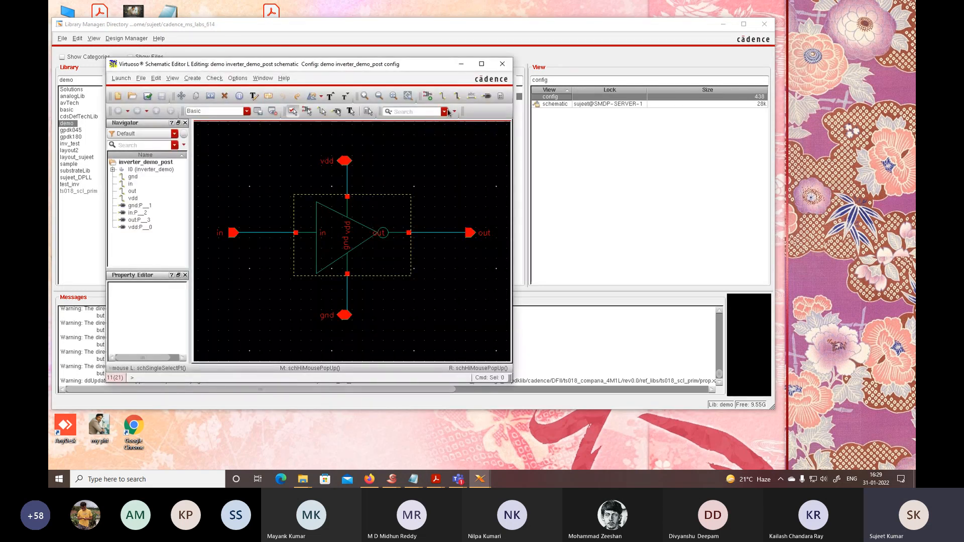
- Maximize the schematic and check which view the configuration offers for descending read-only into the inverter instance
{"action": "left_click", "coordinate": [481, 64]}
{"action": "left_click", "coordinate": [295, 181]}
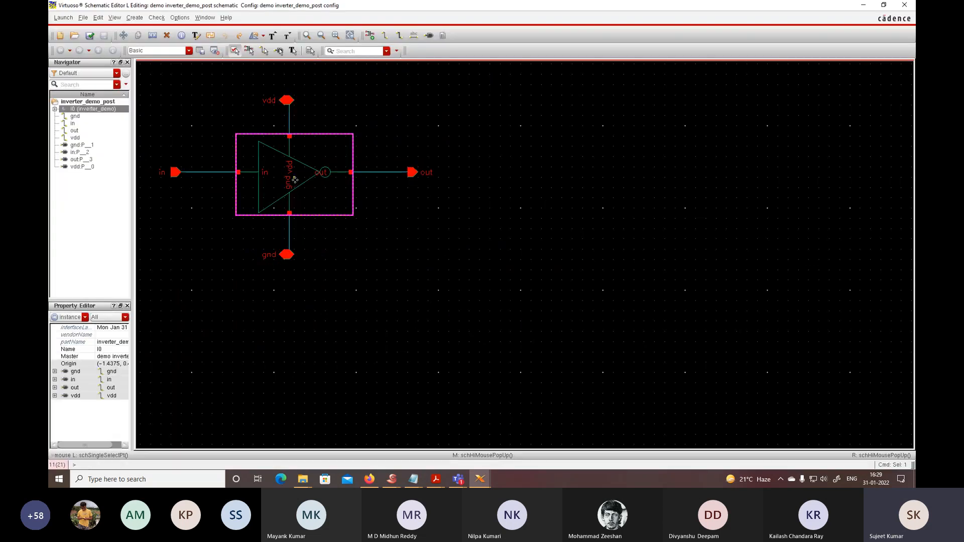
{"action": "right_click", "coordinate": [295, 180]}
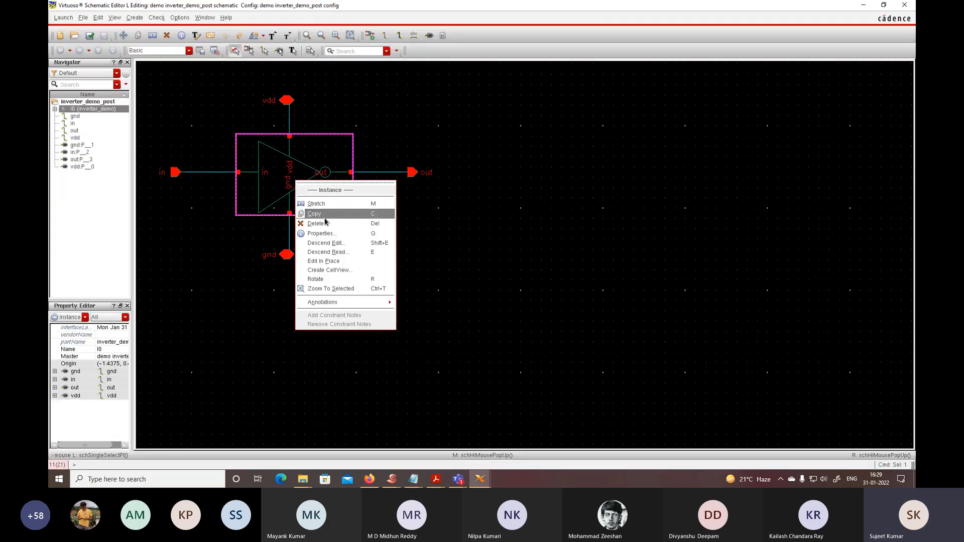
{"action": "left_click", "coordinate": [335, 249]}
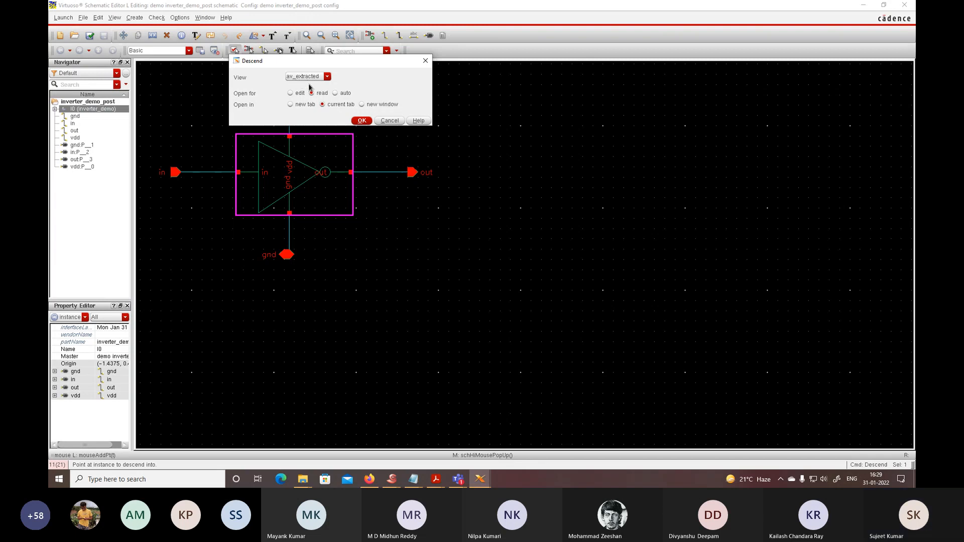
{"action": "left_click", "coordinate": [426, 60]}
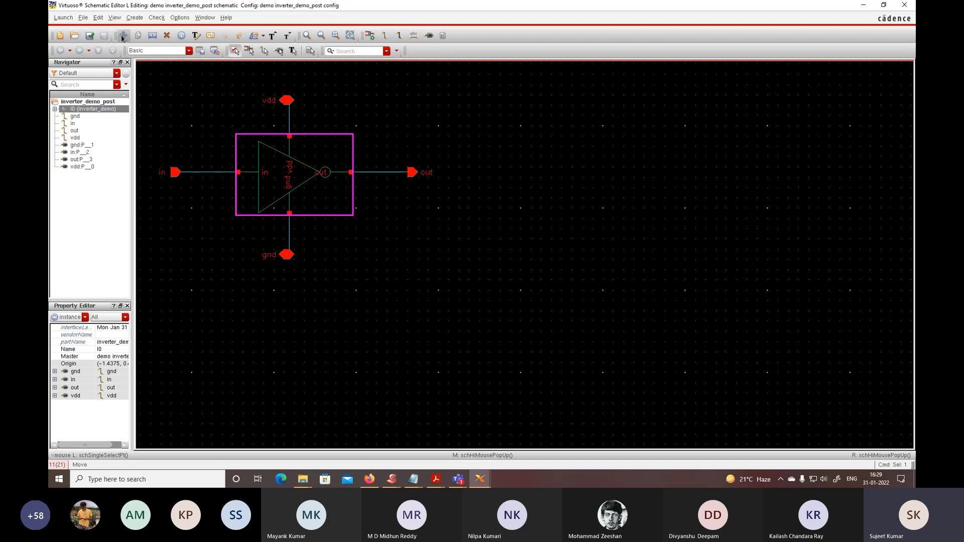
- Launch ADE L for the inverter_demo_post config and move its window clear of the inverter symbol
{"action": "left_click", "coordinate": [68, 19]}
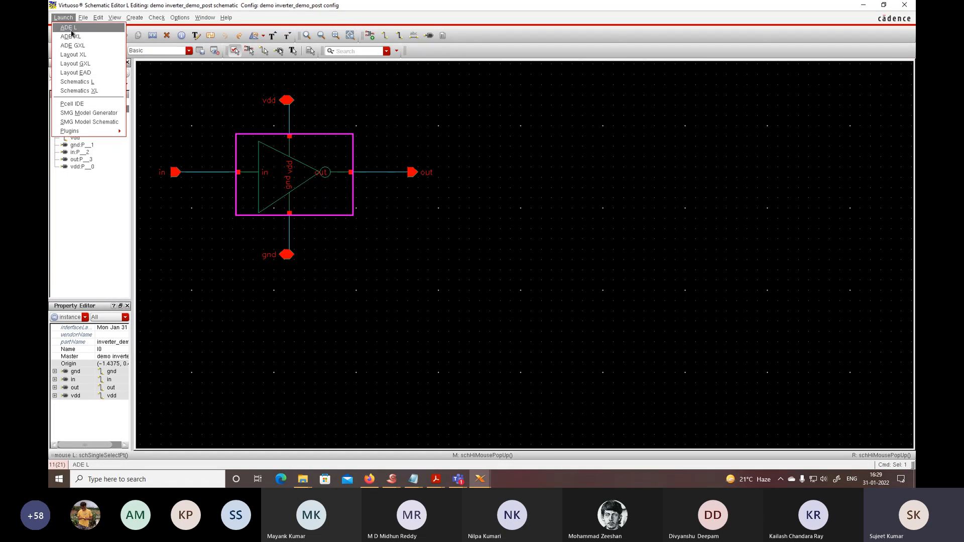
{"action": "left_click", "coordinate": [71, 30]}
{"action": "left_click_drag", "start_coordinate": [203, 154], "coordinate": [586, 100]}
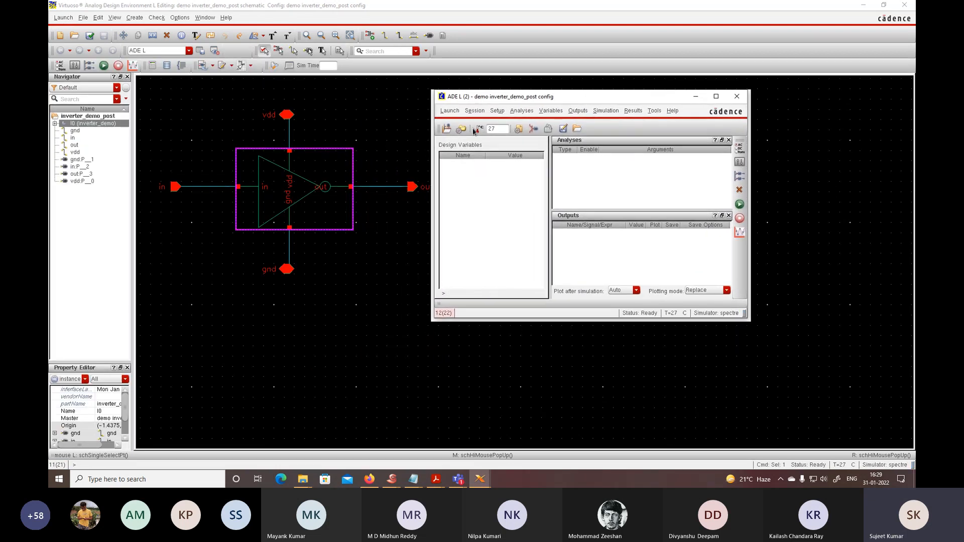
- Open the analog stimuli setup and enable the gnd input as a dc voltage source of 0
{"action": "left_click", "coordinate": [500, 113]}
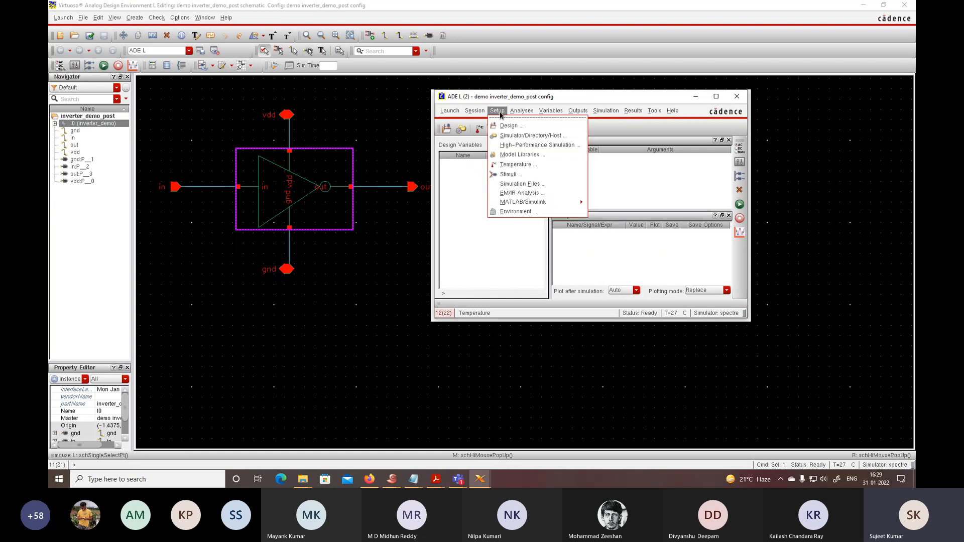
{"action": "left_click", "coordinate": [507, 174]}
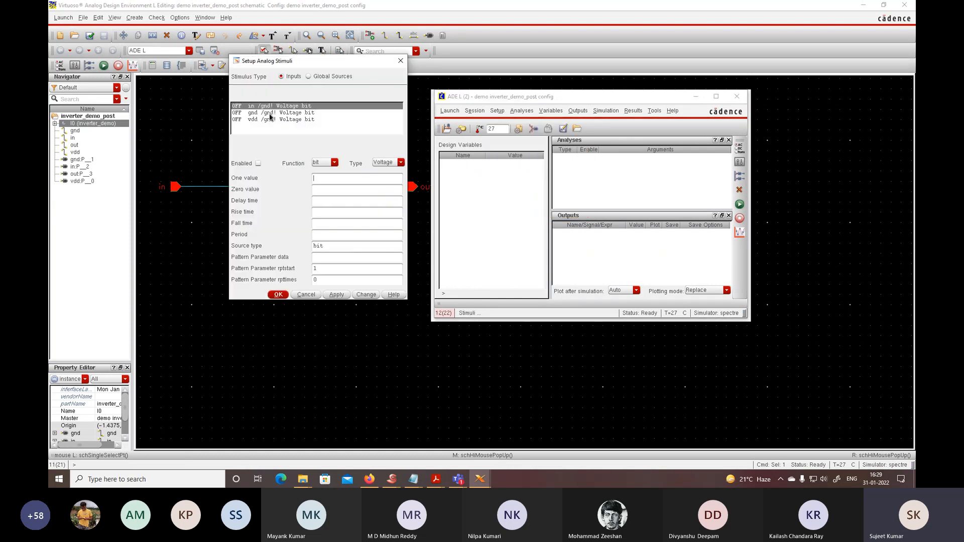
{"action": "left_click", "coordinate": [269, 113]}
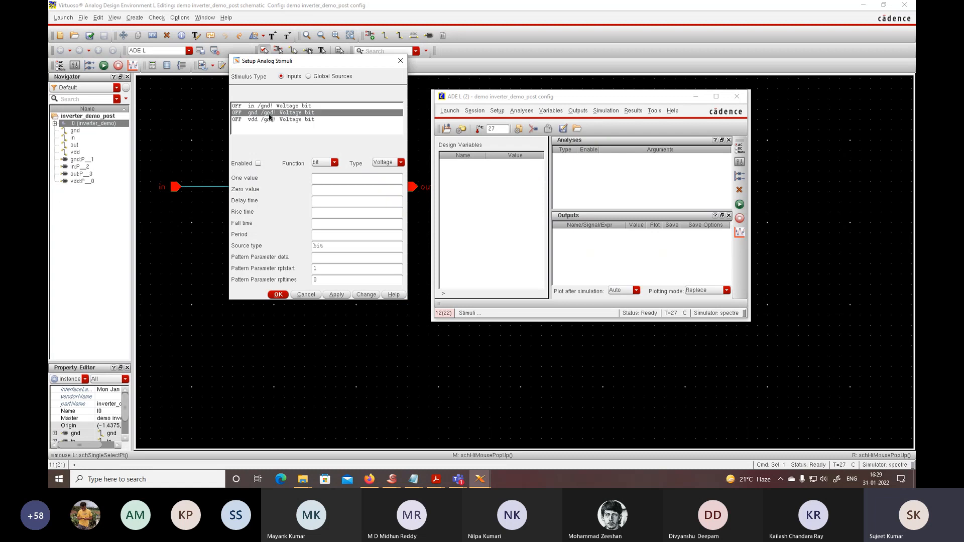
{"action": "left_click", "coordinate": [258, 163]}
{"action": "left_click", "coordinate": [321, 163]}
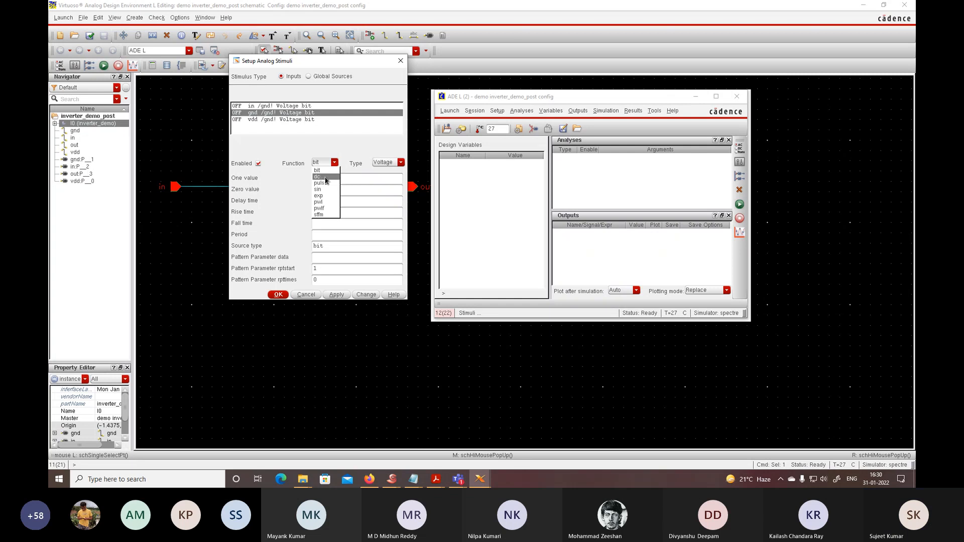
{"action": "left_click", "coordinate": [322, 177]}
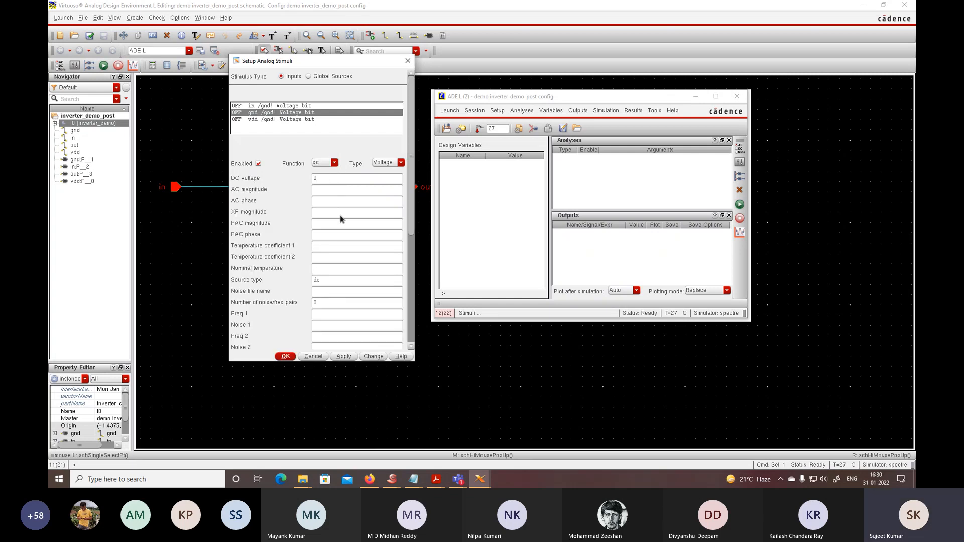
{"action": "left_click", "coordinate": [344, 356]}
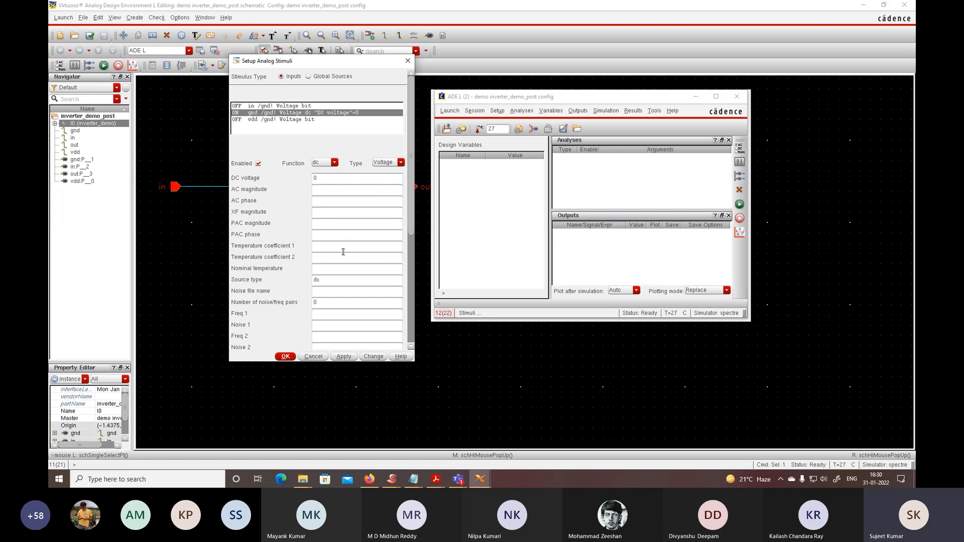
- Enable the vdd input stimulus as a dc voltage source of 1.8 and apply it
{"action": "left_click", "coordinate": [276, 120]}
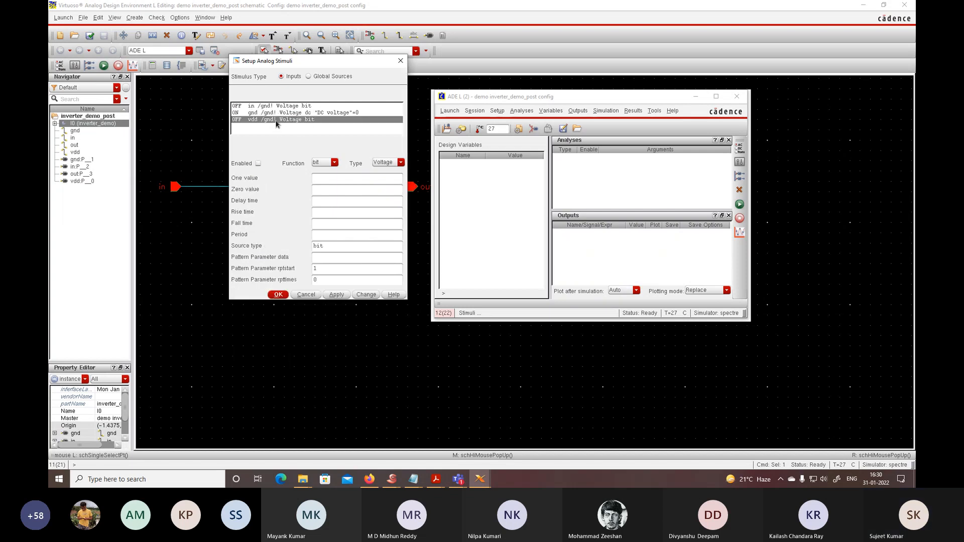
{"action": "left_click", "coordinate": [317, 163]}
{"action": "left_click", "coordinate": [324, 177]}
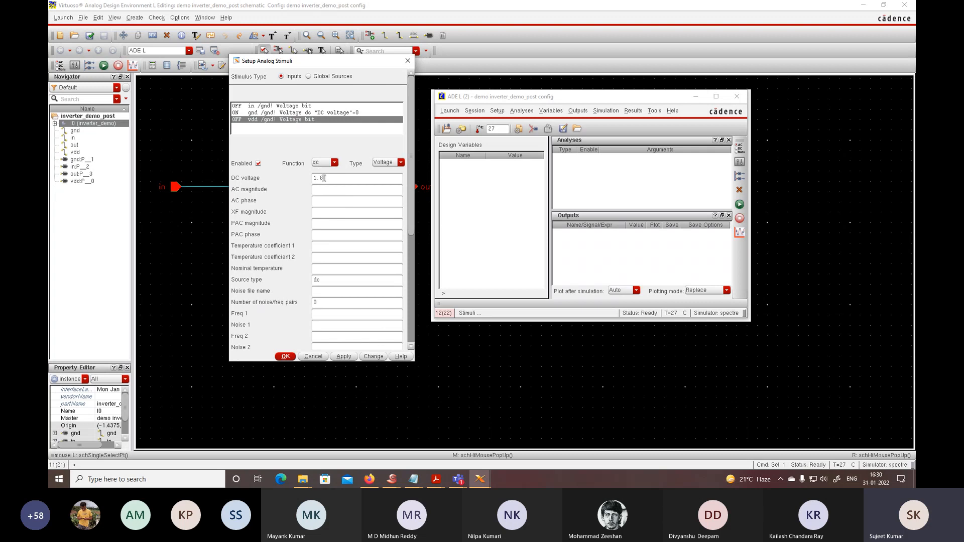
{"action": "left_click", "coordinate": [345, 357]}
- Enable the in stimulus as a pulse source with Voltage 1 of 0 and Voltage 2 of 1.8
{"action": "left_click", "coordinate": [276, 106]}
{"action": "left_click", "coordinate": [258, 164]}
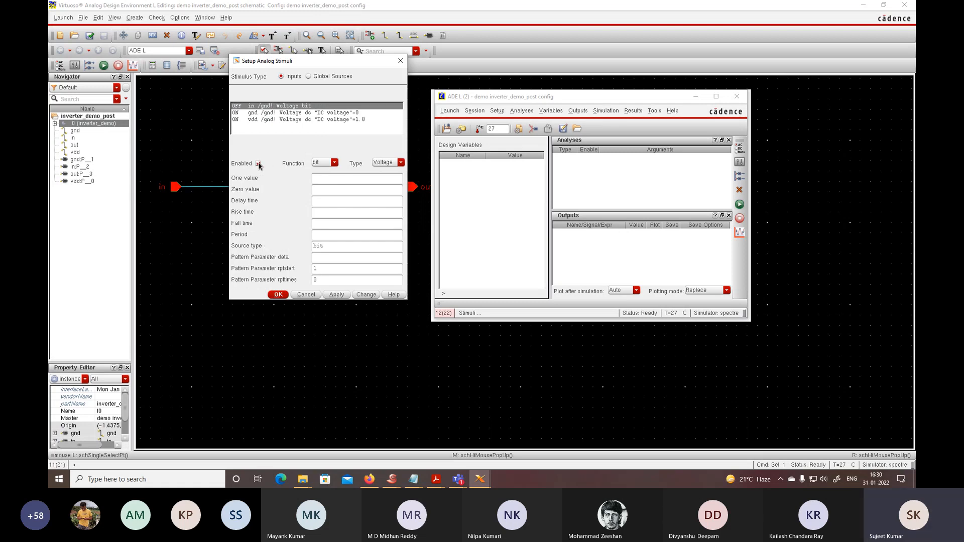
{"action": "left_click", "coordinate": [258, 163]}
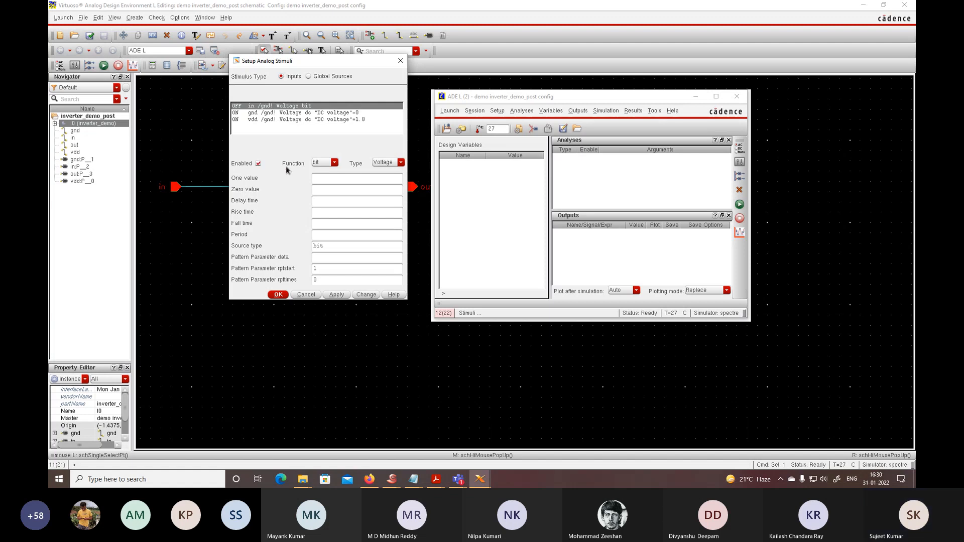
{"action": "left_click", "coordinate": [324, 164]}
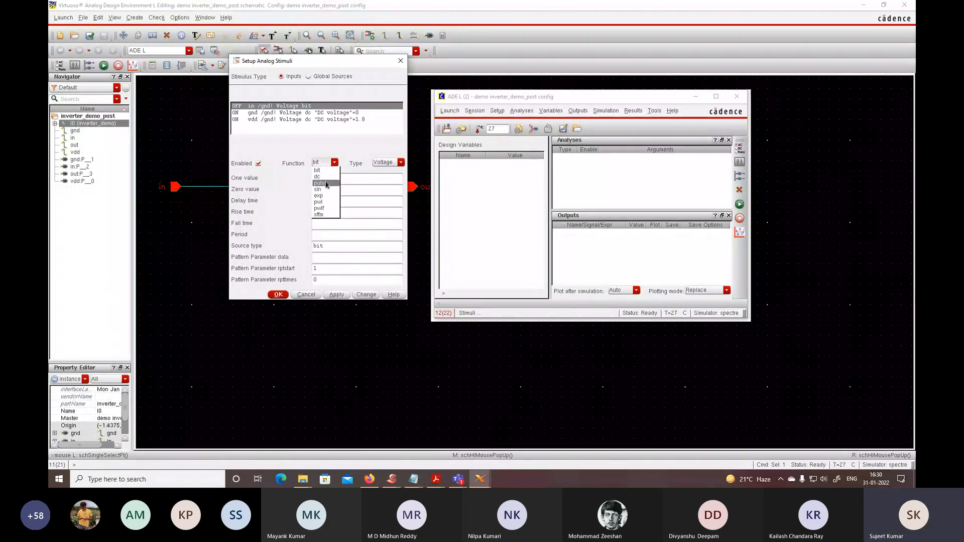
{"action": "left_click", "coordinate": [326, 183]}
{"action": "double_click", "coordinate": [317, 257]}
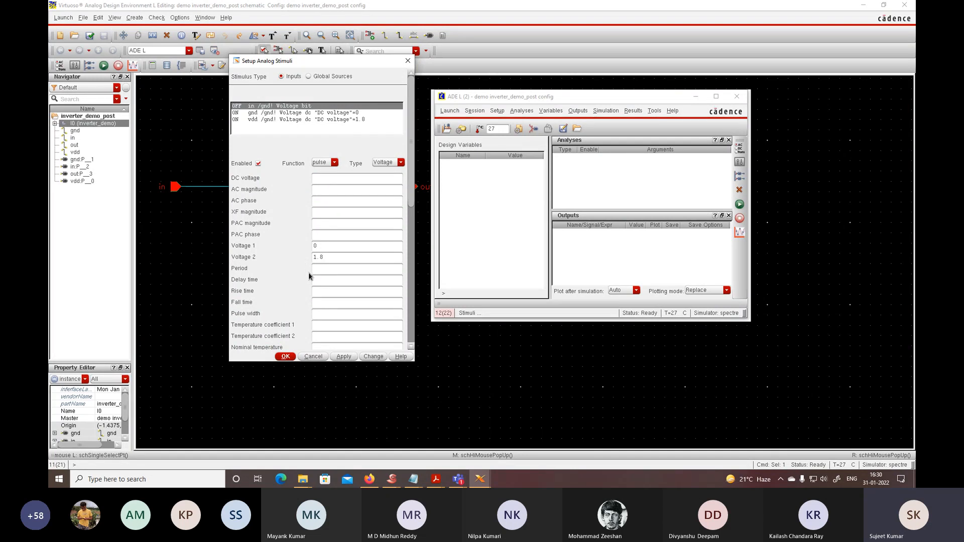
- Set the in pulse's period to 100n, pulse width to 50n, and rise and fall times to 0.00001n, then apply and accept the stimuli
{"action": "left_click", "coordinate": [325, 270]}
{"action": "type", "text": "100n"}
{"action": "left_click", "coordinate": [319, 312]}
{"action": "type", "text": "50n"}
{"action": "type", "text": "0"}
{"action": "left_click", "coordinate": [319, 304]}
{"action": "type", "text": "0.00001"}
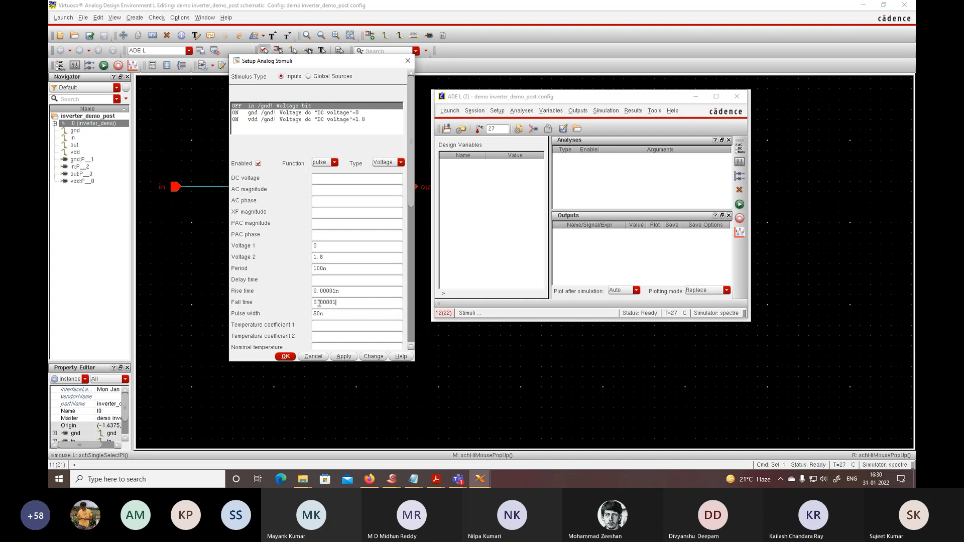
{"action": "type", "text": "n"}
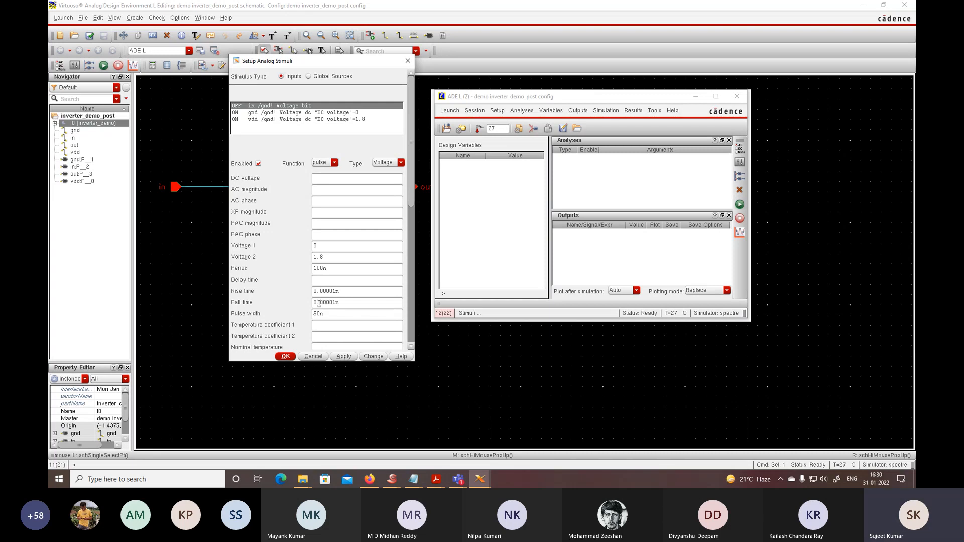
{"action": "left_click", "coordinate": [339, 358]}
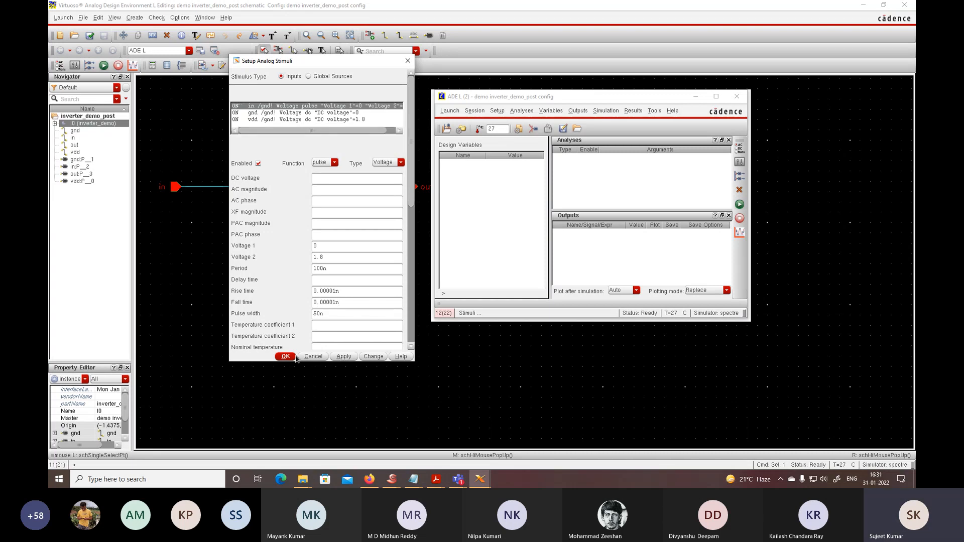
{"action": "left_click", "coordinate": [286, 356]}
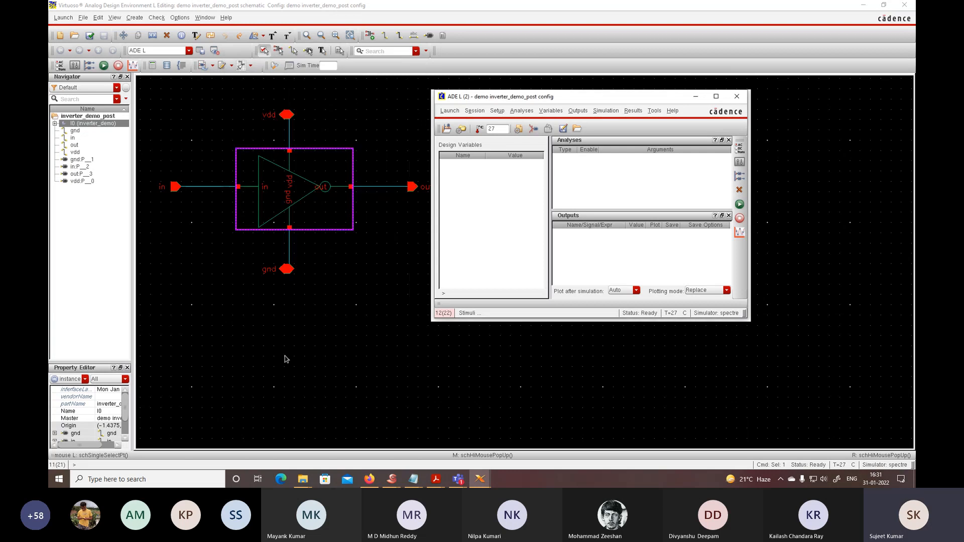
- Pick the in and out nets from the schematic as the outputs to plot and accept the output setup
{"action": "left_click", "coordinate": [740, 182]}
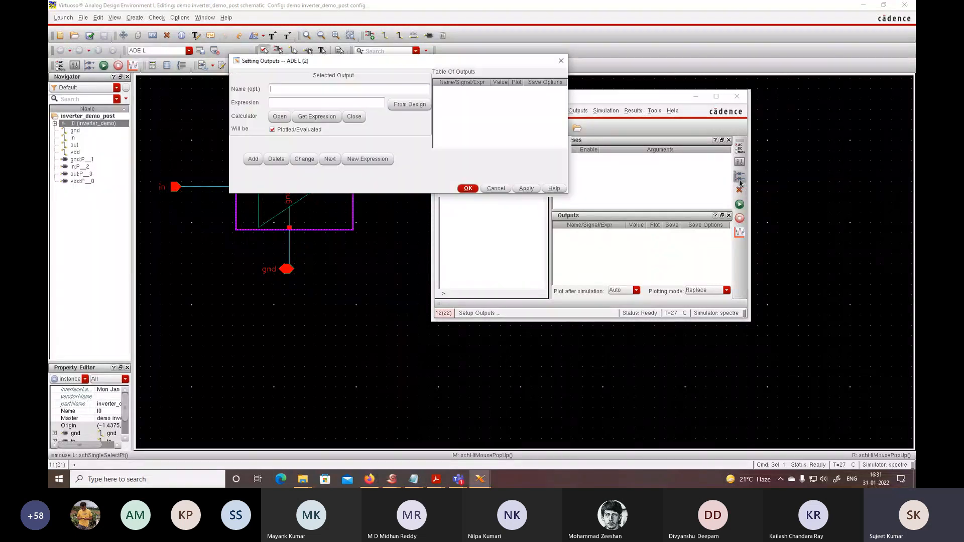
{"action": "left_click", "coordinate": [409, 105]}
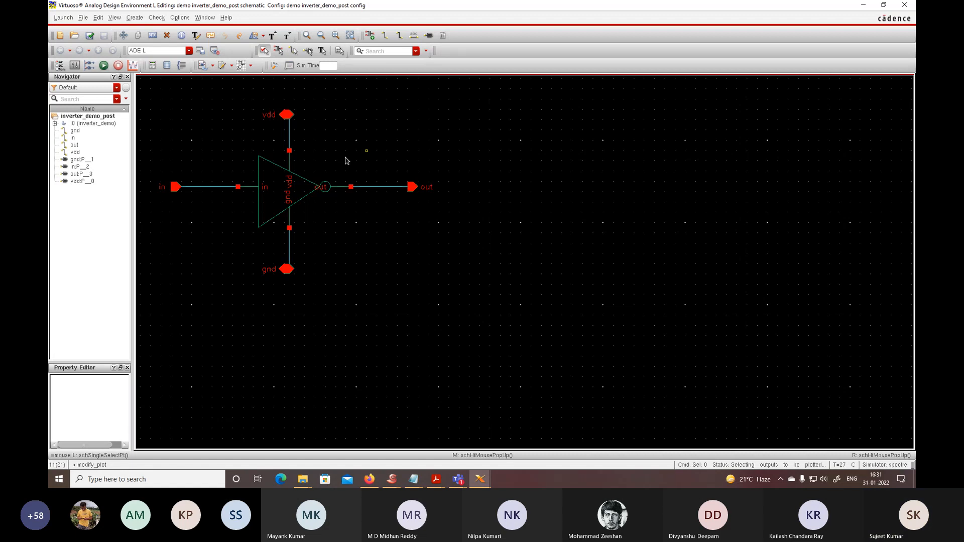
{"action": "left_click", "coordinate": [368, 187]}
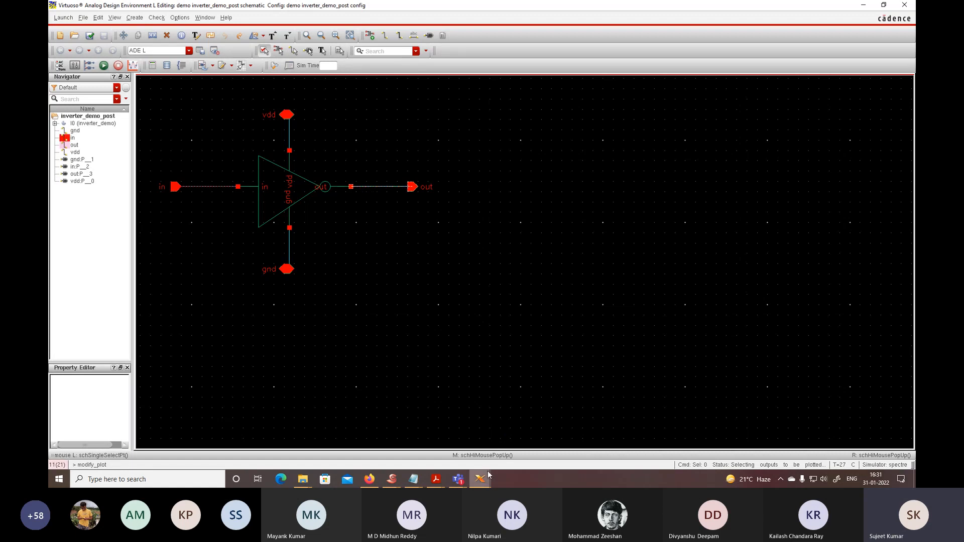
{"action": "mouse_move", "coordinate": [482, 477]}
{"action": "left_click", "coordinate": [713, 439]}
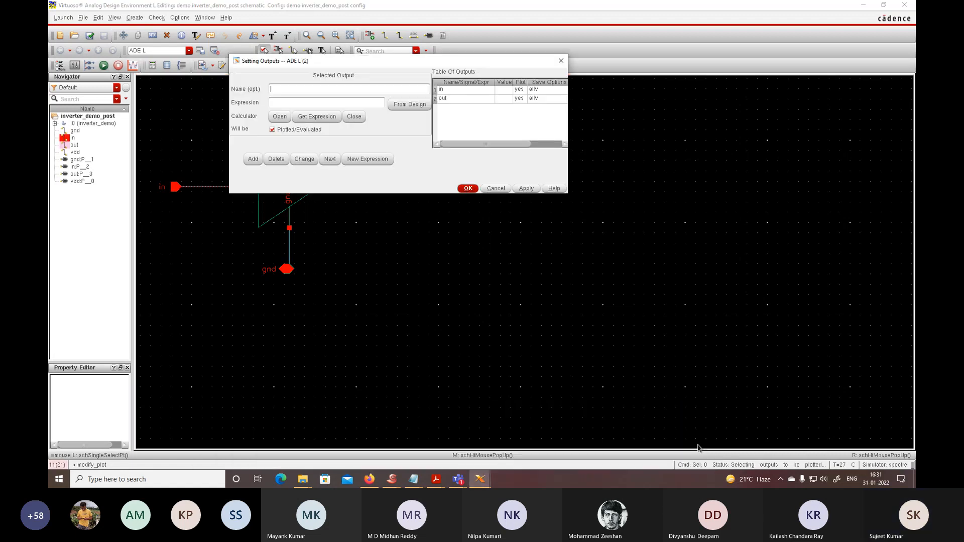
{"action": "left_click", "coordinate": [468, 189]}
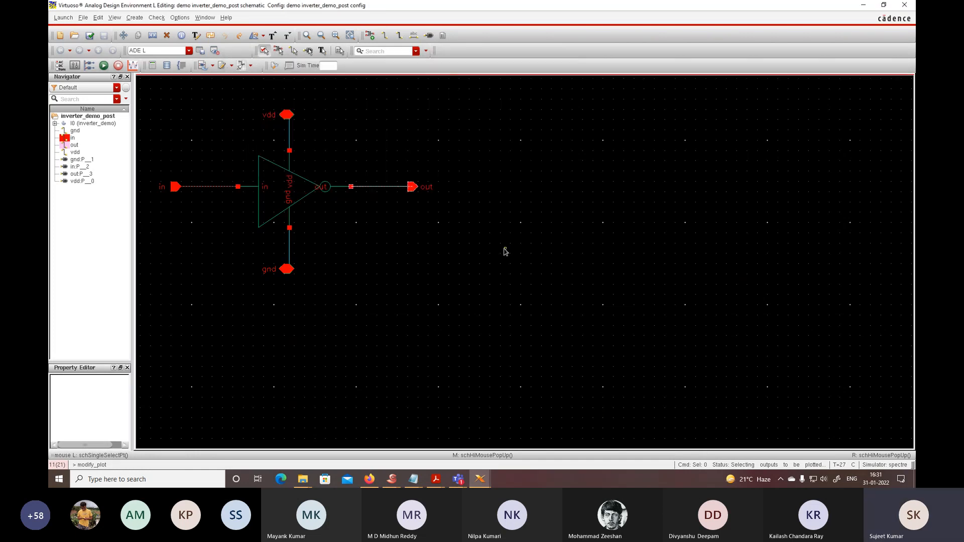
- Set up an enabled transient analysis with a stop time of 1u and moderate accuracy for inverter_demo_post
{"action": "mouse_move", "coordinate": [480, 477]}
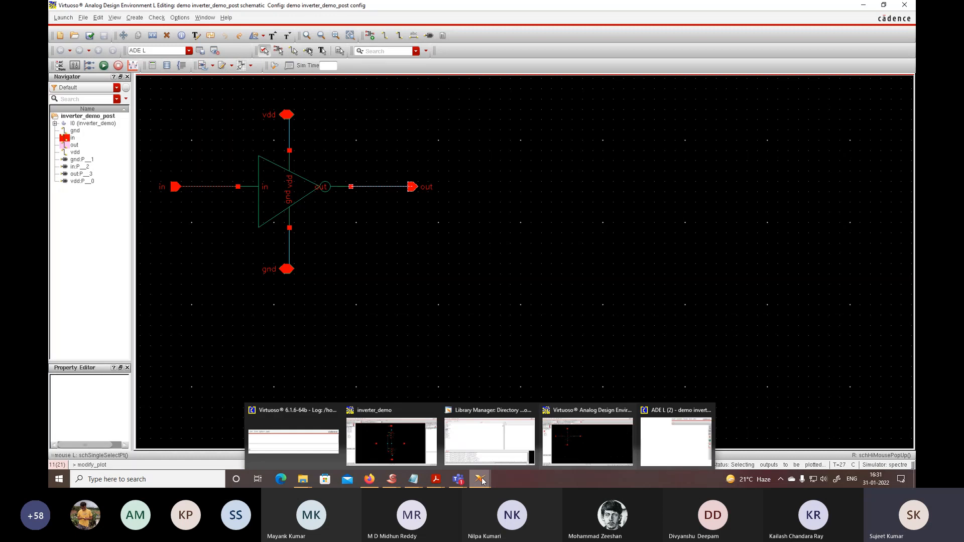
{"action": "left_click", "coordinate": [673, 444]}
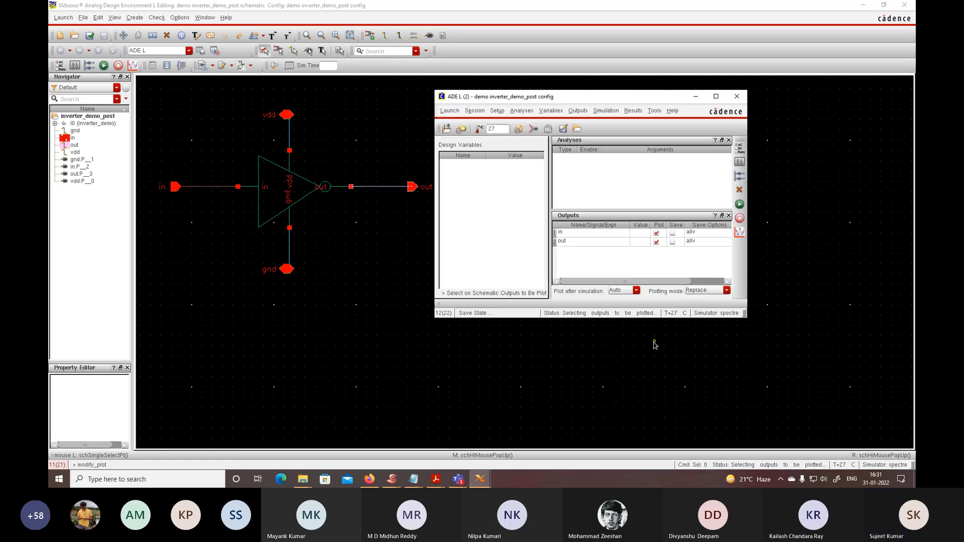
{"action": "left_click", "coordinate": [739, 148]}
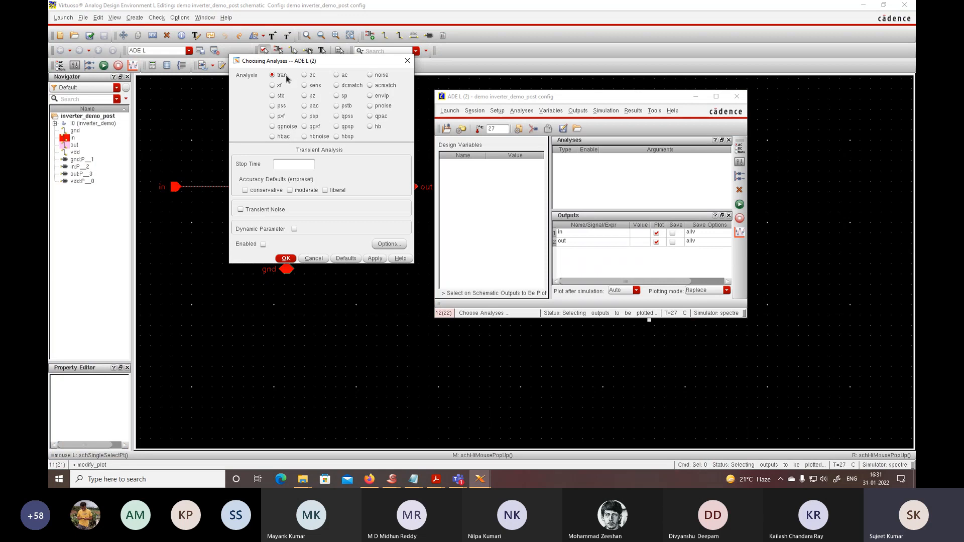
{"action": "left_click", "coordinate": [286, 161]}
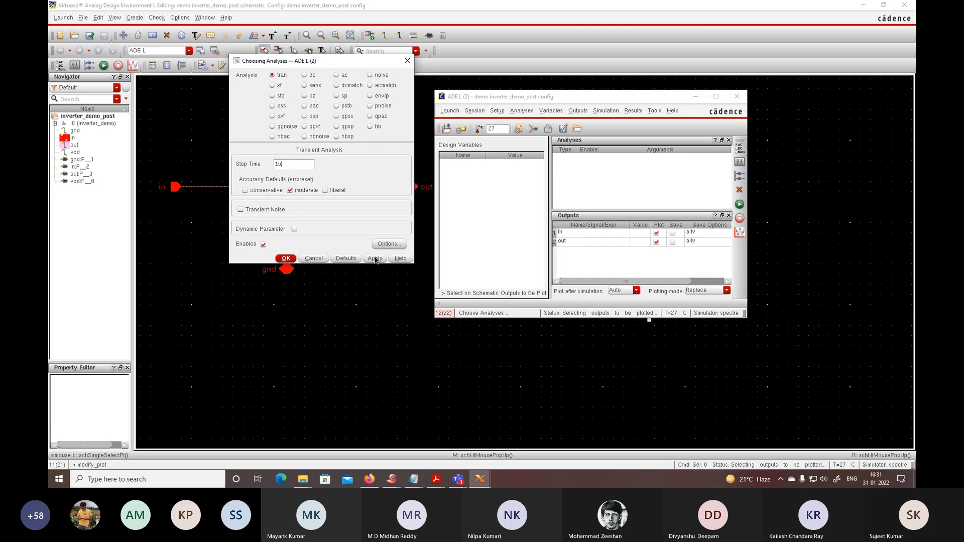
{"action": "left_click", "coordinate": [285, 258]}
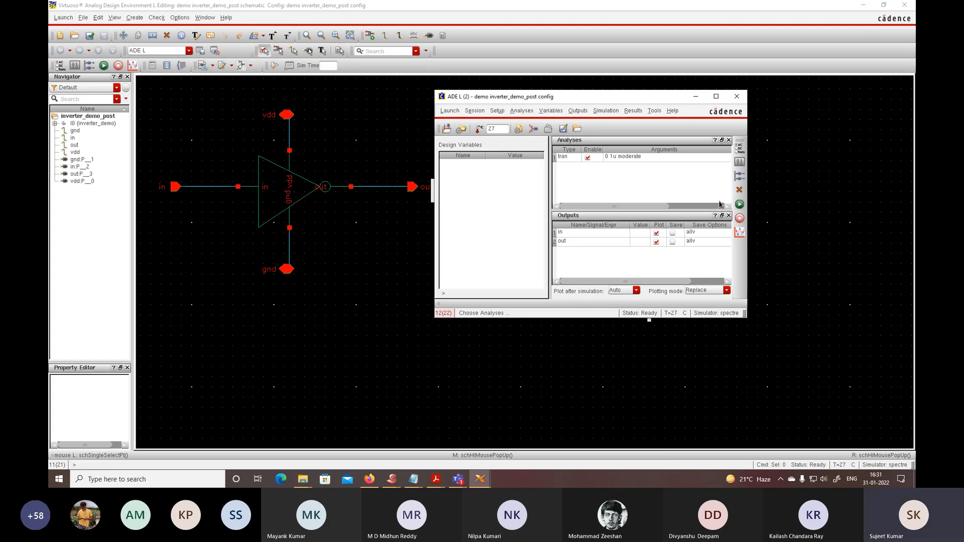
- Netlist and run the simulation, and display the in and out waveforms in separate strips of the maximized graph window
{"action": "left_click", "coordinate": [739, 204]}
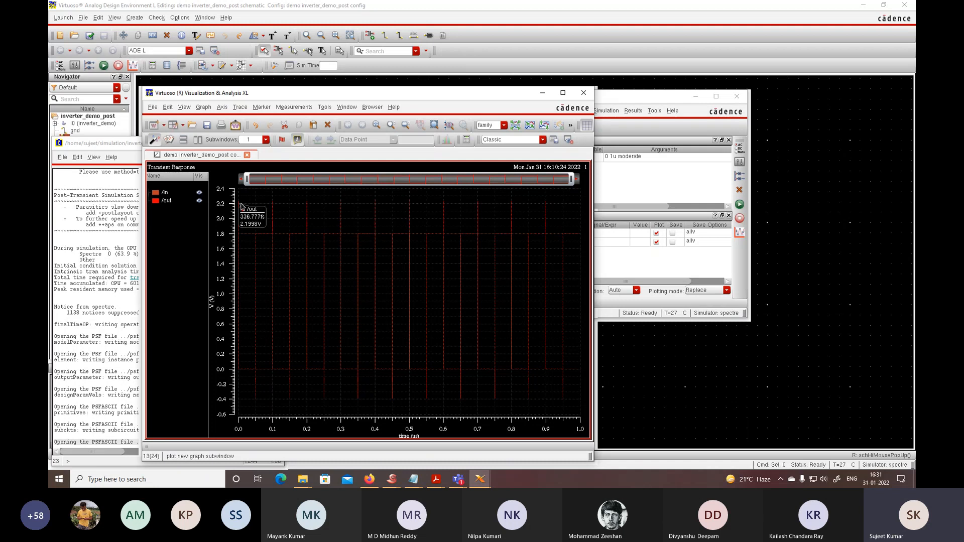
{"action": "left_click", "coordinate": [562, 93]}
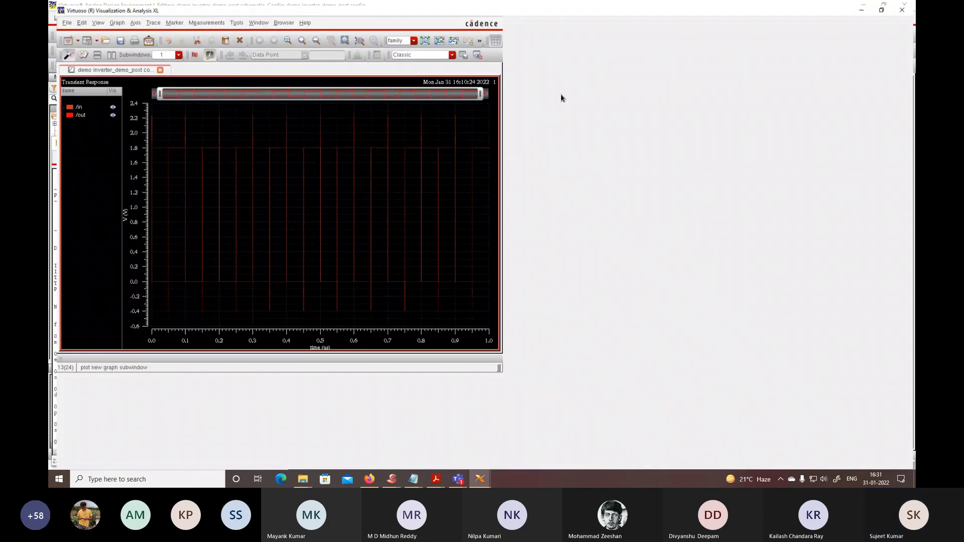
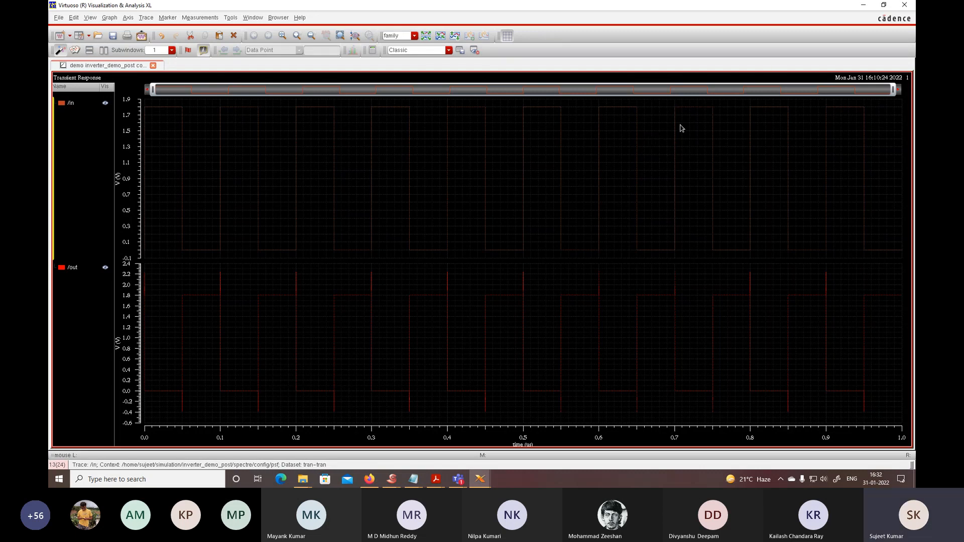
- Minimize the waveform, simulation log, schematic, ADE L and Library Manager windows so only the main Virtuoso log window remains
{"action": "left_click", "coordinate": [862, 8]}
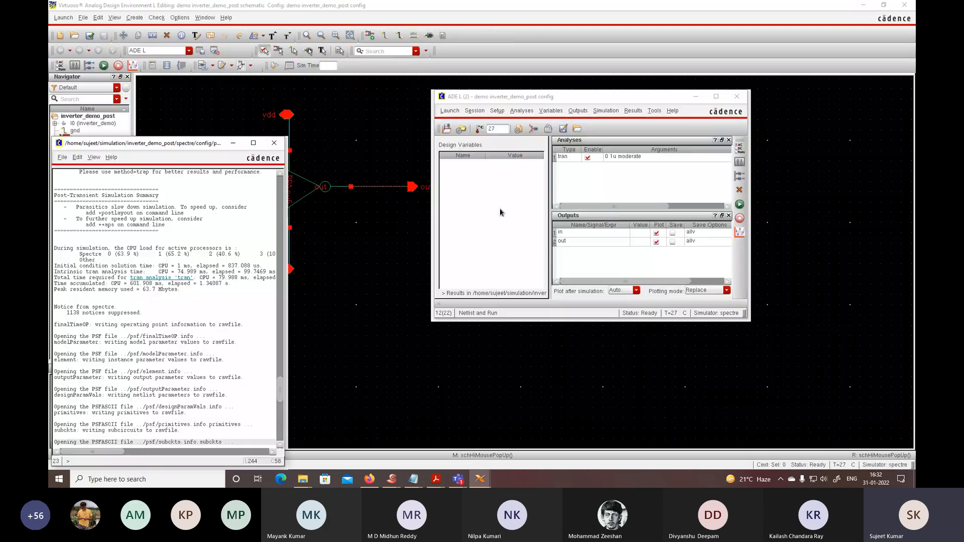
{"action": "left_click", "coordinate": [233, 145]}
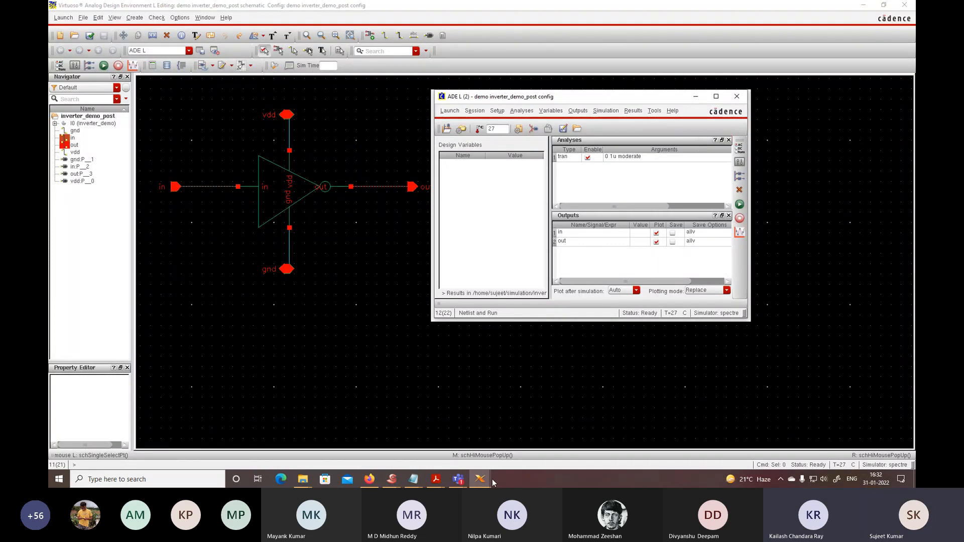
{"action": "mouse_move", "coordinate": [485, 482]}
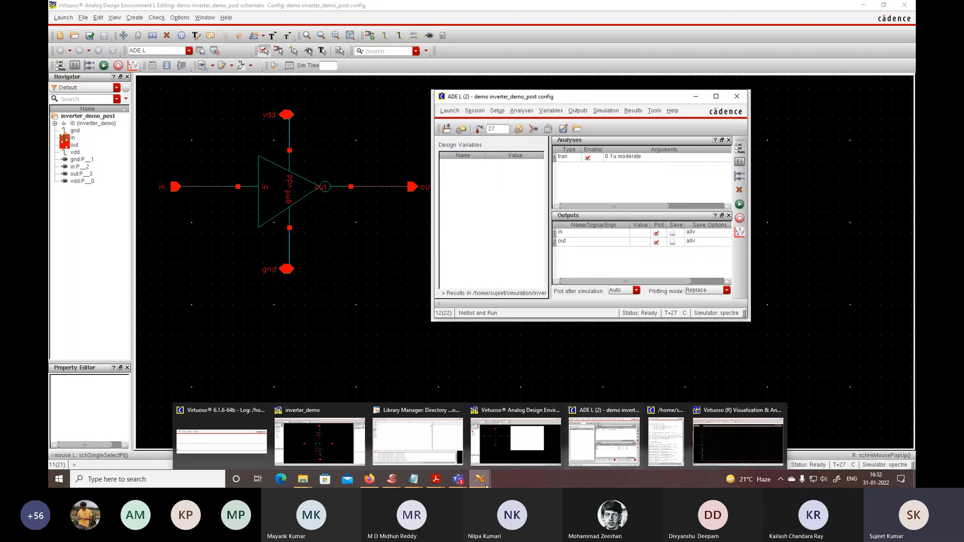
{"action": "left_click", "coordinate": [361, 291]}
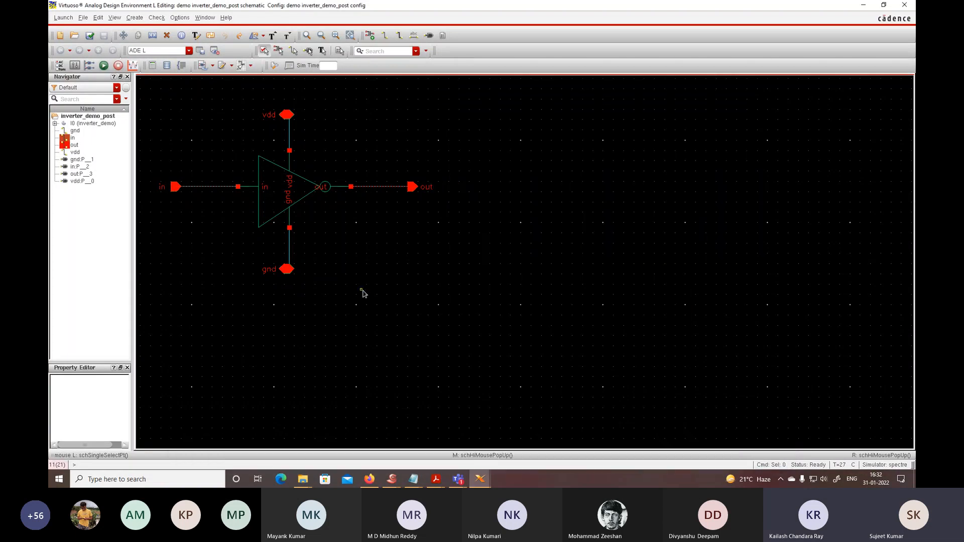
{"action": "left_click", "coordinate": [863, 5]}
{"action": "left_click", "coordinate": [695, 96]}
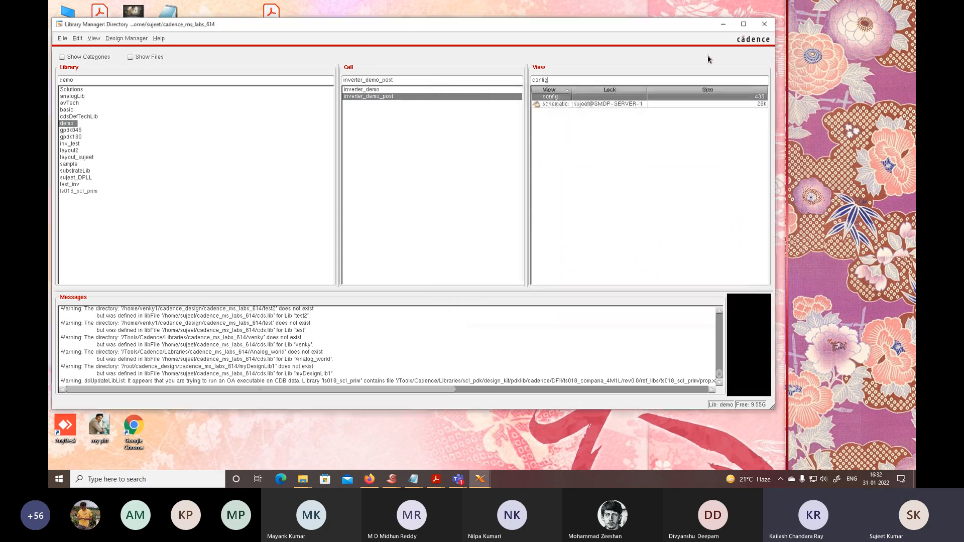
{"action": "left_click", "coordinate": [723, 24]}
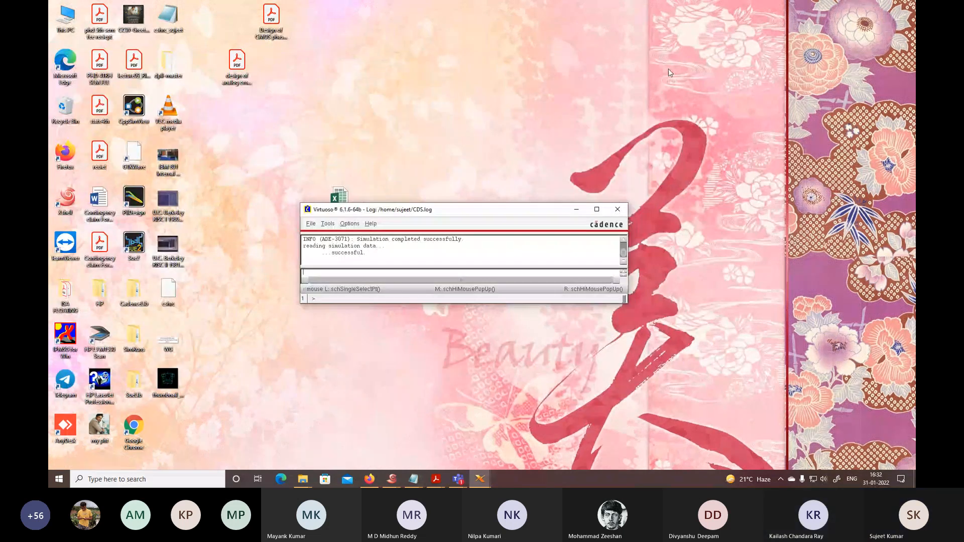
- Open the XStream Out form for exporting a layout as a stream file
{"action": "left_click", "coordinate": [310, 224]}
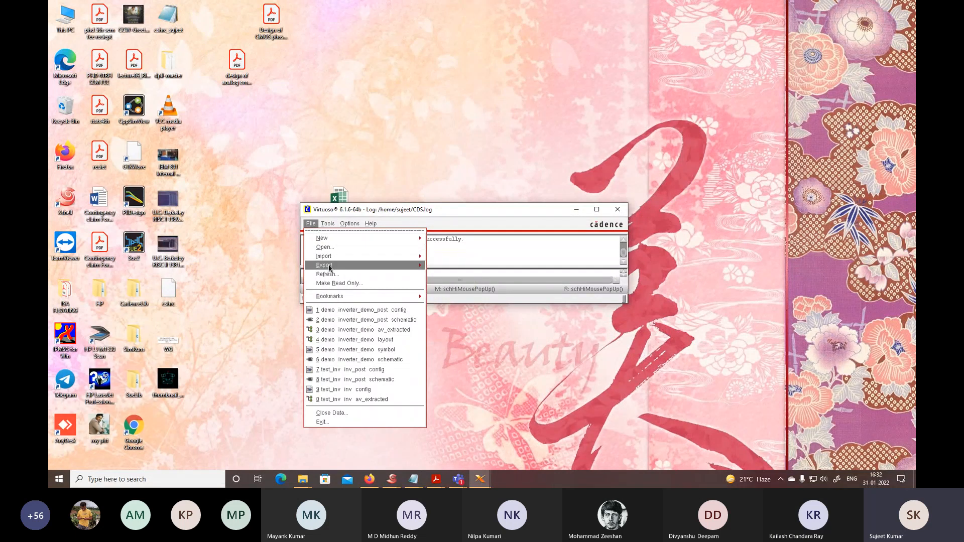
{"action": "mouse_move", "coordinate": [330, 268]}
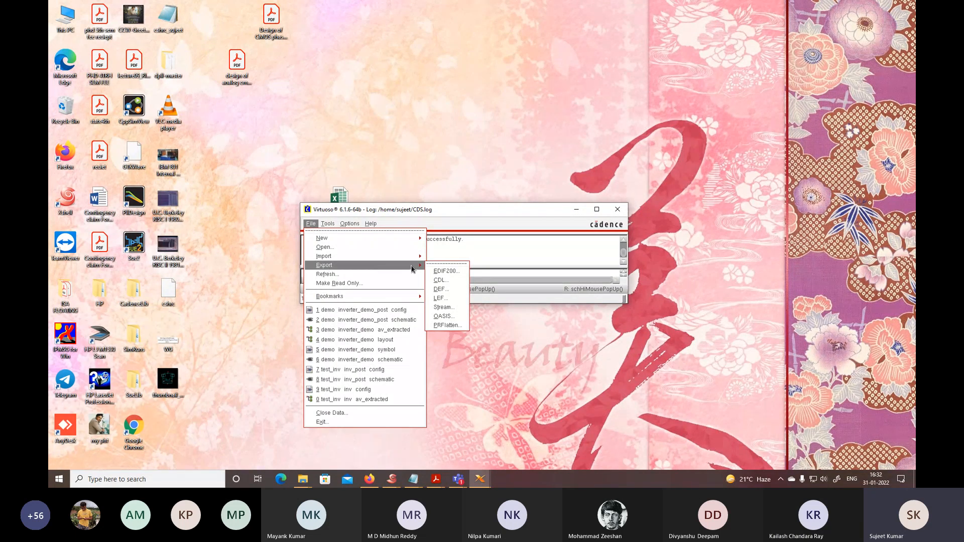
{"action": "left_click", "coordinate": [443, 308]}
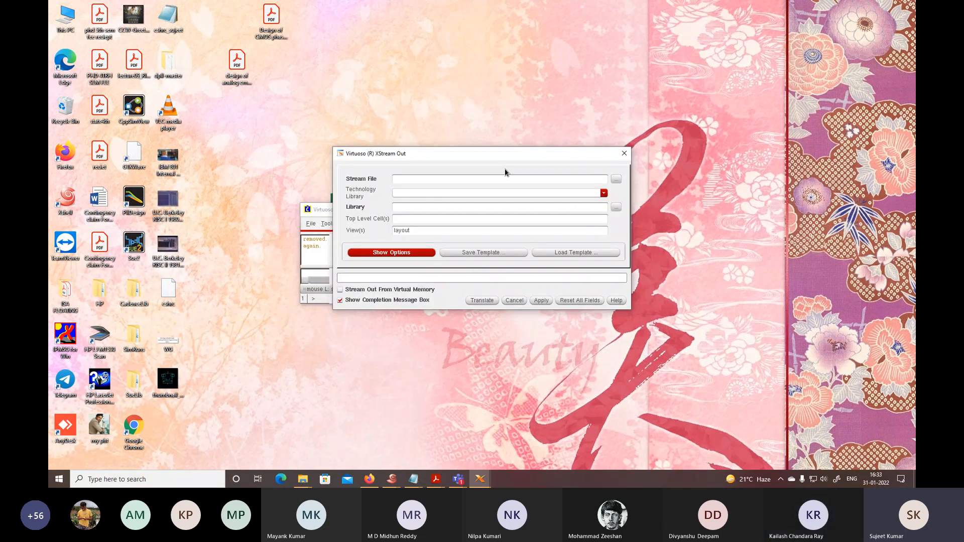
- Try to choose layout.oa in the demo/inverter_demo/layout folder as the stream file, declining to replace it and leaving the file chooser
{"action": "left_click", "coordinate": [616, 180]}
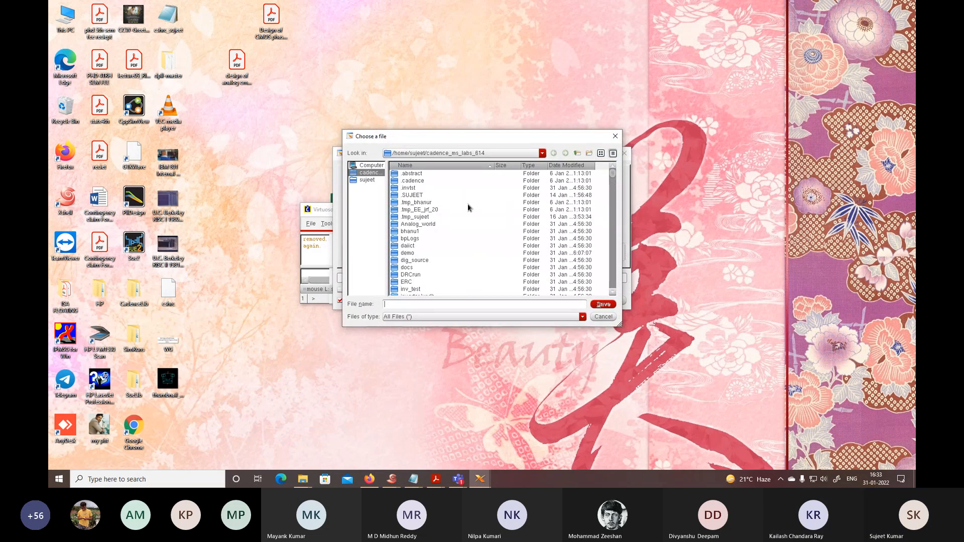
{"action": "scroll", "coordinate": [468, 208], "scroll_direction": "down", "scroll_amount": 6}
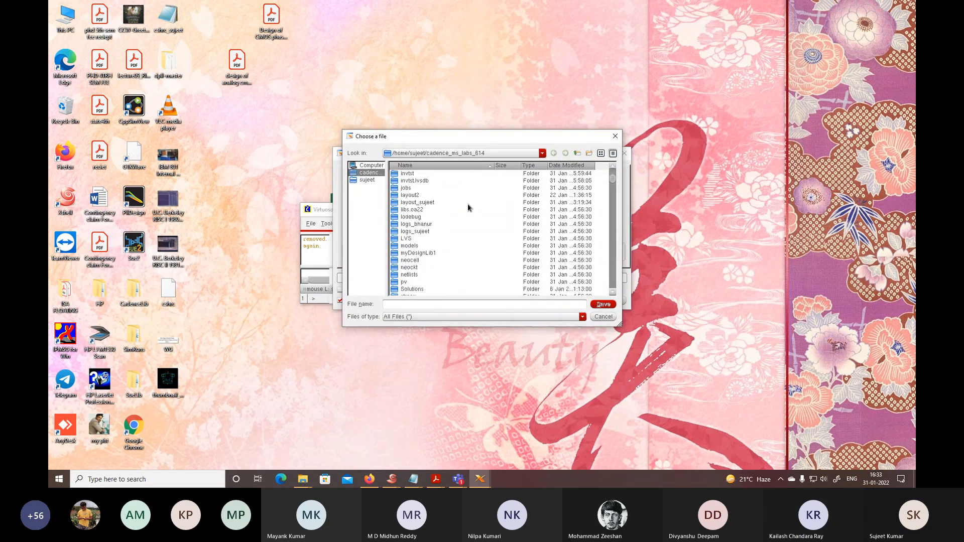
{"action": "scroll", "coordinate": [468, 207], "scroll_direction": "down", "scroll_amount": 2}
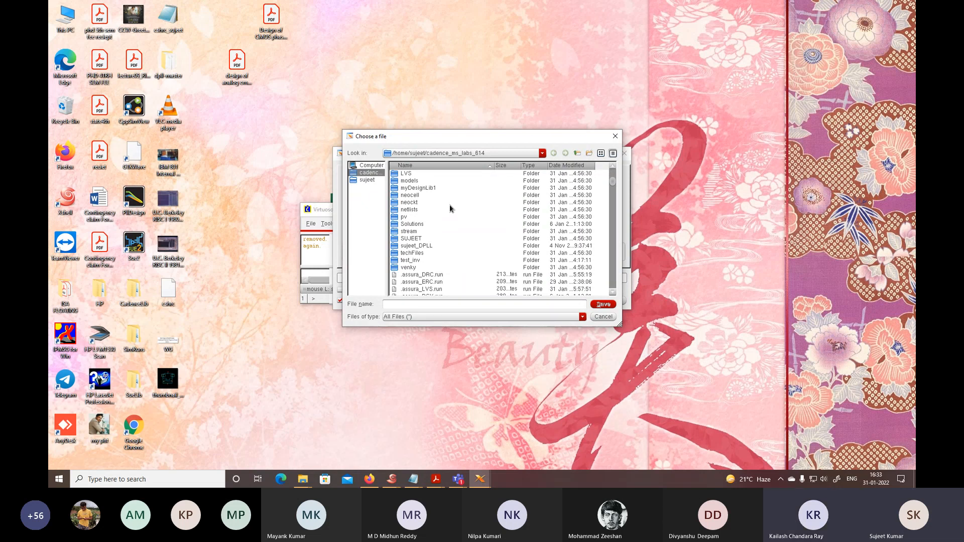
{"action": "scroll", "coordinate": [450, 208], "scroll_direction": "up", "scroll_amount": 5}
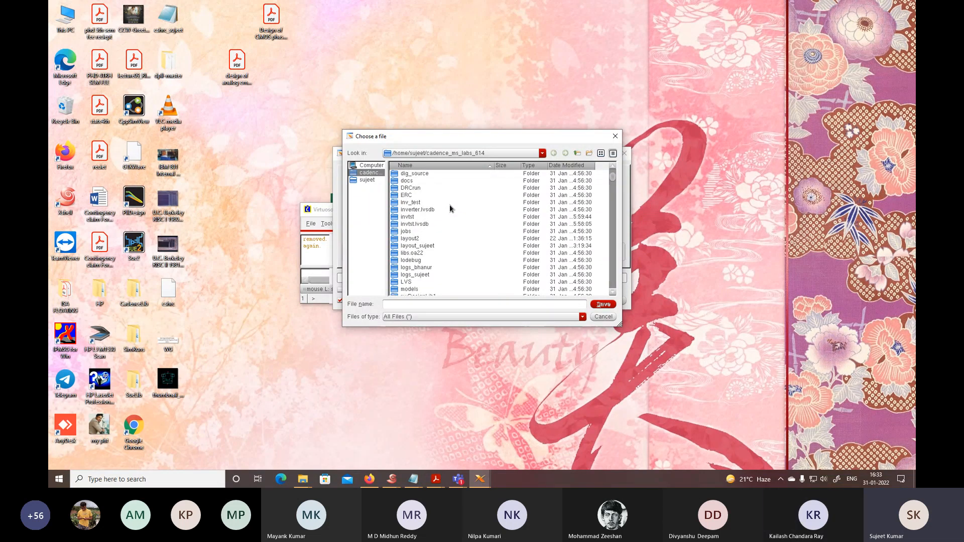
{"action": "scroll", "coordinate": [450, 208], "scroll_direction": "up", "scroll_amount": 4}
{"action": "double_click", "coordinate": [407, 253]}
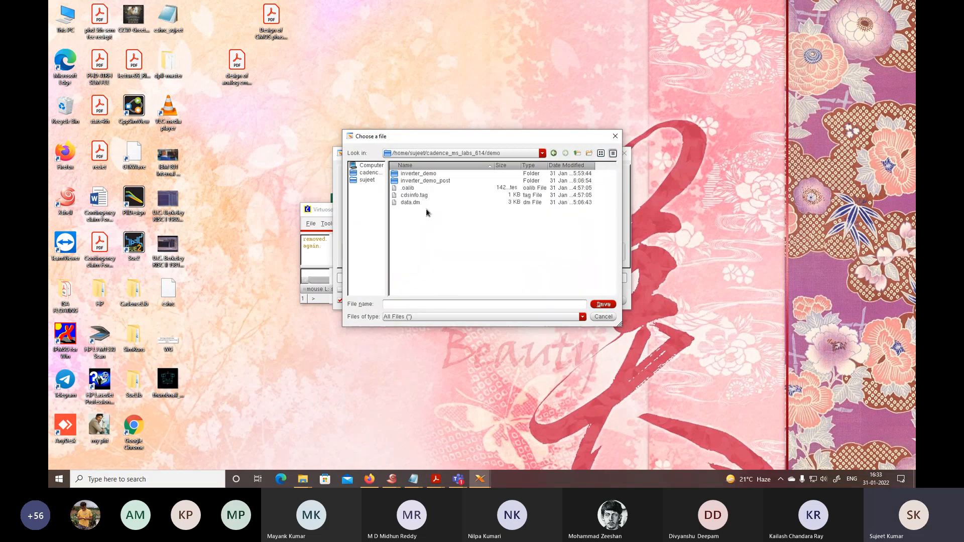
{"action": "double_click", "coordinate": [428, 174]}
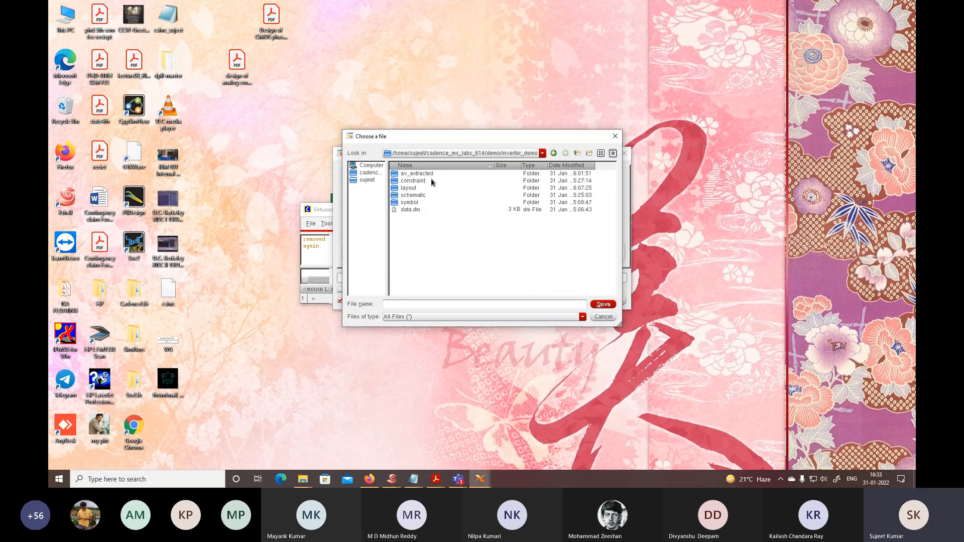
{"action": "left_click", "coordinate": [410, 189]}
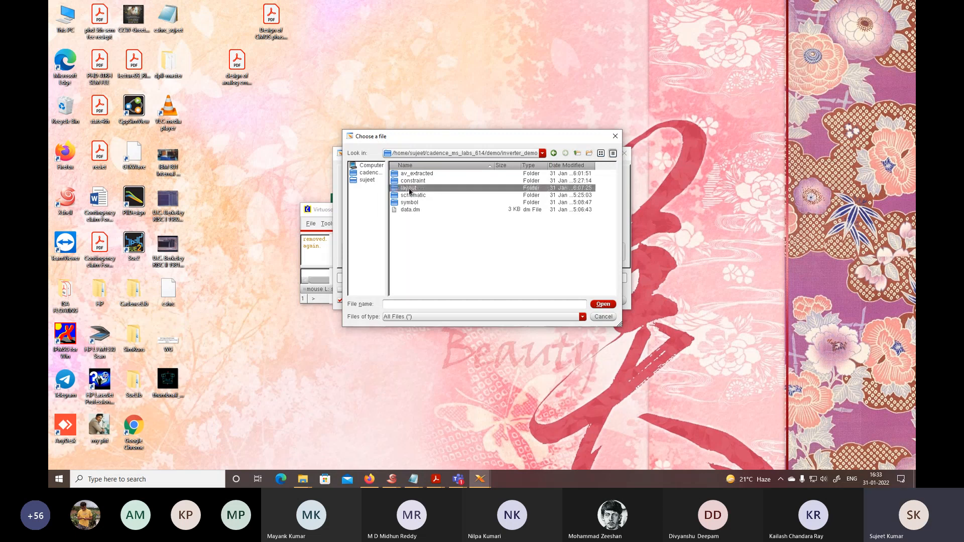
{"action": "double_click", "coordinate": [410, 189]}
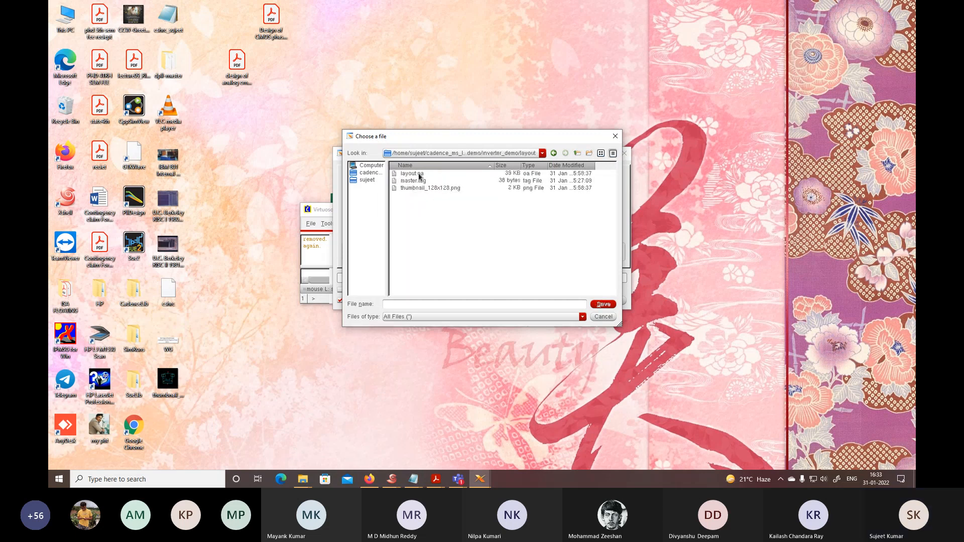
{"action": "left_click", "coordinate": [420, 174]}
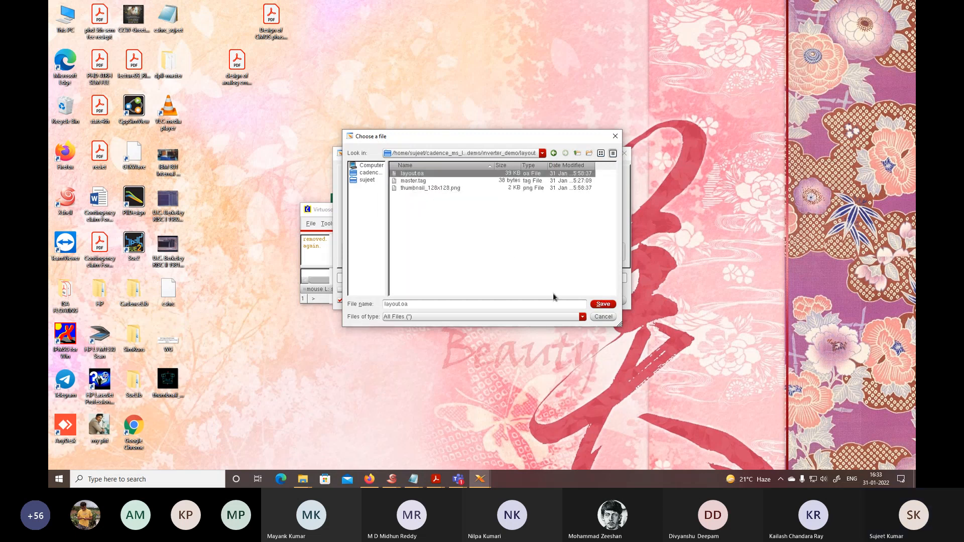
{"action": "left_click", "coordinate": [601, 305]}
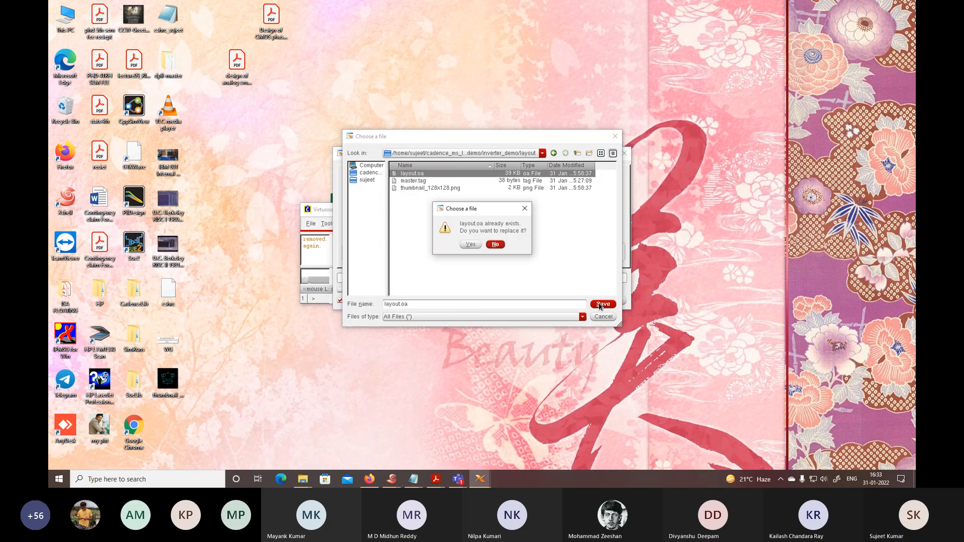
{"action": "left_click", "coordinate": [524, 208]}
{"action": "left_click", "coordinate": [615, 136]}
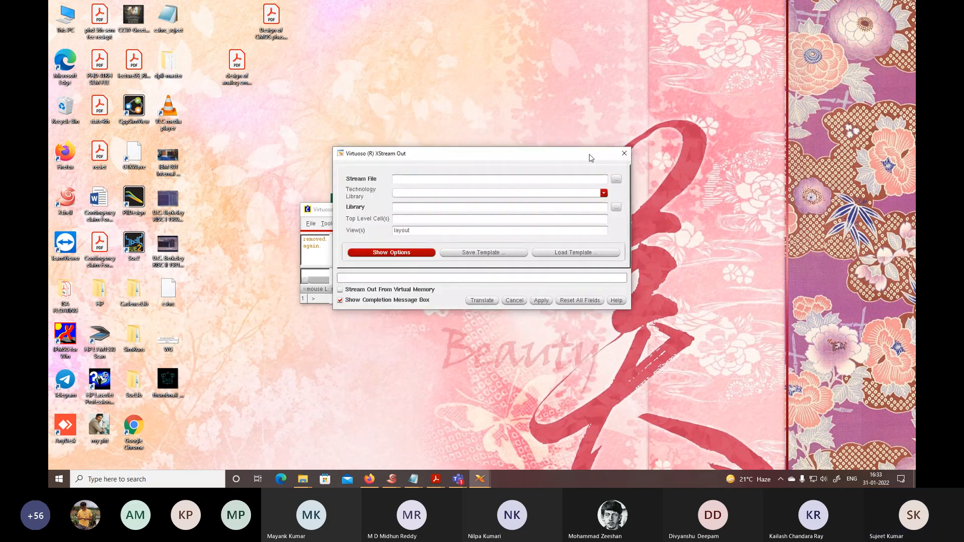
- Examine the technology libraries offered for the stream export and close the XStream Out form without translating
{"action": "left_click", "coordinate": [604, 193]}
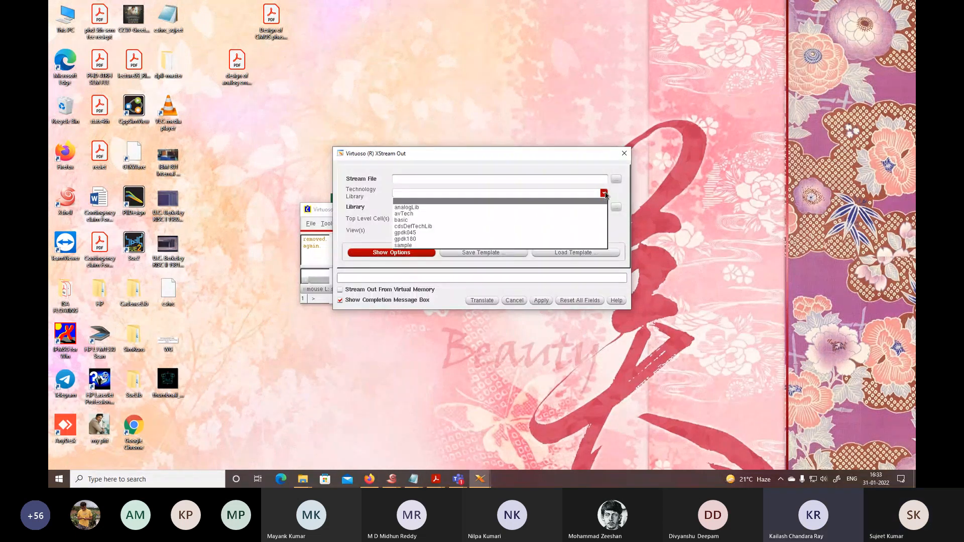
{"action": "left_click", "coordinate": [536, 201]}
{"action": "left_click", "coordinate": [624, 153]}
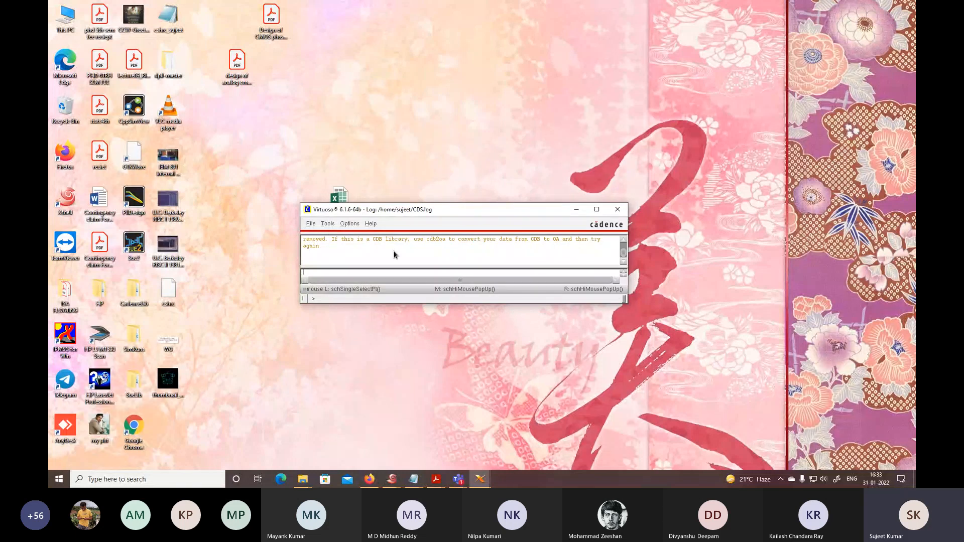
- Open the XStream In form to view the stream import fields, and close it without translating
{"action": "left_click", "coordinate": [311, 224]}
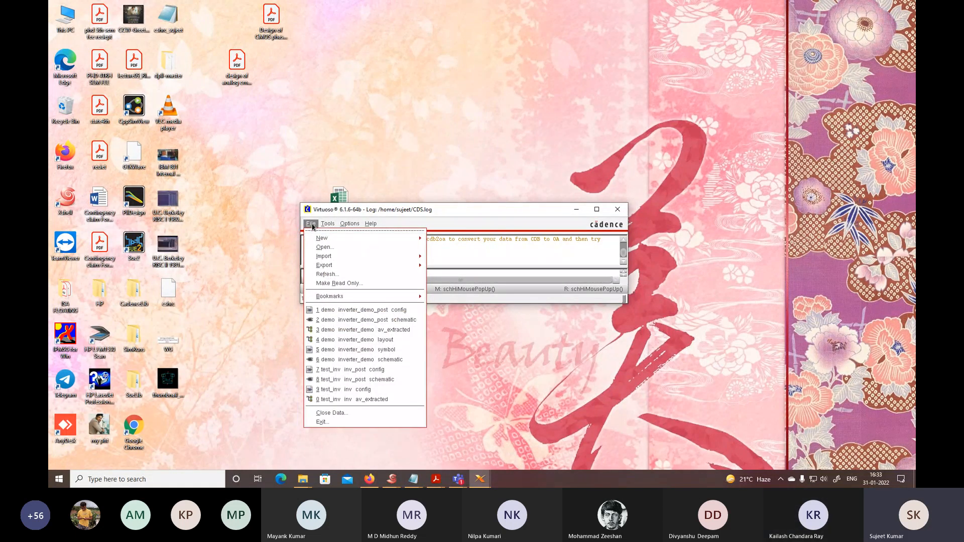
{"action": "left_click", "coordinate": [342, 260]}
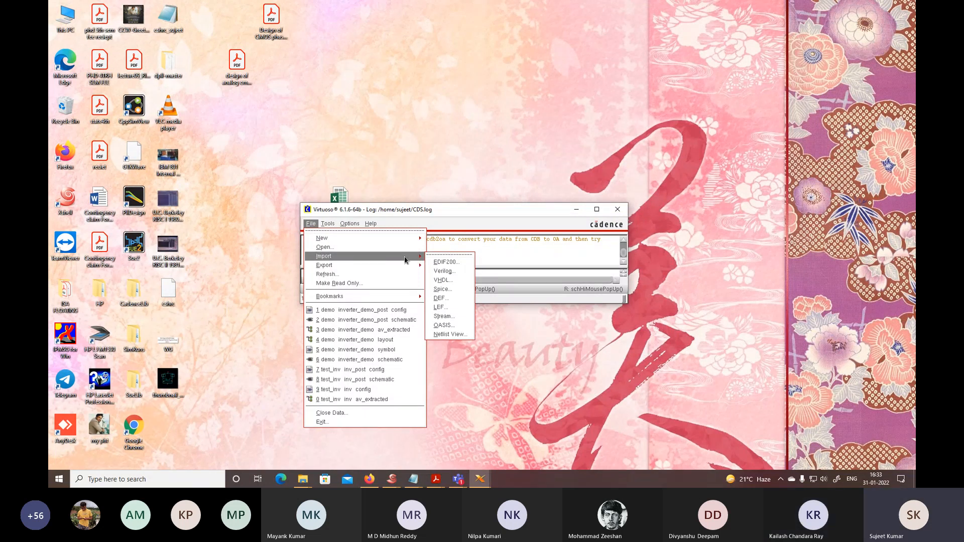
{"action": "left_click", "coordinate": [444, 317]}
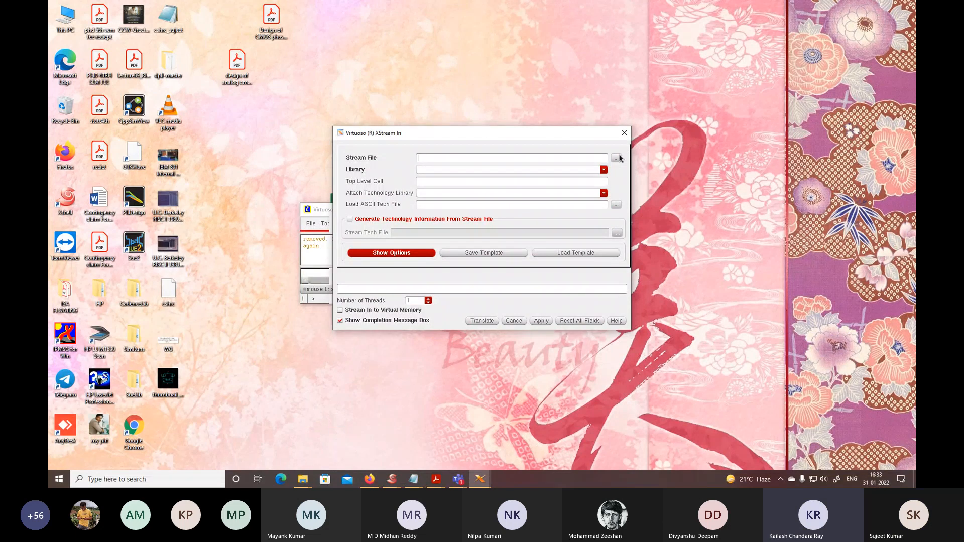
{"action": "left_click", "coordinate": [624, 133]}
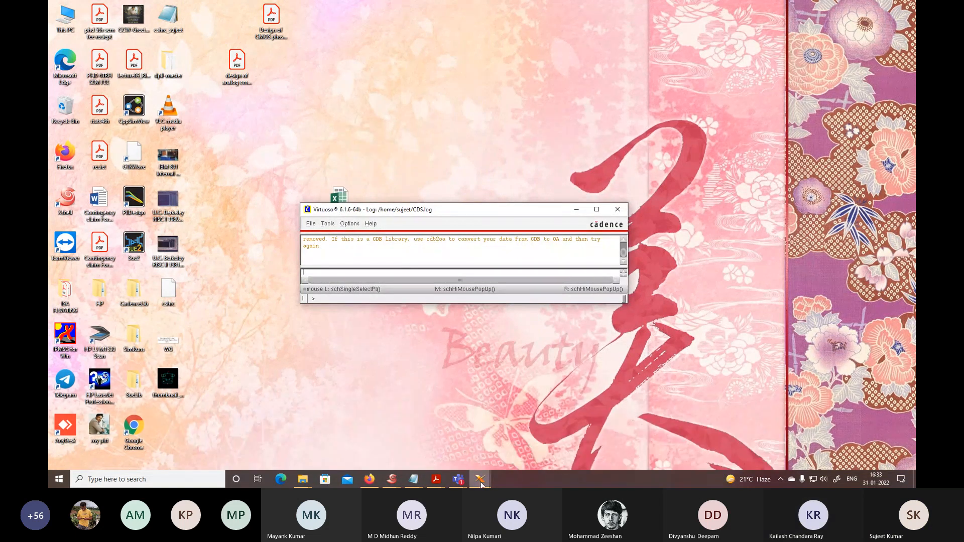
- Open the layout view of the inverter_demo cell from the demo library for editing in a new tab
{"action": "mouse_move", "coordinate": [481, 485]}
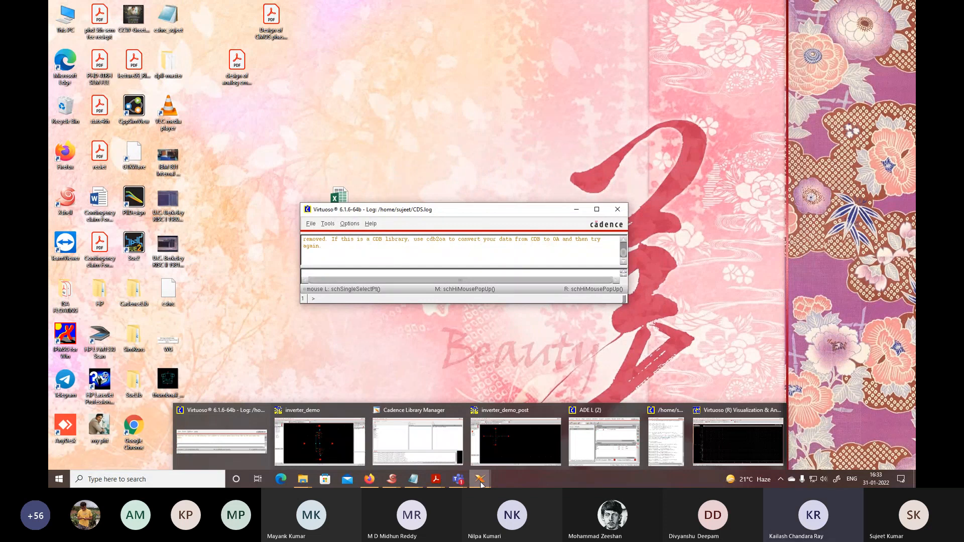
{"action": "left_click", "coordinate": [515, 439]}
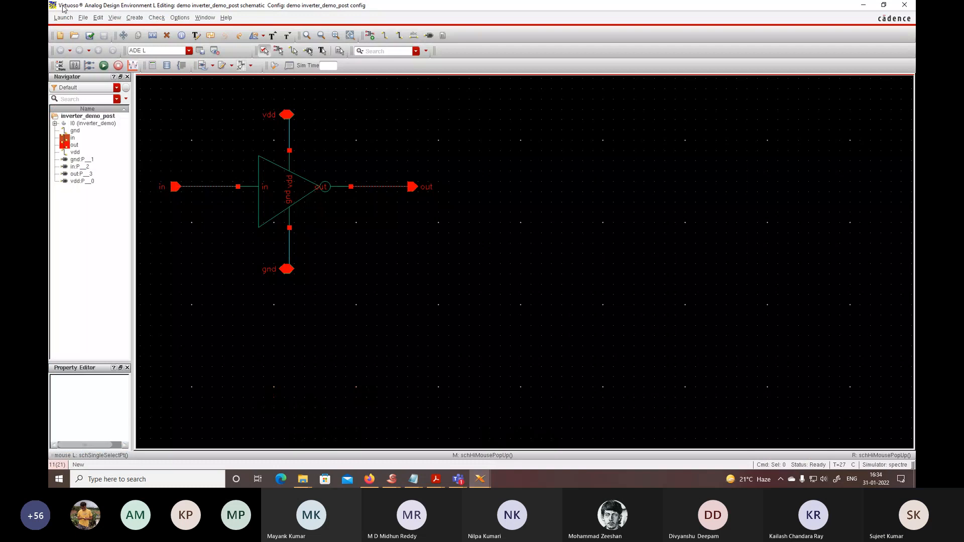
{"action": "left_click", "coordinate": [83, 17]}
{"action": "left_click", "coordinate": [117, 56]}
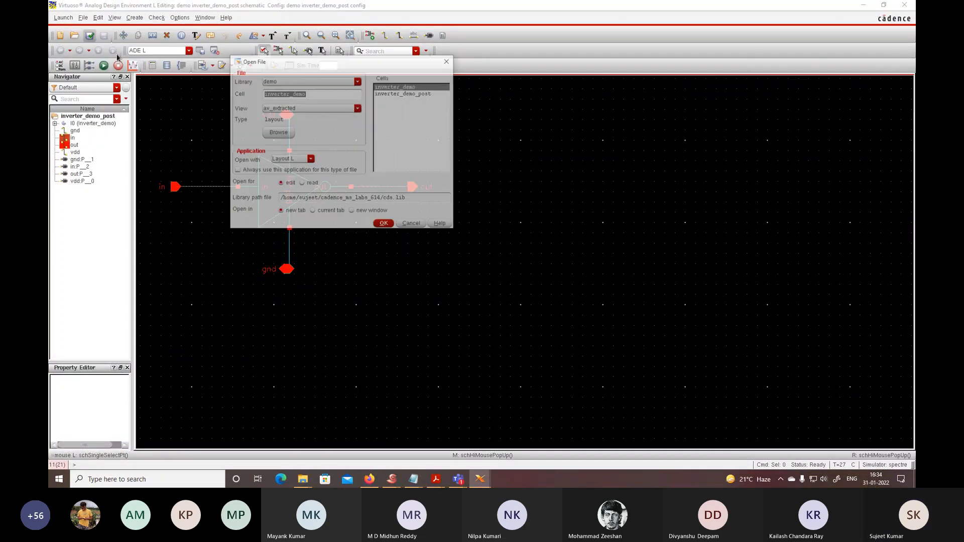
{"action": "left_click", "coordinate": [331, 81]}
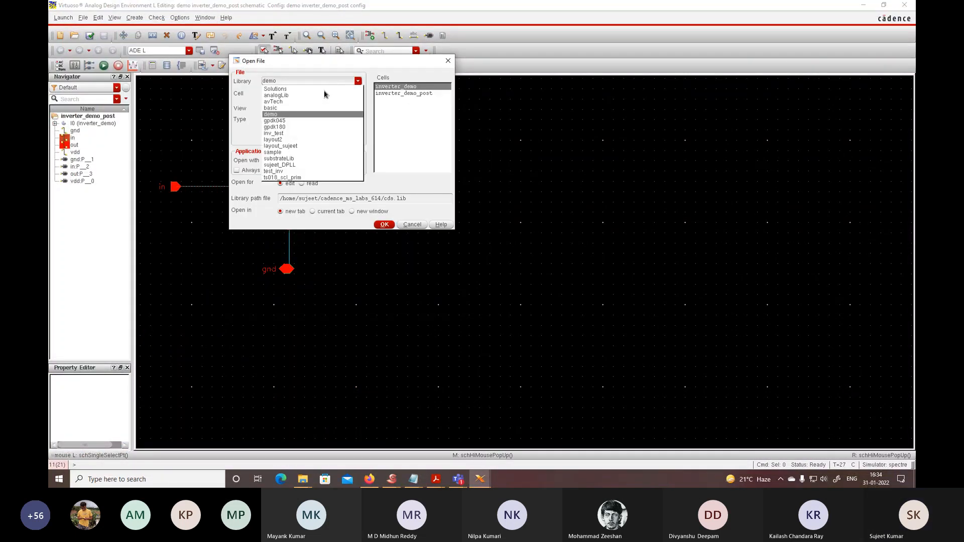
{"action": "left_click", "coordinate": [292, 115]}
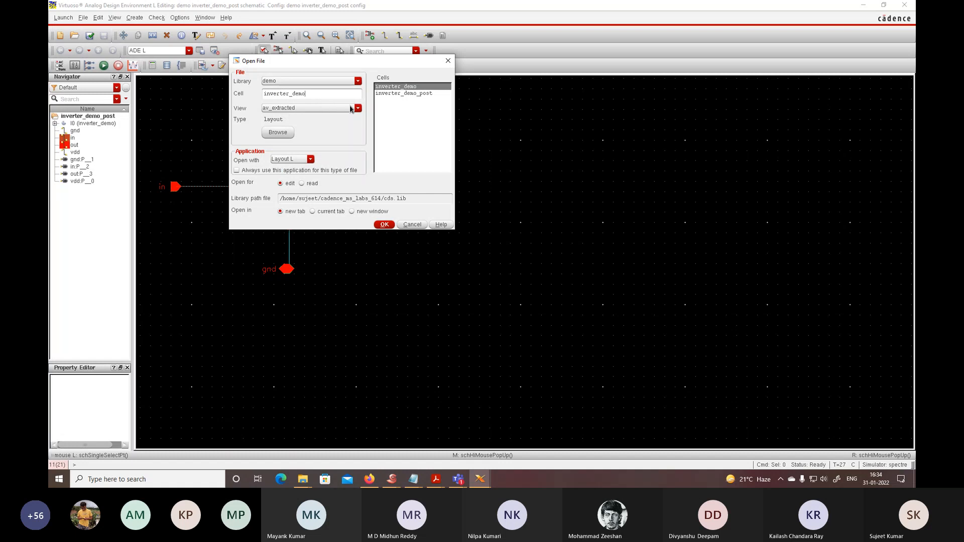
{"action": "left_click", "coordinate": [330, 95]}
{"action": "left_click", "coordinate": [346, 83]}
{"action": "left_click", "coordinate": [347, 83]}
{"action": "left_click", "coordinate": [345, 108]}
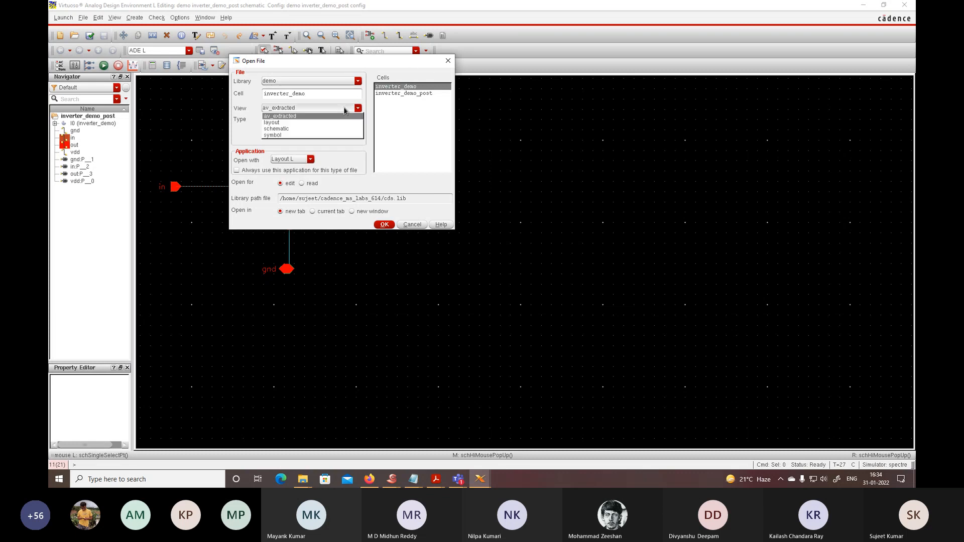
{"action": "left_click", "coordinate": [309, 123]}
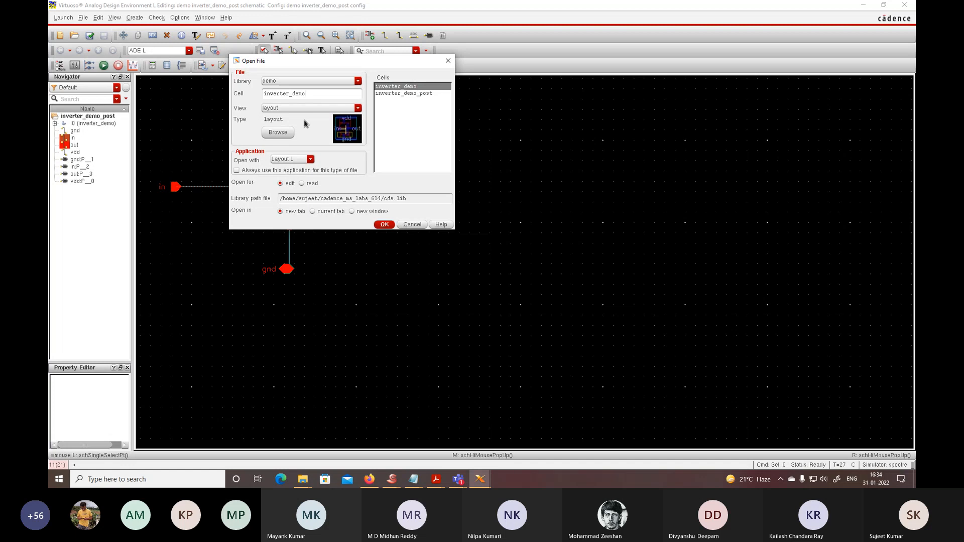
{"action": "left_click", "coordinate": [385, 225]}
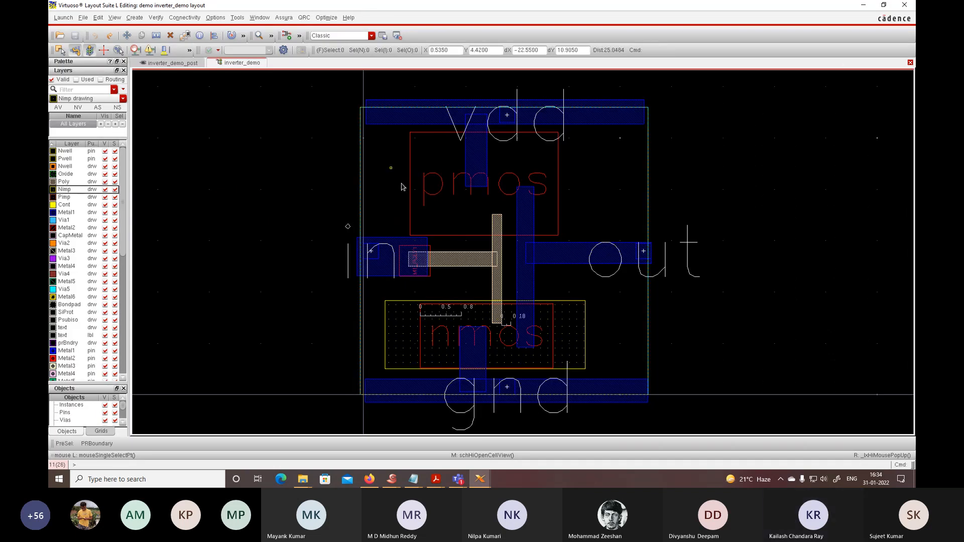
- Open the XStream Out form for the inverter_demo layout and set the technology library to gpdk180
{"action": "mouse_move", "coordinate": [480, 479]}
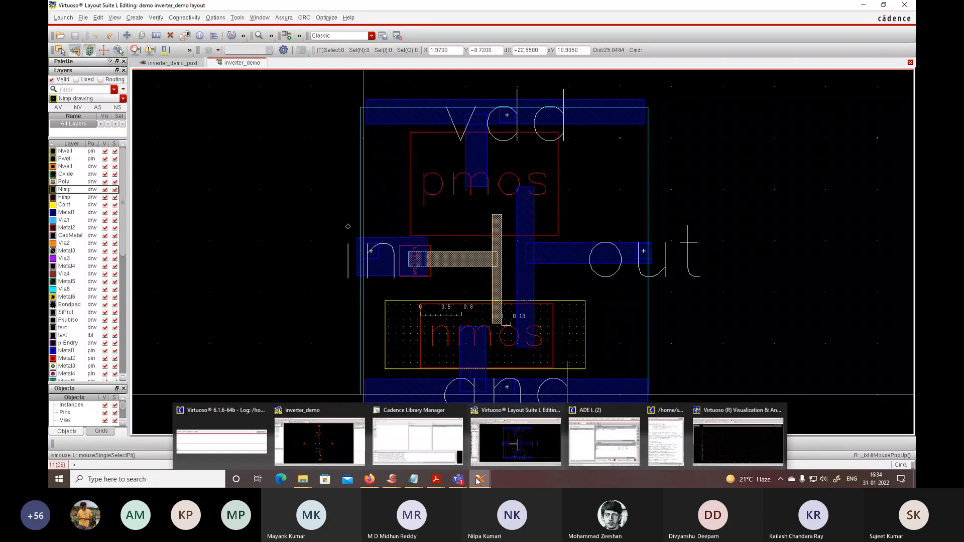
{"action": "left_click", "coordinate": [236, 430]}
{"action": "left_click", "coordinate": [311, 224]}
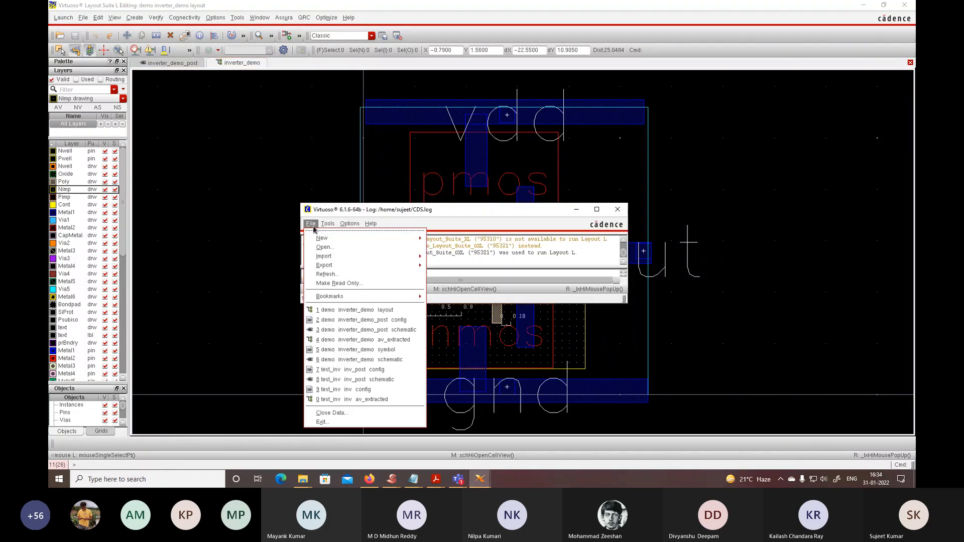
{"action": "mouse_move", "coordinate": [351, 256]}
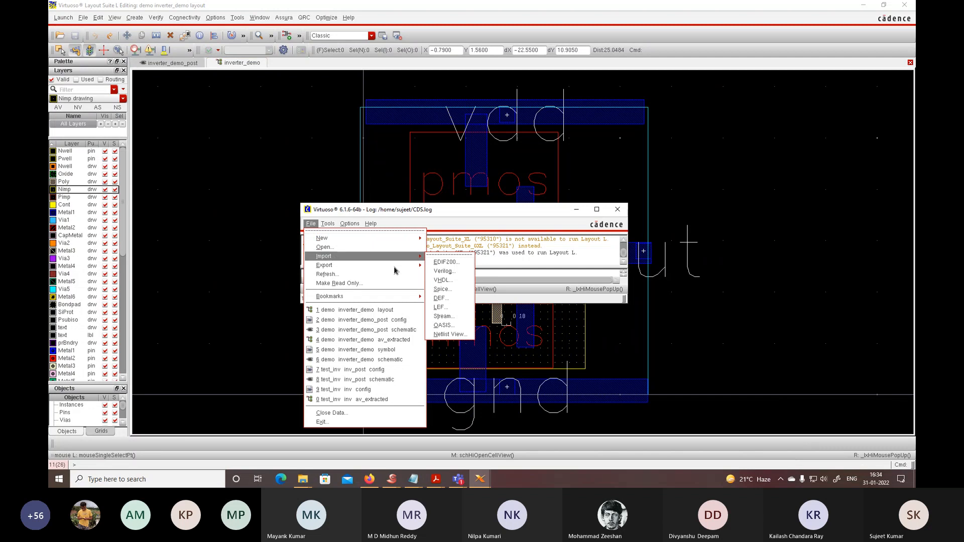
{"action": "mouse_move", "coordinate": [417, 266]}
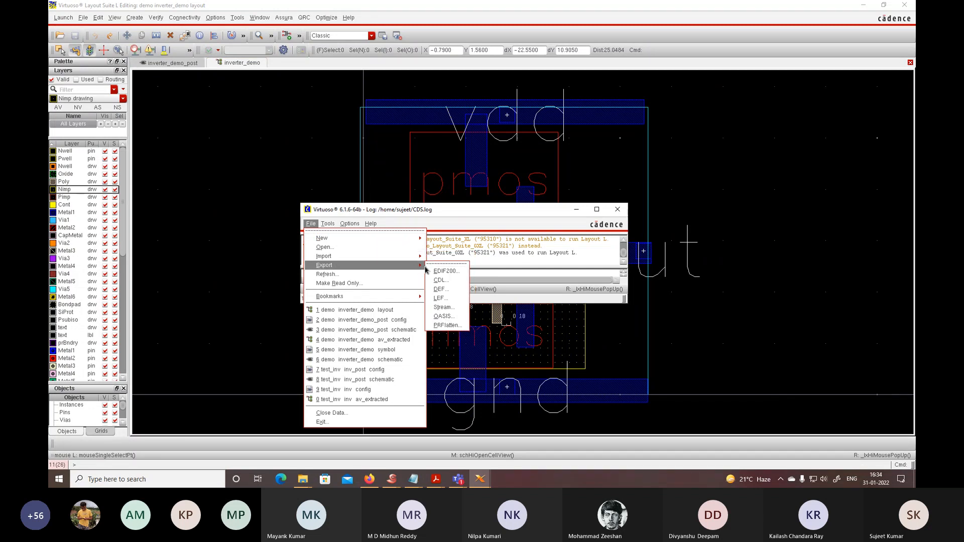
{"action": "left_click", "coordinate": [442, 307]}
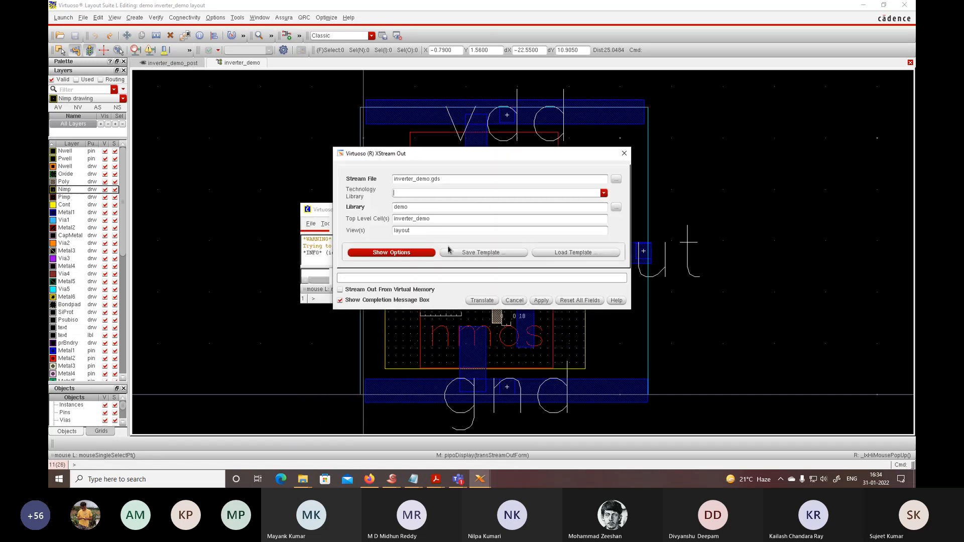
{"action": "left_click", "coordinate": [603, 194]}
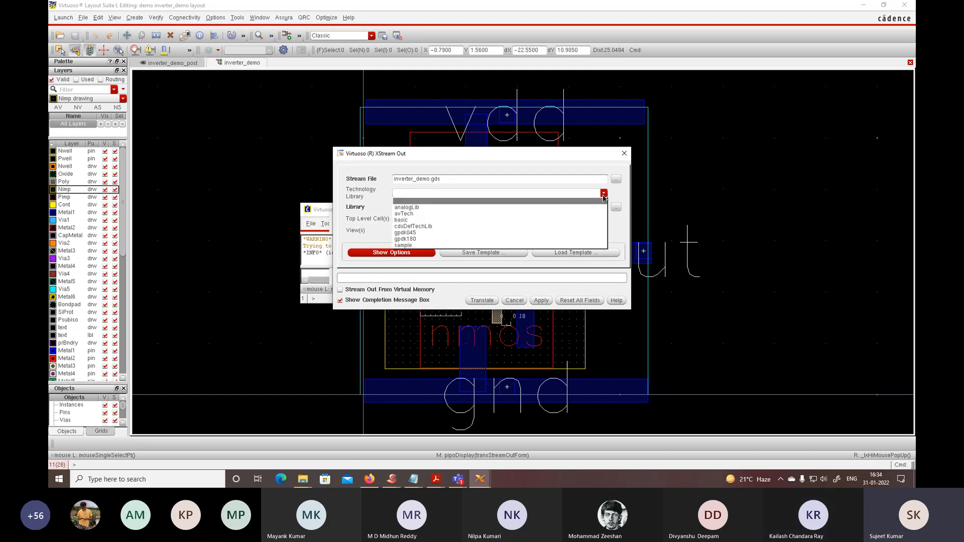
{"action": "left_click", "coordinate": [430, 239]}
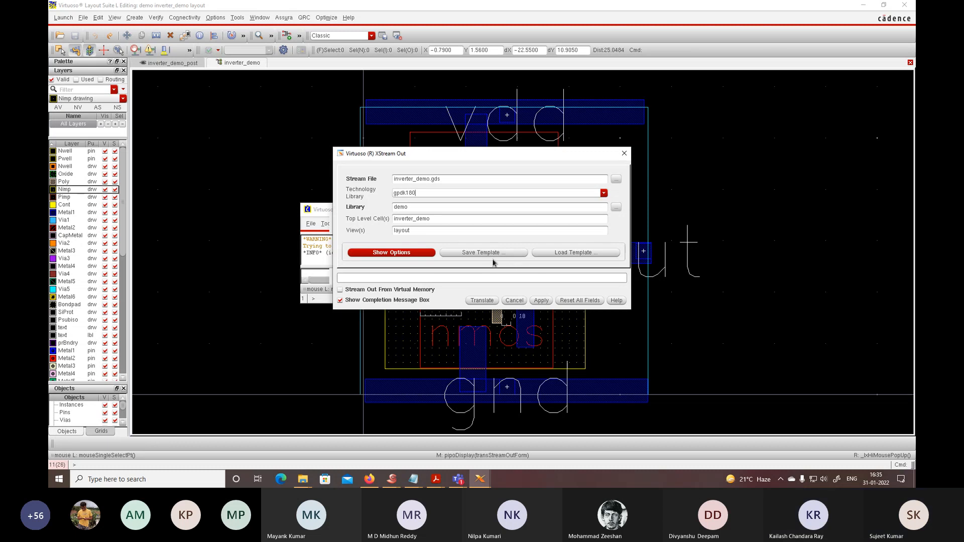
- Enable Flatten PCells in the geometry options of the stream export
{"action": "left_click", "coordinate": [416, 256]}
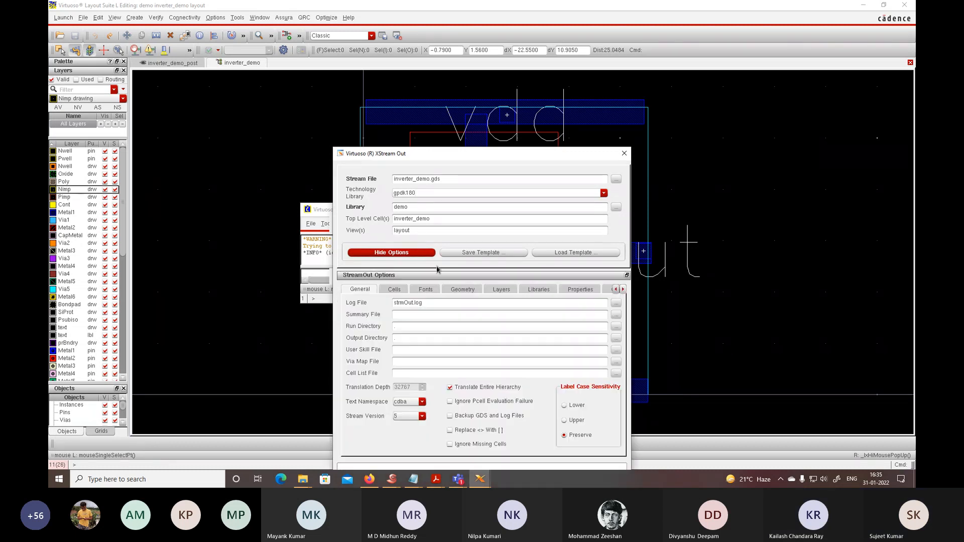
{"action": "left_click", "coordinate": [396, 291]}
{"action": "left_click", "coordinate": [459, 291]}
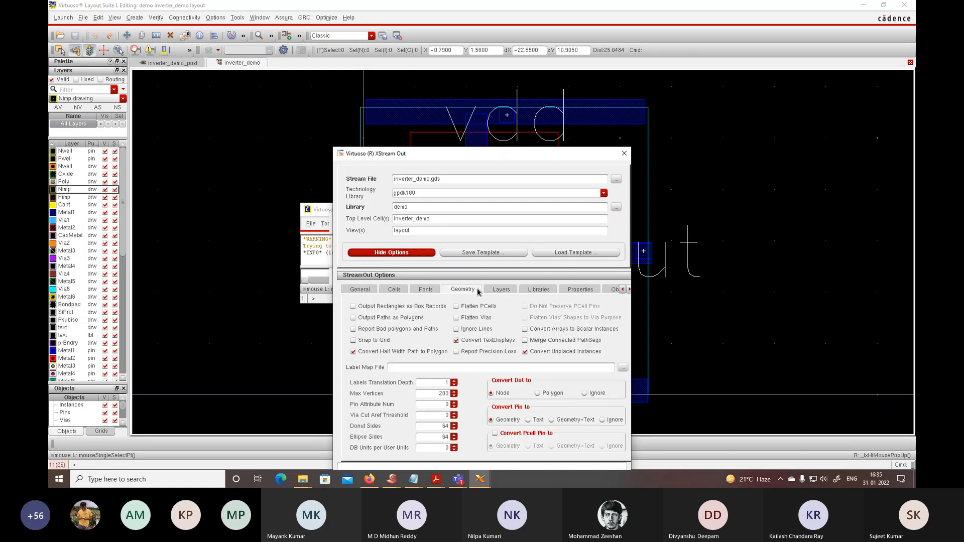
{"action": "left_click", "coordinate": [490, 291]}
{"action": "left_click", "coordinate": [367, 289]}
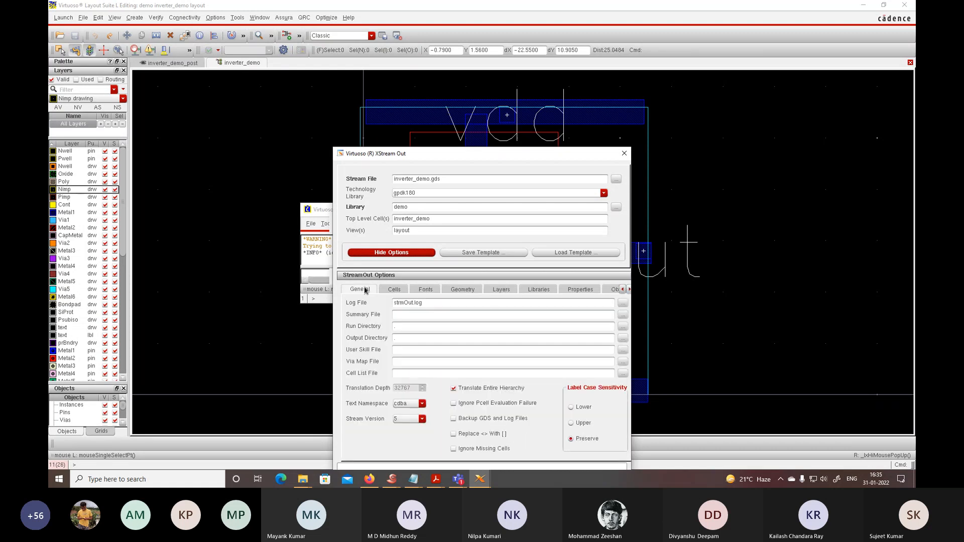
{"action": "left_click", "coordinate": [400, 256]}
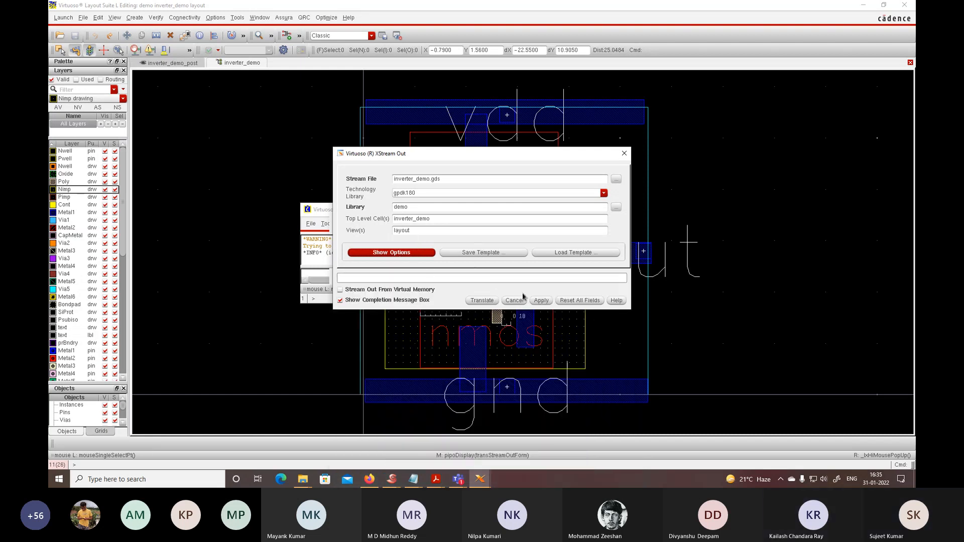
{"action": "left_click", "coordinate": [400, 256]}
{"action": "left_click", "coordinate": [466, 291]}
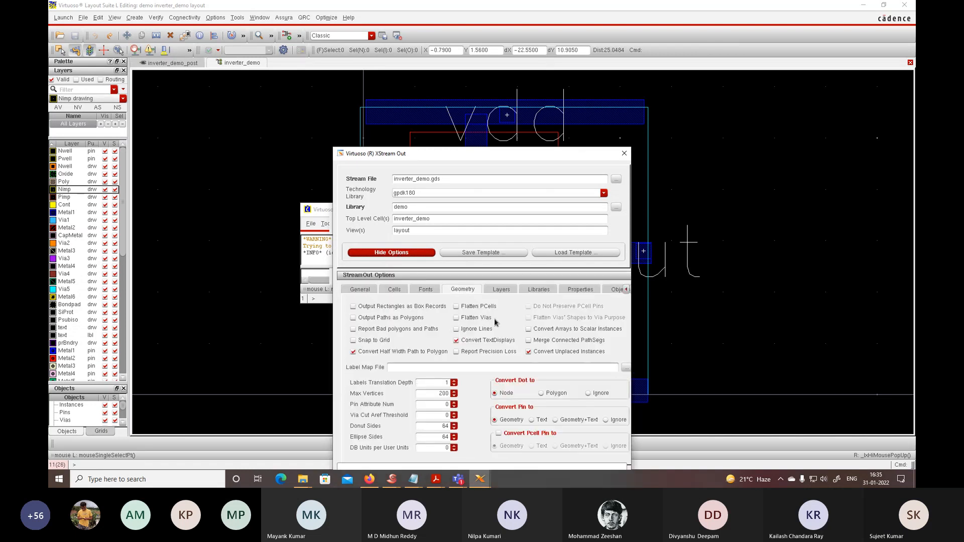
{"action": "left_click", "coordinate": [457, 306]}
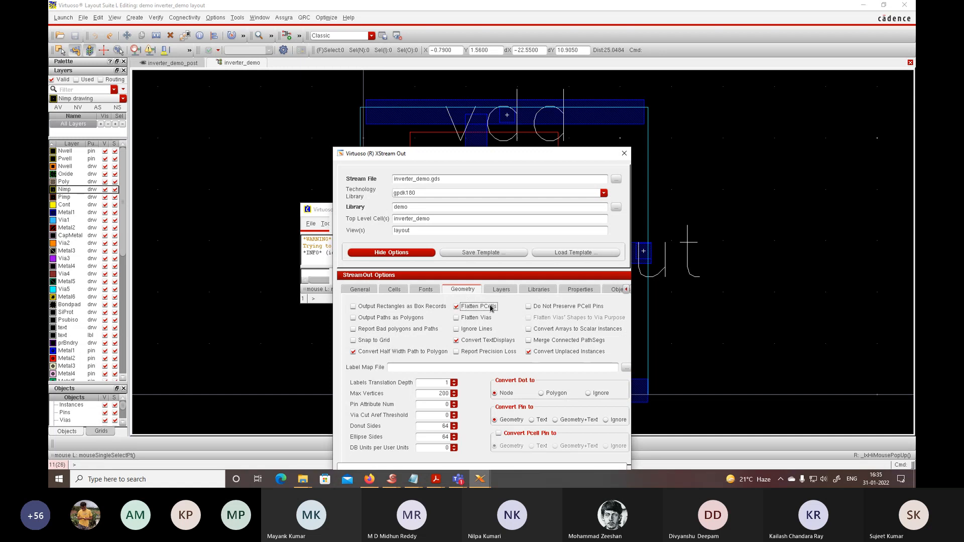
- Export the layout to inverter_demo.gds, request the translation log file, and close the XStream Out form
{"action": "left_click_drag", "start_coordinate": [584, 162], "coordinate": [587, 65]}
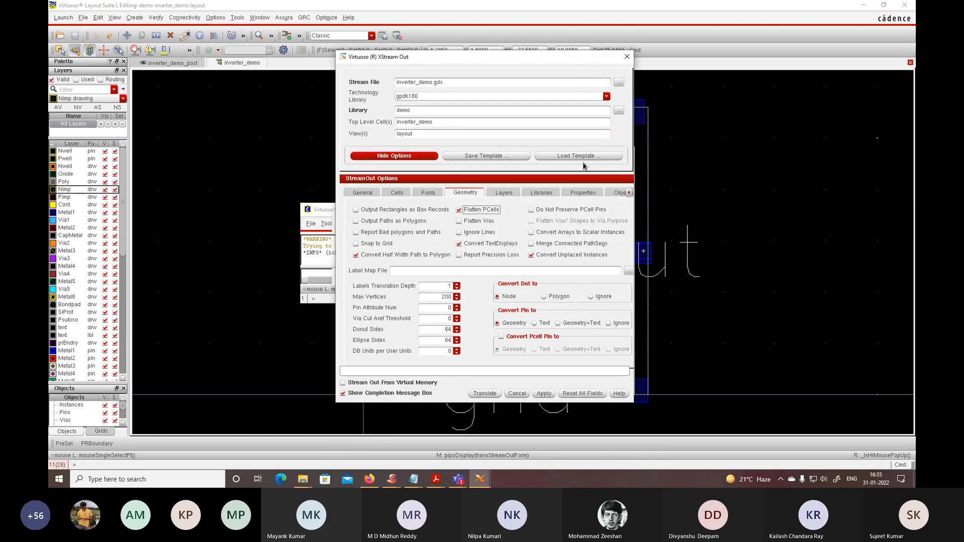
{"action": "left_click", "coordinate": [544, 394]}
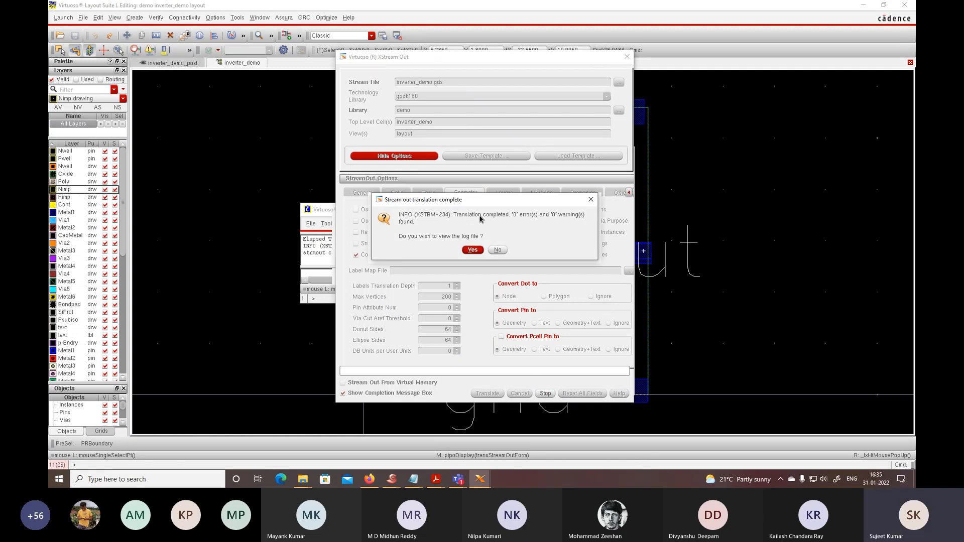
{"action": "left_click", "coordinate": [472, 250]}
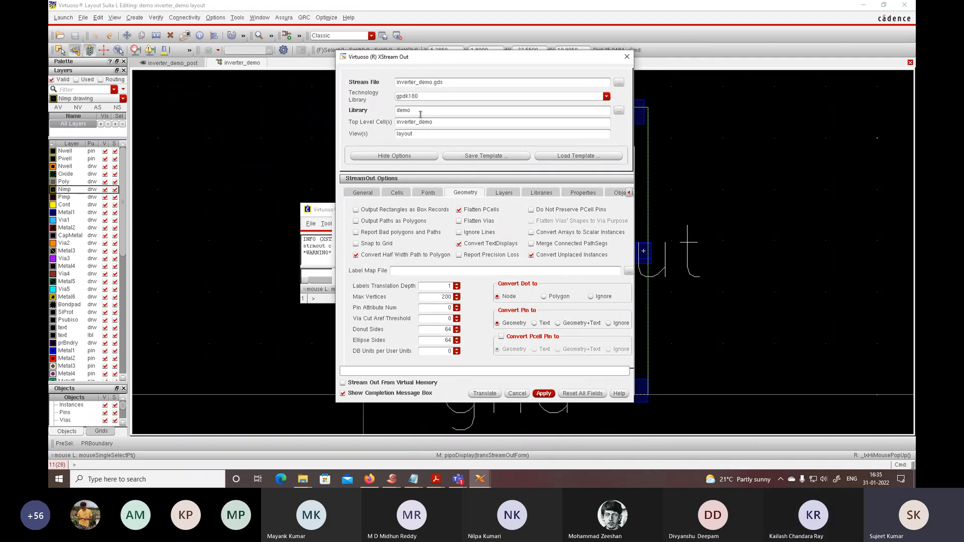
{"action": "left_click", "coordinate": [624, 61]}
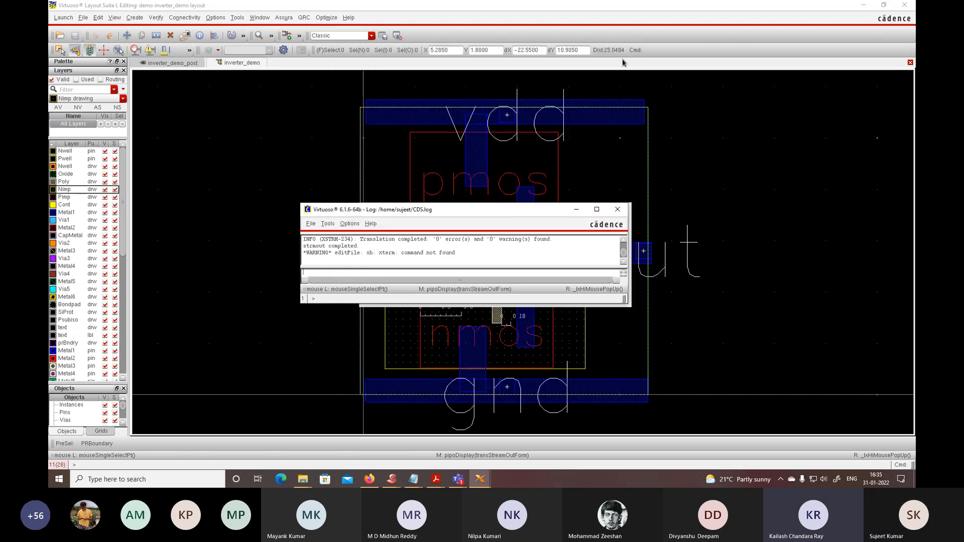
- Close and purge all listed design data from virtual memory
{"action": "mouse_move", "coordinate": [481, 486]}
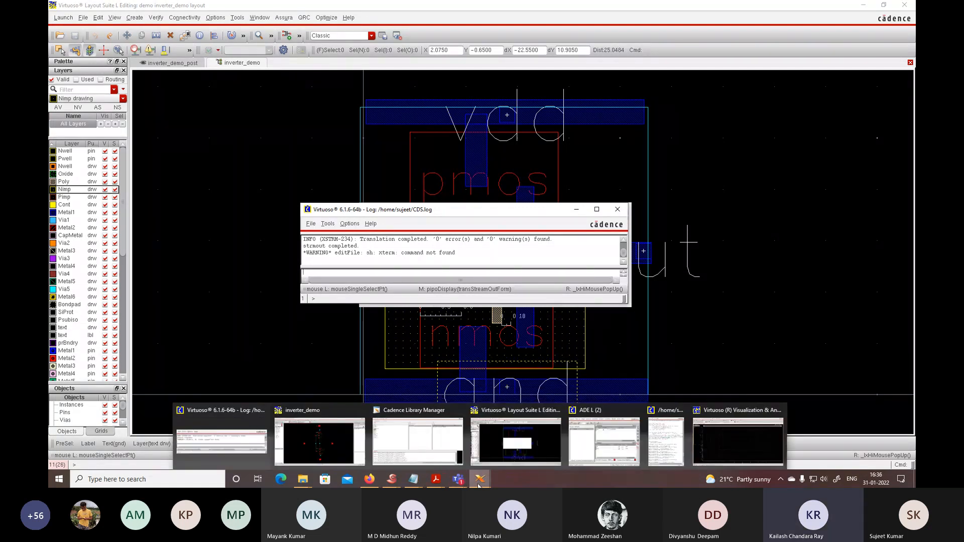
{"action": "left_click", "coordinate": [311, 224]}
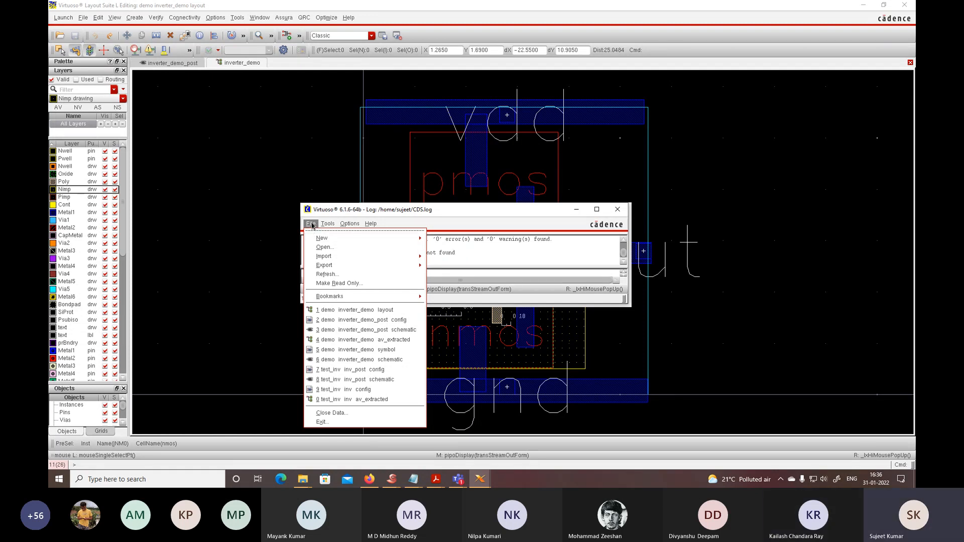
{"action": "left_click", "coordinate": [275, 194]}
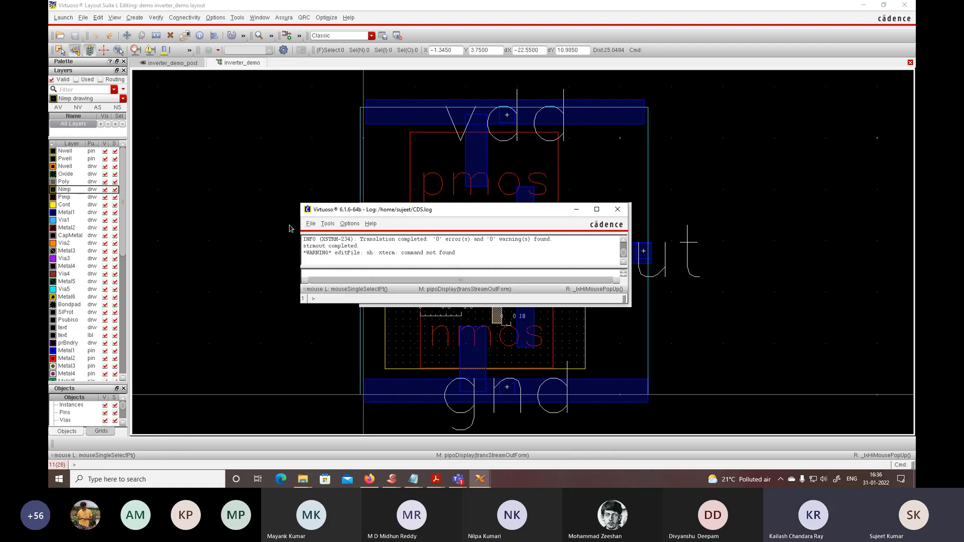
{"action": "left_click", "coordinate": [311, 223]}
{"action": "left_click", "coordinate": [330, 416]}
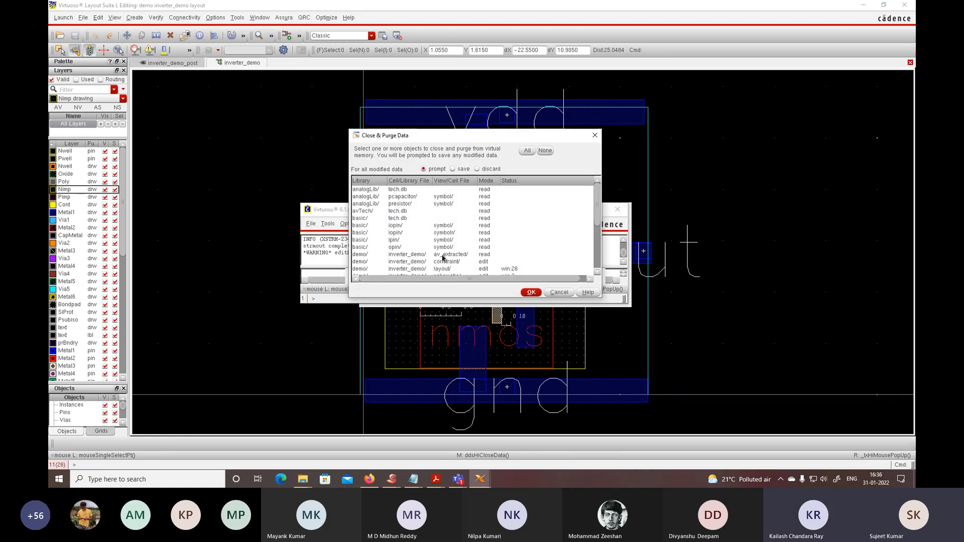
{"action": "left_click", "coordinate": [525, 151]}
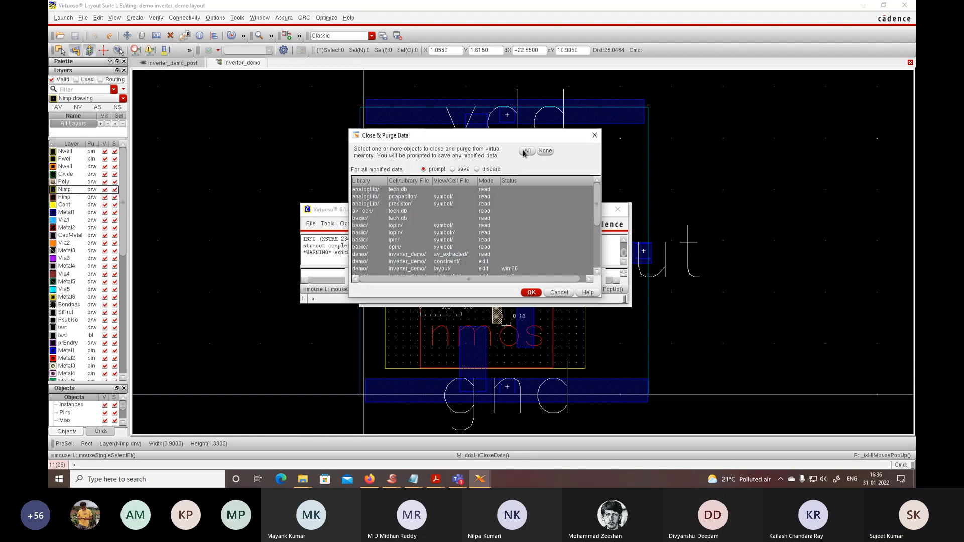
{"action": "left_click", "coordinate": [531, 294]}
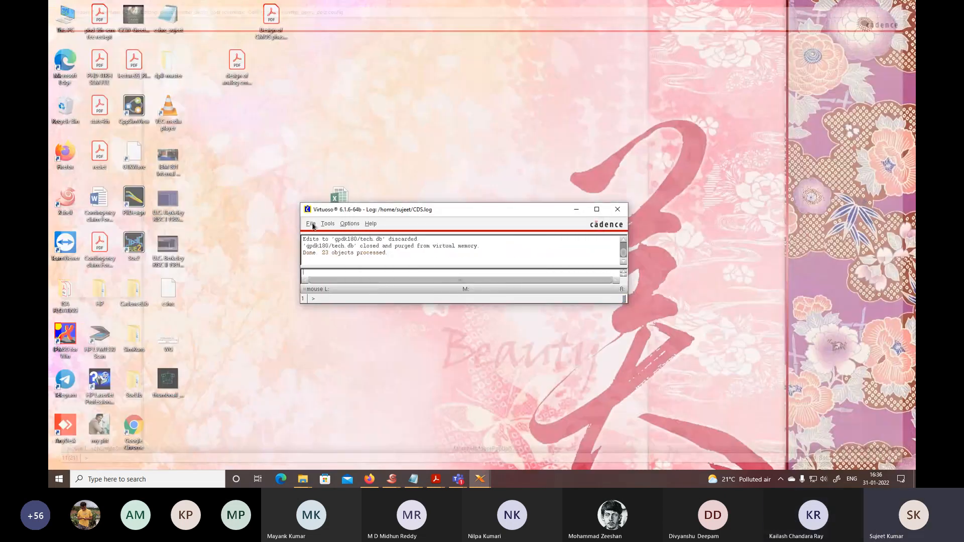
- Exit Virtuoso and save the ADE L state as state1 with all items included
{"action": "left_click", "coordinate": [310, 224]}
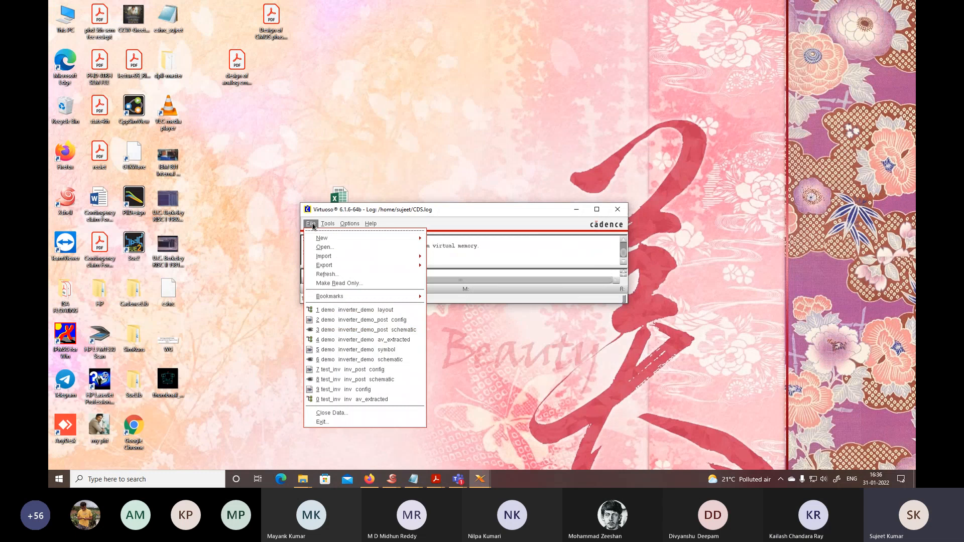
{"action": "left_click", "coordinate": [338, 423]}
{"action": "key", "text": "Return"}
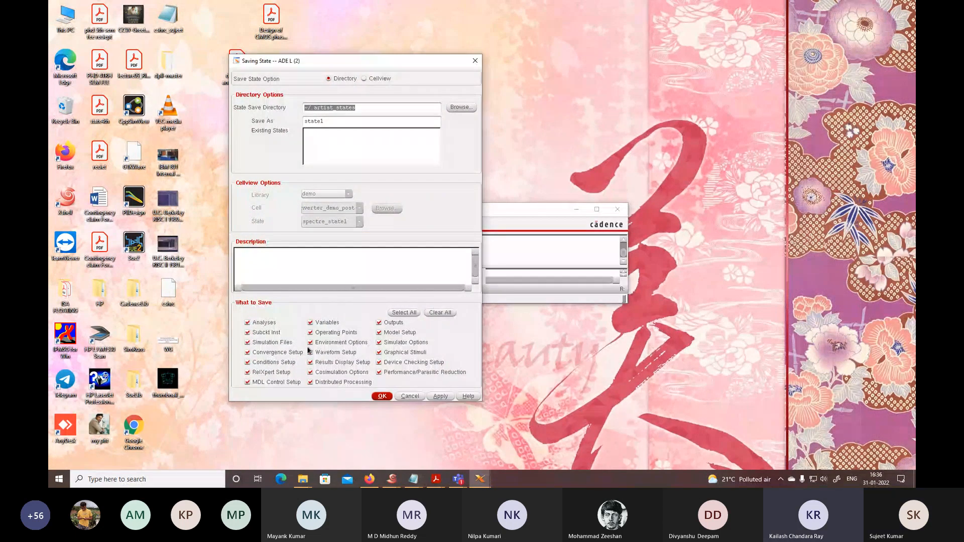
{"action": "left_click", "coordinate": [382, 396]}
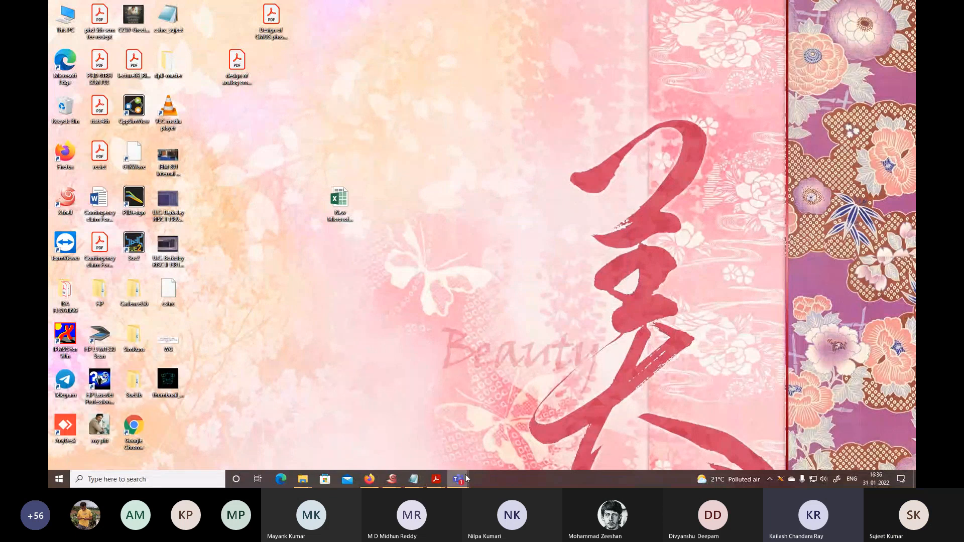
- Switch to the Xshell terminal and exit the current shell session
{"action": "mouse_move", "coordinate": [436, 481]}
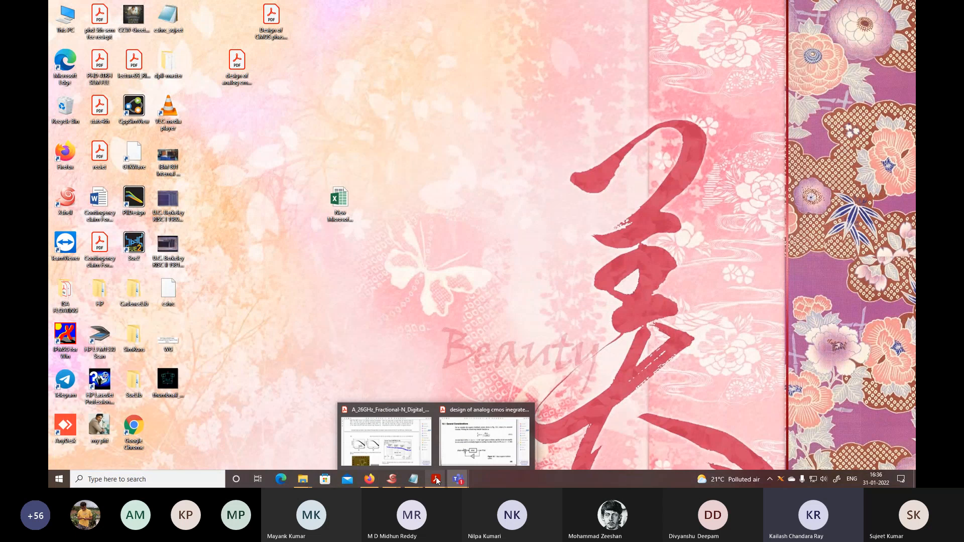
{"action": "left_click", "coordinate": [391, 479]}
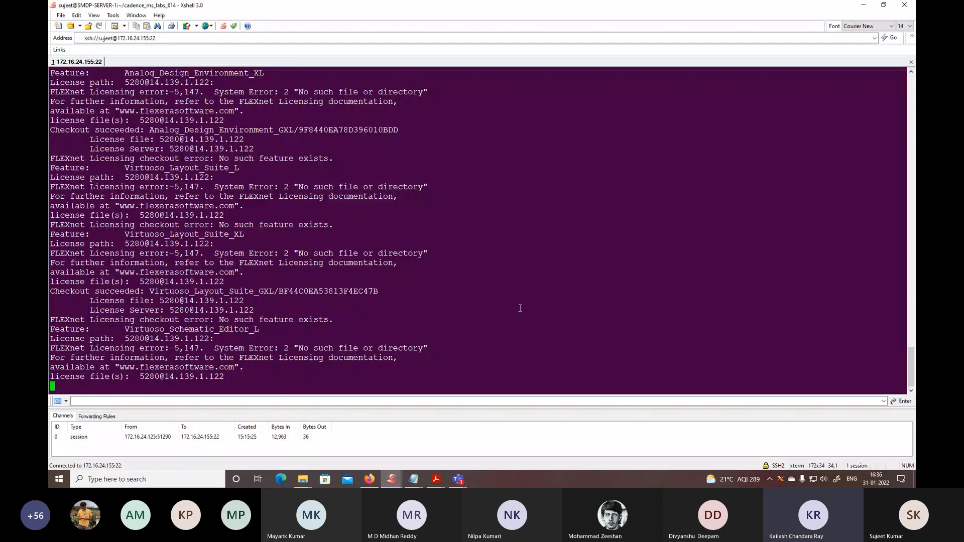
{"action": "type", "text": "exit"}
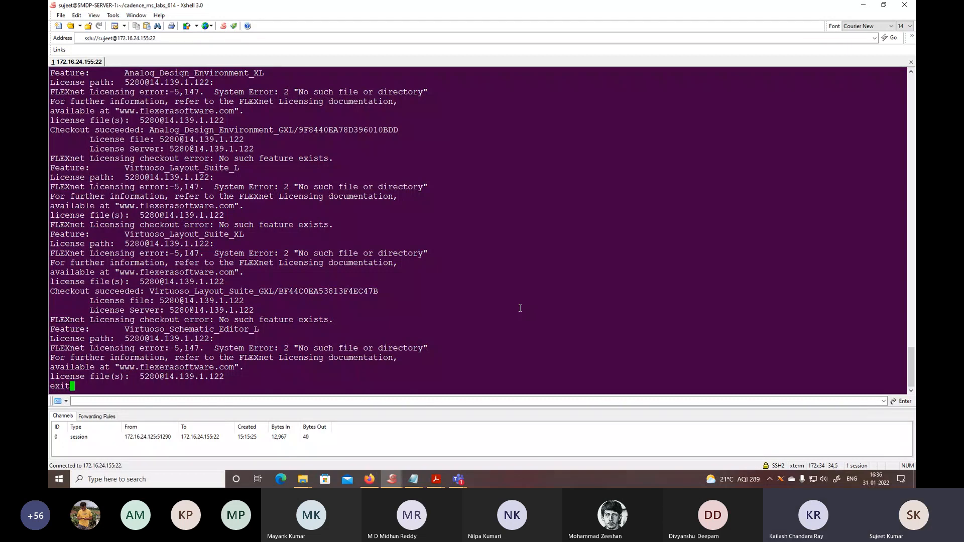
{"action": "key", "text": "Return"}
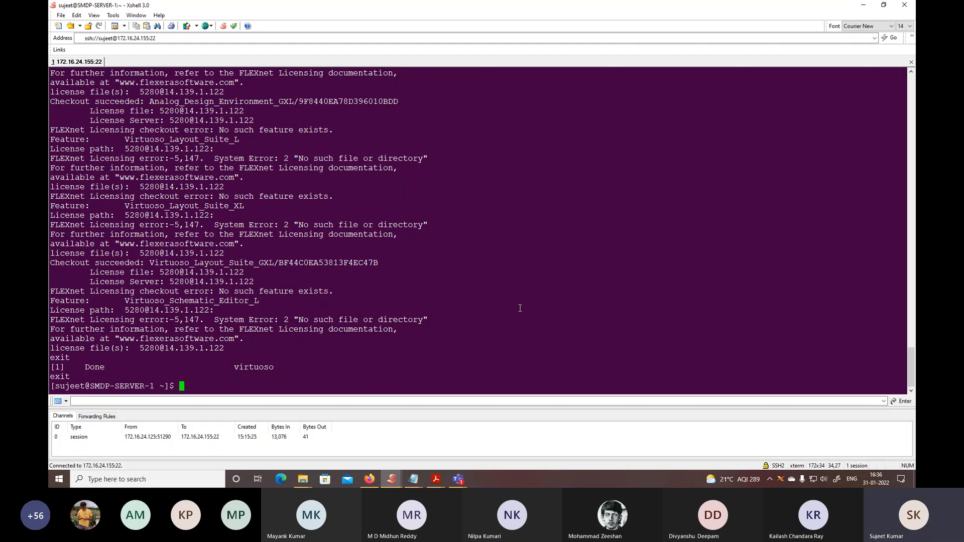
- List the home directory, change into cadence_ms_labs_614 and list its files
{"action": "type", "text": "ls"}
{"action": "key", "text": "Return"}
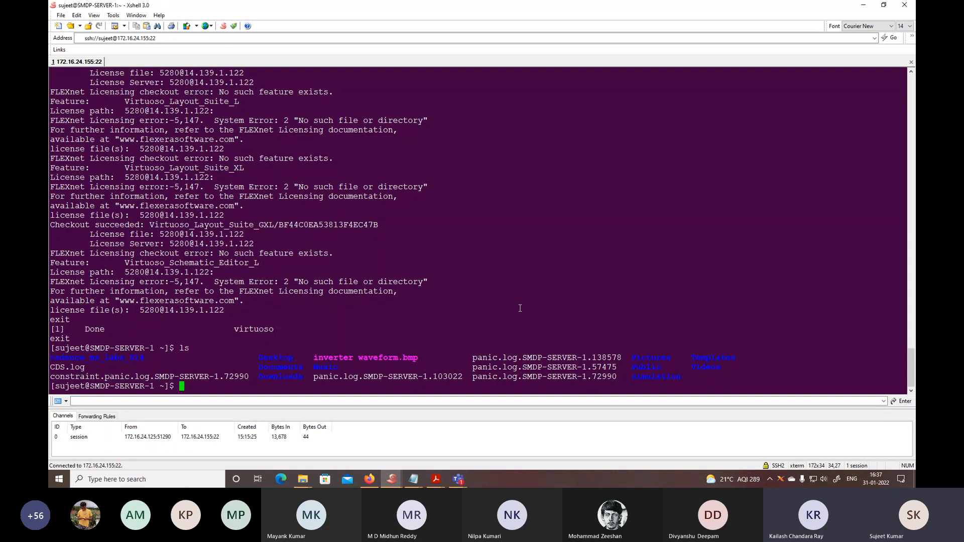
{"action": "type", "text": "cd cad"}
{"action": "key", "text": "Tab"}
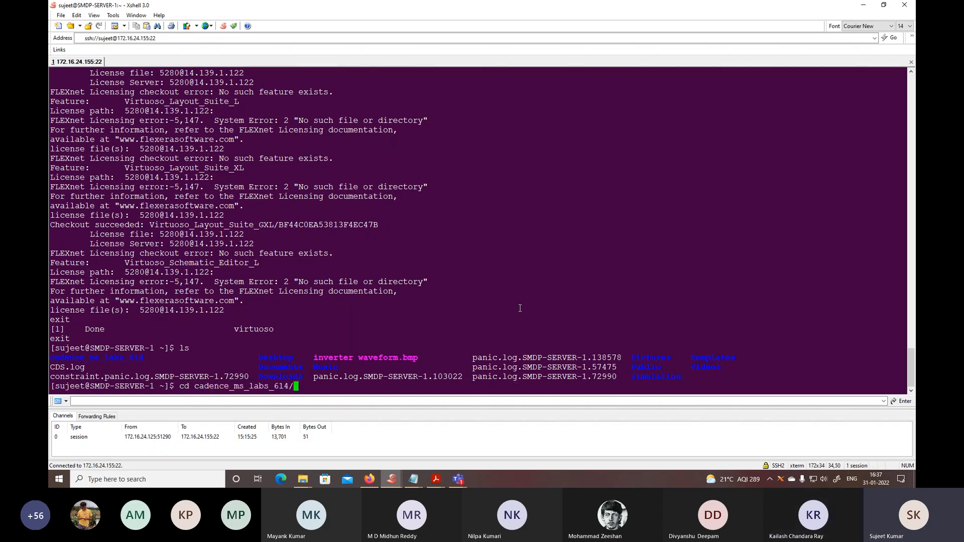
{"action": "key", "text": "Return"}
{"action": "type", "text": "ls"}
{"action": "key", "text": "Return"}
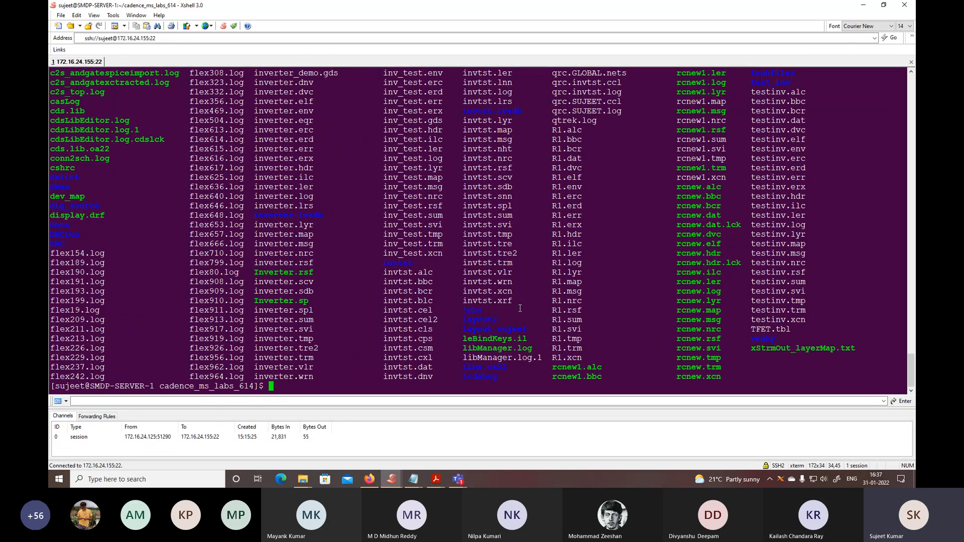
- Go into the demo library directory and its inverter_demo cell directory, listing the contents of each
{"action": "type", "text": "cd demo"}
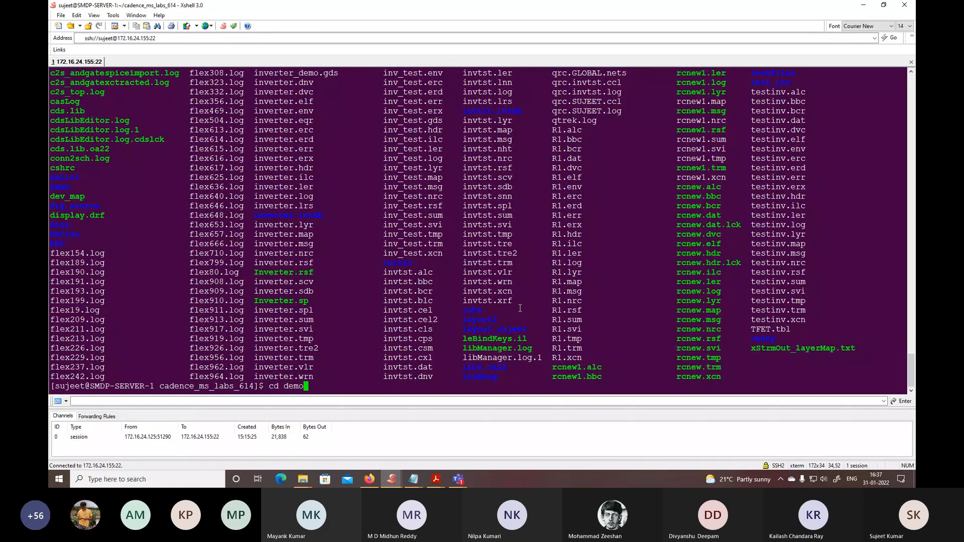
{"action": "key", "text": "Return"}
{"action": "type", "text": "ls"}
{"action": "key", "text": "Return"}
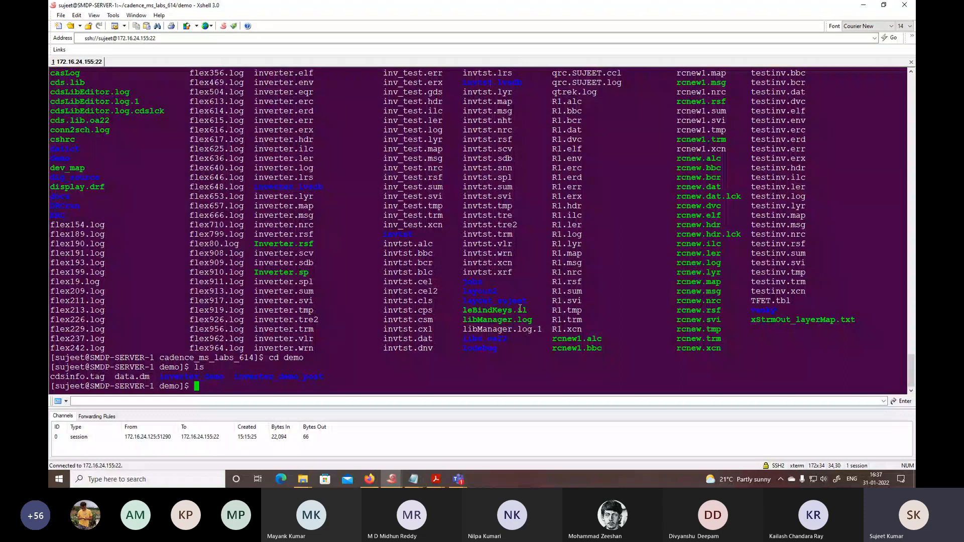
{"action": "type", "text": "cd inverter_demo"}
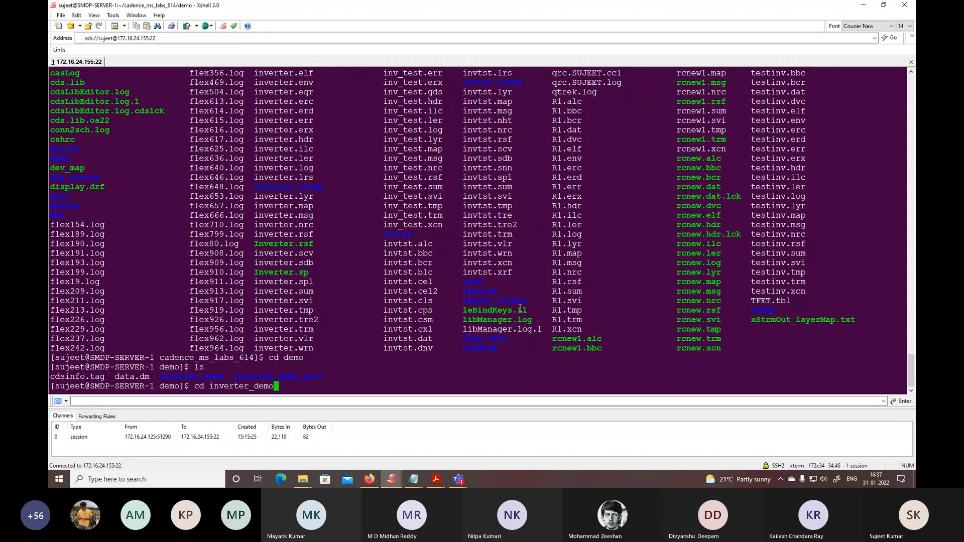
{"action": "key", "text": "Return"}
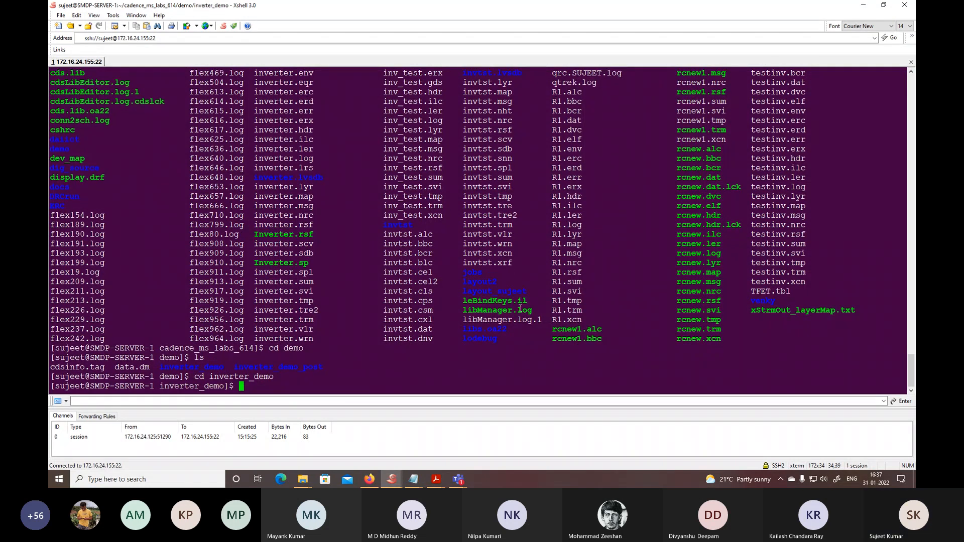
{"action": "type", "text": "ls"}
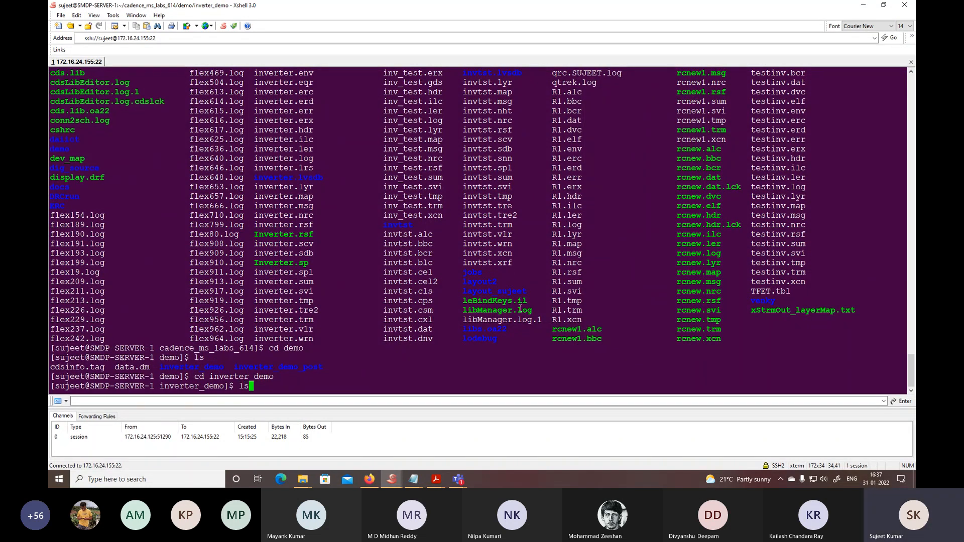
{"action": "key", "text": "Return"}
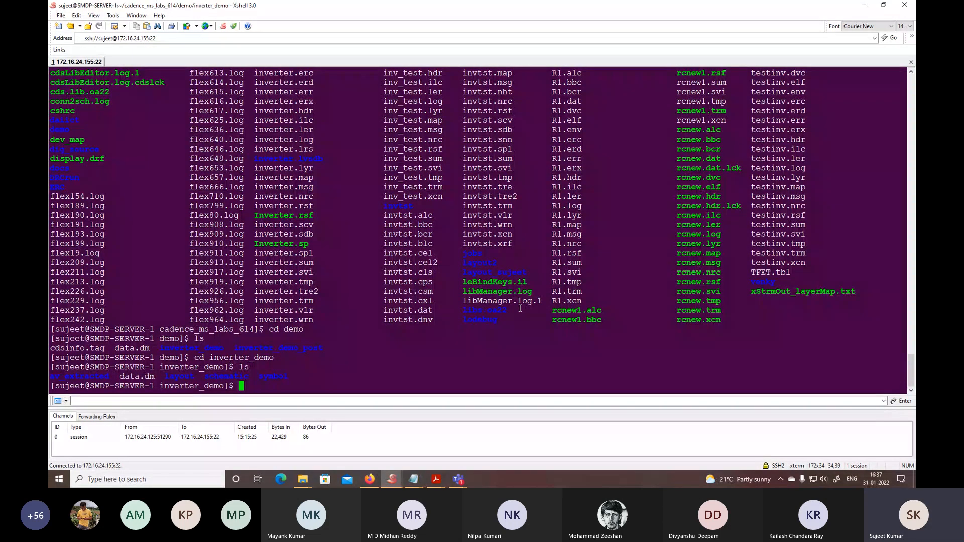
- Change into the layout view directory of inverter_demo and list its files
{"action": "type", "text": "cd la"}
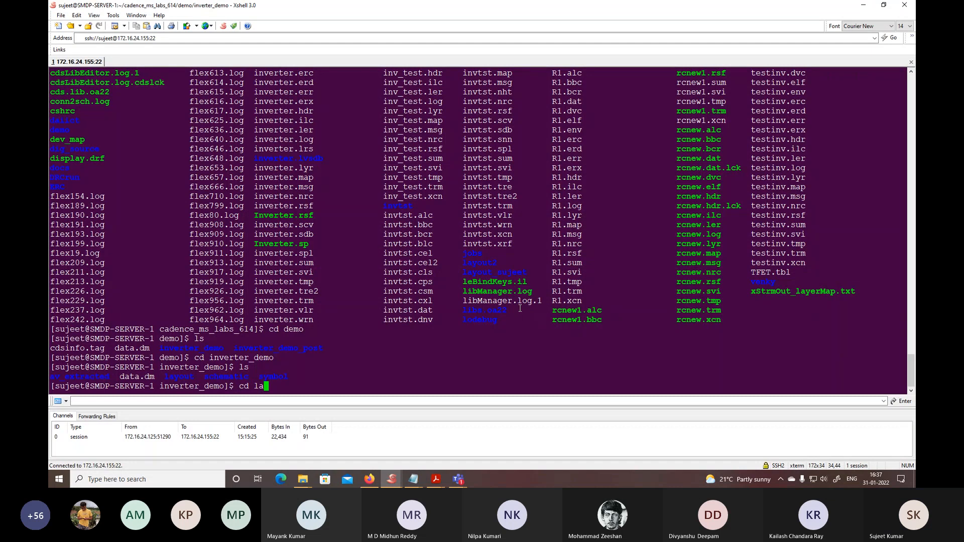
{"action": "type", "text": "yout"}
{"action": "key", "text": "Return"}
{"action": "type", "text": "ls"}
{"action": "key", "text": "Return"}
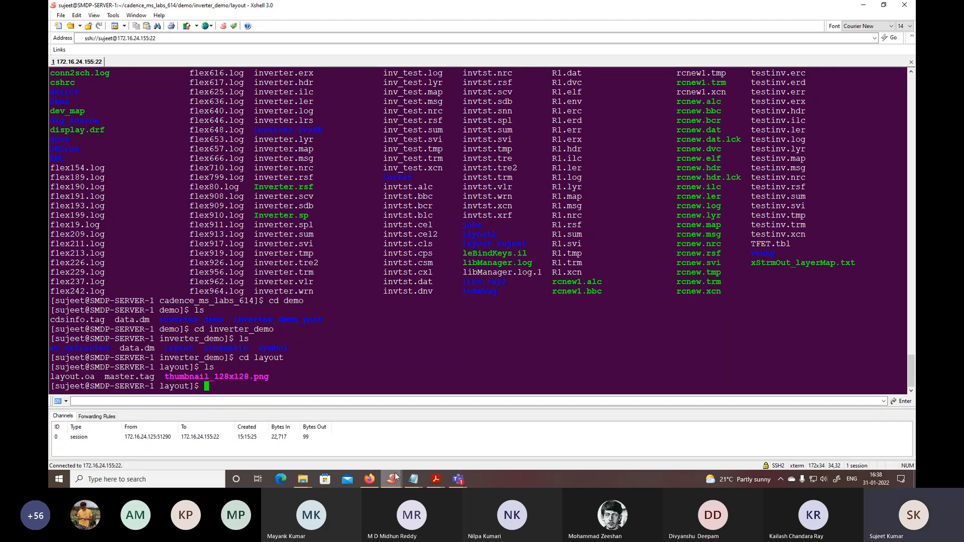
- Go back up from the layout directory to cadence_ms_labs_614 and list its files again
{"action": "mouse_move", "coordinate": [392, 479]}
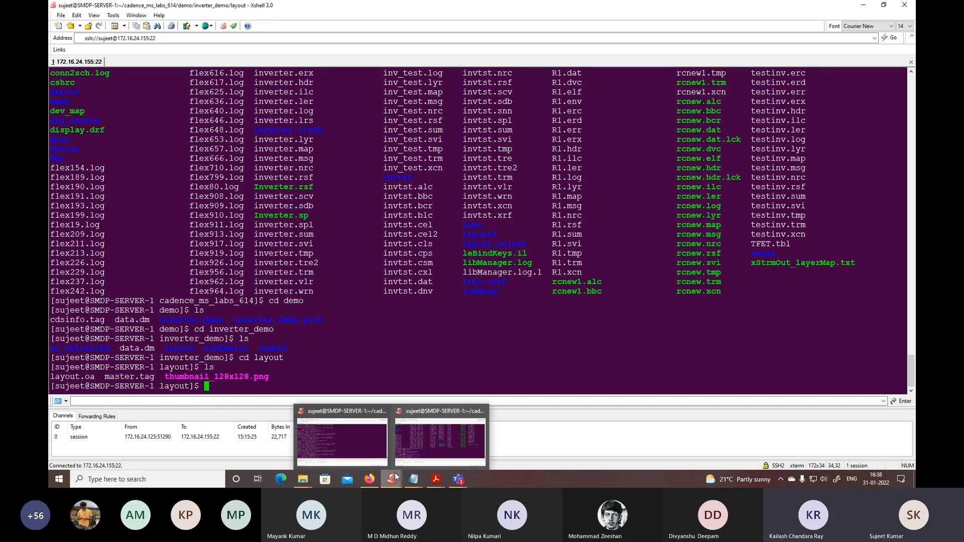
{"action": "left_click", "coordinate": [417, 447]}
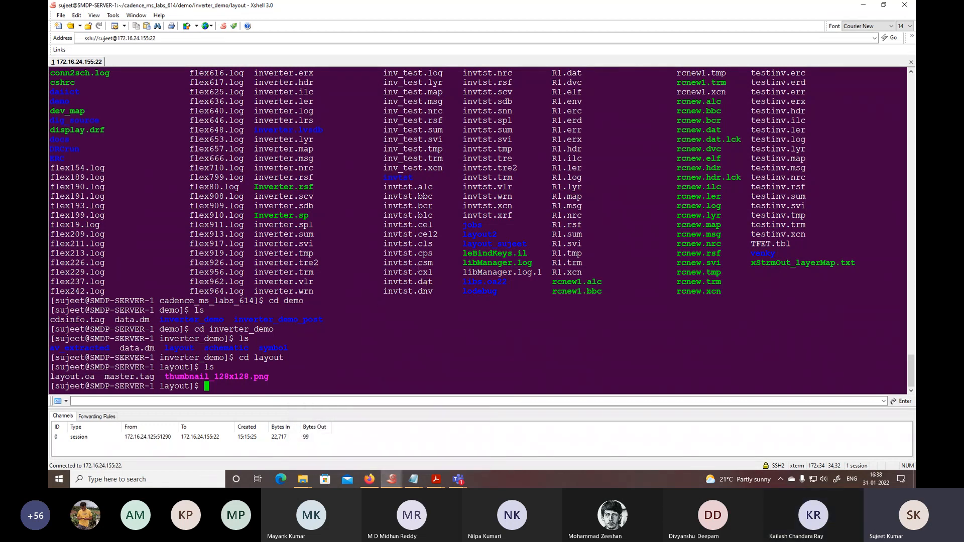
{"action": "scroll", "coordinate": [196, 254], "scroll_direction": "up", "scroll_amount": 2}
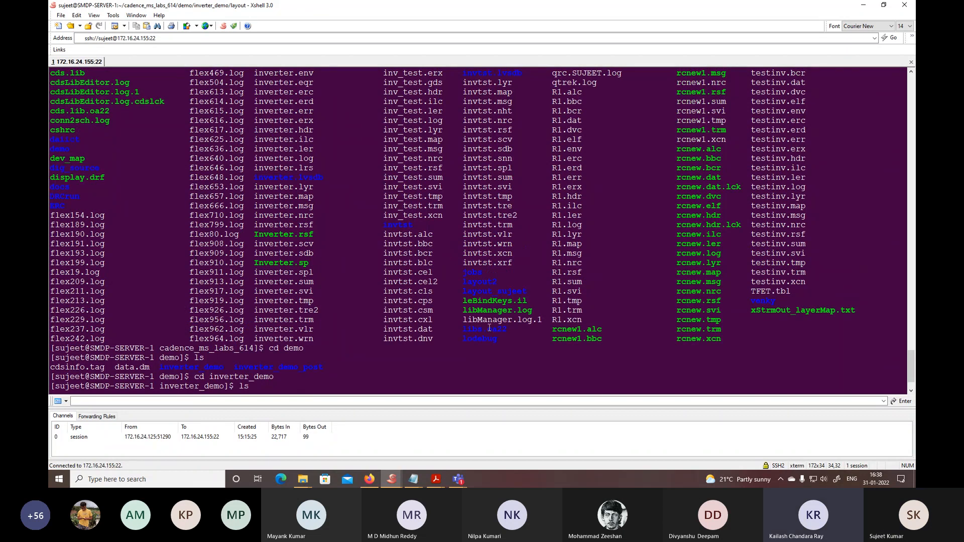
{"action": "scroll", "coordinate": [519, 311], "scroll_direction": "up", "scroll_amount": 2}
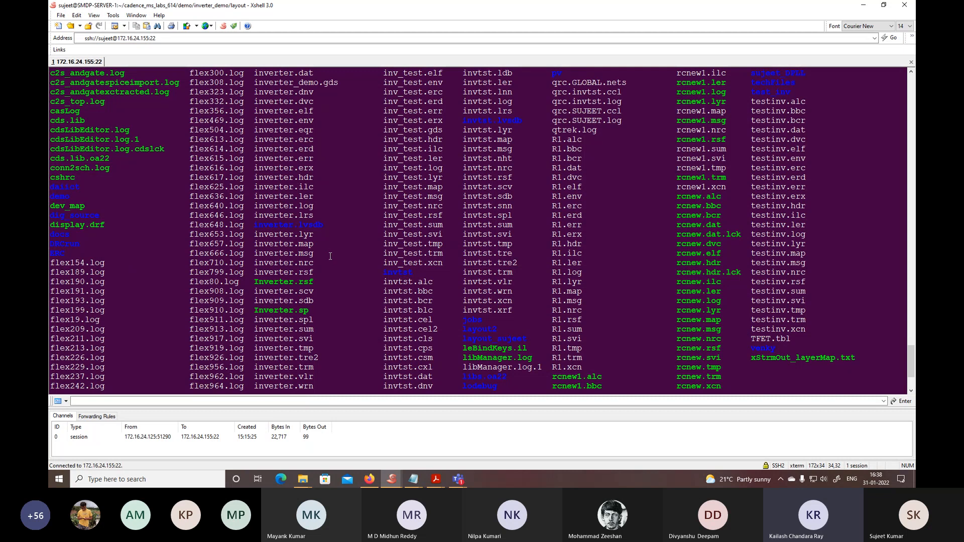
{"action": "scroll", "coordinate": [341, 167], "scroll_direction": "up", "scroll_amount": 2}
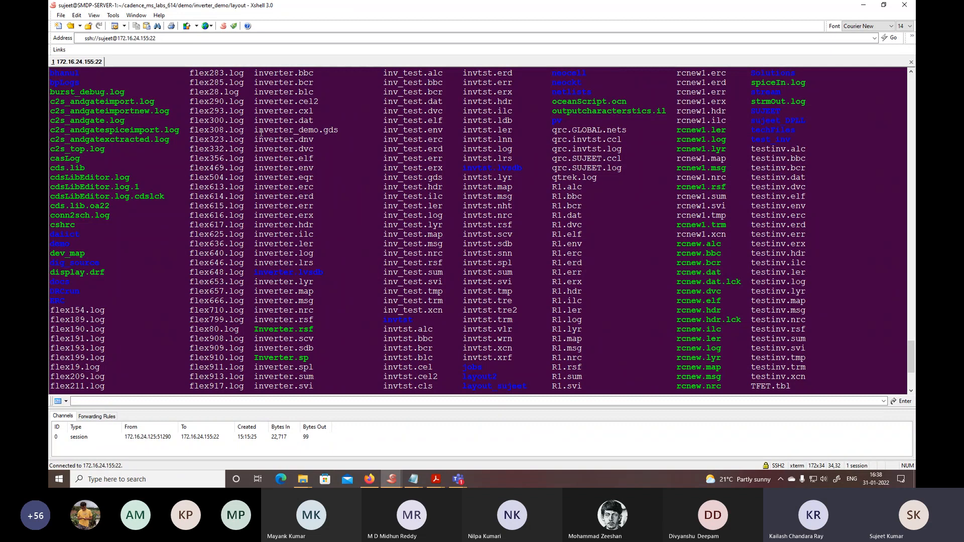
{"action": "type", "text": "cd"}
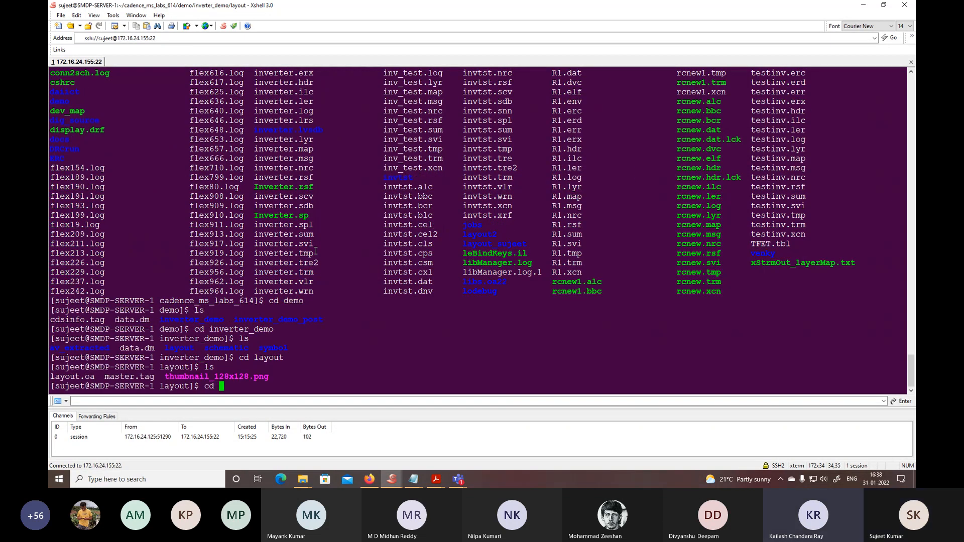
{"action": "type", "text": " .."}
{"action": "key", "text": "Return"}
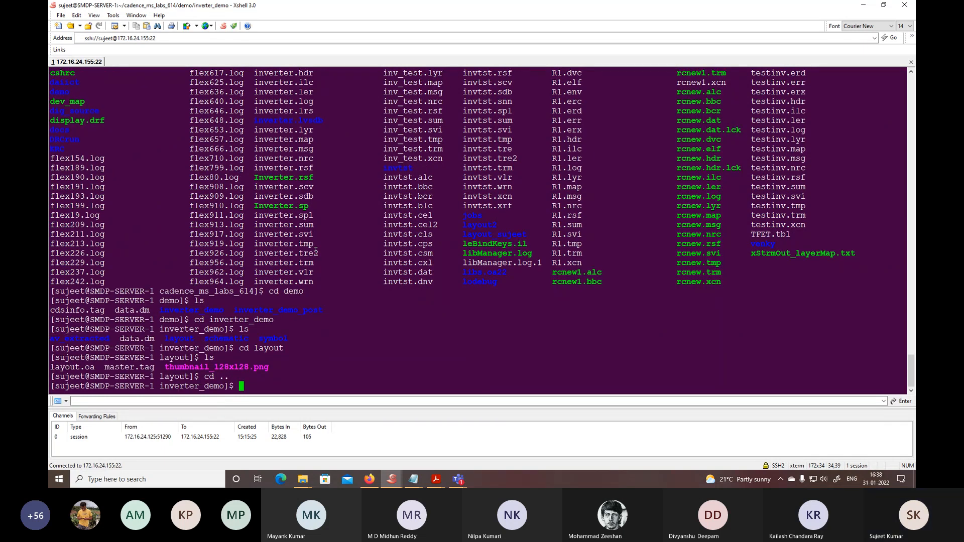
{"action": "type", "text": "cd .."}
{"action": "key", "text": "Return"}
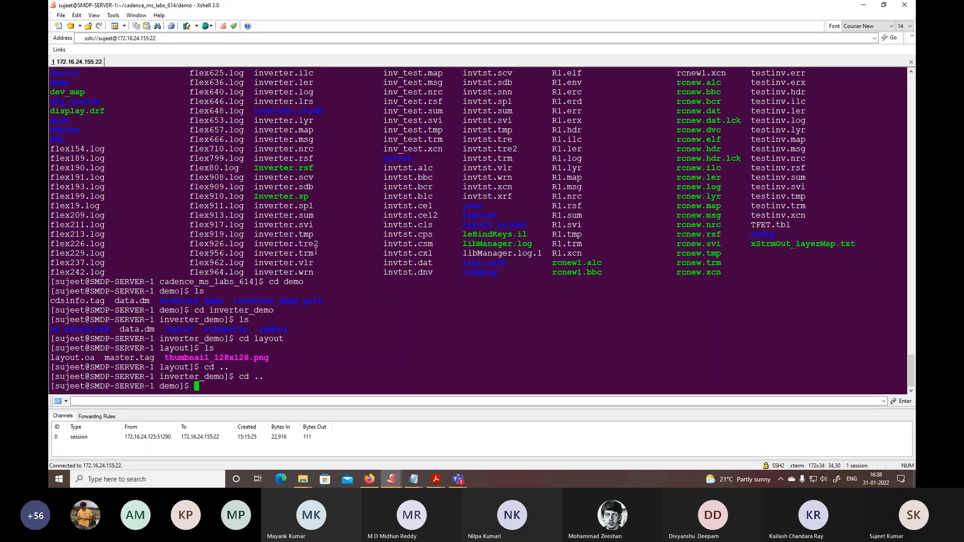
{"action": "type", "text": "cd .."}
{"action": "key", "text": "Return"}
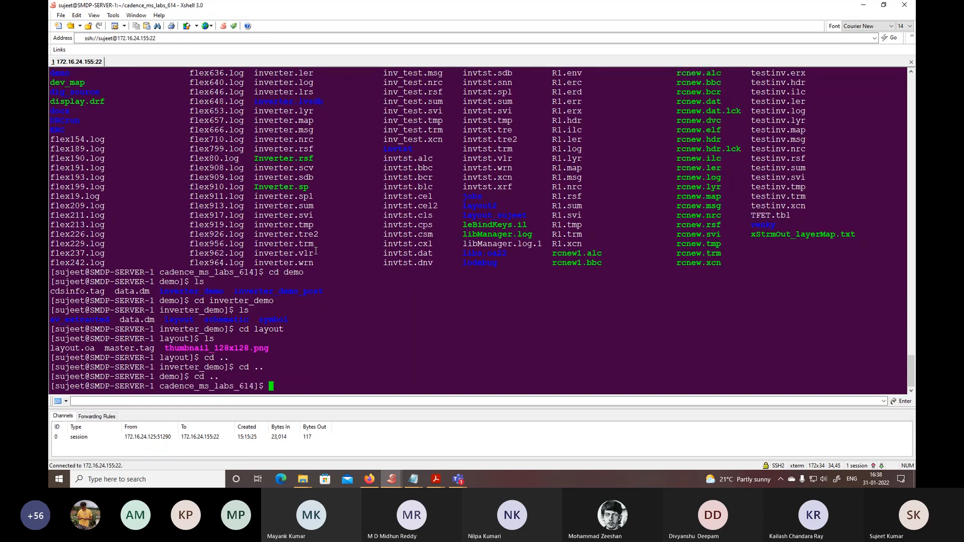
{"action": "type", "text": "ls"}
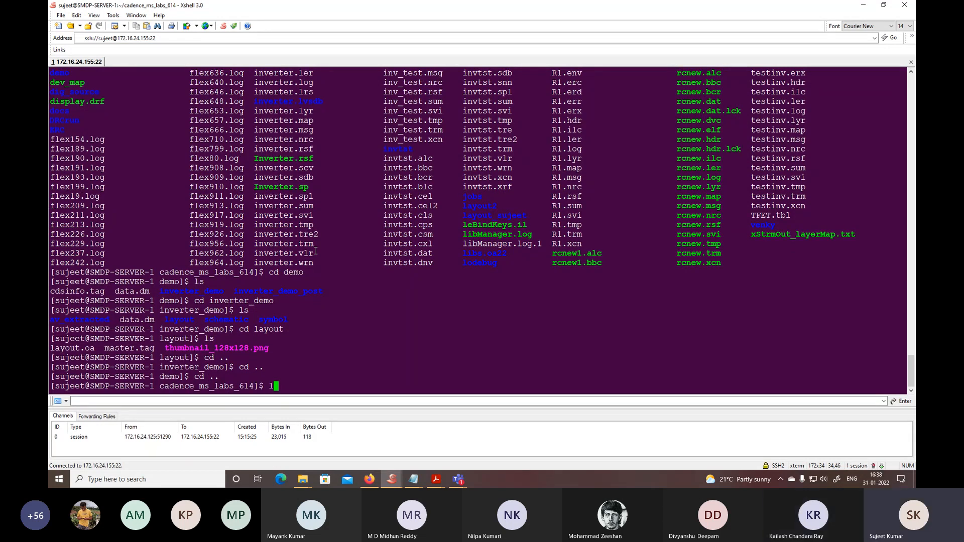
{"action": "key", "text": "Return"}
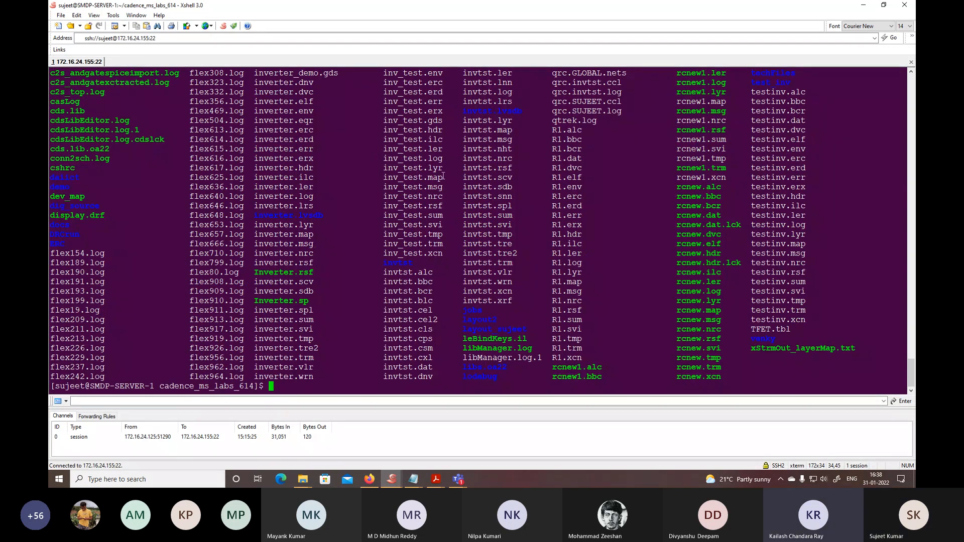
{"action": "scroll", "coordinate": [443, 175], "scroll_direction": "up", "scroll_amount": 2}
{"action": "scroll", "coordinate": [445, 180], "scroll_direction": "down", "scroll_amount": 2}
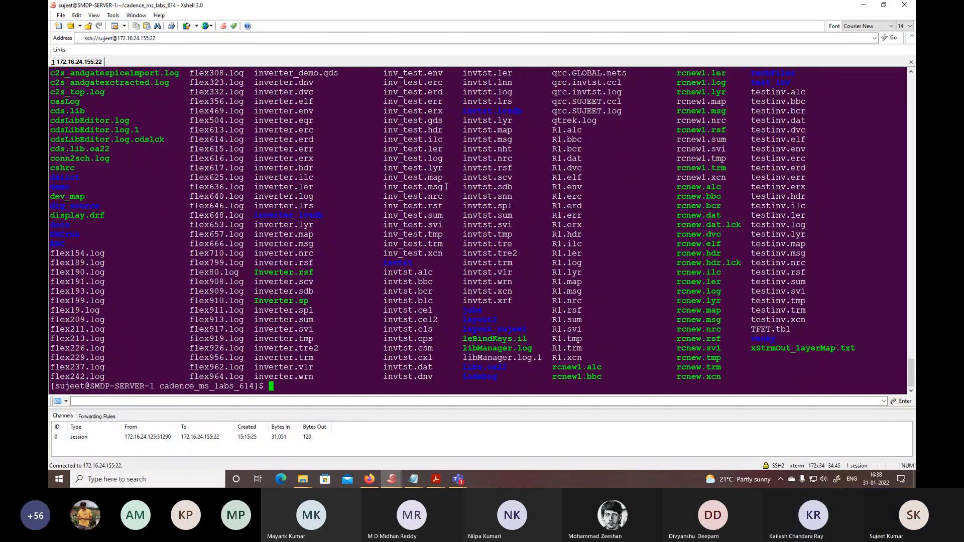
{"action": "type", "text": "vi"}
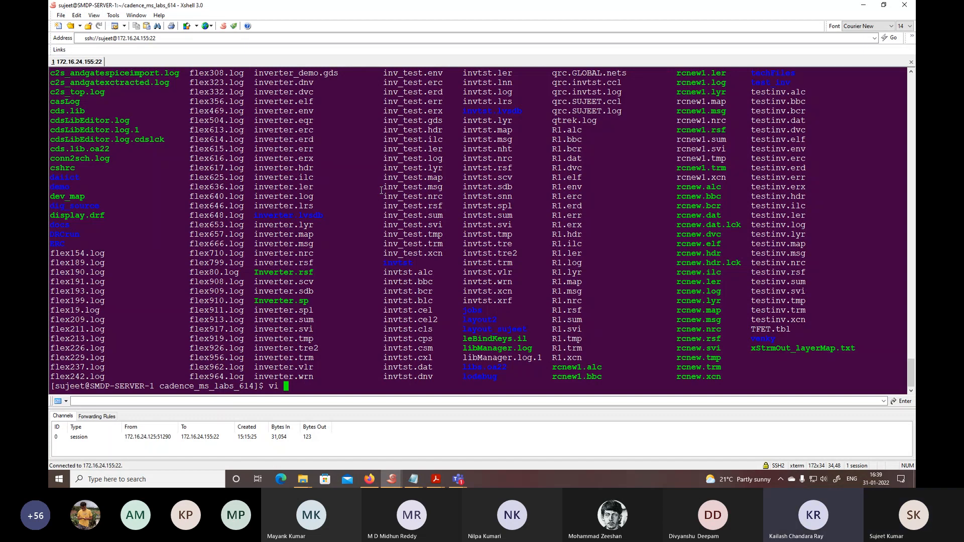
{"action": "type", "text": "inverter"}
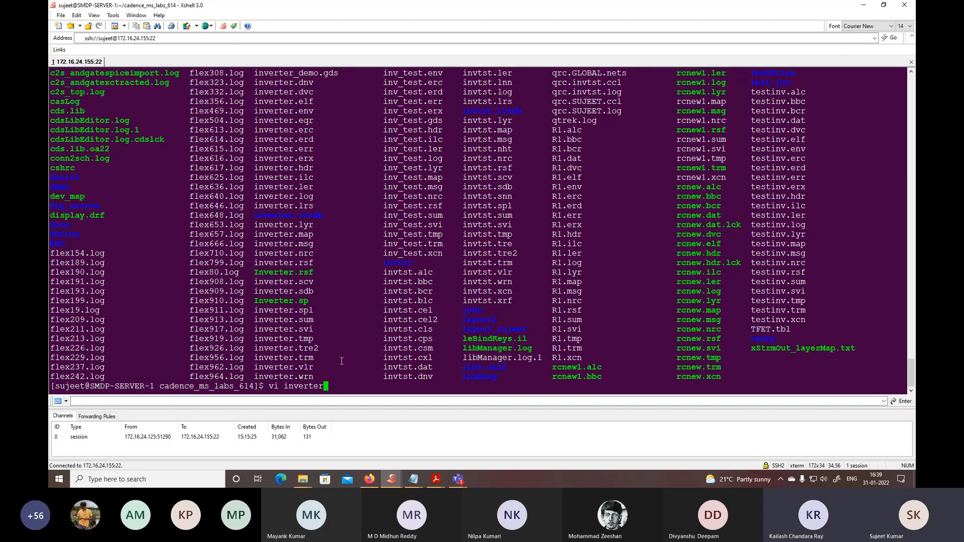
{"action": "key", "text": "BackSpace"}
{"action": "key", "text": "BackSpace"}
{"action": "key", "text": "BackSpace"}
{"action": "key", "text": "BackSpace"}
{"action": "key", "text": "BackSpace"}
{"action": "key", "text": "BackSpace"}
{"action": "key", "text": "BackSpace"}
{"action": "key", "text": "BackSpace"}
{"action": "key", "text": "BackSpace"}
{"action": "key", "text": "BackSpace"}
{"action": "key", "text": "BackSpace"}
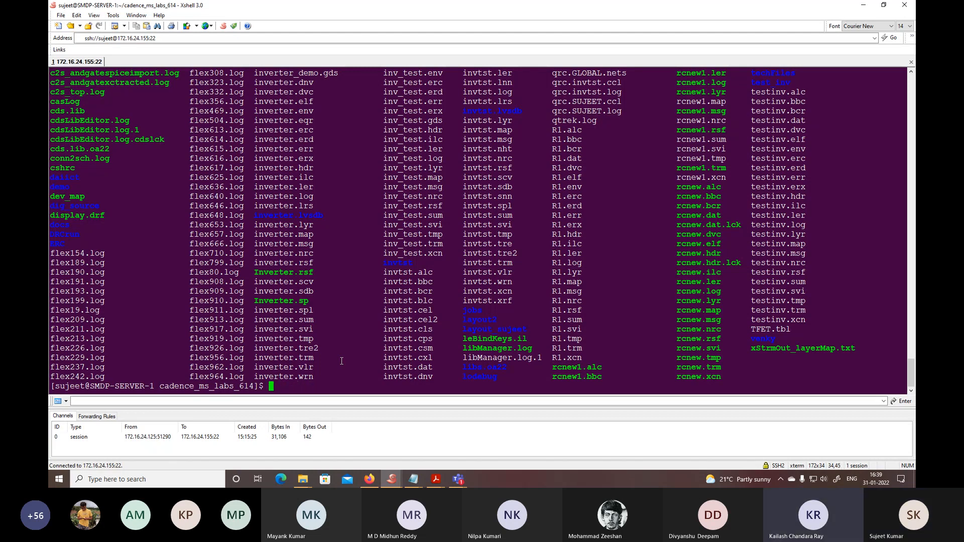
- Start a C shell in the cadence_ms_labs_614 directory
{"action": "type", "text": "csh"}
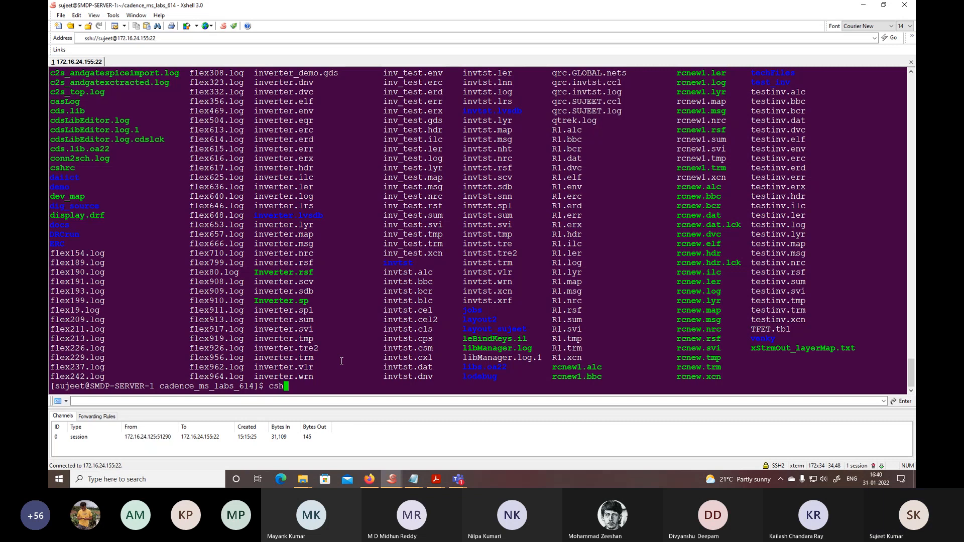
{"action": "key", "text": "Return"}
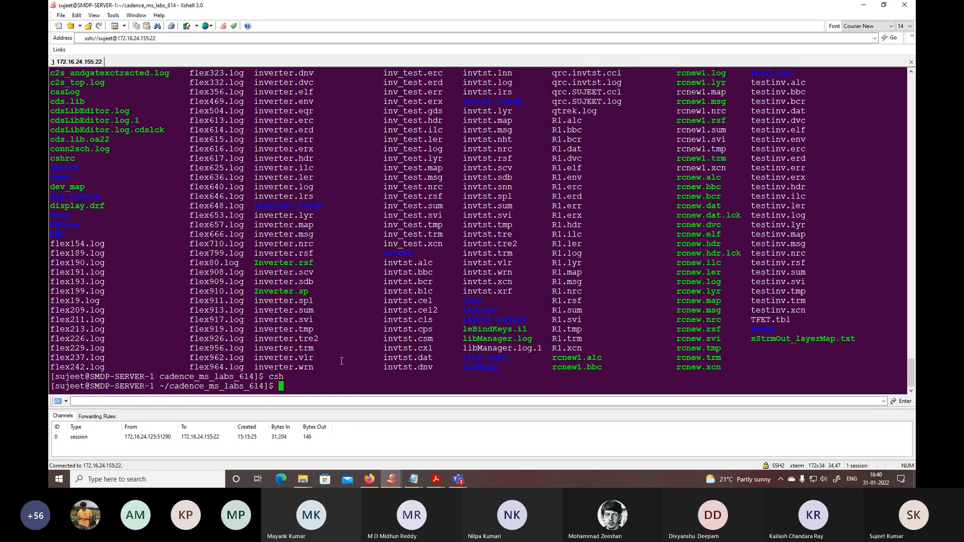
- Source the cshrc file, launch Virtuoso in the background, and dismiss the What's New overview
{"action": "type", "text": "source cshrc"}
{"action": "key", "text": "Return"}
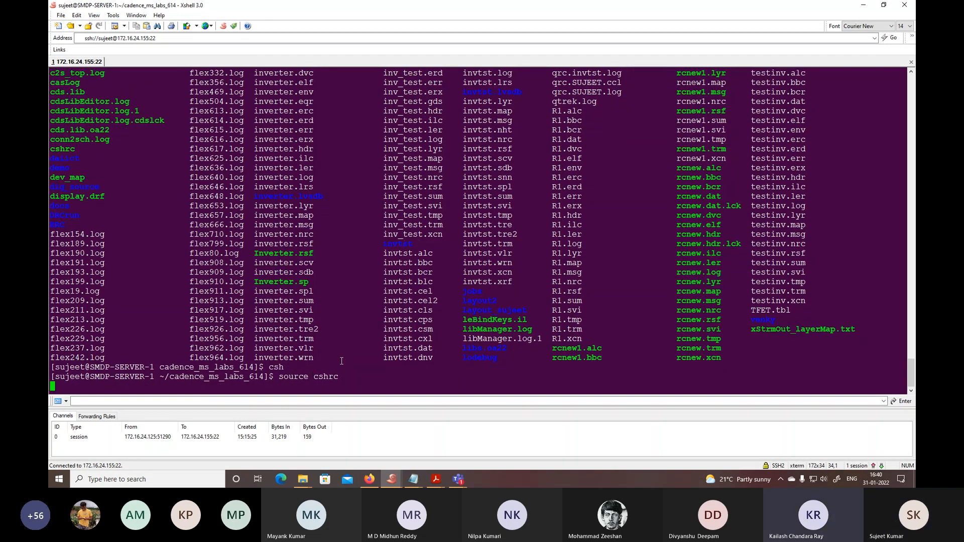
{"action": "type", "text": "vi"}
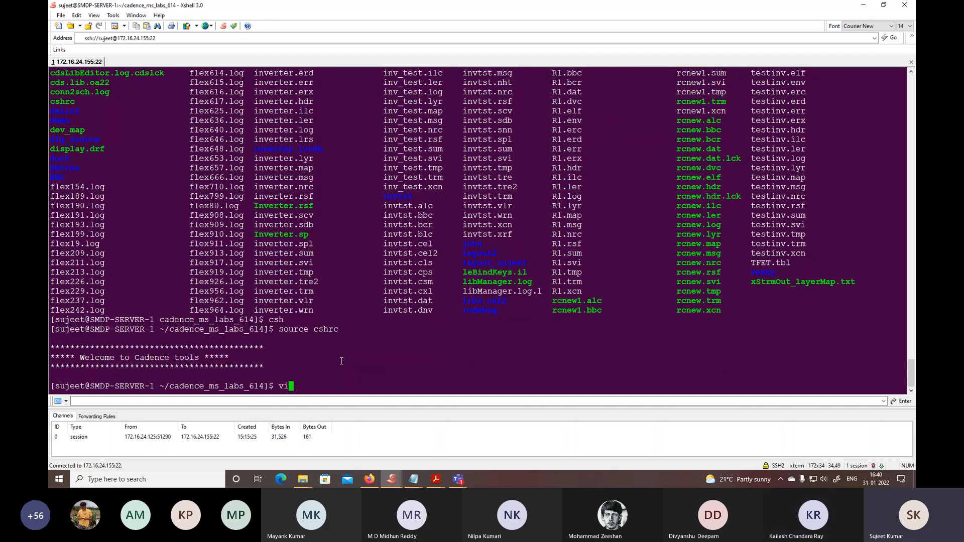
{"action": "type", "text": "rtuouso"}
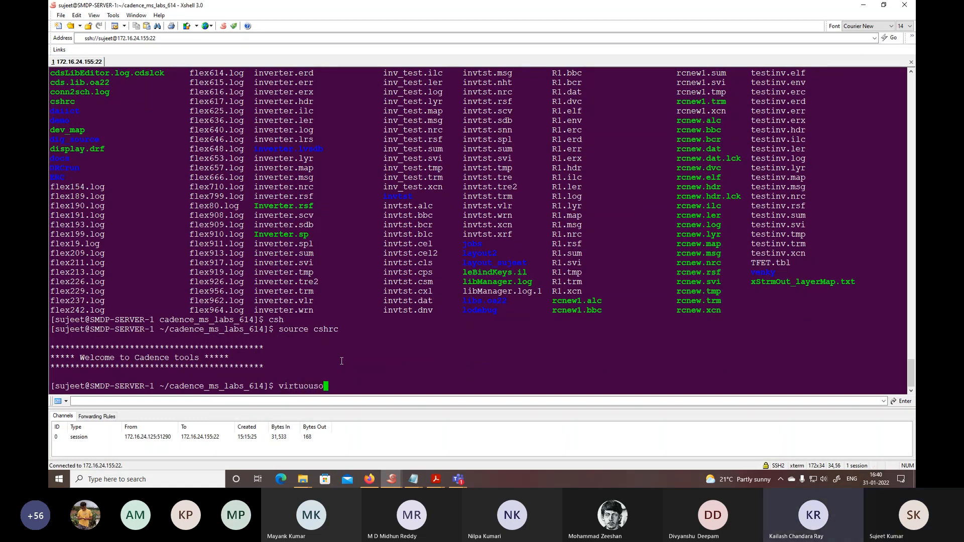
{"action": "key", "text": "BackSpace"}
{"action": "key", "text": "BackSpace"}
{"action": "key", "text": "BackSpace"}
{"action": "key", "text": "BackSpace"}
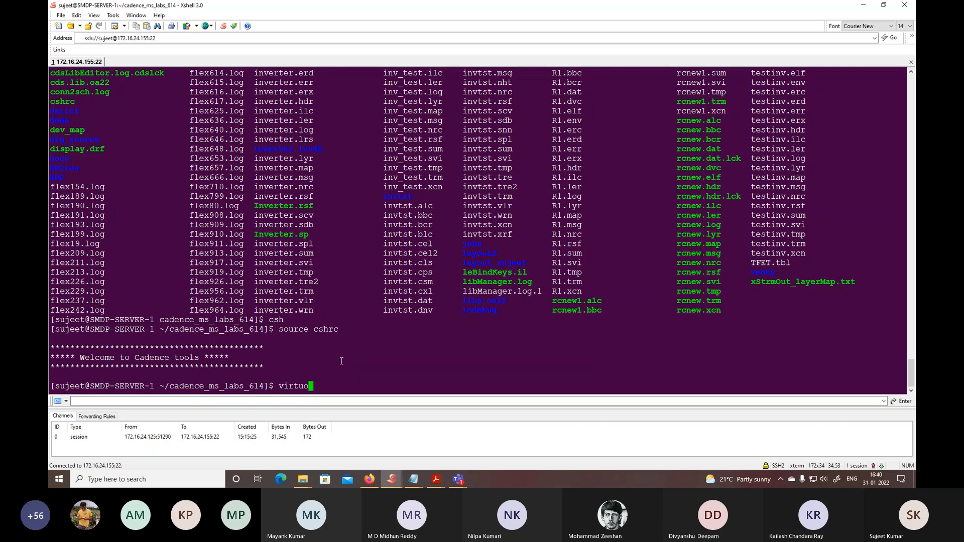
{"action": "type", "text": "oso &"}
{"action": "key", "text": "Return"}
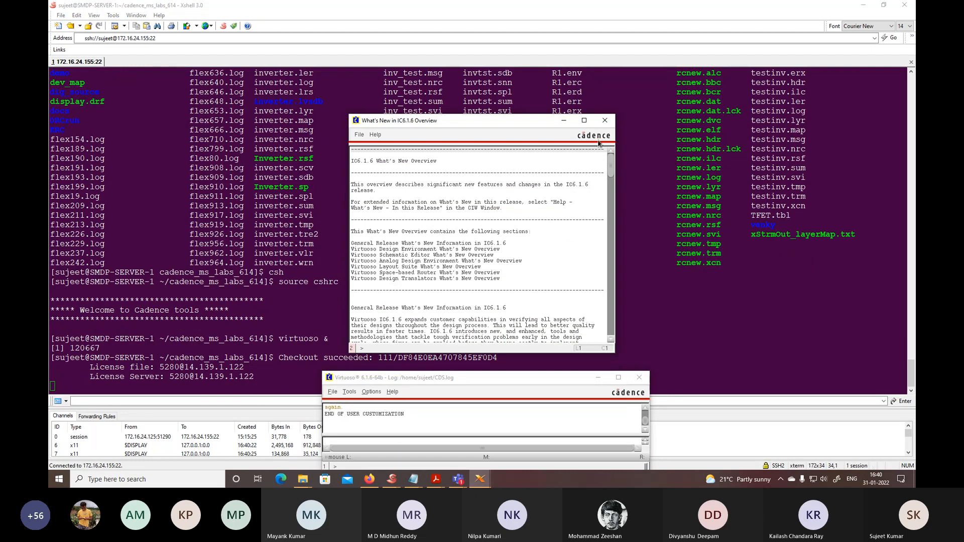
{"action": "left_click", "coordinate": [605, 120]}
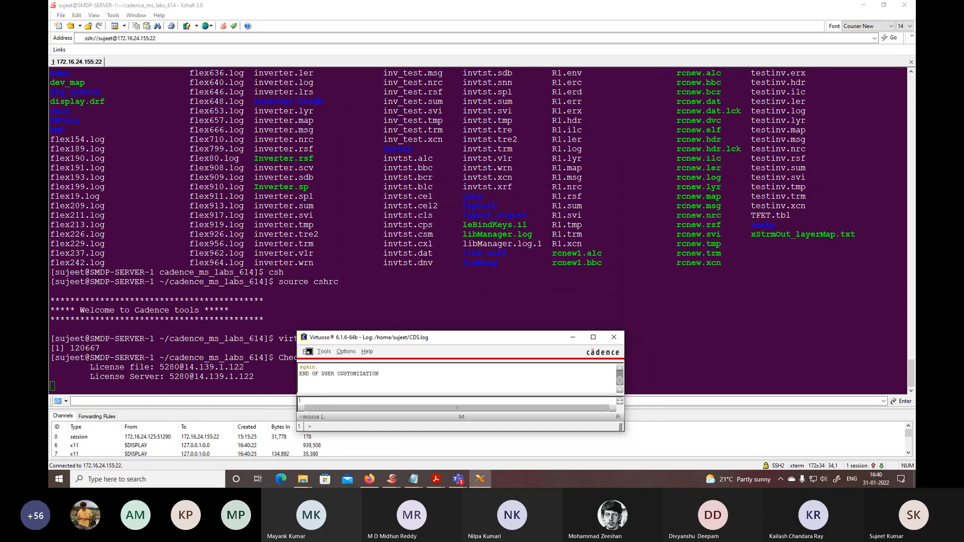
- Start a Stream import and choose inverter_demo.gds from the cadence_ms_labs_614 directory as the stream file
{"action": "left_click", "coordinate": [307, 351]}
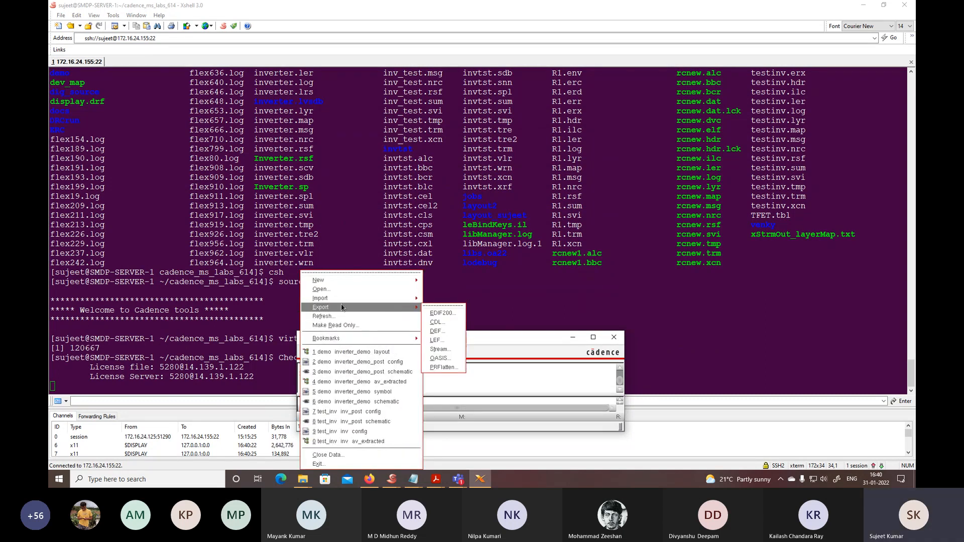
{"action": "mouse_move", "coordinate": [413, 304]}
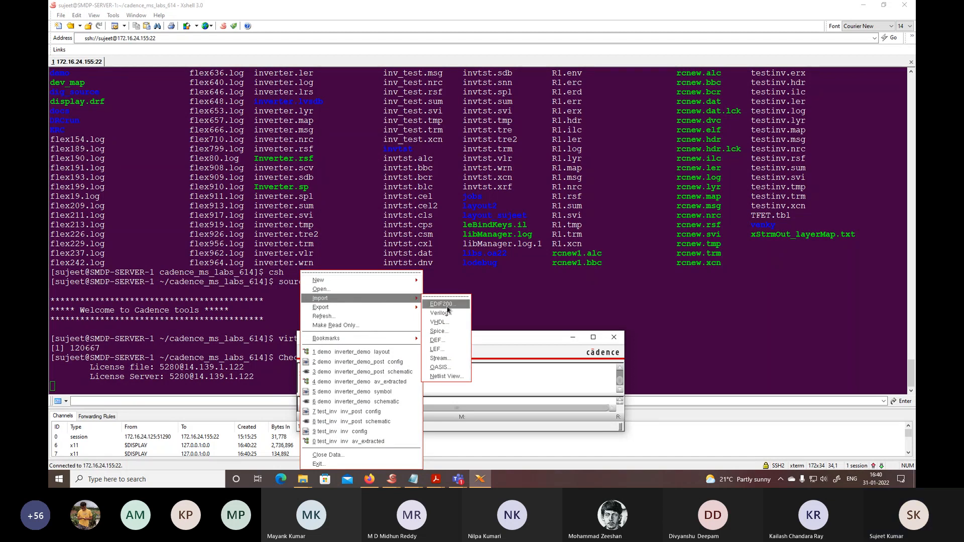
{"action": "left_click", "coordinate": [451, 360]}
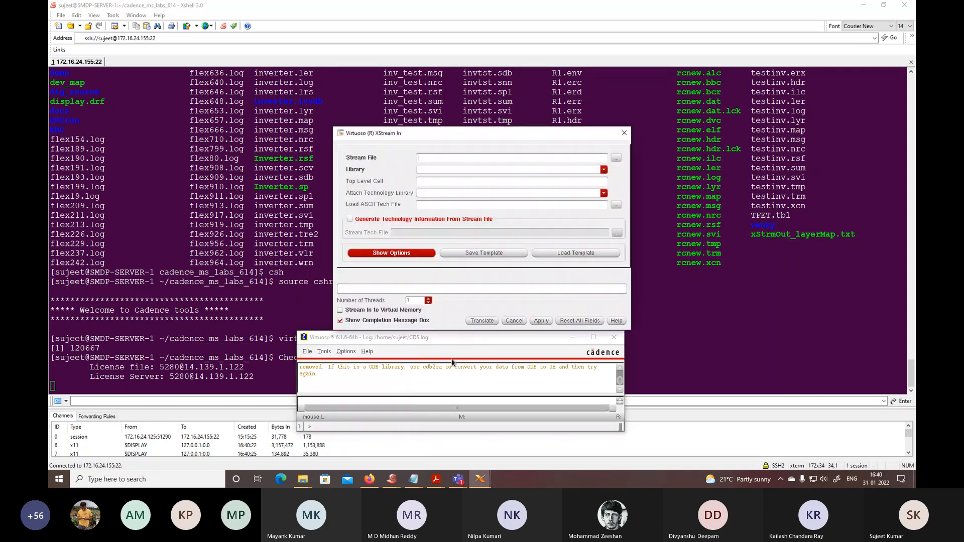
{"action": "left_click", "coordinate": [616, 158]}
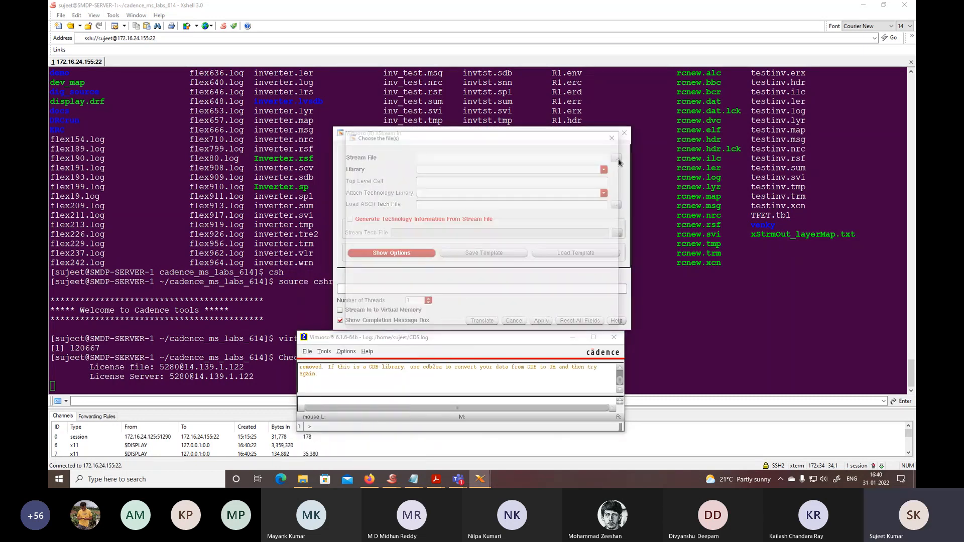
{"action": "scroll", "coordinate": [461, 199], "scroll_direction": "down", "scroll_amount": 10}
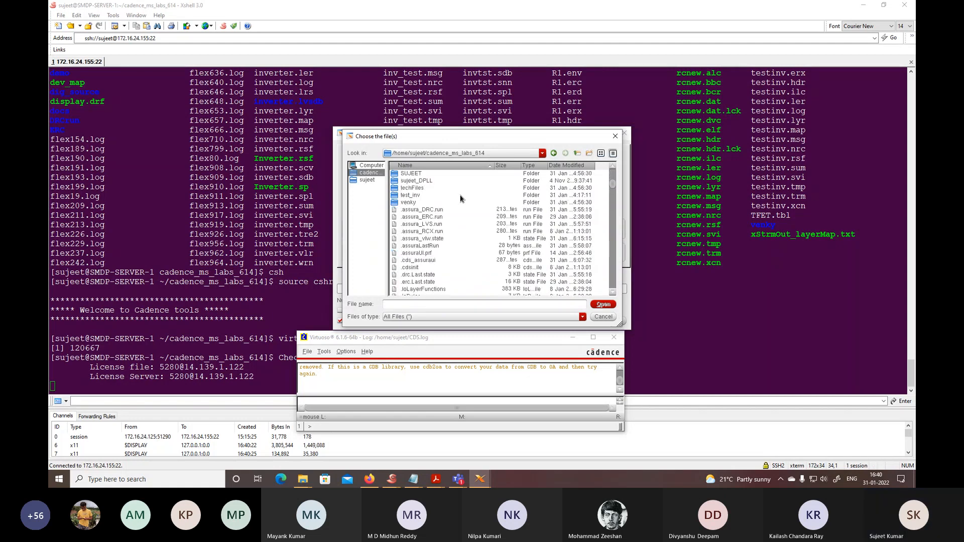
{"action": "scroll", "coordinate": [460, 199], "scroll_direction": "down", "scroll_amount": 3}
{"action": "scroll", "coordinate": [460, 199], "scroll_direction": "down", "scroll_amount": 8}
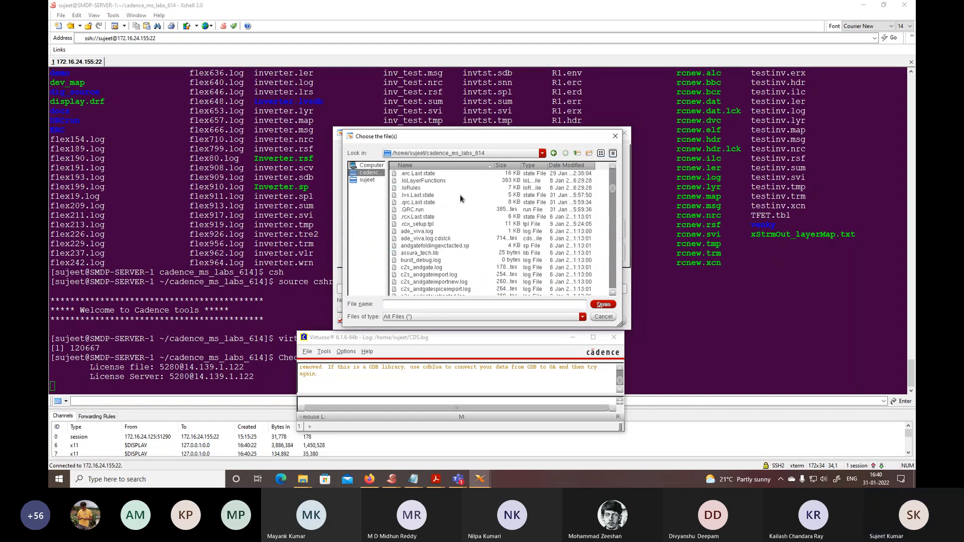
{"action": "scroll", "coordinate": [460, 199], "scroll_direction": "down", "scroll_amount": 15}
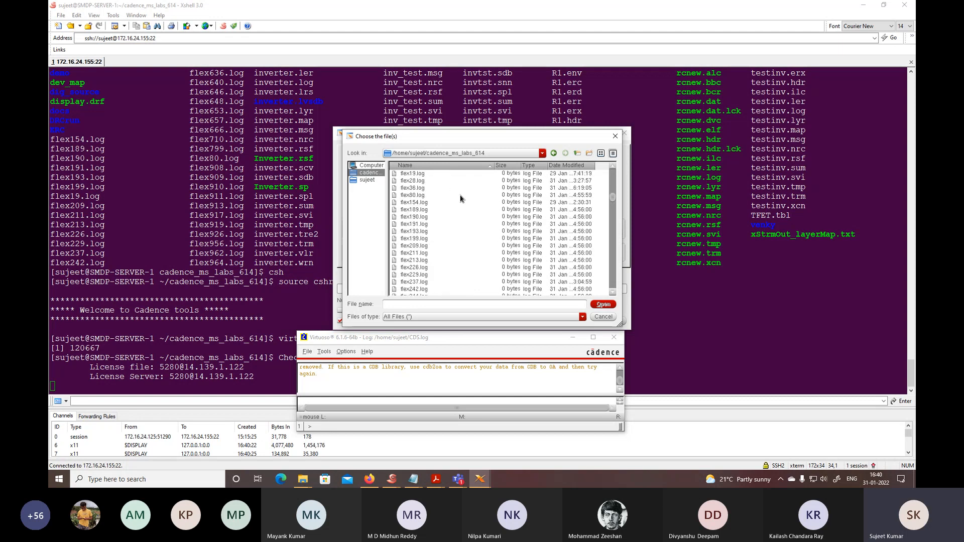
{"action": "scroll", "coordinate": [460, 199], "scroll_direction": "down", "scroll_amount": 6}
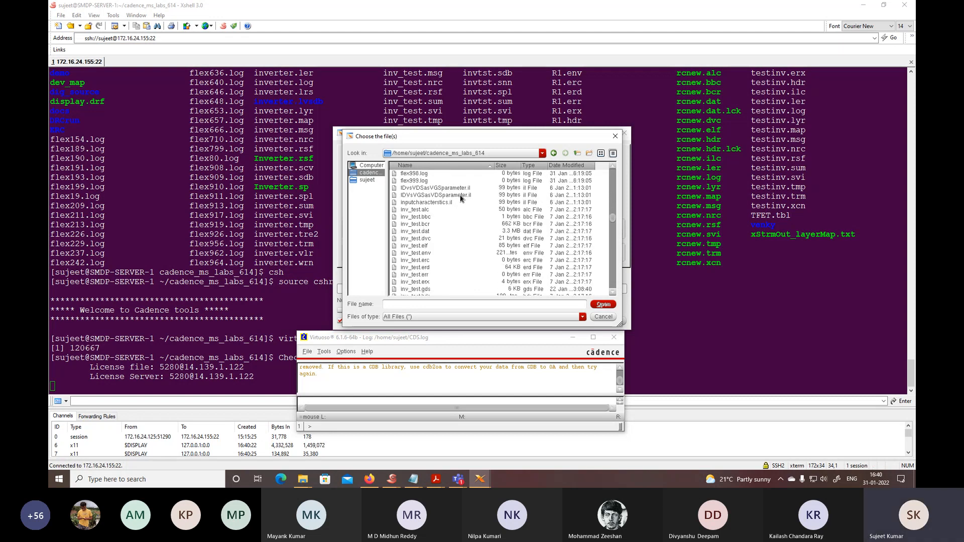
{"action": "scroll", "coordinate": [460, 199], "scroll_direction": "down", "scroll_amount": 7}
{"action": "scroll", "coordinate": [461, 198], "scroll_direction": "down", "scroll_amount": 6}
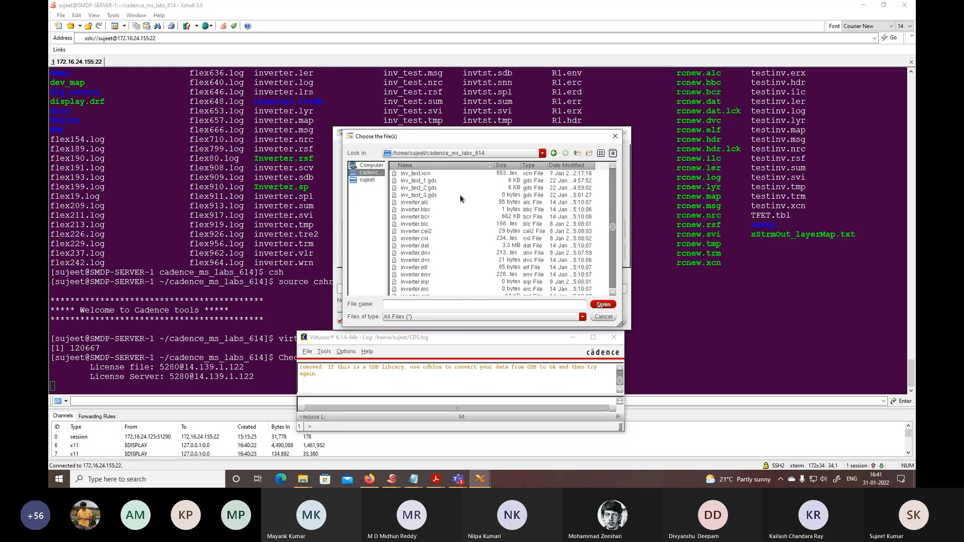
{"action": "scroll", "coordinate": [460, 199], "scroll_direction": "down", "scroll_amount": 7}
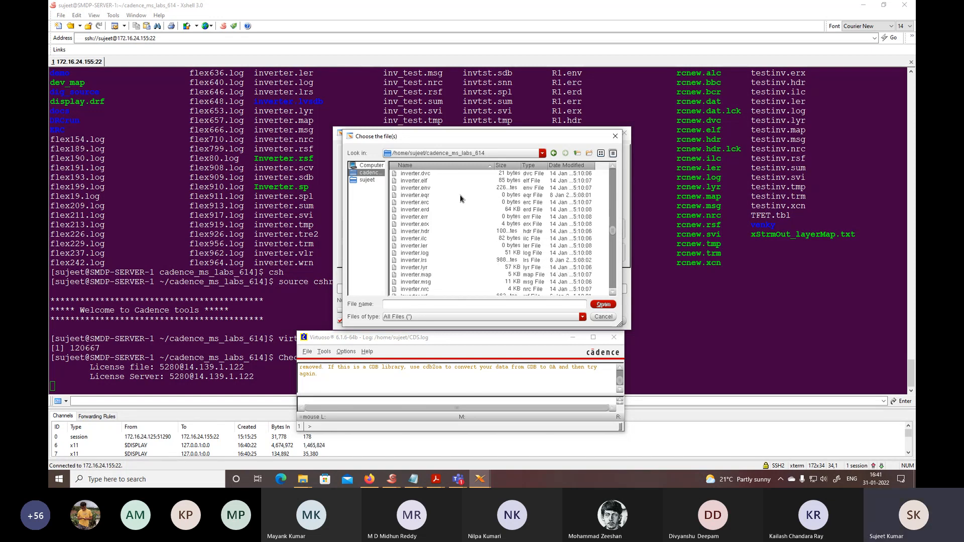
{"action": "scroll", "coordinate": [460, 199], "scroll_direction": "down", "scroll_amount": 3}
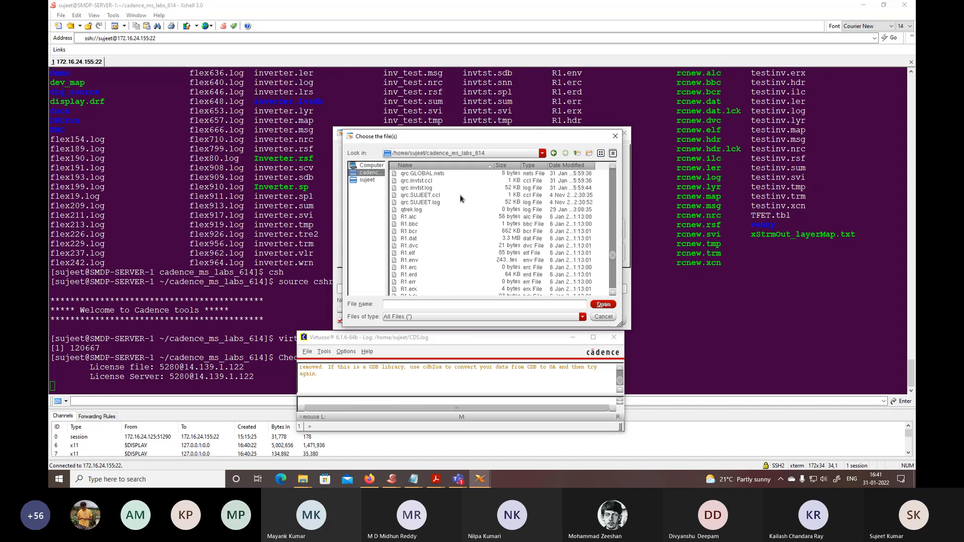
{"action": "scroll", "coordinate": [460, 199], "scroll_direction": "up", "scroll_amount": 11}
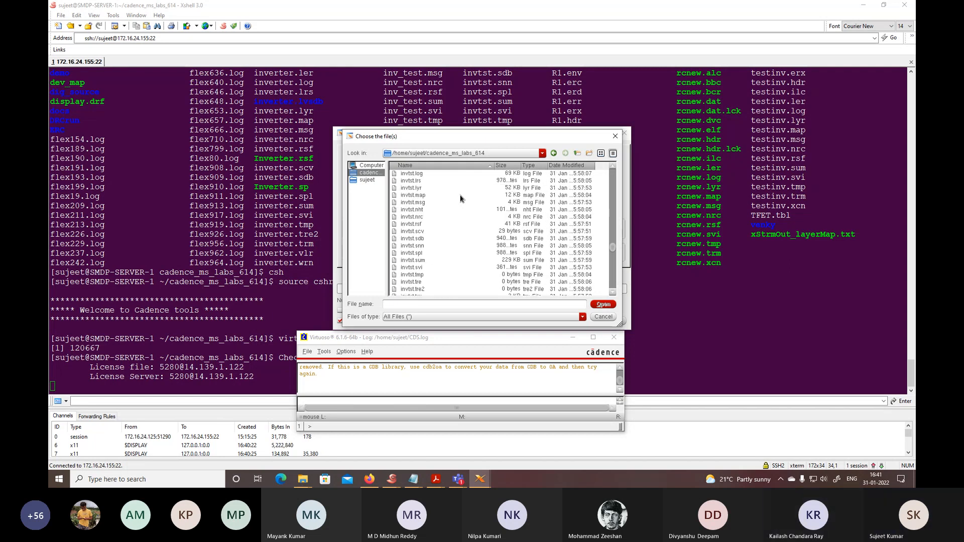
{"action": "scroll", "coordinate": [460, 199], "scroll_direction": "up", "scroll_amount": 4}
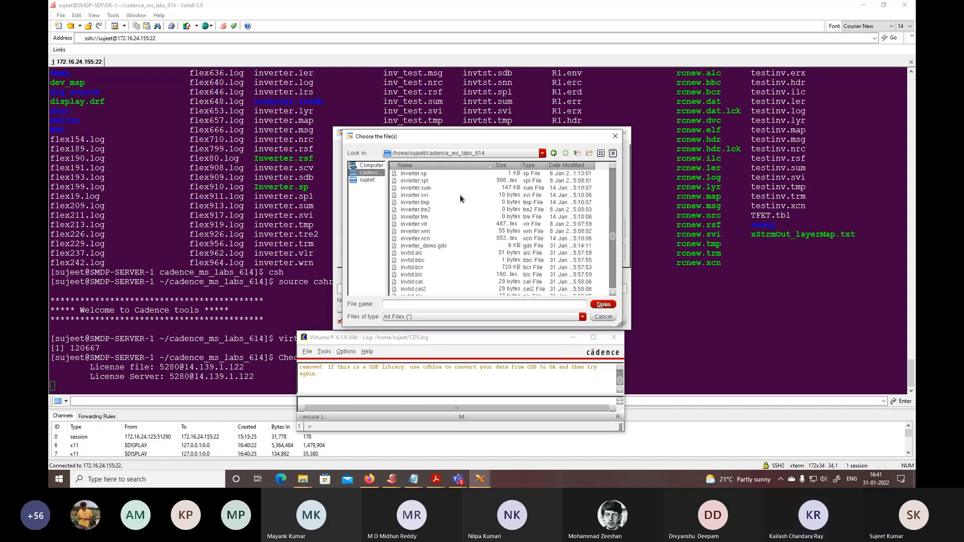
{"action": "left_click", "coordinate": [436, 245]}
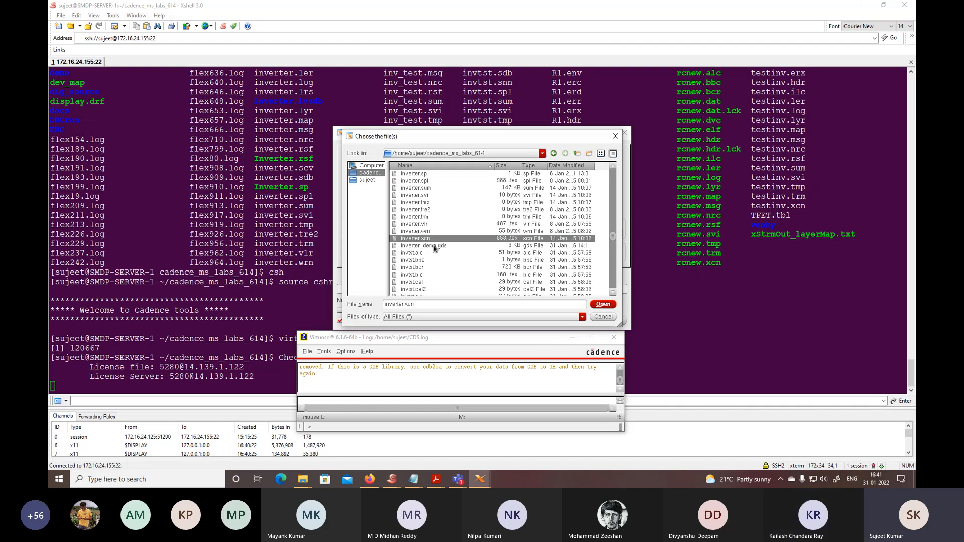
{"action": "left_click", "coordinate": [603, 304]}
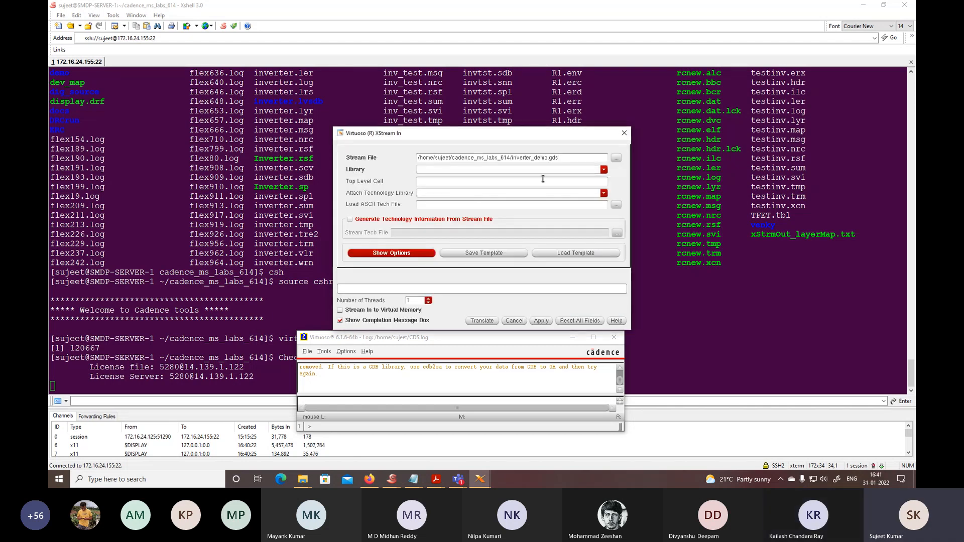
- Set the import's library to demo, top level cell to inverter_demo, and attached technology library to gpdk180
{"action": "left_click", "coordinate": [604, 171]}
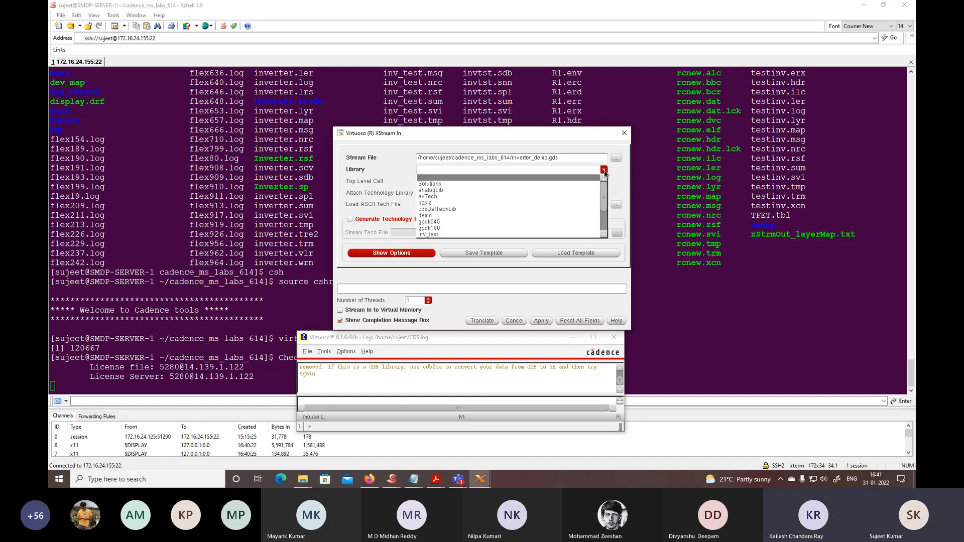
{"action": "left_click", "coordinate": [461, 215]}
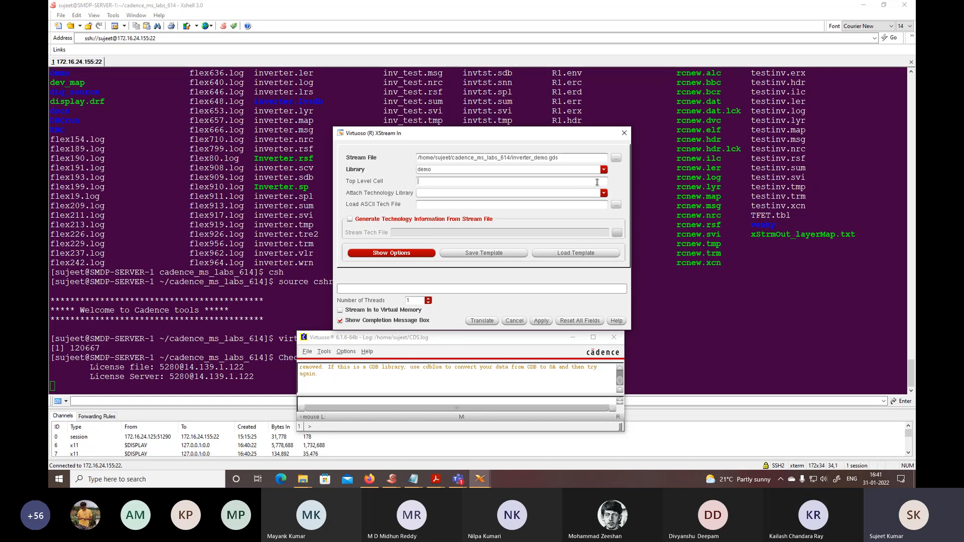
{"action": "left_click", "coordinate": [597, 182]}
{"action": "type", "text": "inverter_demo"}
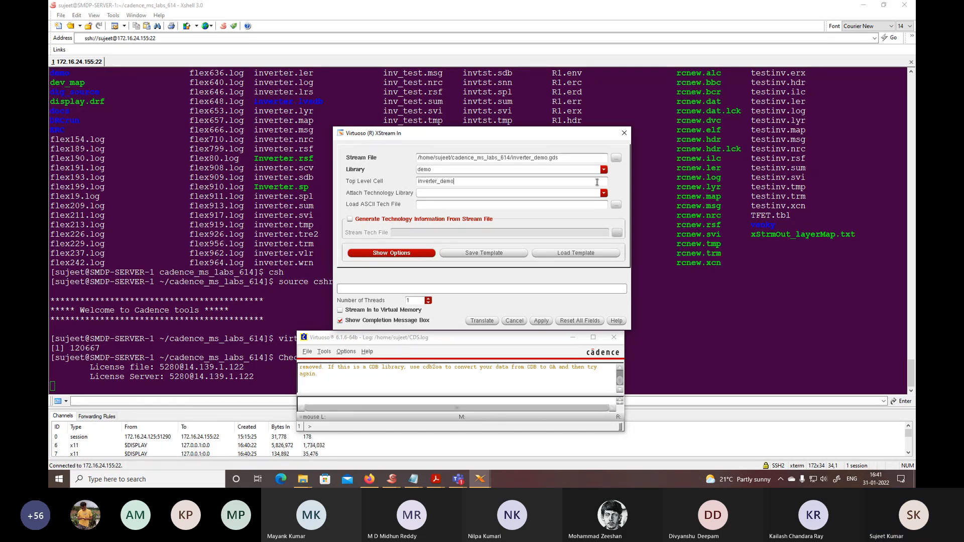
{"action": "left_click", "coordinate": [604, 194]}
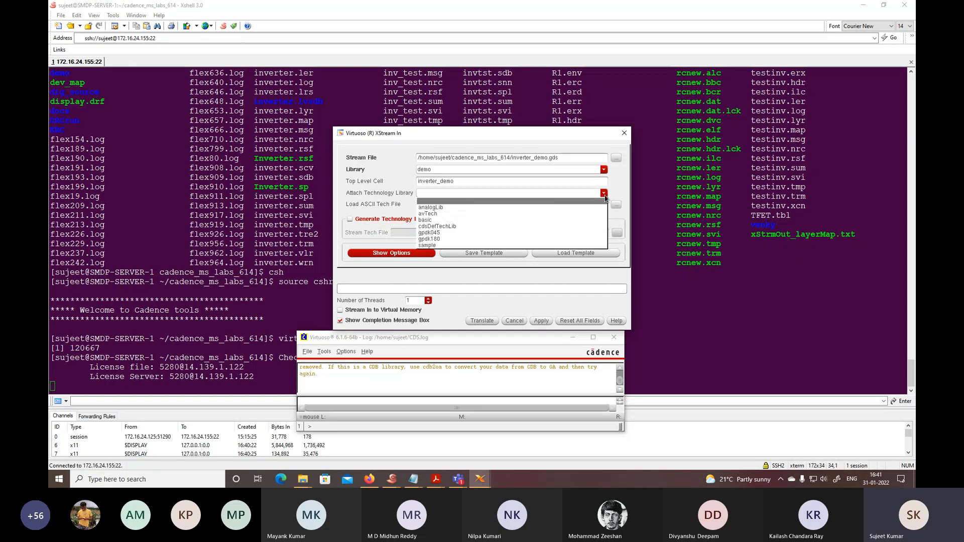
{"action": "left_click", "coordinate": [473, 239]}
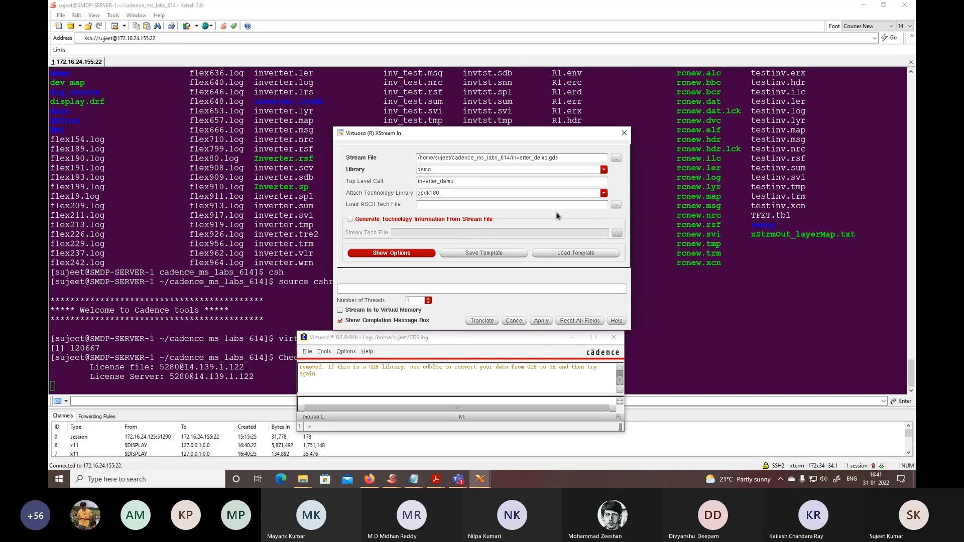
- Show the StreamIn options and review the General, Cells, Geometry, Layers and Libraries settings
{"action": "left_click", "coordinate": [420, 253]}
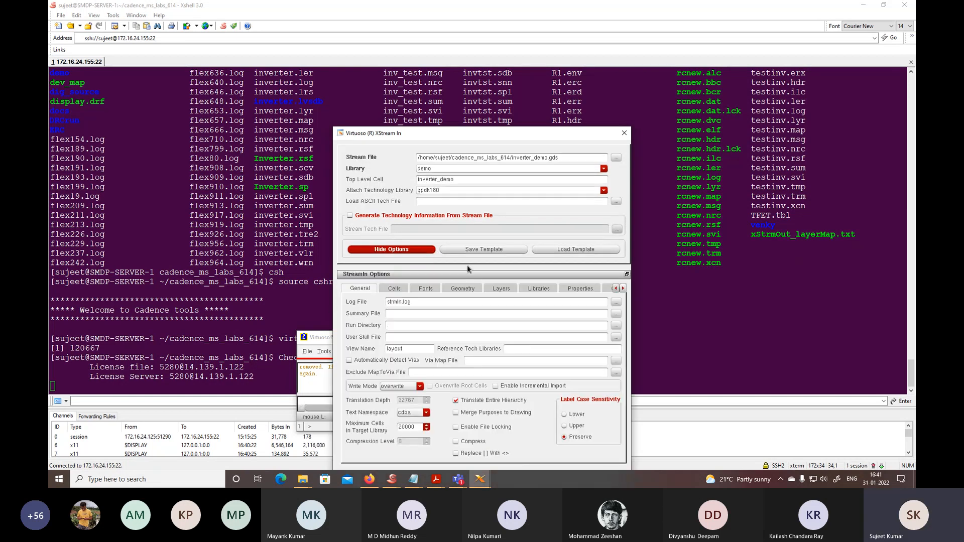
{"action": "left_click", "coordinate": [477, 290]}
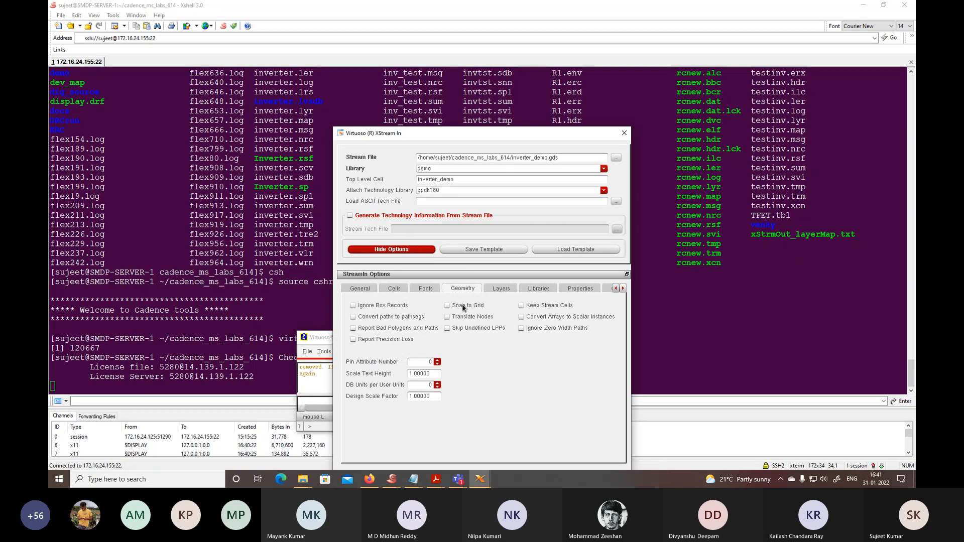
{"action": "left_click", "coordinate": [376, 289]}
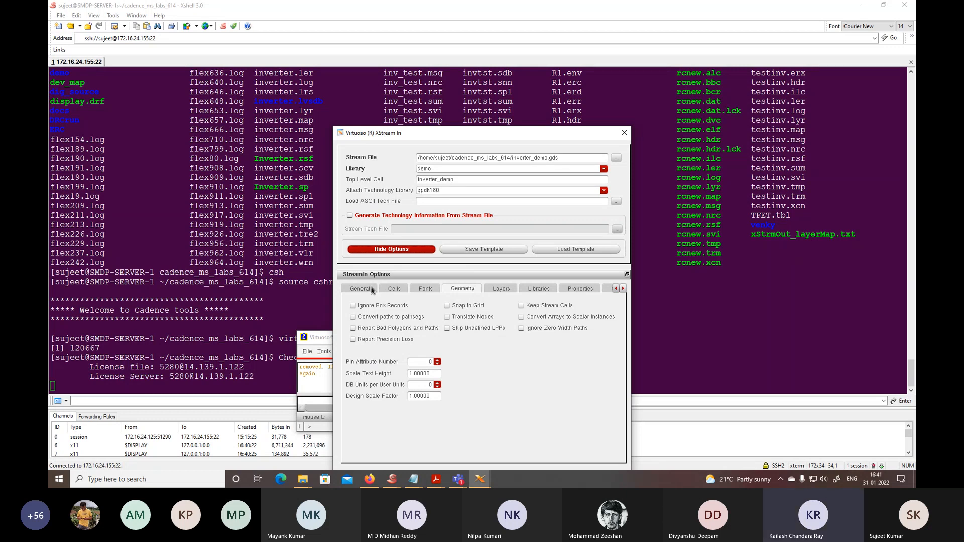
{"action": "left_click", "coordinate": [464, 292]}
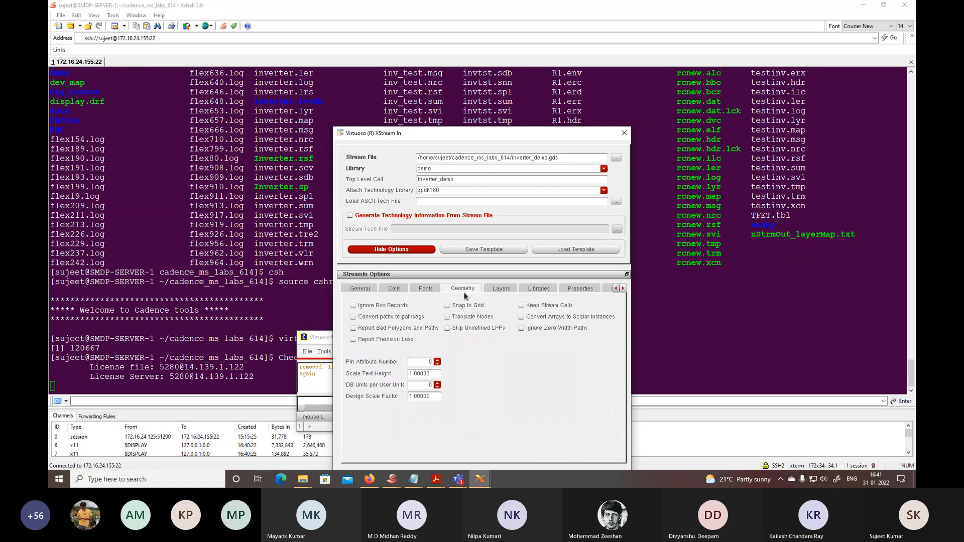
{"action": "scroll", "coordinate": [464, 293], "scroll_direction": "down", "scroll_amount": 1}
{"action": "scroll", "coordinate": [465, 292], "scroll_direction": "down", "scroll_amount": 1}
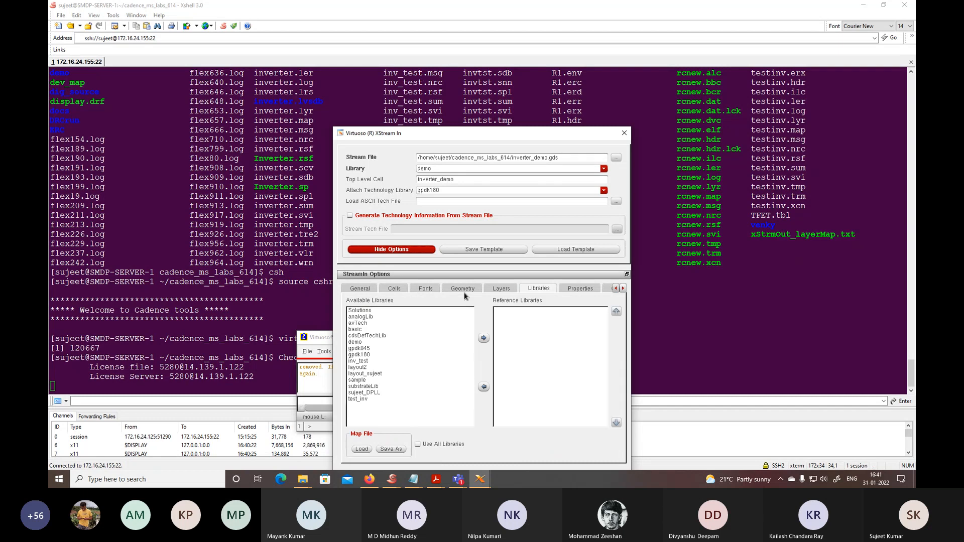
{"action": "scroll", "coordinate": [464, 293], "scroll_direction": "down", "scroll_amount": 1}
{"action": "scroll", "coordinate": [464, 293], "scroll_direction": "up", "scroll_amount": 2}
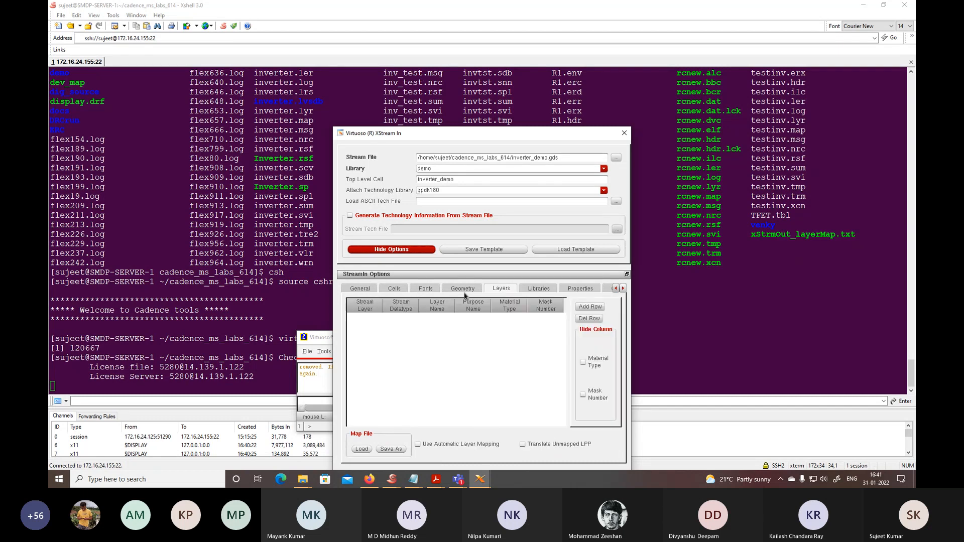
{"action": "scroll", "coordinate": [464, 295], "scroll_direction": "up", "scroll_amount": 2}
{"action": "scroll", "coordinate": [464, 293], "scroll_direction": "up", "scroll_amount": 1}
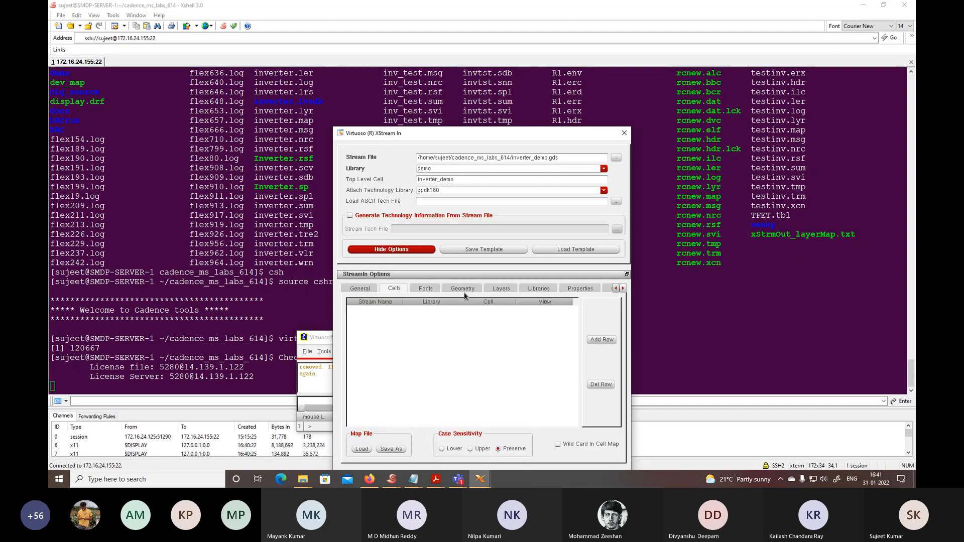
{"action": "left_click", "coordinate": [461, 290]}
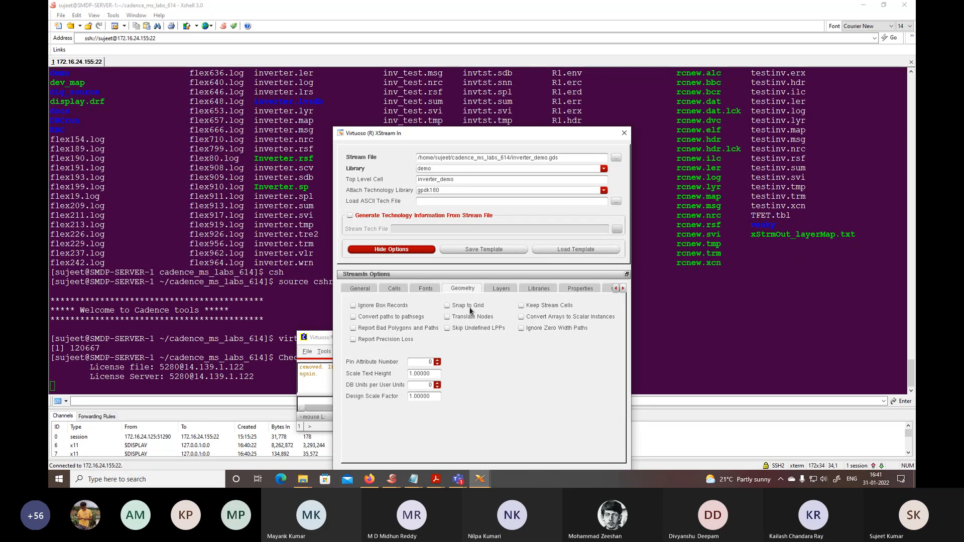
{"action": "left_click_drag", "start_coordinate": [526, 143], "coordinate": [540, 37]}
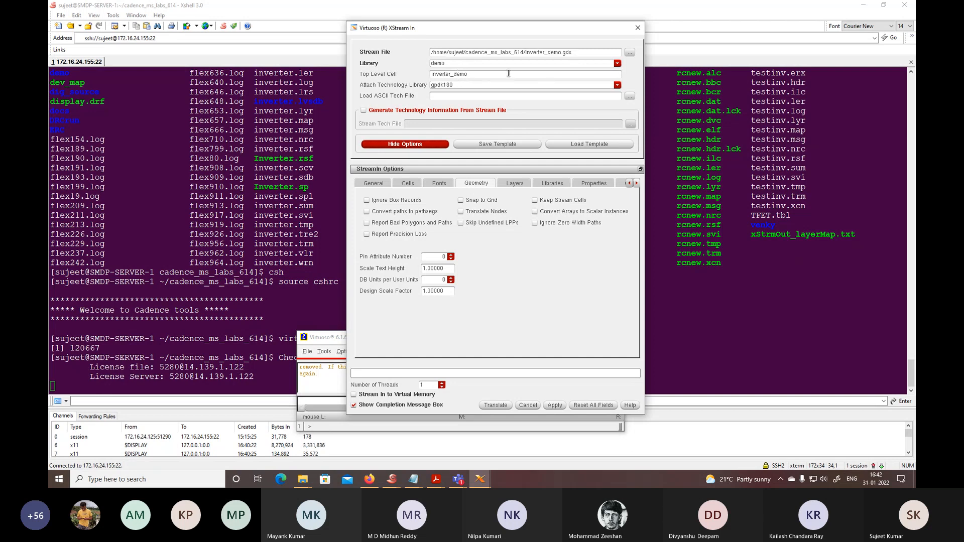
- Enable Snap to Grid in the geometry options of the stream import
{"action": "left_click", "coordinate": [472, 75]}
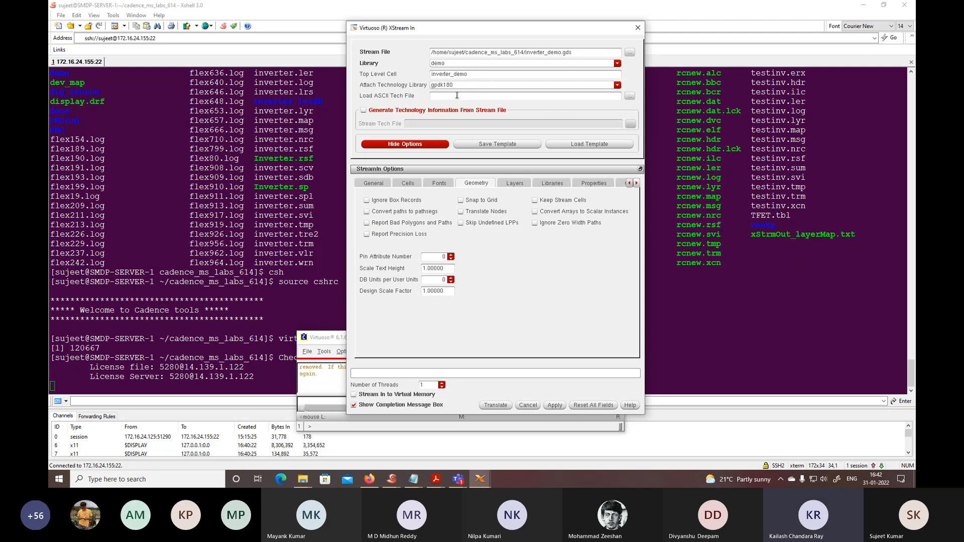
{"action": "left_click", "coordinate": [466, 200]}
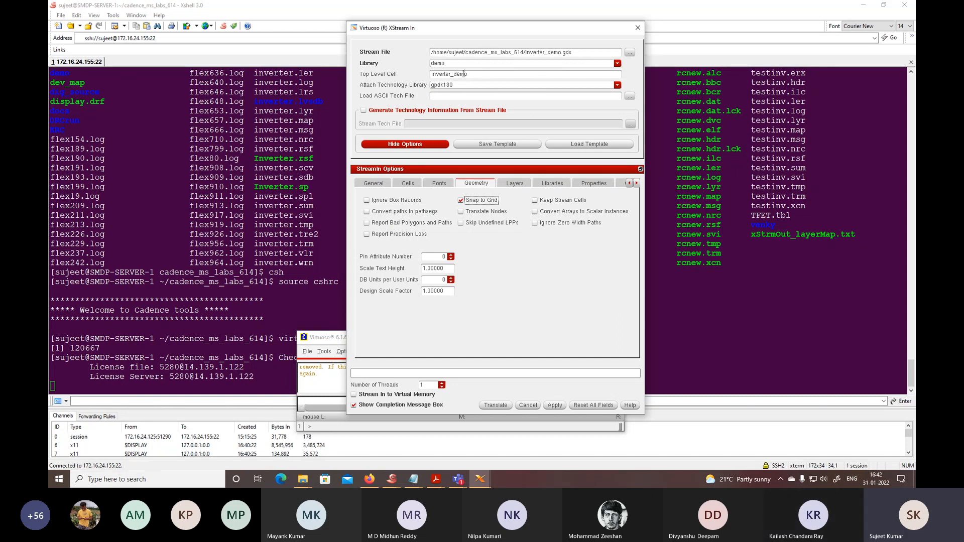
{"action": "left_click", "coordinate": [468, 74]}
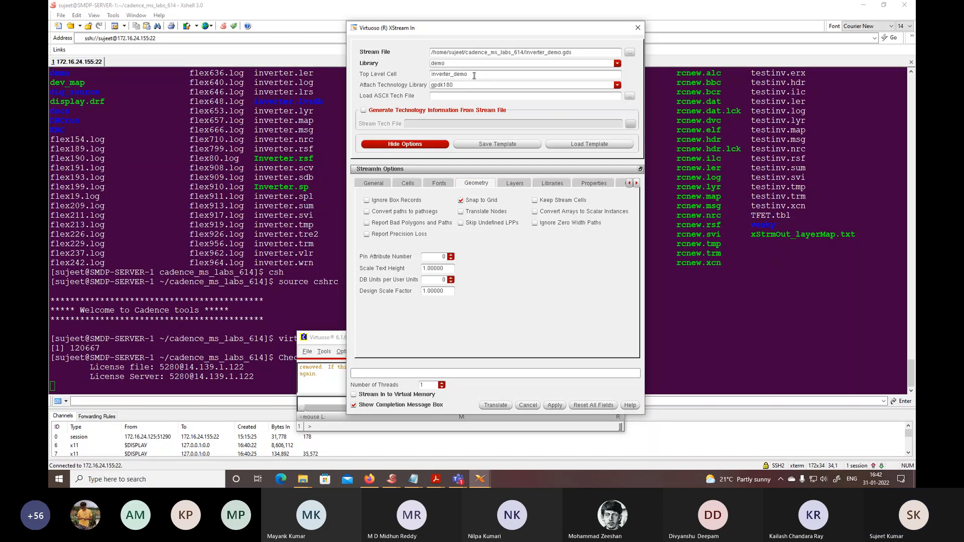
{"action": "type", "text": "1"}
{"action": "type", "text": "1"}
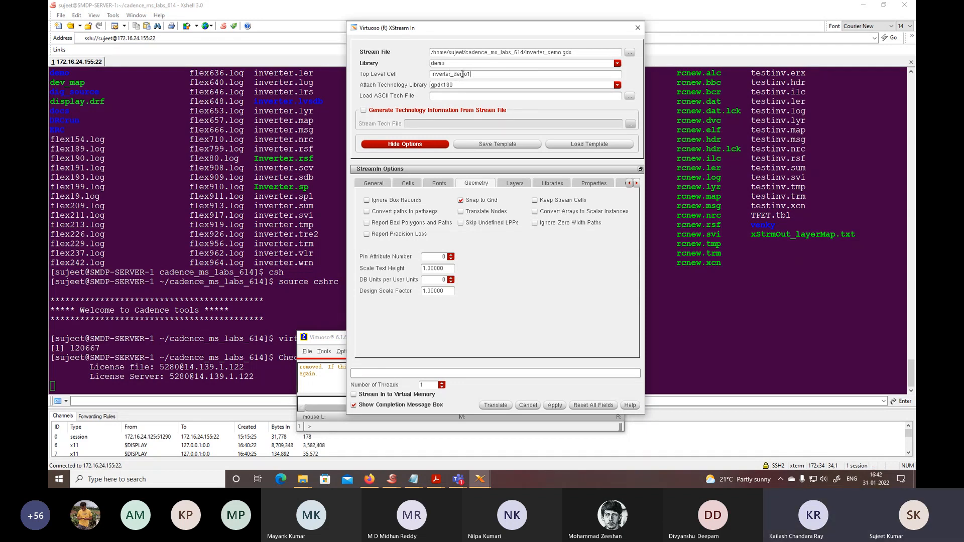
{"action": "key", "text": "BackSpace"}
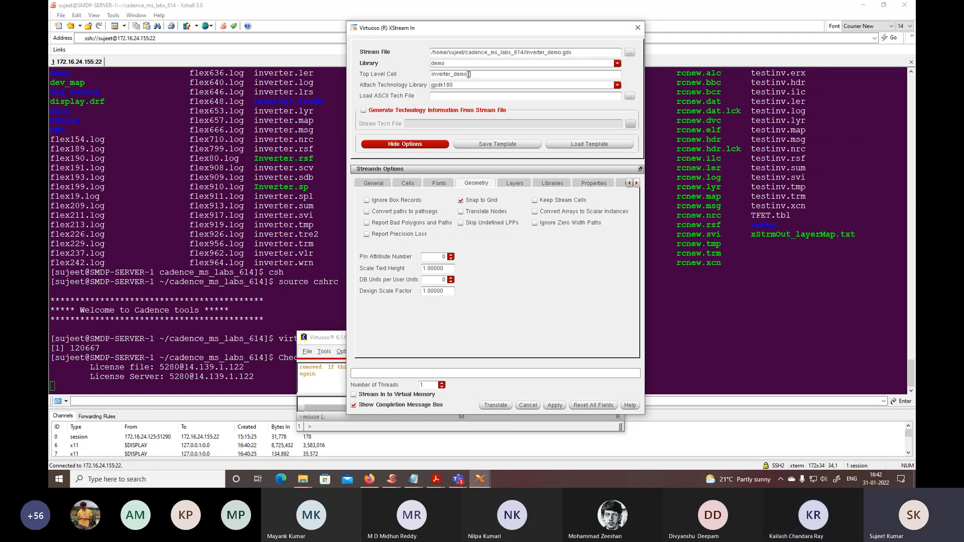
{"action": "type", "text": "1"}
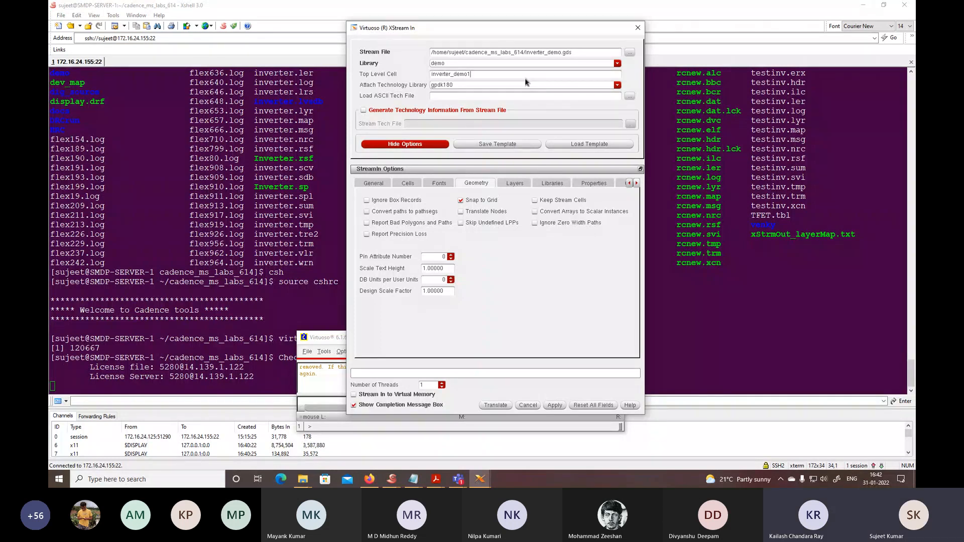
- Import the stream file into the layout_sujeet library with top level cell inverter_demo, and request the translation log
{"action": "left_click", "coordinate": [617, 63]}
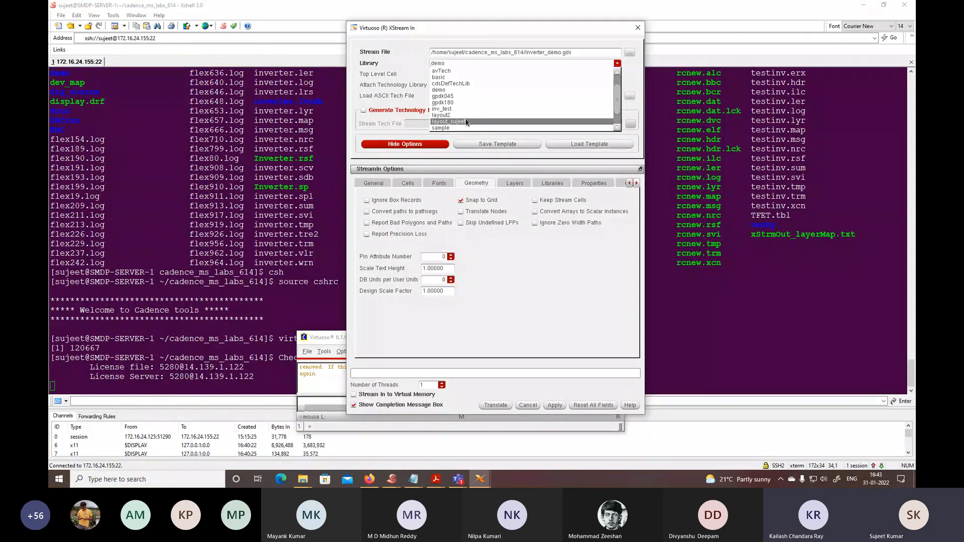
{"action": "left_click", "coordinate": [467, 122]}
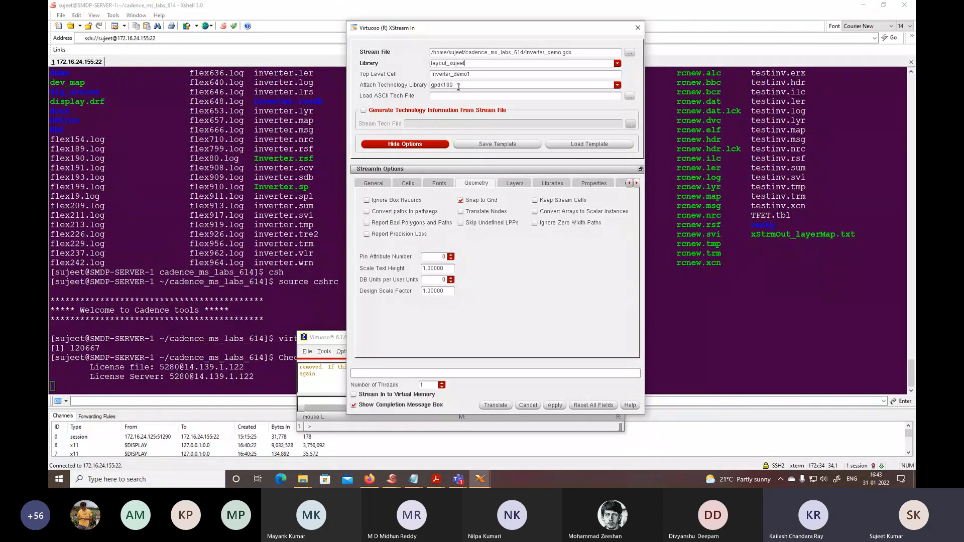
{"action": "key", "text": "BackSpace"}
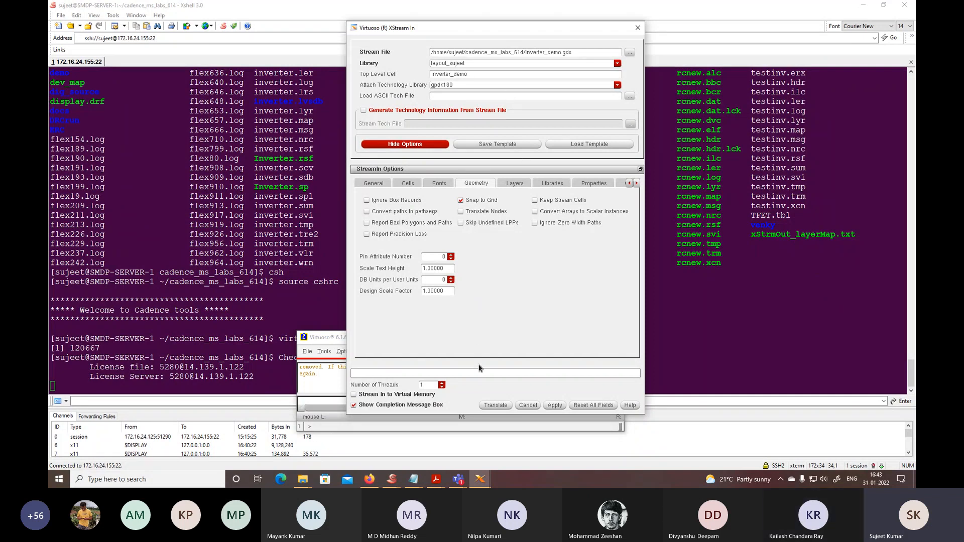
{"action": "left_click", "coordinate": [506, 405]}
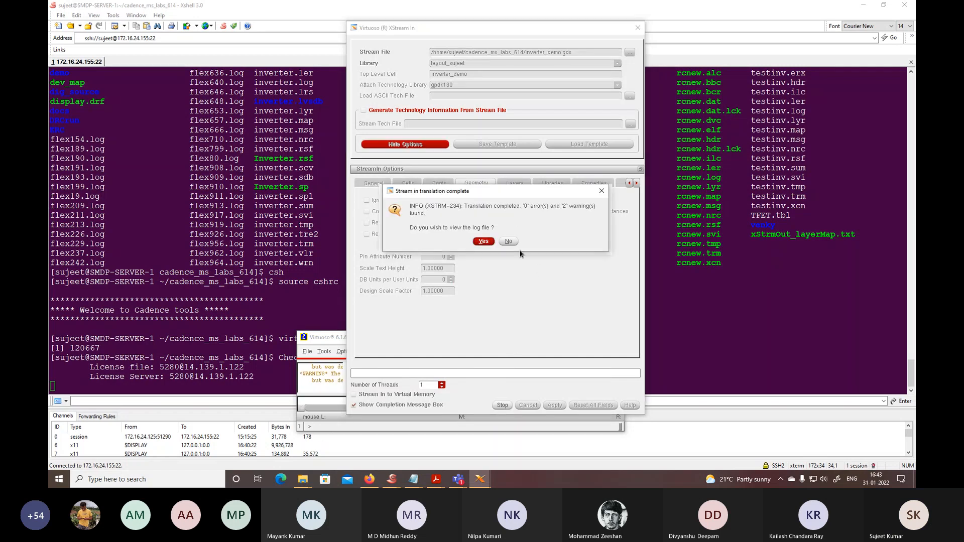
{"action": "left_click", "coordinate": [485, 241]}
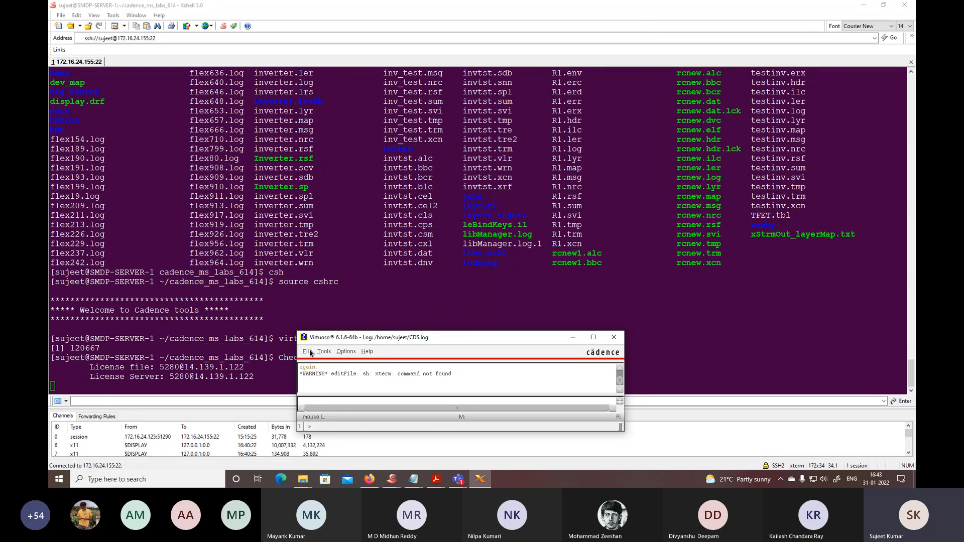
- Open the layout view of the inverter_demo cell from the layout_sujeet library for editing
{"action": "left_click", "coordinate": [307, 351]}
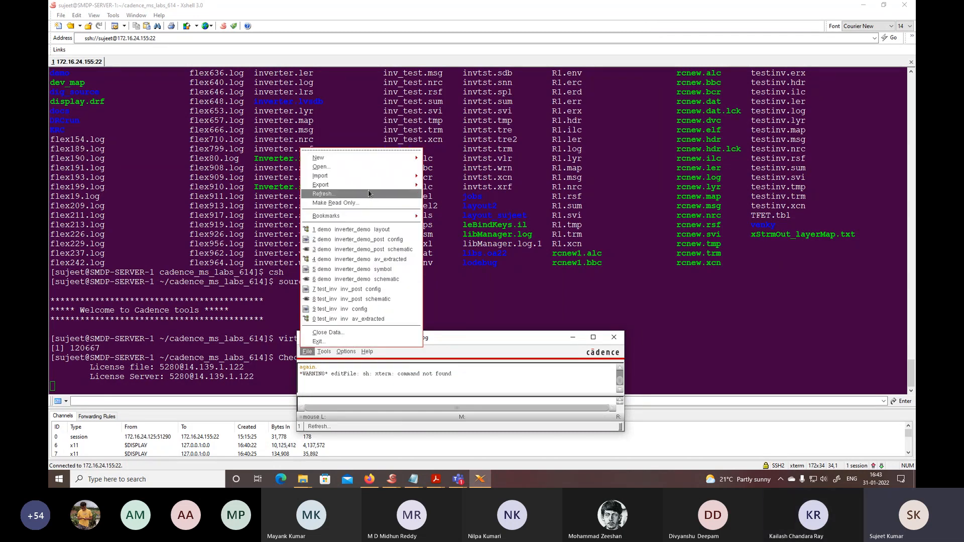
{"action": "left_click", "coordinate": [370, 168]}
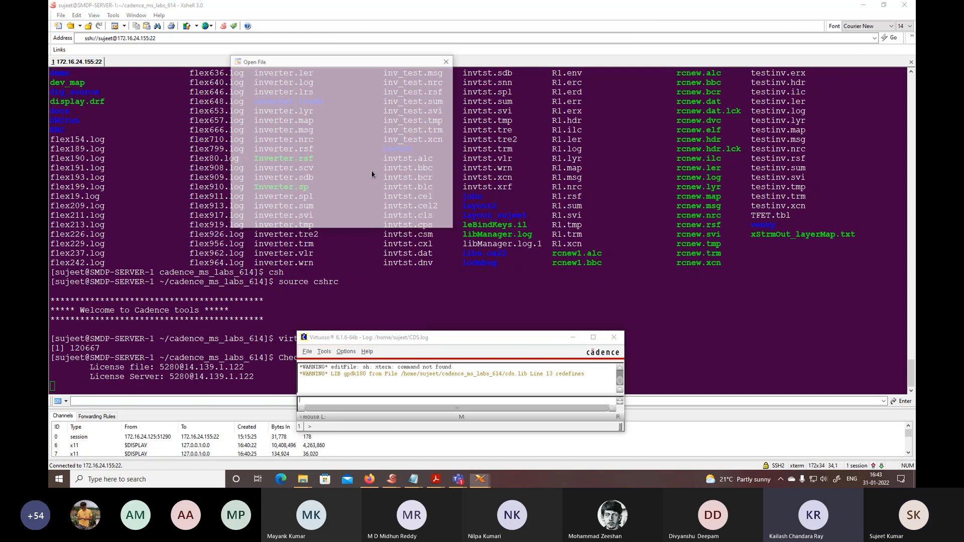
{"action": "left_click", "coordinate": [311, 82]}
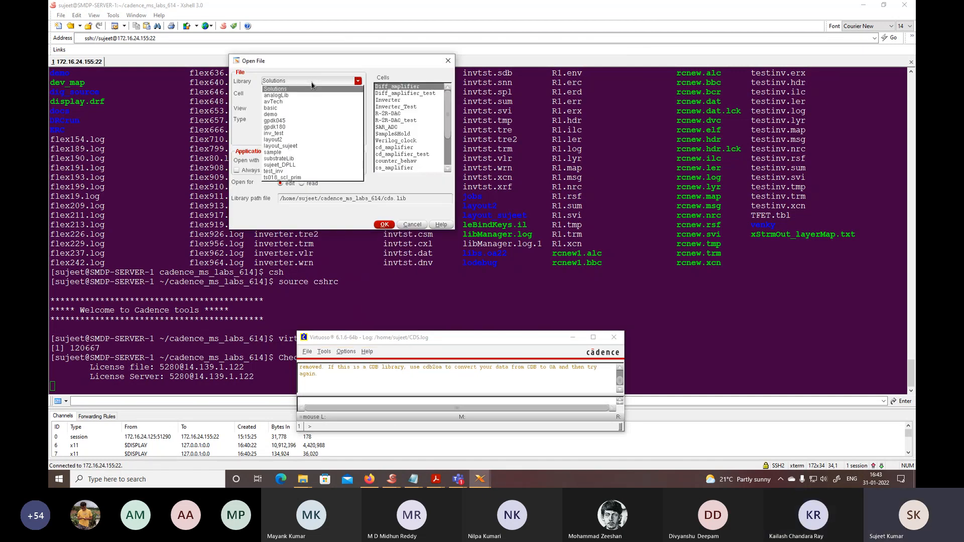
{"action": "left_click", "coordinate": [298, 146]}
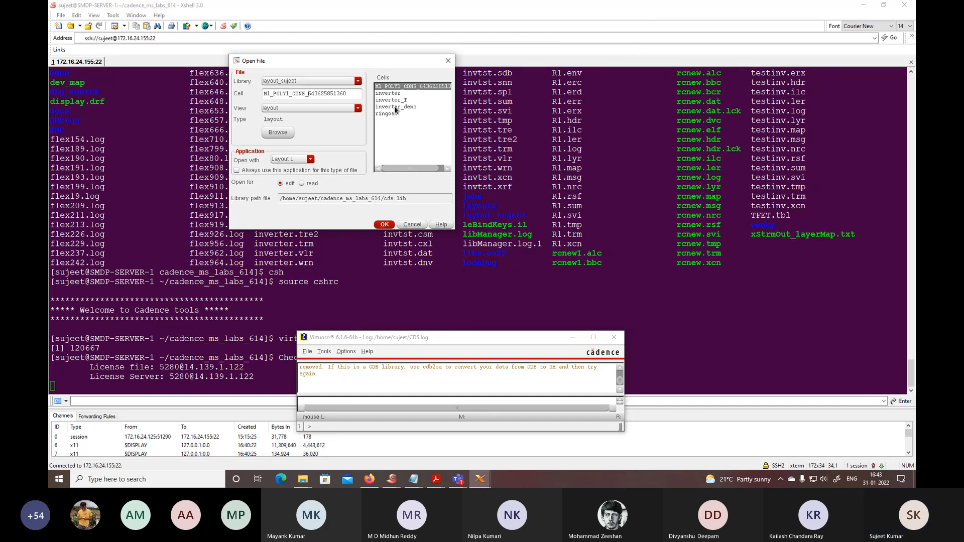
{"action": "left_click", "coordinate": [395, 107]}
{"action": "left_click", "coordinate": [384, 225]}
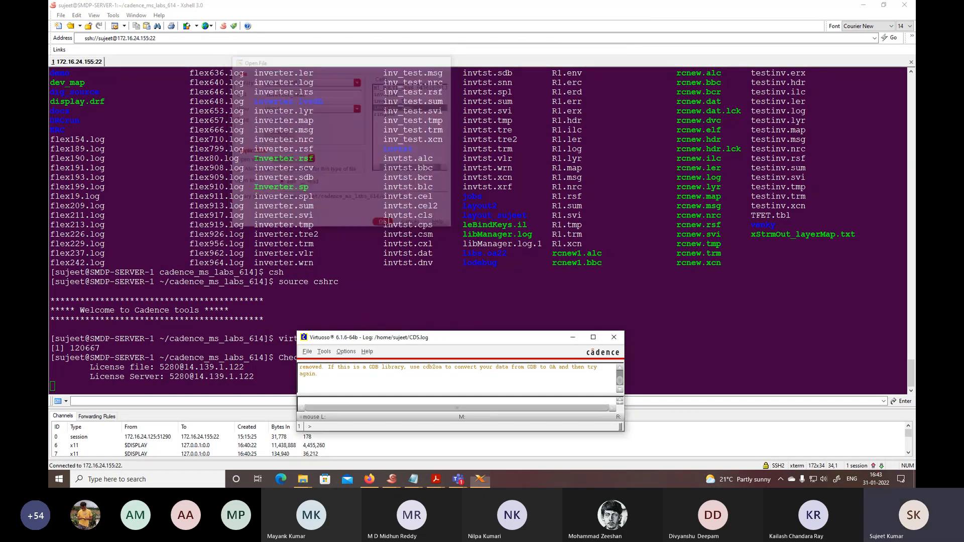
{"action": "left_click", "coordinate": [430, 244]}
{"action": "left_click", "coordinate": [430, 243]}
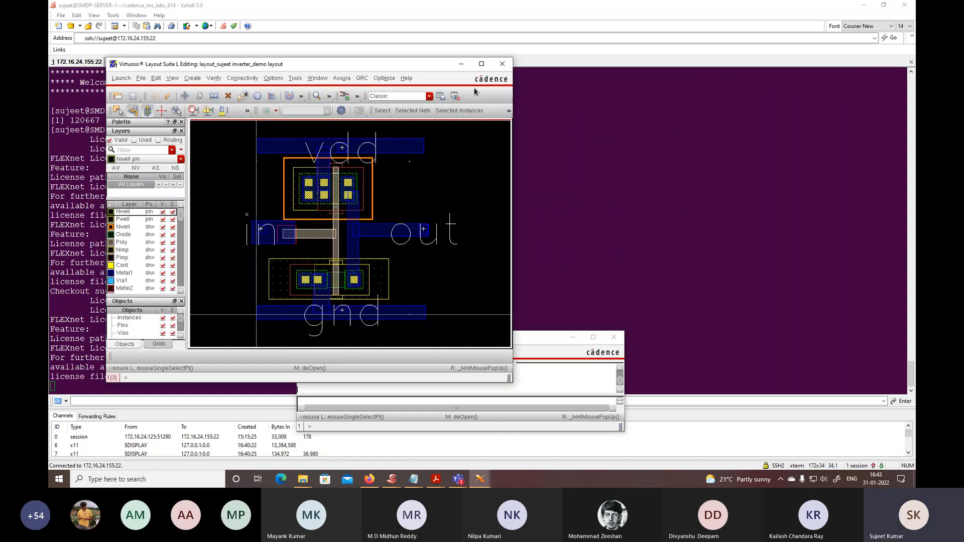
- Maximize the layout window and inspect the Metal1 connection to the out pin up close
{"action": "left_click", "coordinate": [481, 64]}
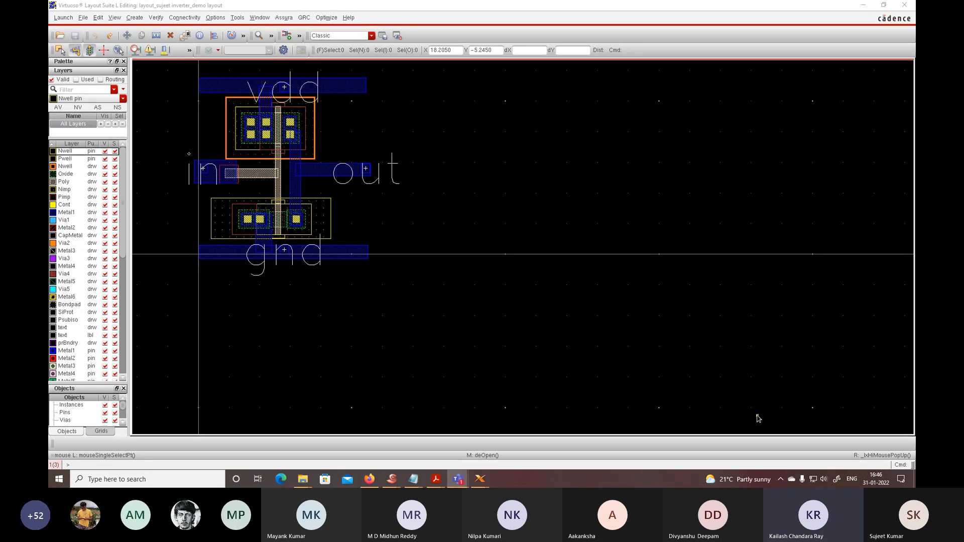
{"action": "scroll", "coordinate": [292, 173], "scroll_direction": "up", "scroll_amount": 2, "text": "ctrl"}
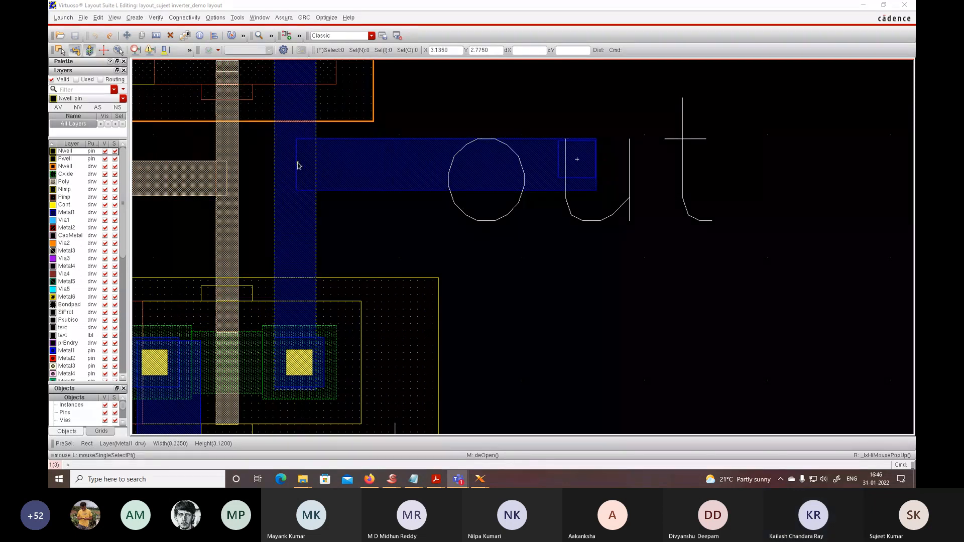
{"action": "scroll", "coordinate": [306, 166], "scroll_direction": "down", "scroll_amount": 2, "text": "ctrl"}
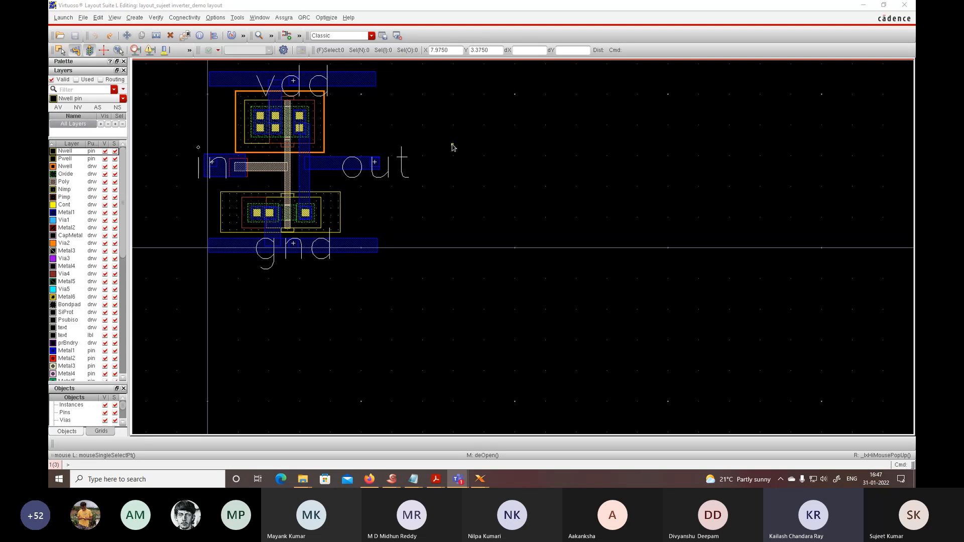
{"action": "key", "text": "m"}
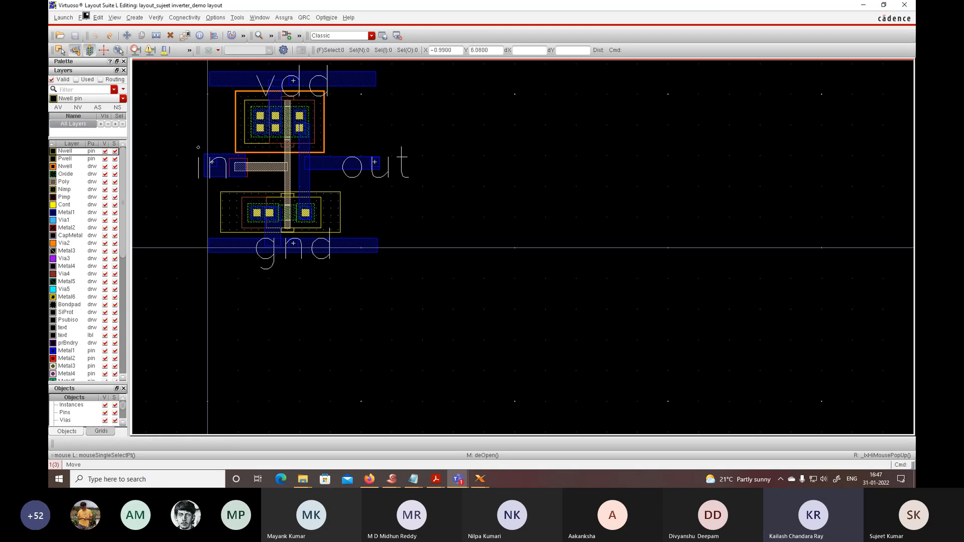
{"action": "left_click", "coordinate": [82, 17]}
{"action": "left_click", "coordinate": [91, 40]}
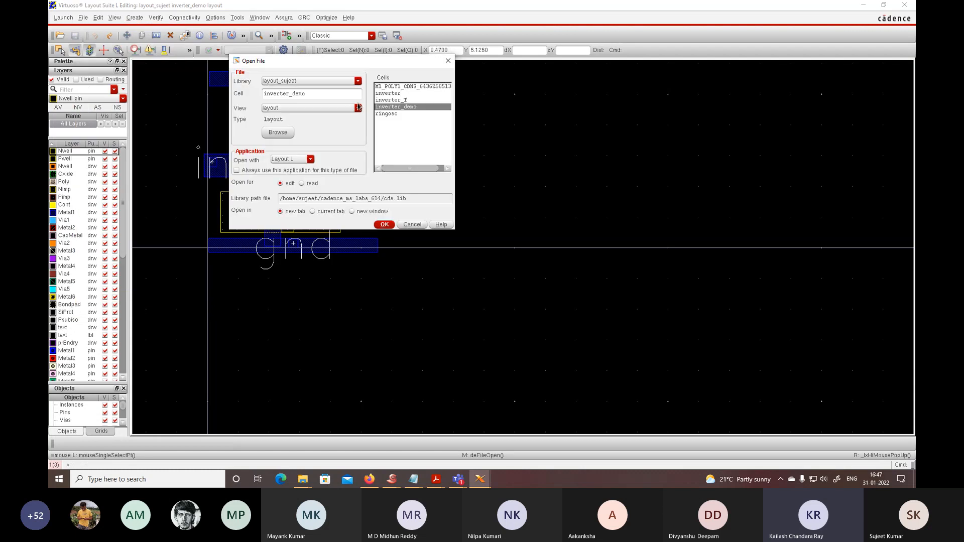
{"action": "left_click", "coordinate": [334, 81]}
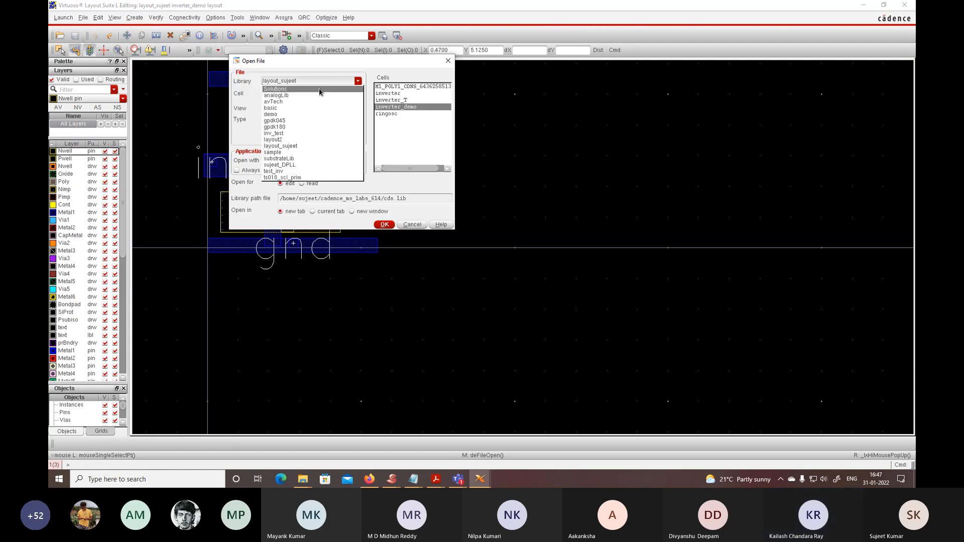
{"action": "left_click", "coordinate": [412, 64]}
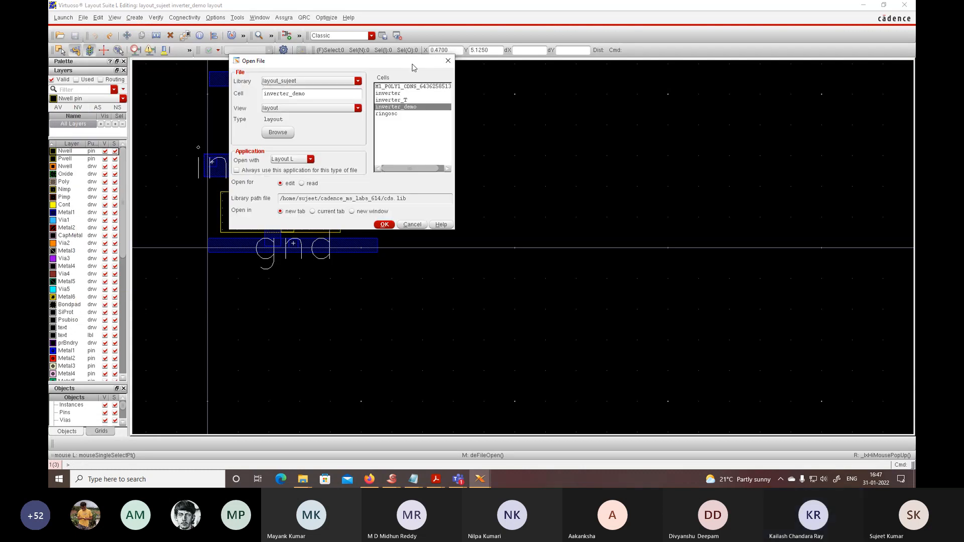
{"action": "left_click", "coordinate": [446, 65]}
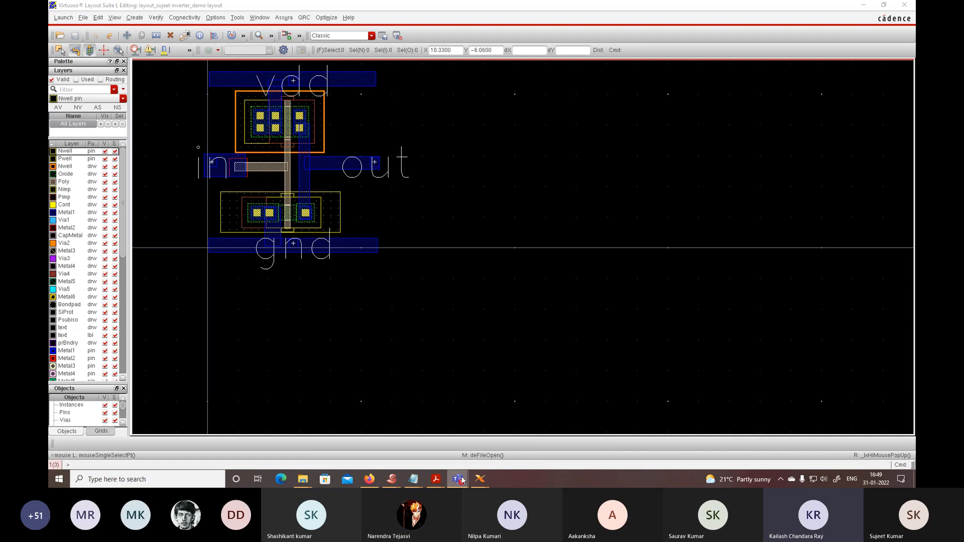
- Switch to the VLSI Lab Session meeting in Microsoft Teams and stop sharing the screen
{"action": "mouse_move", "coordinate": [458, 479]}
{"action": "left_click", "coordinate": [444, 444]}
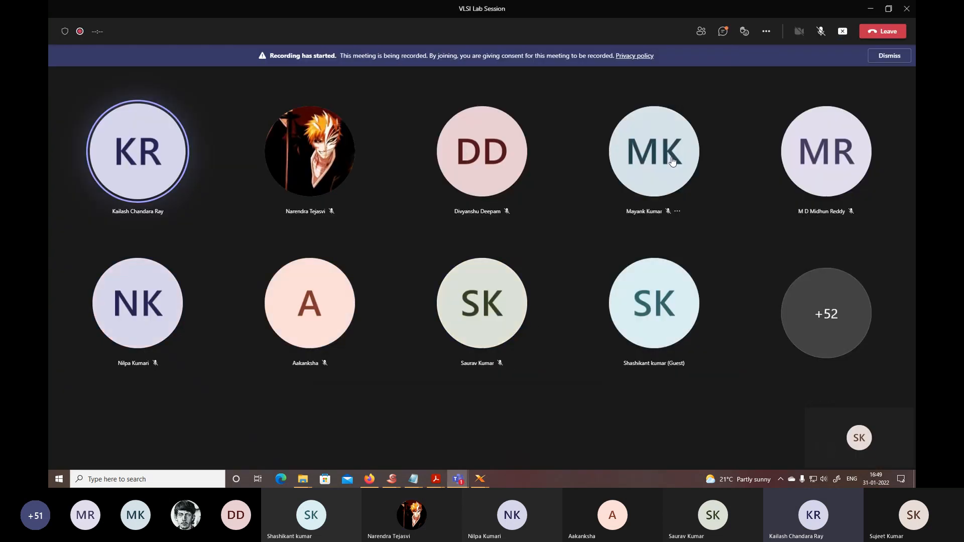
{"action": "left_click", "coordinate": [835, 34]}
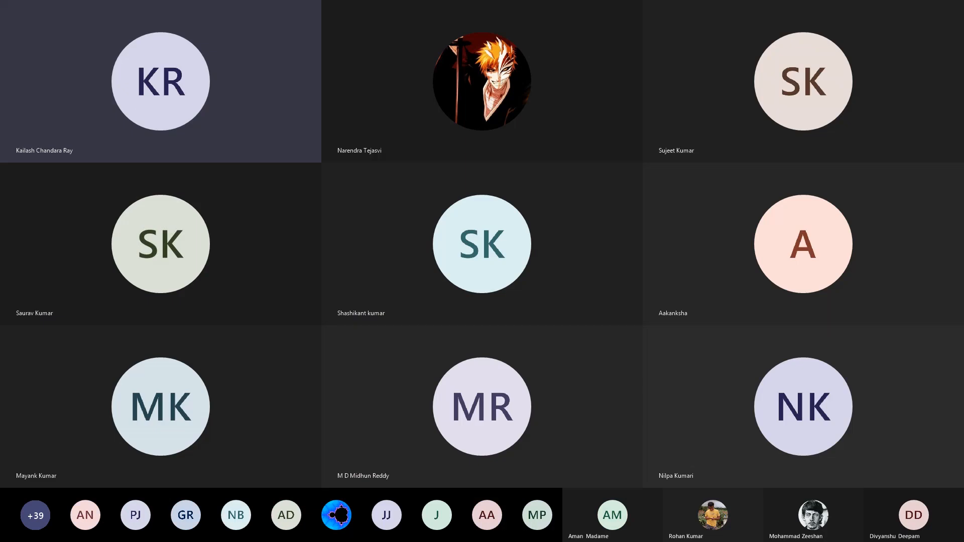